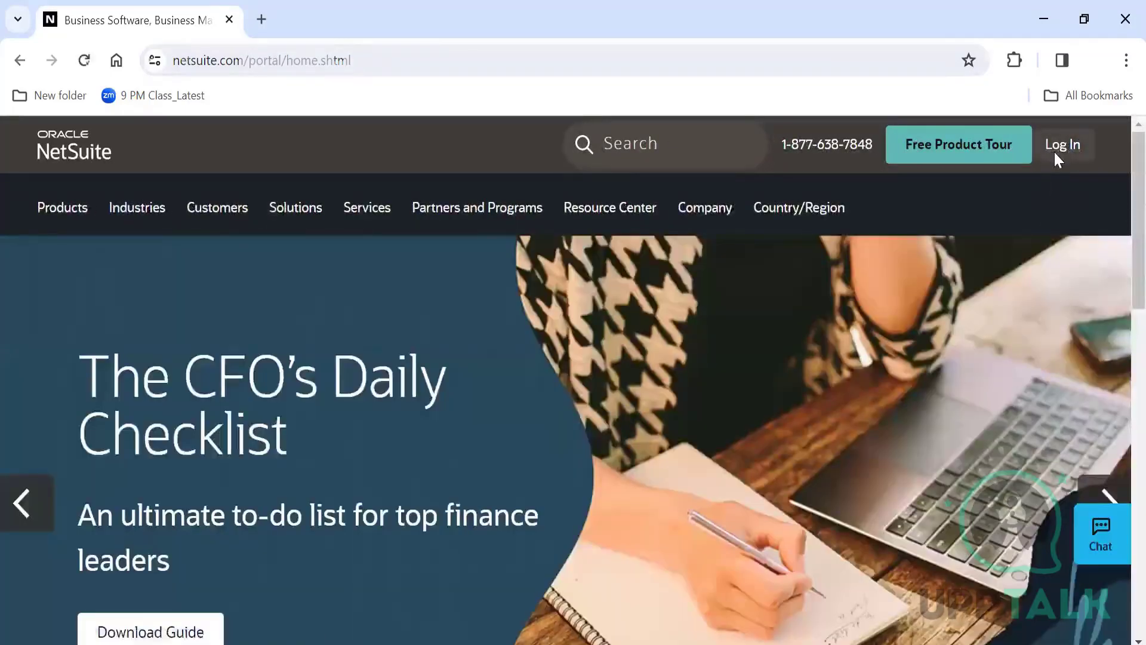
Open the NetSuite customer login page, close its tab, and dismiss the Sales Chat pop-up on the home page
click(1055, 149)
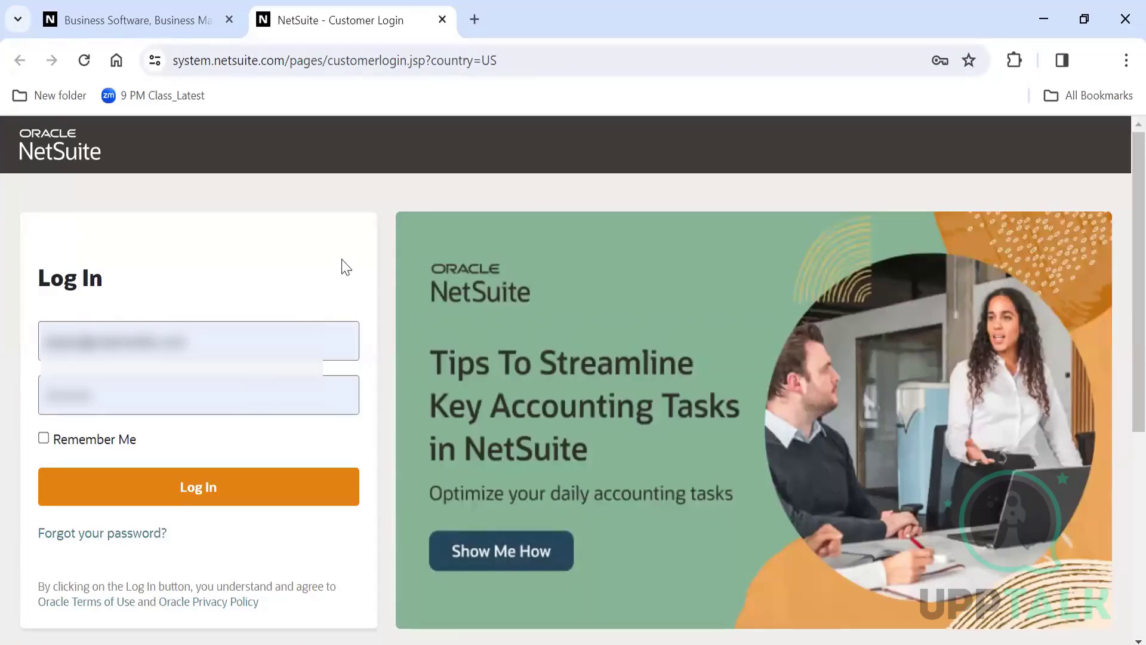
click(441, 19)
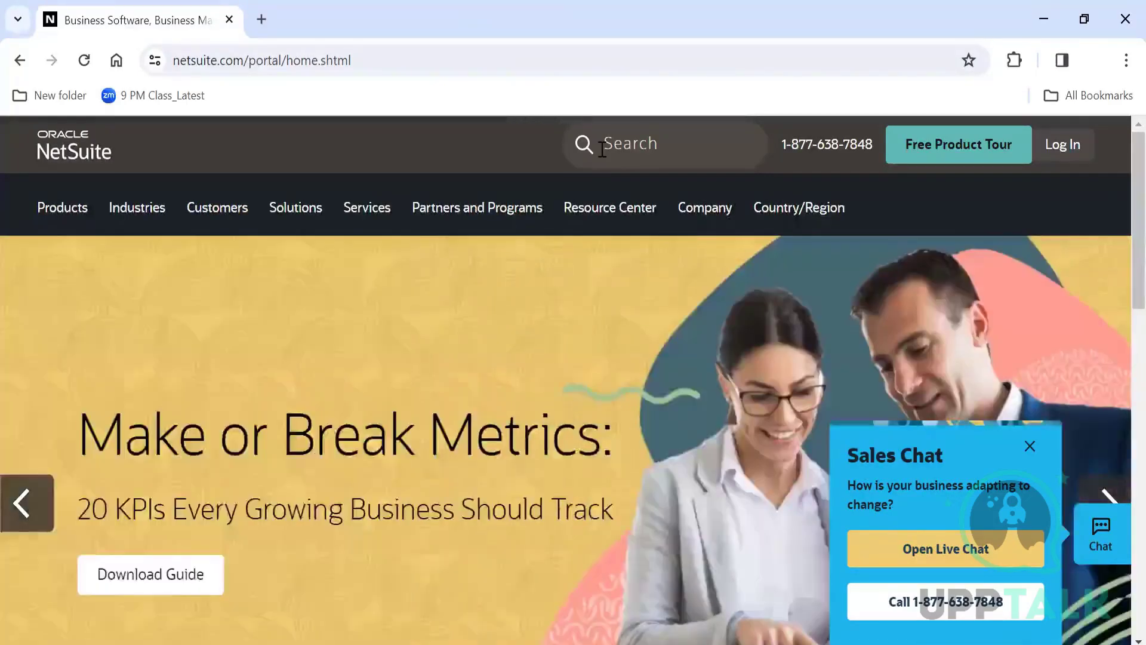
click(1026, 454)
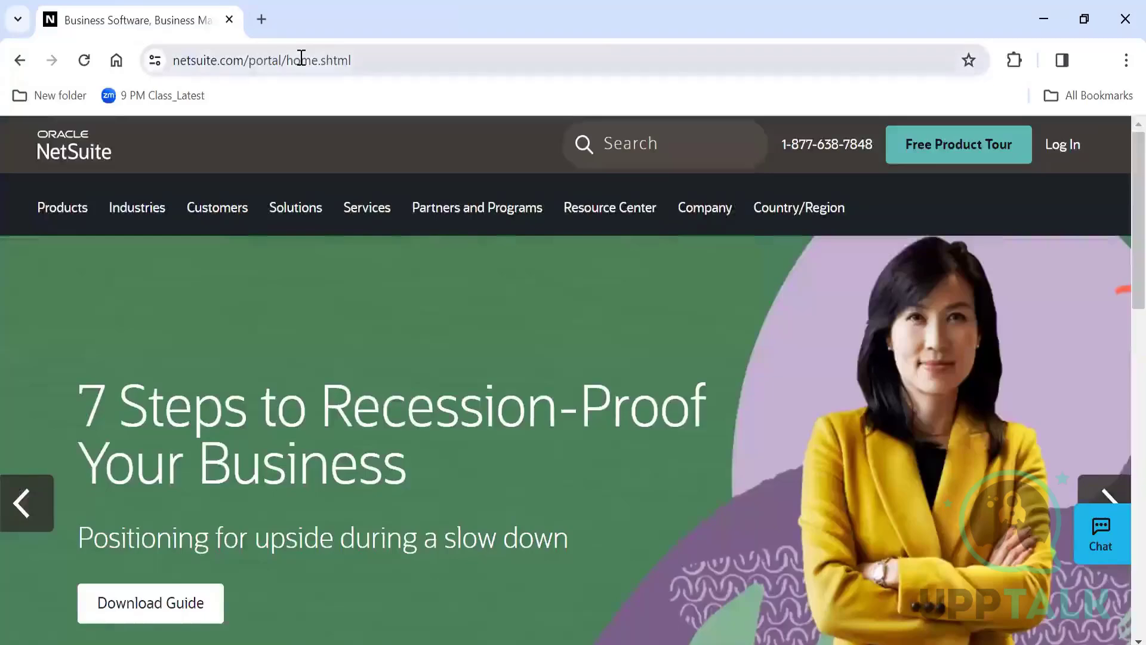
Load the training site by entering "training" as the web address
click(300, 58)
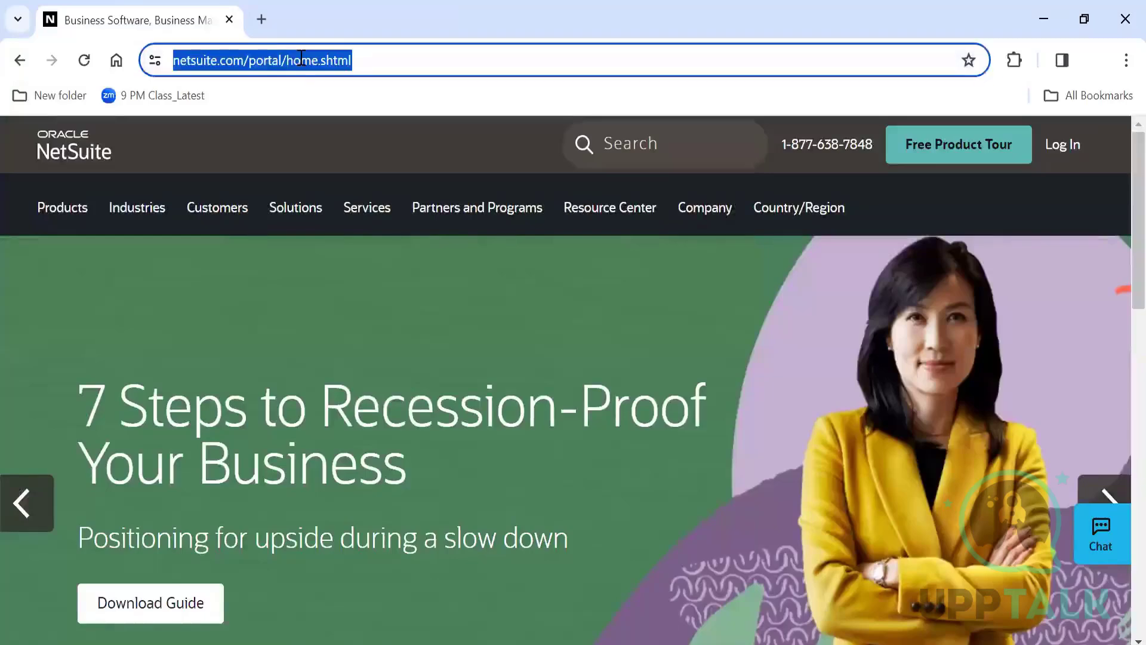
text(training)
key(Return)
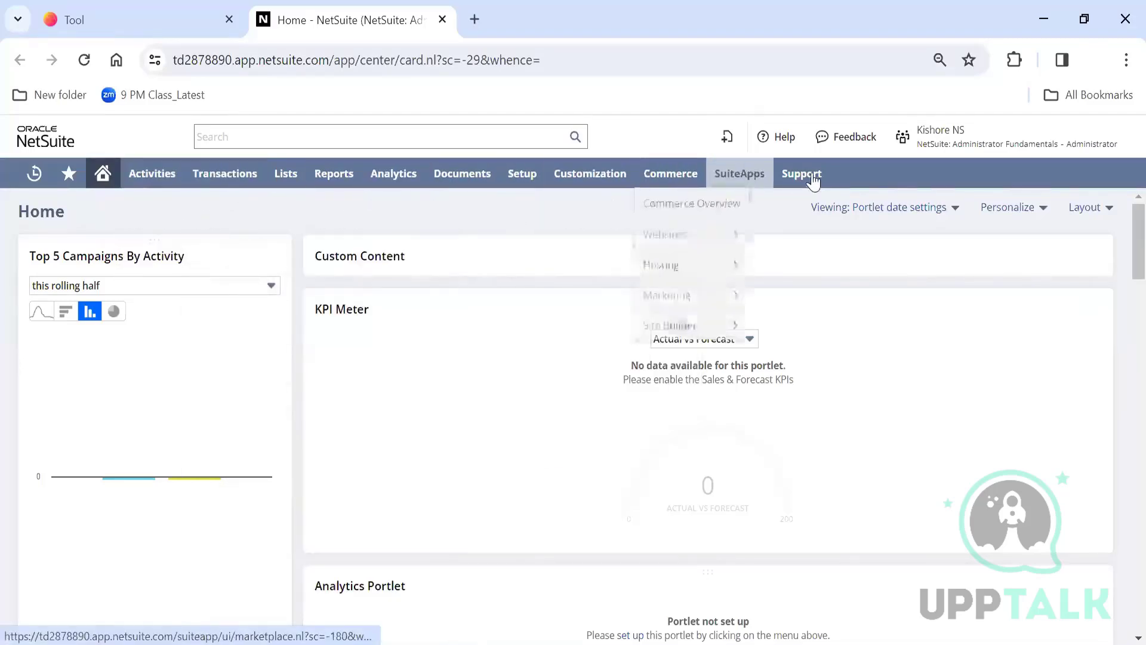
mouse_move(171, 175)
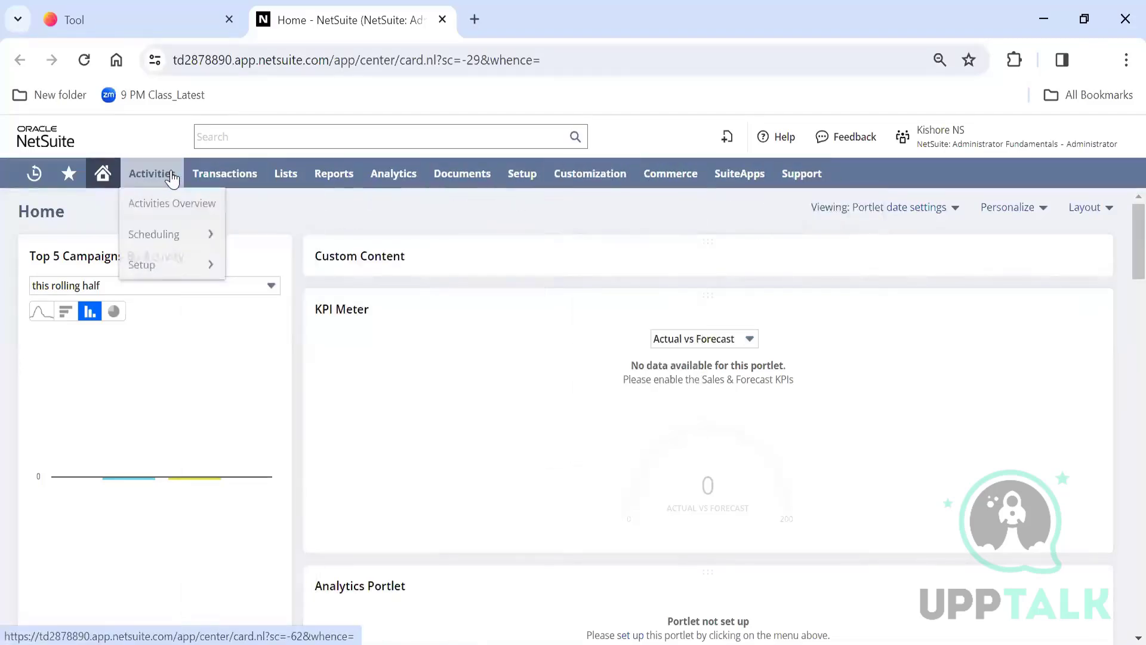
mouse_move(199, 231)
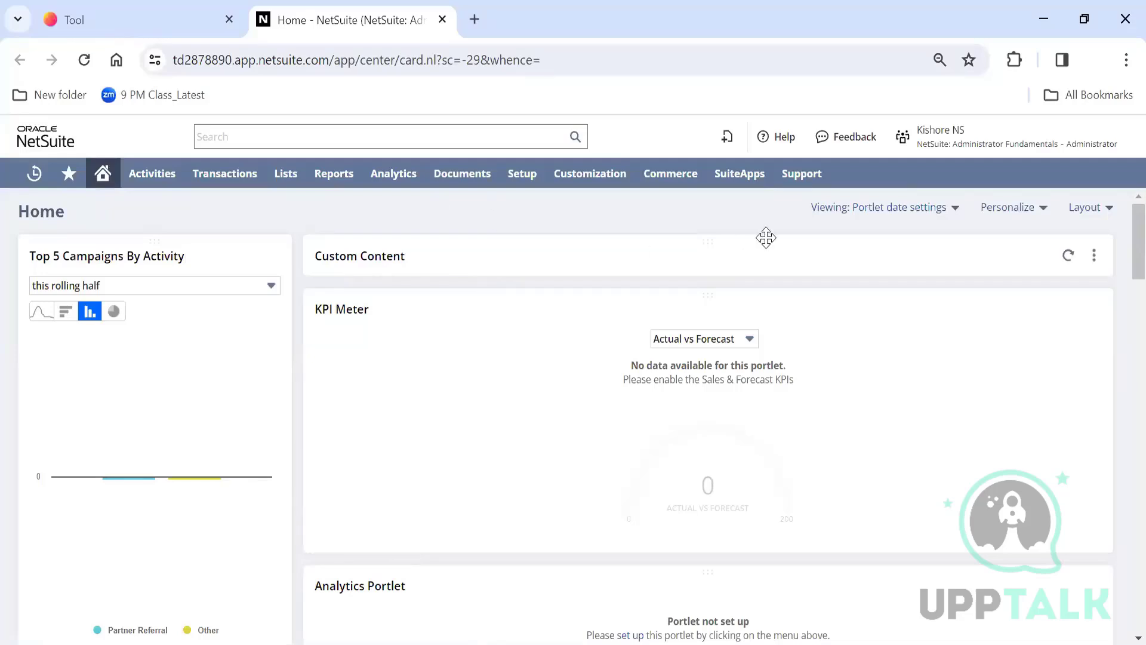
mouse_move(953, 146)
mouse_move(624, 176)
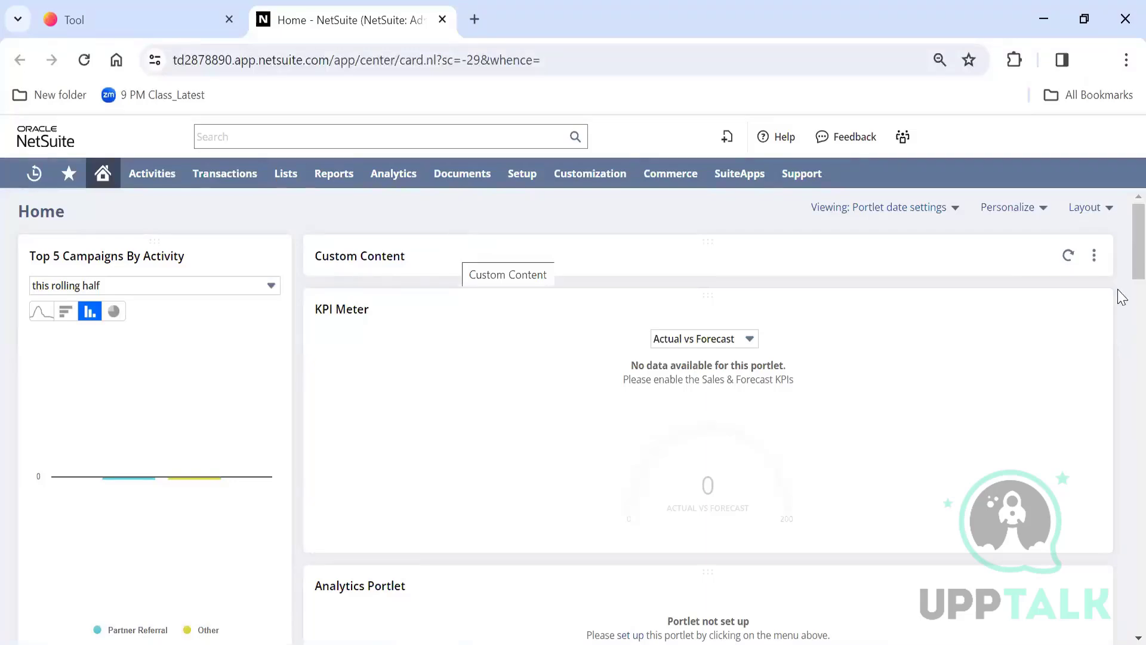
Open Update Security Questions from the dashboard's Settings portlet and set Question 1 to "What was your childhood nickname?"
drag(1122, 273, 1118, 535)
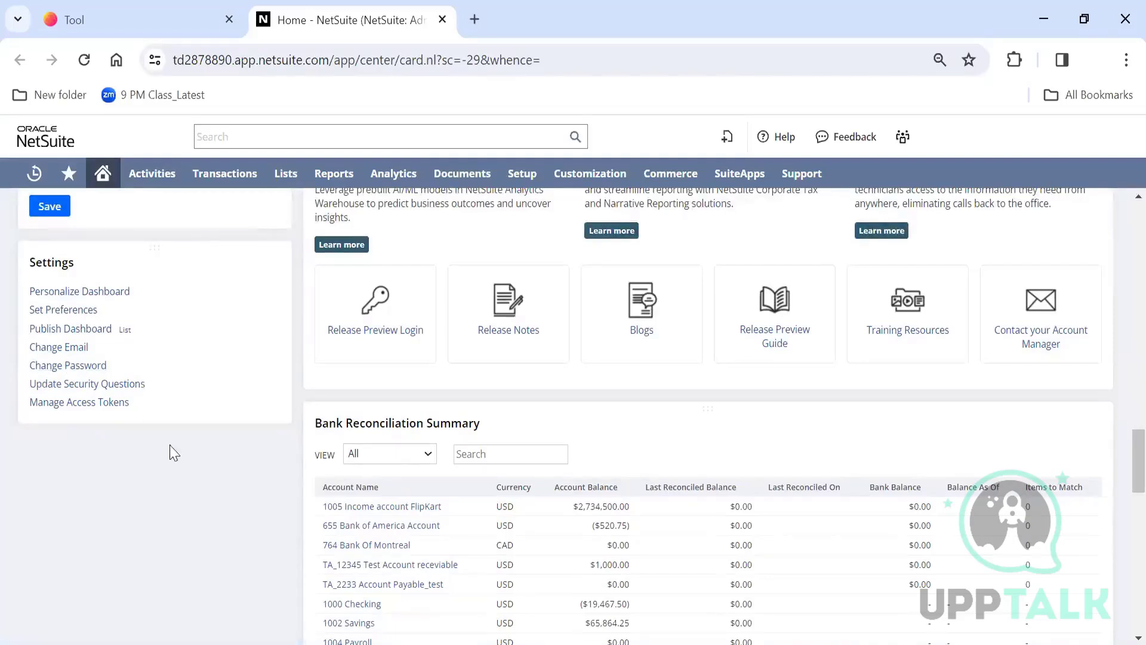
click(118, 391)
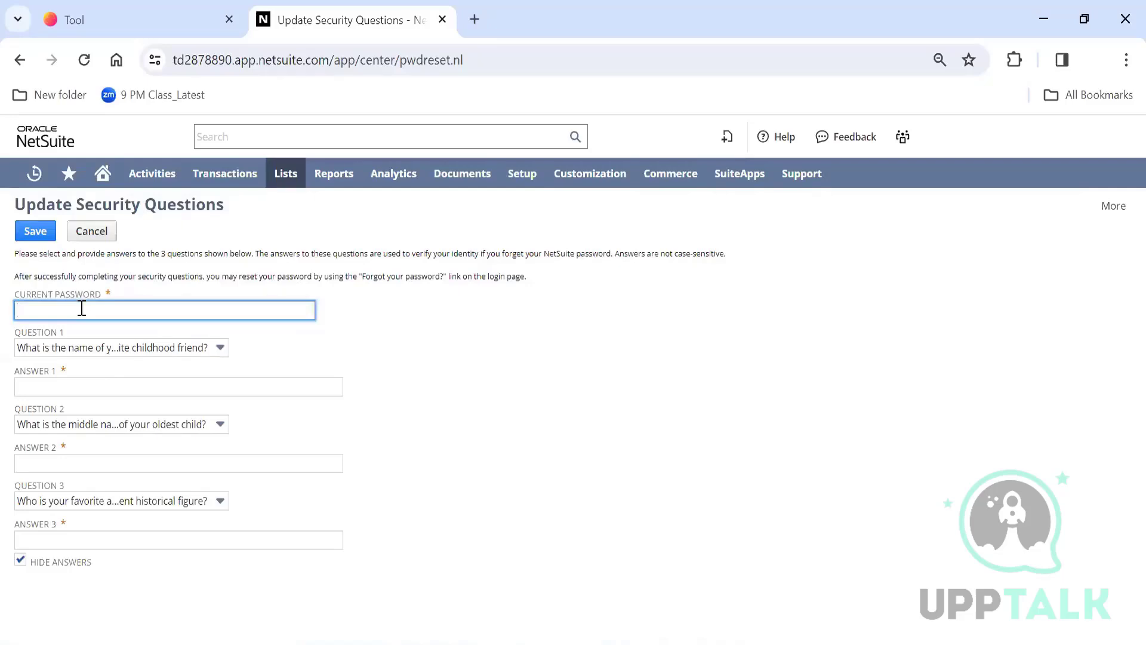
click(221, 351)
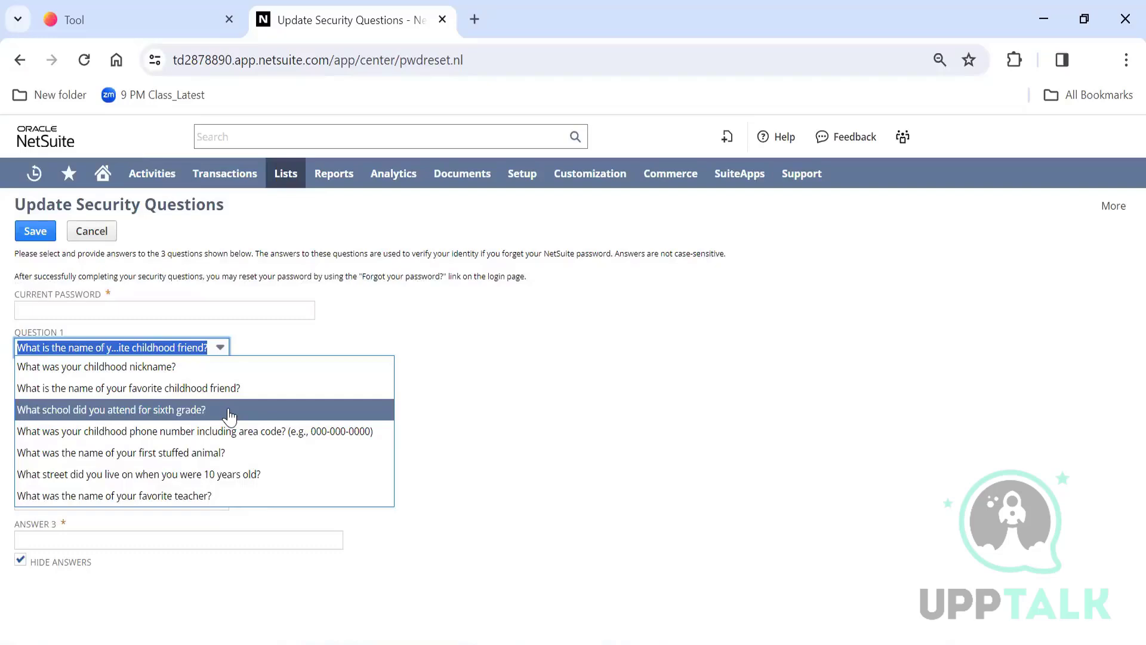
click(196, 366)
click(184, 388)
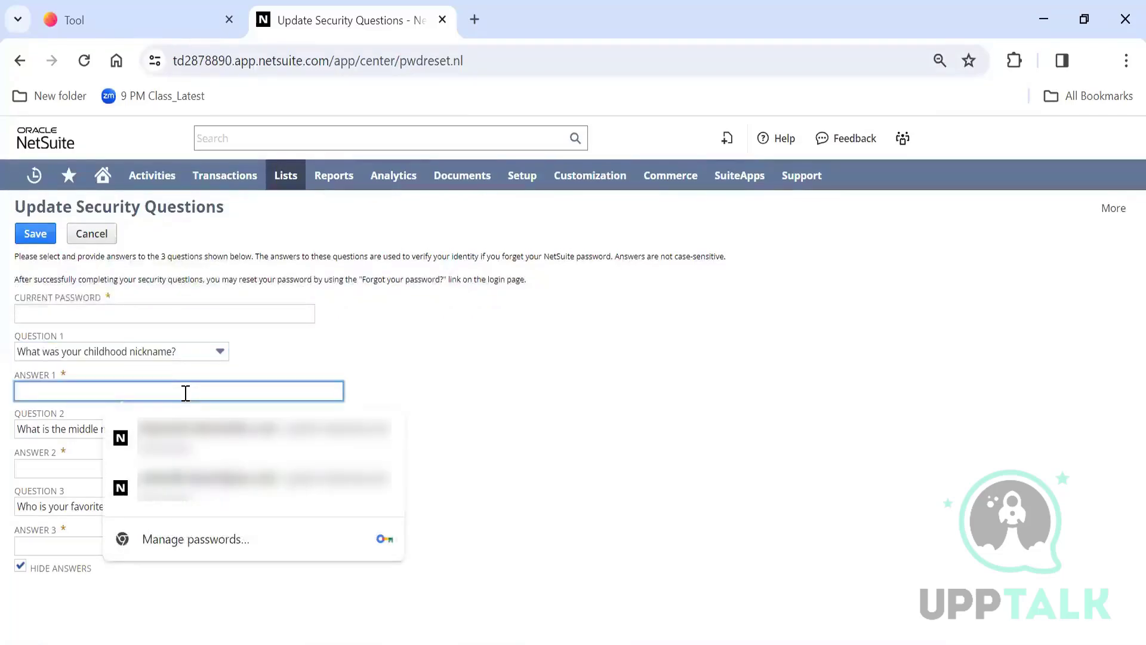
click(442, 306)
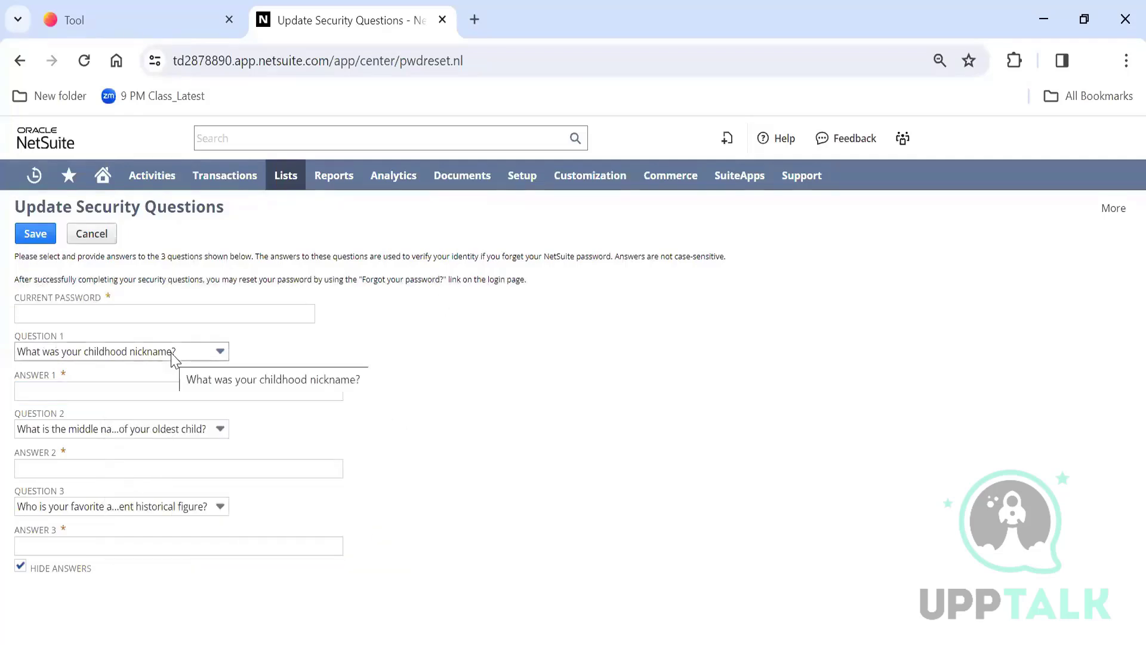
click(130, 395)
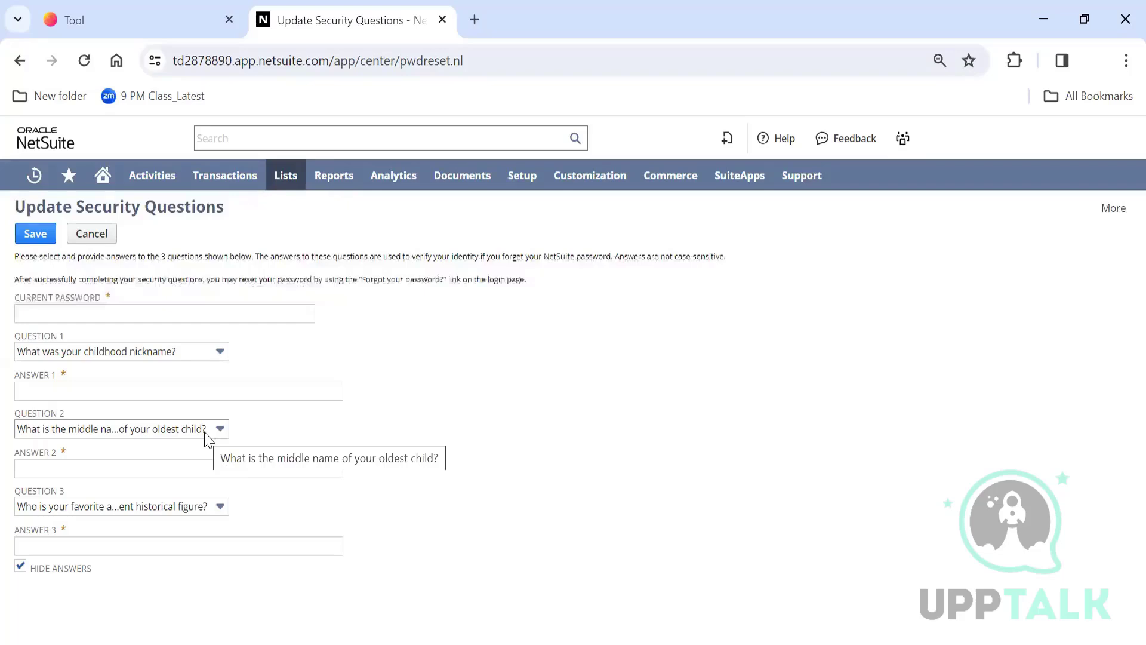
click(187, 468)
click(693, 472)
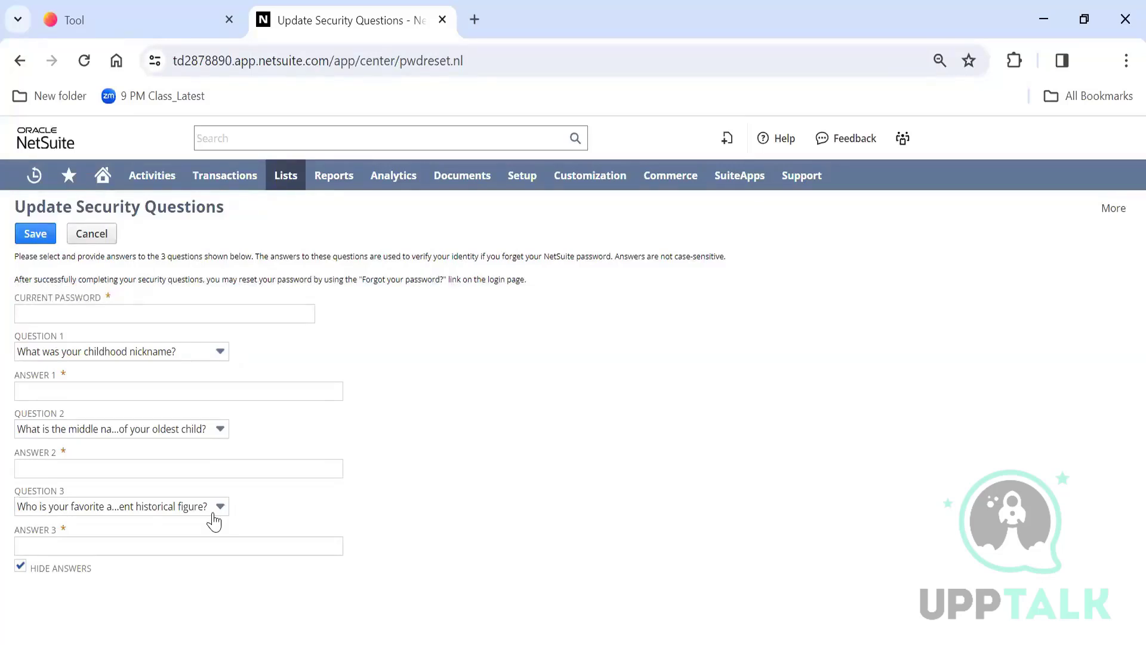
Return to the Home dashboard, discarding the unsaved security question changes, and find the Settings portlet
mouse_move(961, 151)
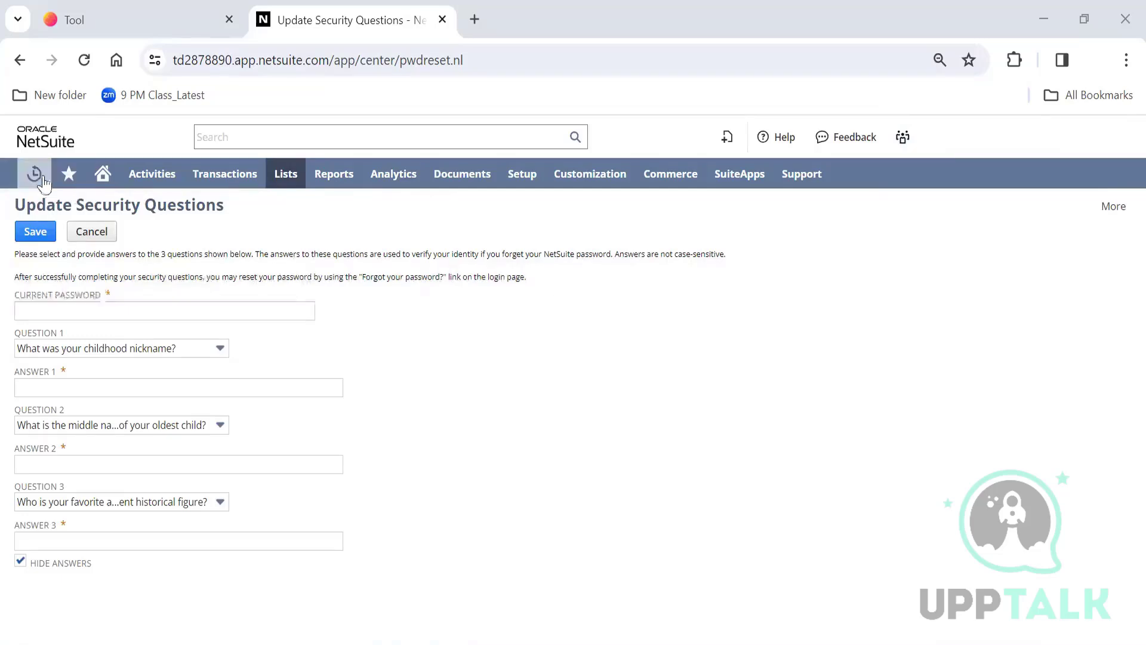
mouse_move(39, 178)
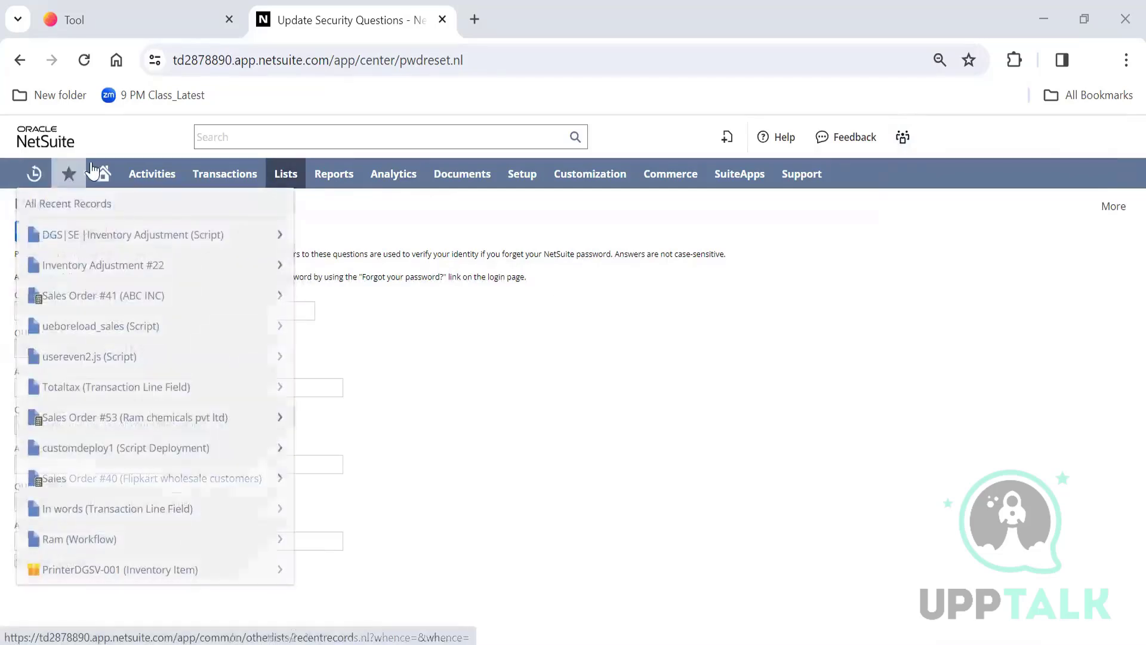
click(100, 171)
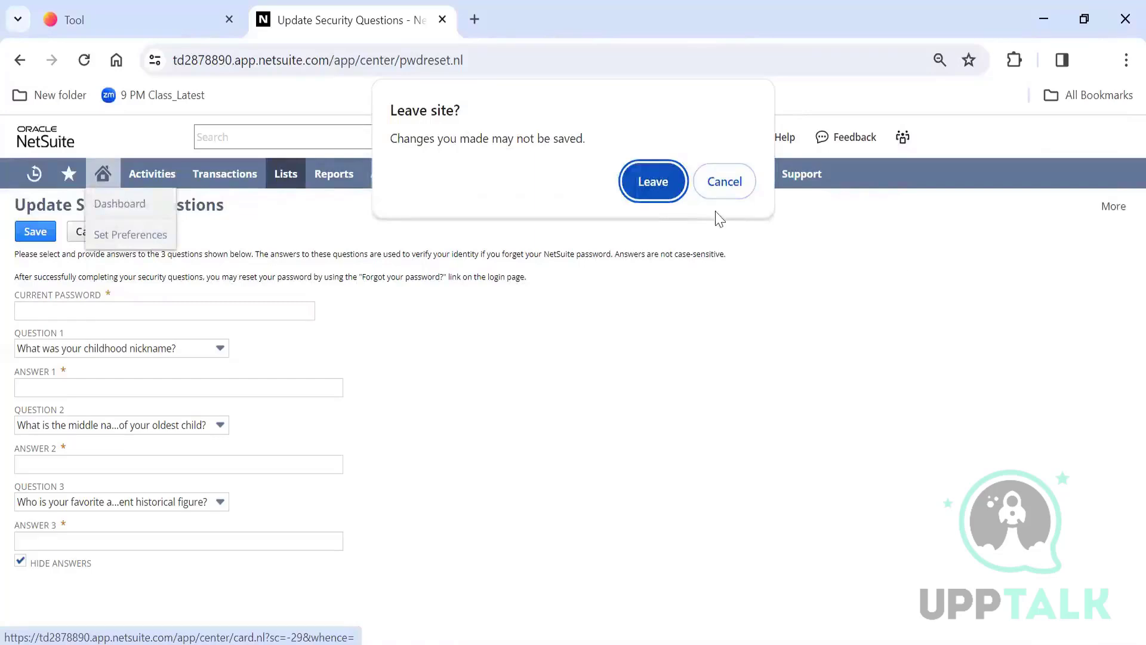
click(666, 192)
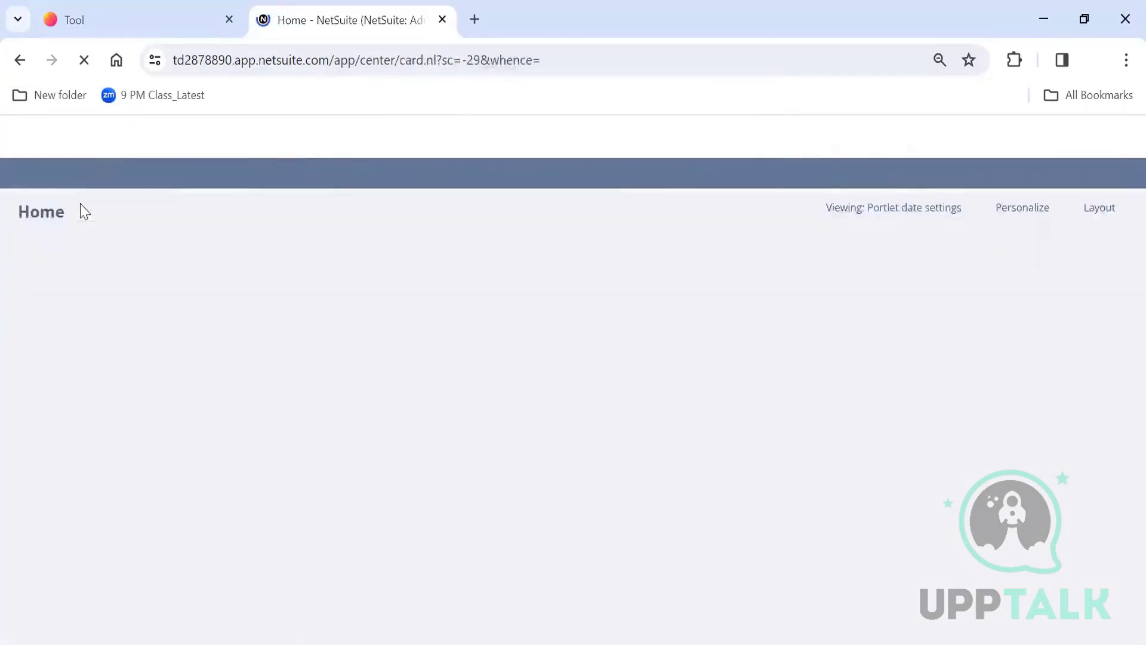
mouse_move(100, 185)
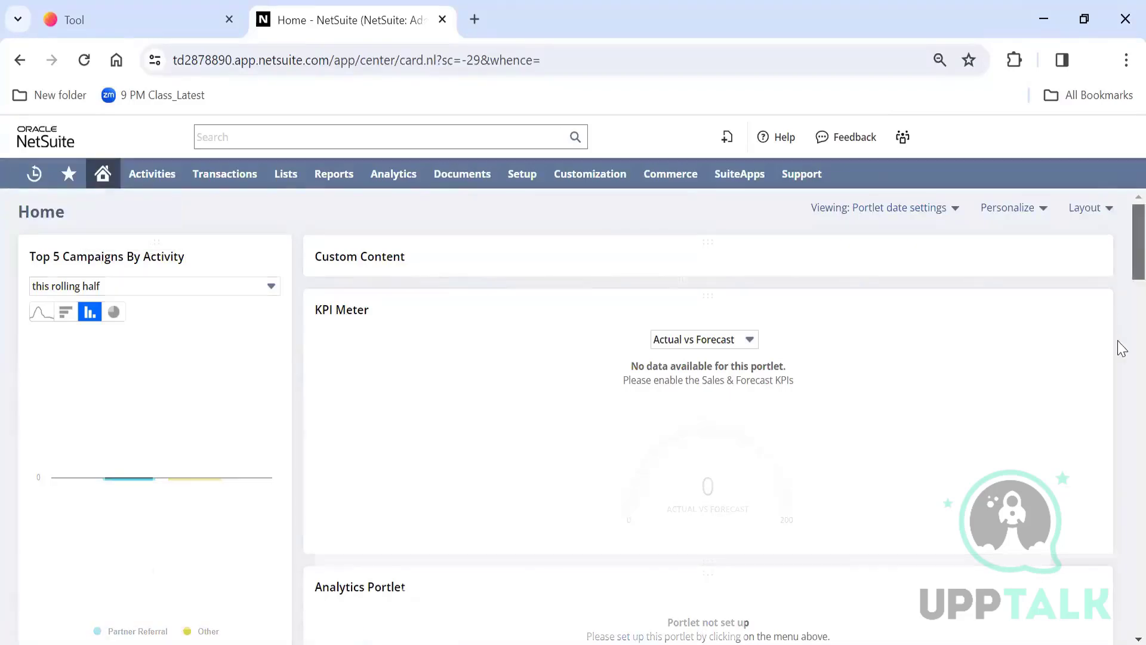
scroll(1119, 348, down, 20)
scroll(1121, 610, down, 10)
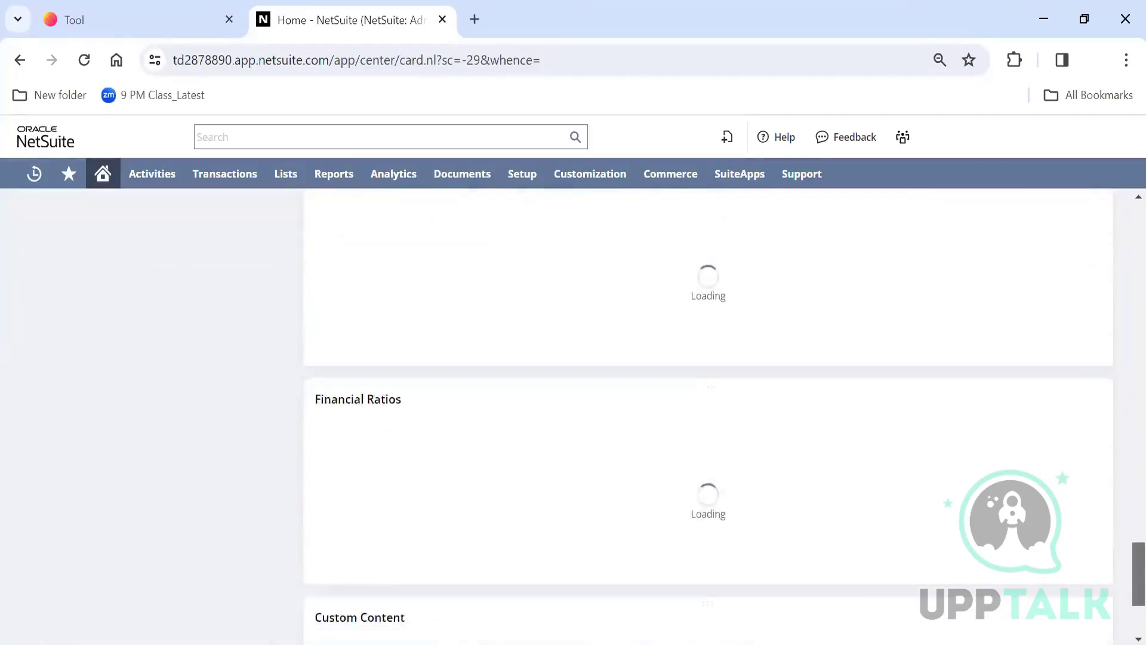
scroll(1119, 591, up, 10)
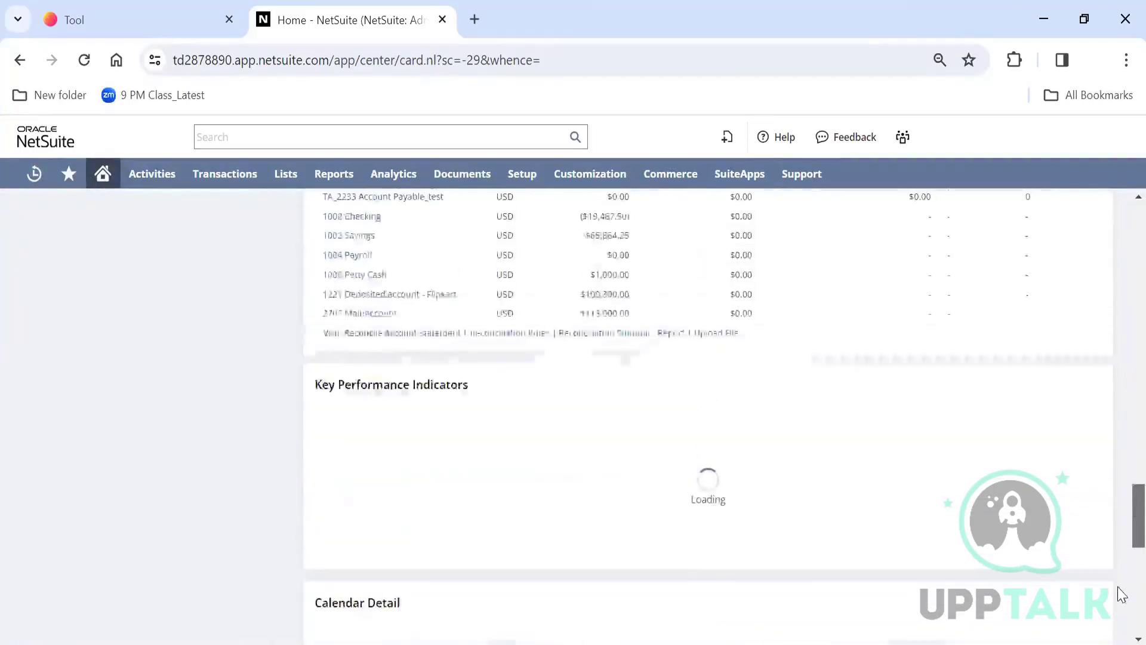
scroll(1122, 552, up, 1)
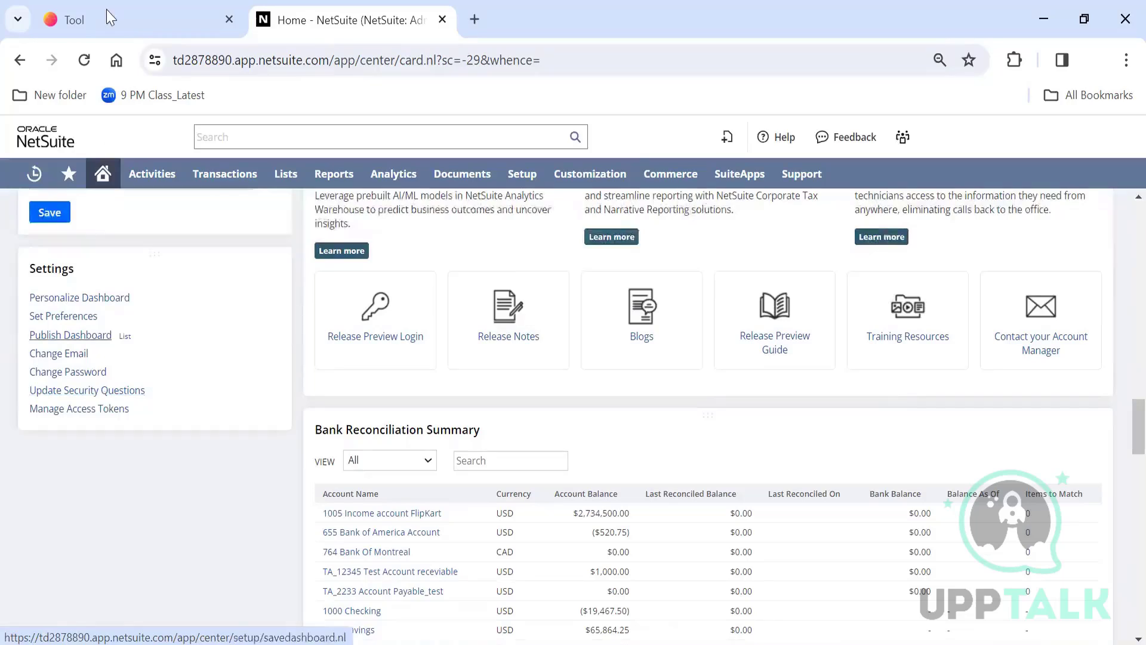
Add the Tool page to the browser's bookmarks bar
drag(143, 4, 242, 94)
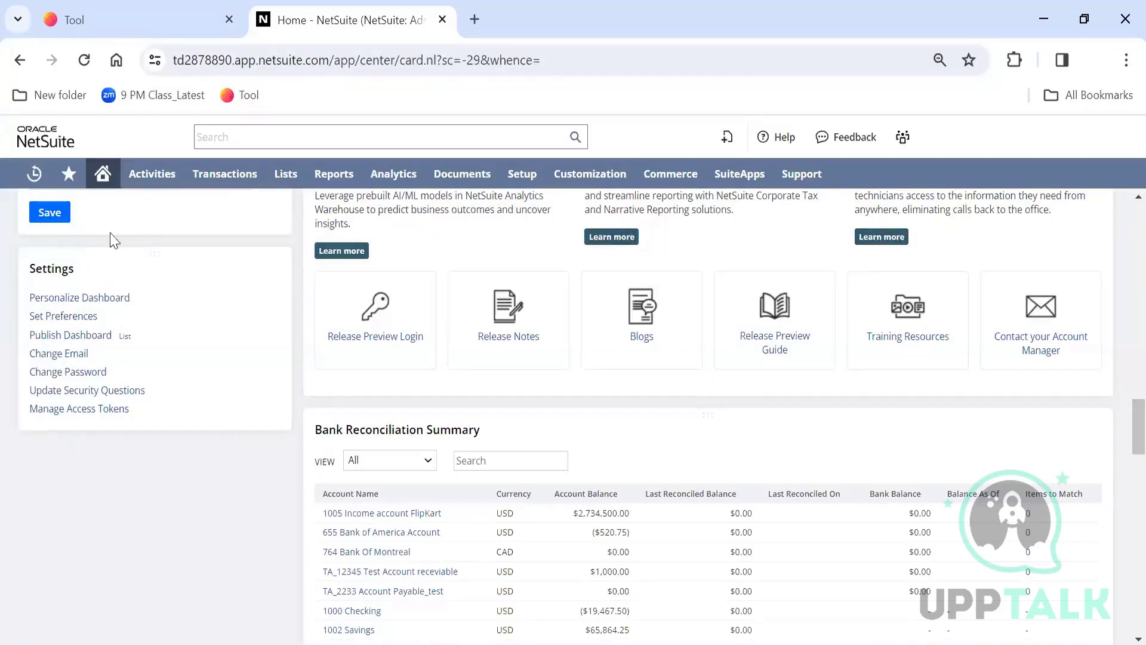
drag(1120, 418, 1118, 215)
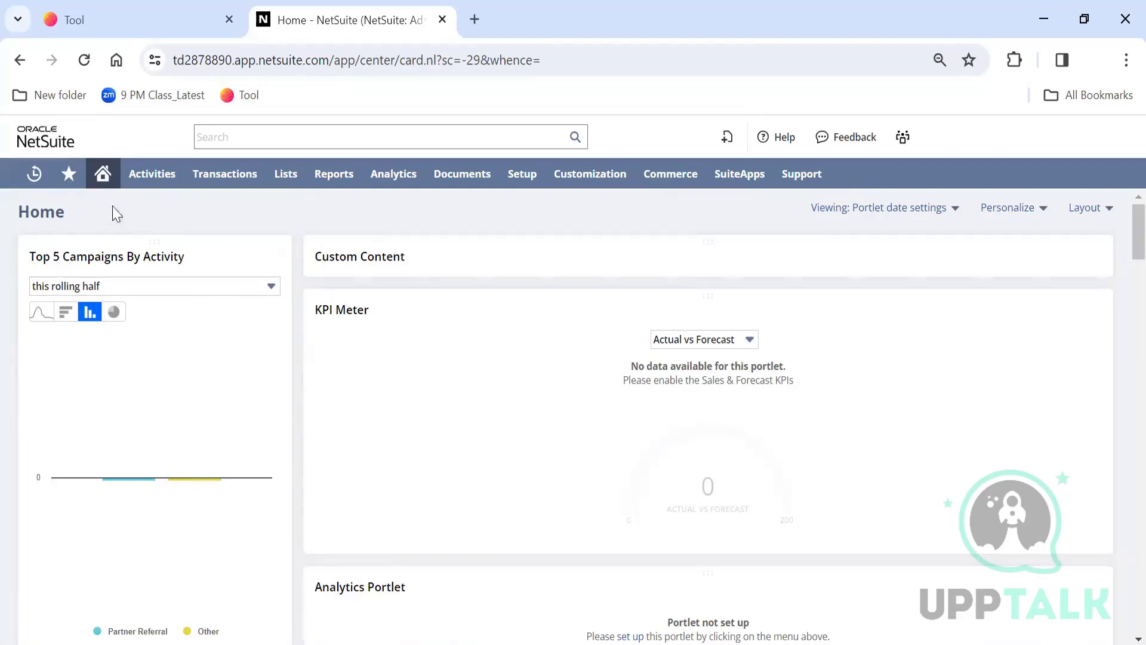
Review the recent records and the available Bank transactions such as Make Deposits
mouse_move(34, 176)
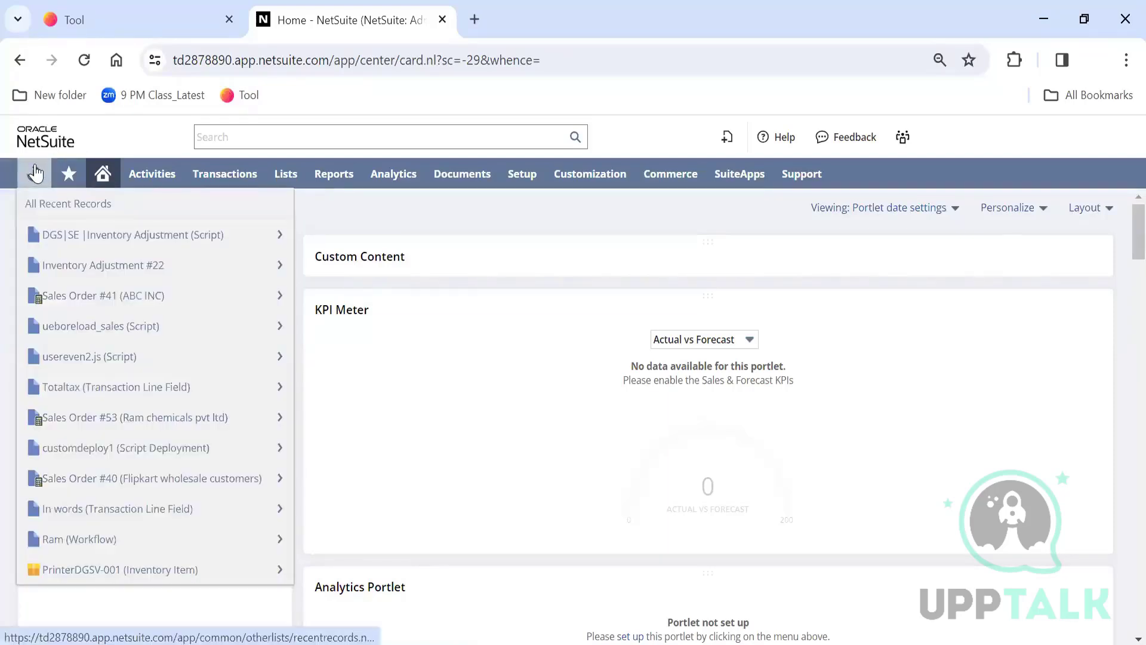
mouse_move(248, 179)
mouse_move(262, 244)
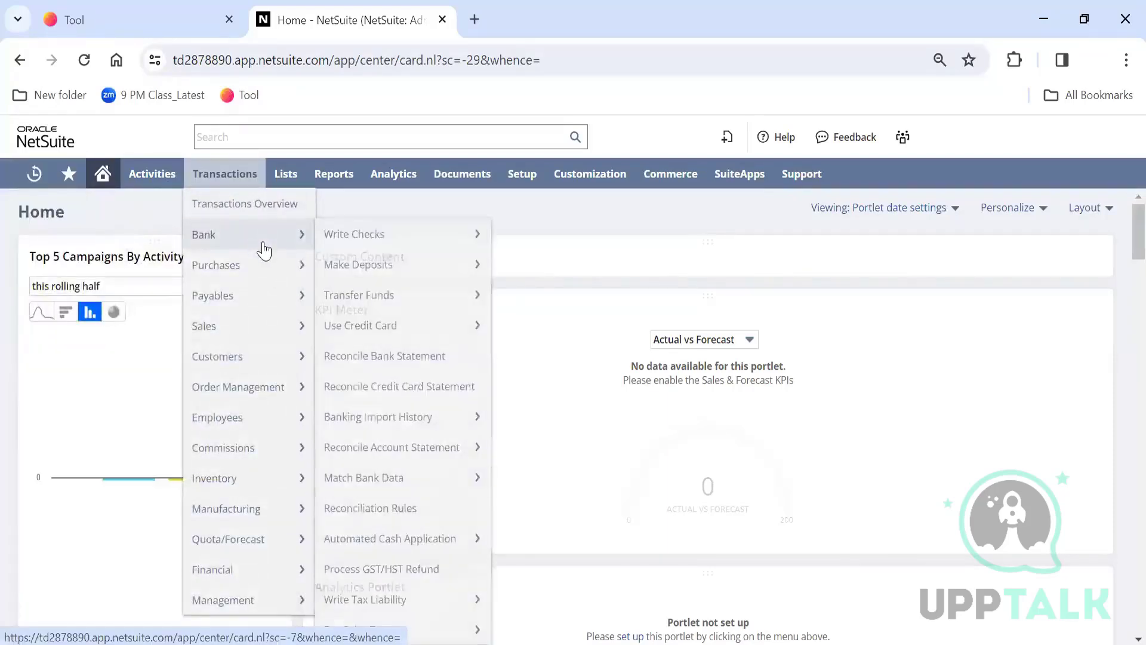
mouse_move(338, 271)
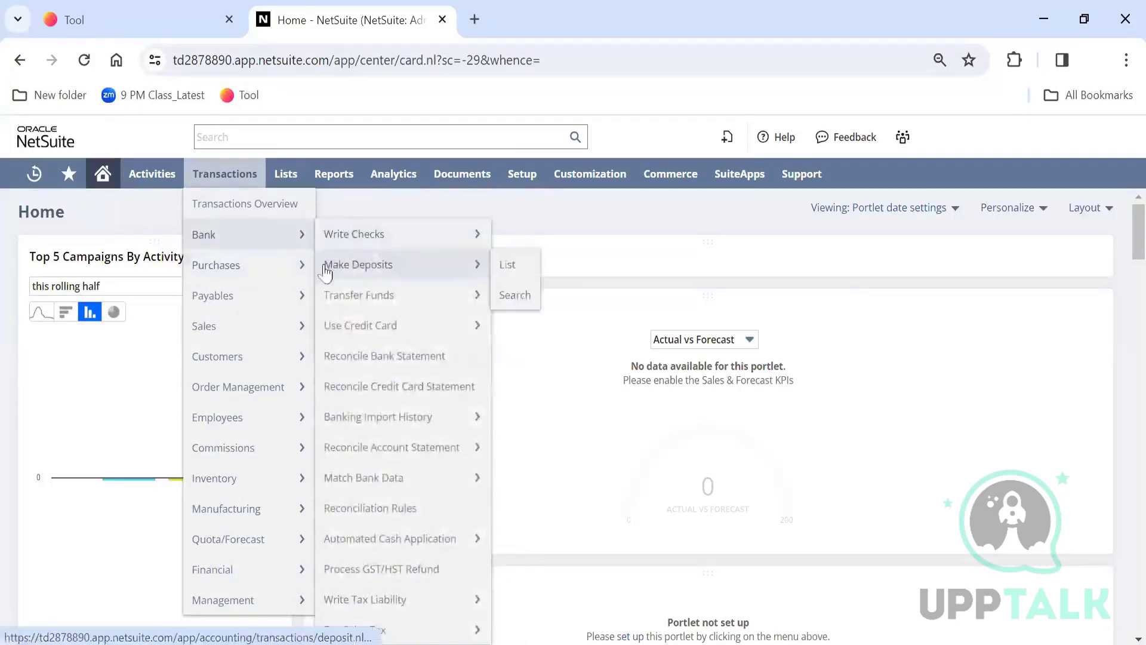
mouse_move(299, 265)
mouse_move(384, 261)
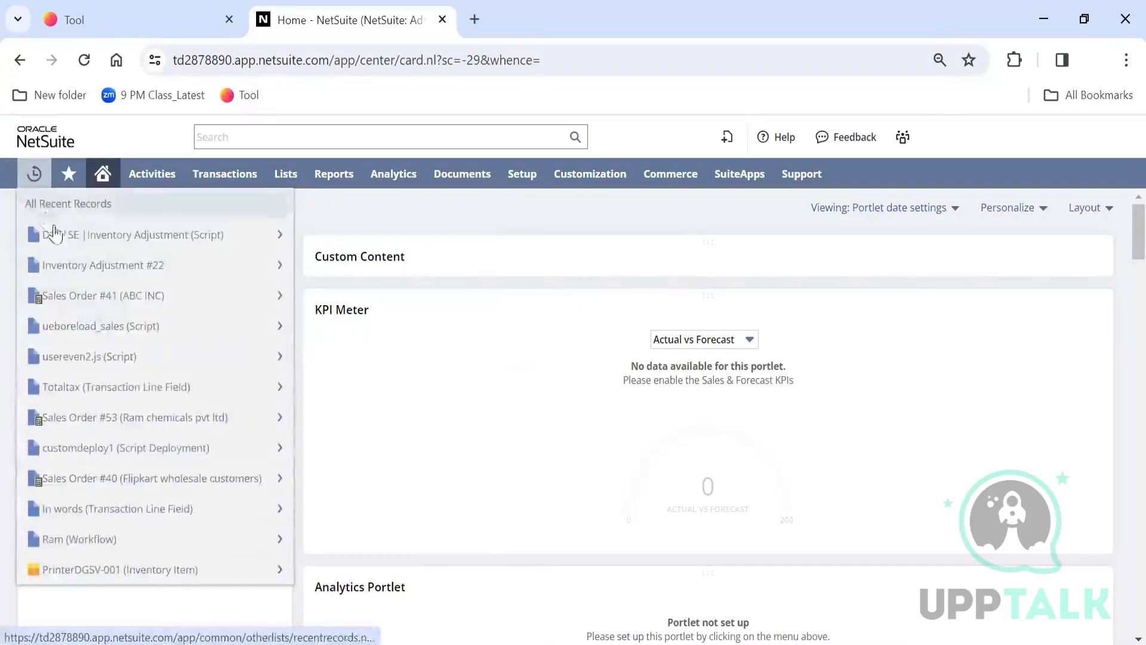
mouse_move(82, 274)
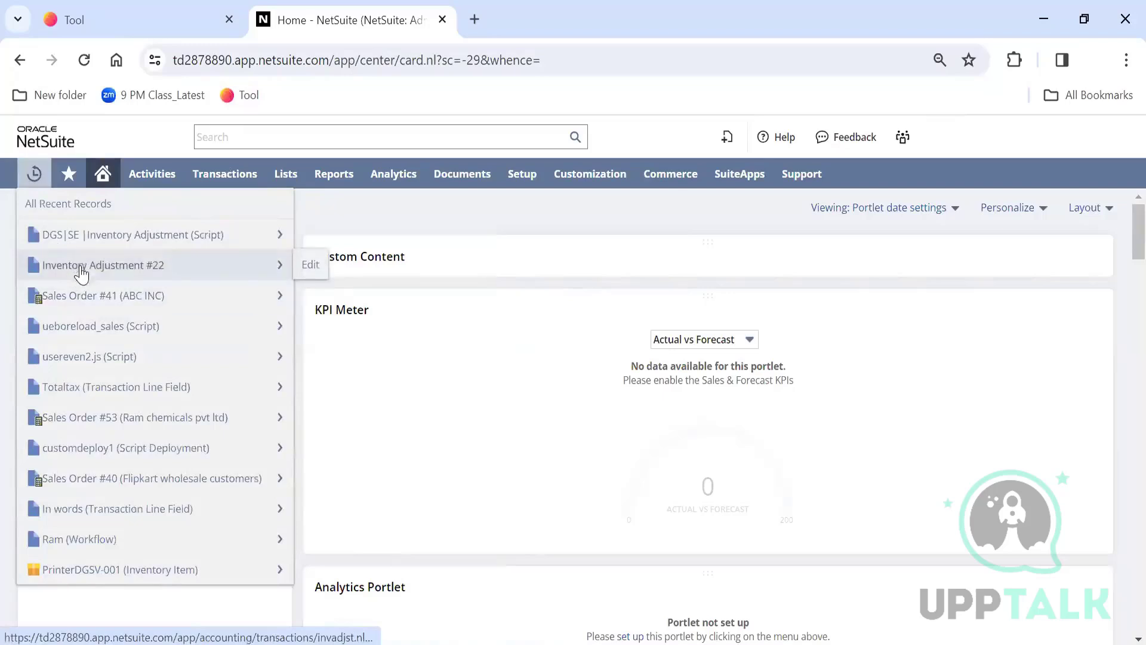
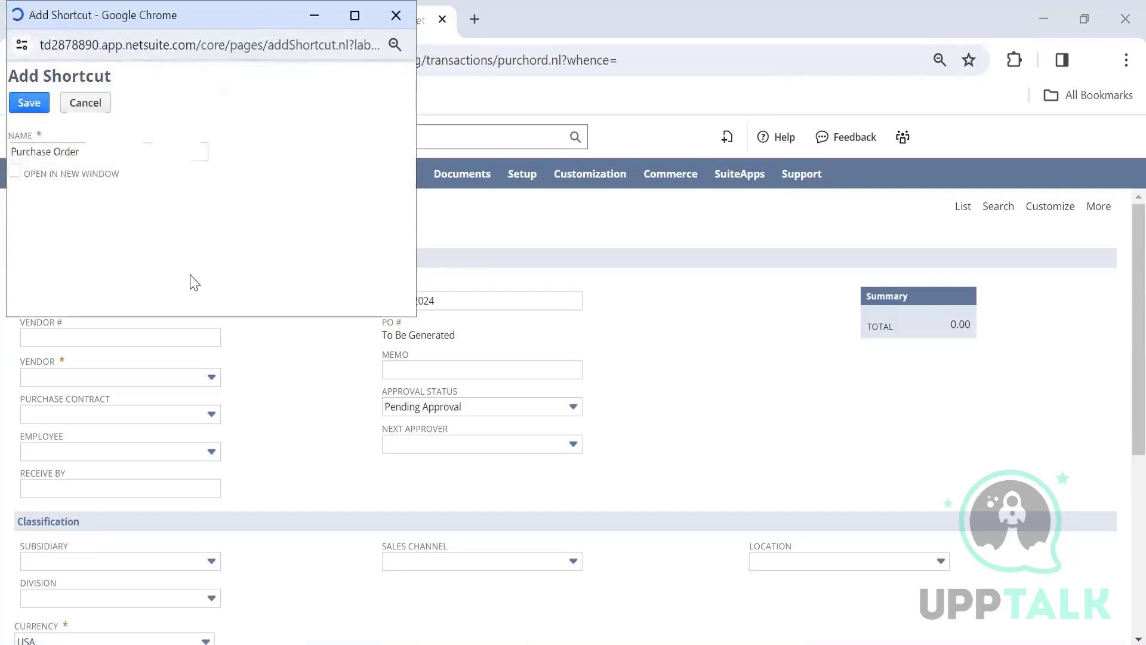
Save the Purchase Order page as a shortcut named Purchase Order and return to the Home dashboard
click(34, 106)
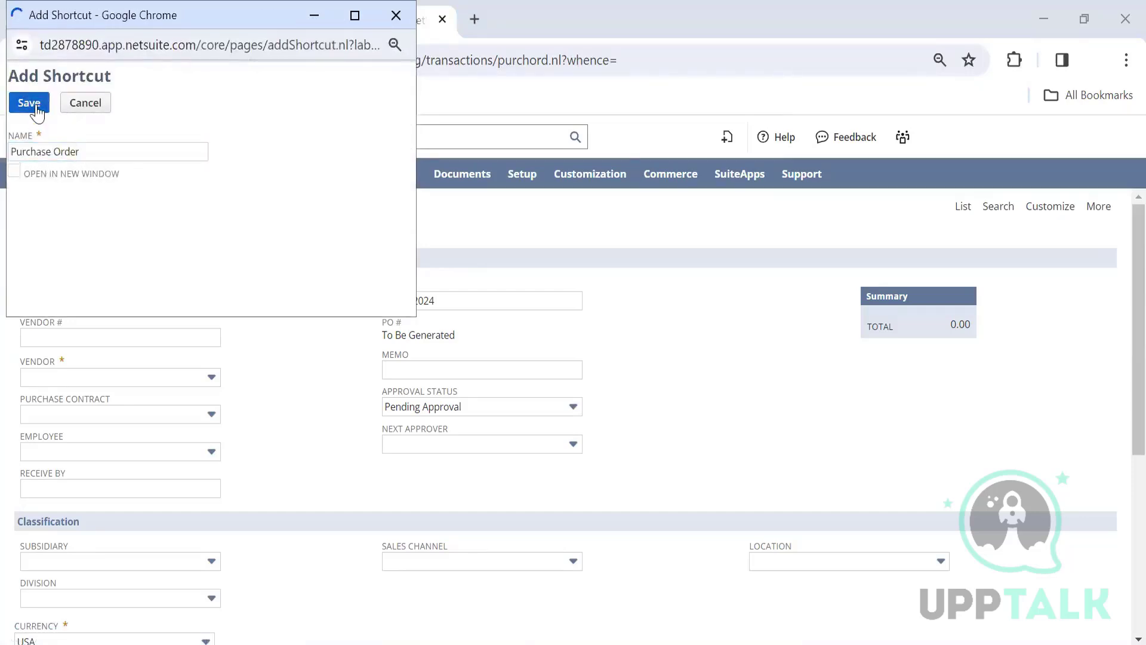
mouse_move(128, 209)
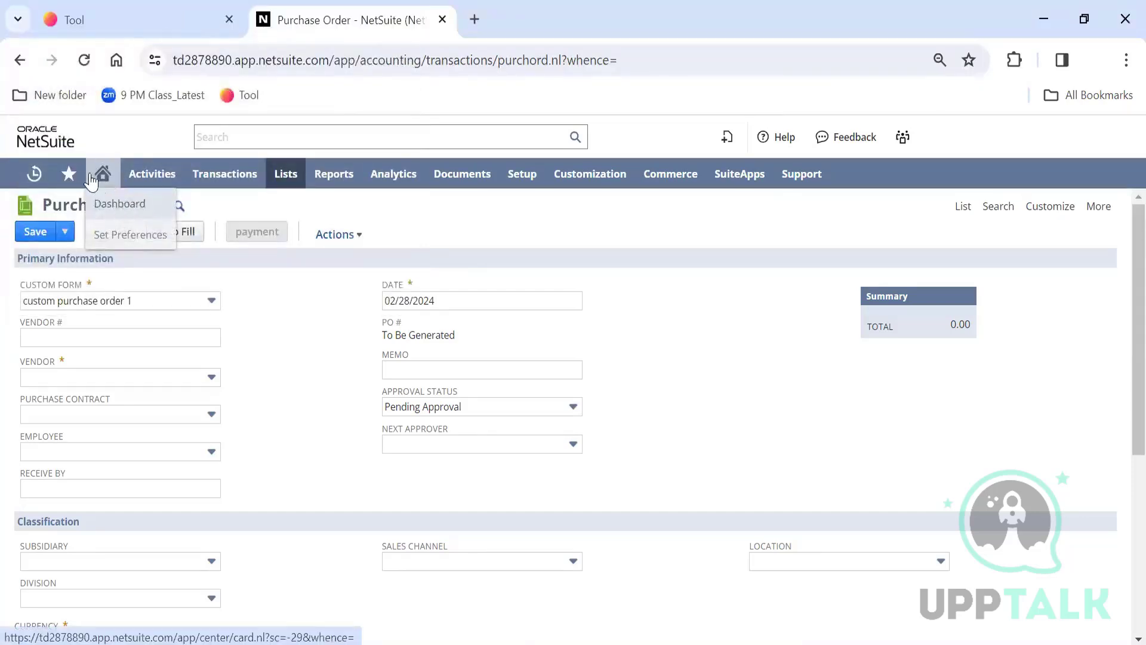
mouse_move(50, 183)
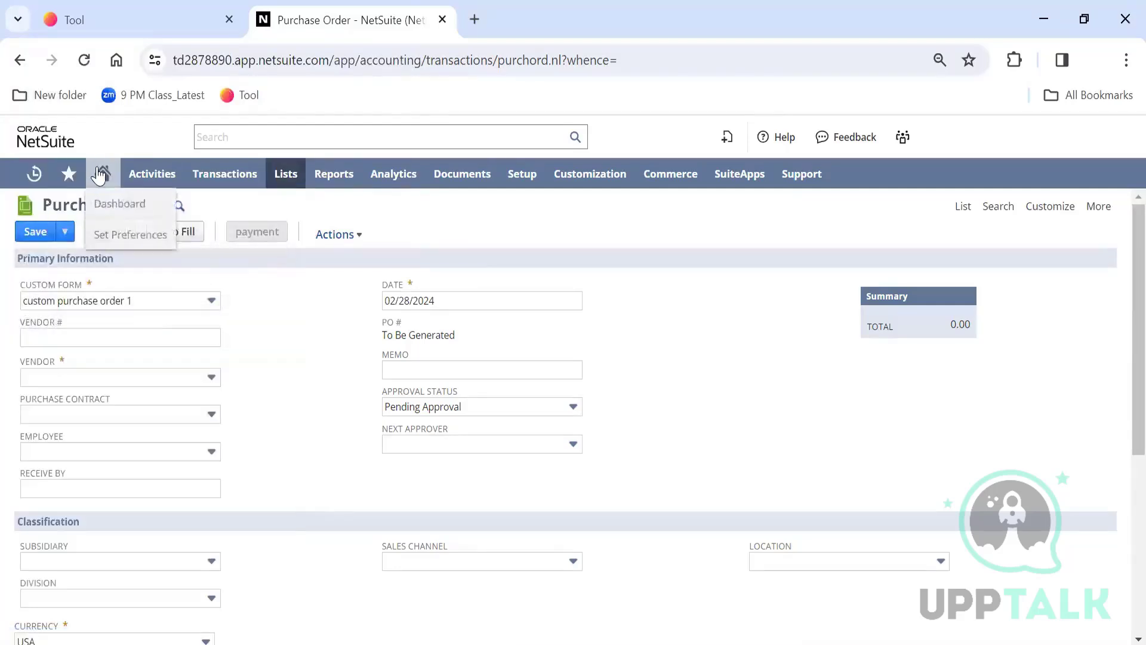
click(101, 173)
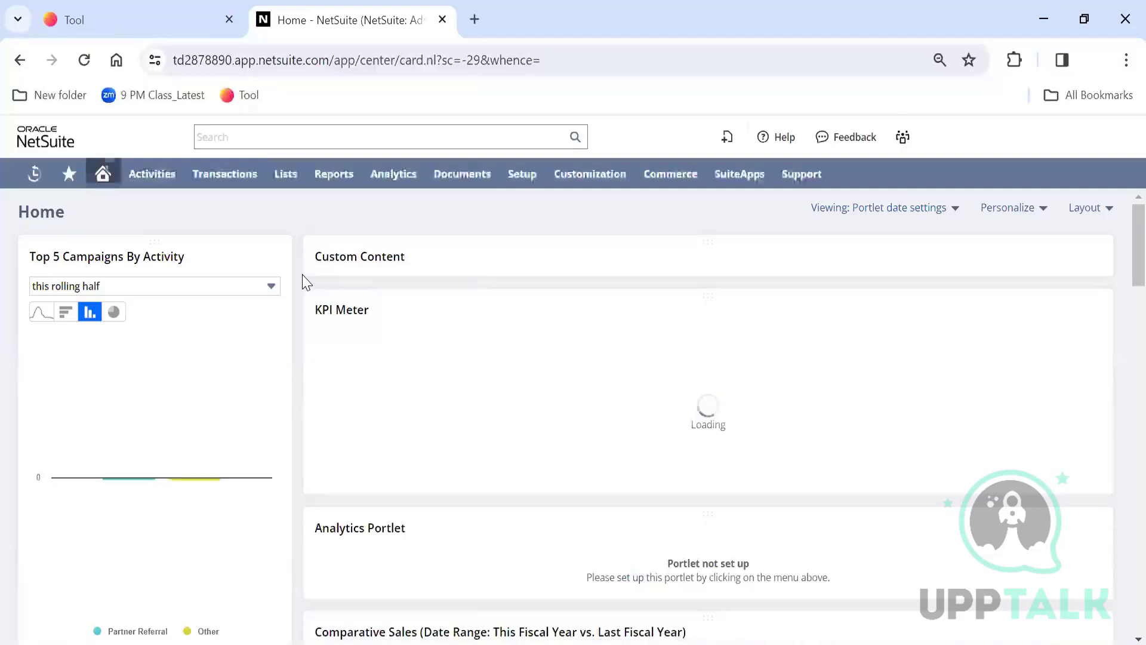
Review the saved shortcuts and the transaction categories, and open the Set Up Shortcuts page
mouse_move(68, 182)
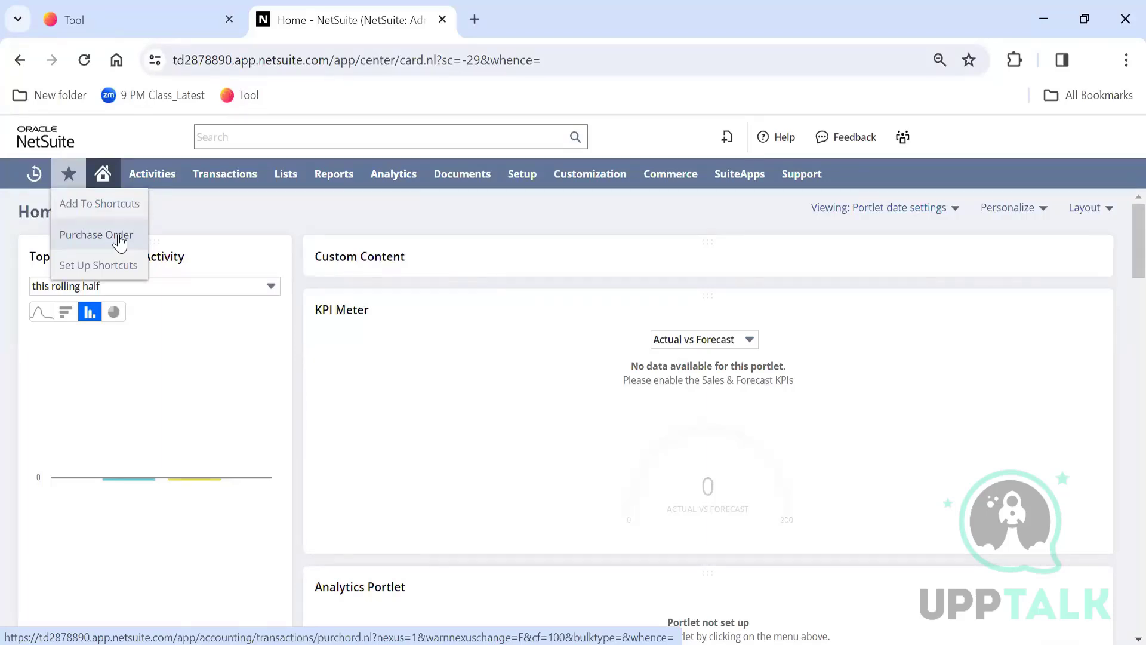
mouse_move(225, 174)
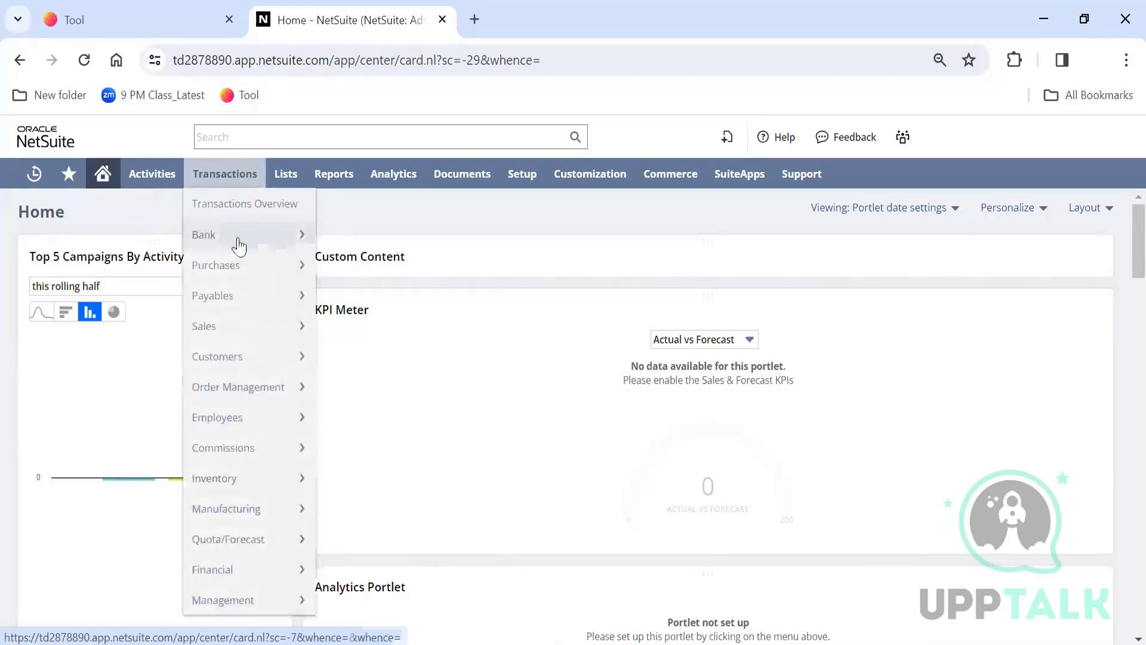
mouse_move(238, 253)
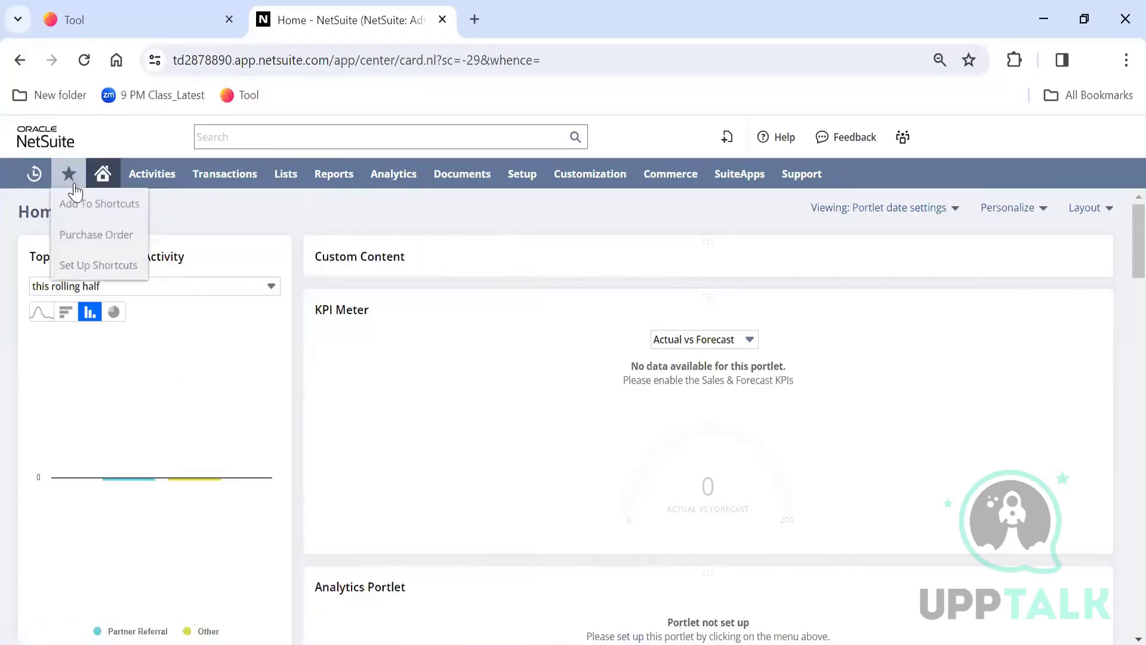
click(106, 272)
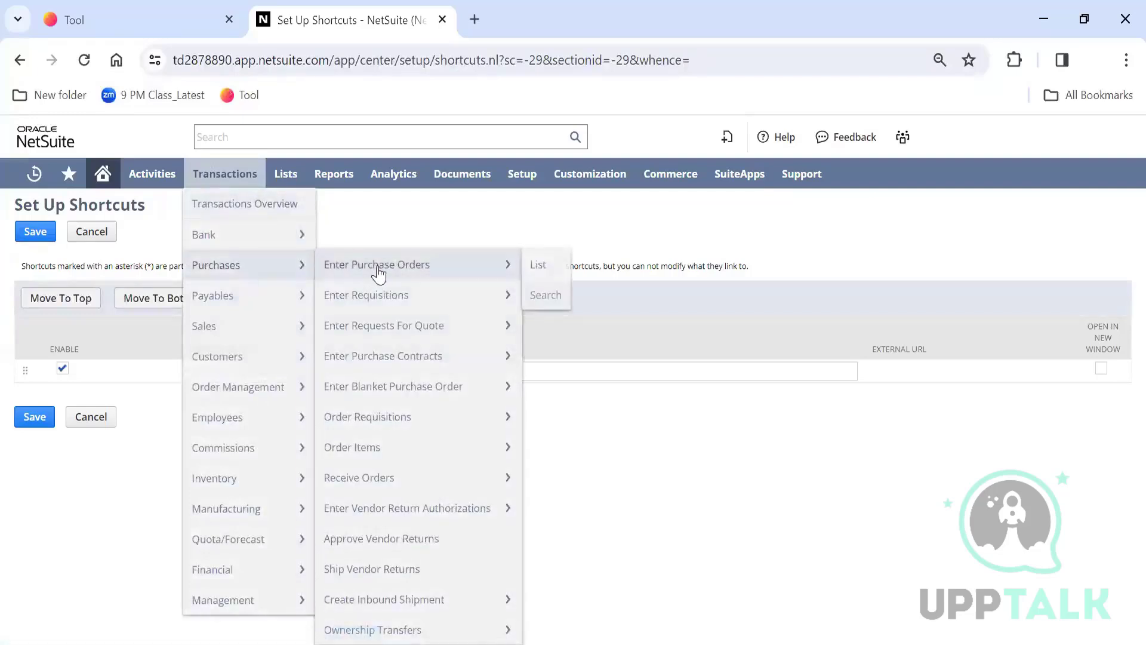
Save the Enter Requisitions page as a shortcut named Requisition and return to the Home dashboard
click(394, 295)
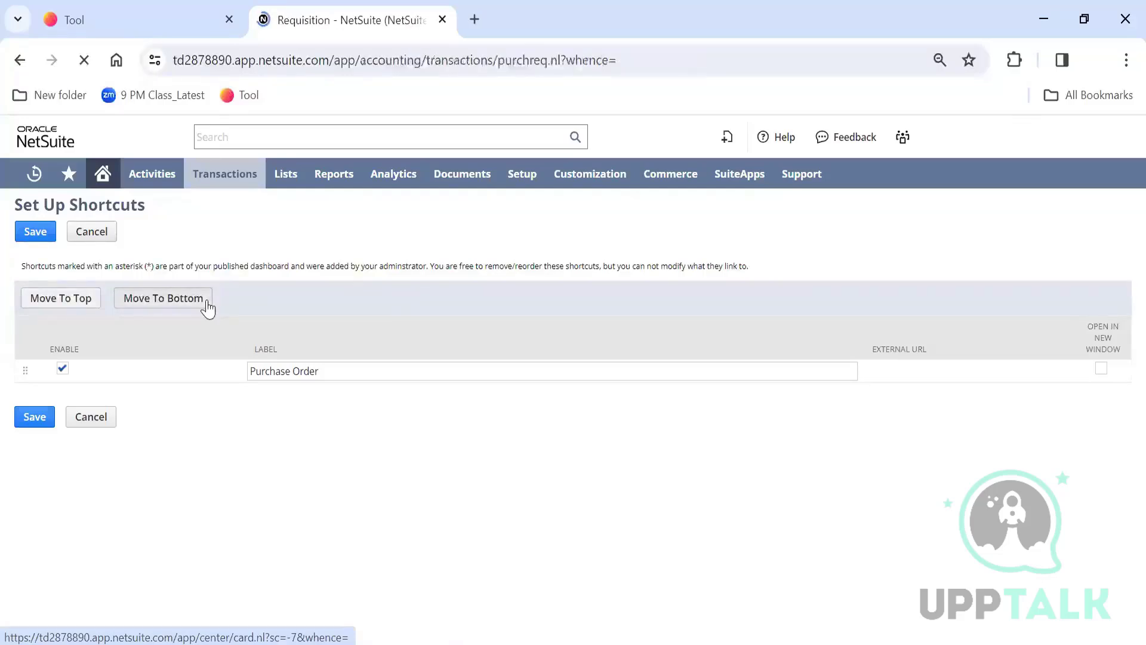
mouse_move(63, 176)
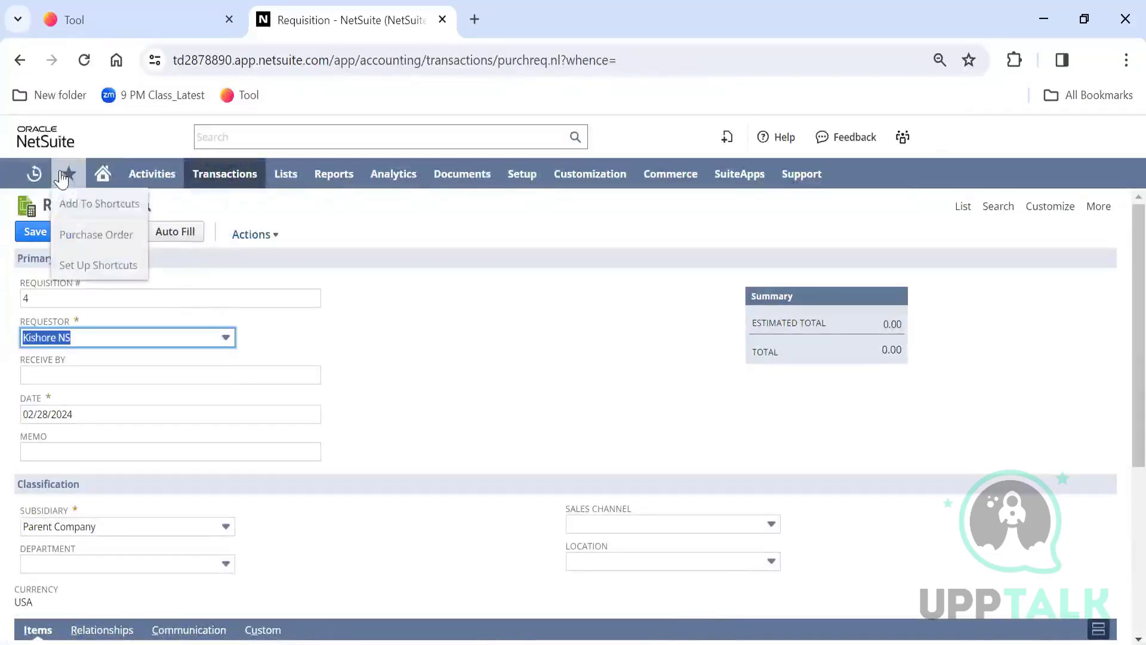
click(74, 201)
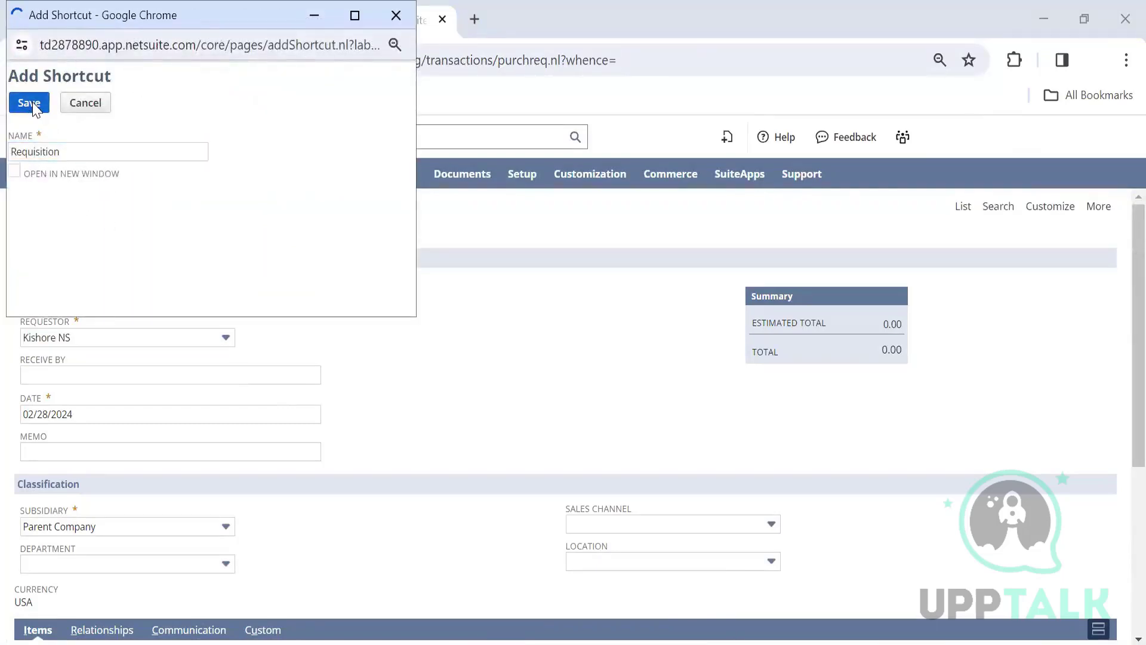
click(31, 104)
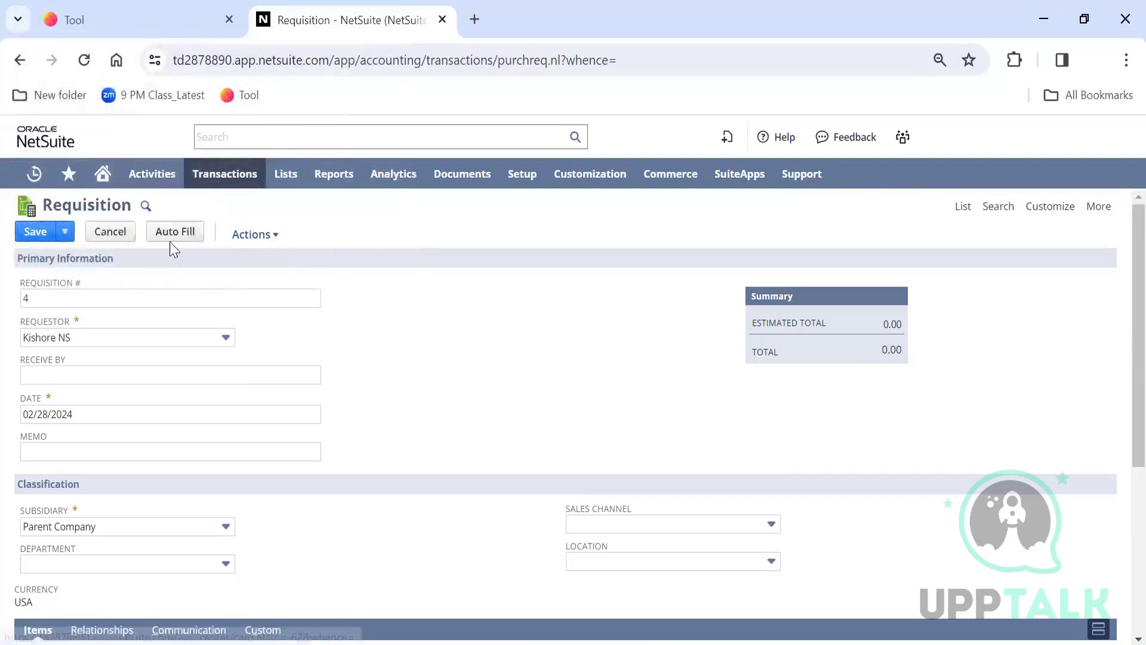
click(101, 174)
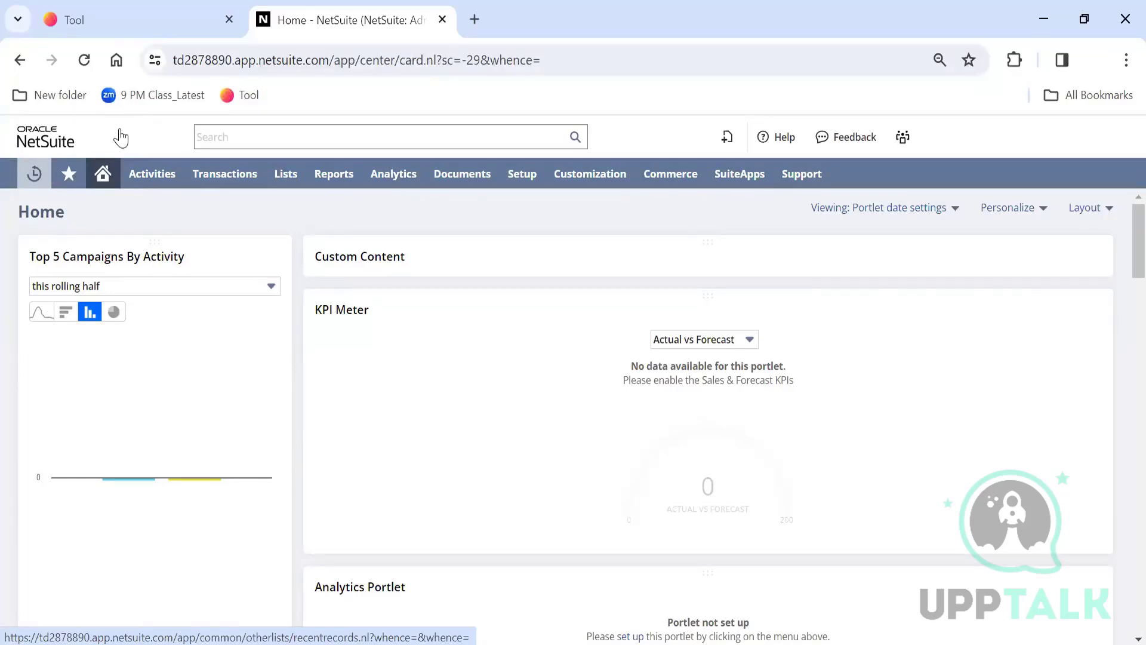
Reload the Home dashboard and reorder the shortcuts in Set Up Shortcuts so that Requisition comes before Purchase Order
click(84, 59)
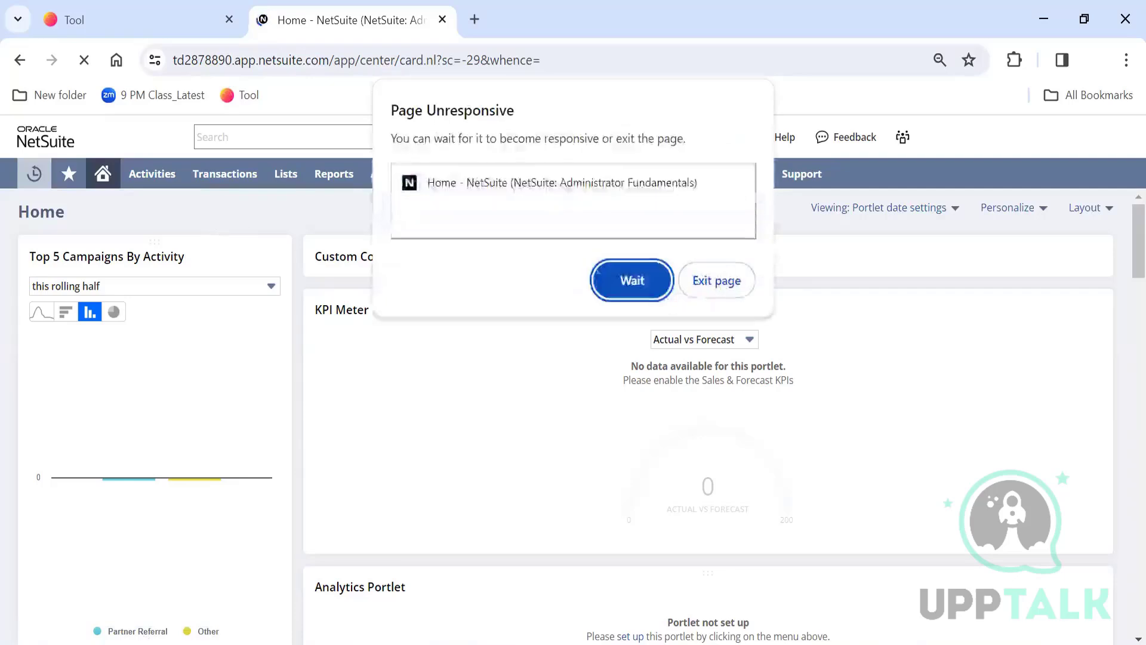
click(628, 278)
mouse_move(71, 177)
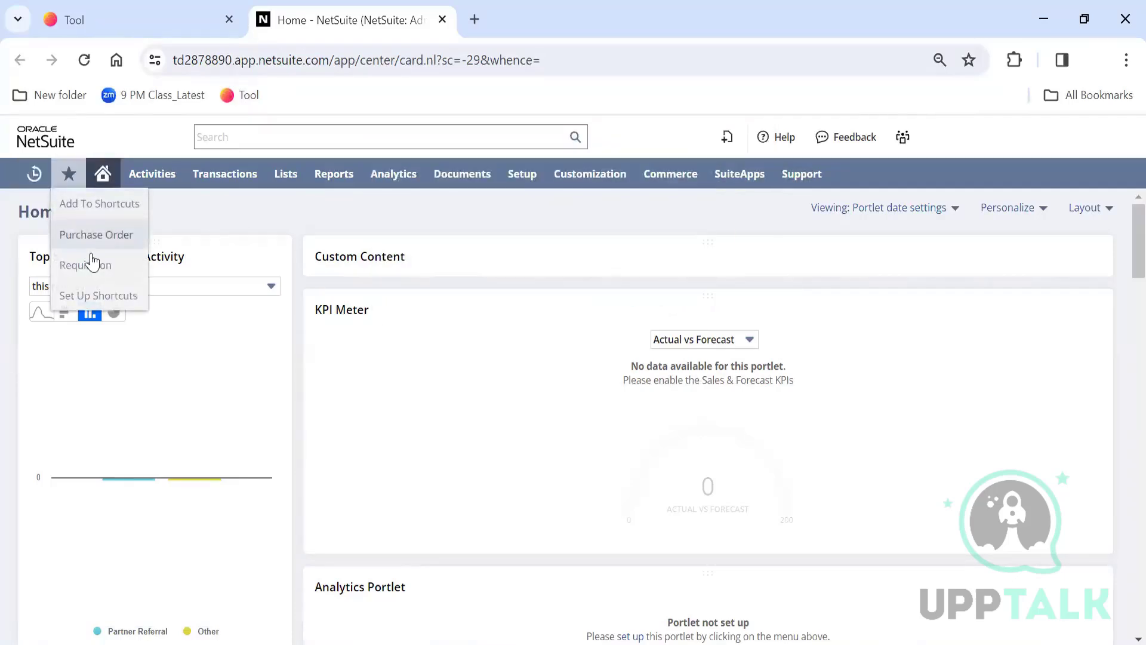
click(99, 289)
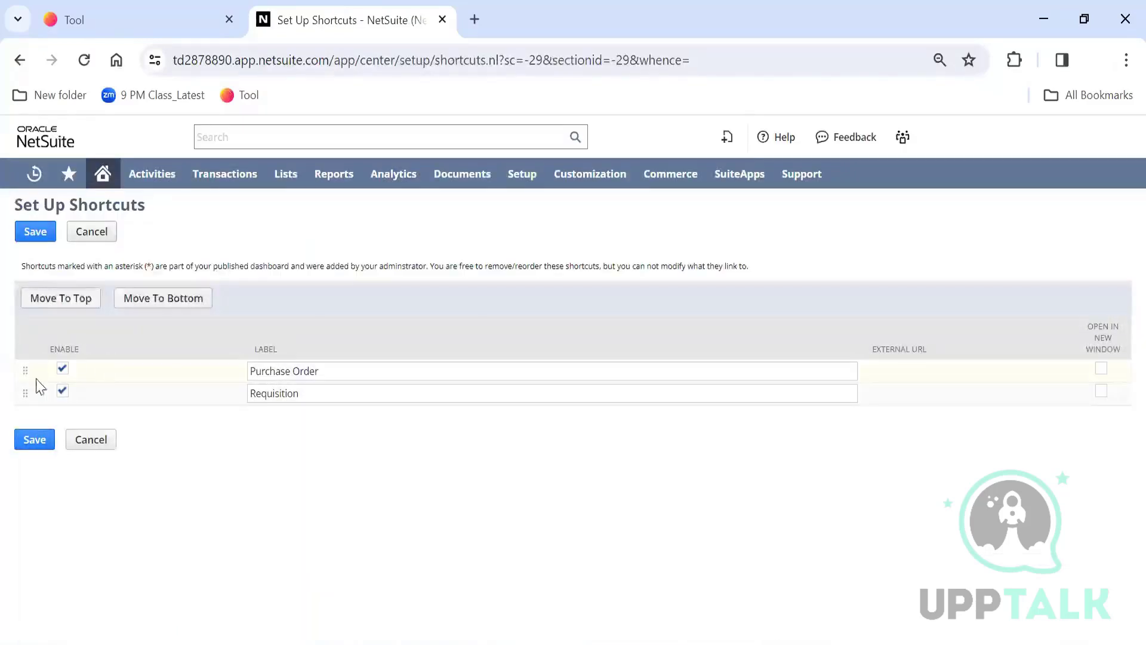
mouse_move(25, 394)
mouse_down()
mouse_move(26, 368)
mouse_move(27, 387)
mouse_up()
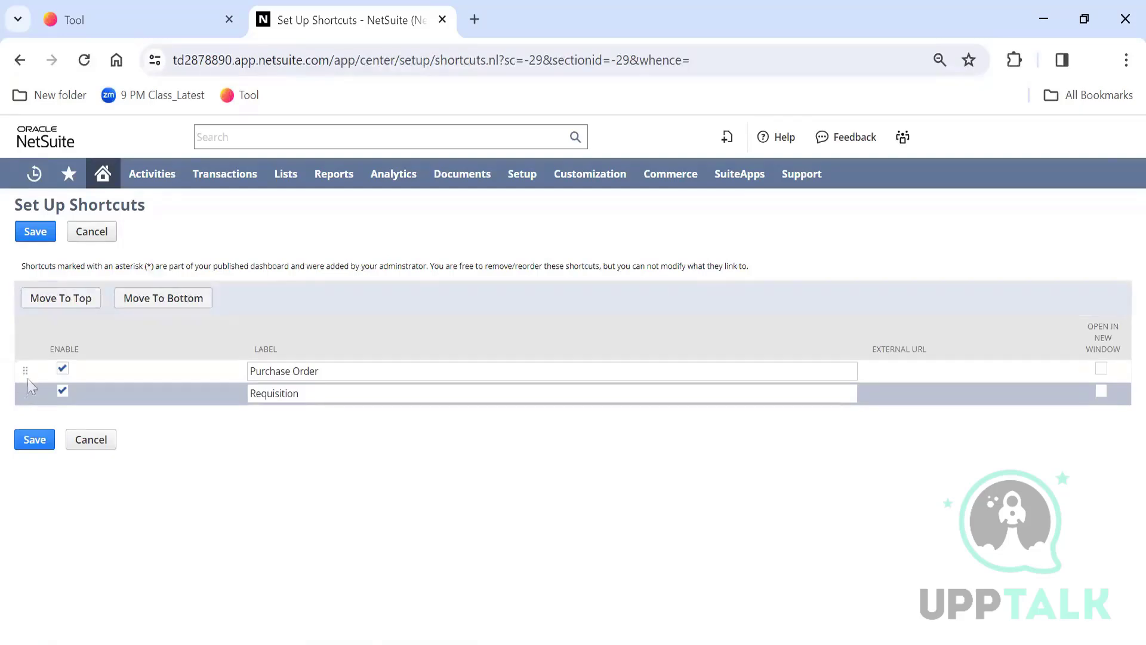
drag(28, 376, 26, 369)
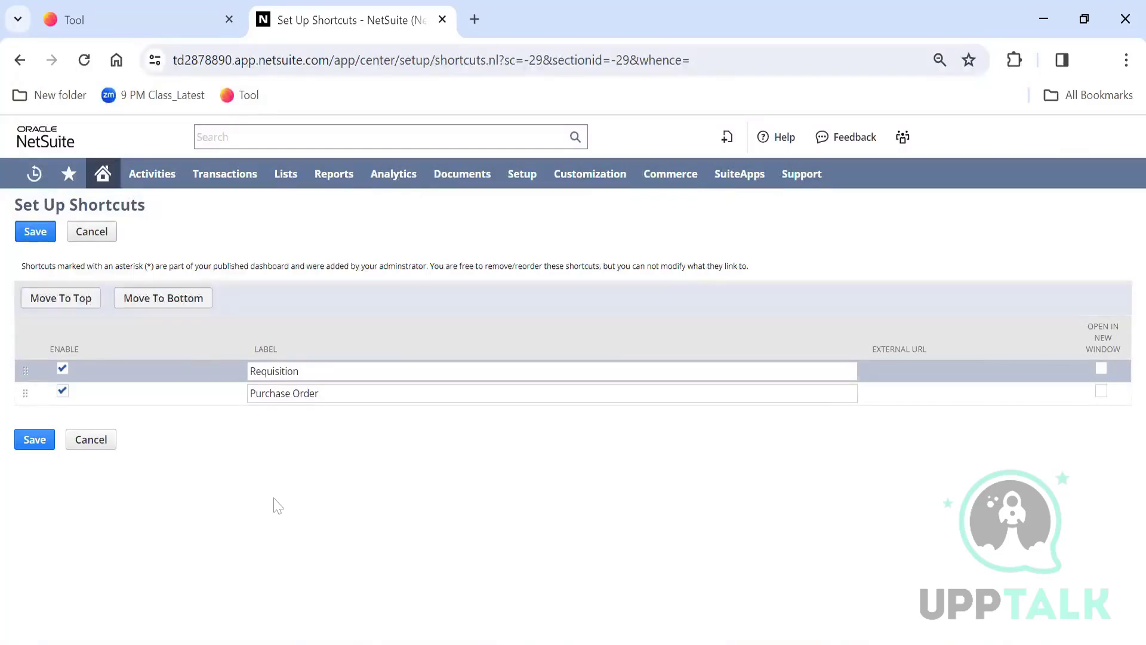
Set both the Requisition and Purchase Order shortcuts to open in a new window and save the shortcut setup
click(1101, 368)
click(1101, 392)
click(34, 440)
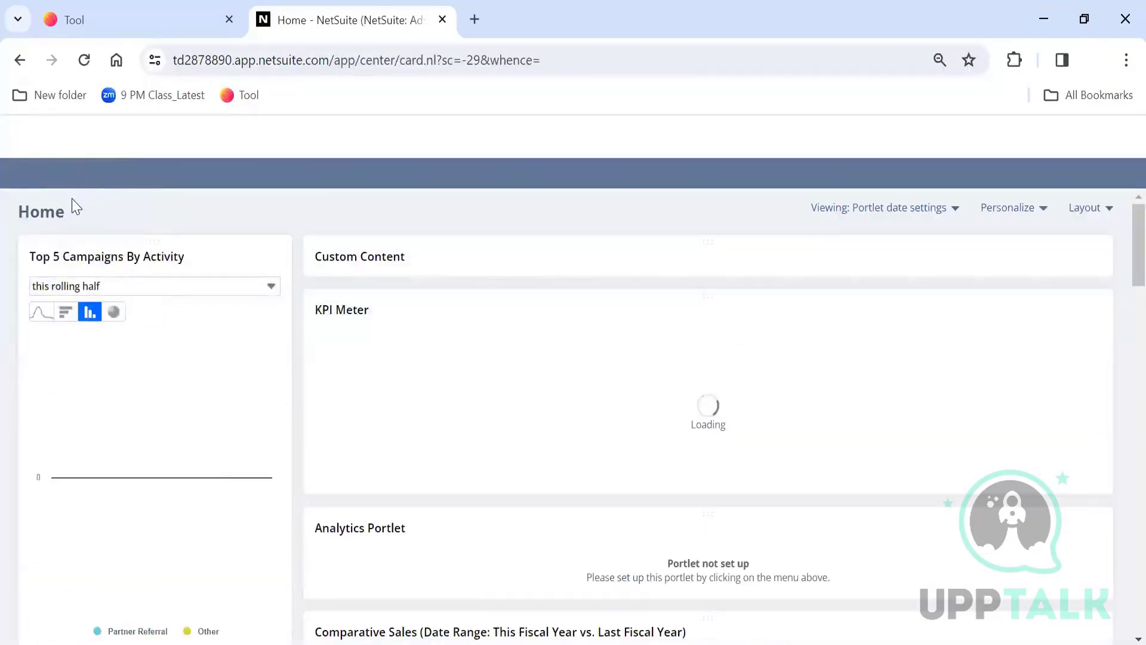
Test the Requisition shortcut, and close the browser tab it opens to return to the Home dashboard
mouse_move(67, 179)
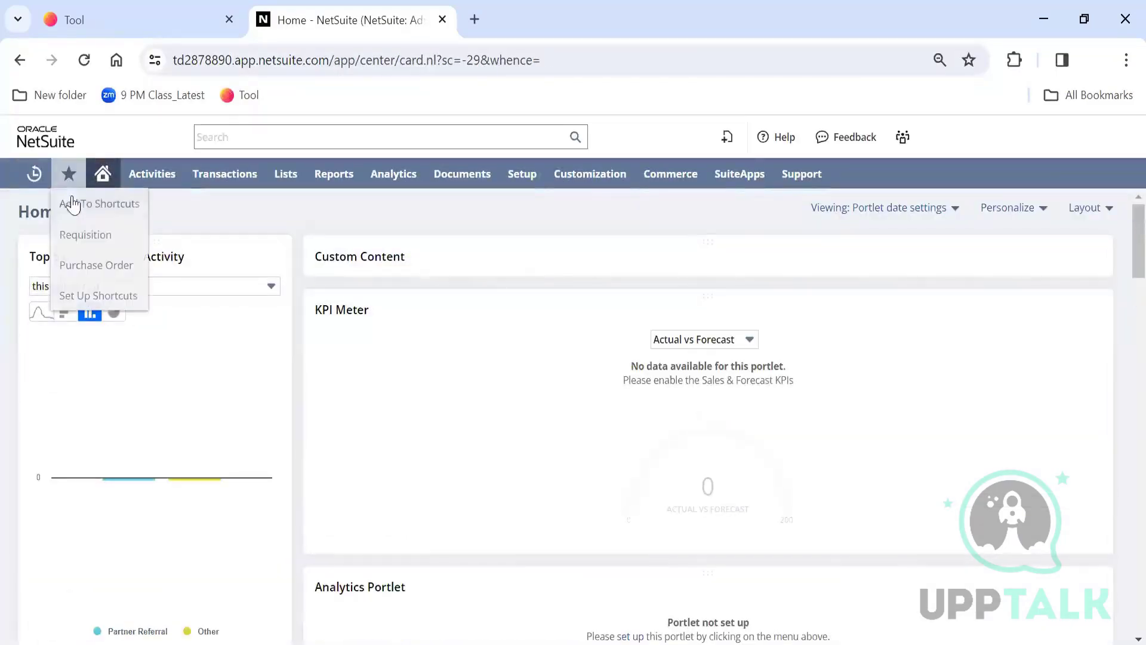
click(86, 235)
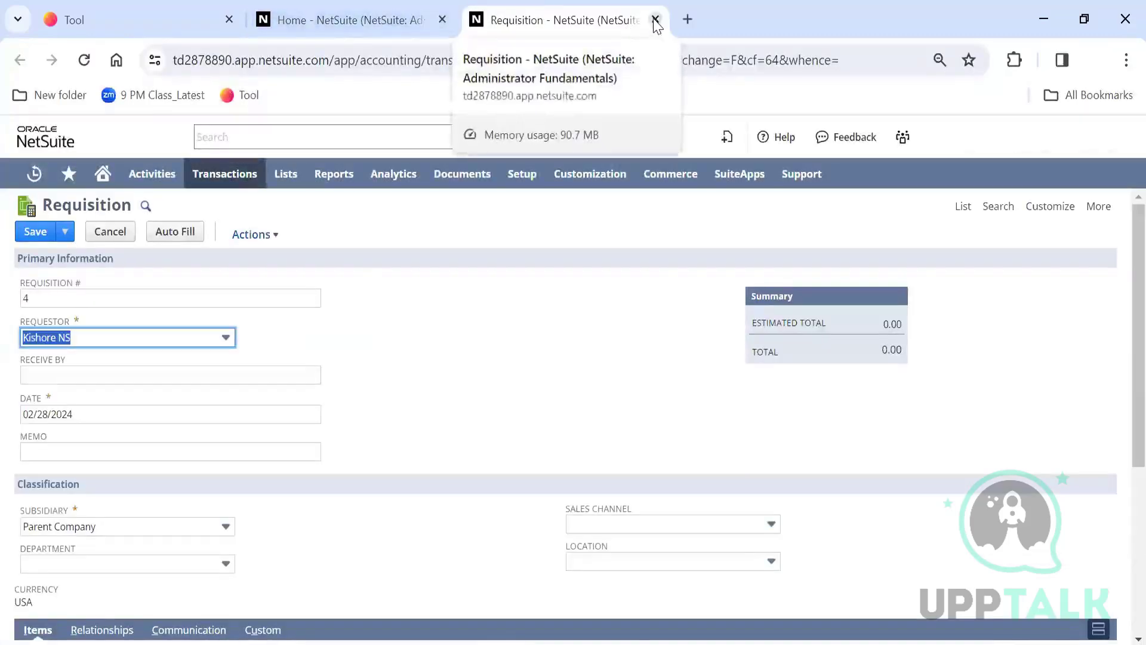
click(655, 20)
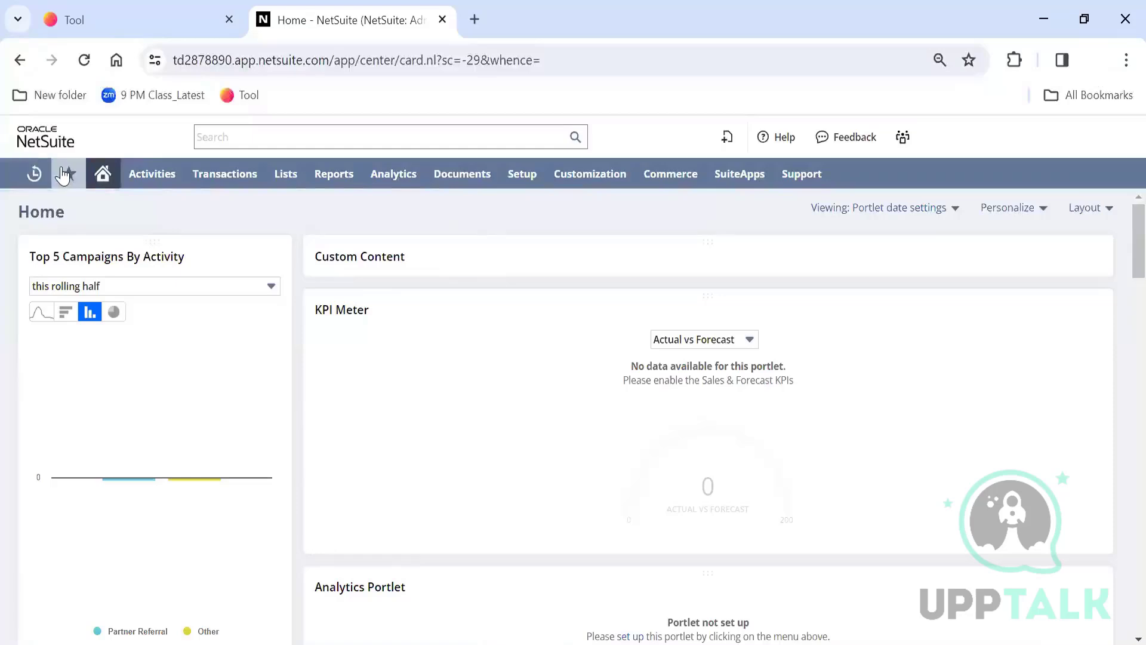
mouse_move(65, 175)
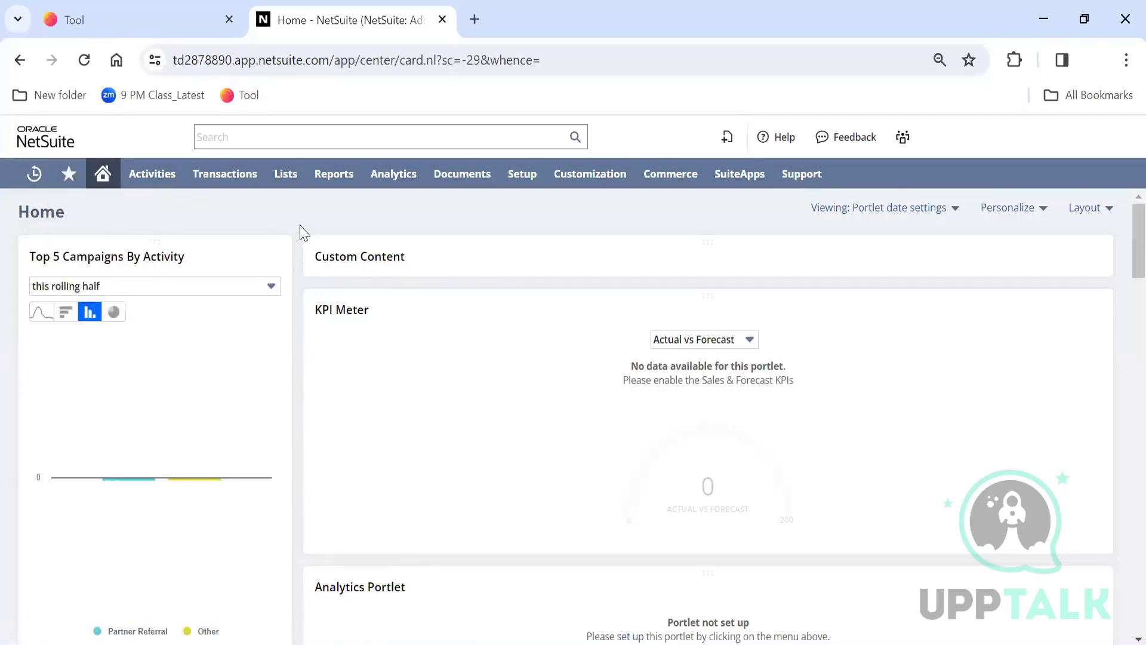
Review the available Purchases transactions, such as Enter Purchase Orders
mouse_move(223, 173)
mouse_move(259, 269)
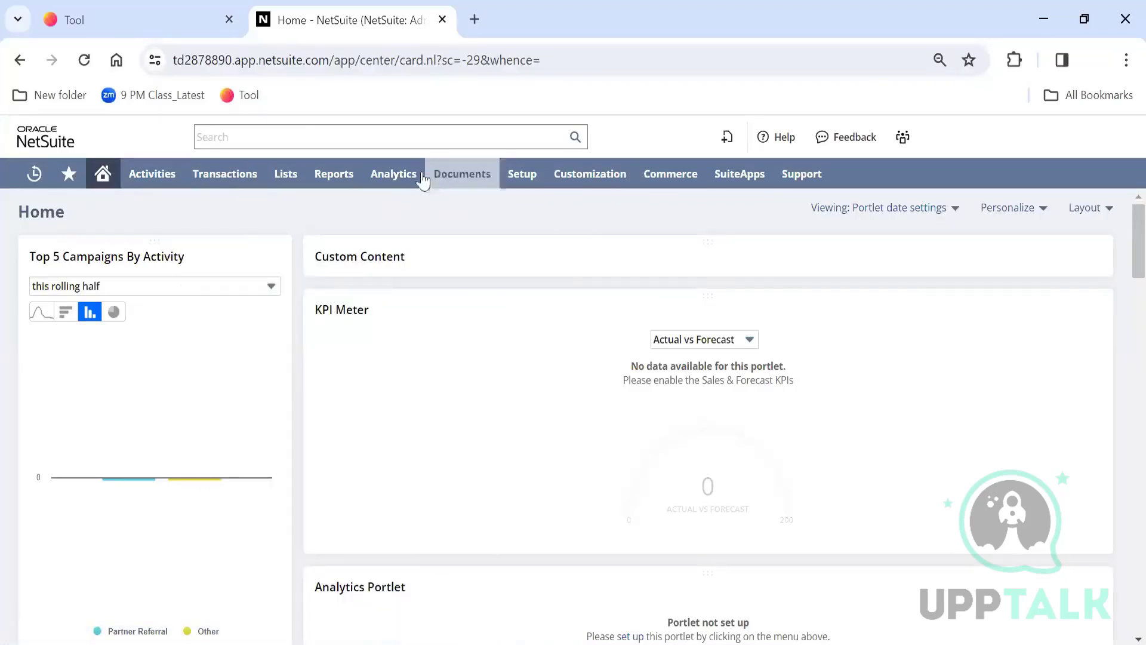
click(361, 134)
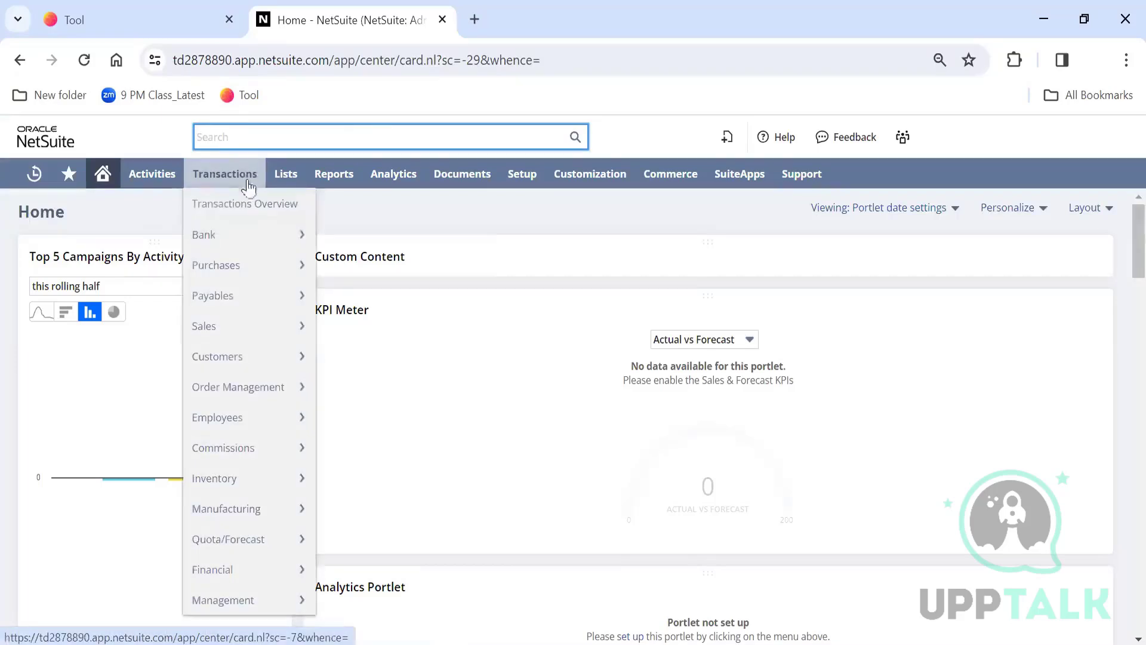
mouse_move(345, 264)
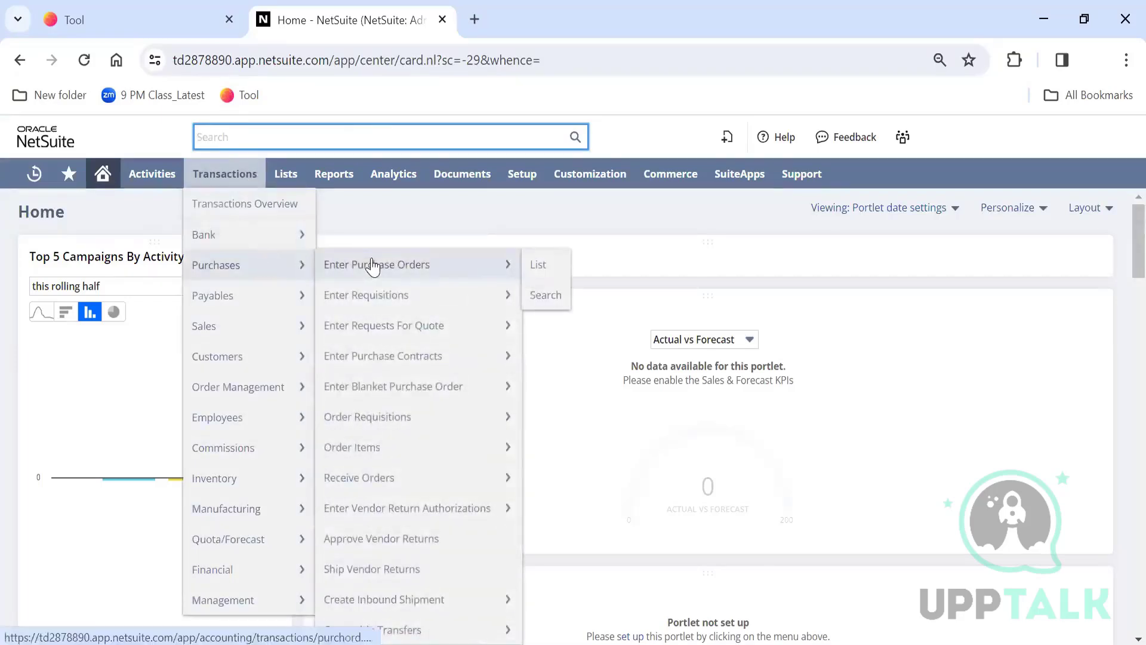
mouse_move(256, 302)
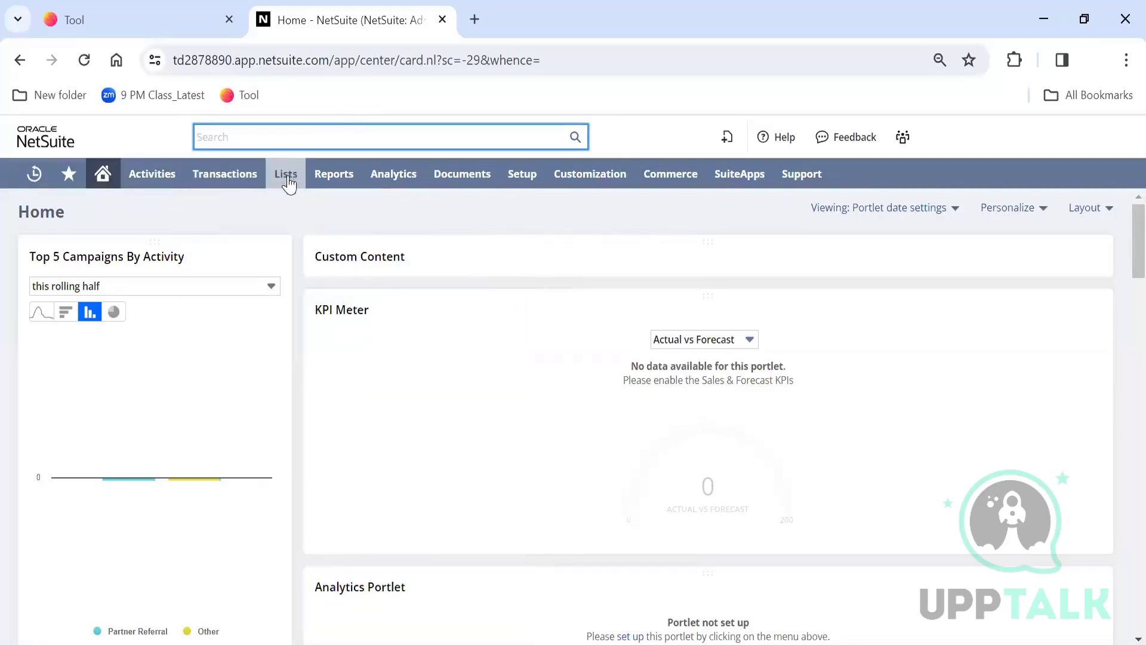
Open the Vendors list from the Relationships lists and look through its records
mouse_move(286, 179)
mouse_move(328, 313)
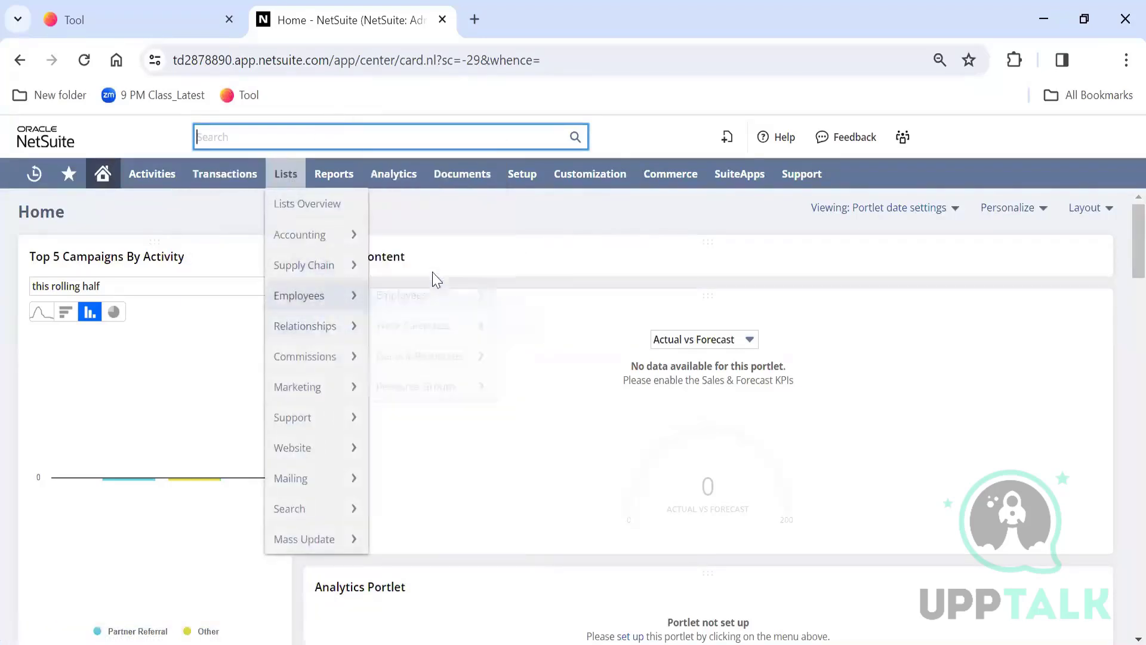
mouse_move(286, 178)
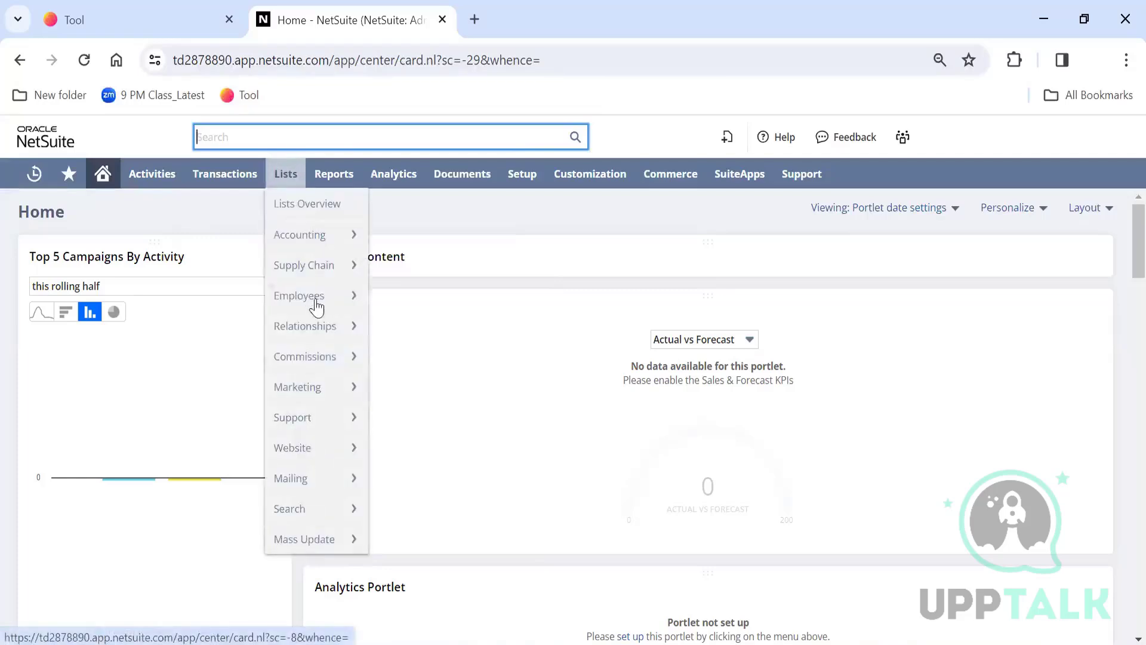
mouse_move(310, 326)
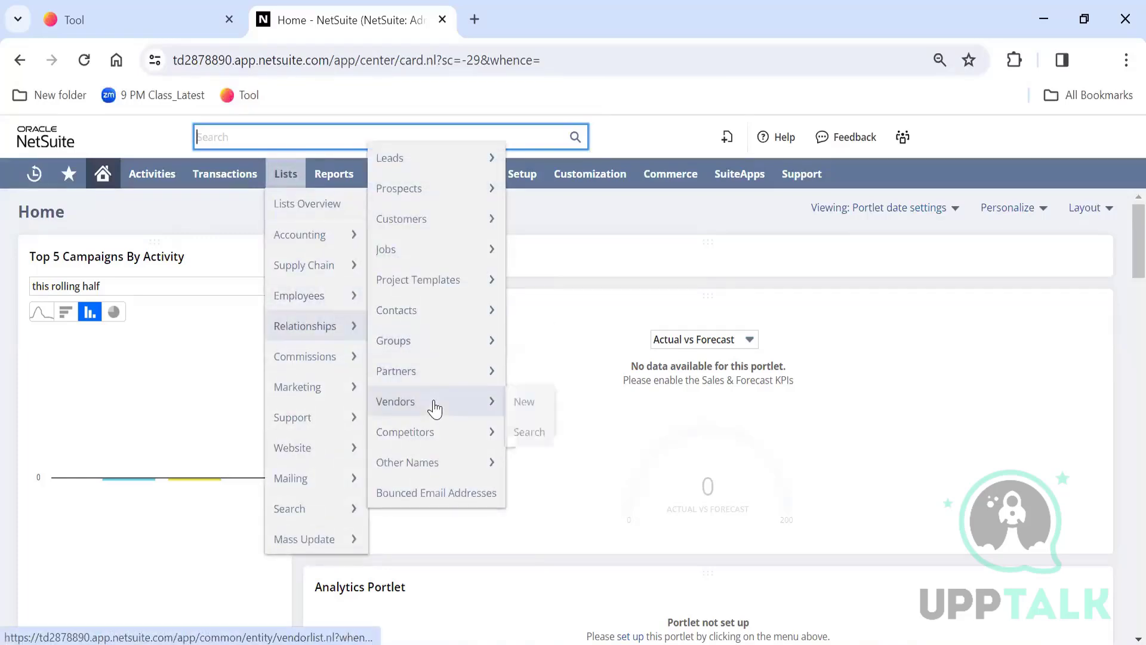
click(434, 404)
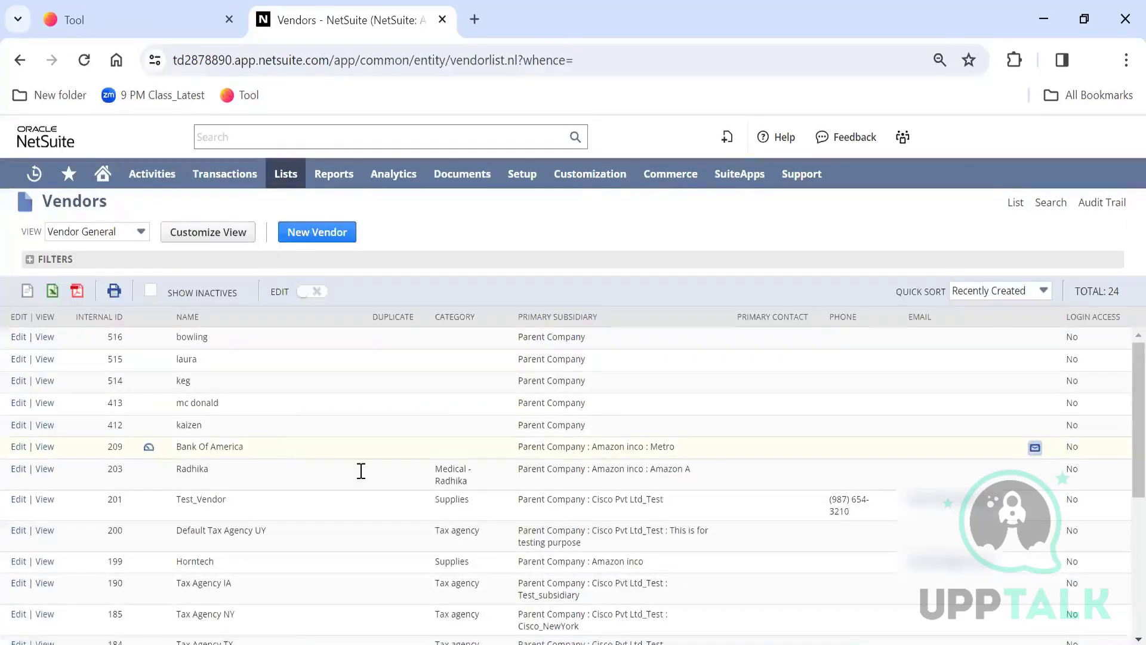
scroll(1120, 362, down, 4)
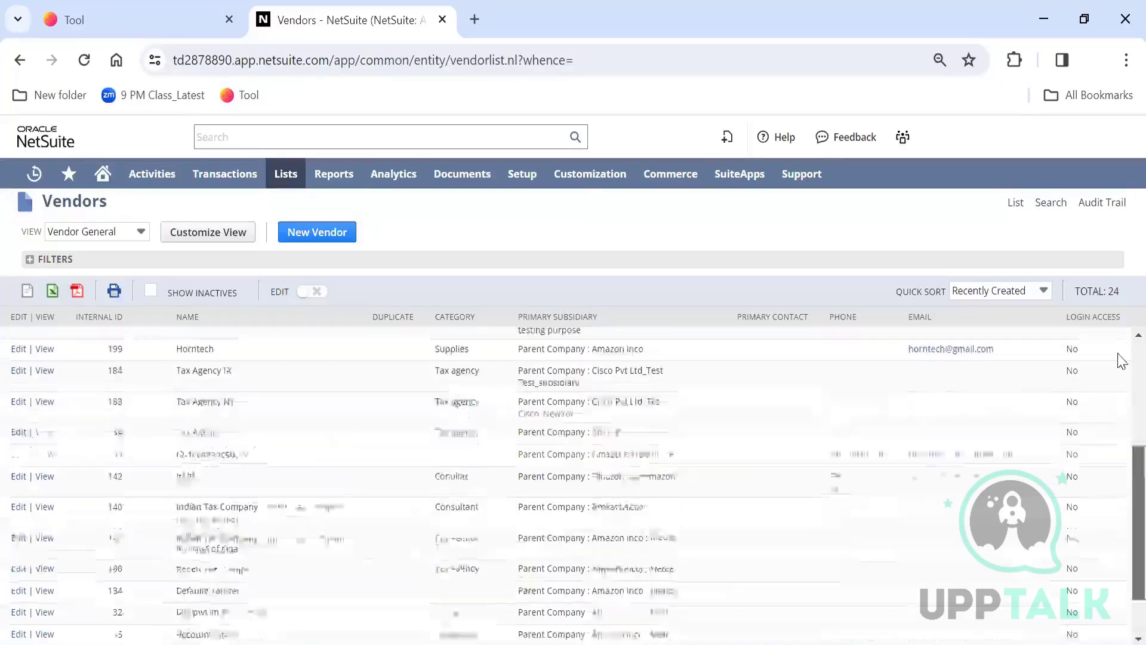
scroll(1120, 362, up, 4)
Look up the vendor "horntech" with the global search, and clear the search text
click(297, 138)
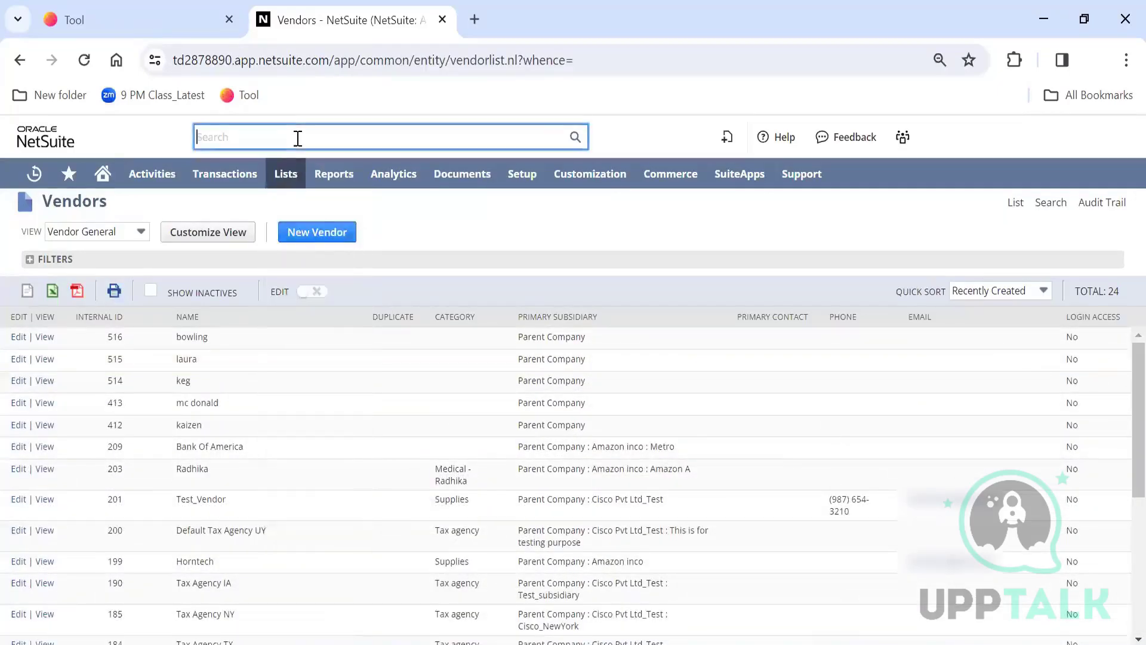
text(horntech)
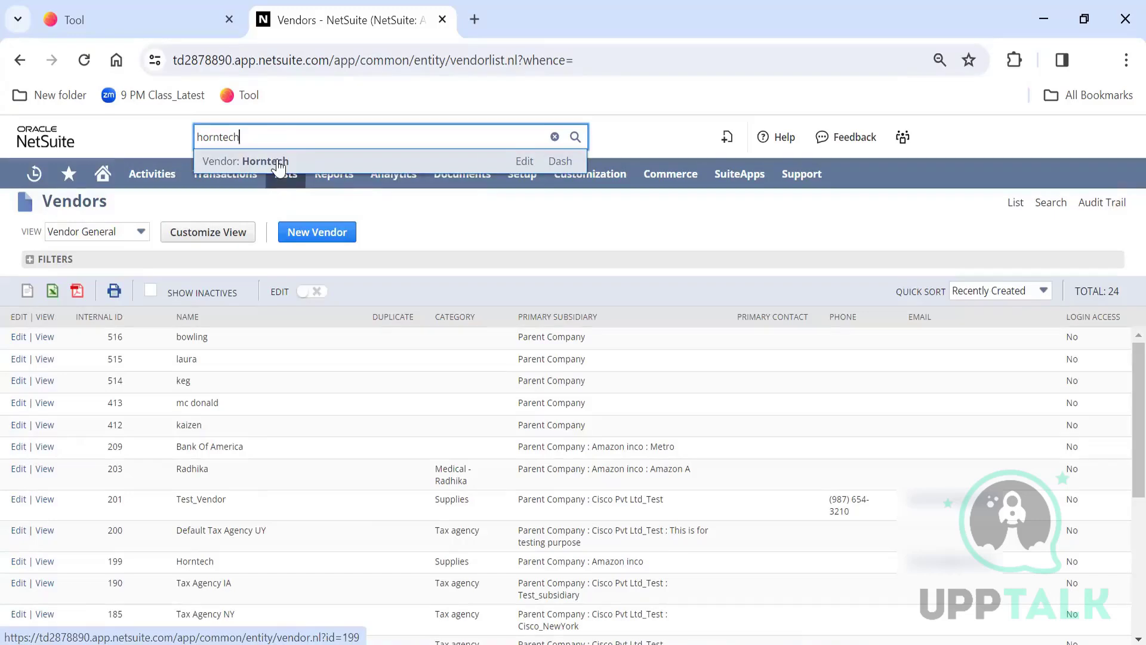
key(BackSpace)
key(BackSpace)
key(BackSpace)
key(BackSpace)
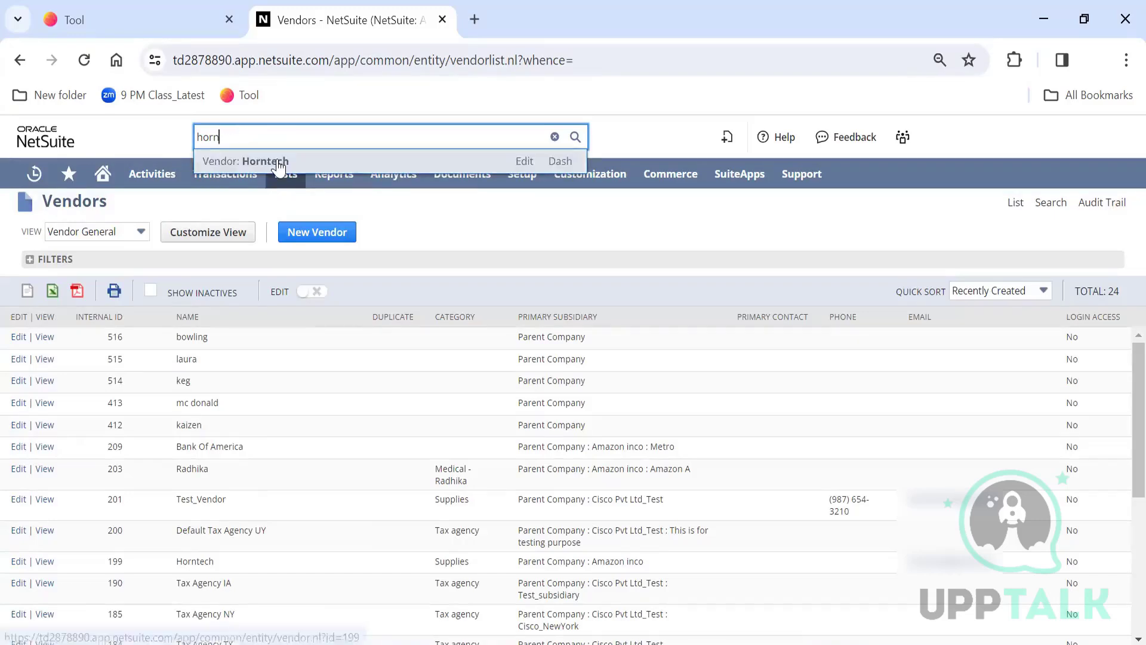
key(BackSpace)
key(BackSpace)
key(BackSpace)
key(BackSpace)
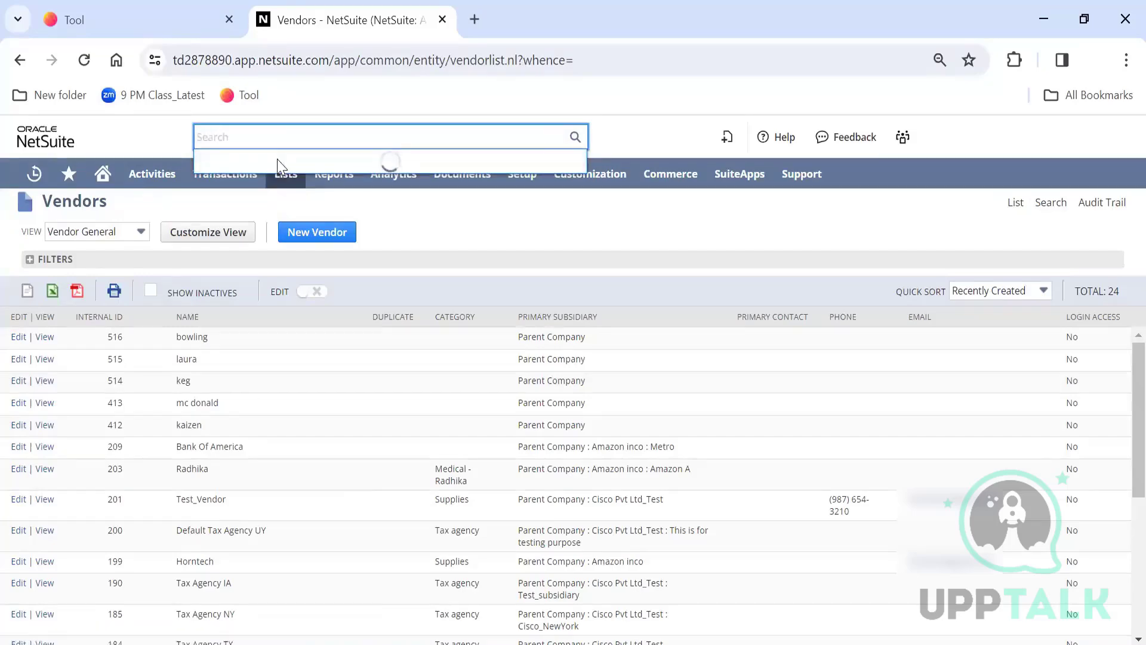
Search globally for "bank" and compare the suggestions with the available Bank transactions
text(bank)
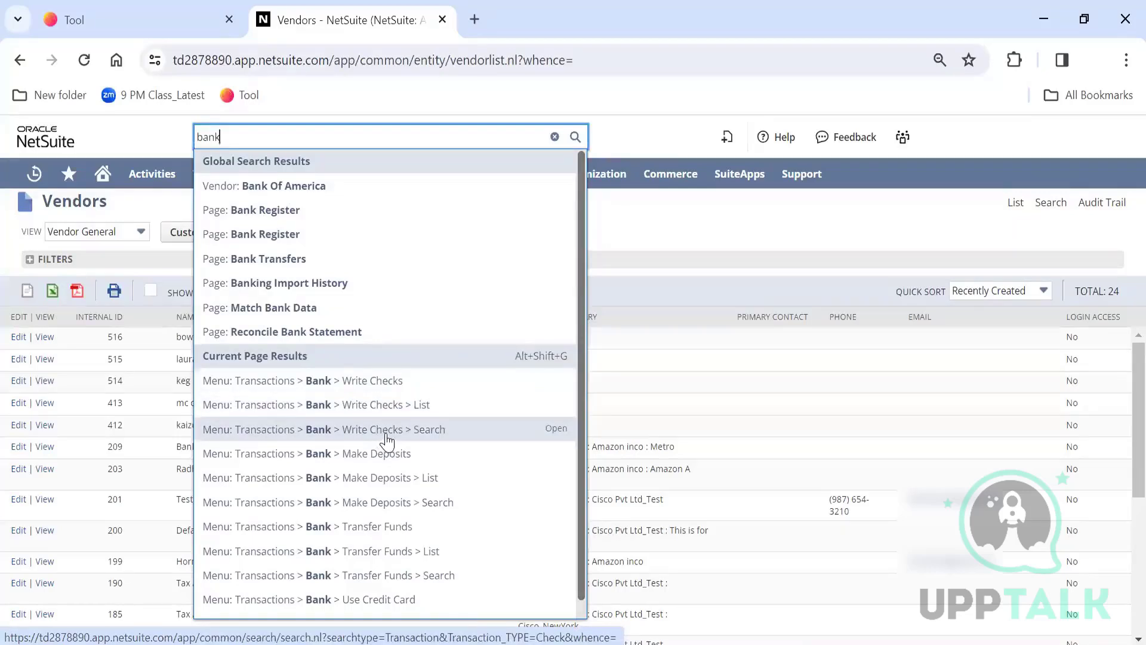
click(659, 214)
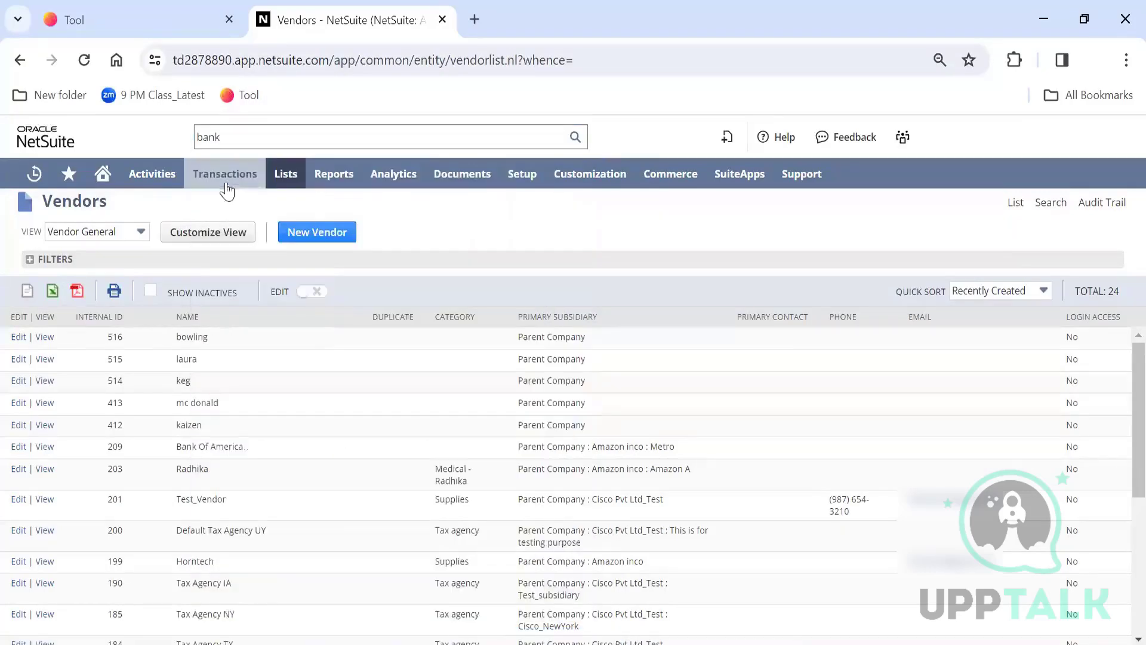
mouse_move(227, 189)
mouse_move(243, 238)
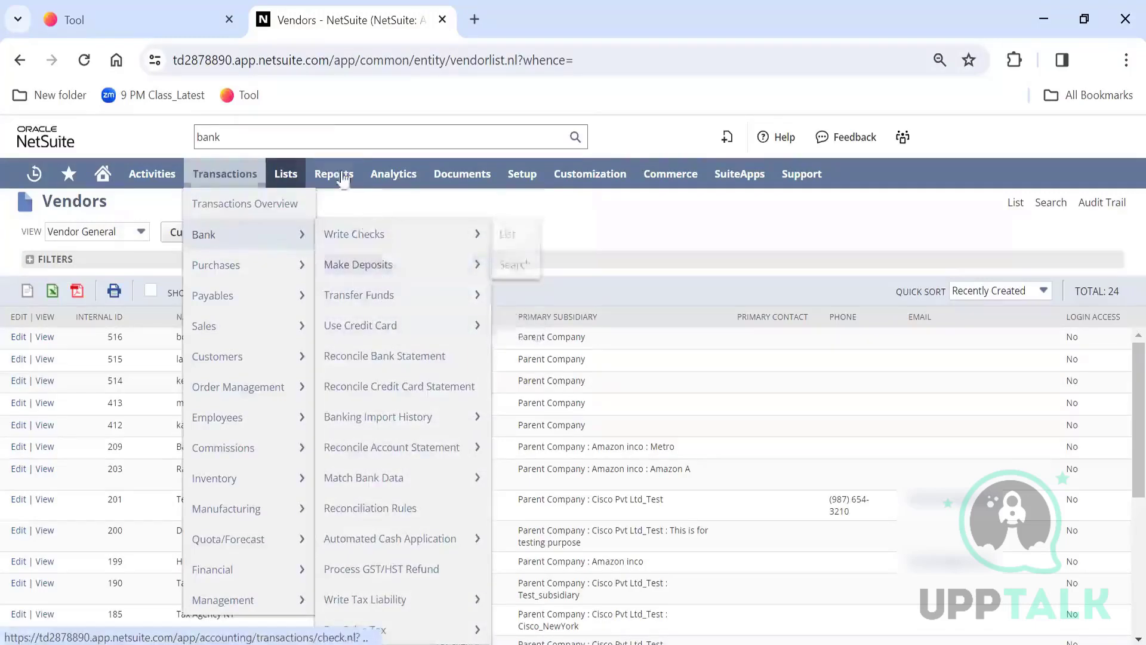
Replace the global search text with "vendor: bank" to limit the suggestions to vendor records
click(327, 133)
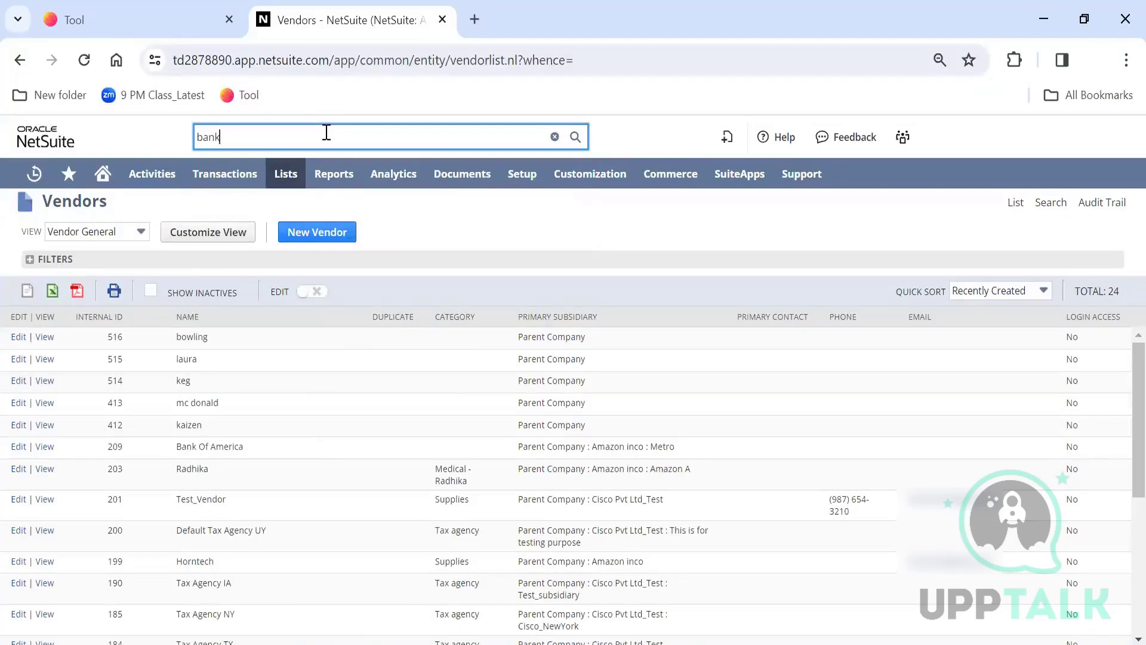
key(BackSpace)
key(BackSpace)
key(BackSpace)
key(BackSpace)
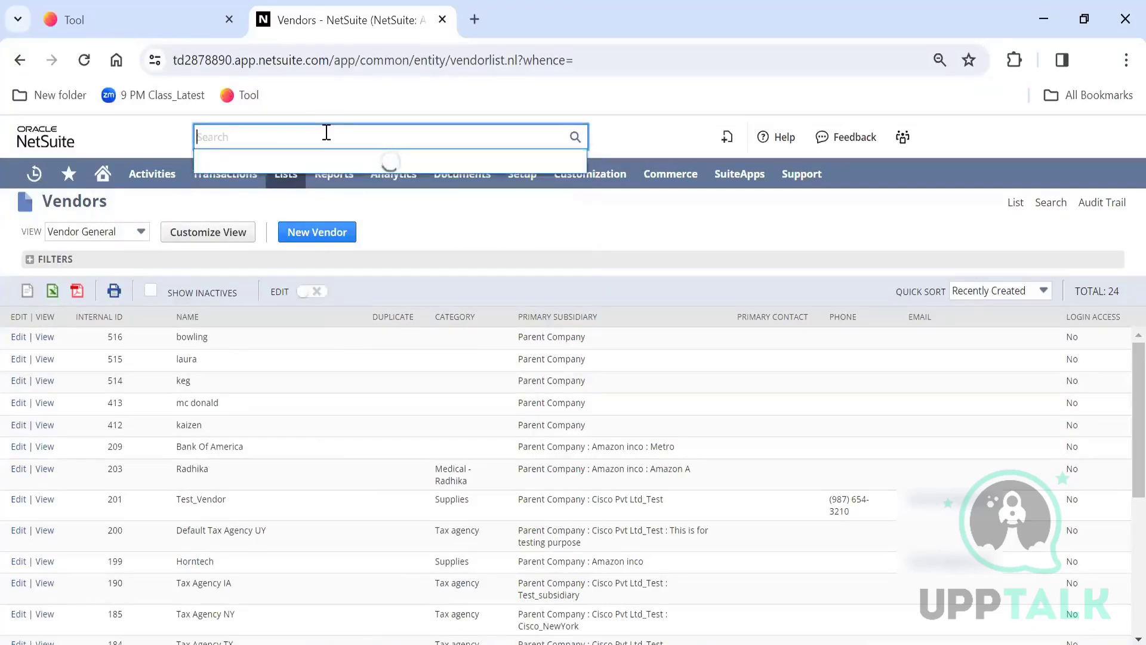
text(vendor: bank)
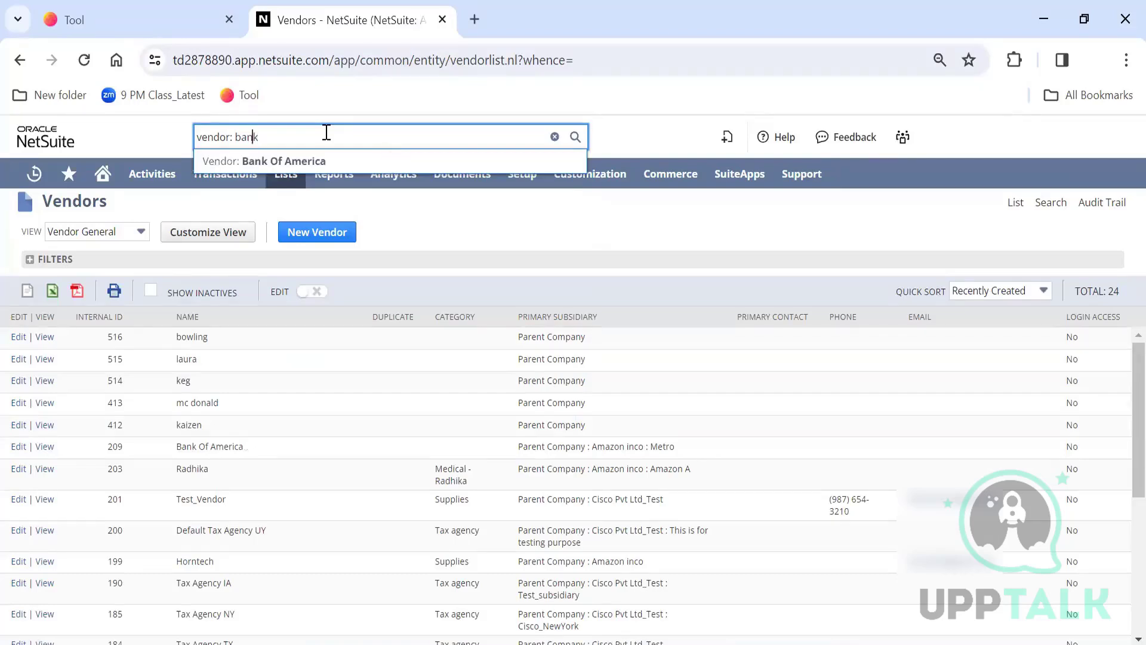
Remove the vendor prefix from the global search and look up "%bank%" with wildcards around the word
key(Left)
key(Left)
key(Left)
key(BackSpace)
key(Left)
key(BackSpace)
key(BackSpace)
key(BackSpace)
key(Home)
key(Delete)
key(Delete)
key(Delete)
key(Delete)
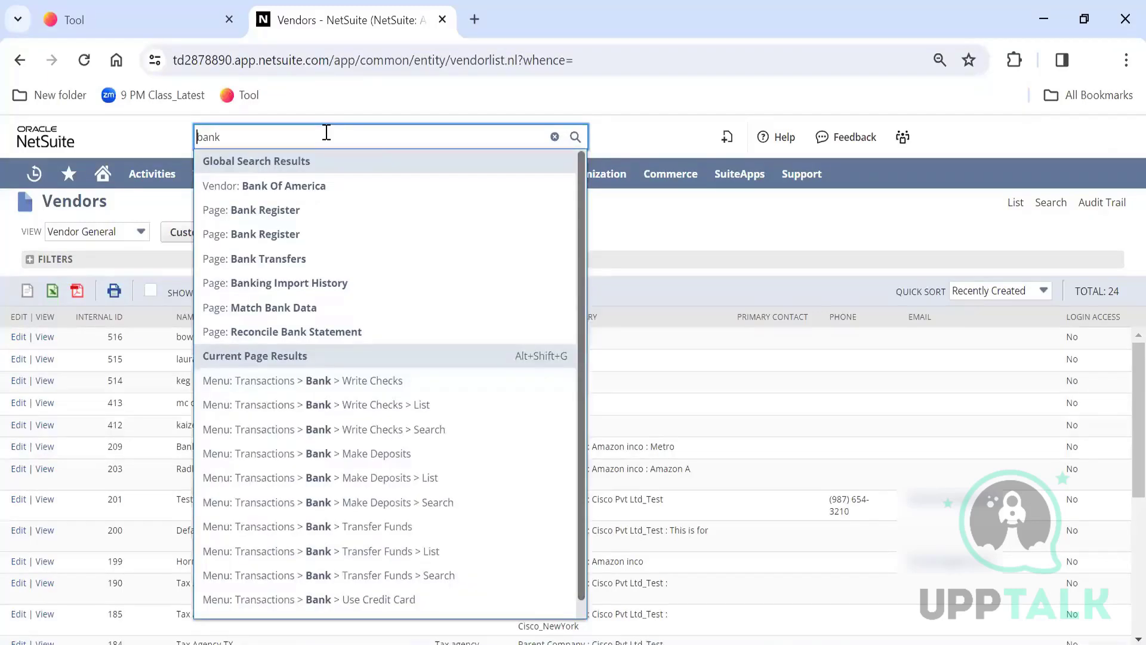
text(%bank%)
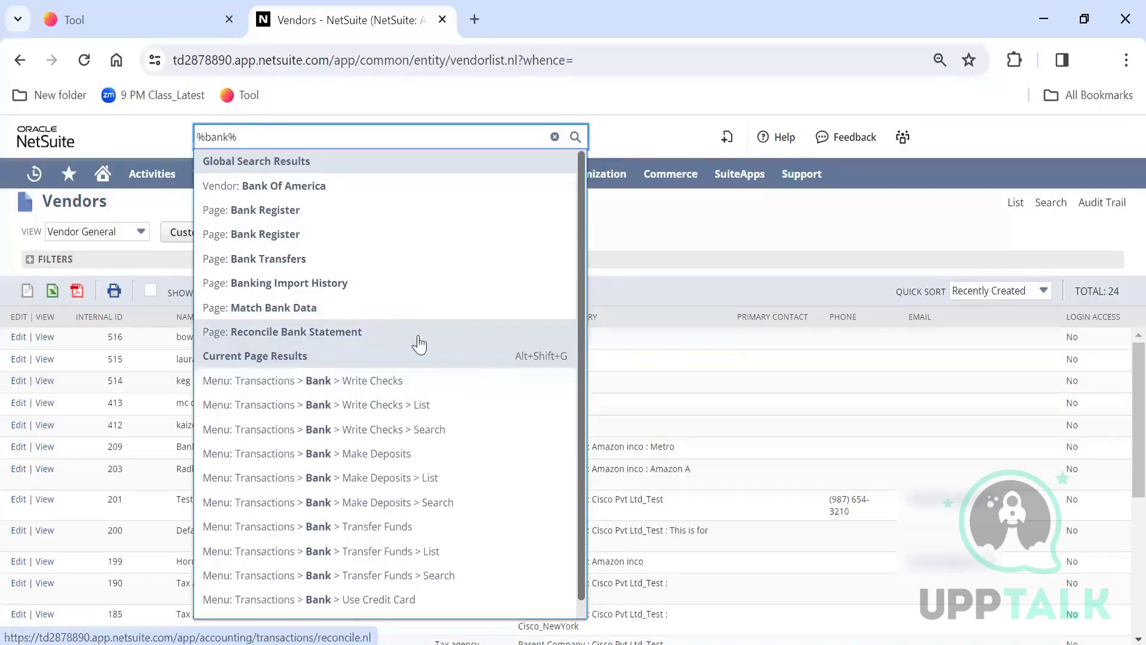
Expand the remaining "%bank%" suggestions, look through the whole list of matching pages, and close it
drag(578, 371, 585, 428)
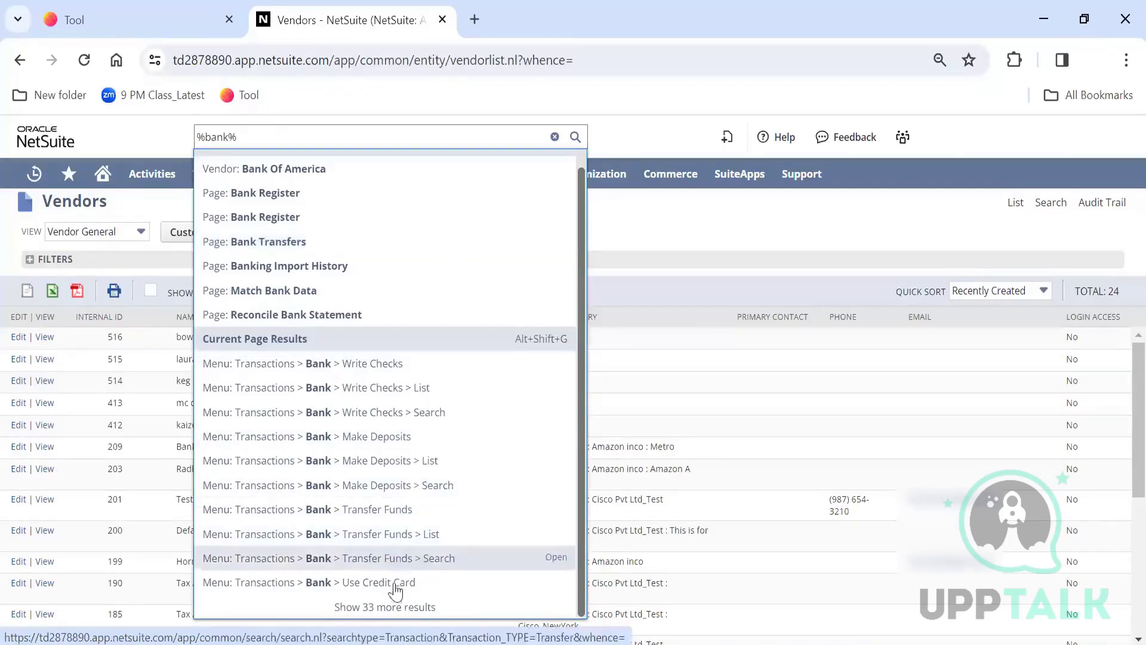
click(394, 607)
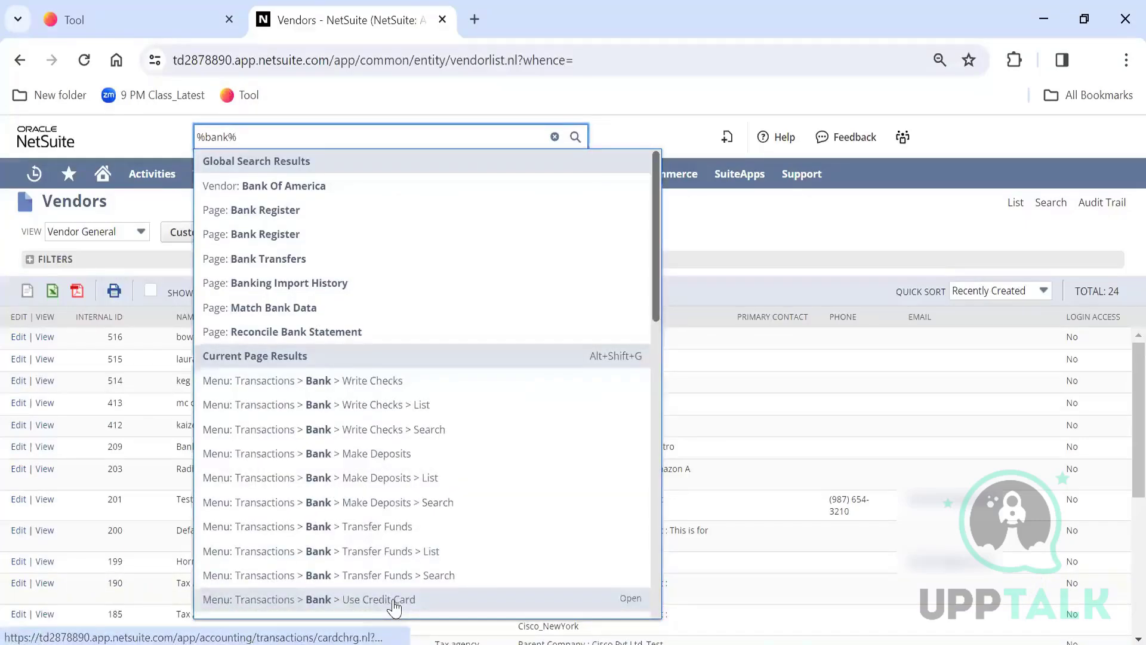
drag(655, 282, 669, 446)
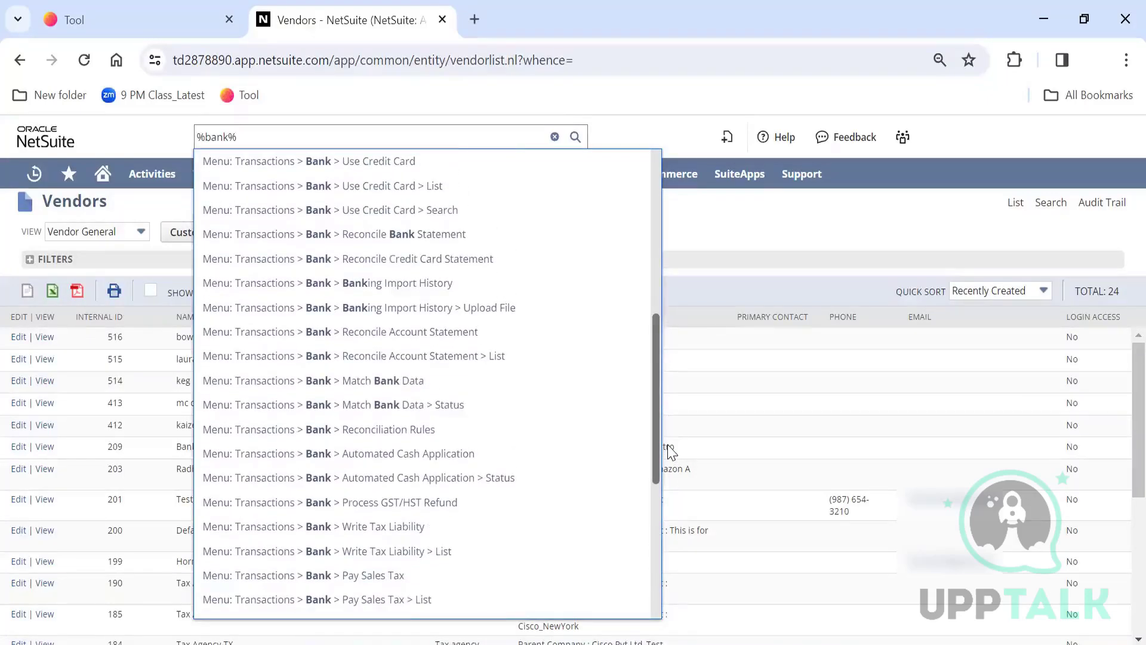
drag(671, 452, 664, 578)
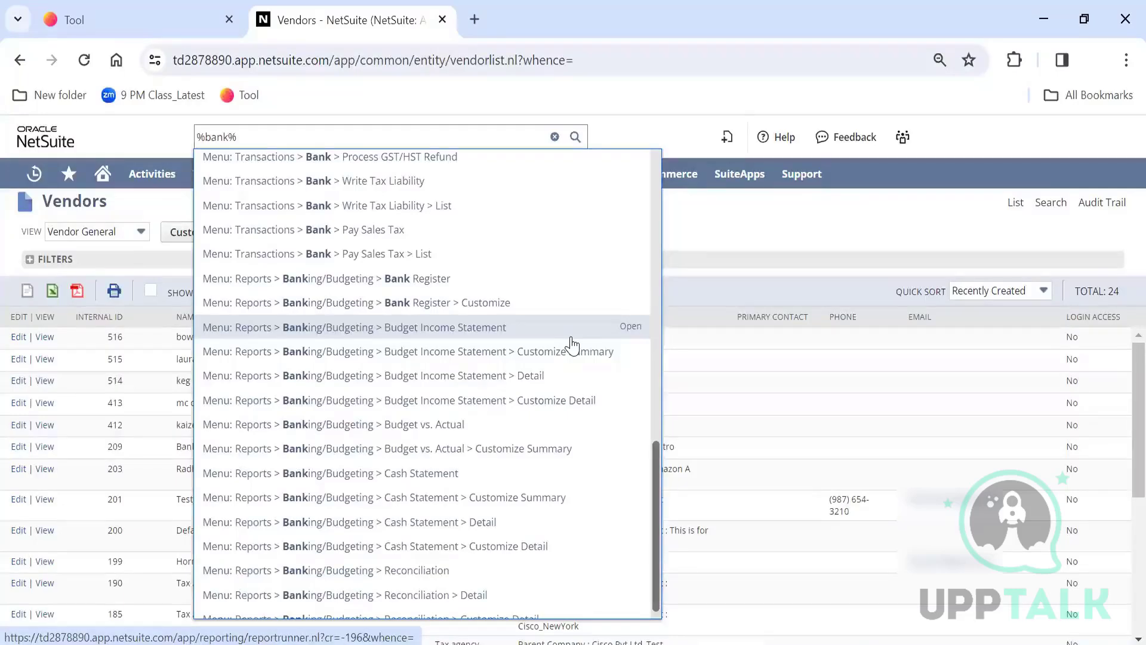
click(729, 256)
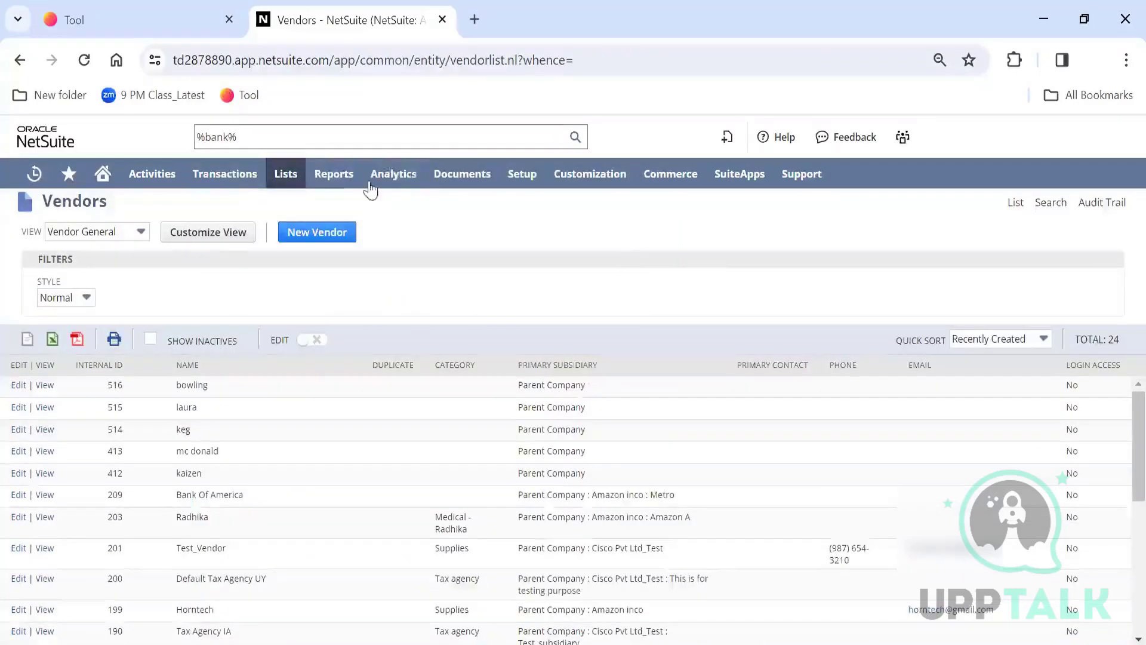
Reopen the Vendors list from the Relationships lists and find "horntec" with the browser's page search
mouse_move(301, 178)
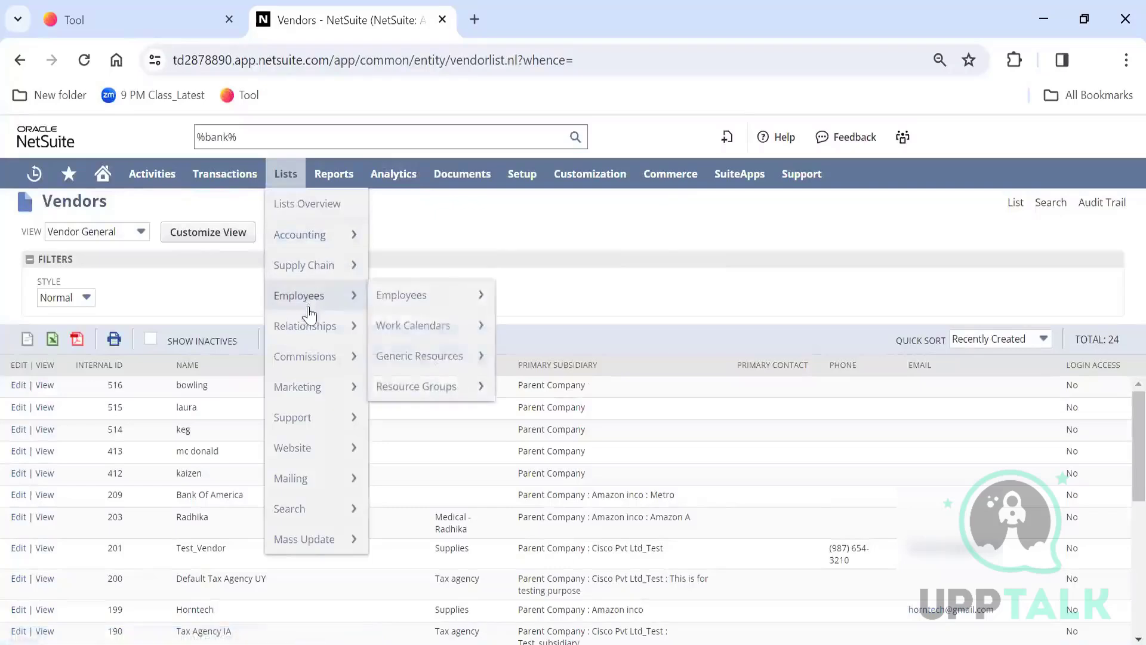
mouse_move(312, 322)
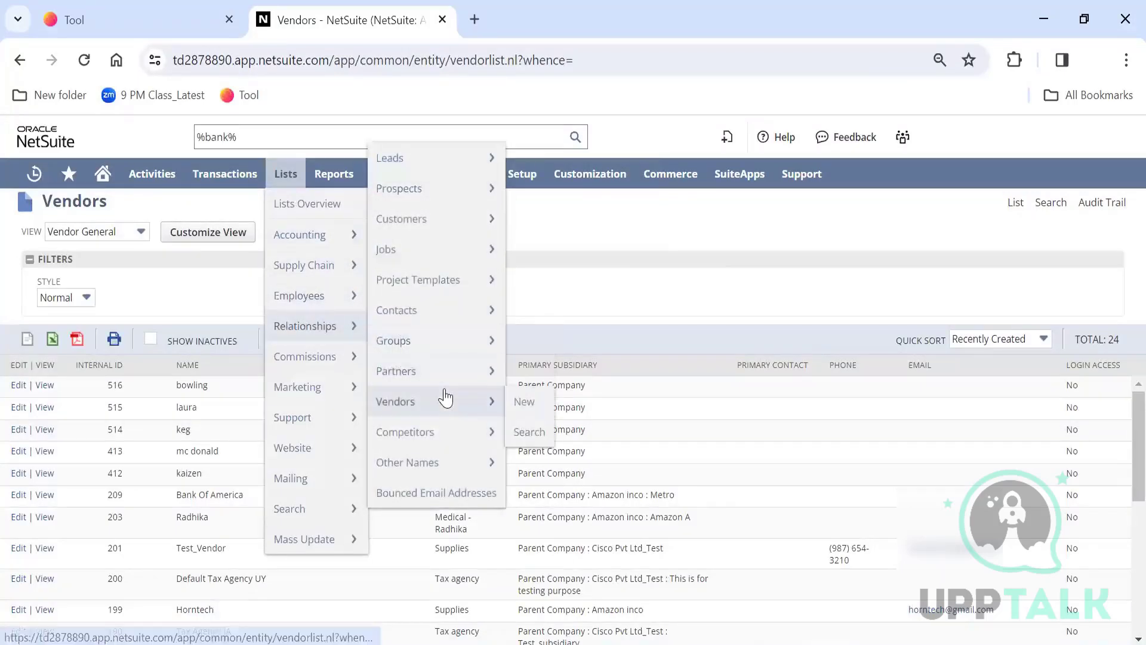
click(445, 399)
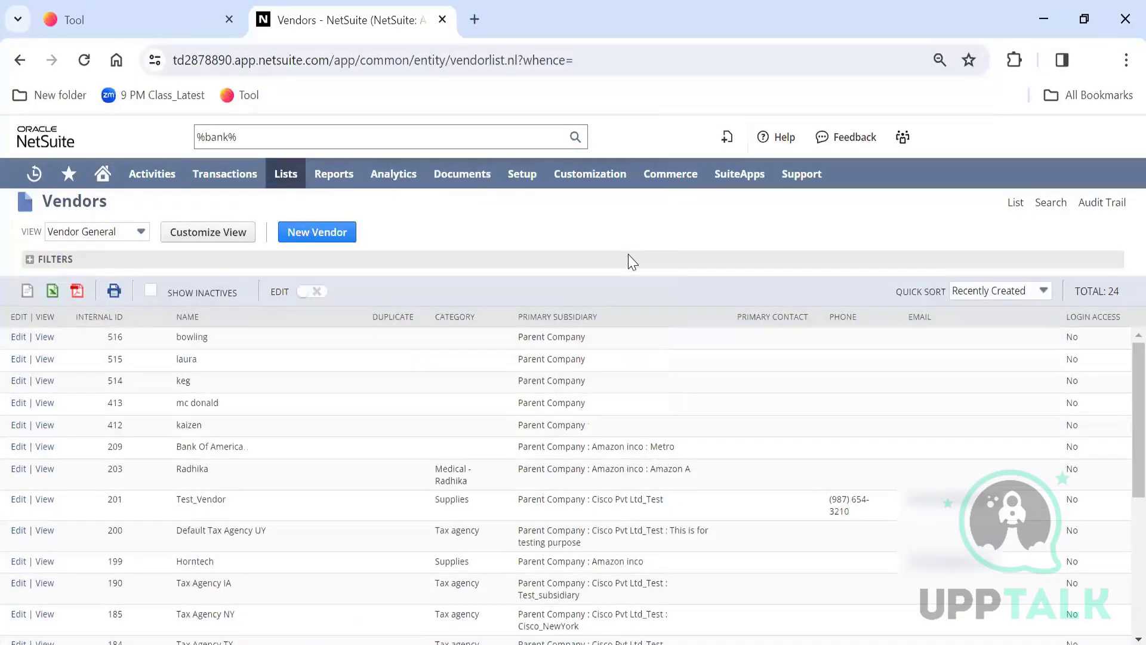
key(ctrl+f)
text(horne)
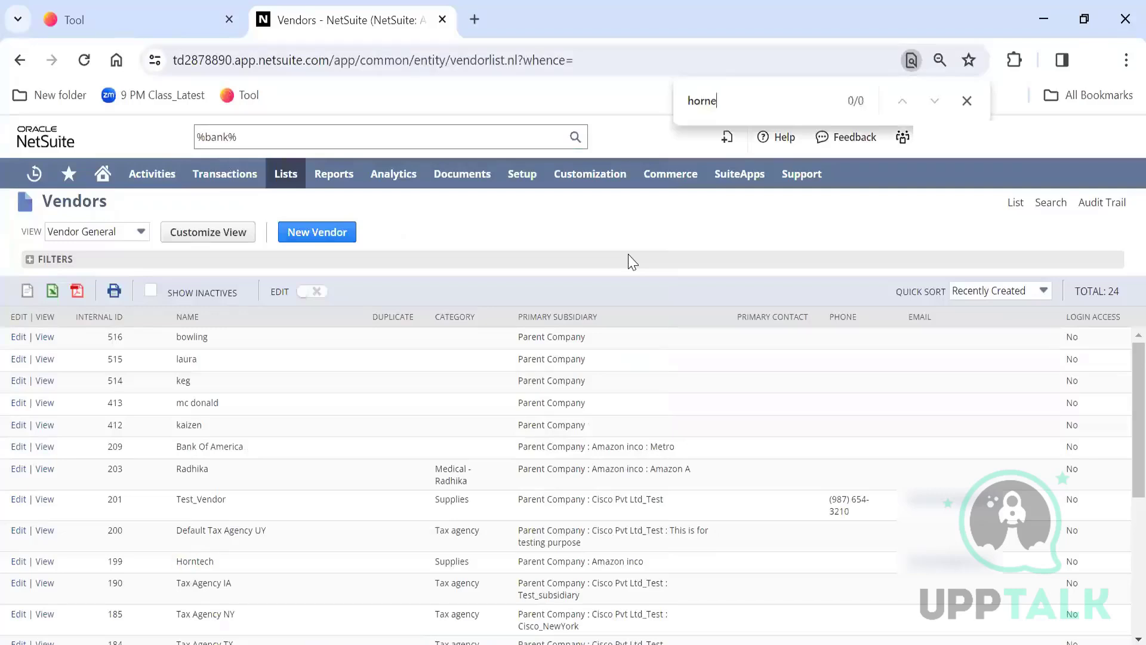
key(BackSpace)
text(tec)
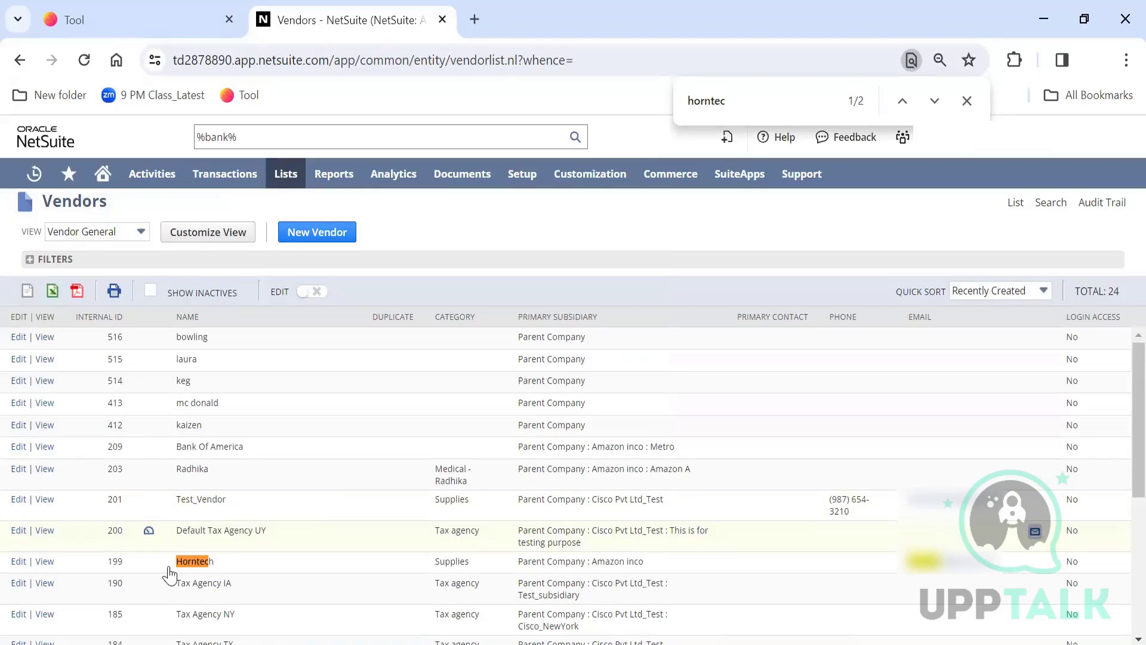
Look up "horntech" with the global search, clear the search text, and close the browser's page search
click(298, 137)
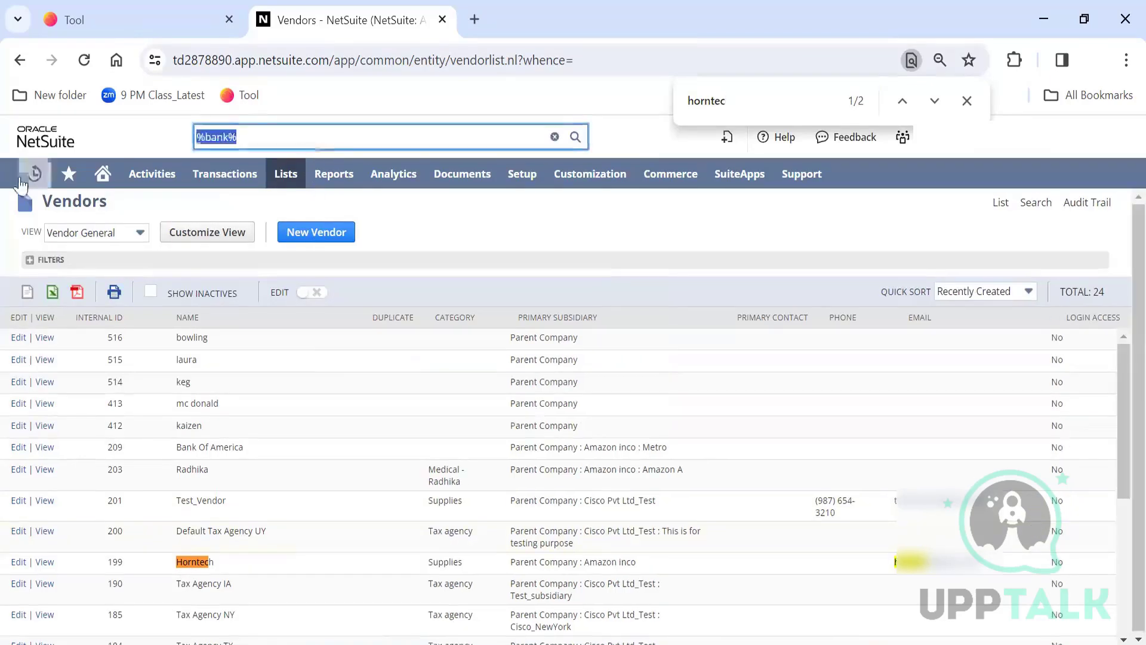
mouse_move(27, 174)
text(horn)
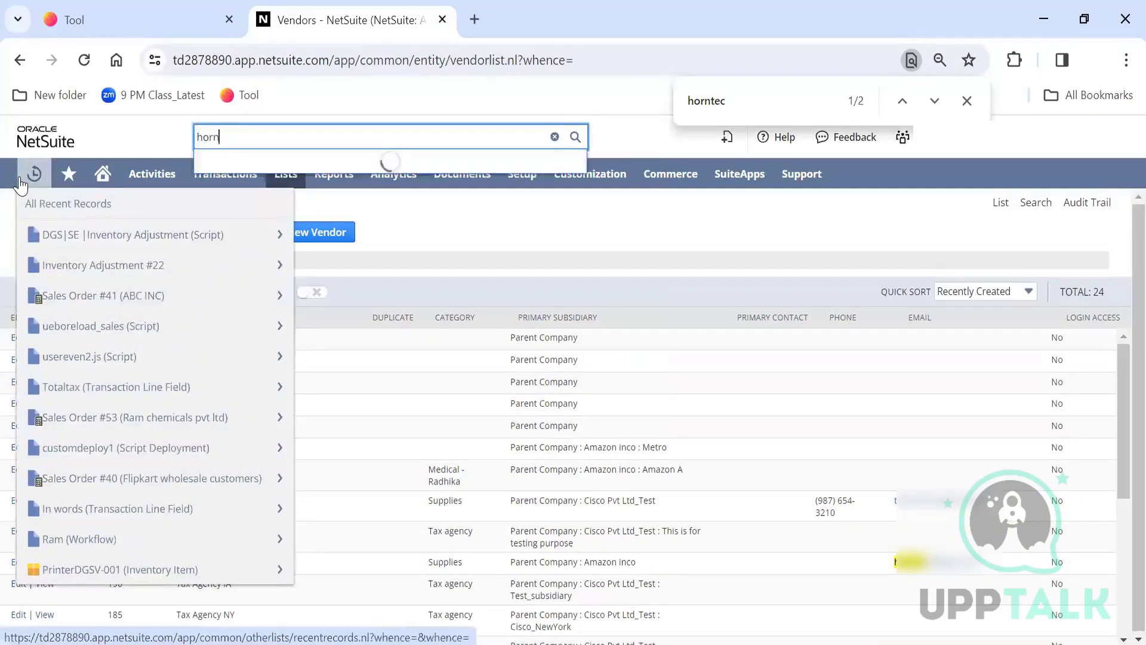
text(tech)
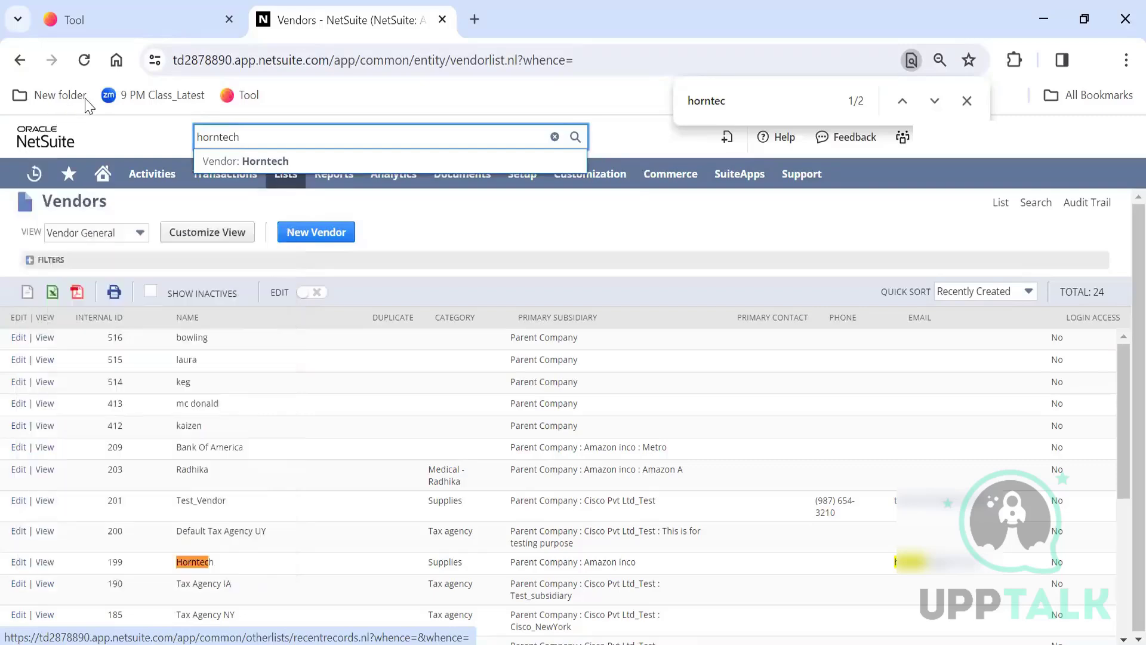
click(555, 140)
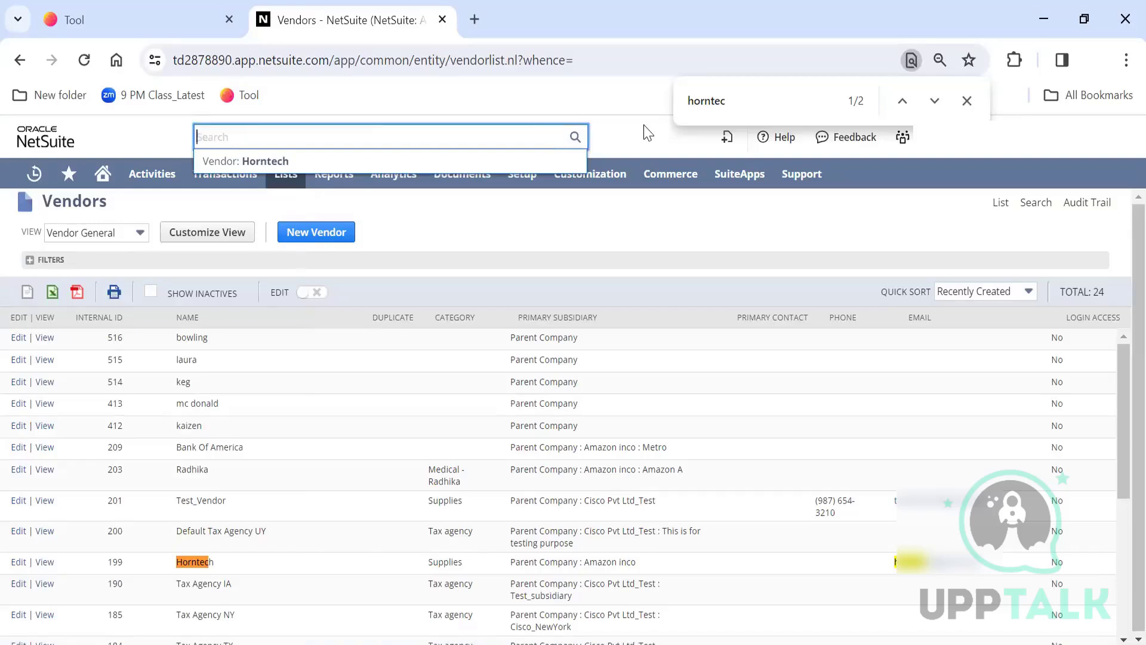
click(966, 101)
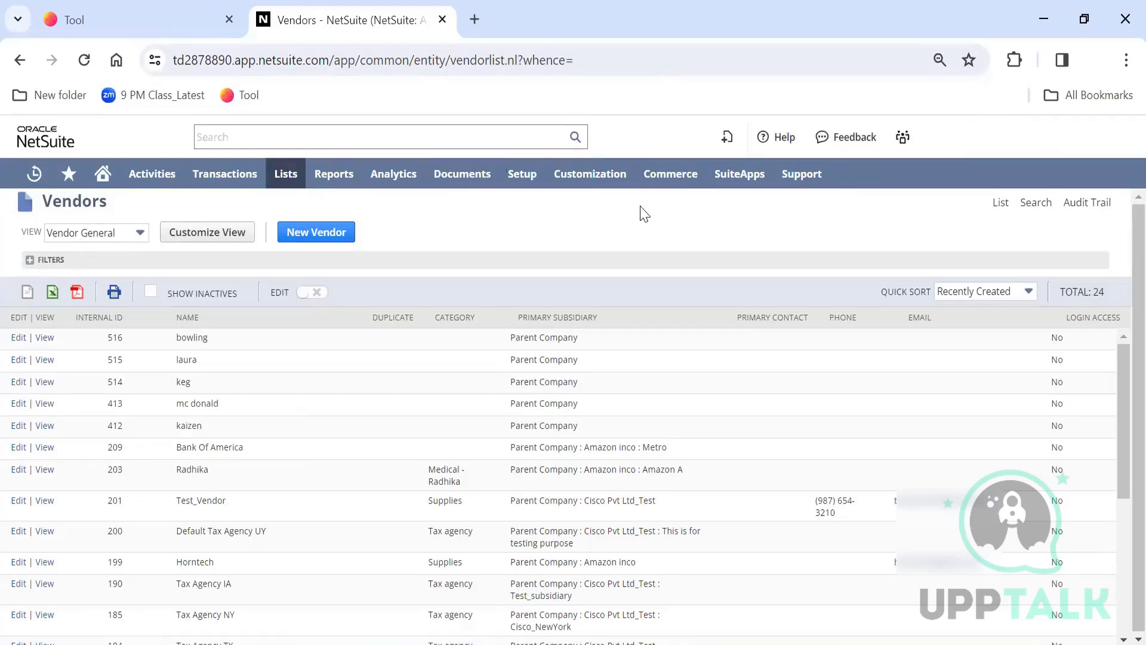
Search globally for the Medical-category vendor by name, and clear the search text
click(456, 146)
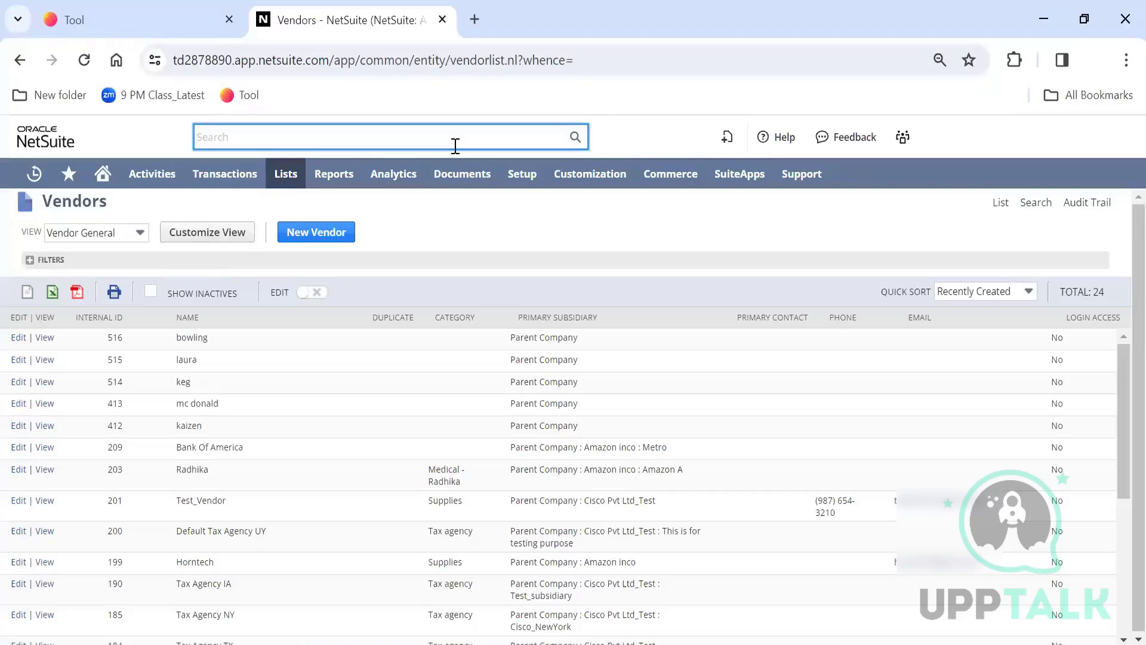
text(radhika)
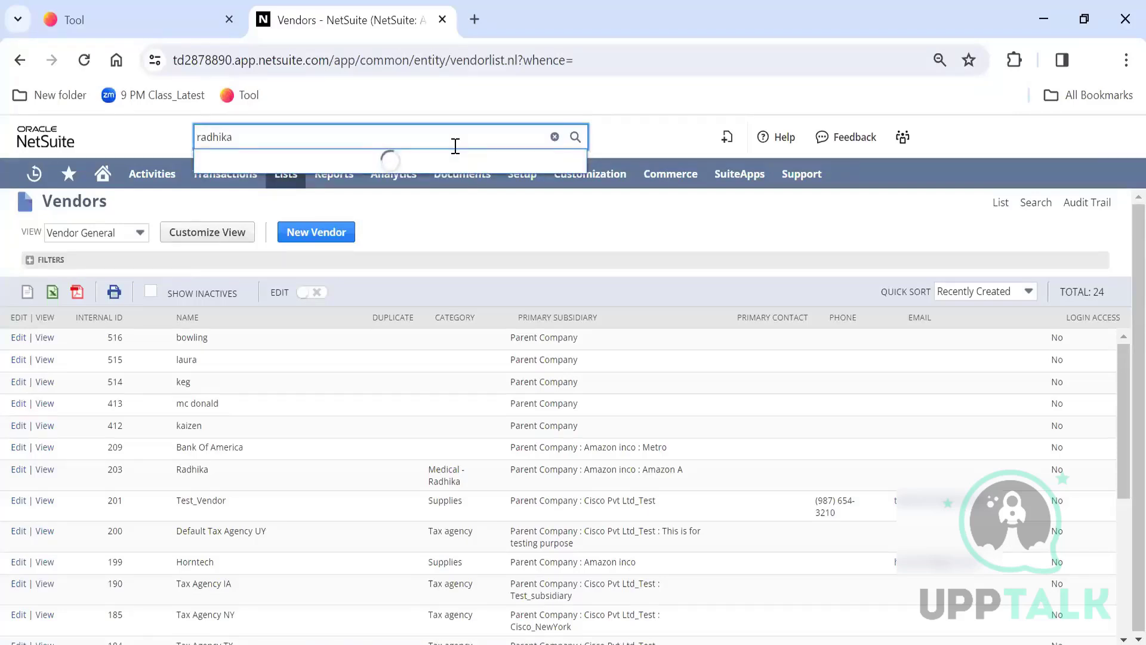
click(497, 209)
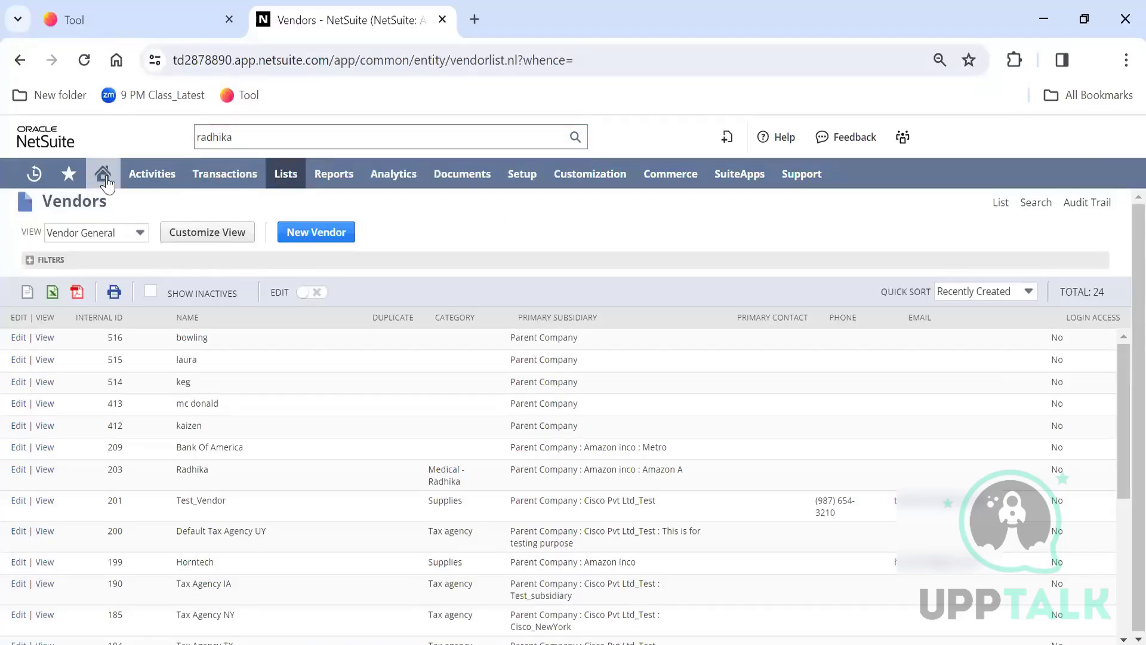
mouse_move(102, 173)
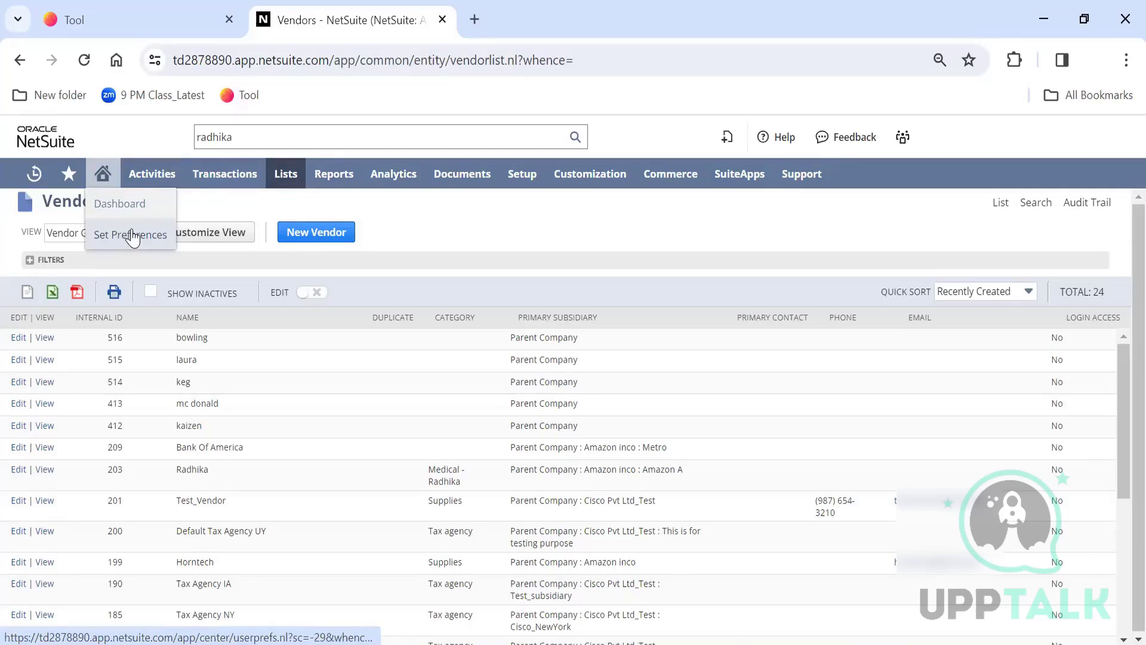
click(376, 131)
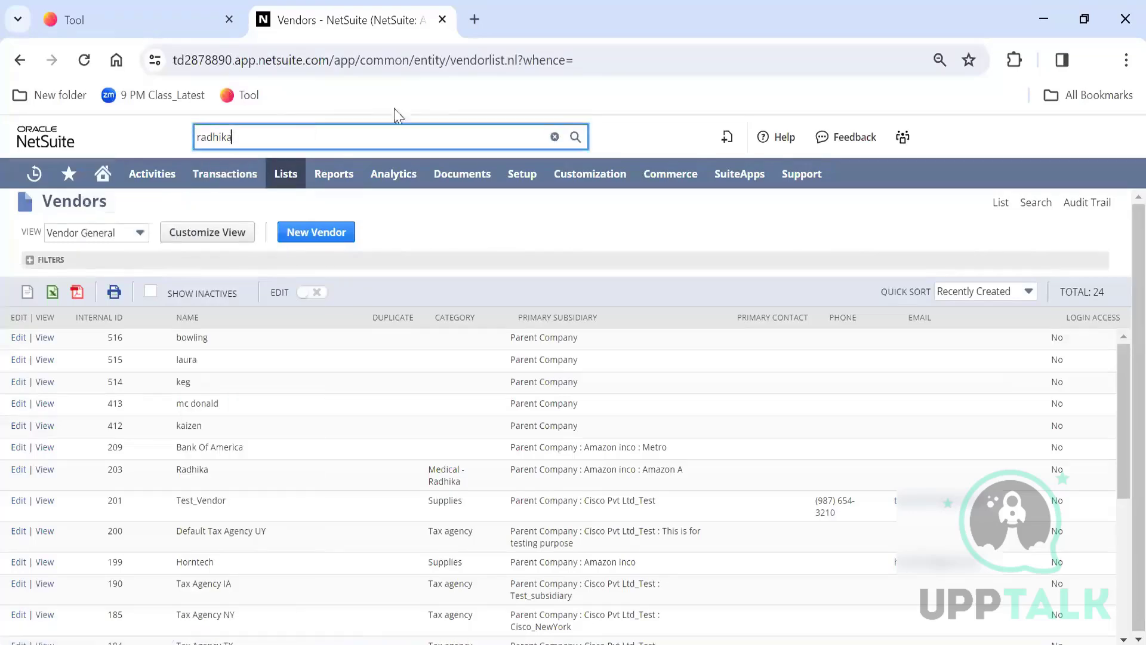
click(554, 137)
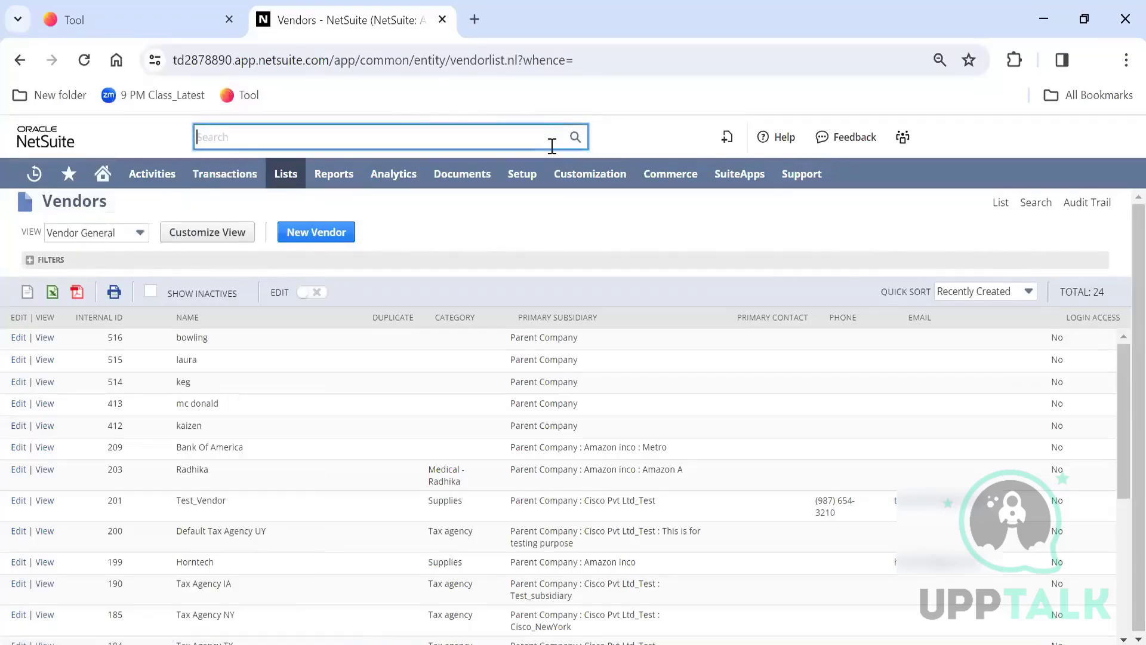
click(572, 234)
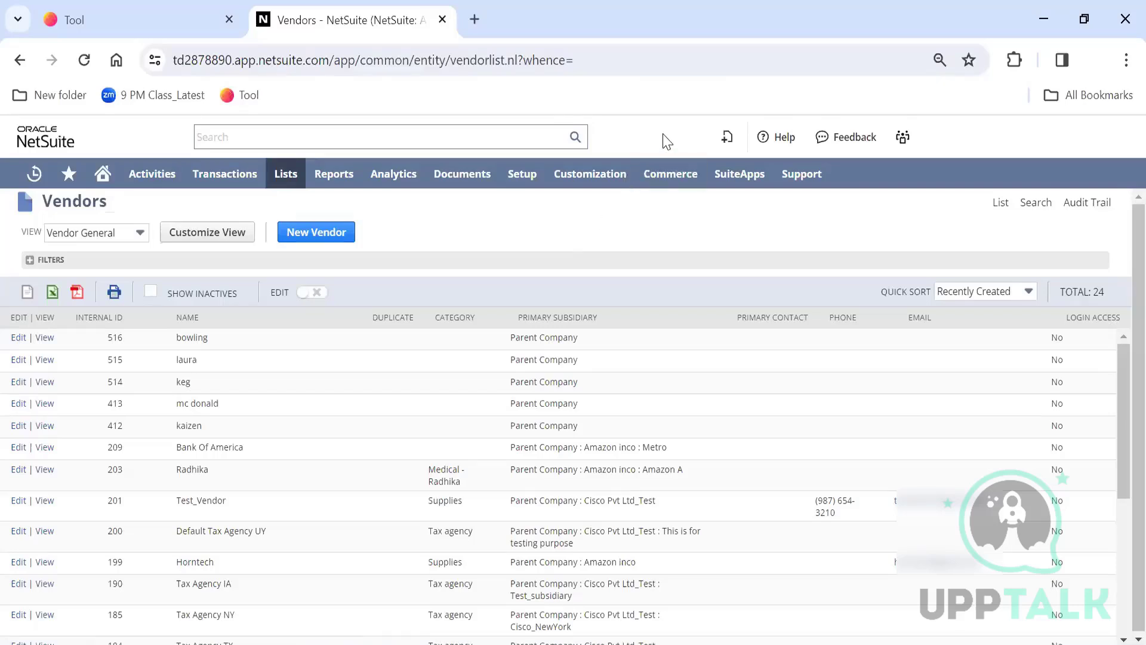
Open the personalization page for the create-new shortcuts and look through all the record links that can be included
click(729, 137)
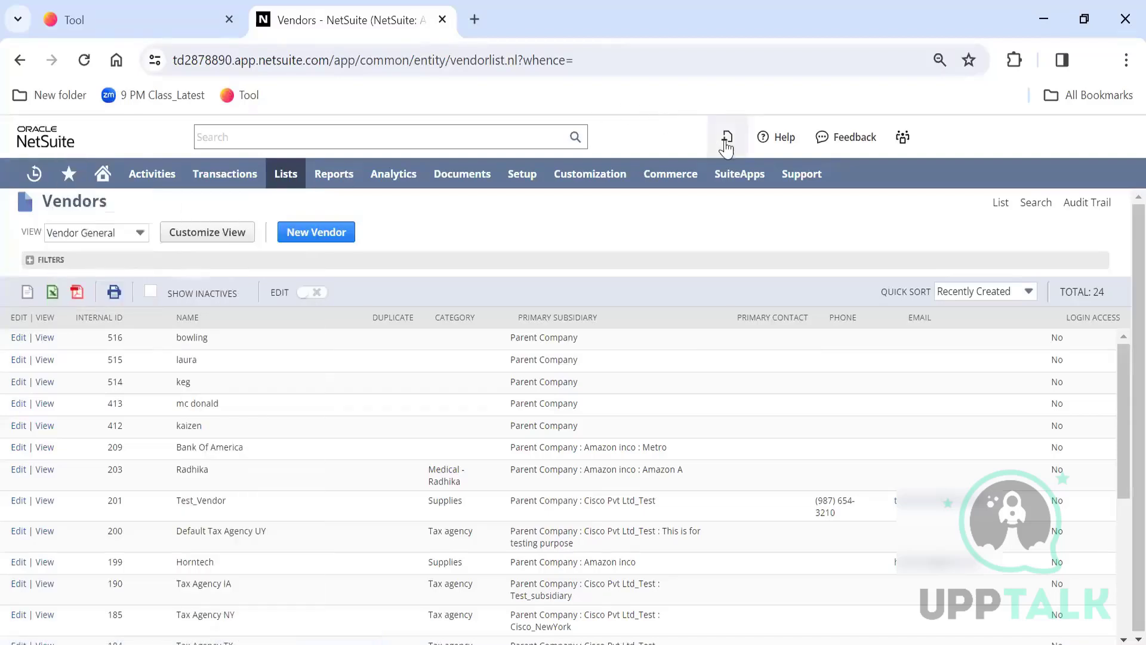
mouse_move(727, 143)
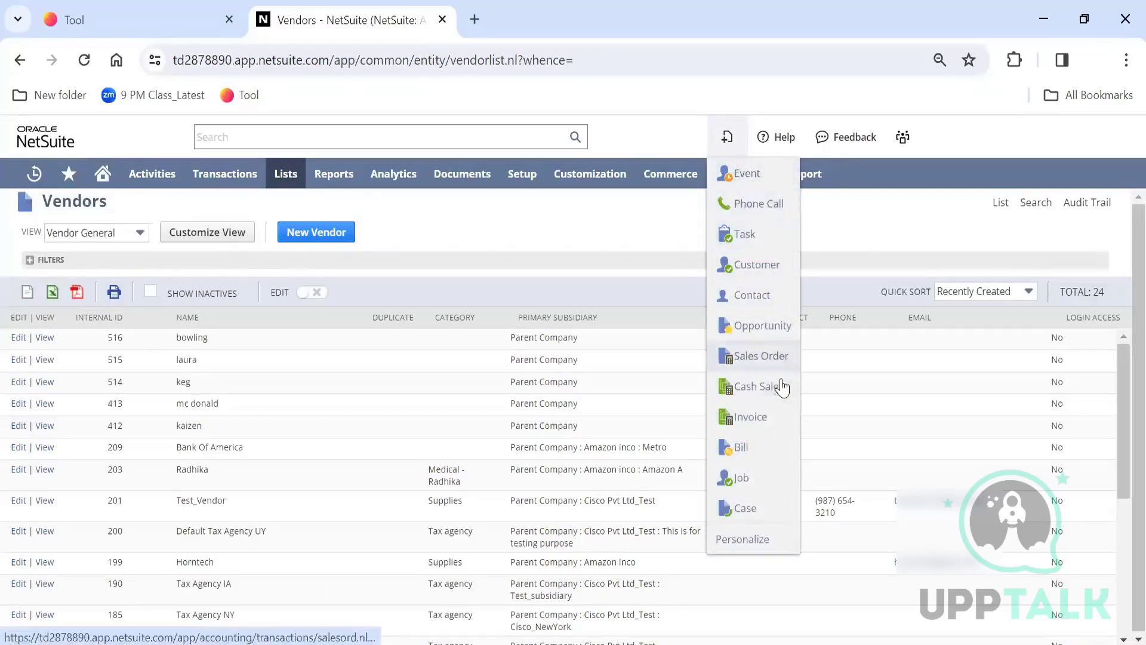
click(761, 539)
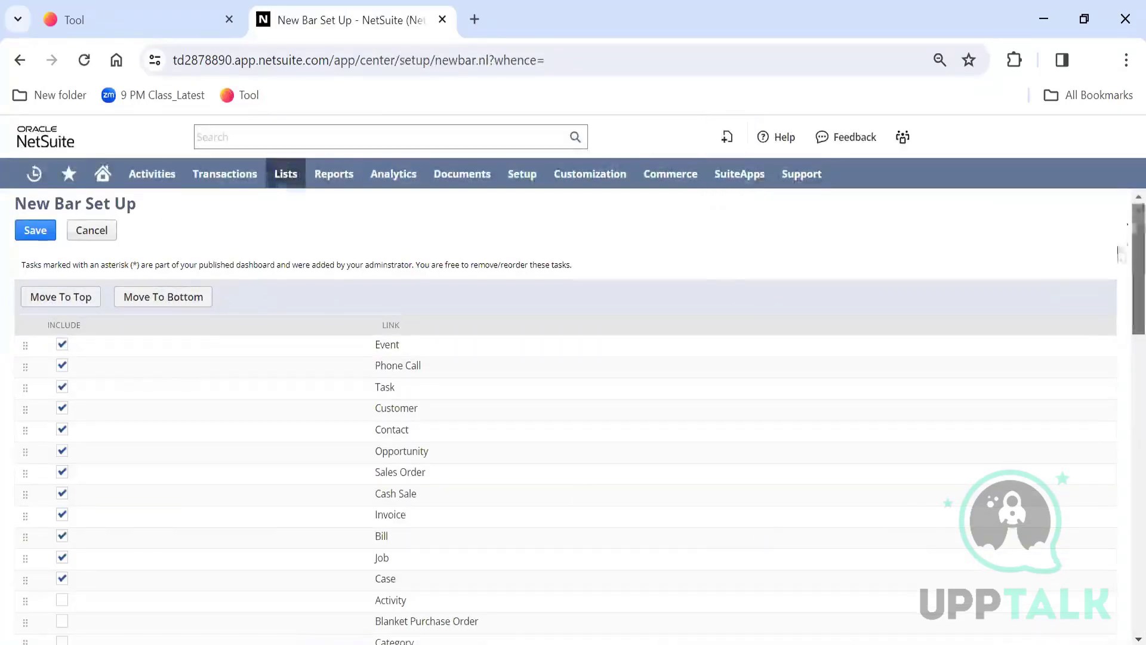
scroll(1120, 352, down, 6)
scroll(1120, 352, down, 6)
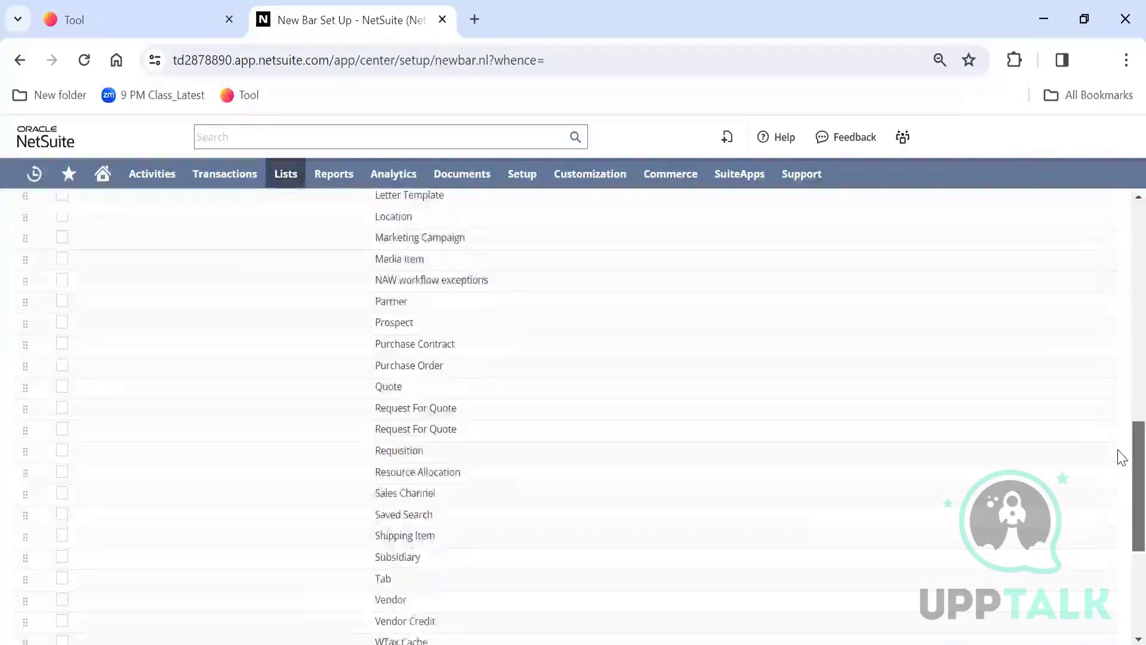
scroll(1119, 455, up, 12)
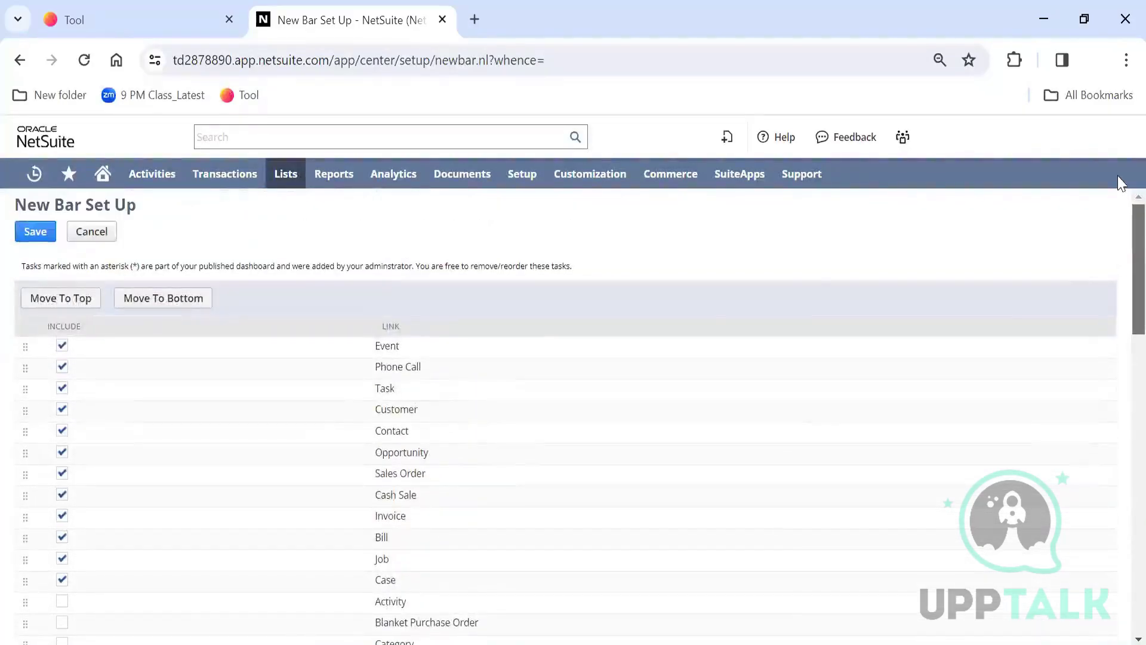
scroll(1119, 389, down, 11)
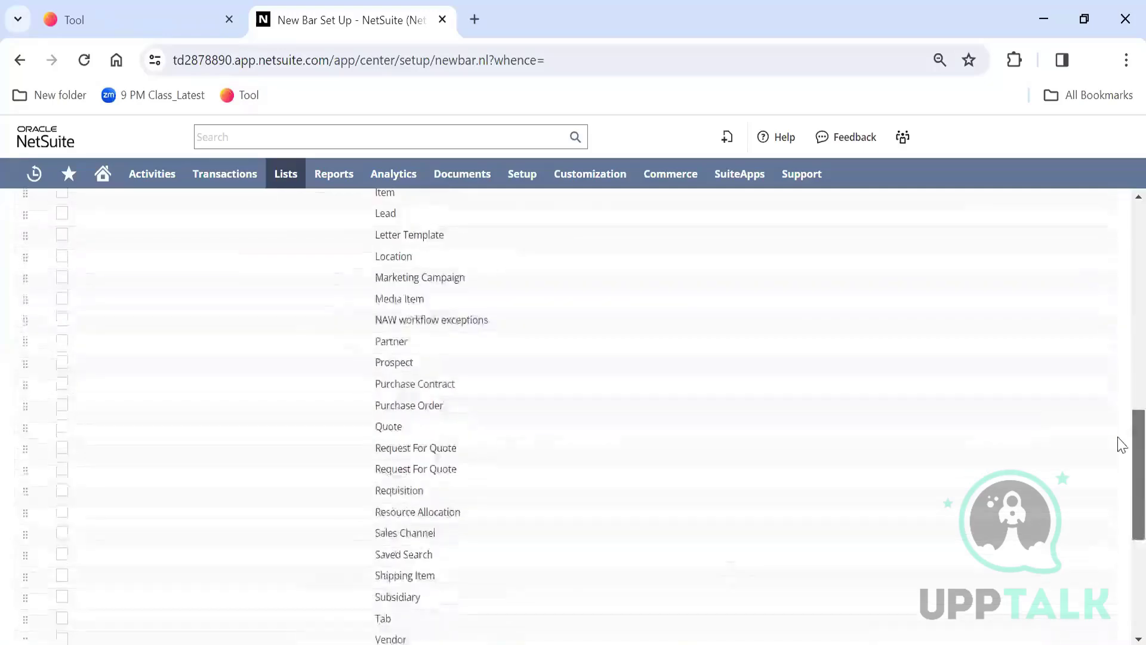
scroll(1121, 533, down, 5)
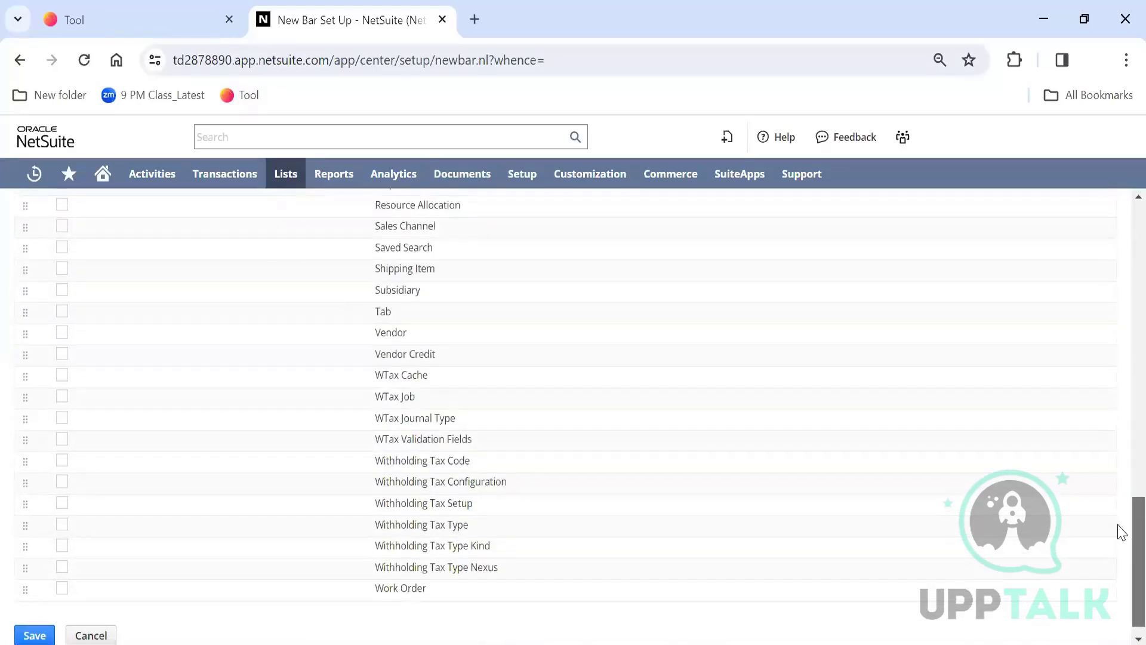
scroll(1120, 493, up, 16)
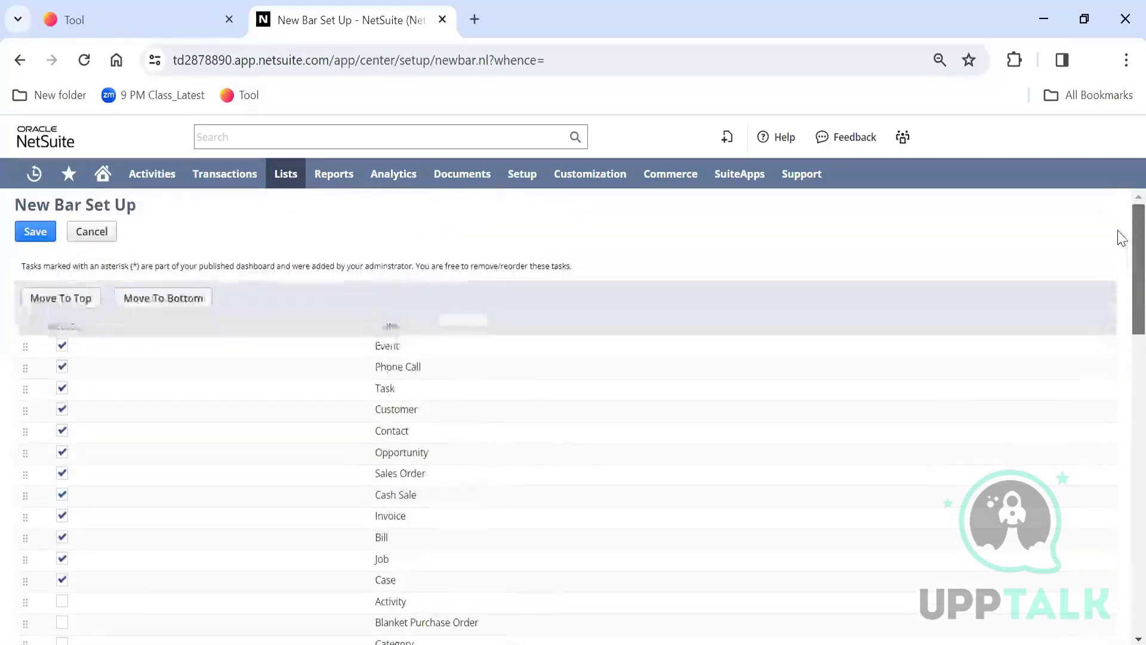
Include Employee in the create-new shortcut links and save the New Bar setup
scroll(1121, 257, down, 3)
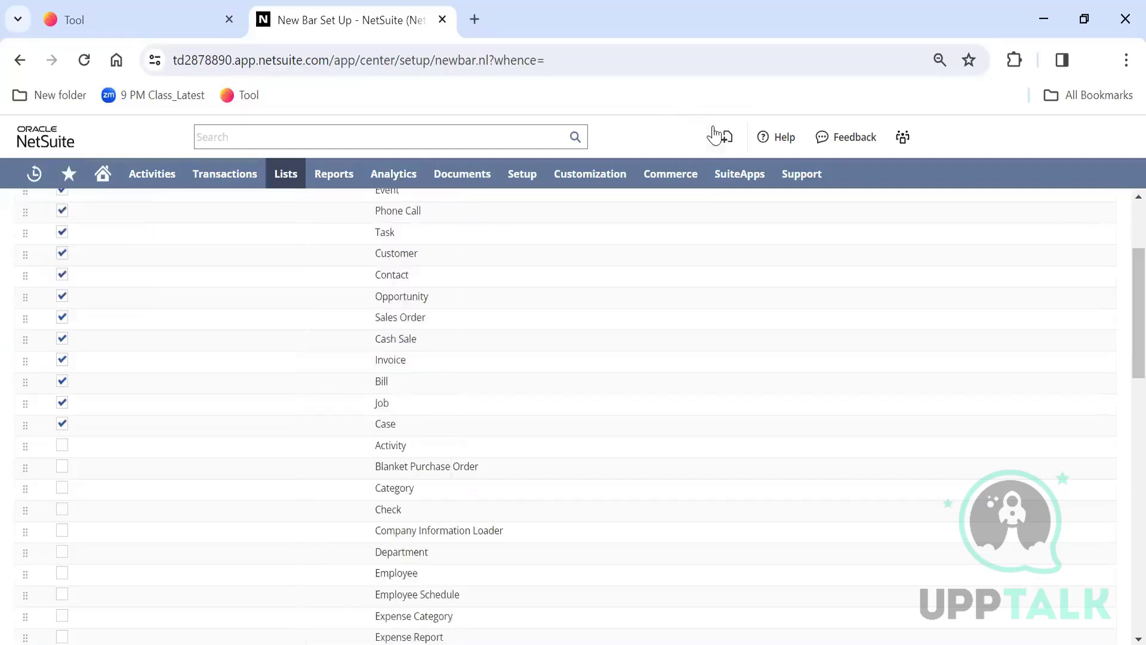
mouse_move(719, 137)
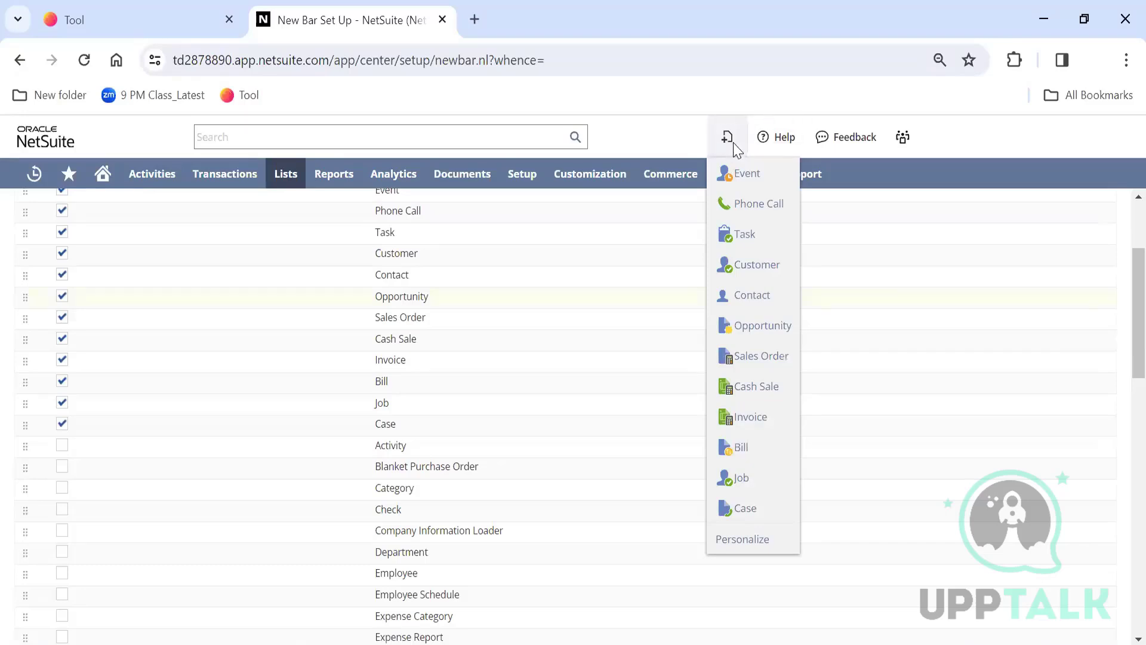
scroll(1120, 299, up, 3)
scroll(1122, 284, down, 2)
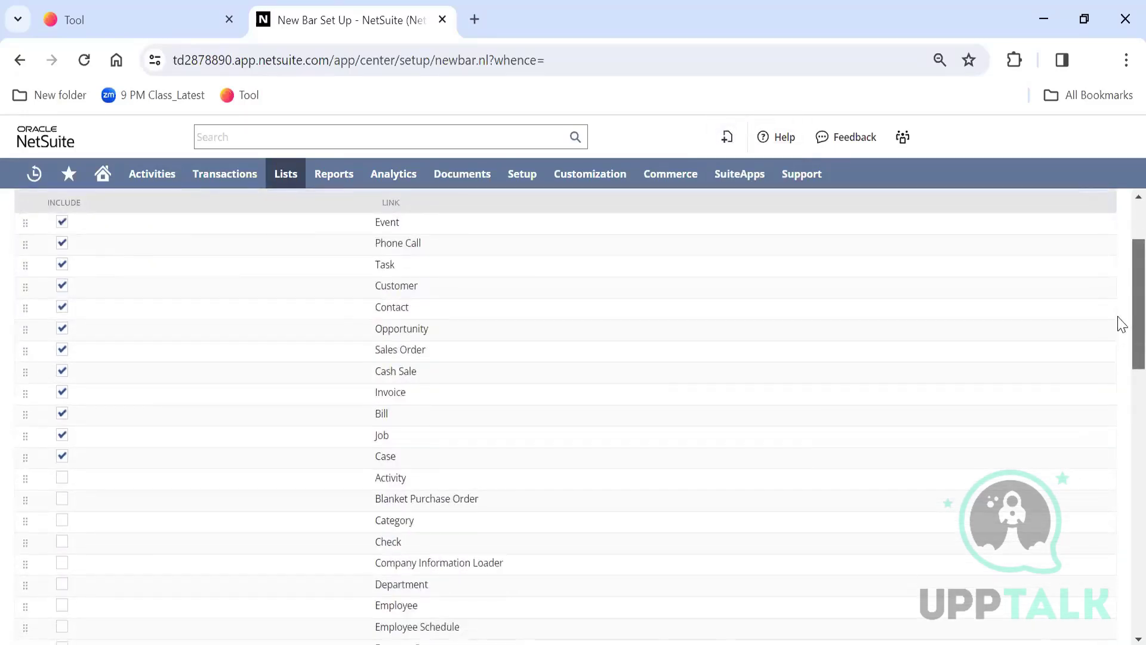
scroll(1120, 331, down, 1)
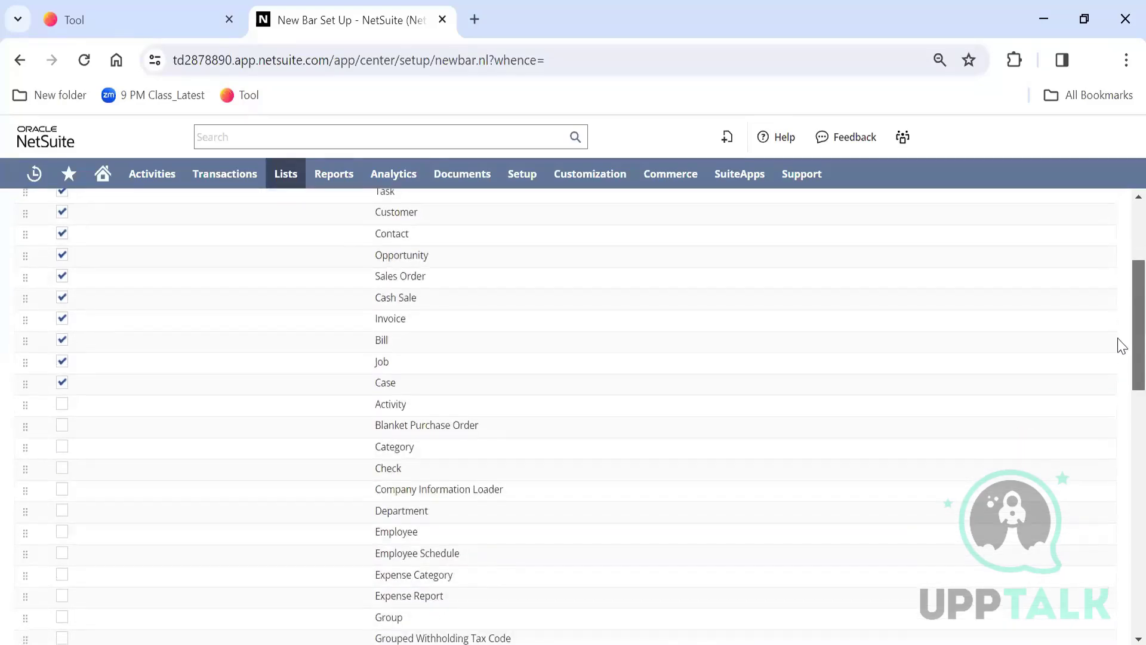
click(63, 533)
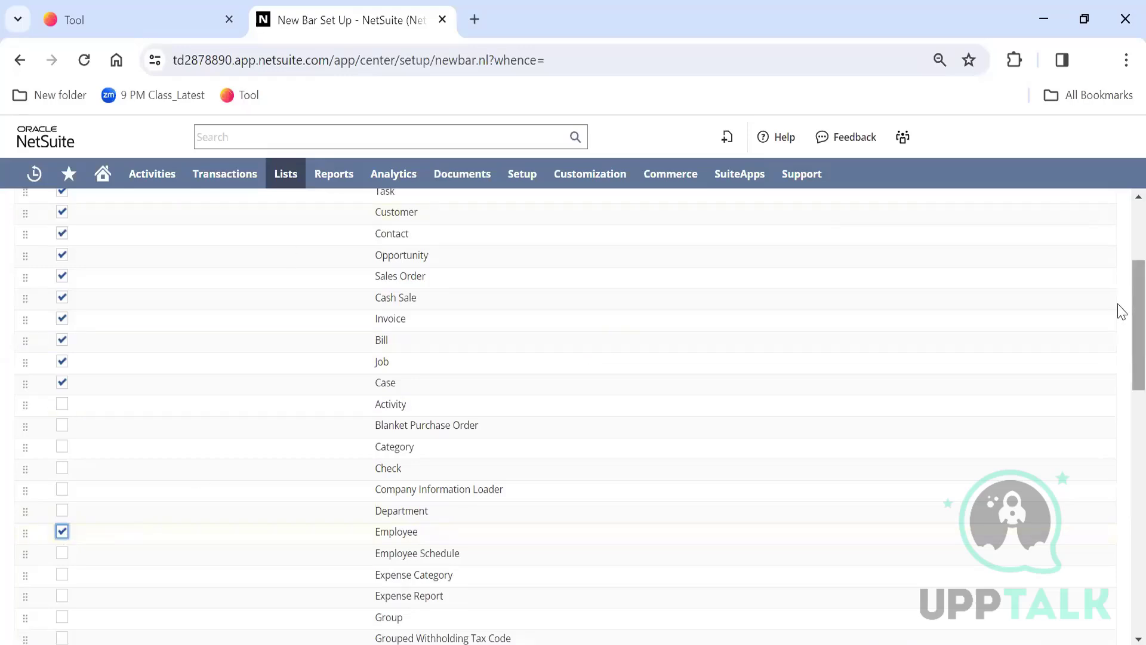
scroll(1118, 409, down, 15)
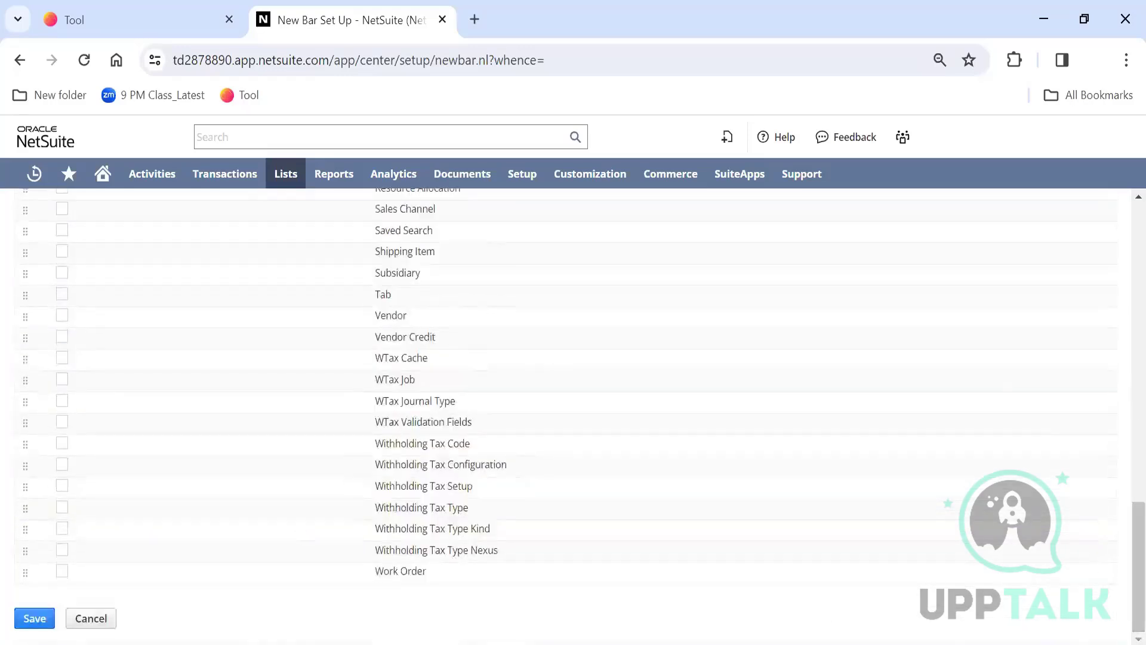
click(44, 621)
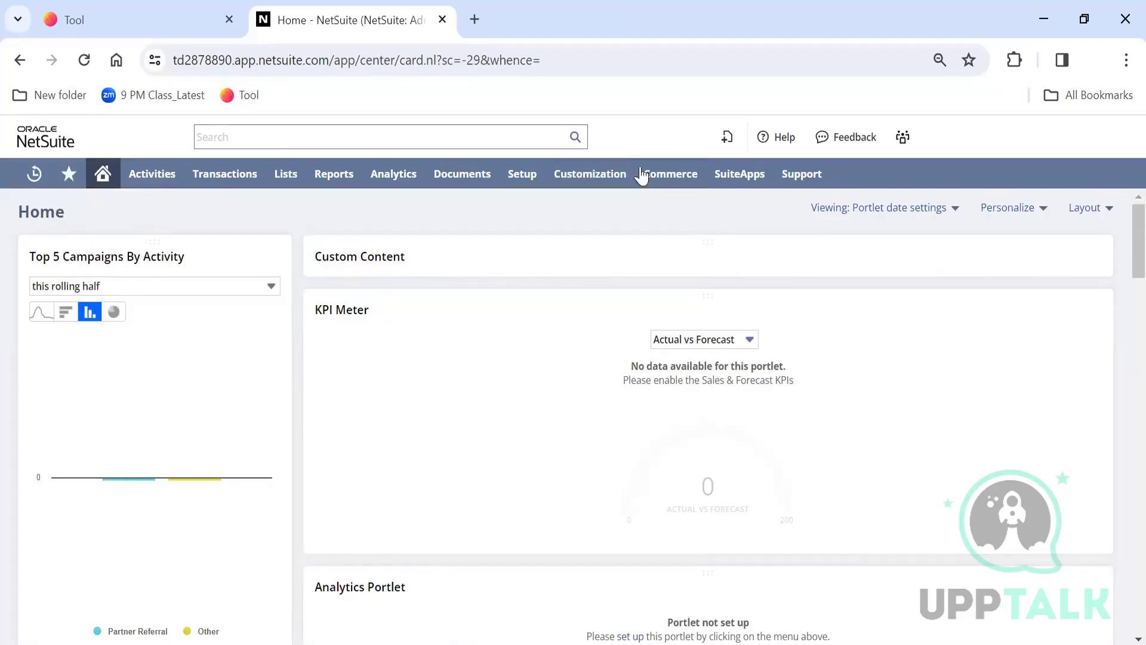
Open the Help Center from the home dashboard, search it for "purchase order", and close it after checking the results
mouse_move(641, 174)
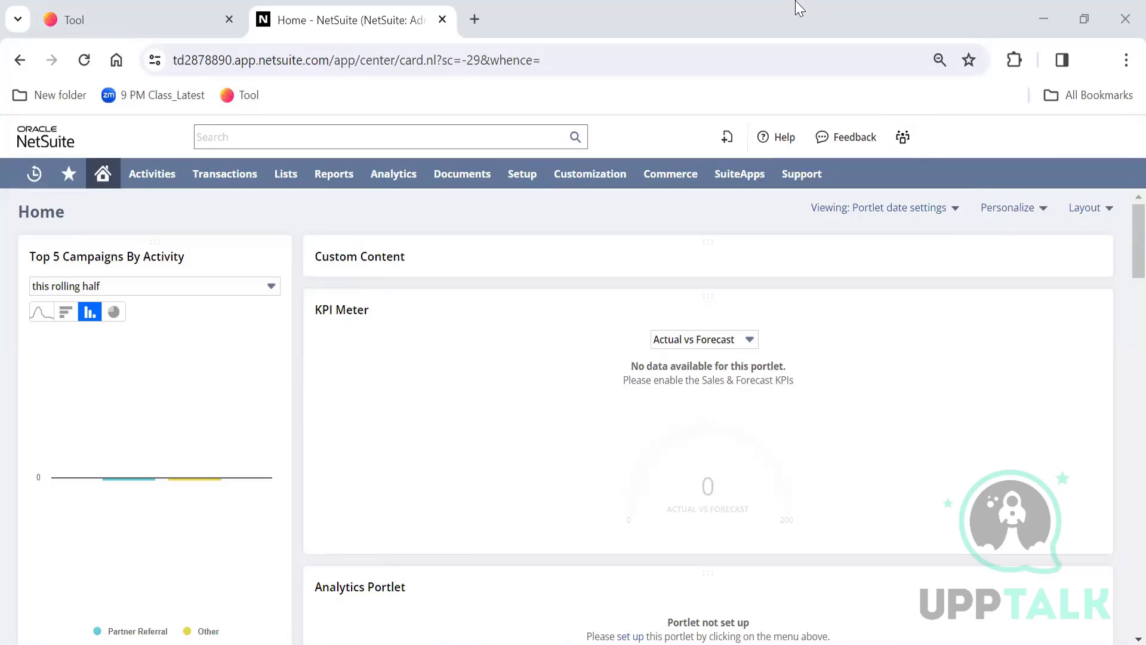
click(783, 141)
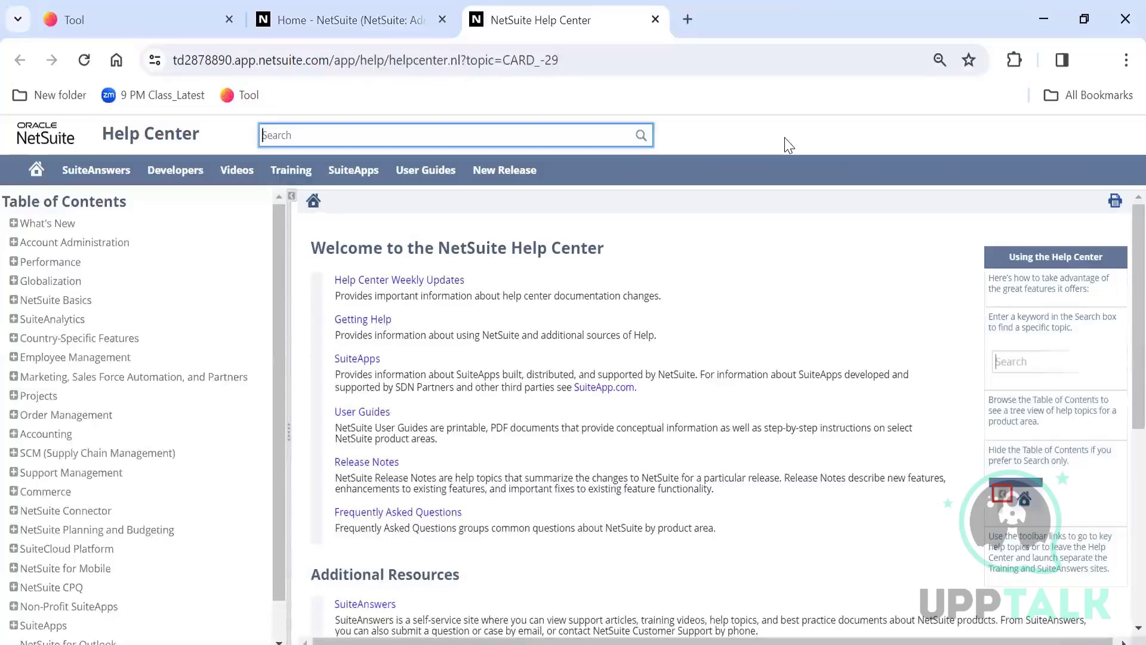
text(urchase ord)
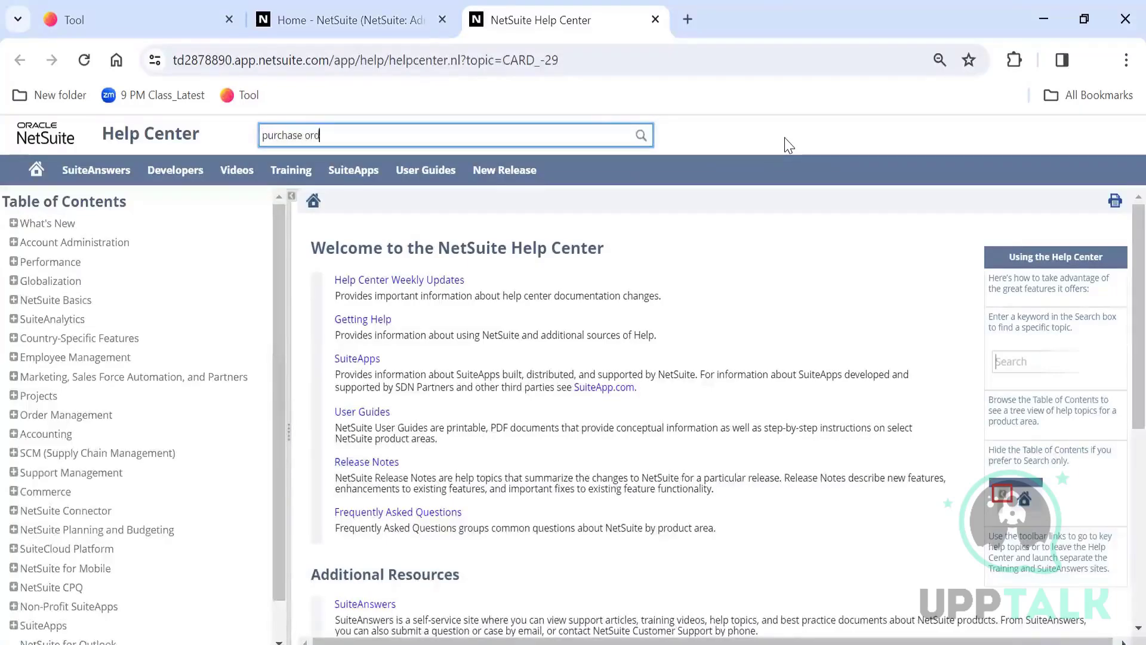
text(er)
key(Return)
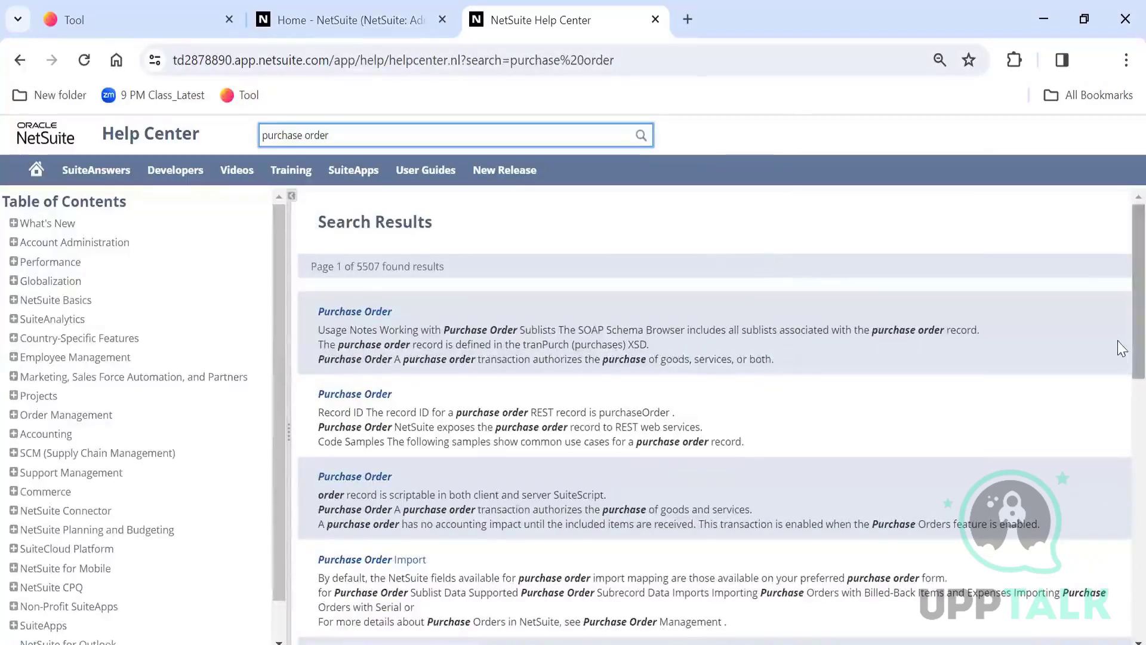
drag(1121, 349, 1094, 299)
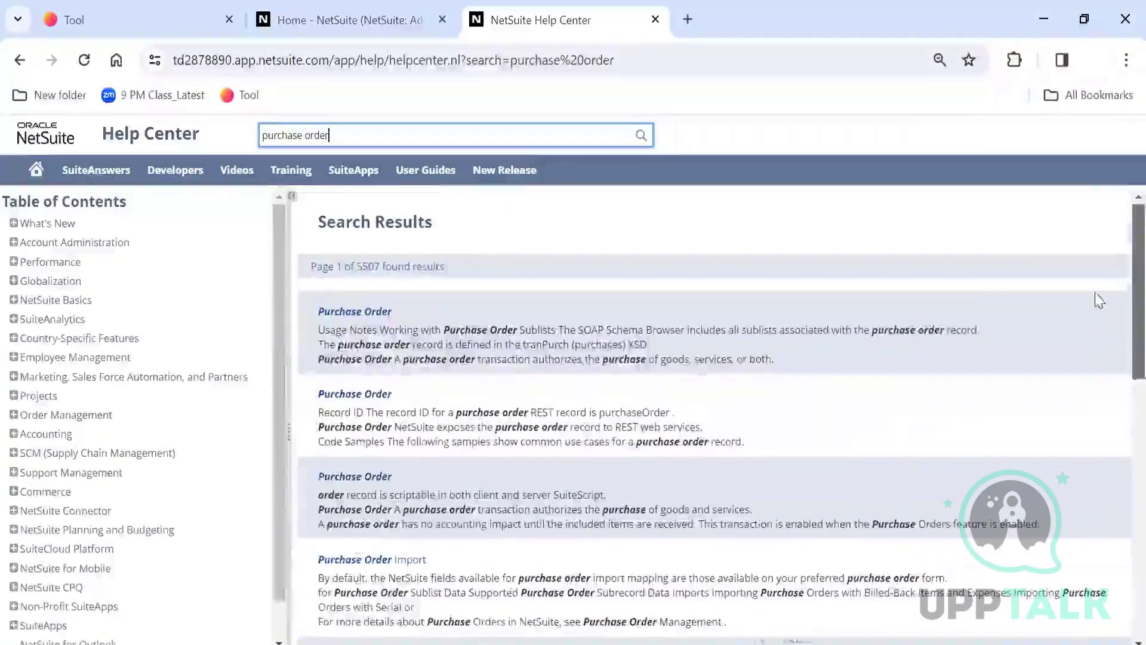
double_click(372, 269)
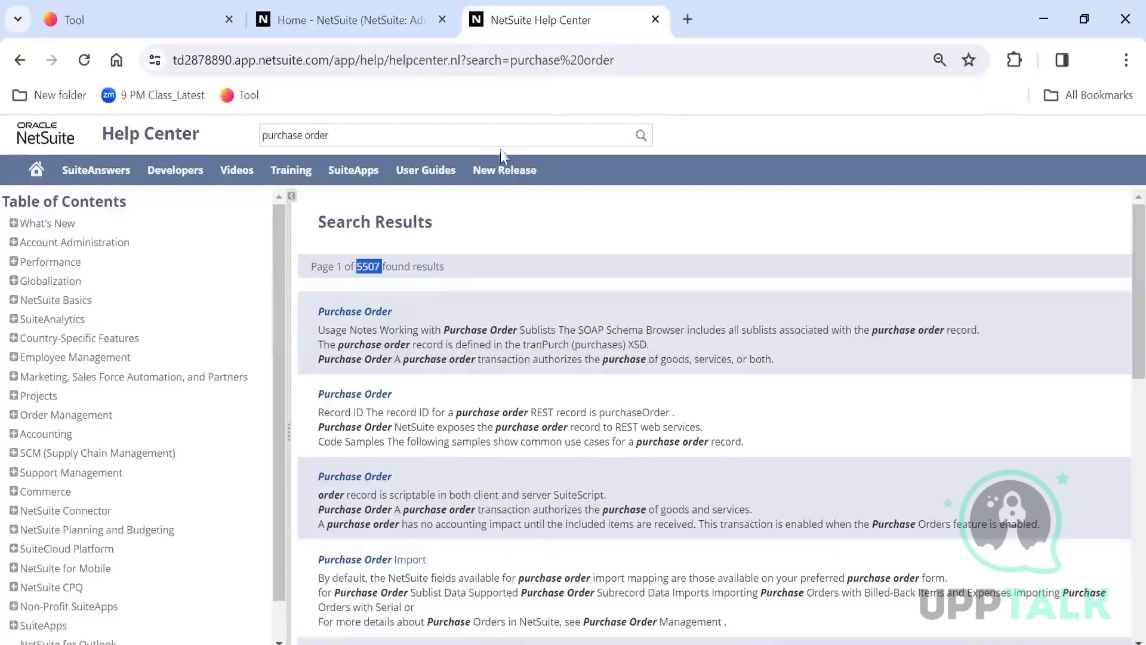
click(655, 21)
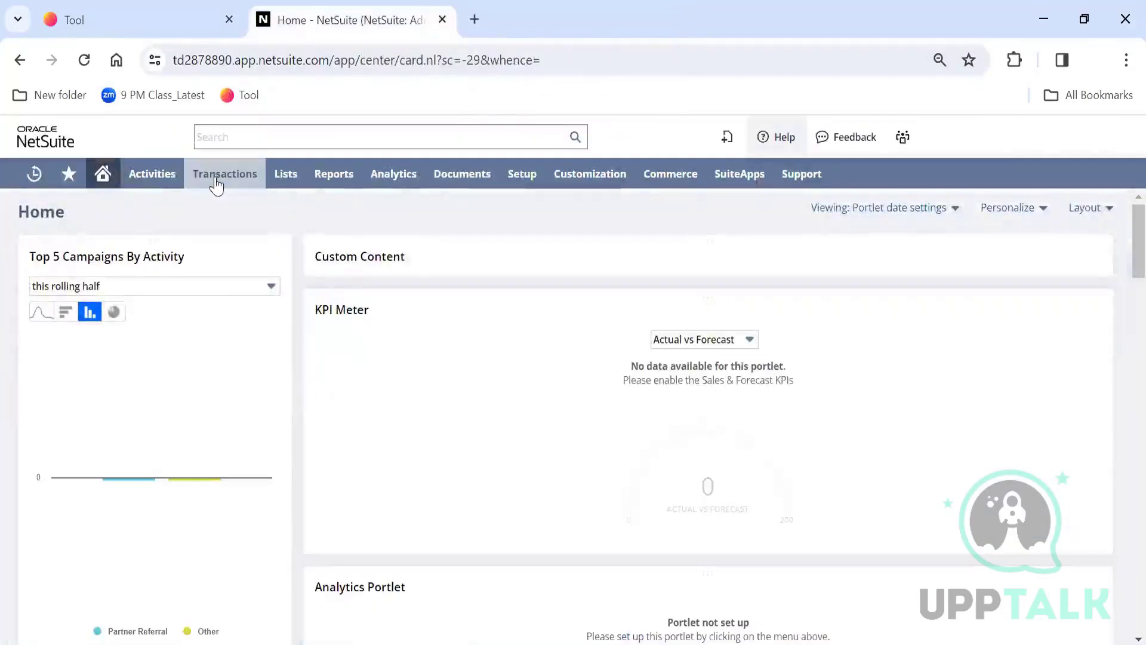
Open a new purchase order form, dismiss its alert, and open the help topic for that page
mouse_move(219, 184)
mouse_move(226, 263)
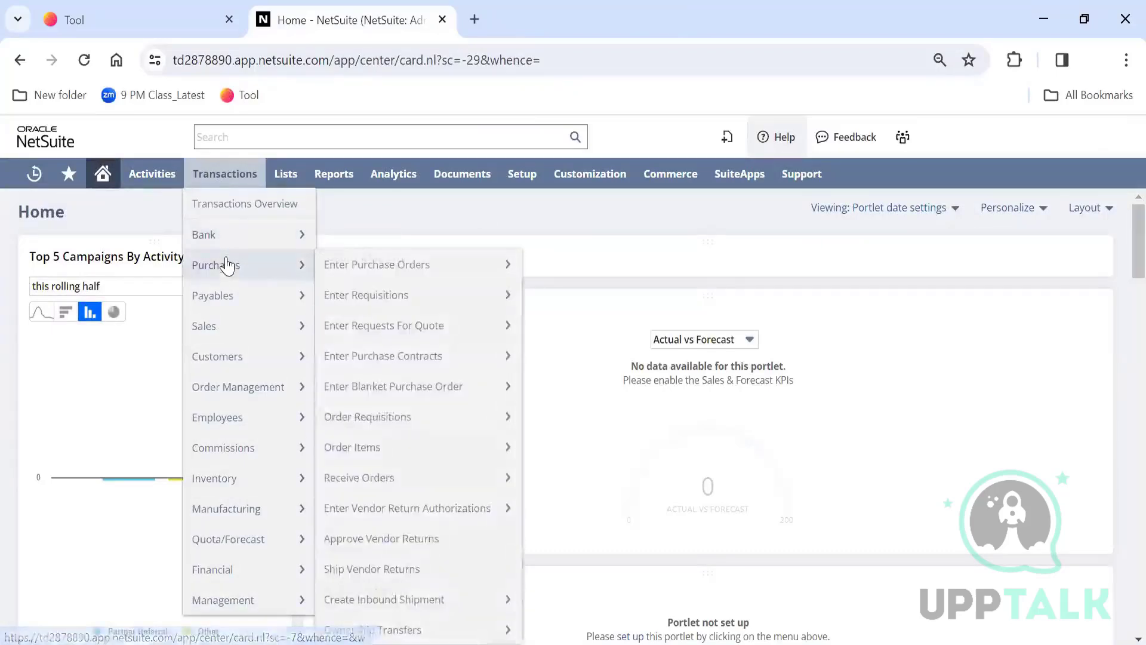
click(375, 267)
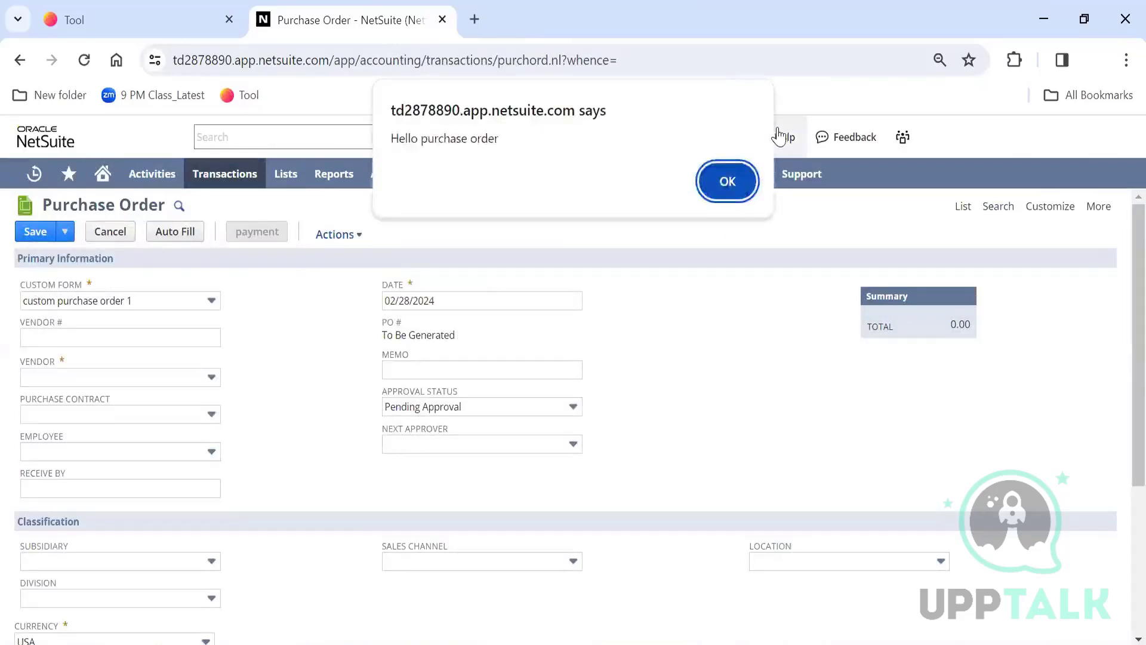
click(725, 182)
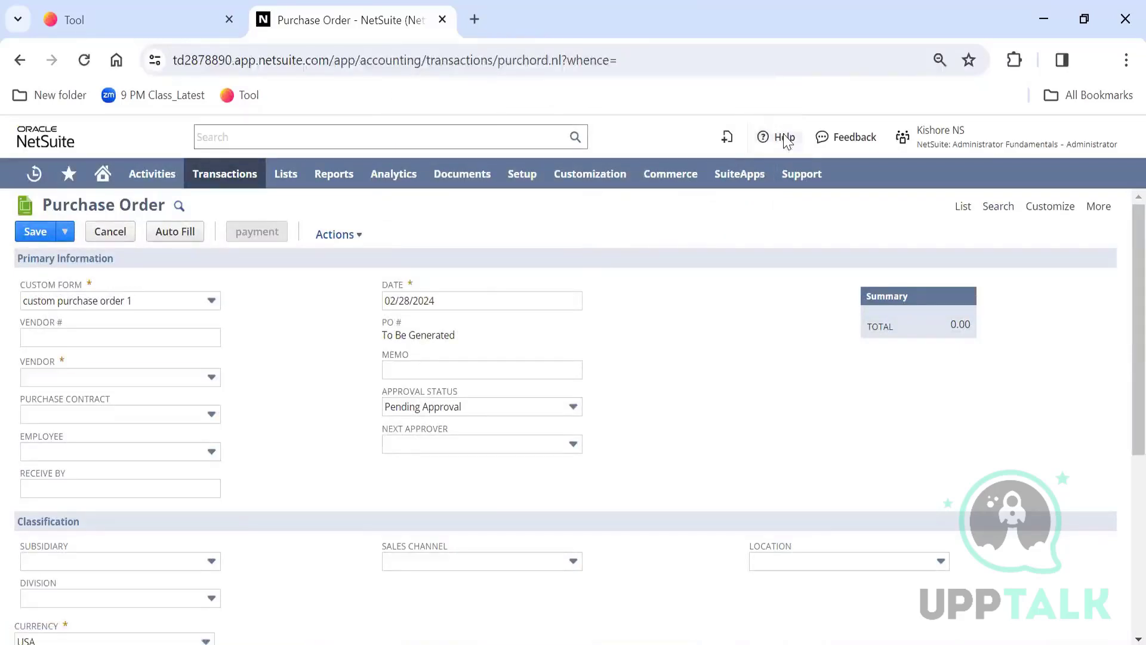
click(784, 138)
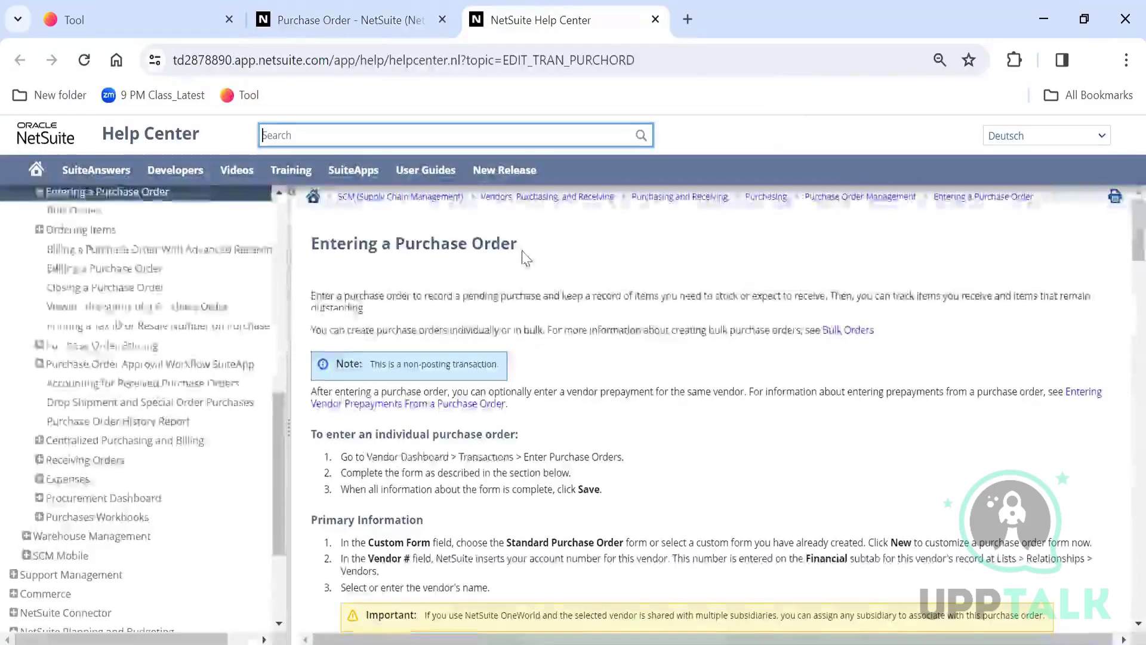
Read through the Entering a Purchase Order help topic, including its navigation path and field instructions, and close the Help Center
drag(525, 257, 368, 245)
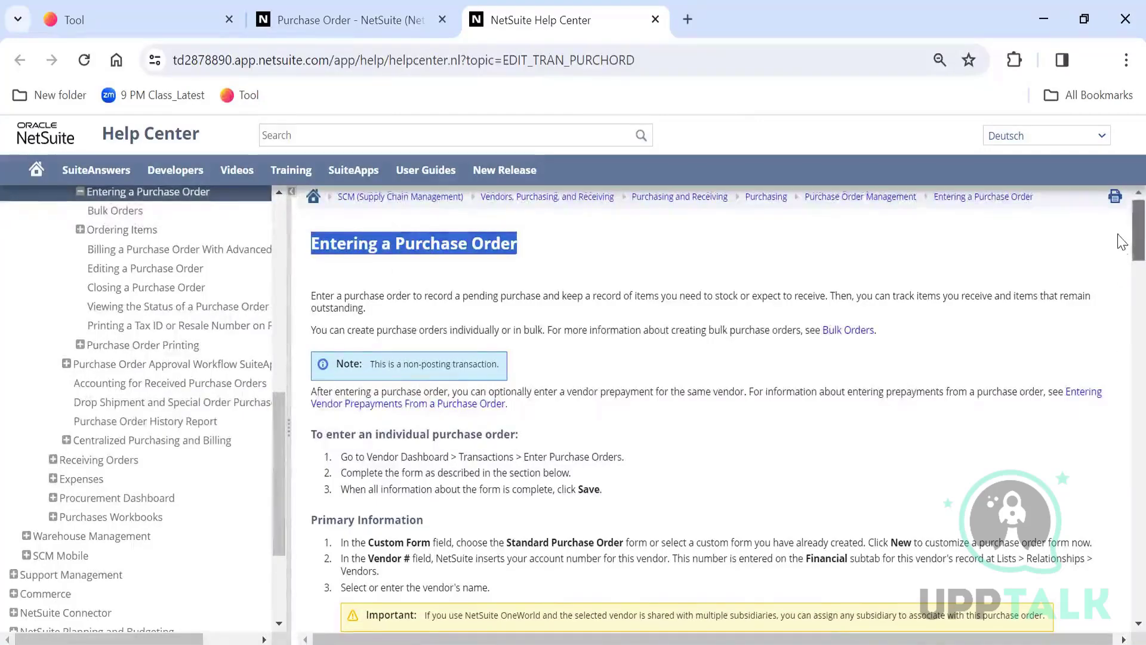
scroll(1118, 251, down, 2)
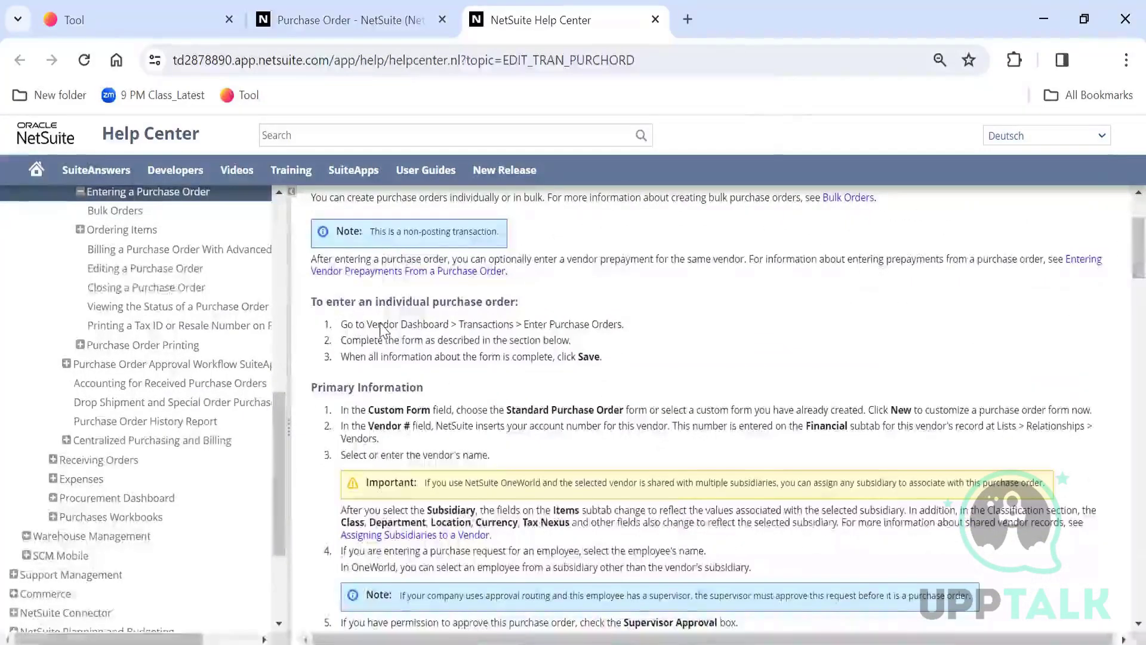
triple_click(381, 326)
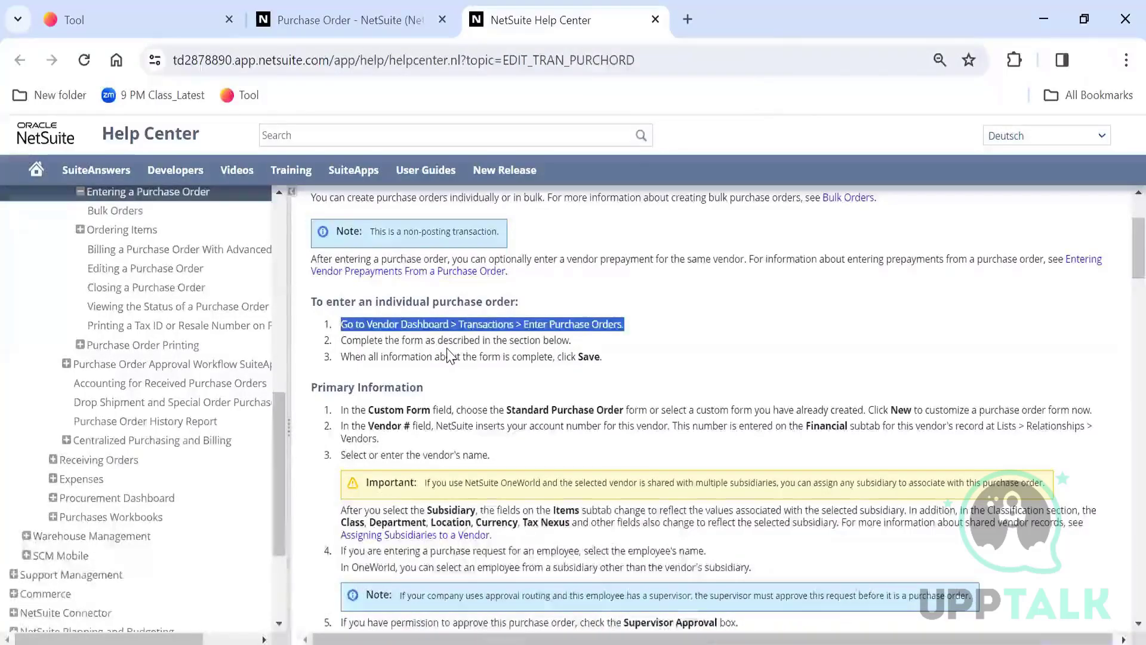
click(449, 356)
triple_click(447, 352)
triple_click(440, 324)
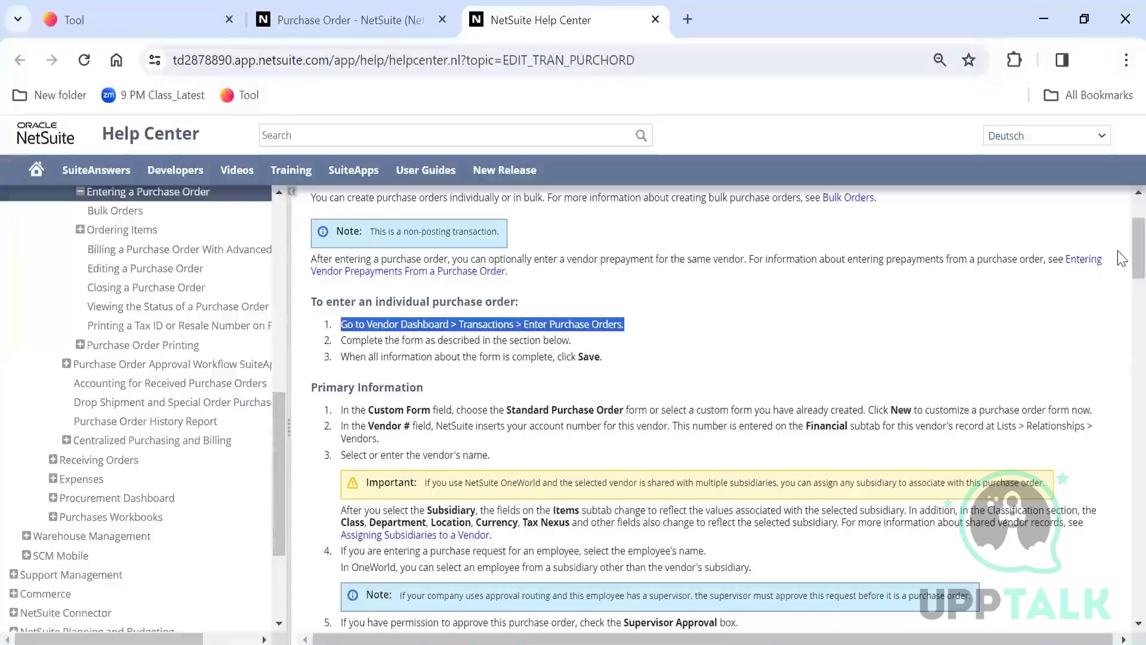
scroll(1122, 258, down, 3)
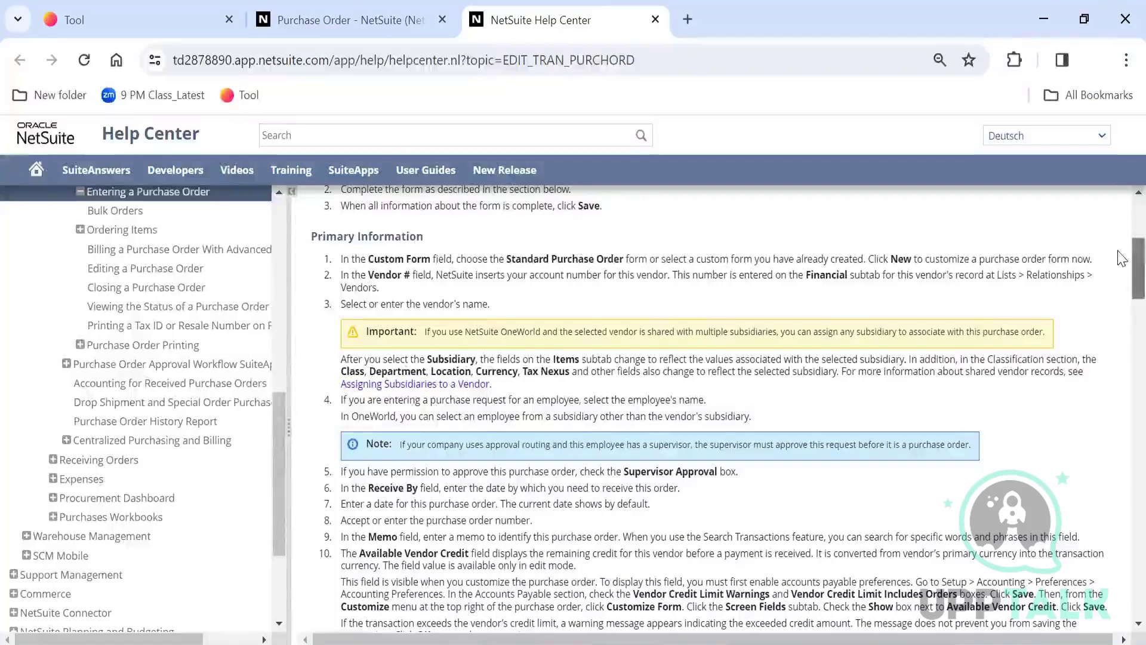
scroll(1123, 287, down, 3)
scroll(1123, 286, down, 3)
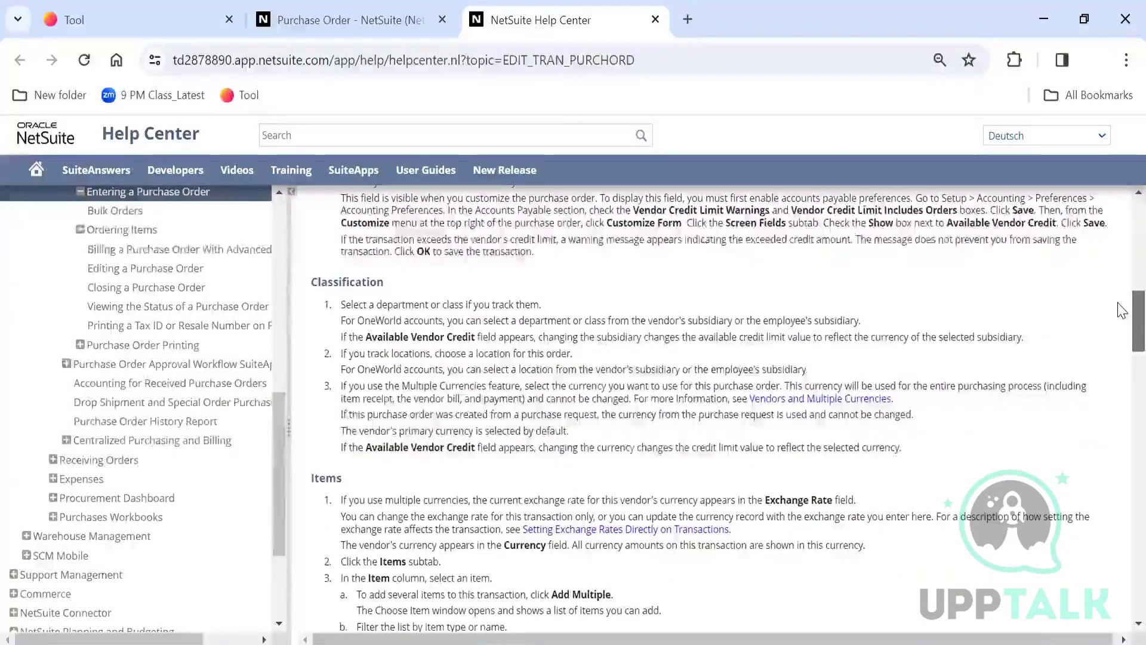
scroll(1122, 311, down, 3)
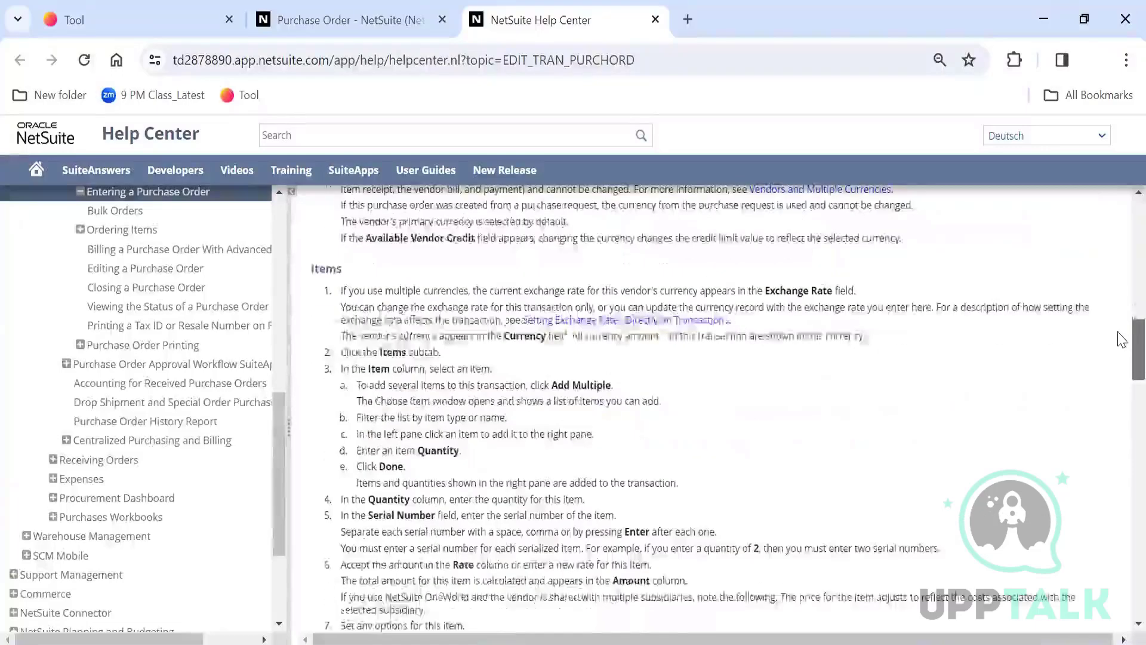
scroll(1123, 323, up, 1)
scroll(1123, 334, up, 10)
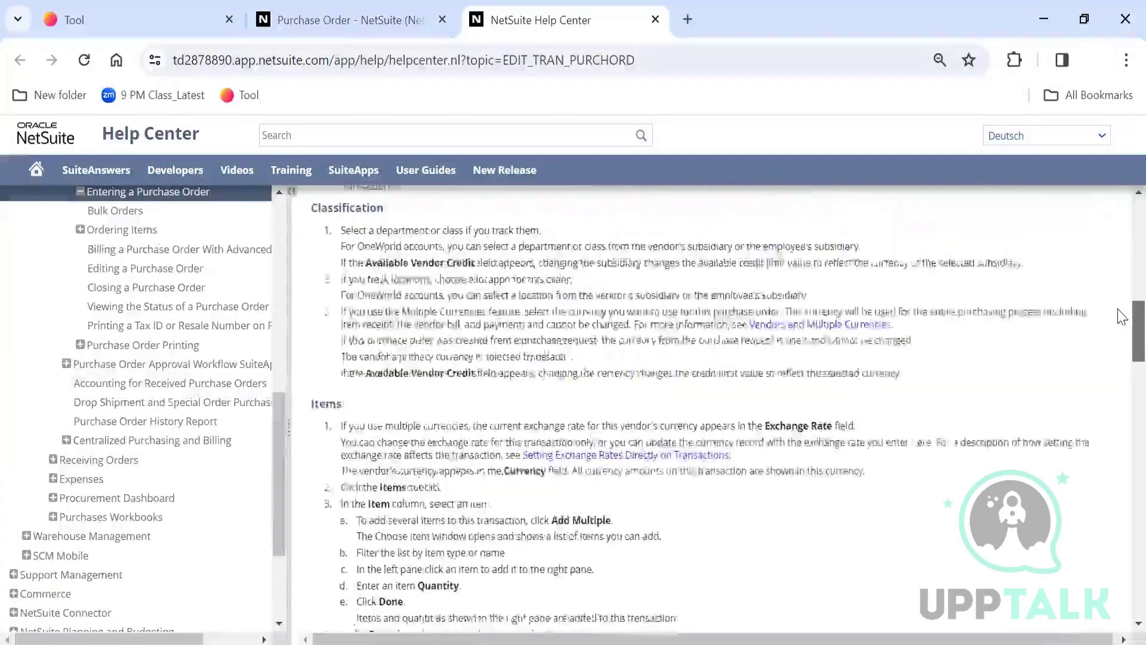
click(655, 19)
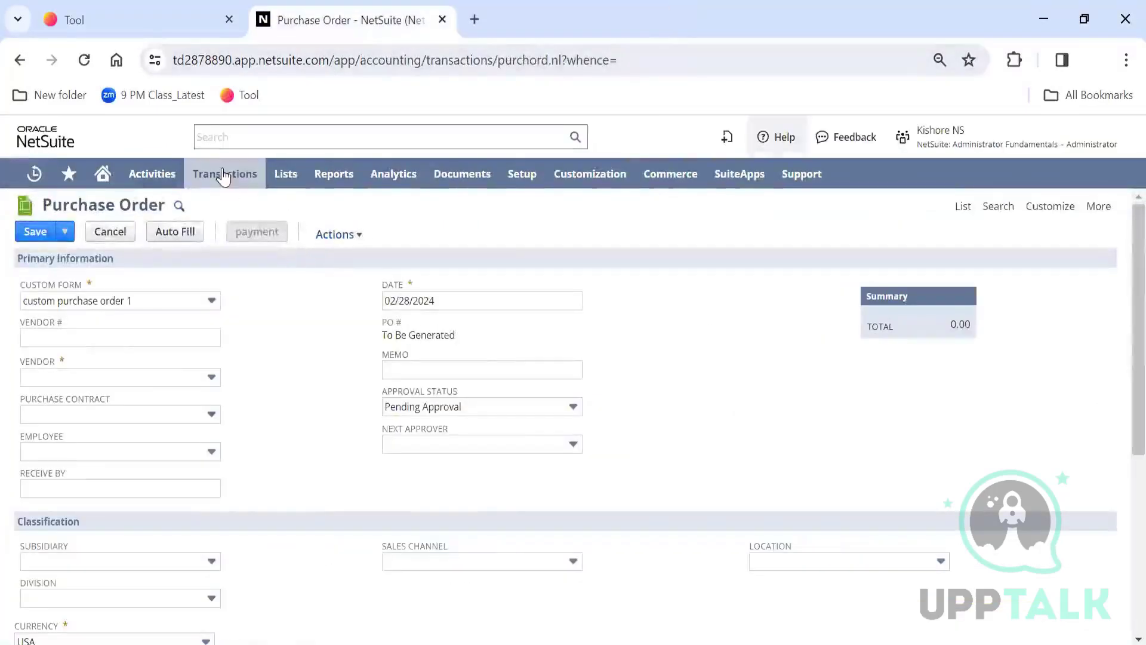
Open a new sales order form, open the help topic for that page, and highlight the topic's title
mouse_move(229, 173)
mouse_move(246, 320)
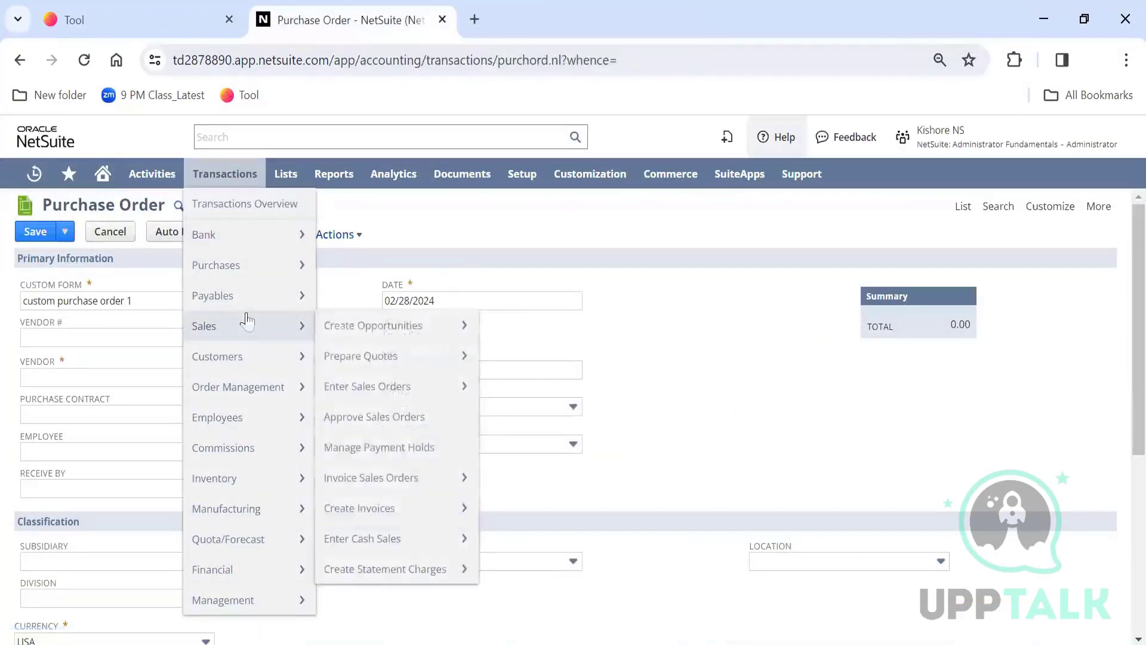
click(394, 387)
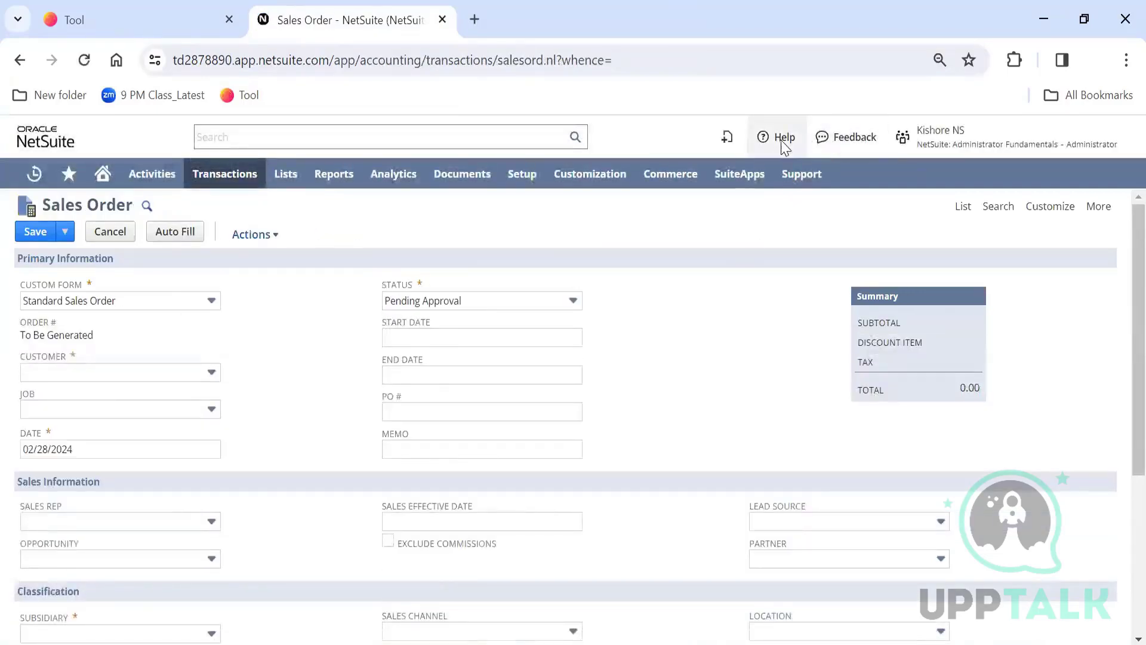
click(784, 139)
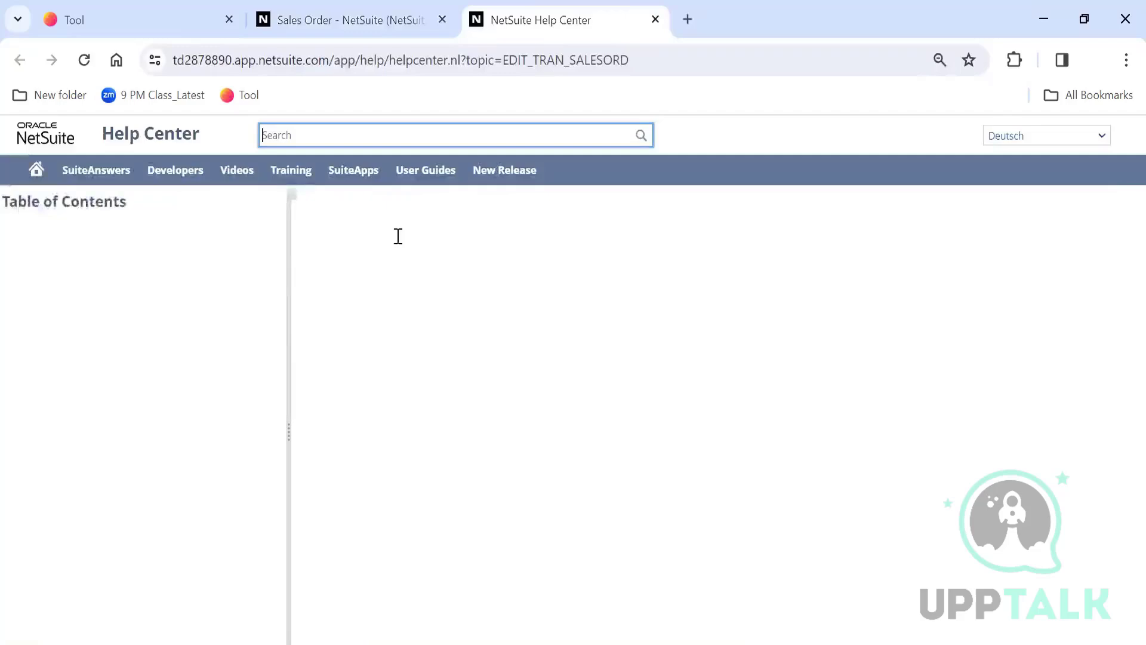
triple_click(397, 236)
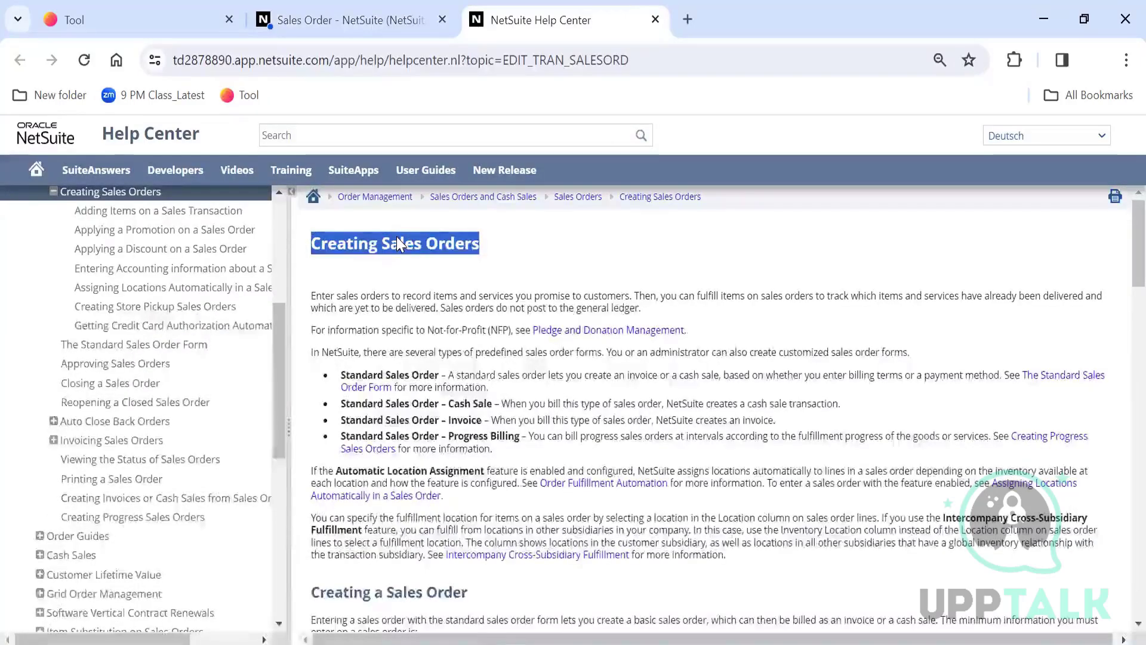
Return to the sales order form, leaving the Help Center open, and dismiss the form's greeting alert
click(321, 8)
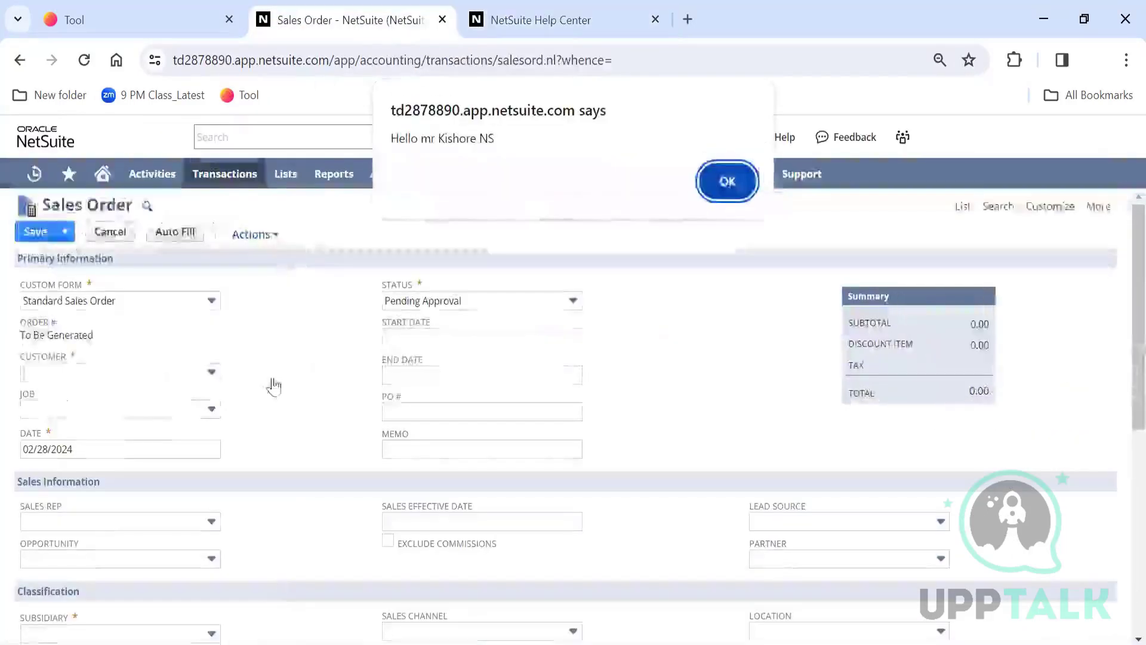
click(727, 175)
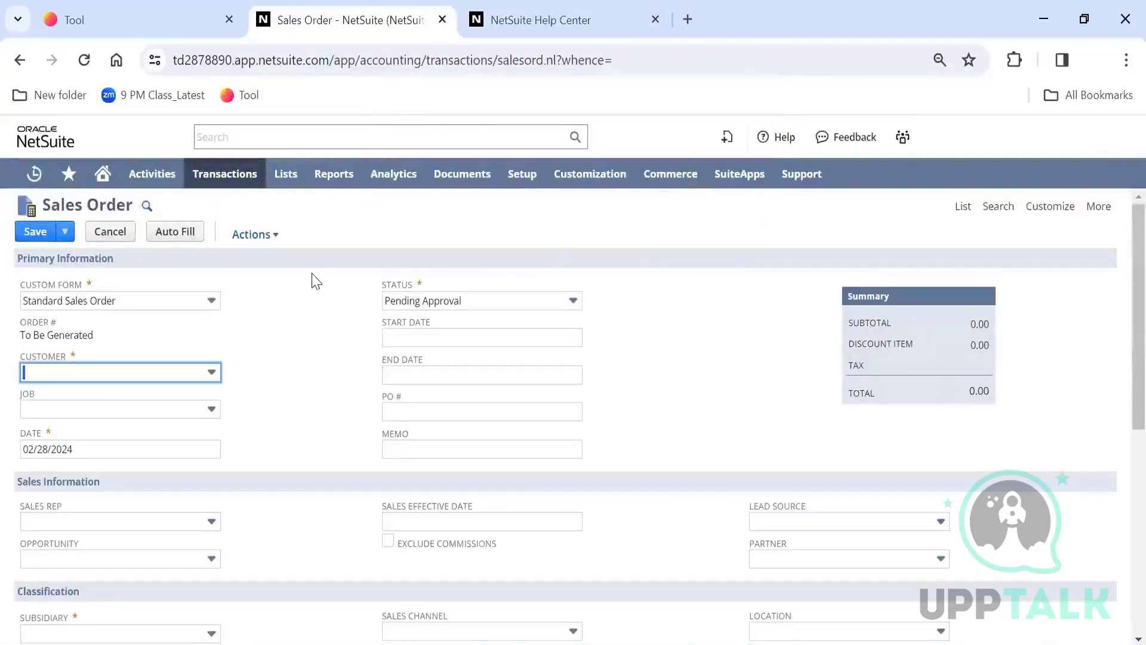
click(316, 256)
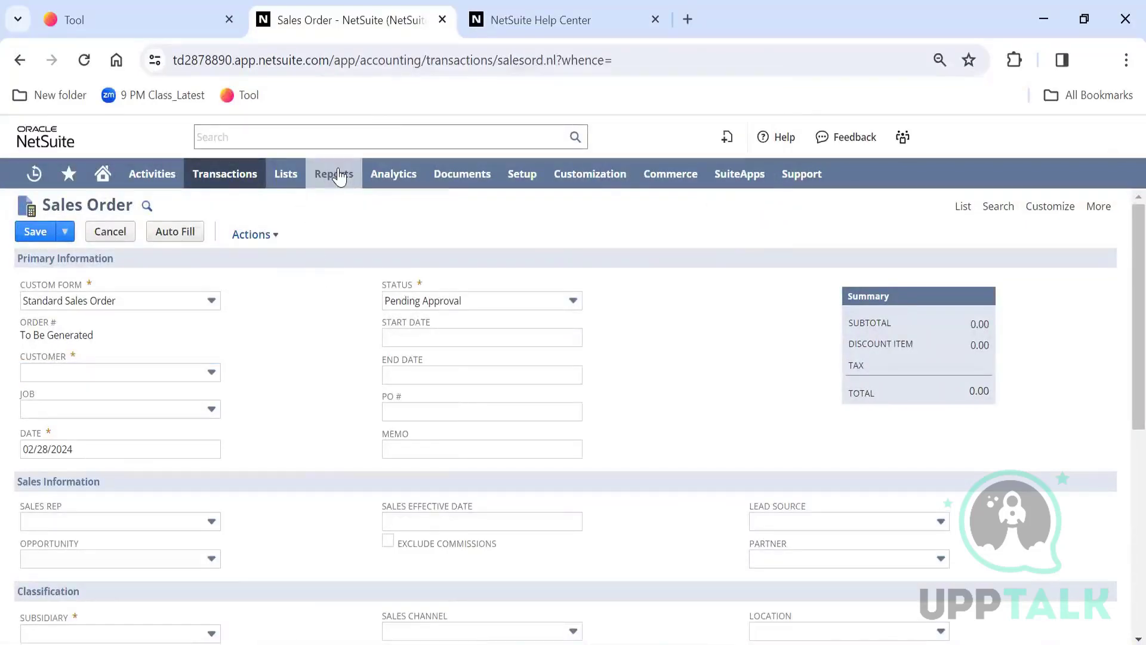
mouse_move(469, 186)
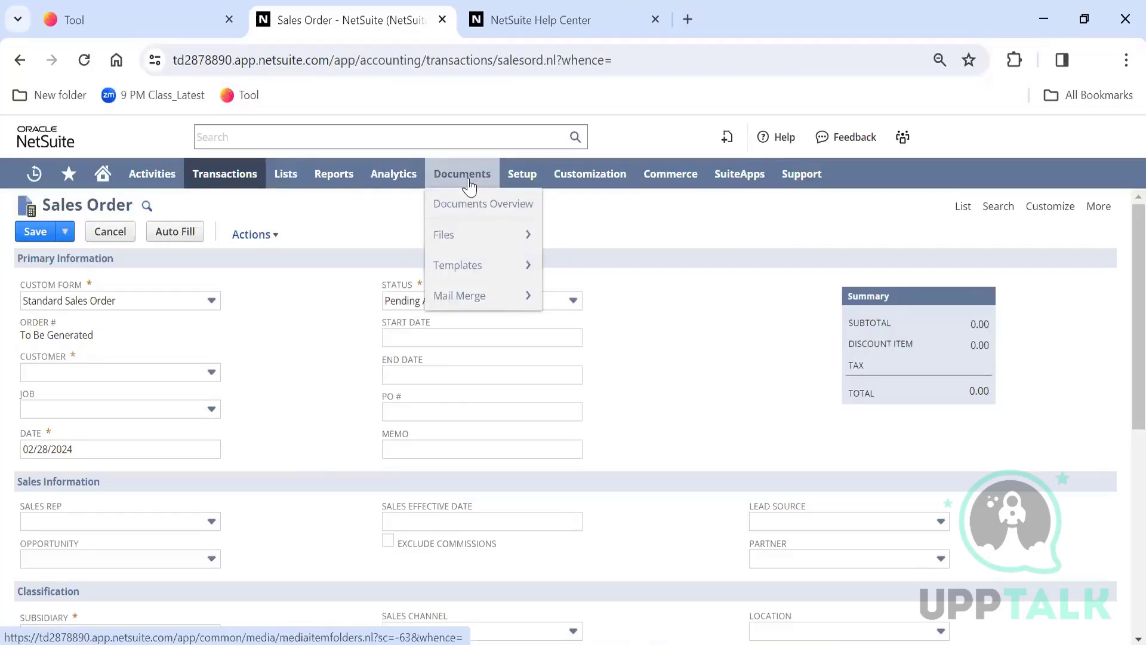
Return to the Help Center and look through its table of contents around the Order Management and Sales Orders topics
click(517, 37)
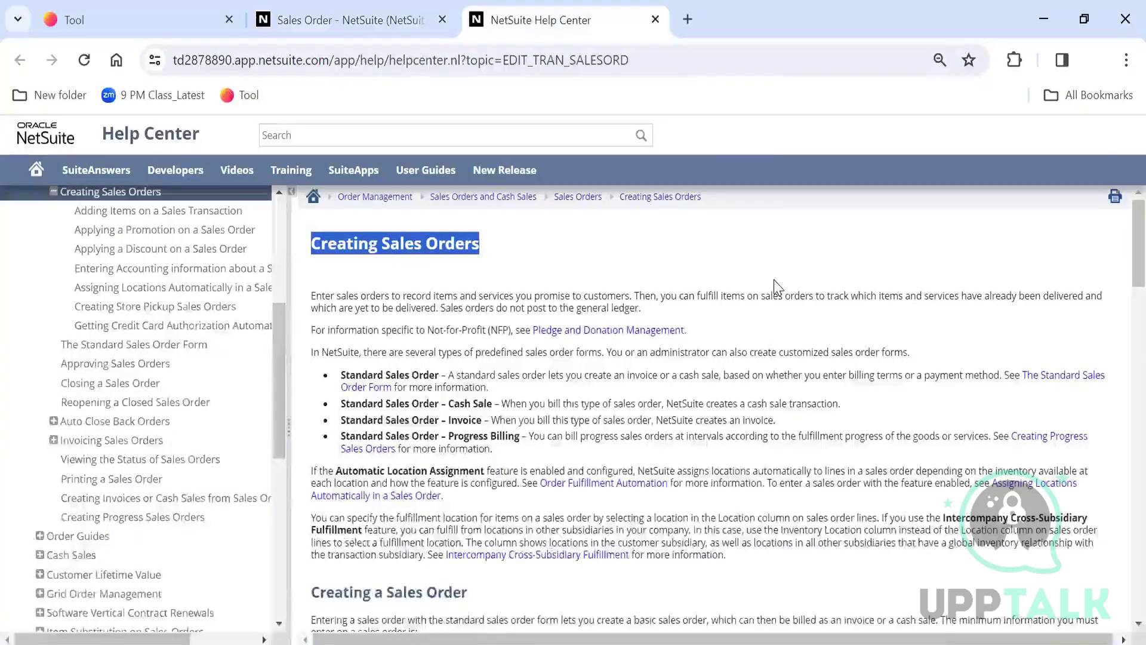
drag(276, 336, 274, 234)
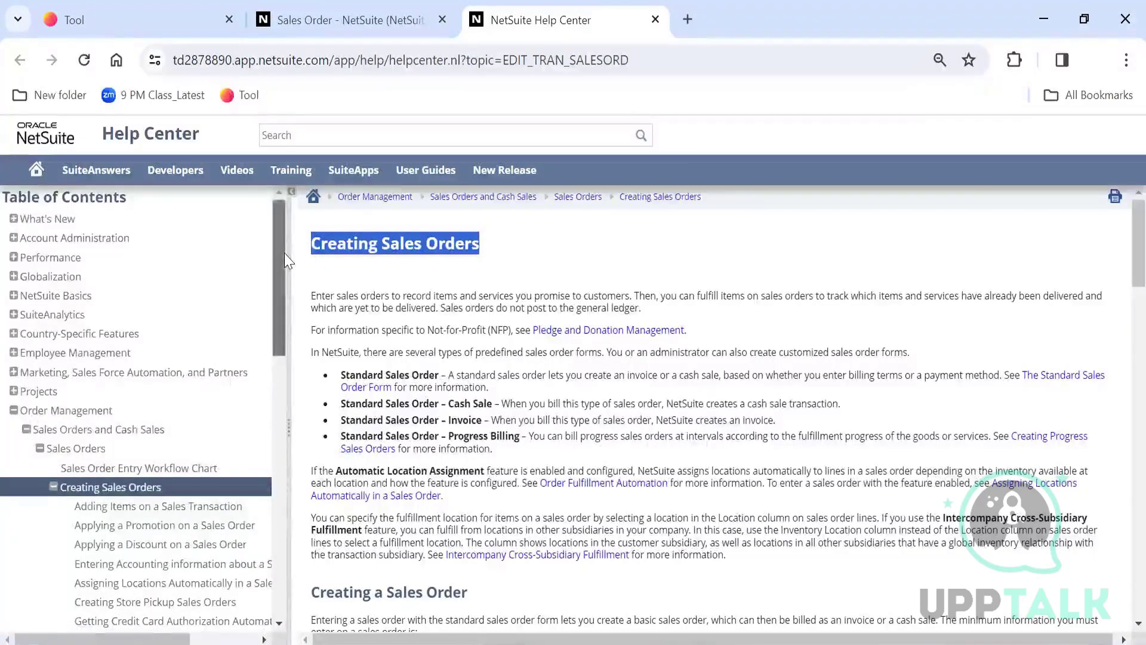
drag(284, 253, 290, 397)
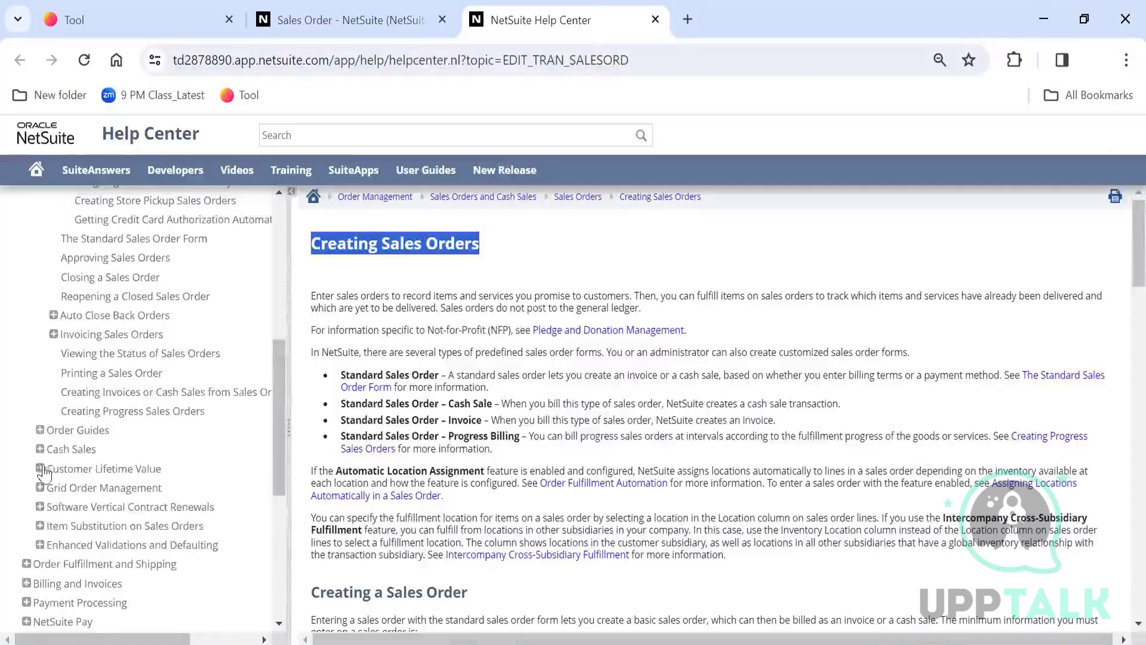
drag(279, 389, 261, 263)
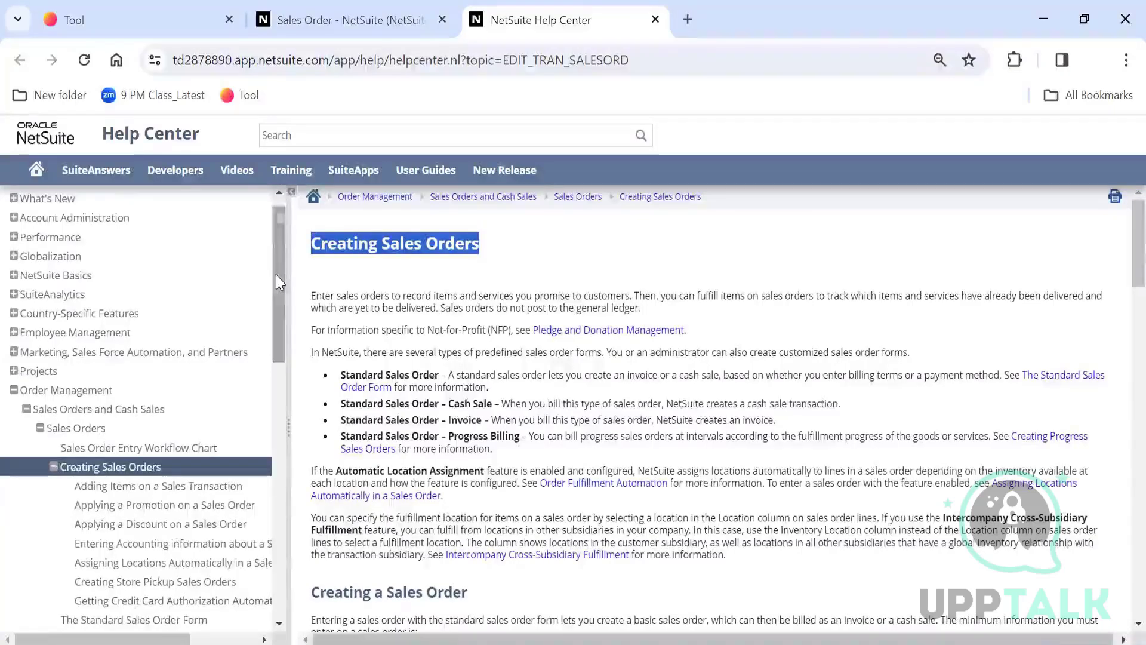
drag(276, 275, 269, 238)
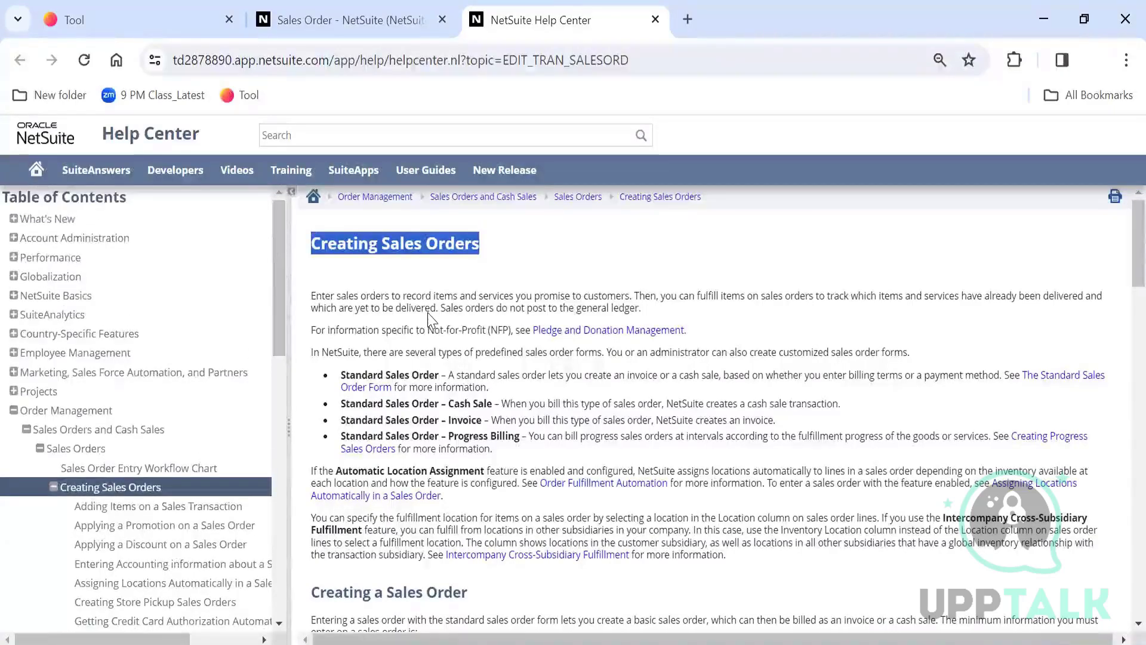
Switch back to the sales order form and go to SuiteAnswers from there
click(350, 19)
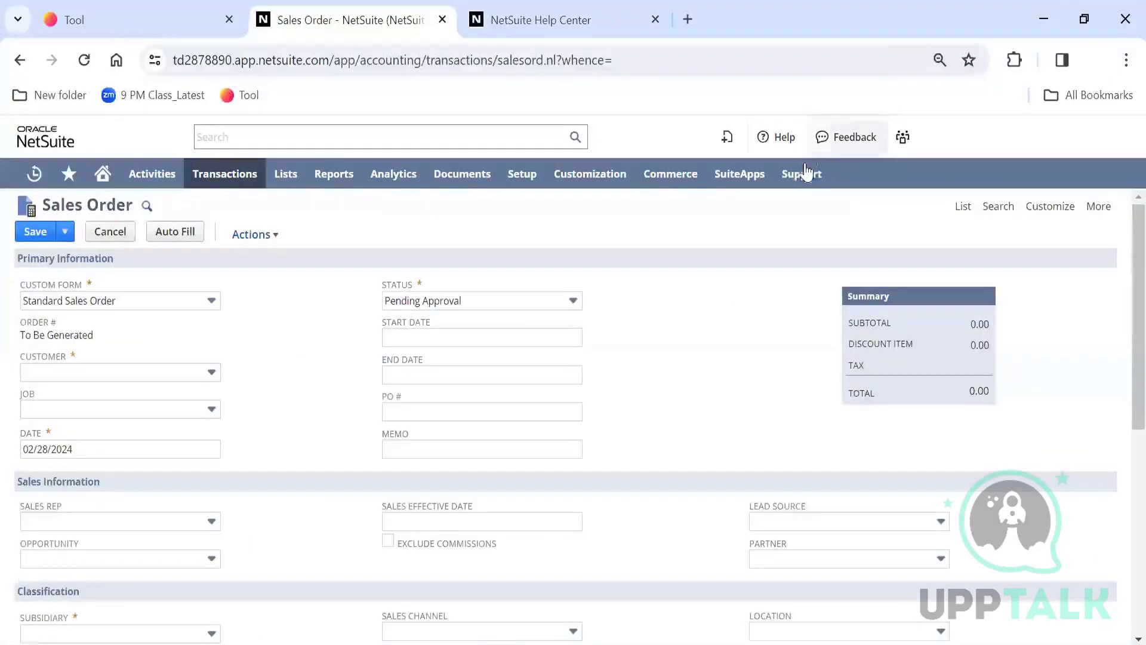
mouse_move(803, 175)
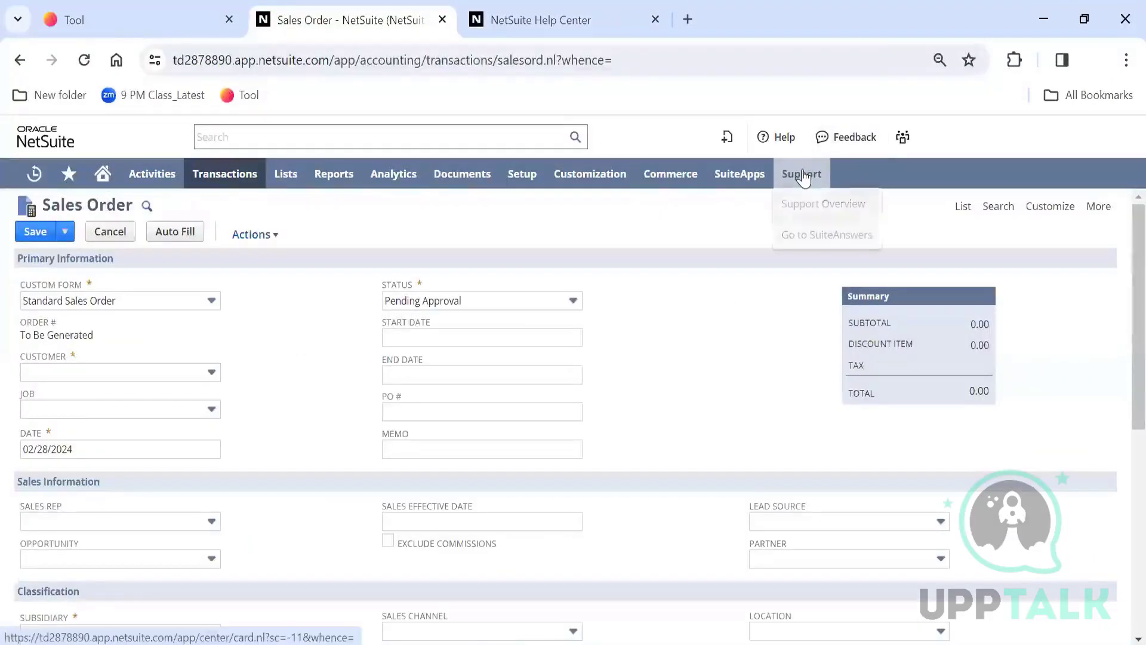
click(820, 234)
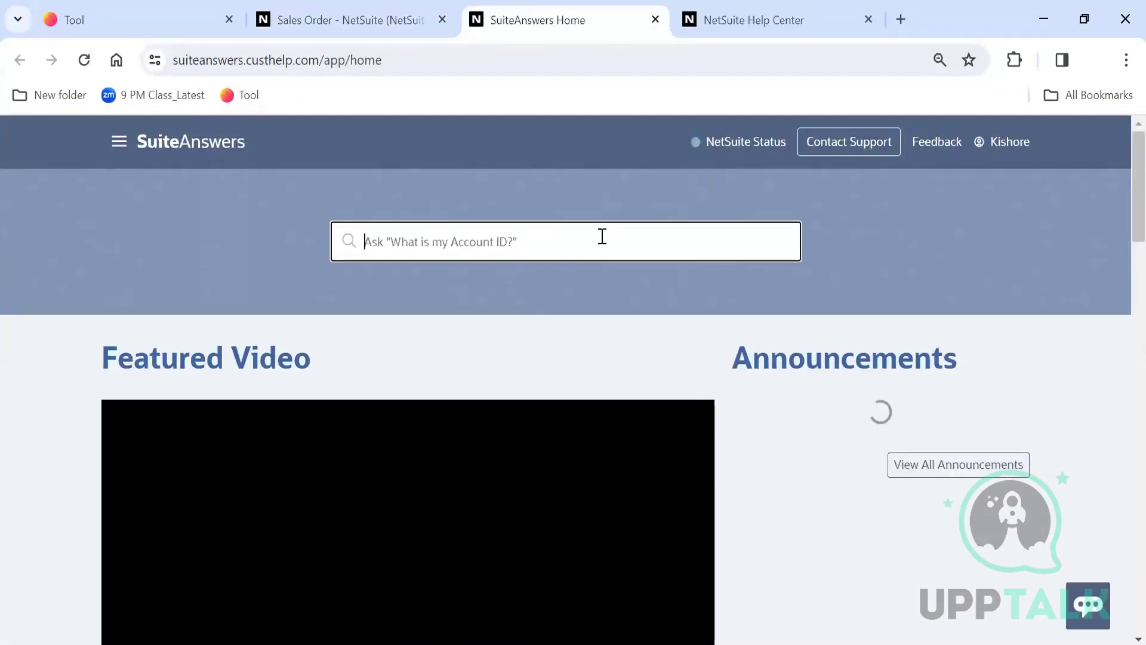
Search SuiteAnswers for "how to enter work order" and look through the listed articles
text(how to enter )
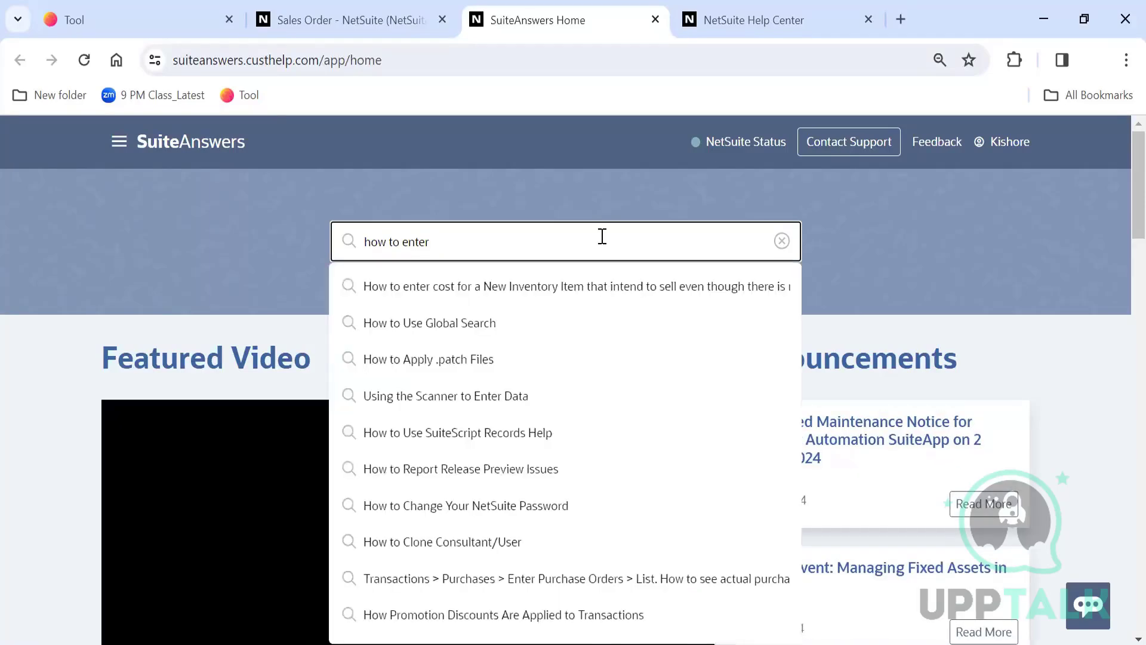
text(work order)
key(Return)
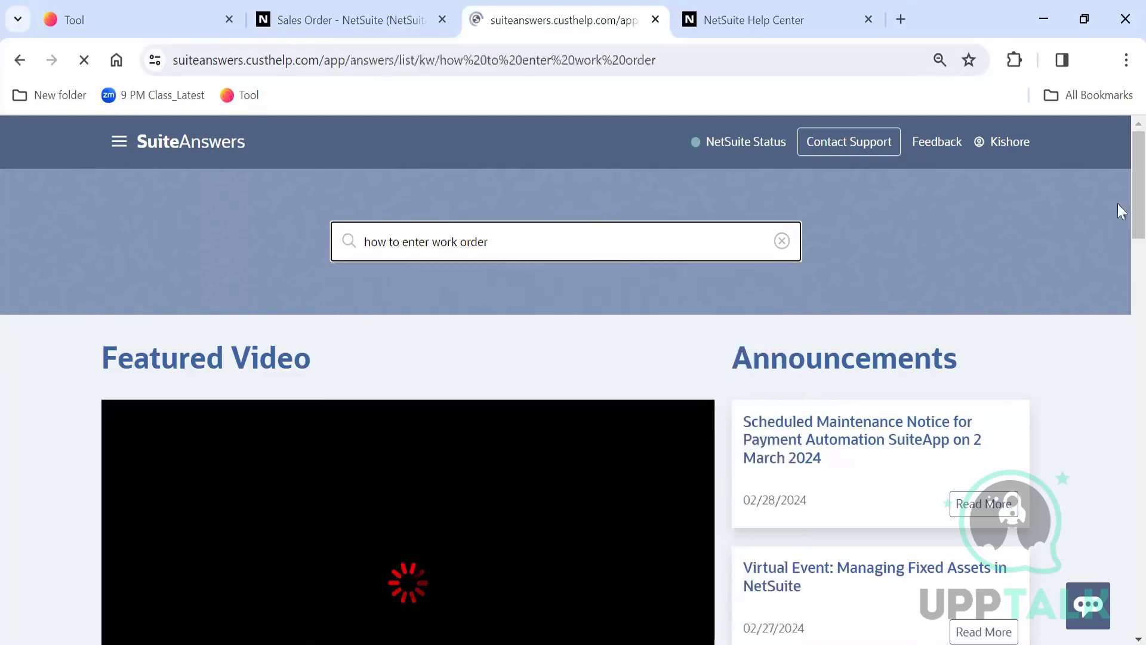
scroll(1118, 214, down, 2)
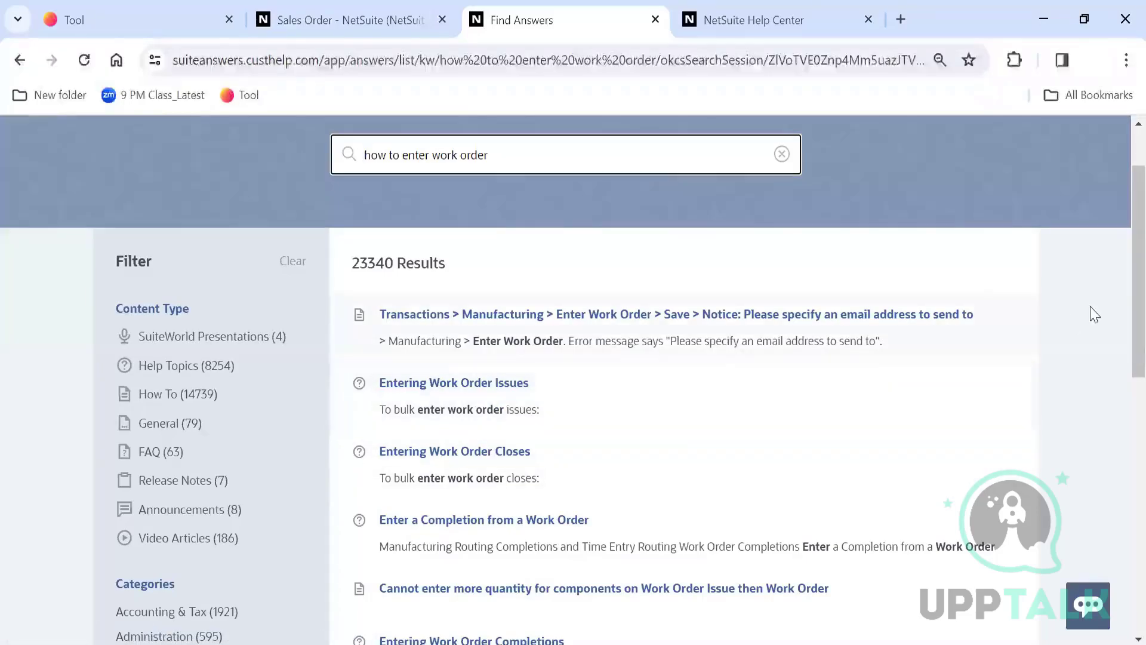
scroll(1118, 332, down, 3)
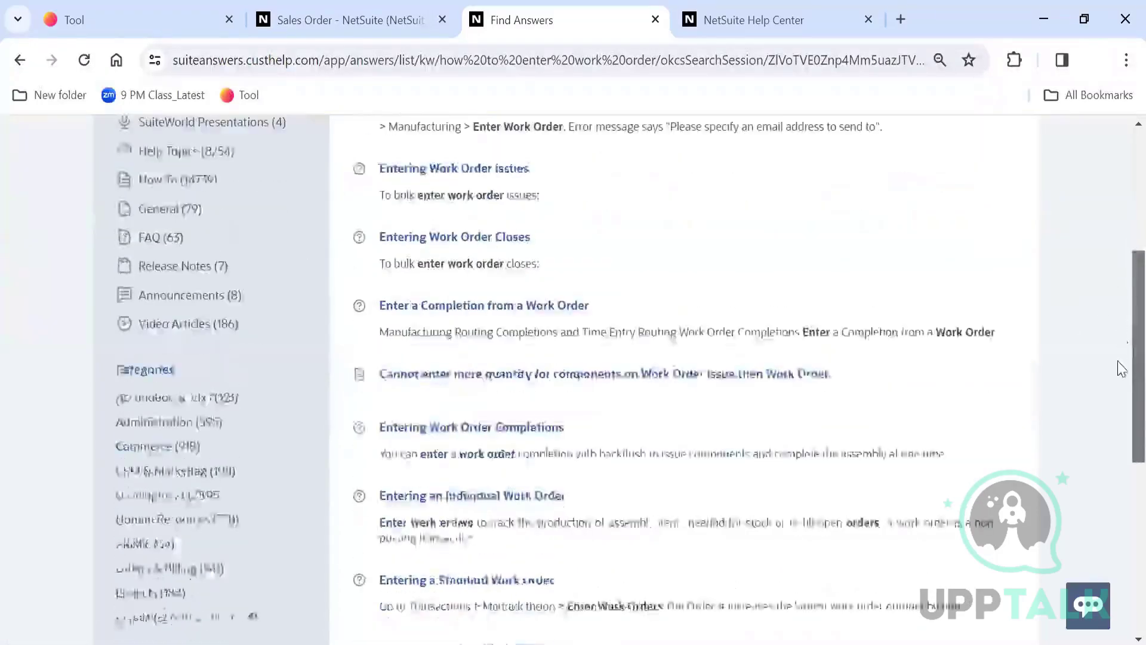
scroll(1121, 239, up, 2)
scroll(1120, 239, up, 2)
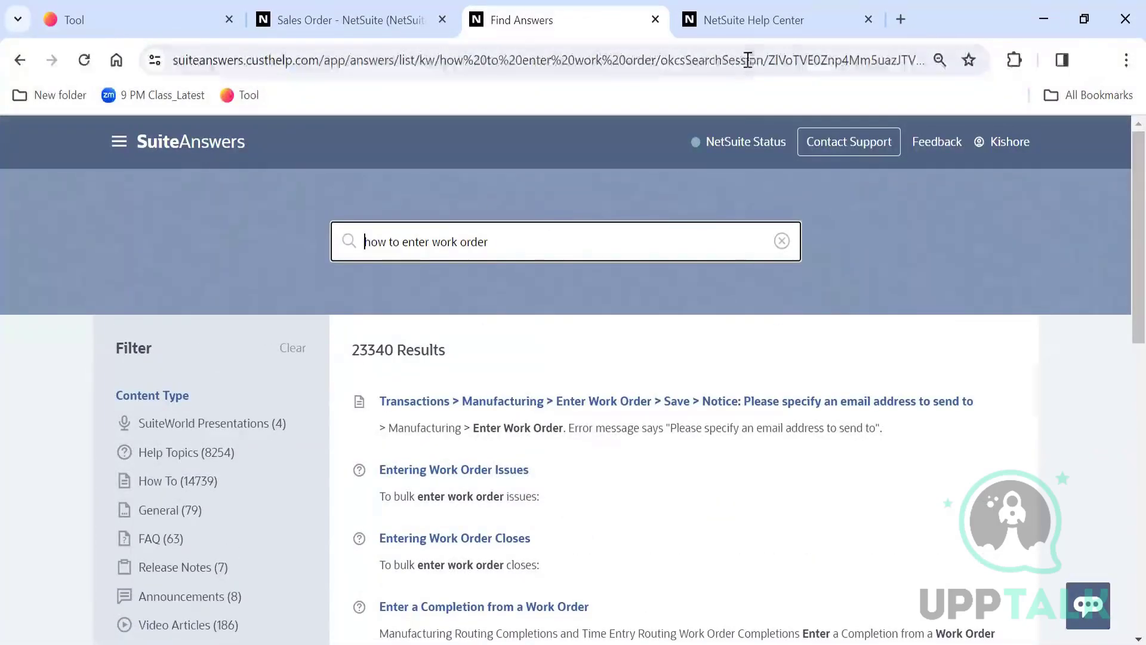
Open SuiteAnswers from the Help Center as well, and close both SuiteAnswers pages
click(754, 33)
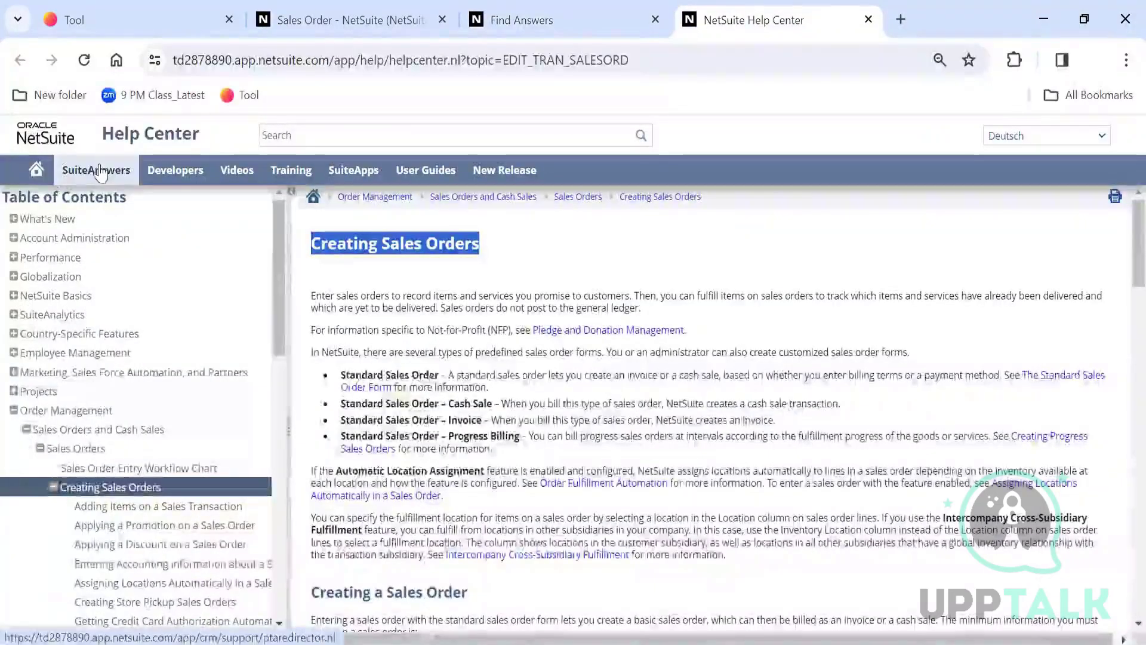
click(98, 173)
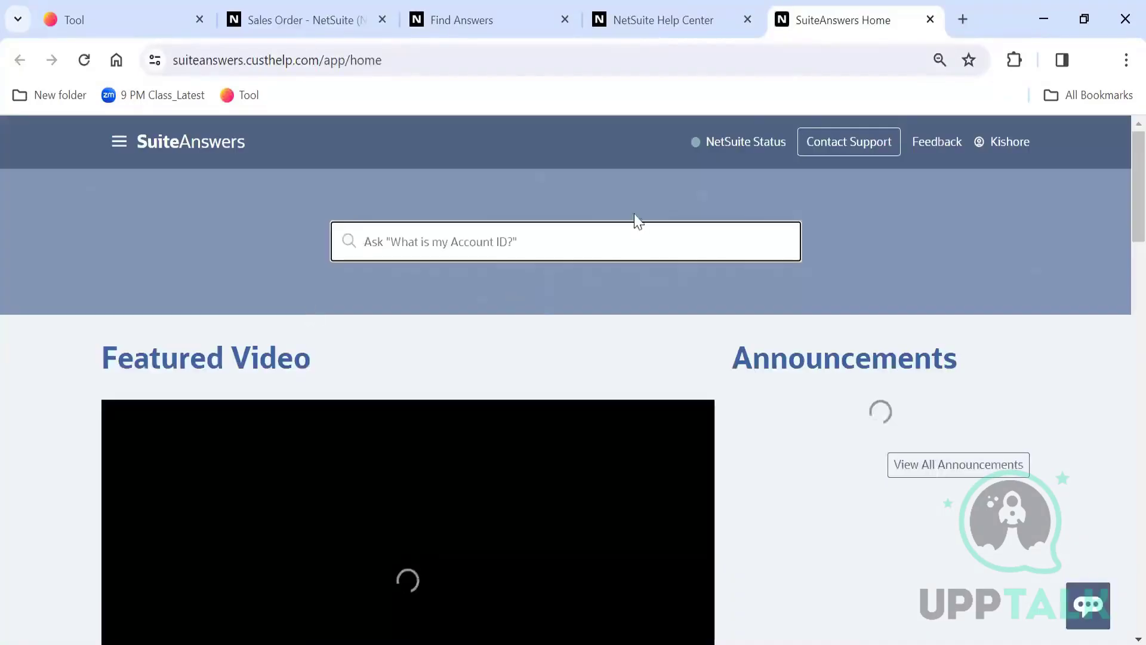
click(929, 20)
click(579, 23)
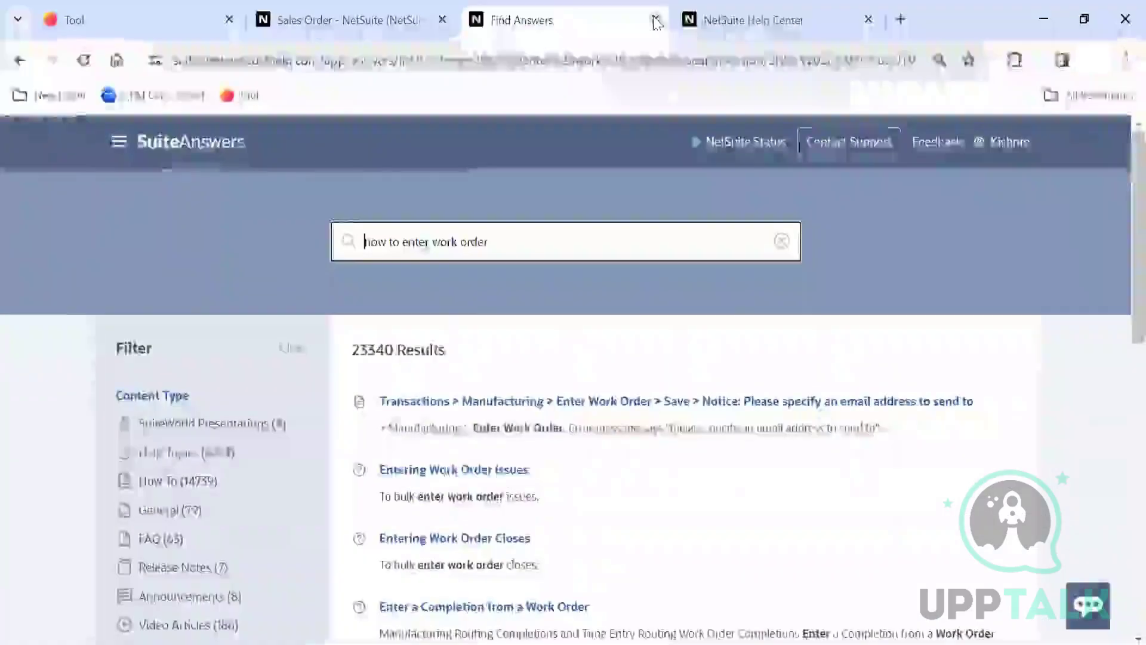
click(656, 21)
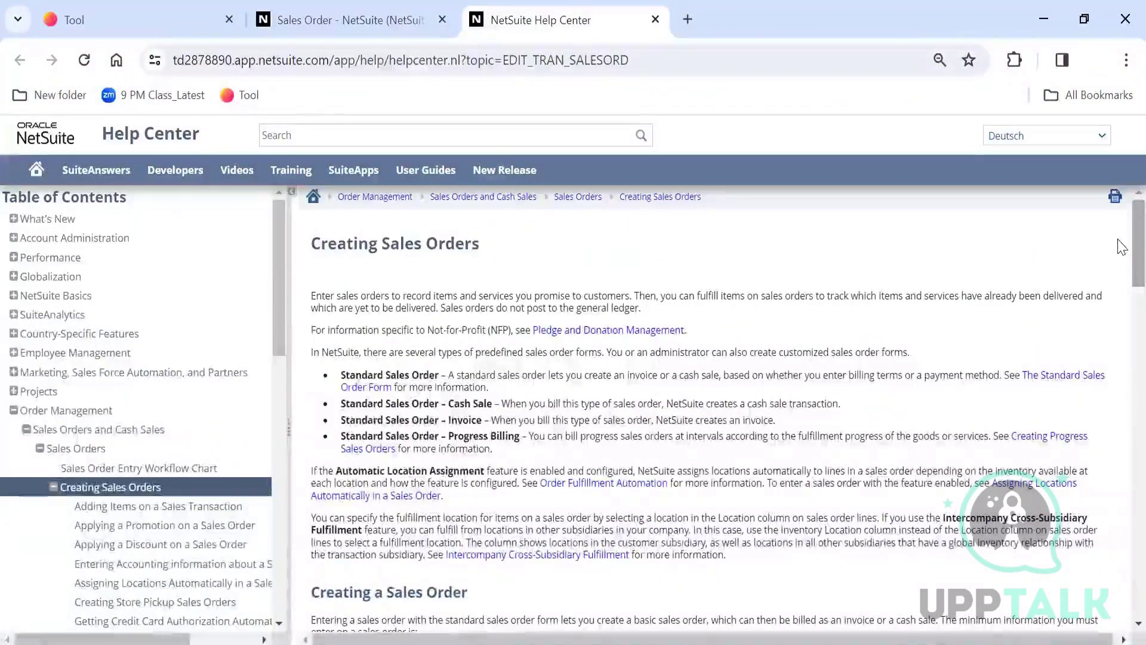
Browse the Help Center's NetSuite Basics videos and open the "2FA Setup for Users" video
click(244, 174)
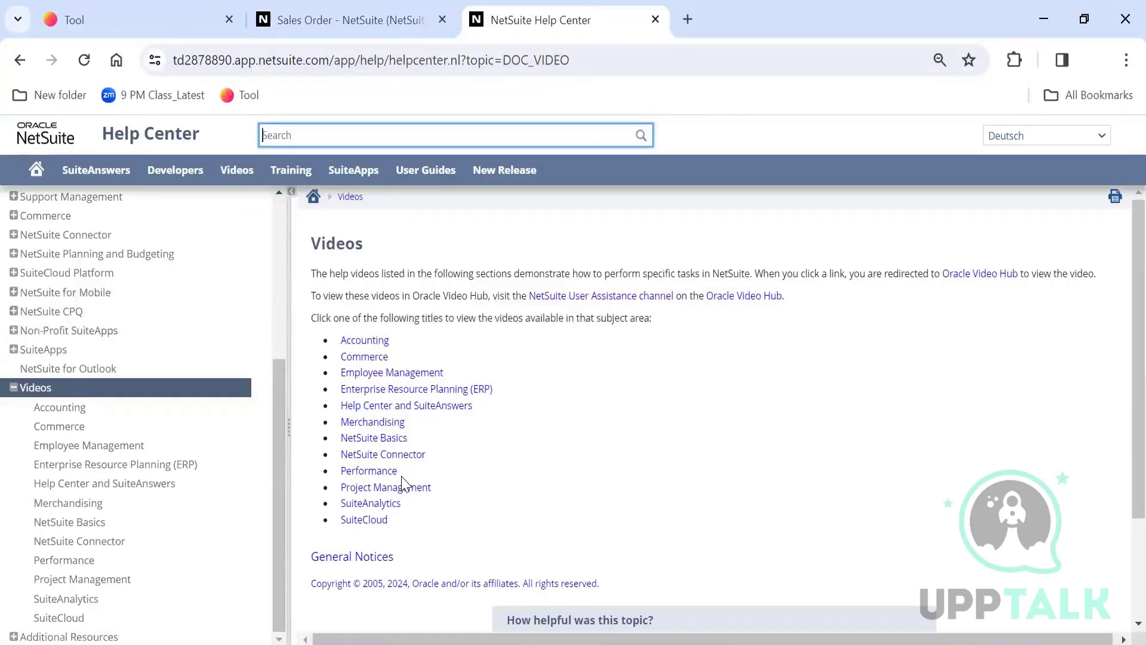
click(392, 443)
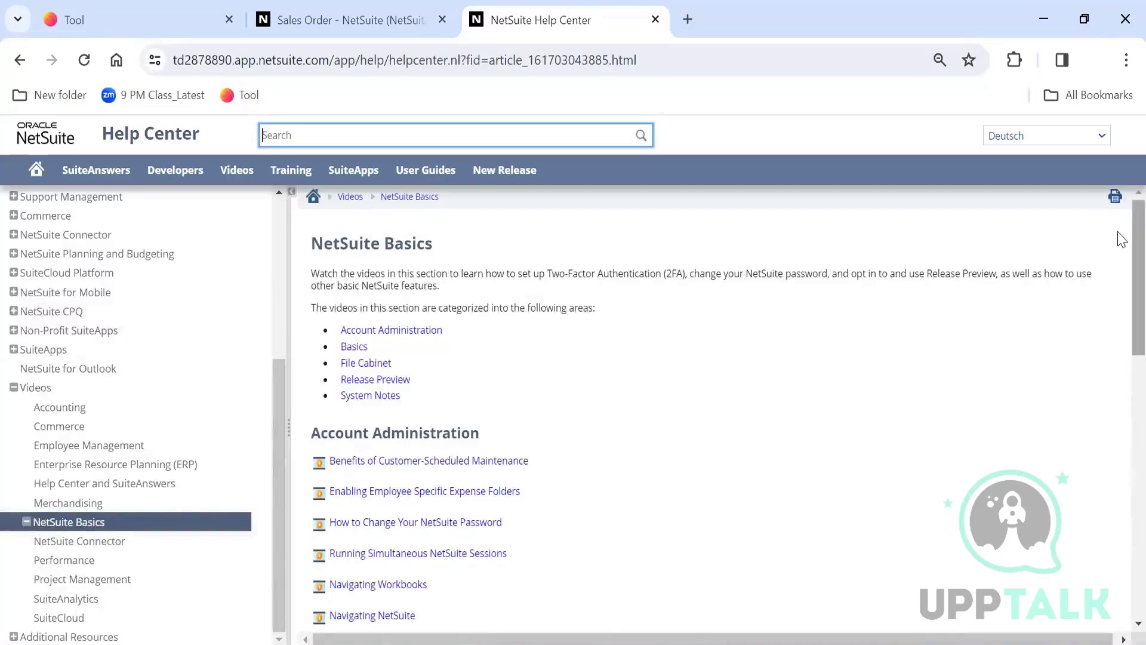
scroll(1119, 262, down, 2)
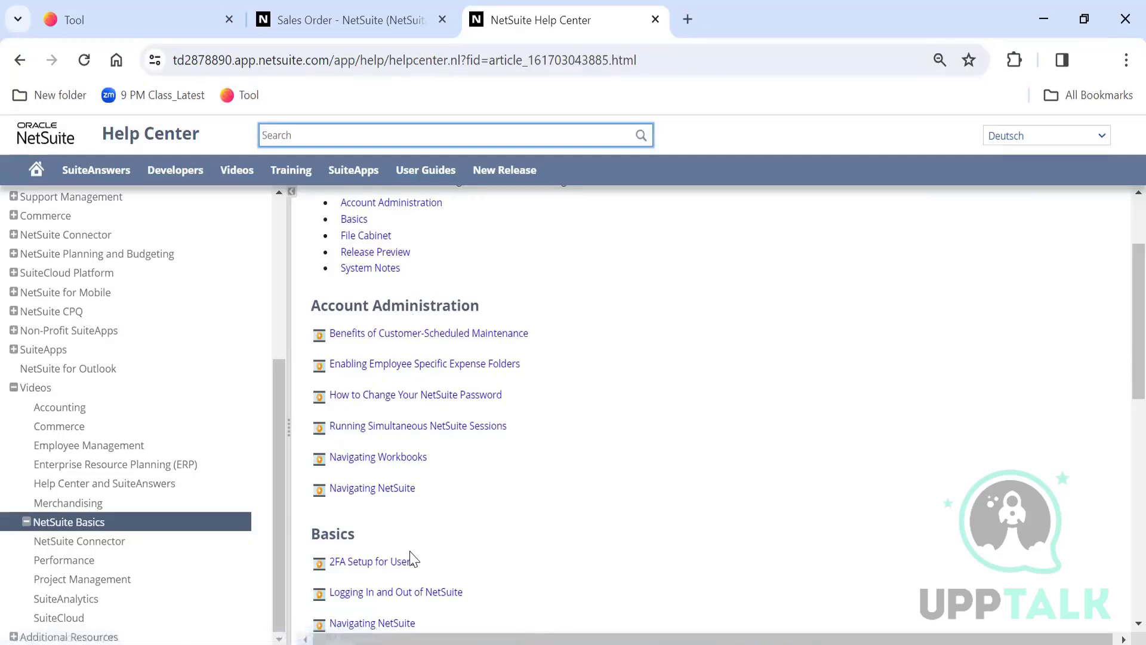
click(390, 563)
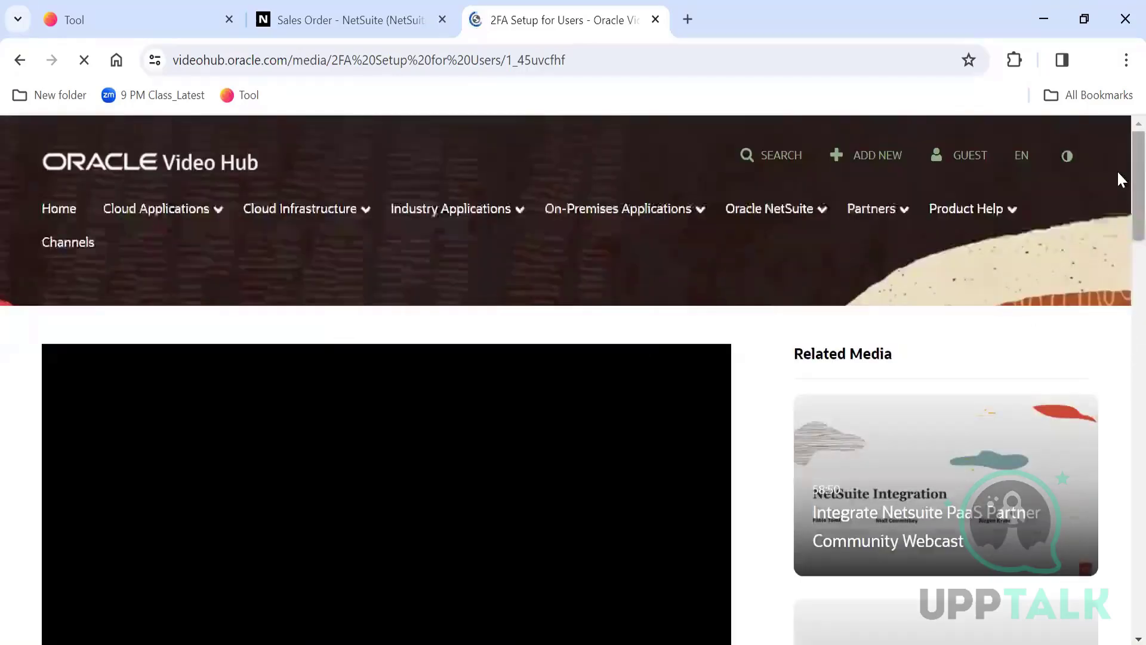
Play the start of the 2FA Setup for Users video, dismiss the live caption, pause playback, and close the video page
scroll(1117, 221, down, 3)
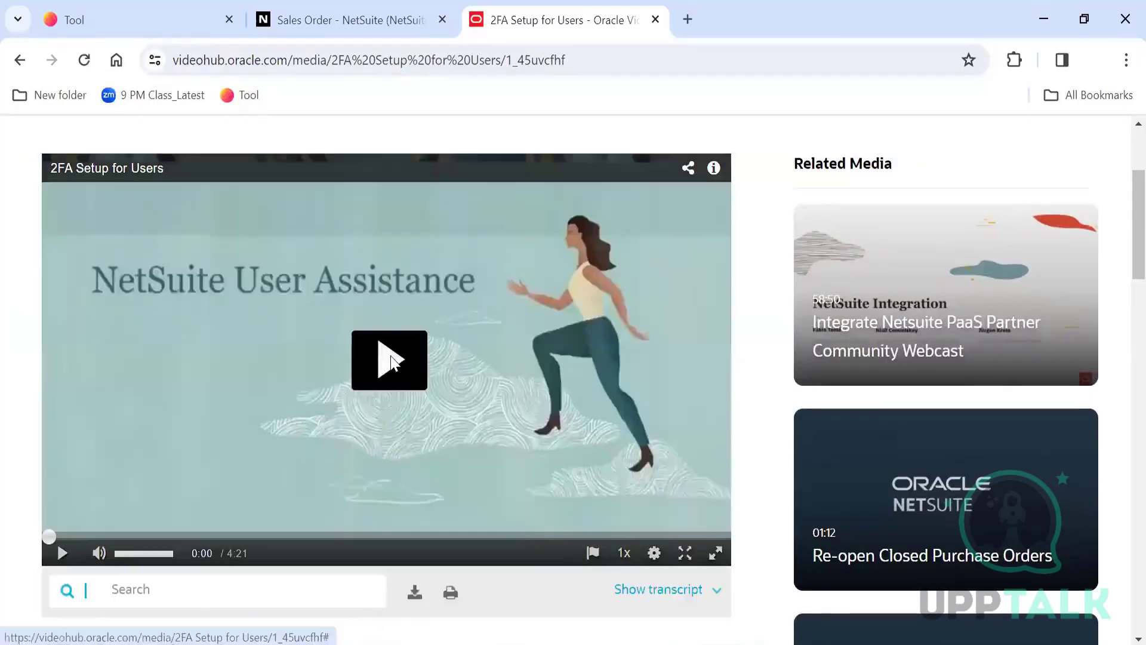
click(391, 361)
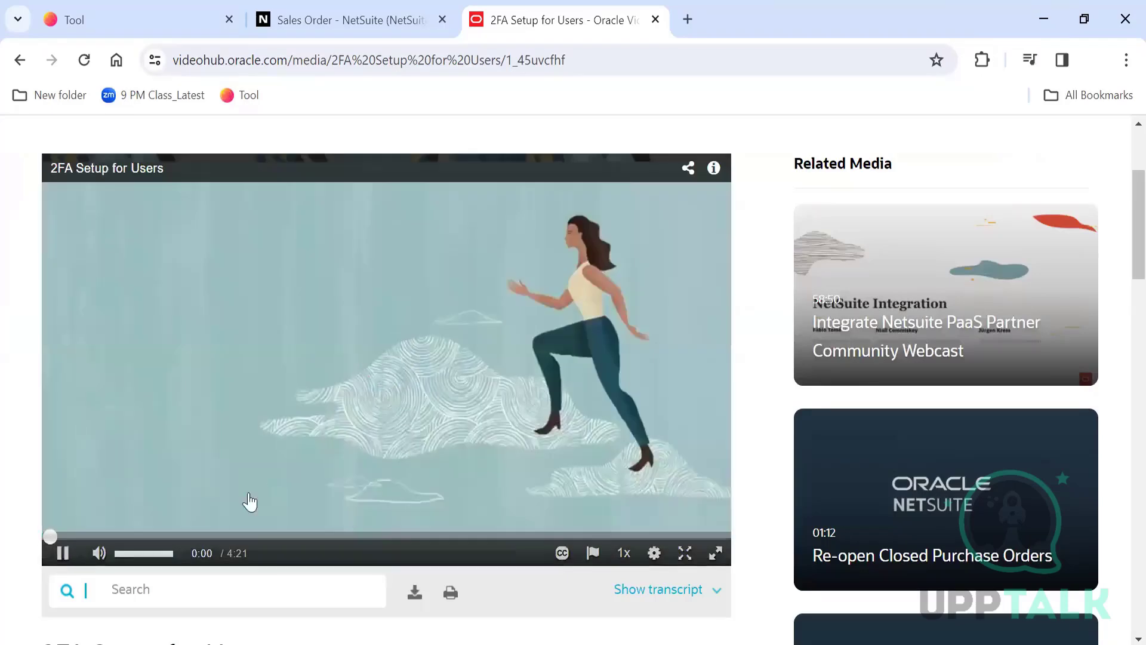
mouse_move(410, 375)
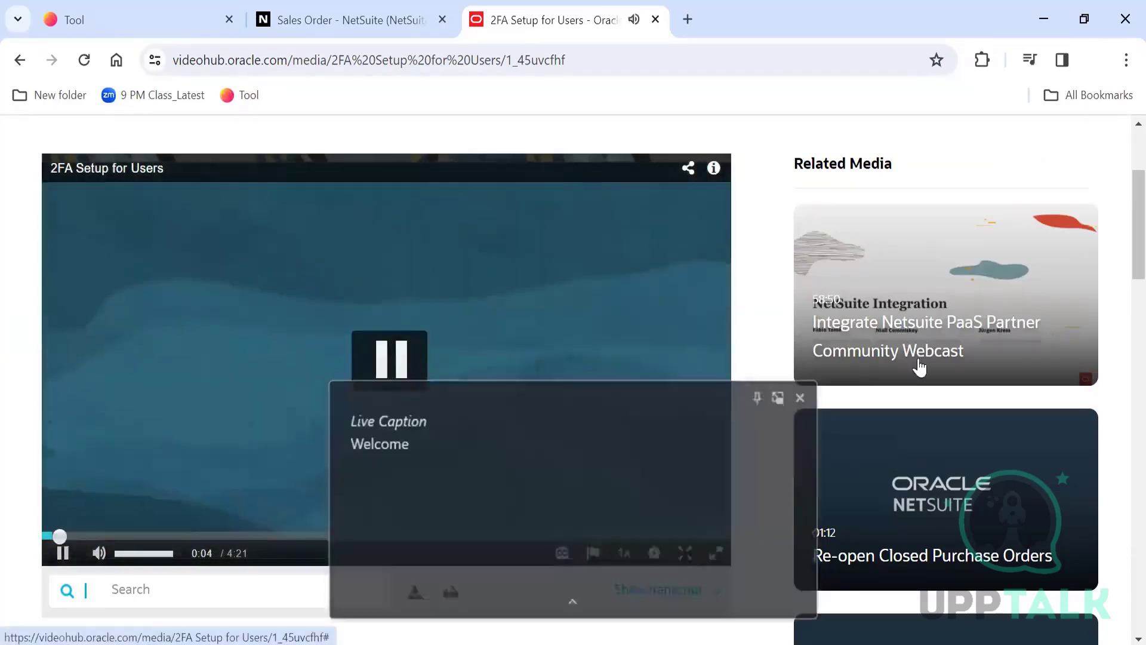
click(800, 397)
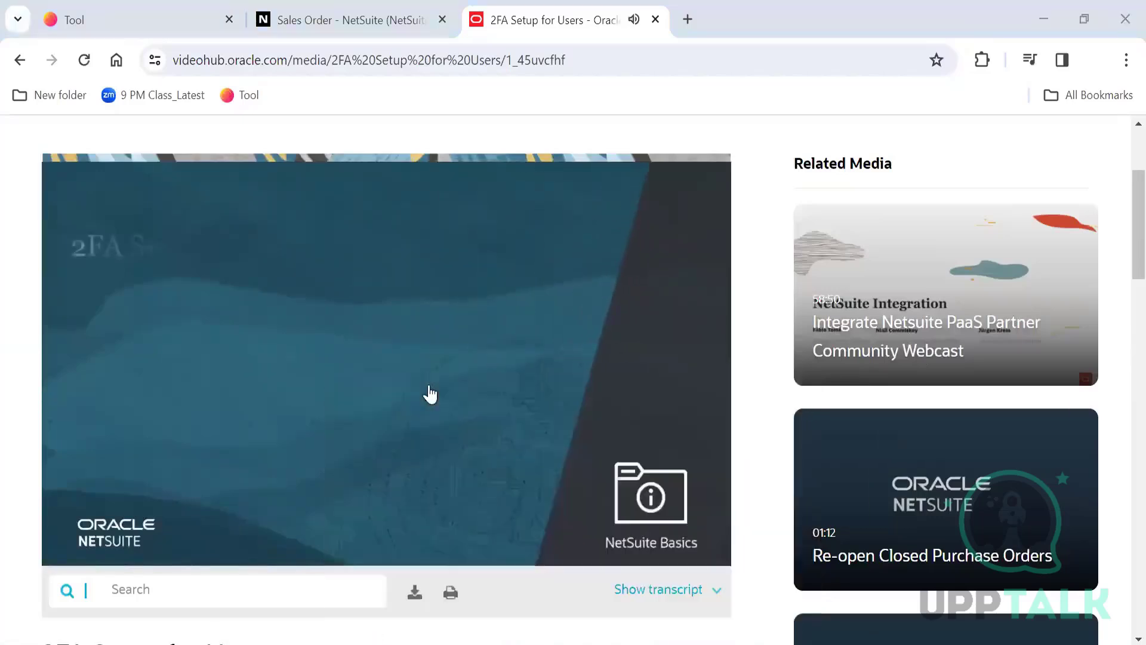
click(417, 379)
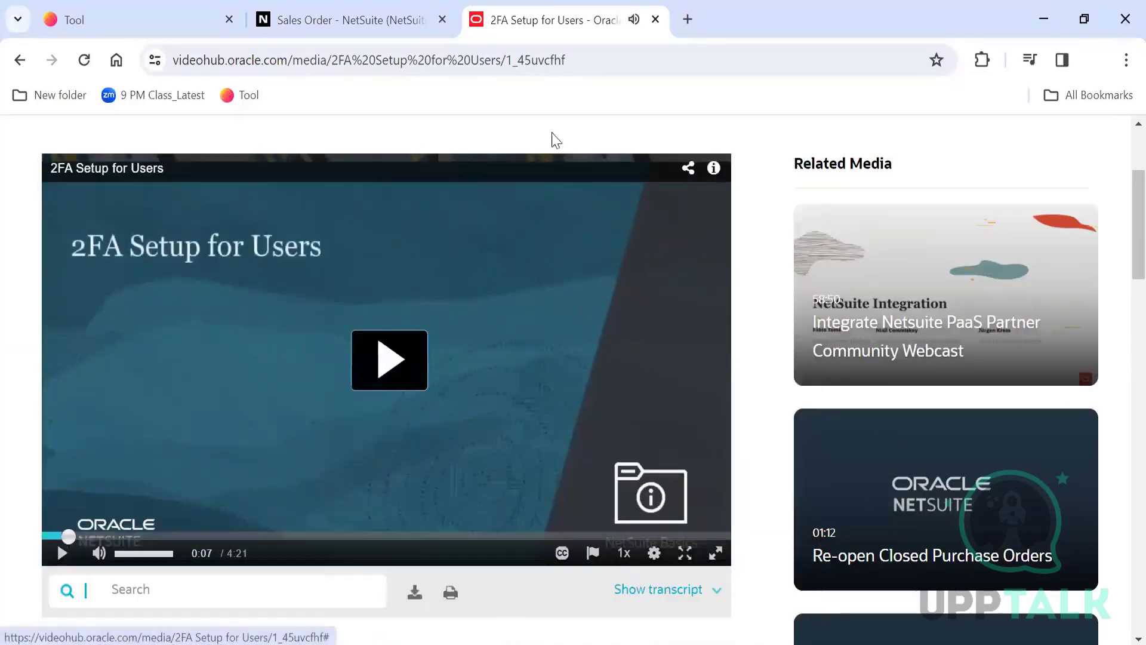
click(655, 19)
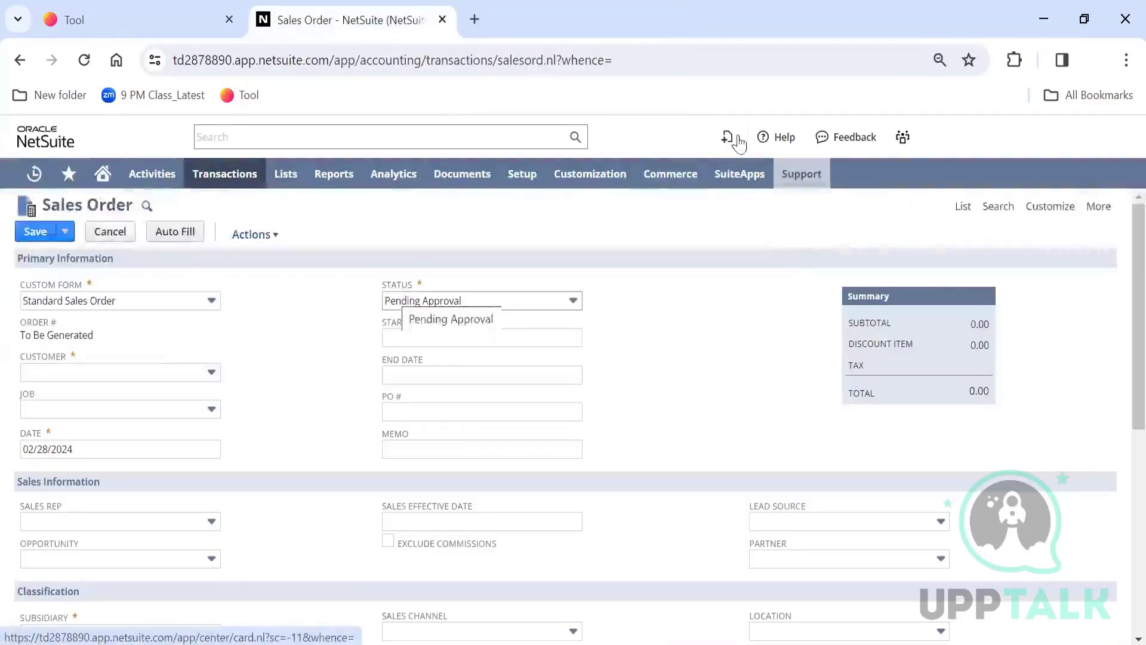
Reopen the Help Center from the sales order form and open the Electronic Bank Payments PDF from the User Guides
click(776, 136)
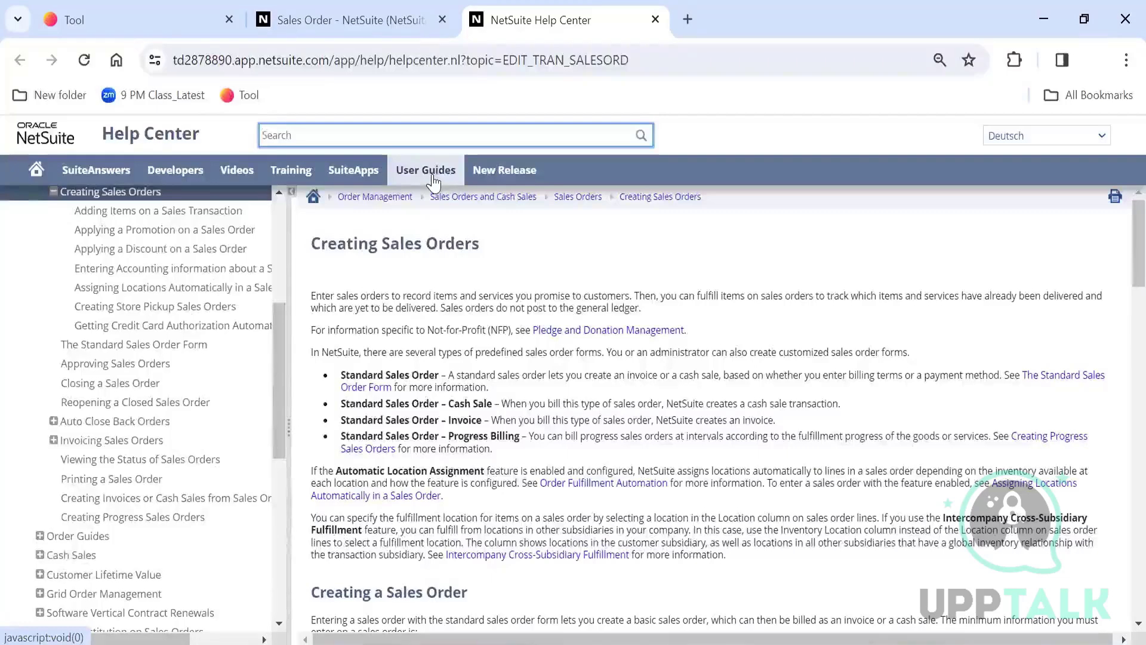
click(426, 173)
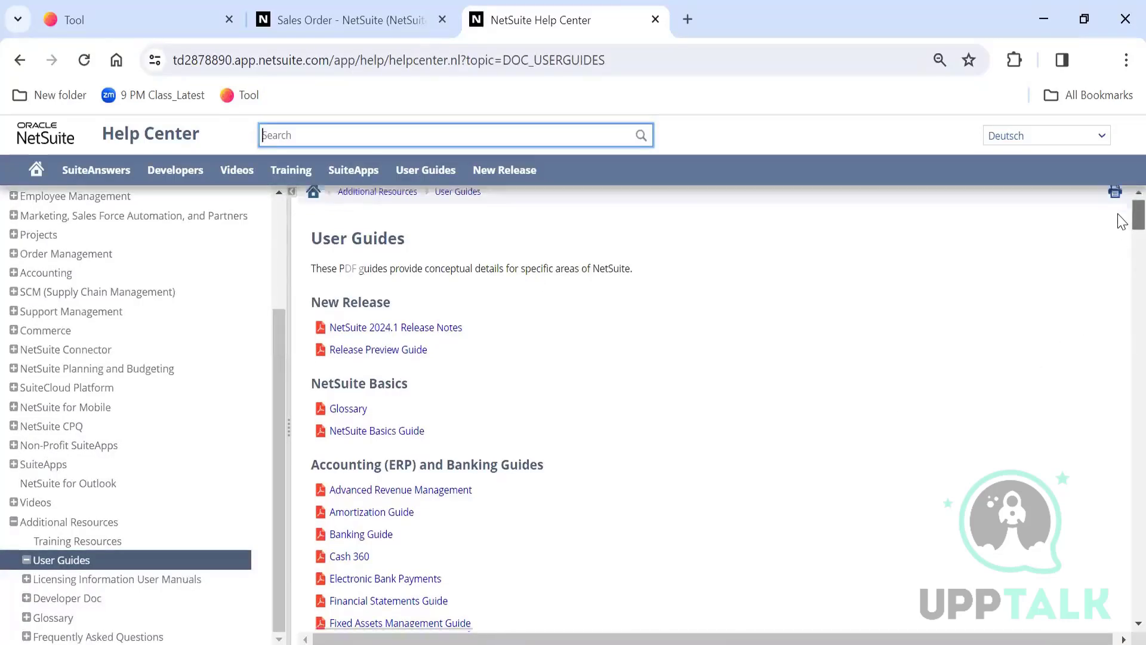
scroll(1122, 224, down, 2)
scroll(1121, 230, down, 1)
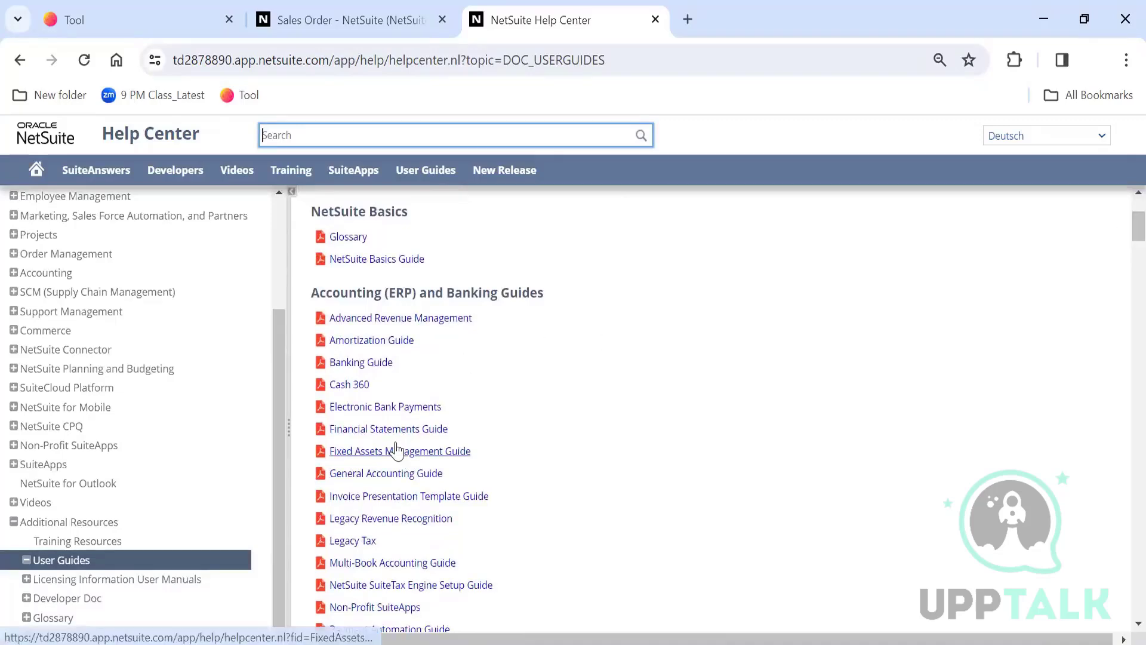
click(393, 412)
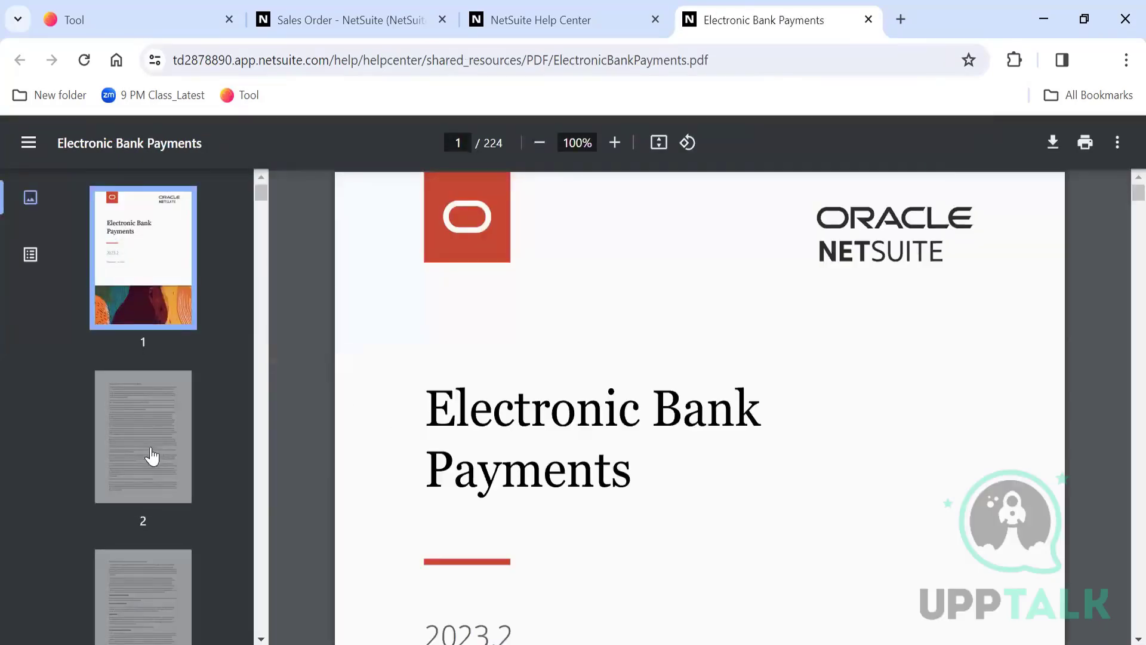
Page through the Electronic Bank Payments guide, from its opening pages and table of contents to the introduction on page 8
click(134, 467)
key(Down)
key(Down)
key(Down)
key(Down)
key(Down)
key(Down)
key(Down)
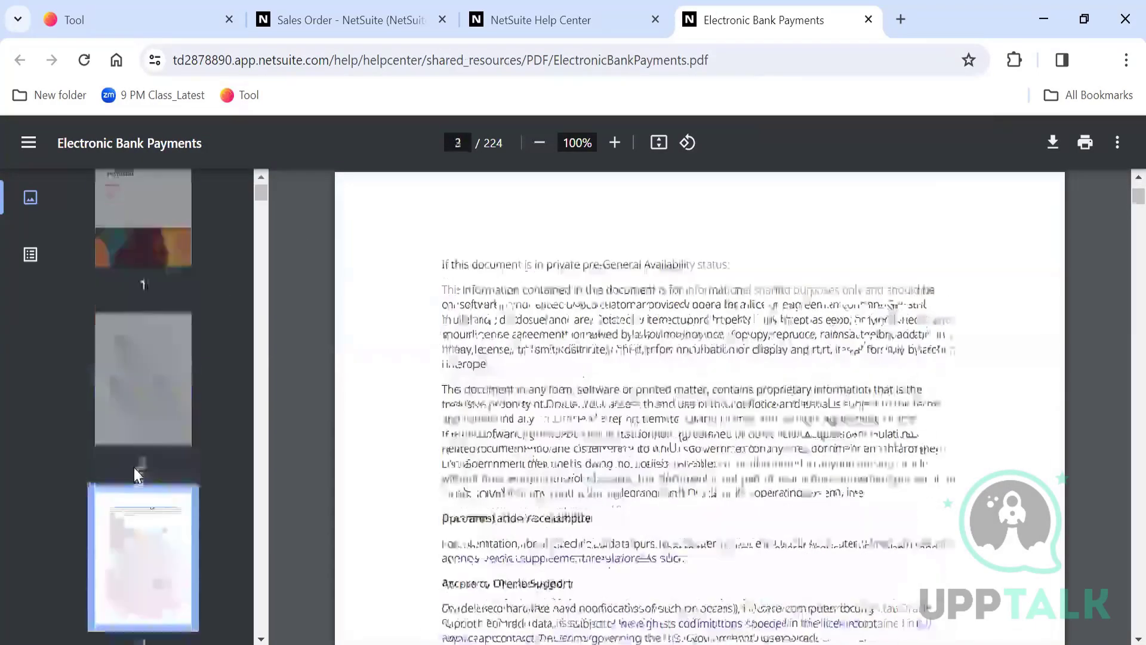
key(Up)
key(Up)
key(Up)
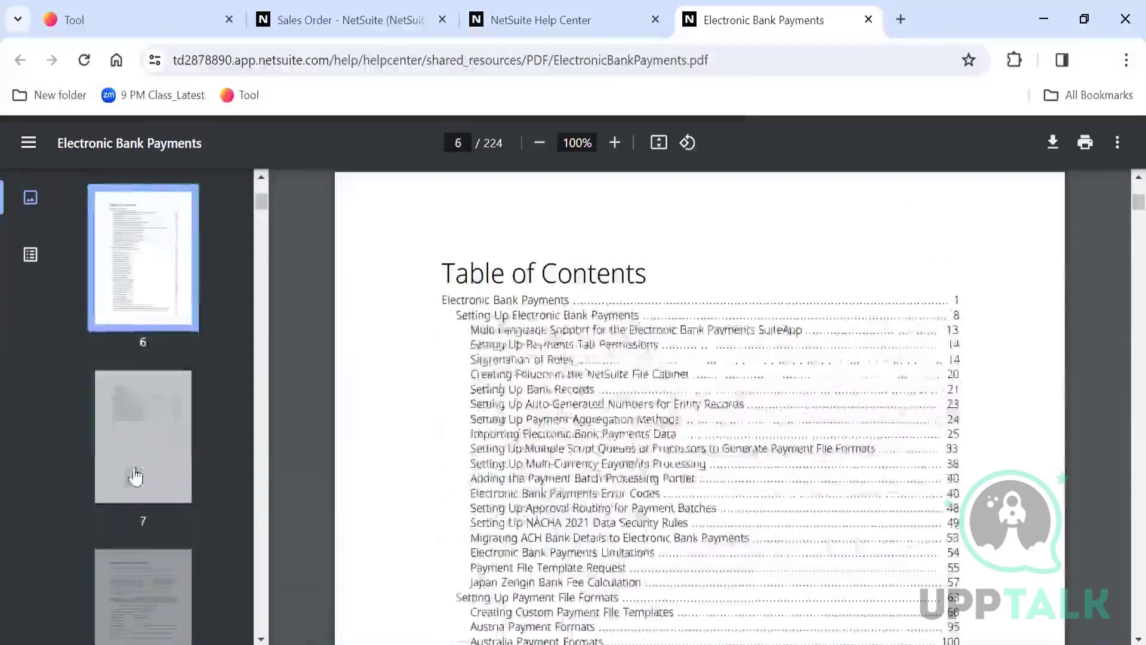
key(Down)
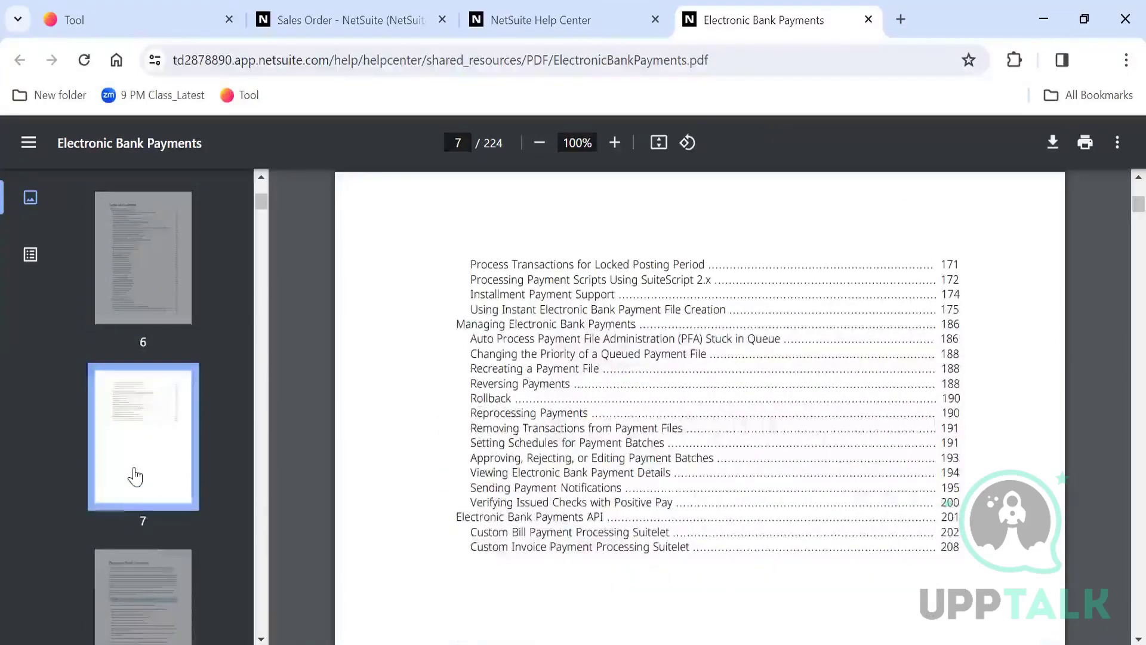
key(Down)
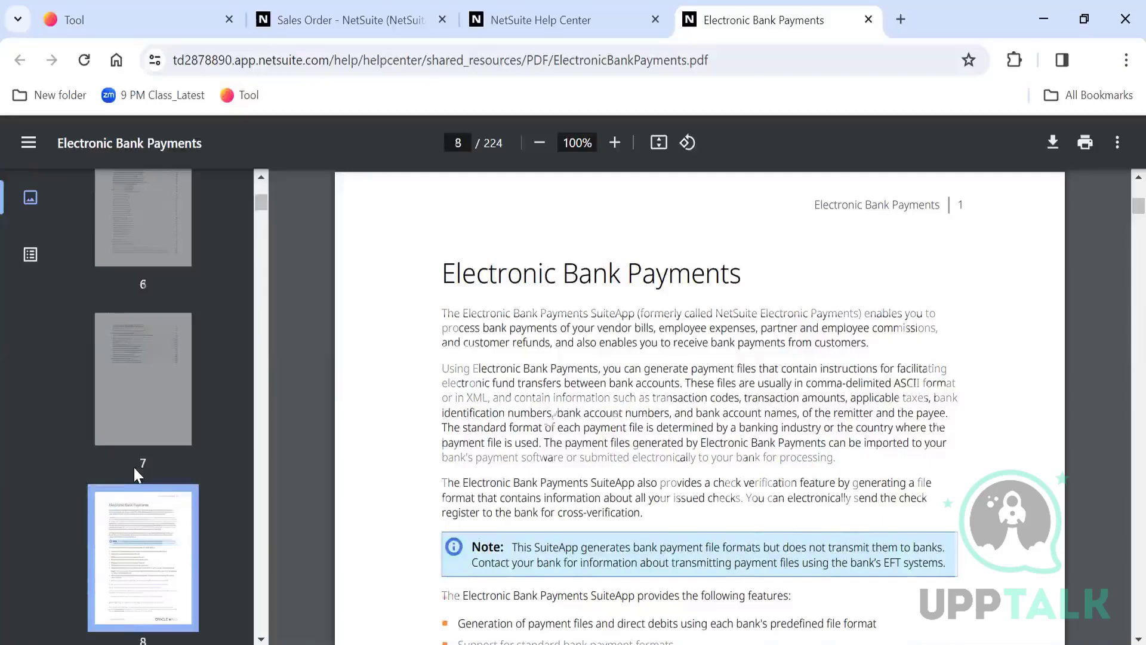
Page through the Electronic Bank Payments guide from page 8 to page 46, passing the country formats, permissions and setup sections
key(Right)
key(Right)
key(Right)
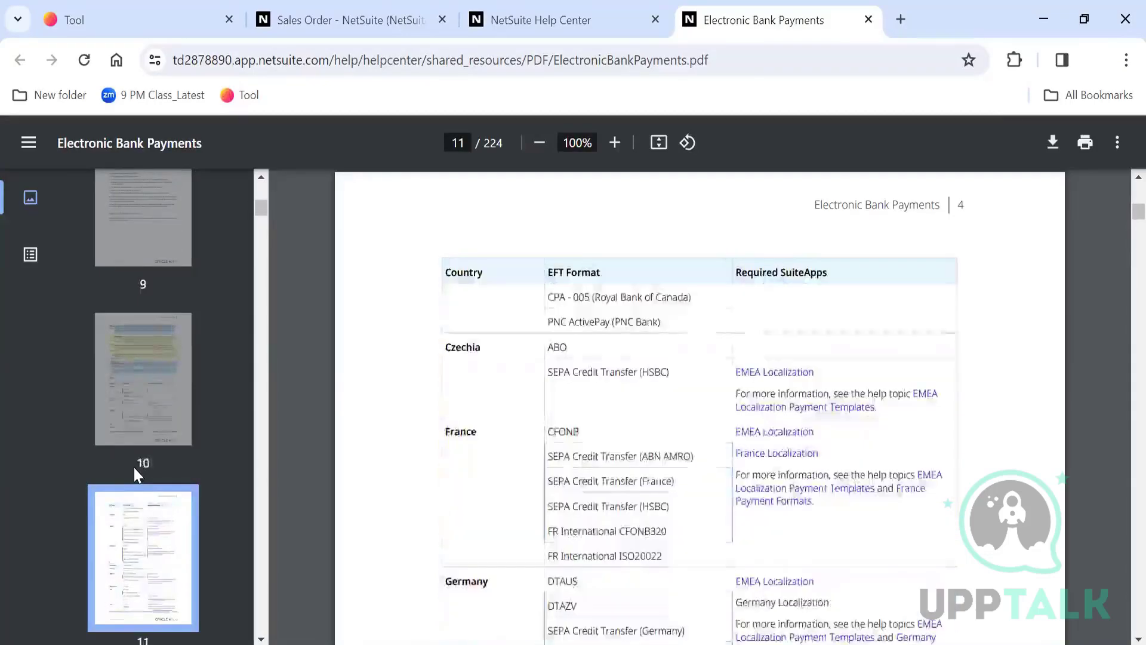
key(Right)
key(Right)
key(Right)
key(Right)
key(Right)
key(Right)
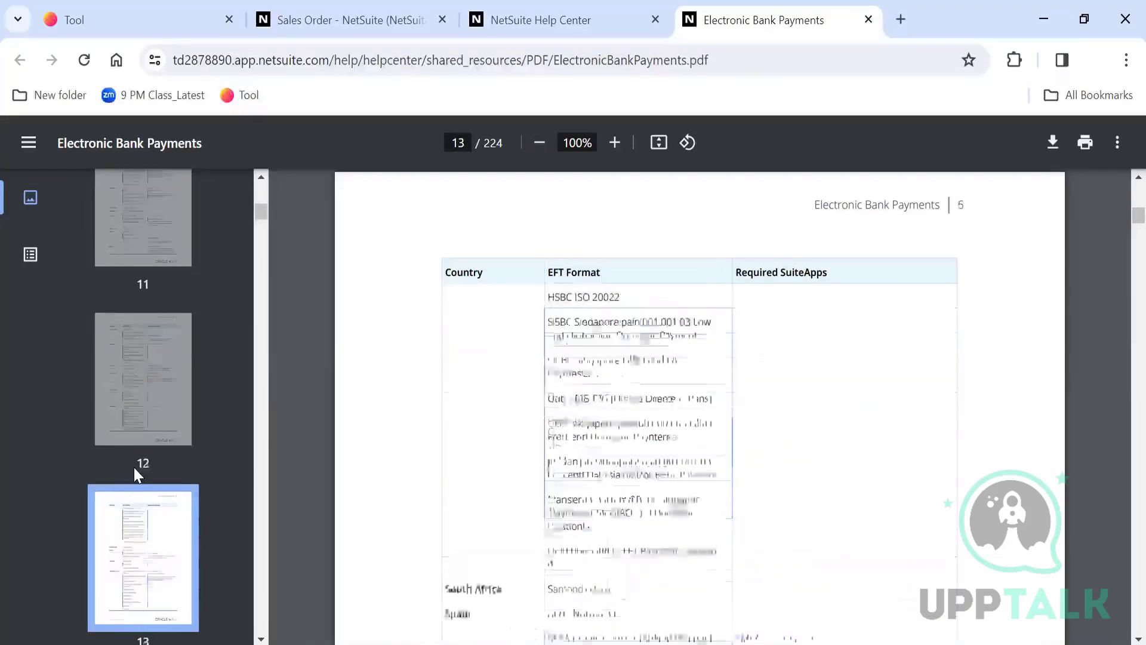
key(Right)
key(Right)
key(Right)
key(Right)
key(Right)
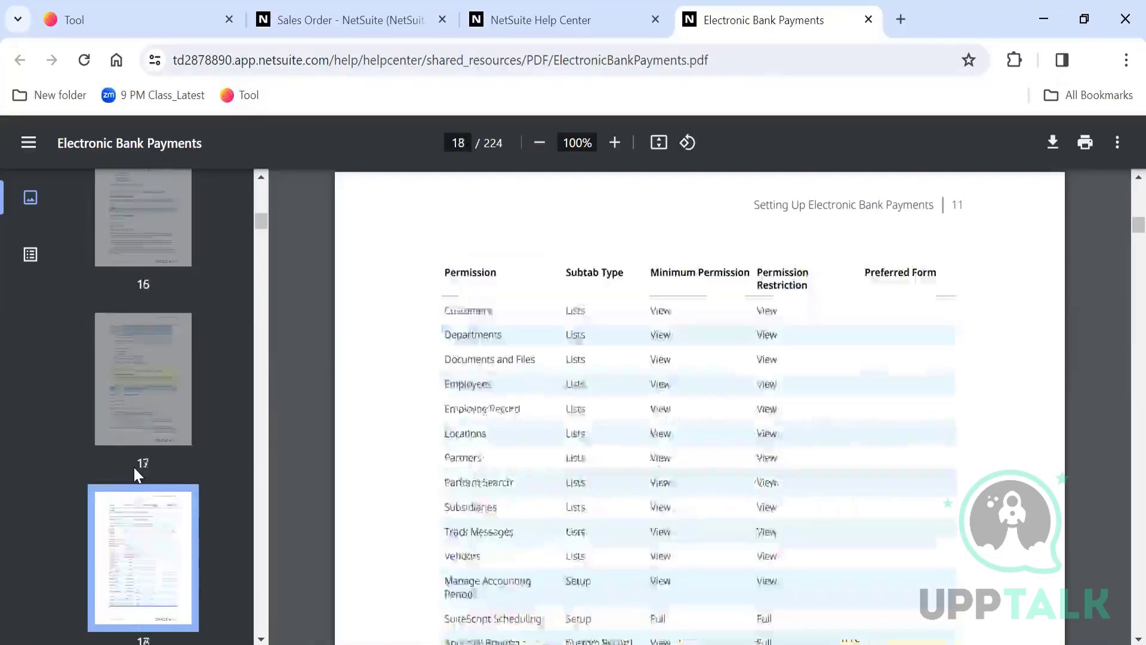
key(Right)
key(Right)
key(Right)
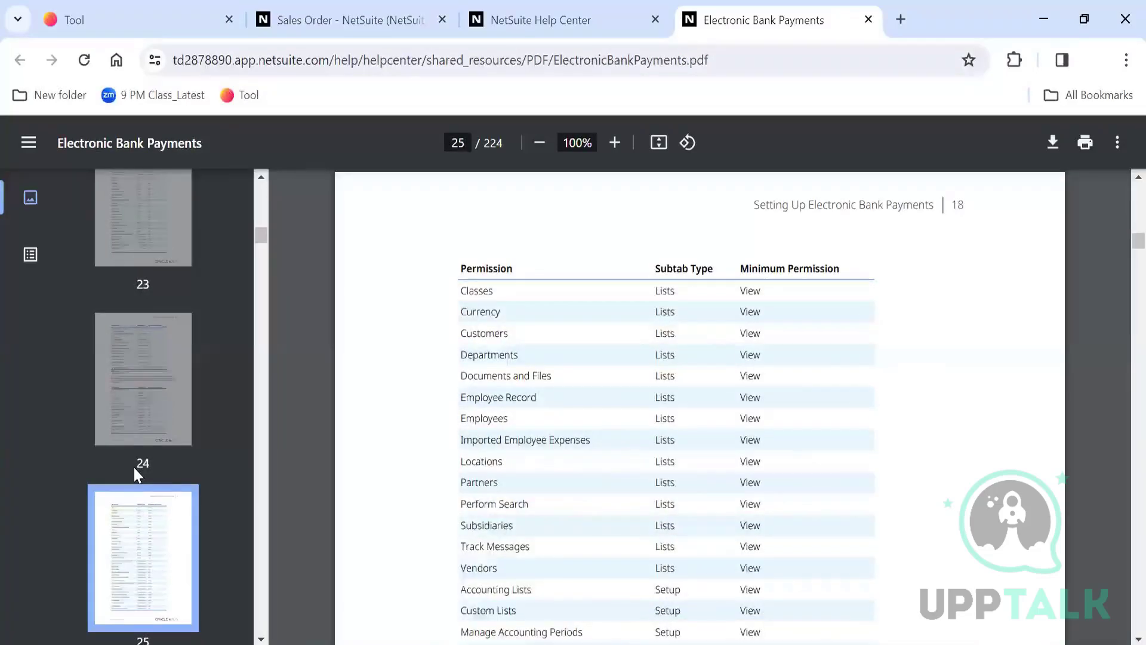
key(Right)
key(Right)
key(Right)
key(Right)
key(Right)
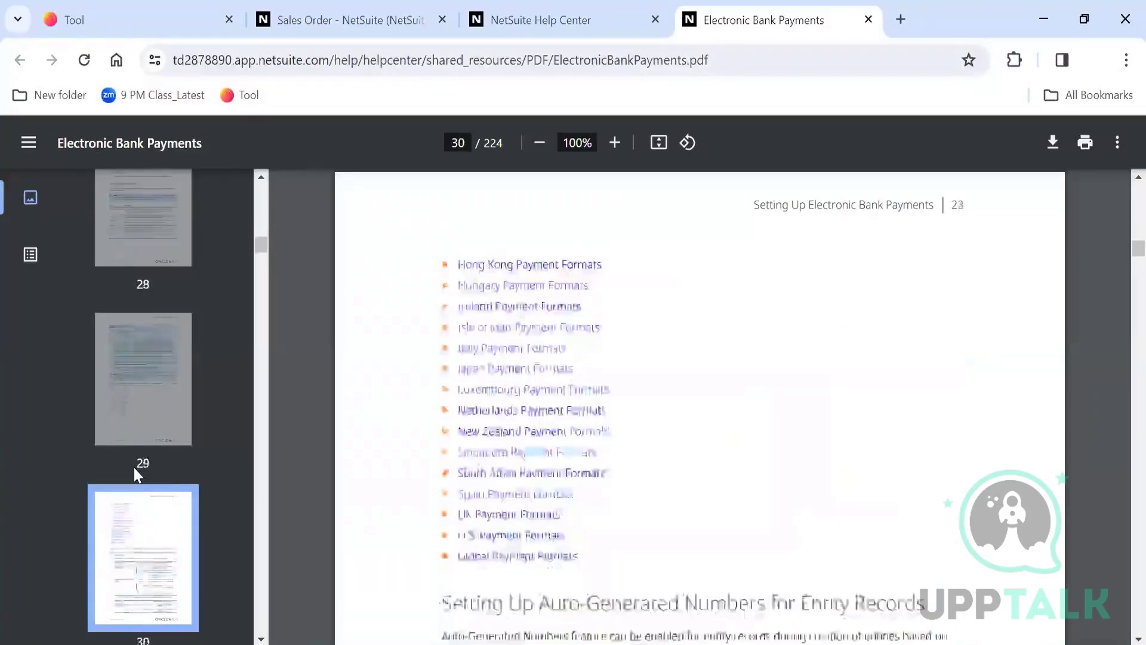
key(Right)
key(Right)
key(Left)
key(Left)
key(Right)
key(Right)
key(Right)
key(Right)
key(Right)
key(Right)
key(Right)
key(Right)
key(Right)
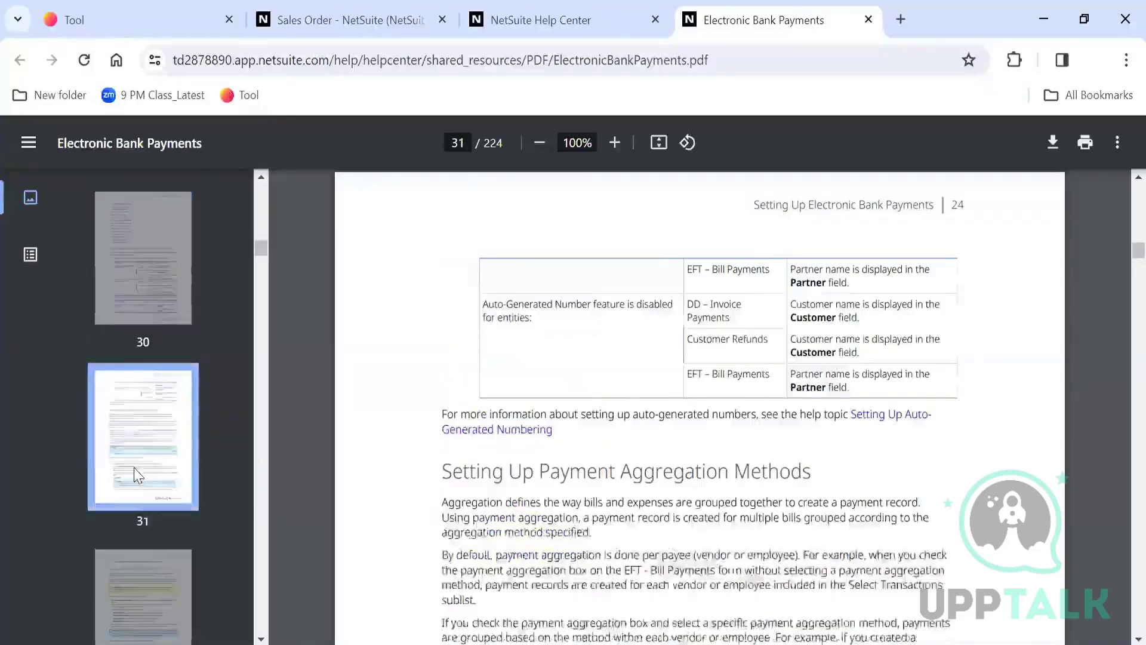
key(Right)
key(Right)
key(Right)
key(Right)
key(Right)
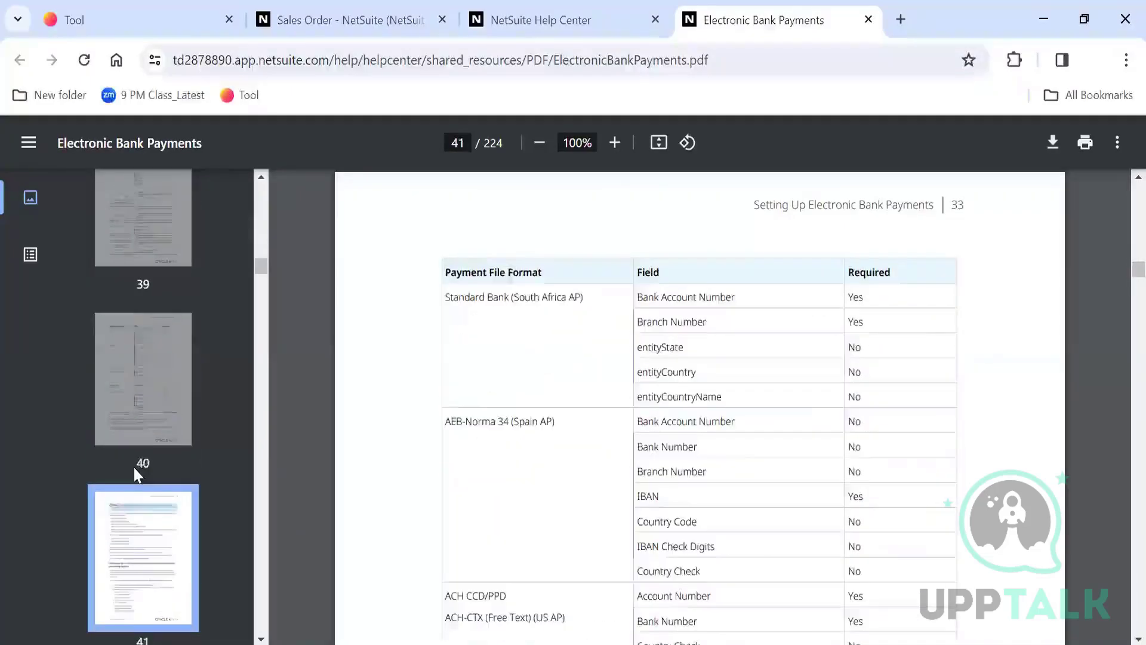
key(Right)
key(Right)
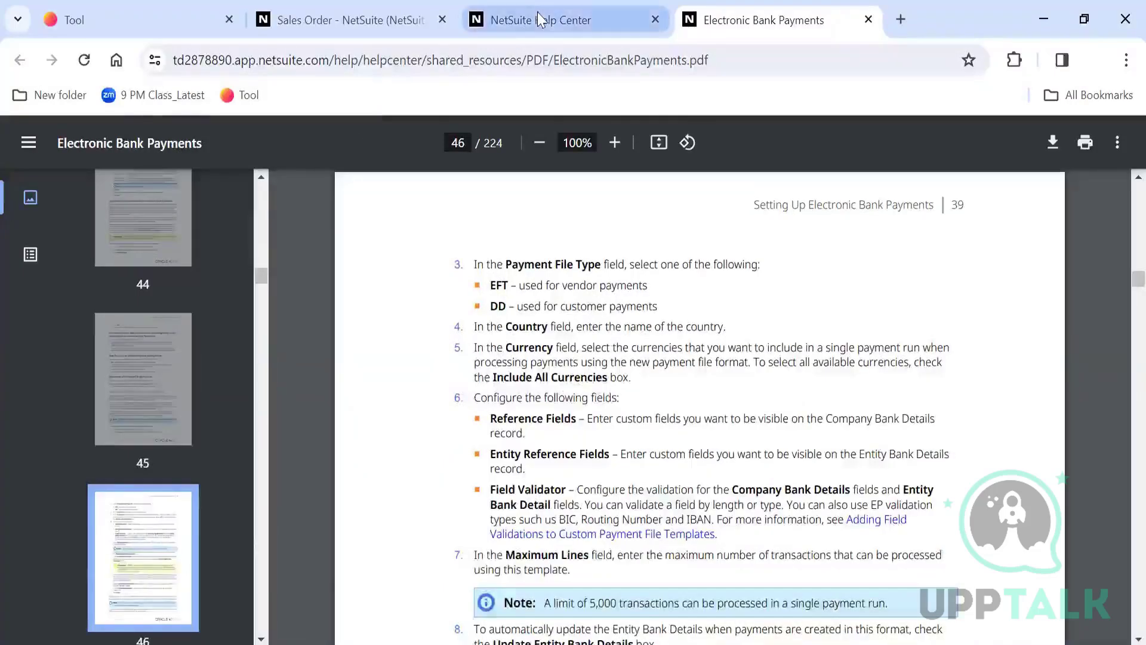
Browse the Help Center's User Guides list through the accounting, administrator and country-specific guides, and close the Electronic Bank Payments PDF
click(537, 12)
click(770, 20)
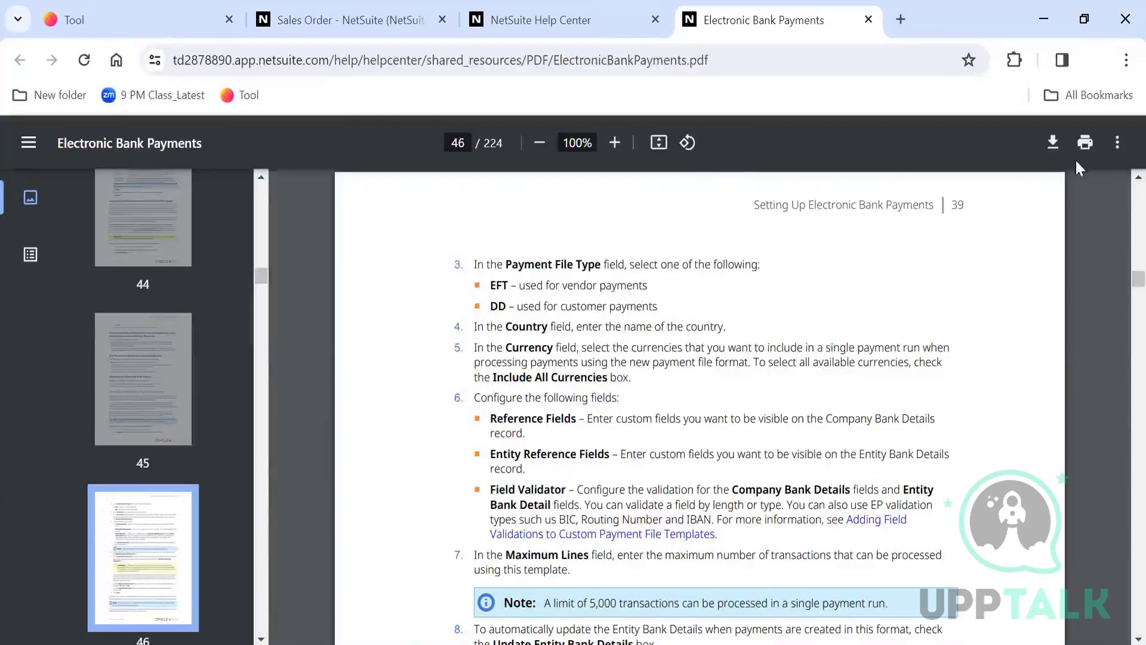
click(529, 20)
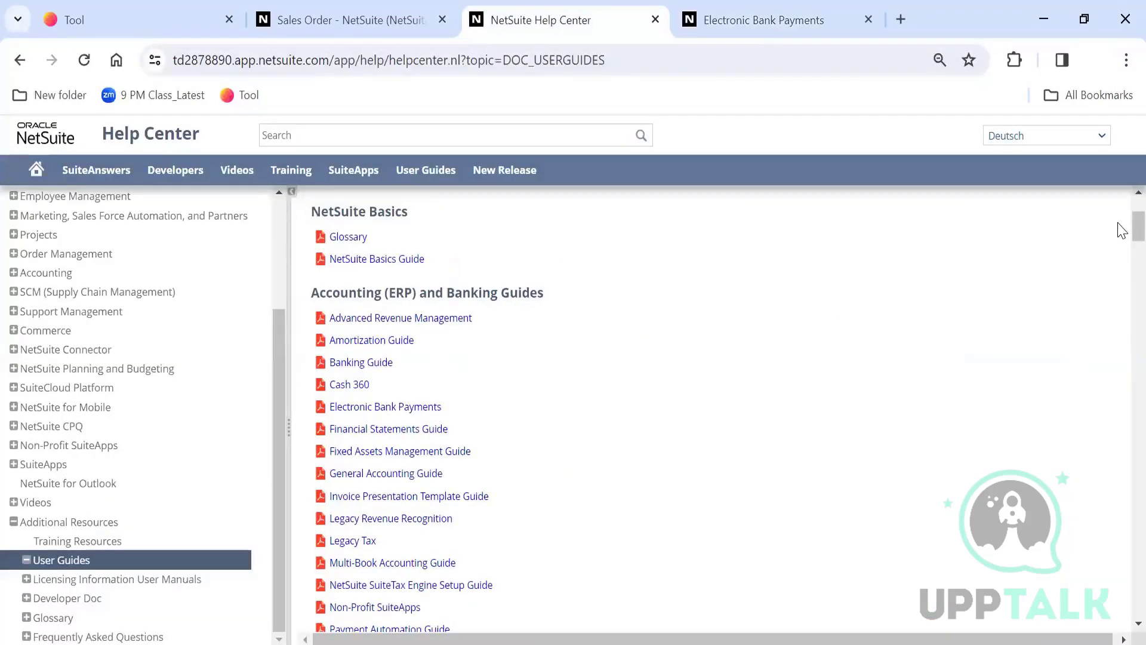
scroll(1120, 230, down, 3)
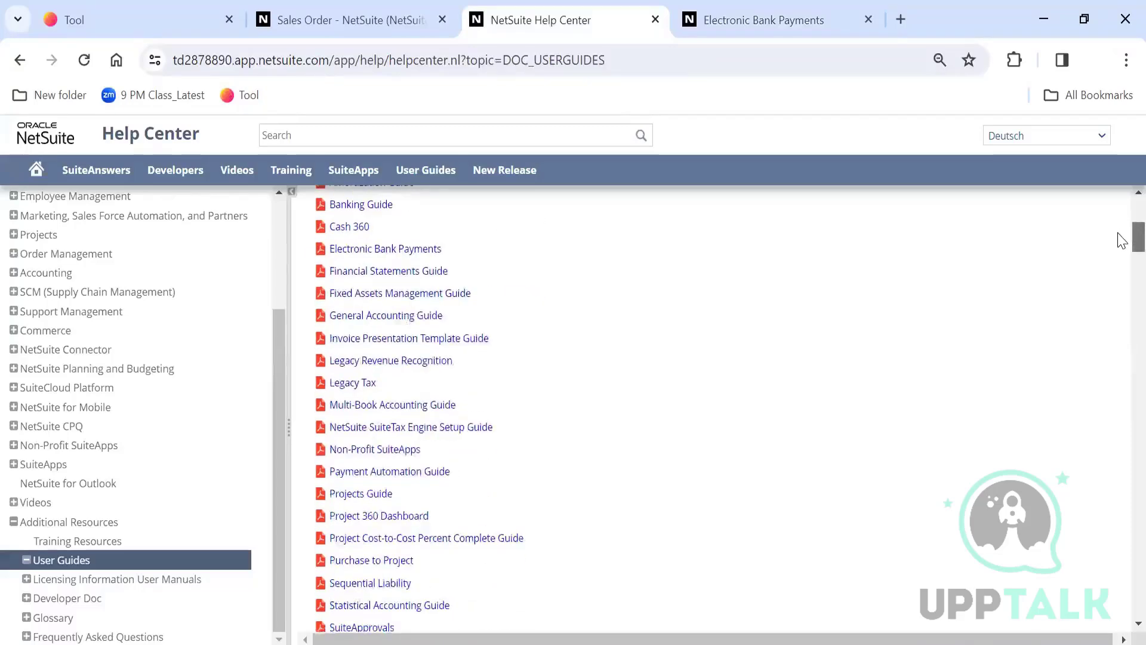
scroll(1123, 245, down, 1)
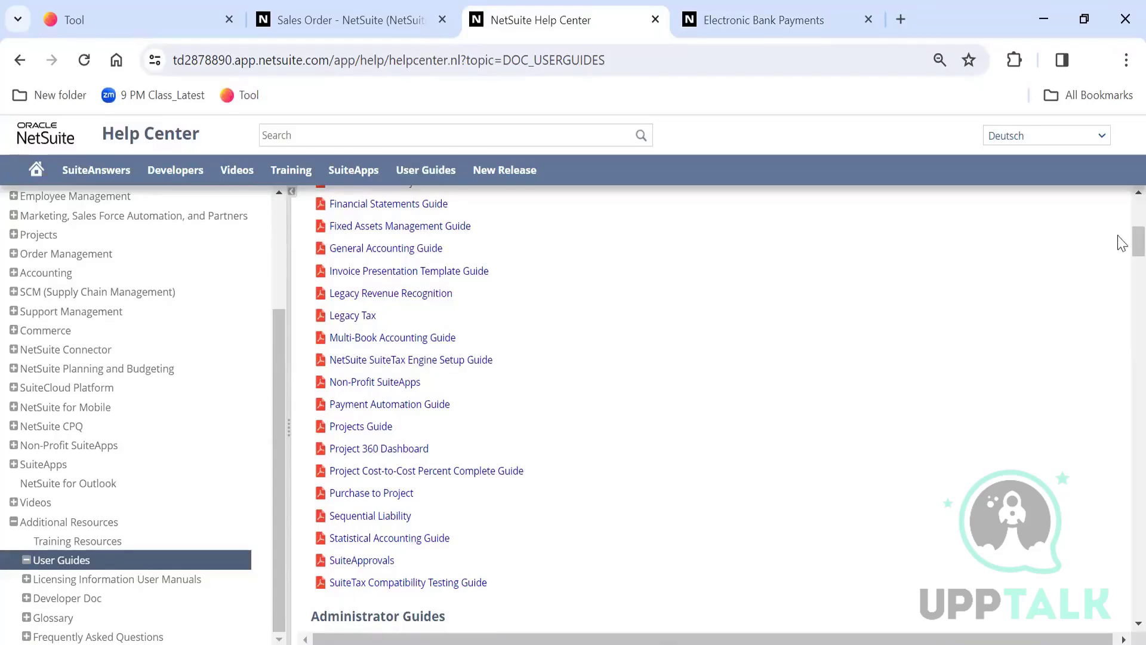
scroll(1121, 250, down, 5)
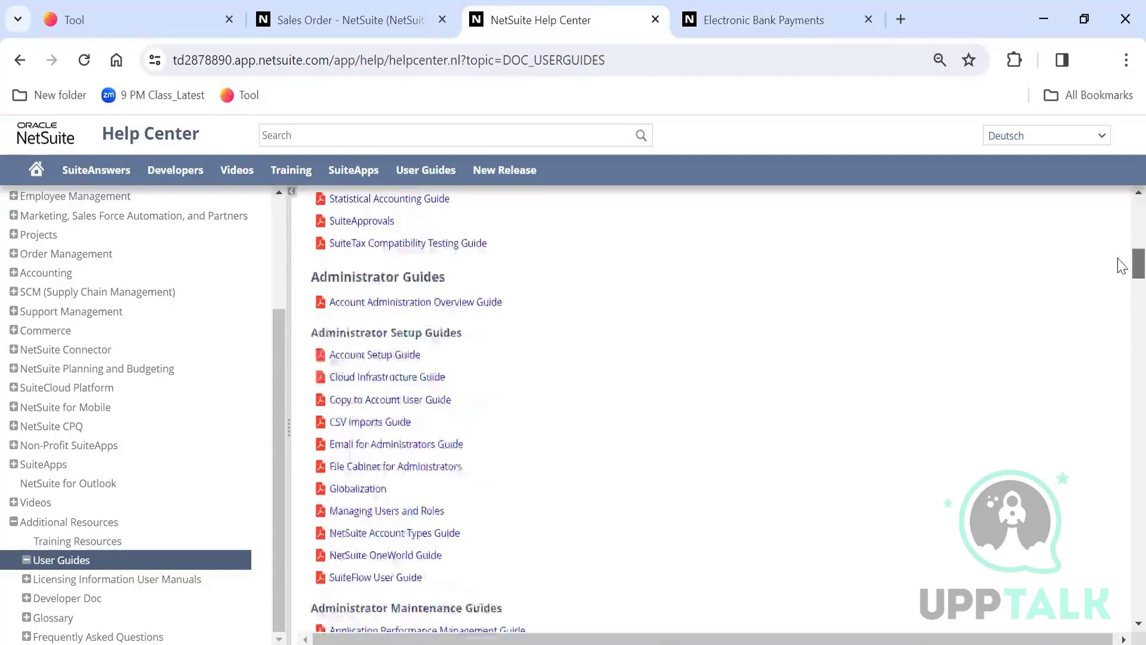
scroll(1122, 266, down, 3)
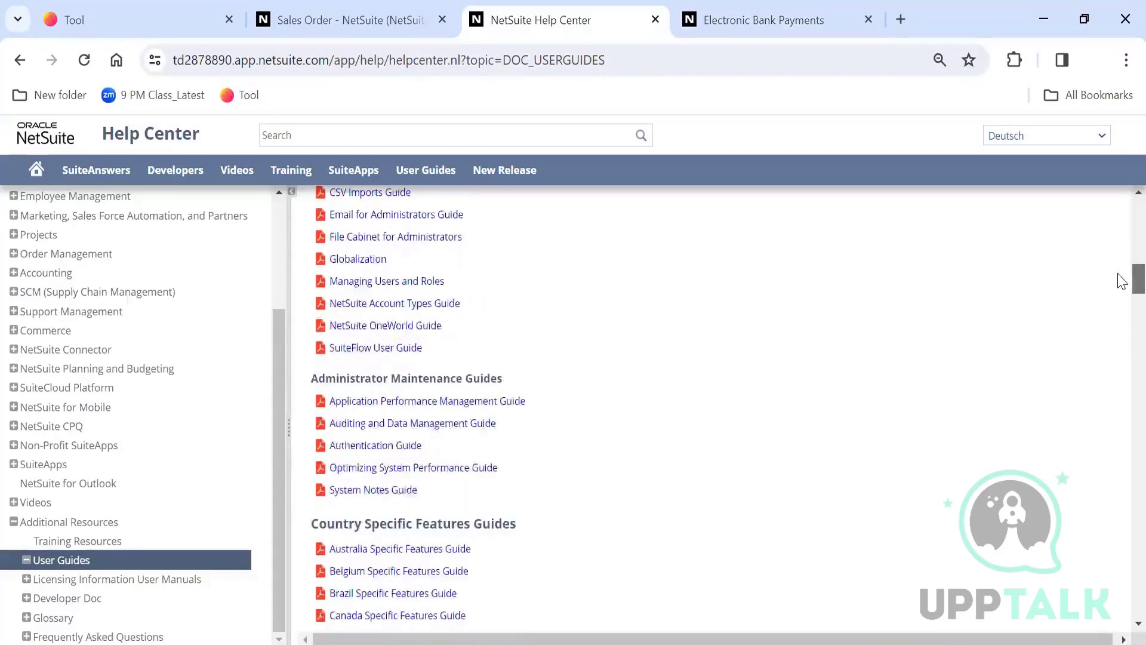
scroll(1122, 278, up, 2)
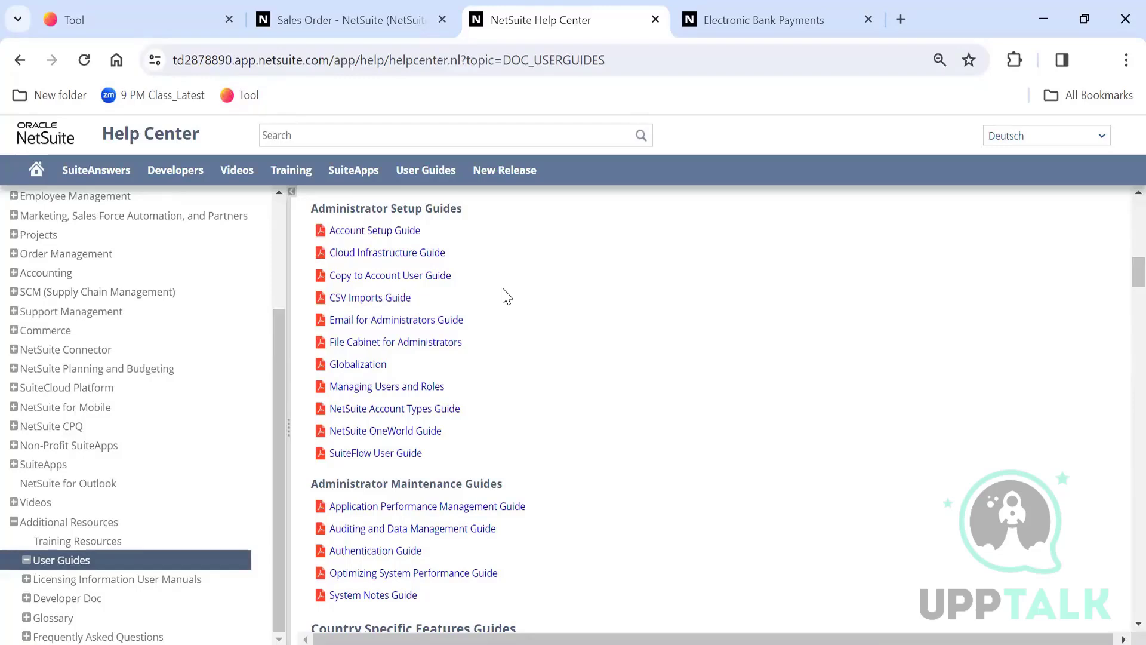
click(868, 19)
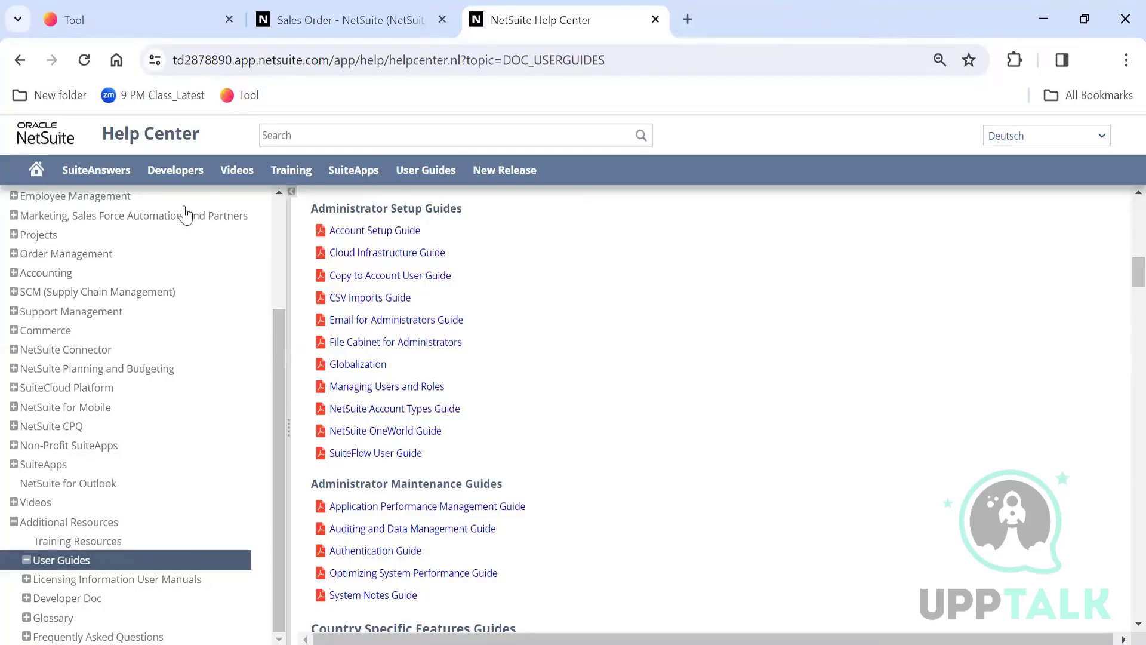
Open the Help Center's Developer Documentation and bring its table of contents back to the beginning
click(184, 185)
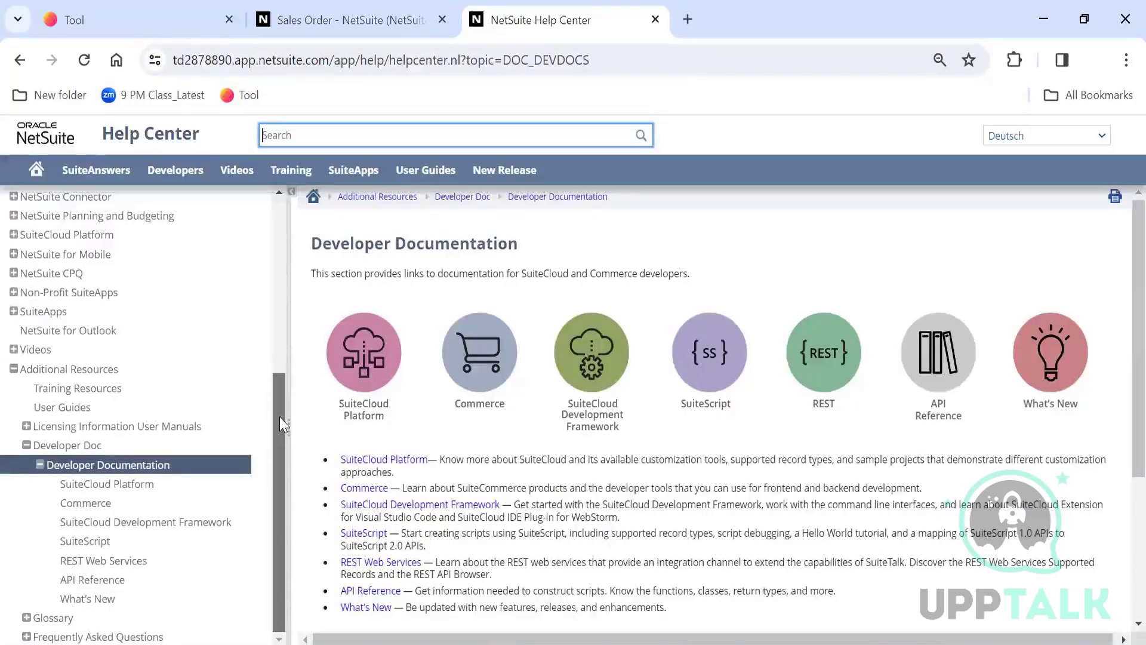
scroll(239, 298, up, 3)
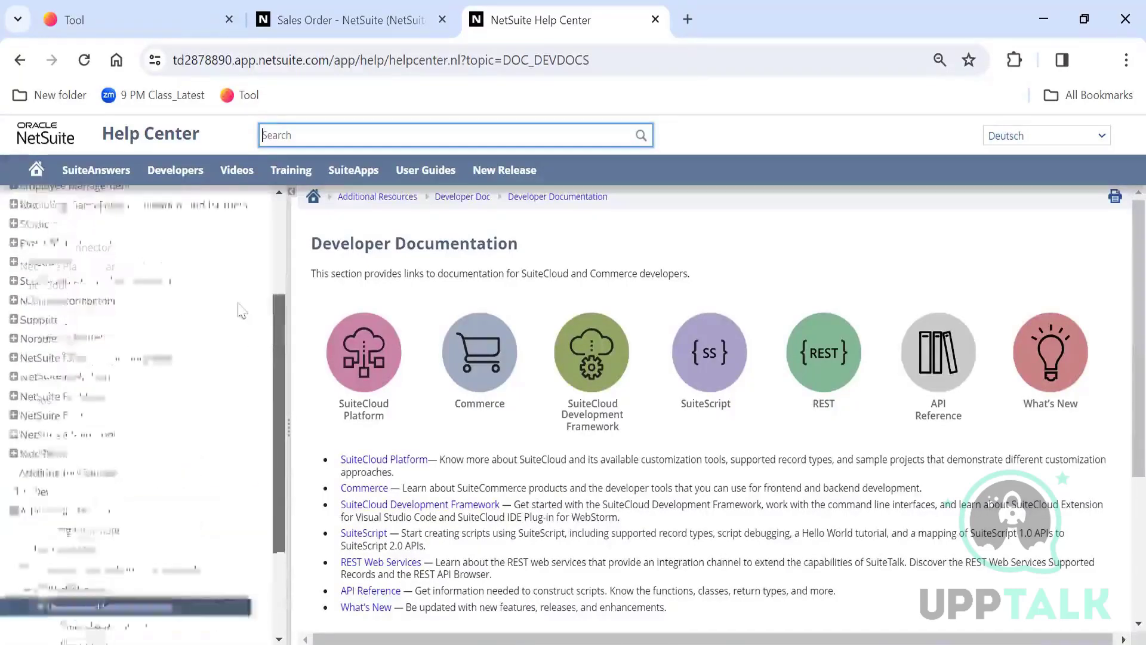
scroll(238, 291, up, 3)
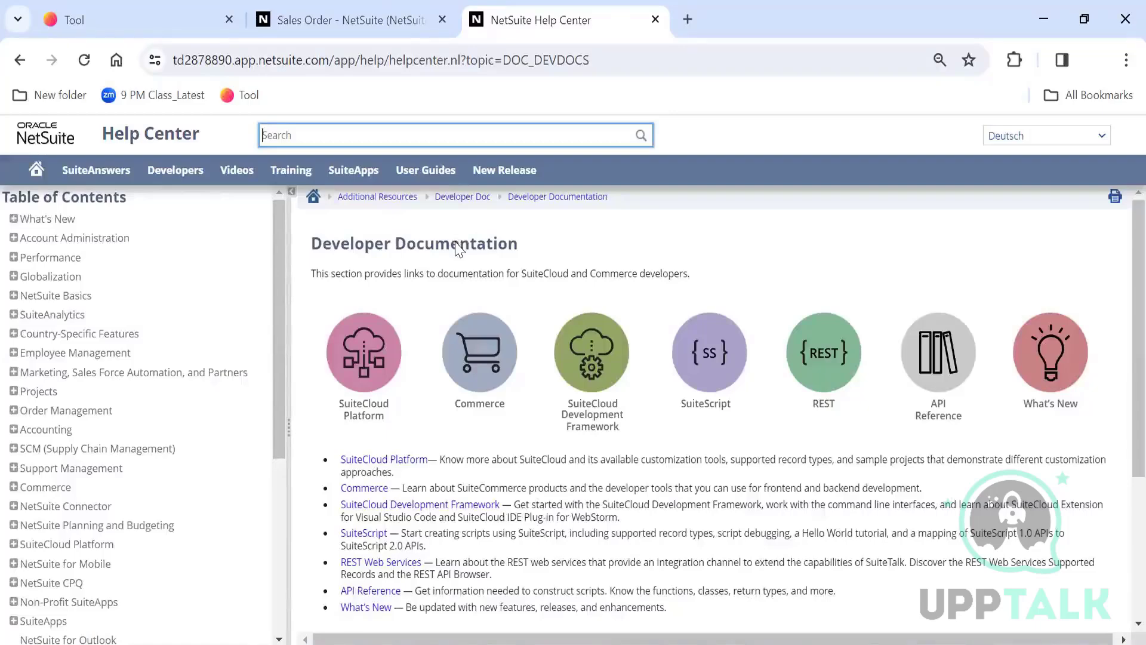
Open the NetSuite 2023.2 Release Notes, highlight their title, and close the Help Center
click(499, 170)
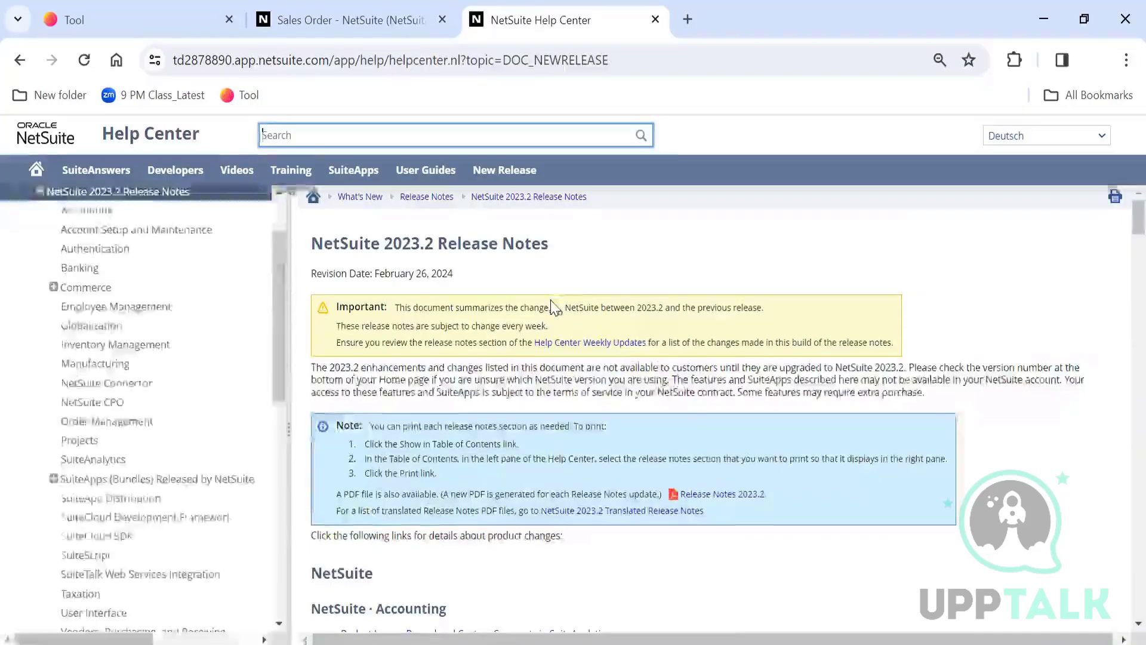
triple_click(487, 241)
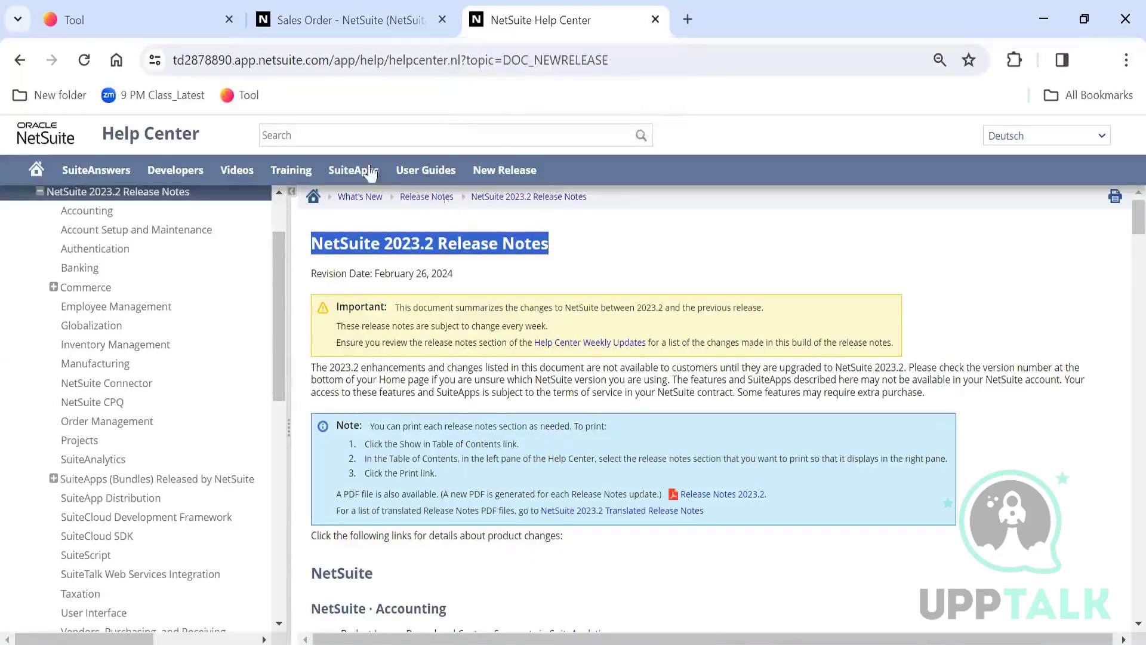
click(656, 19)
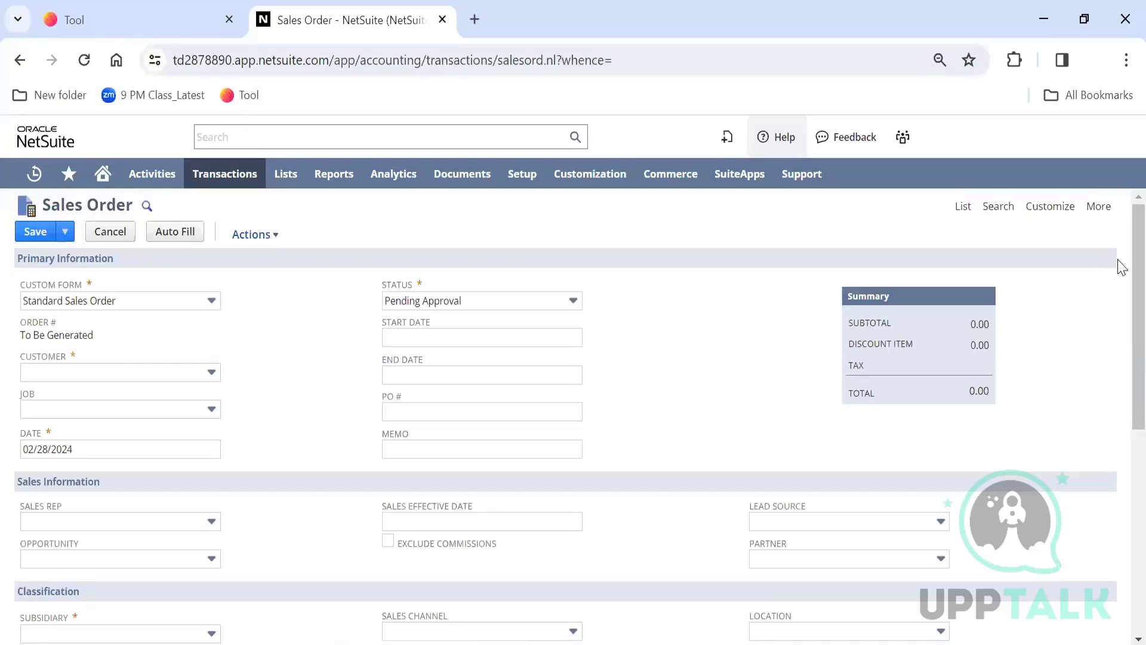
Look over the blank sales order form from Primary Information down to its item lines and back
scroll(1118, 346, down, 5)
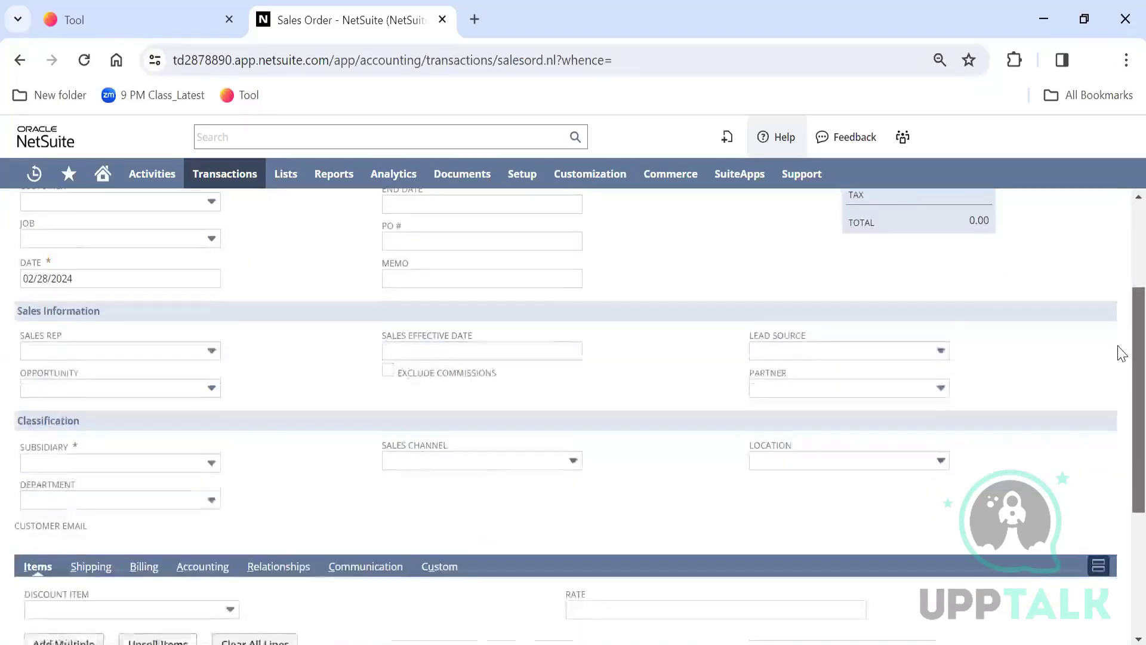
scroll(1121, 298, up, 4)
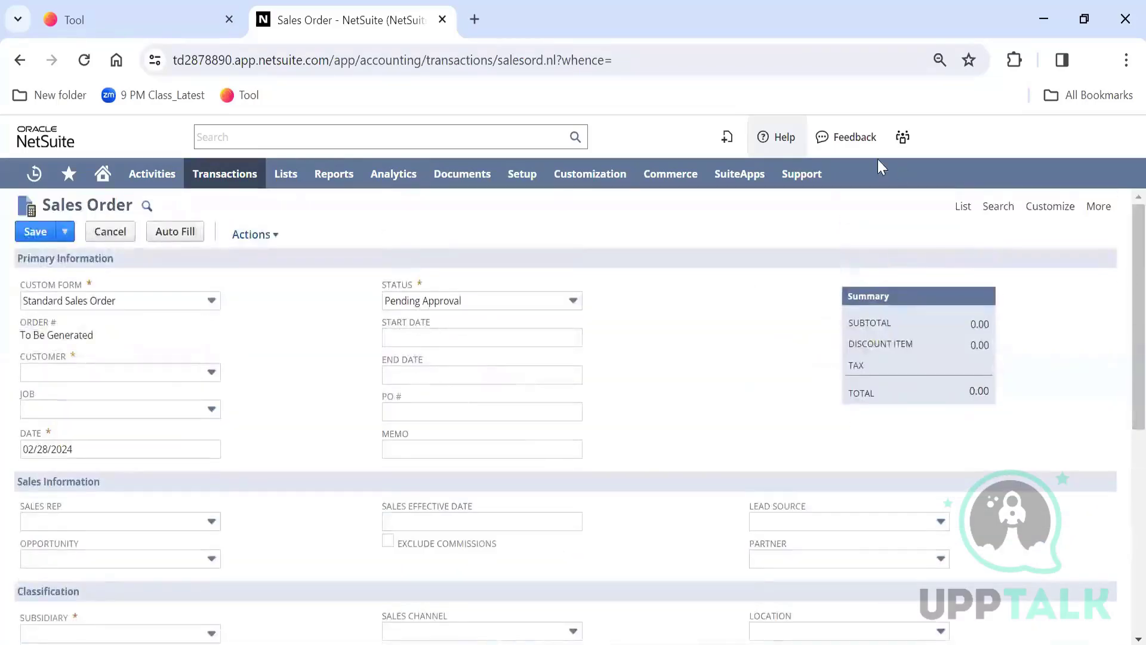
right_click(333, 228)
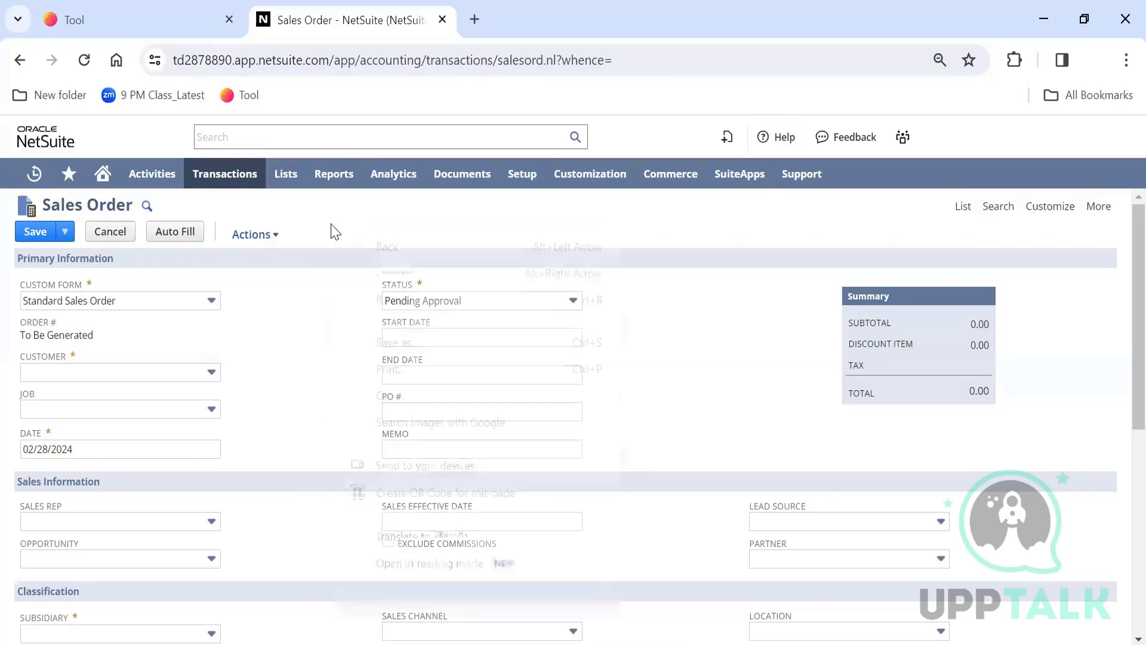
click(316, 225)
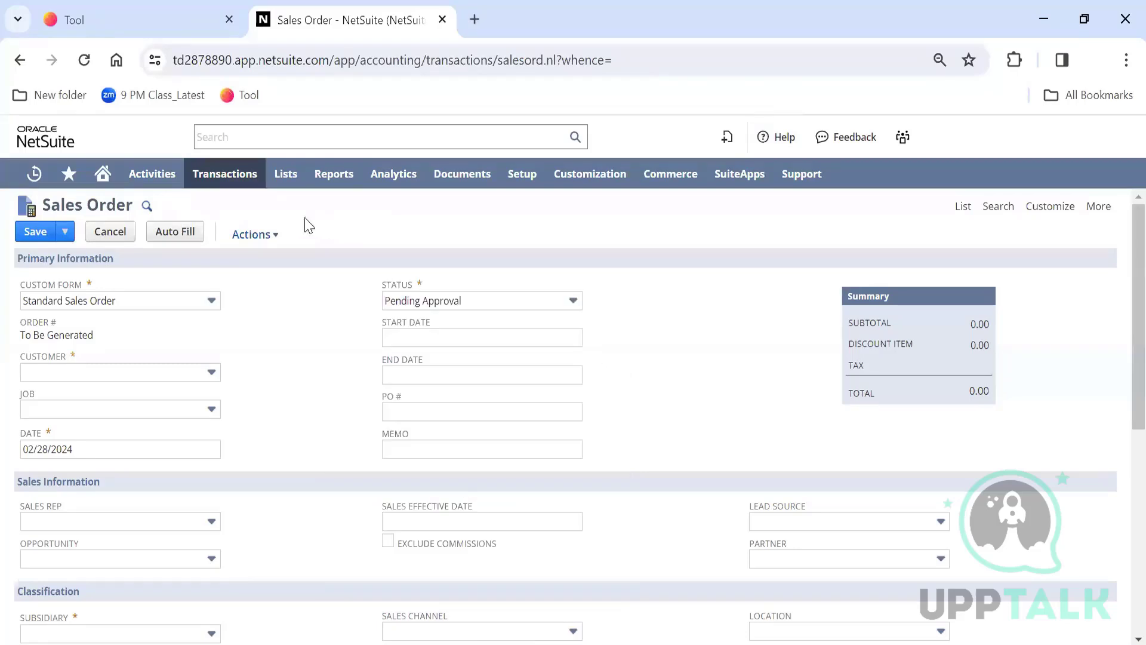
Review the home shortcuts and the Setup categories, including Company, Accounting and Sales
mouse_move(105, 186)
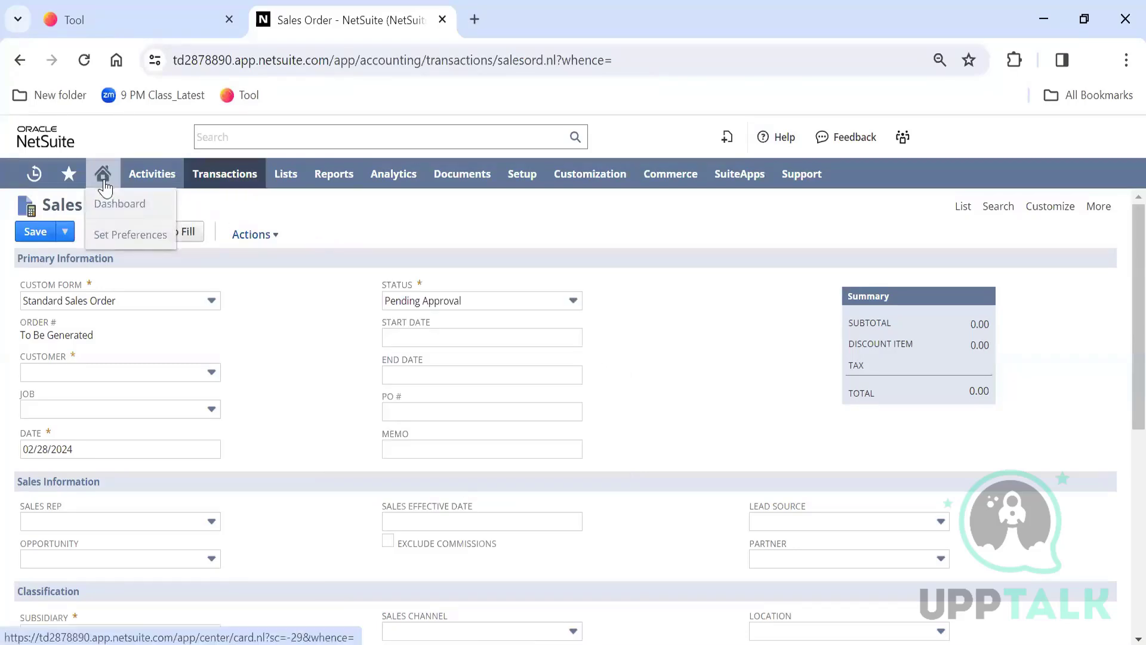
mouse_move(37, 177)
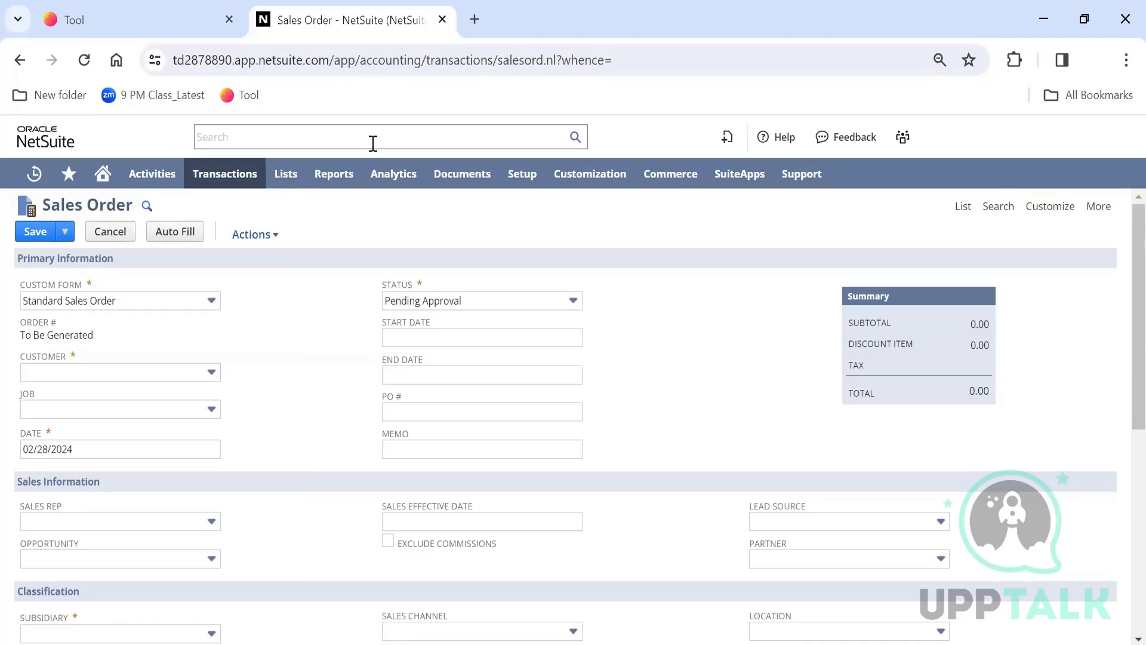
mouse_move(522, 176)
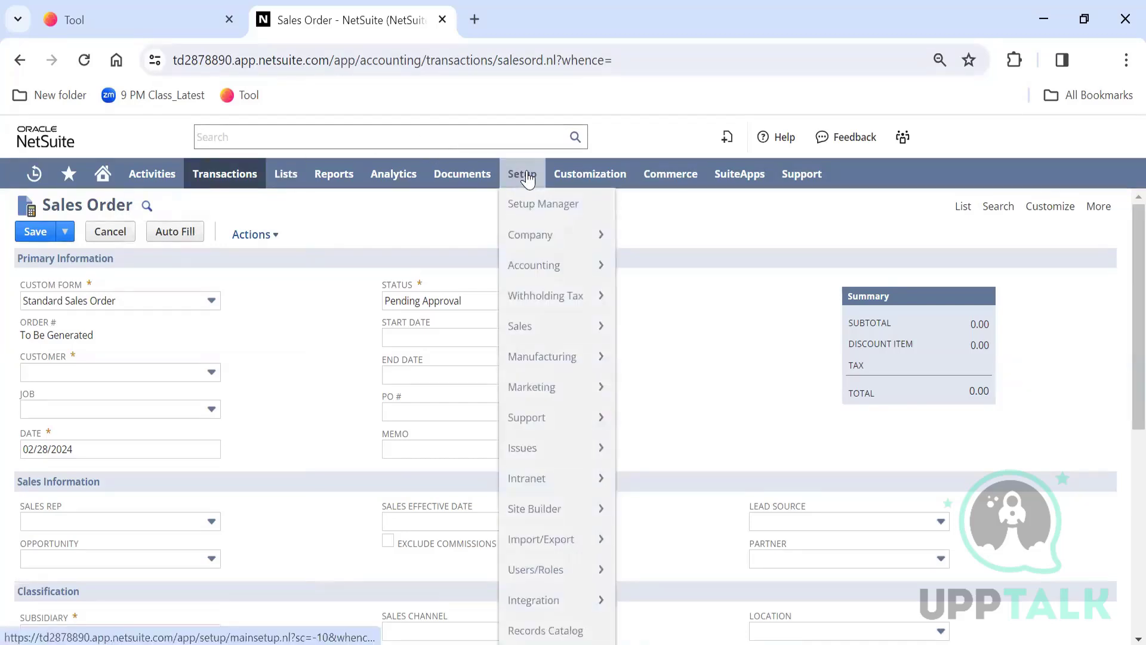
mouse_move(551, 237)
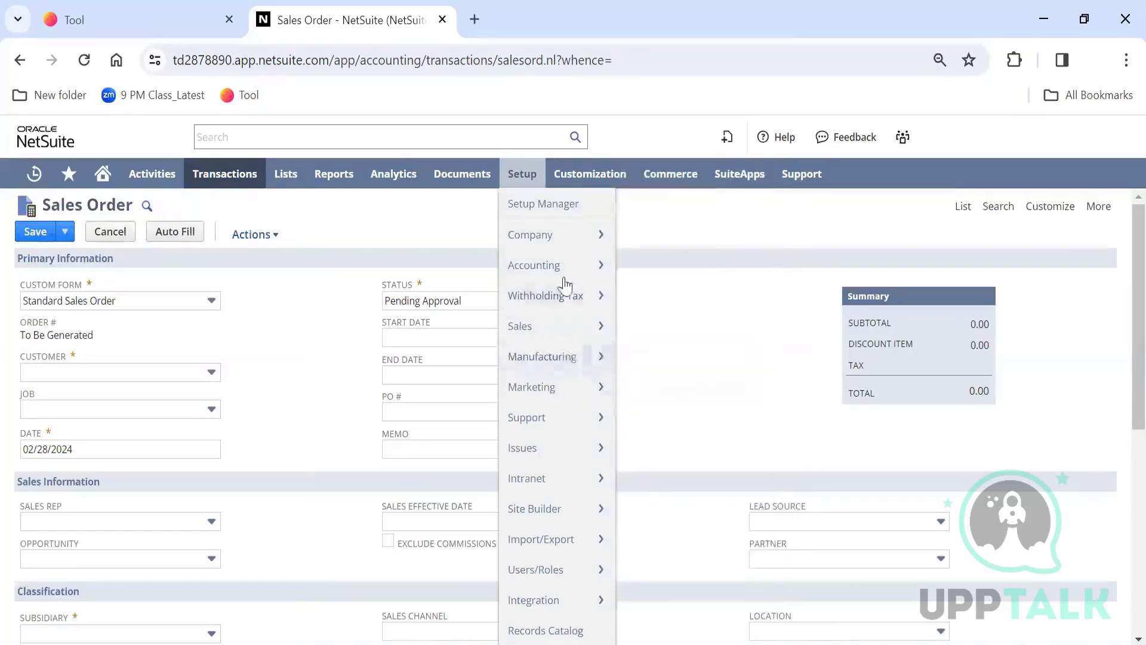
mouse_move(571, 335)
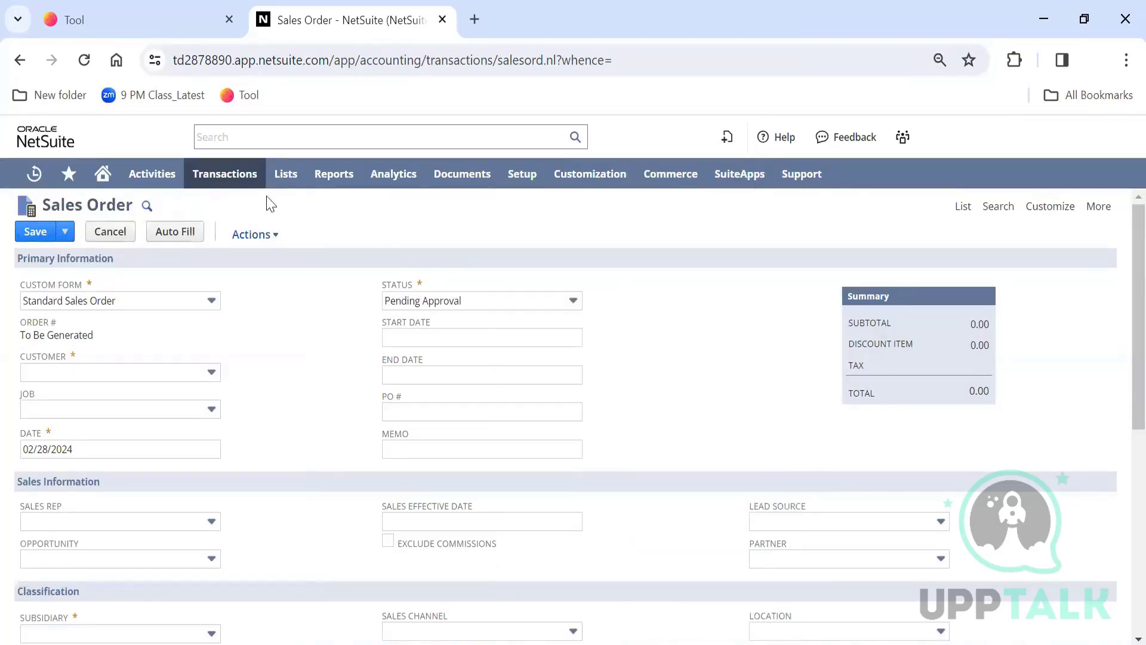
Review the Transactions categories such as Purchases, Sales and Manufacturing, and the Lists categories including Accounting currencies and items
mouse_move(245, 183)
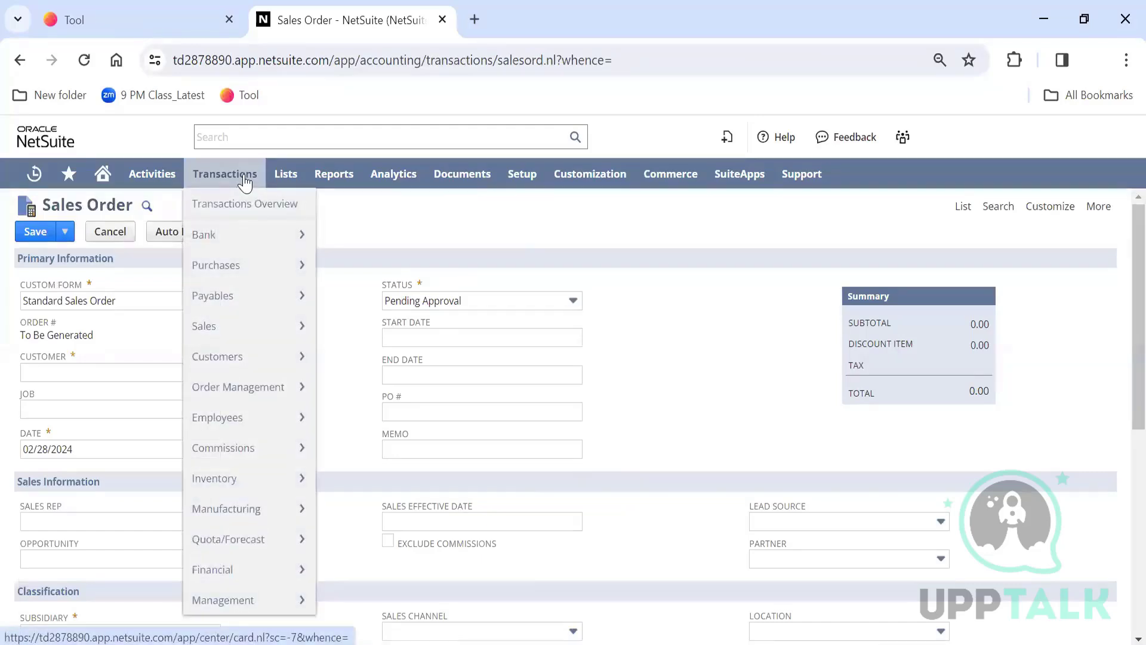
mouse_move(256, 268)
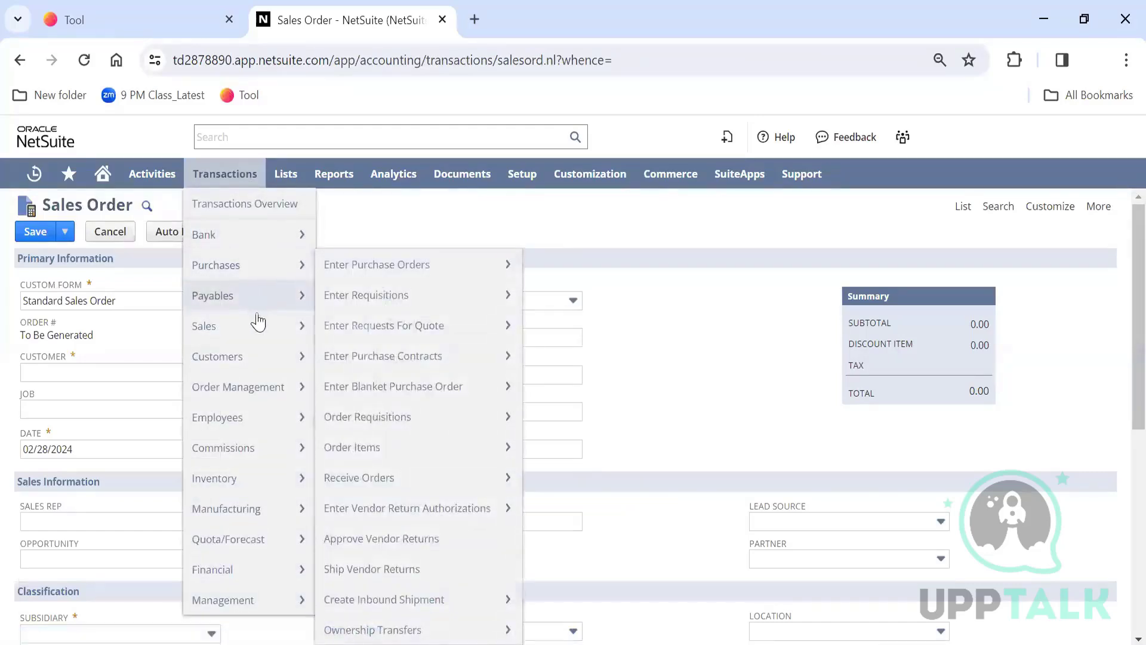
mouse_move(257, 326)
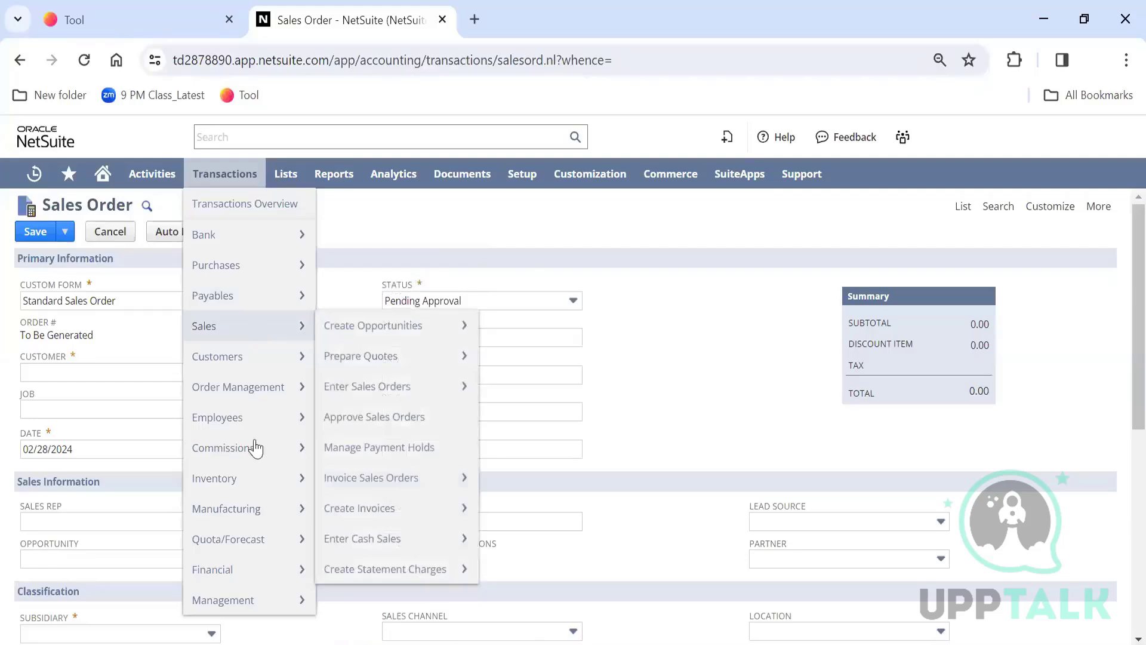
mouse_move(256, 508)
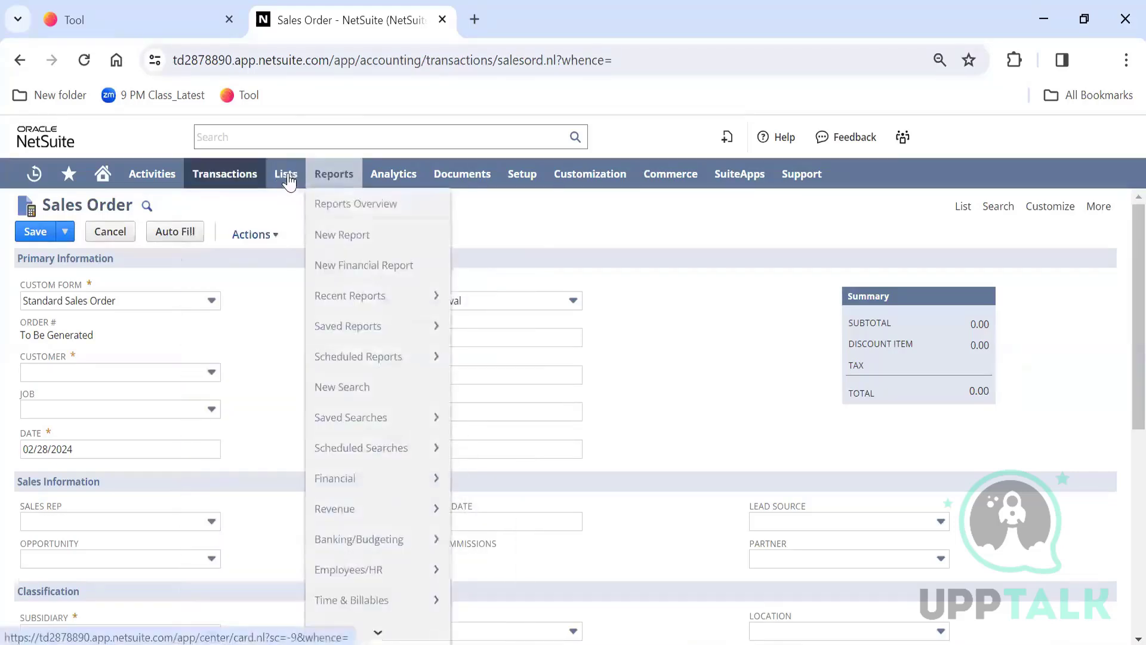
mouse_move(289, 180)
mouse_move(312, 326)
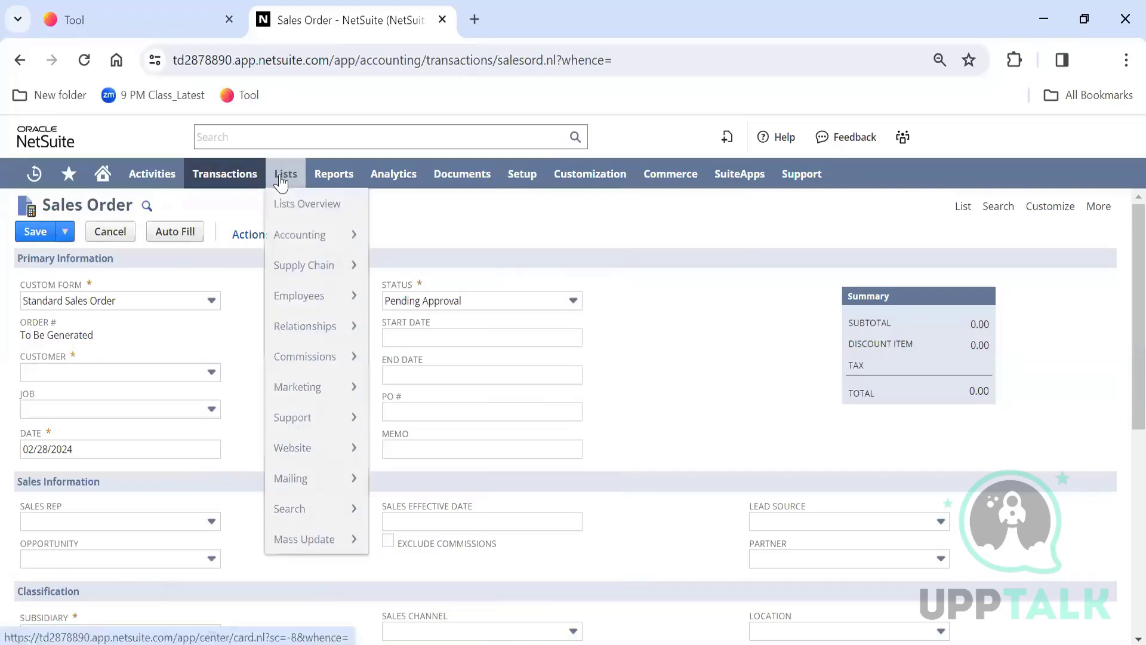
mouse_move(298, 234)
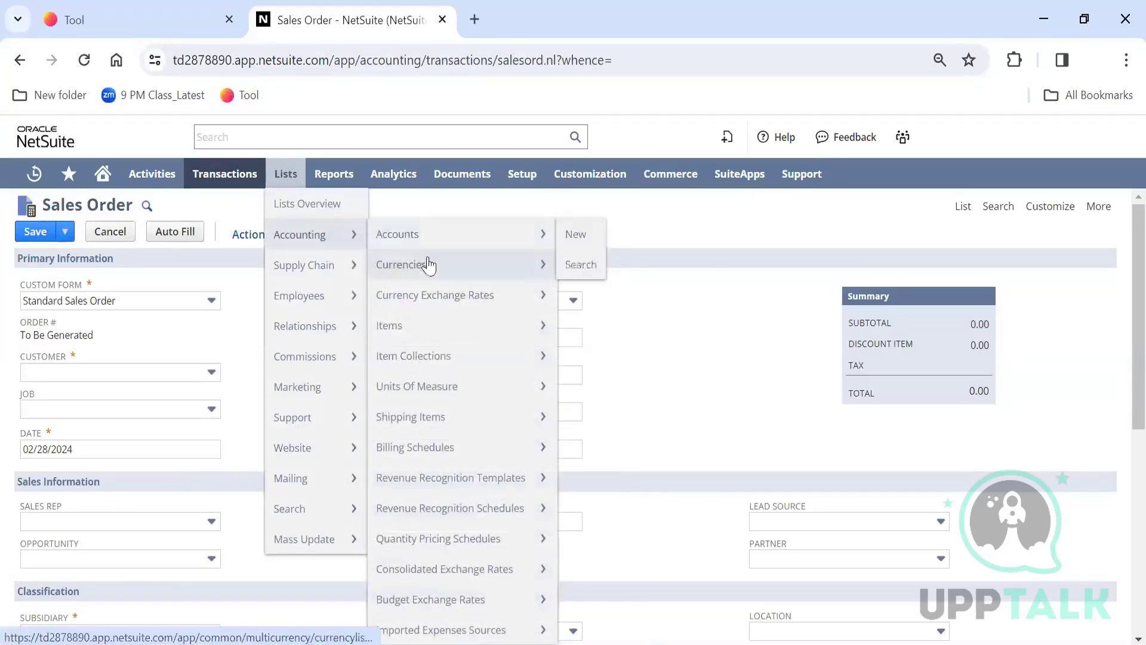
mouse_move(445, 331)
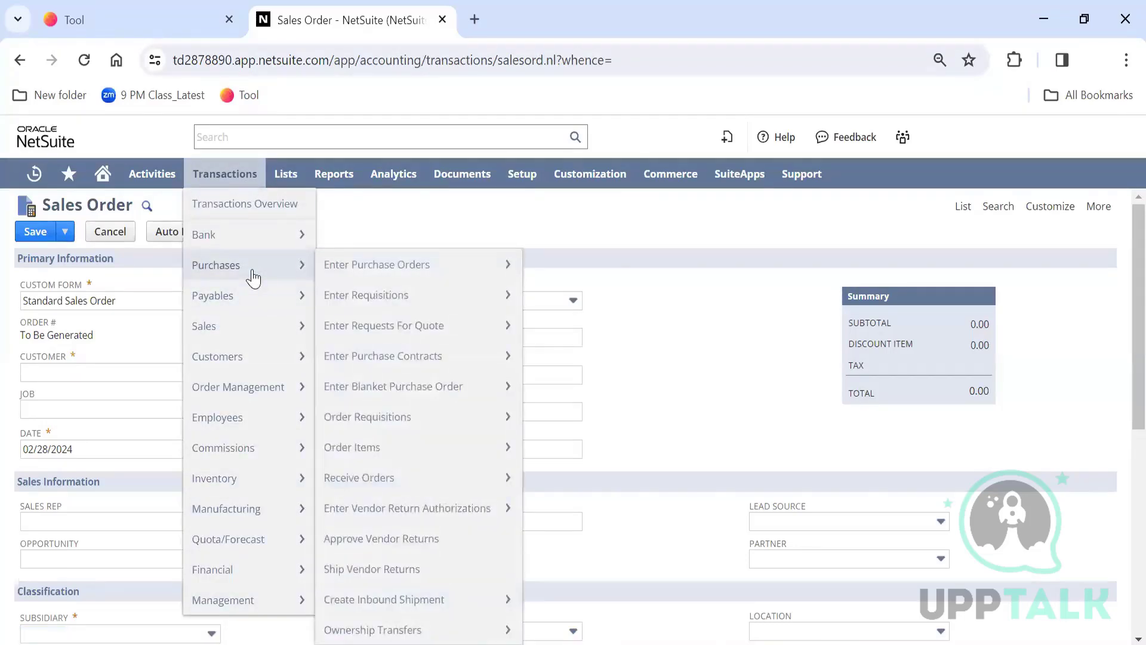
Compare the Payables, Sales and Customers transaction options with the Accounting, Employees and Relationships options under Lists
mouse_move(252, 299)
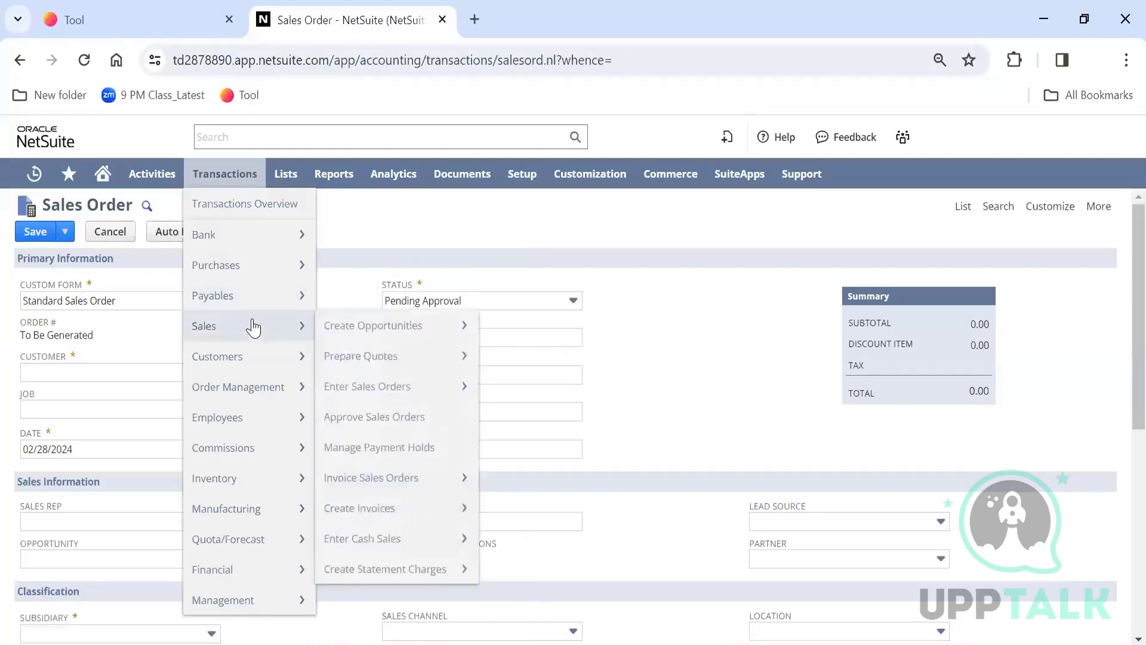
mouse_move(251, 355)
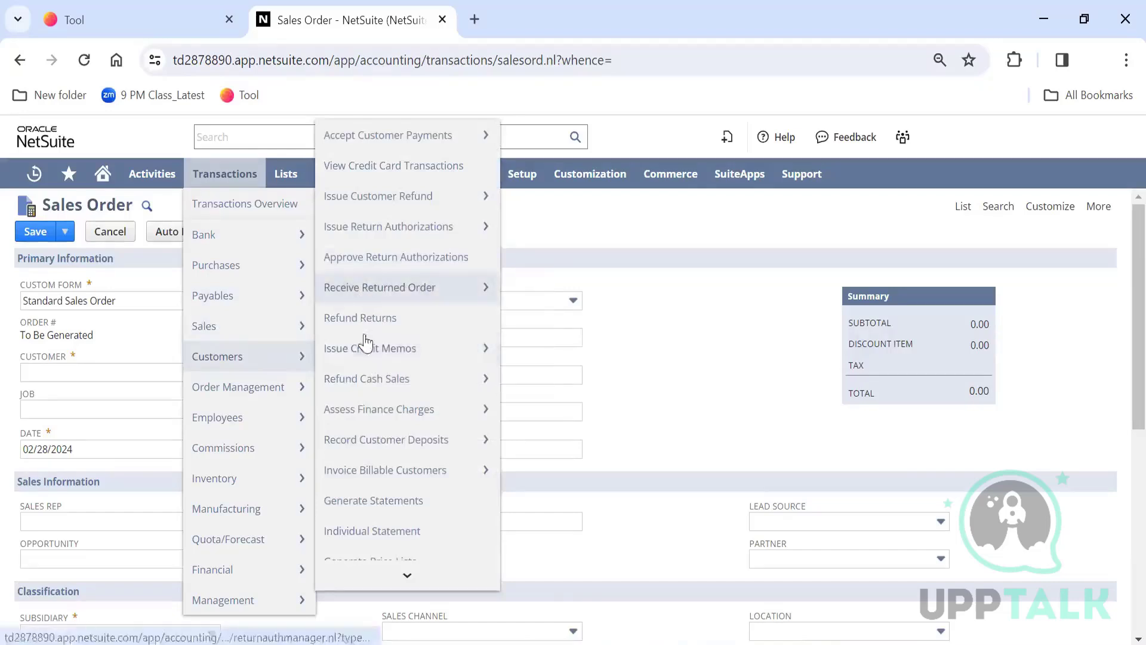
mouse_move(265, 390)
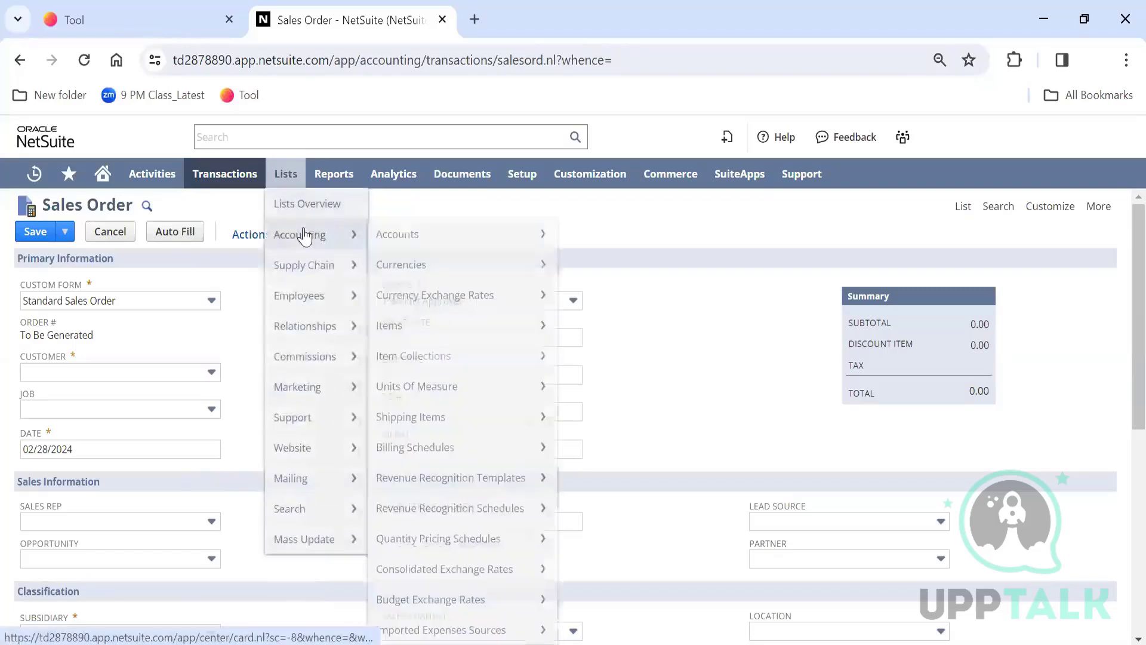
mouse_move(412, 233)
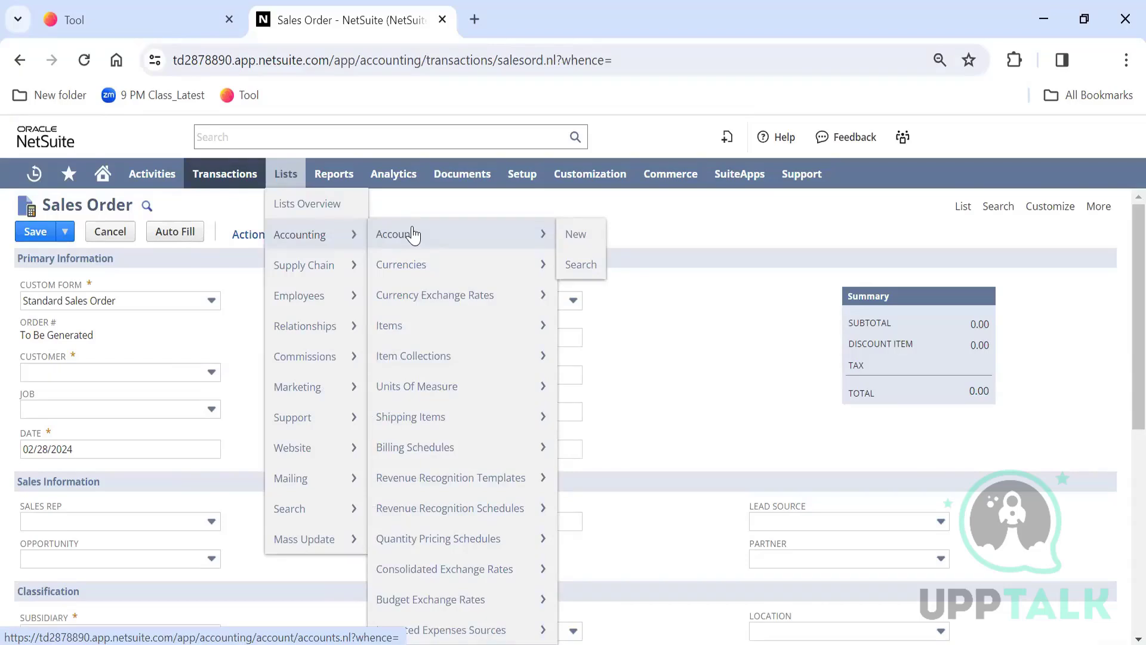
mouse_move(316, 307)
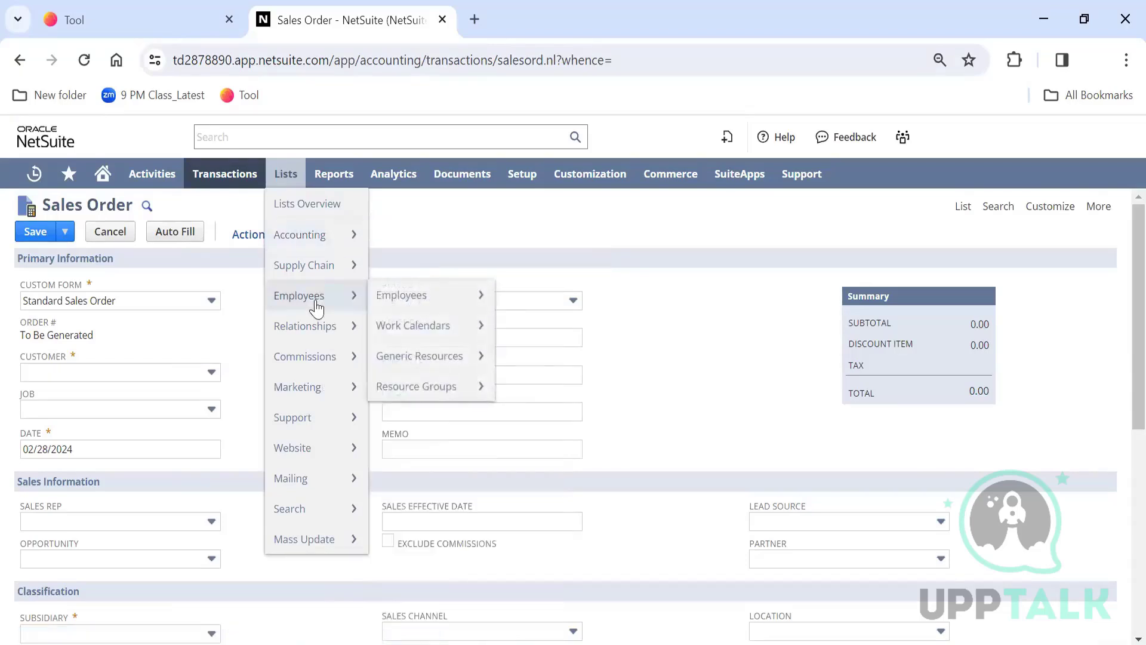
mouse_move(316, 328)
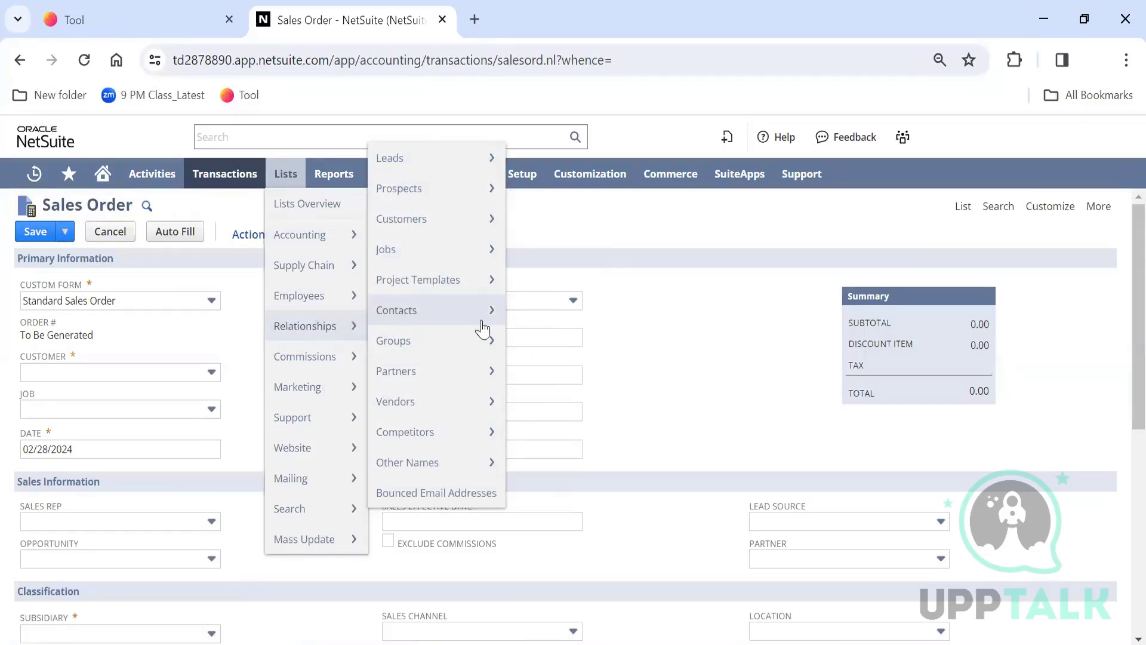
mouse_move(448, 373)
mouse_move(449, 351)
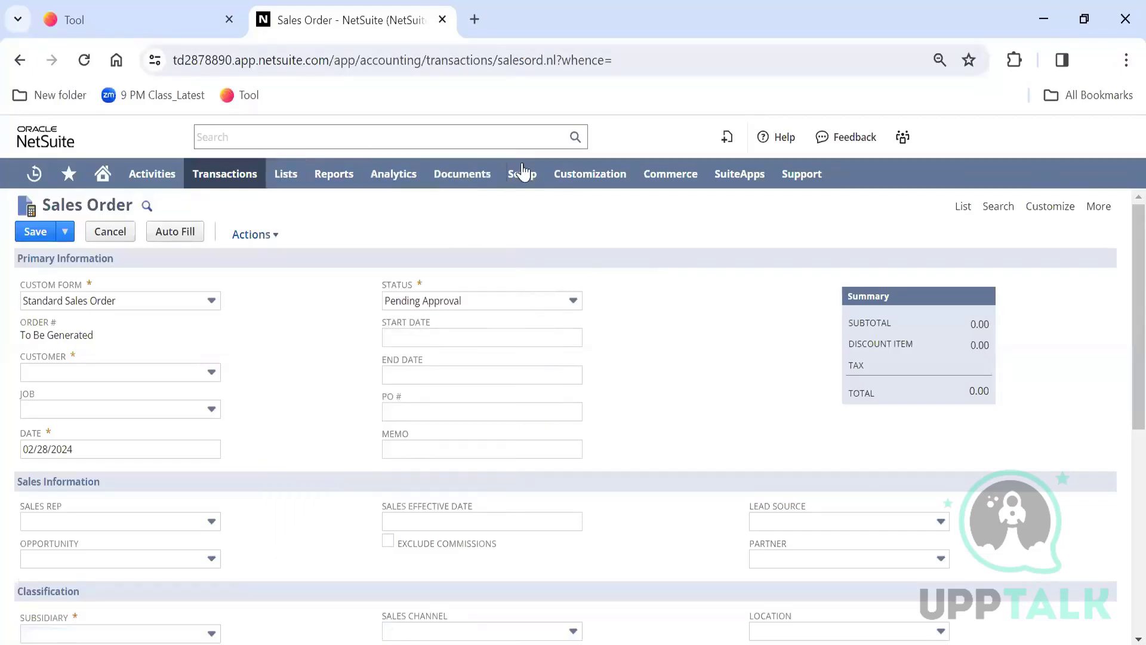
mouse_move(301, 173)
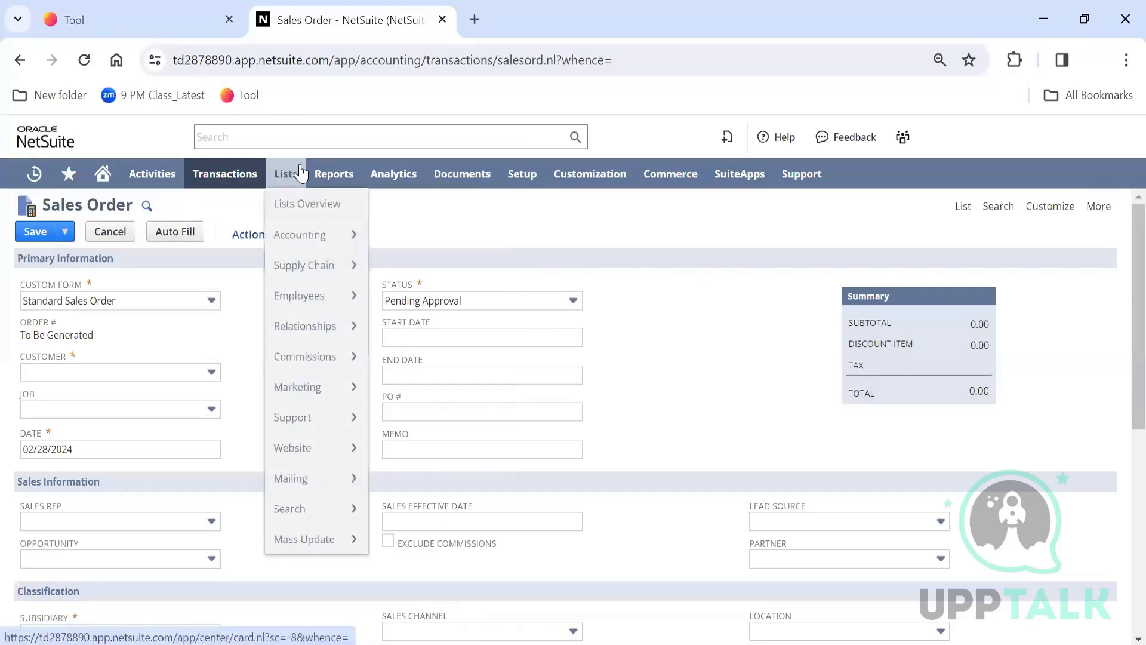
mouse_move(802, 174)
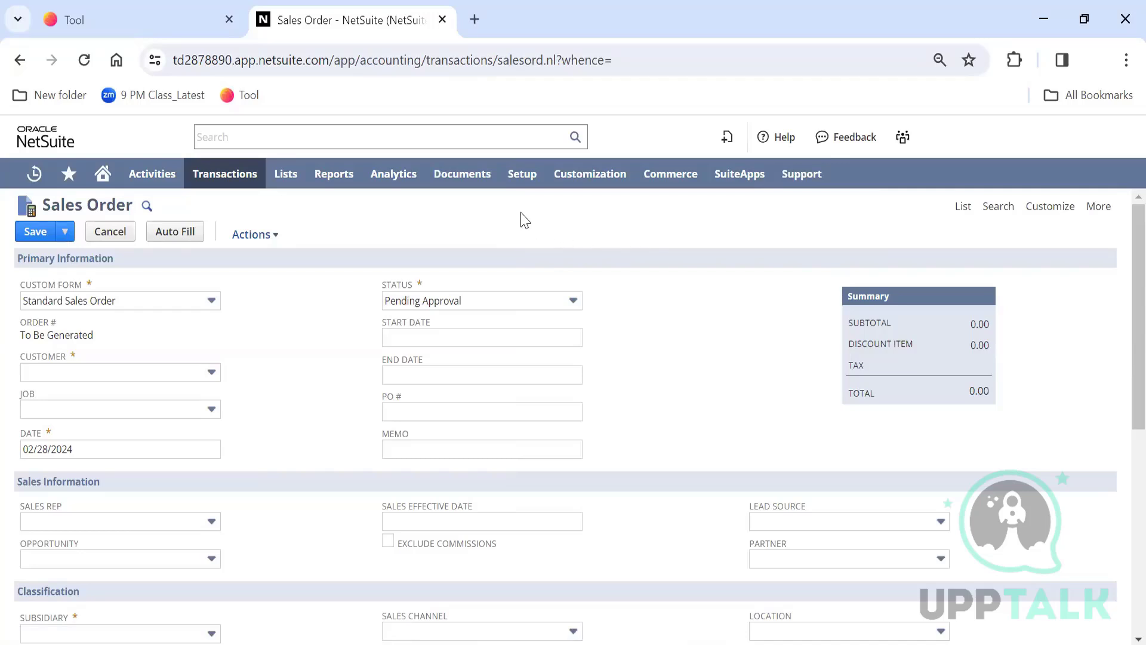
View the Templates folder in the File Cabinet, then return to the sales order form and dismiss its greeting alert
mouse_move(476, 182)
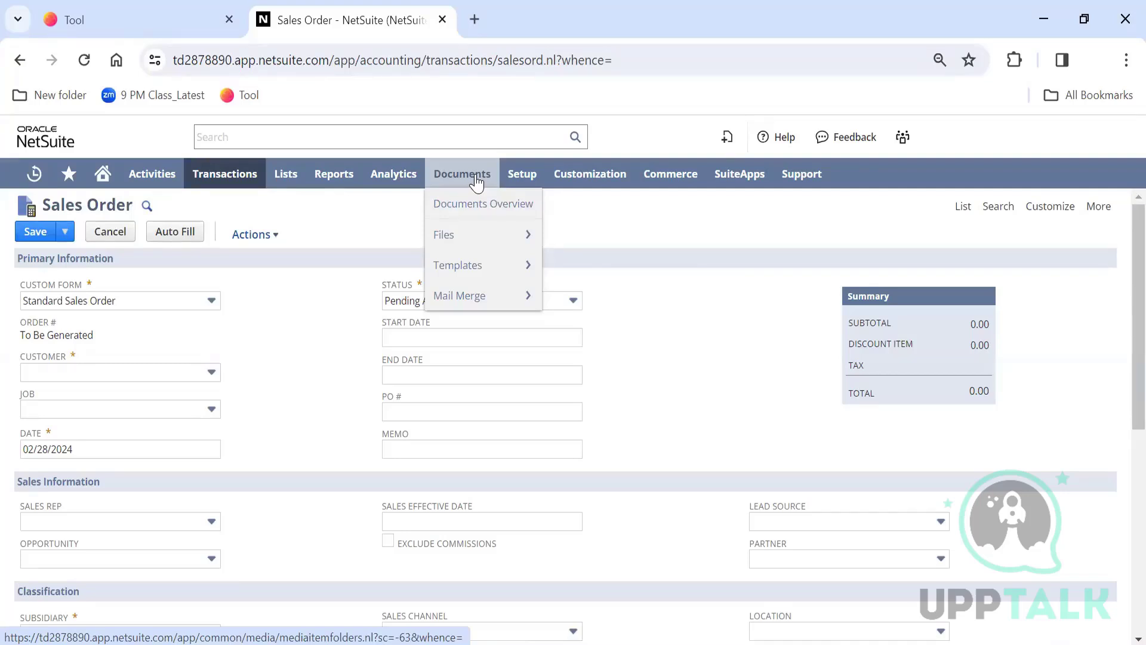
mouse_move(476, 231)
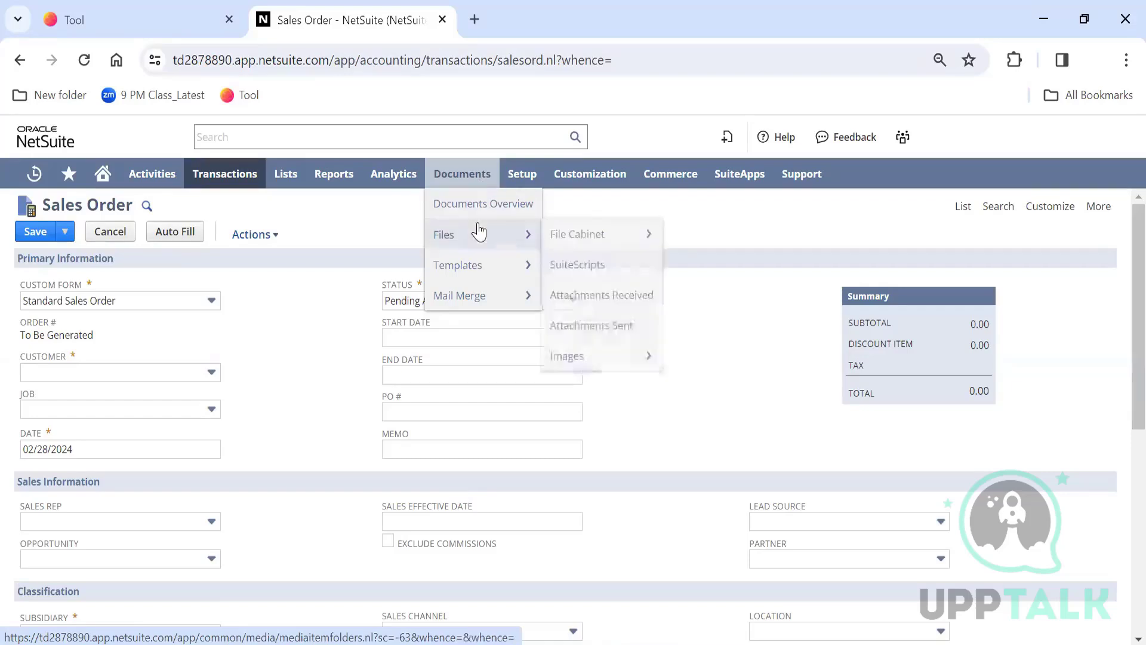
click(592, 239)
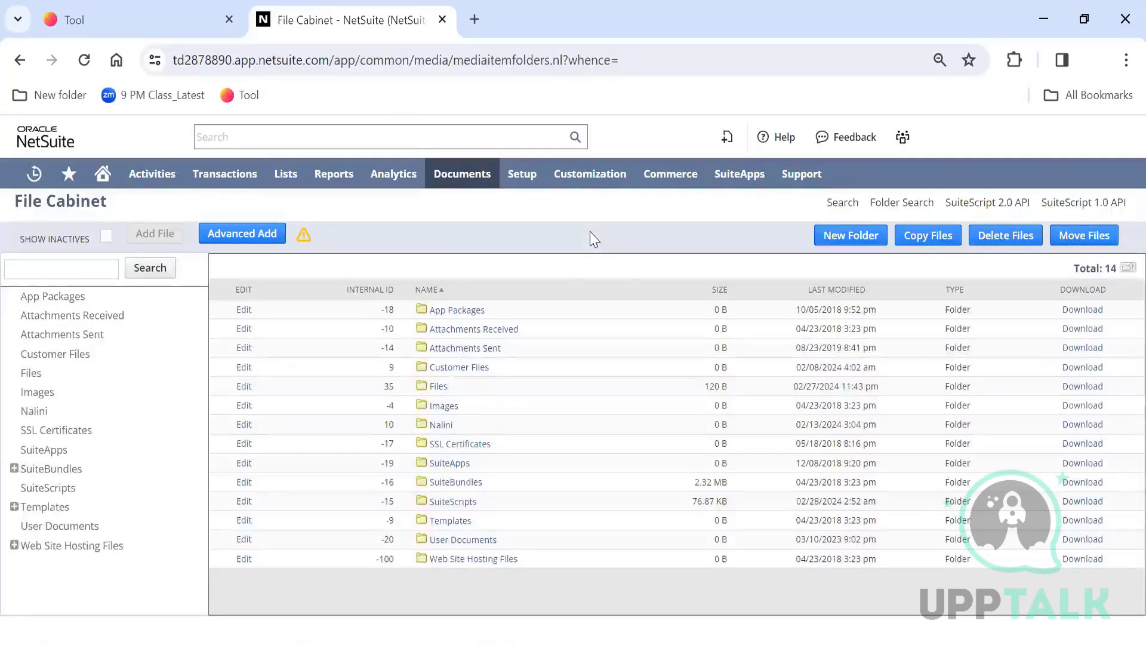
click(458, 523)
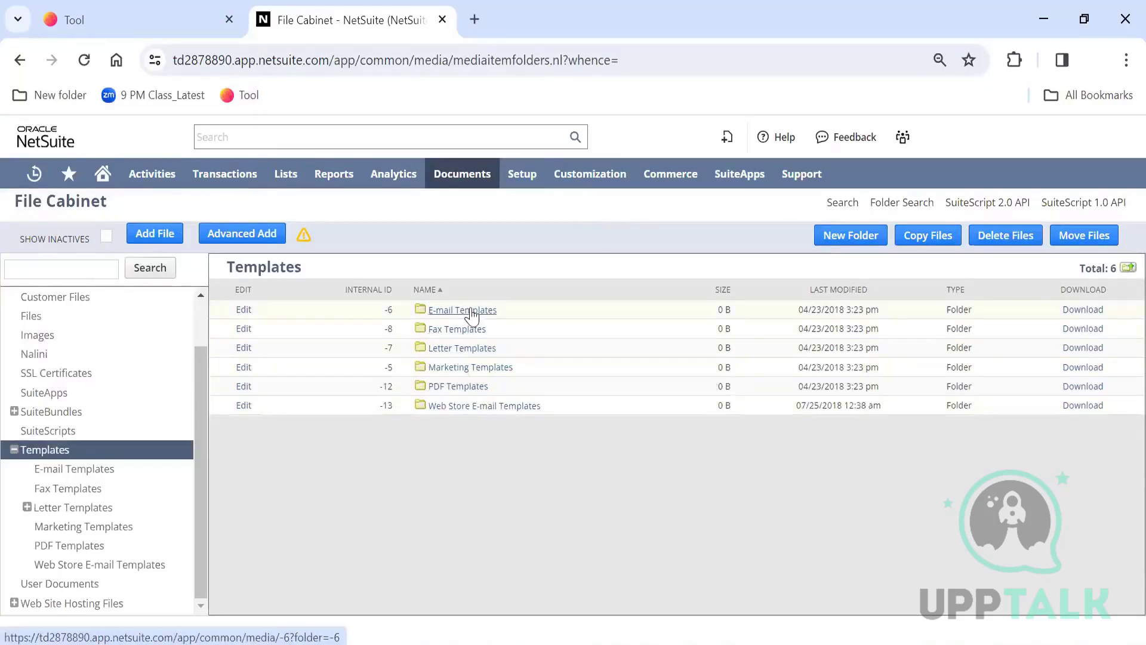
click(19, 60)
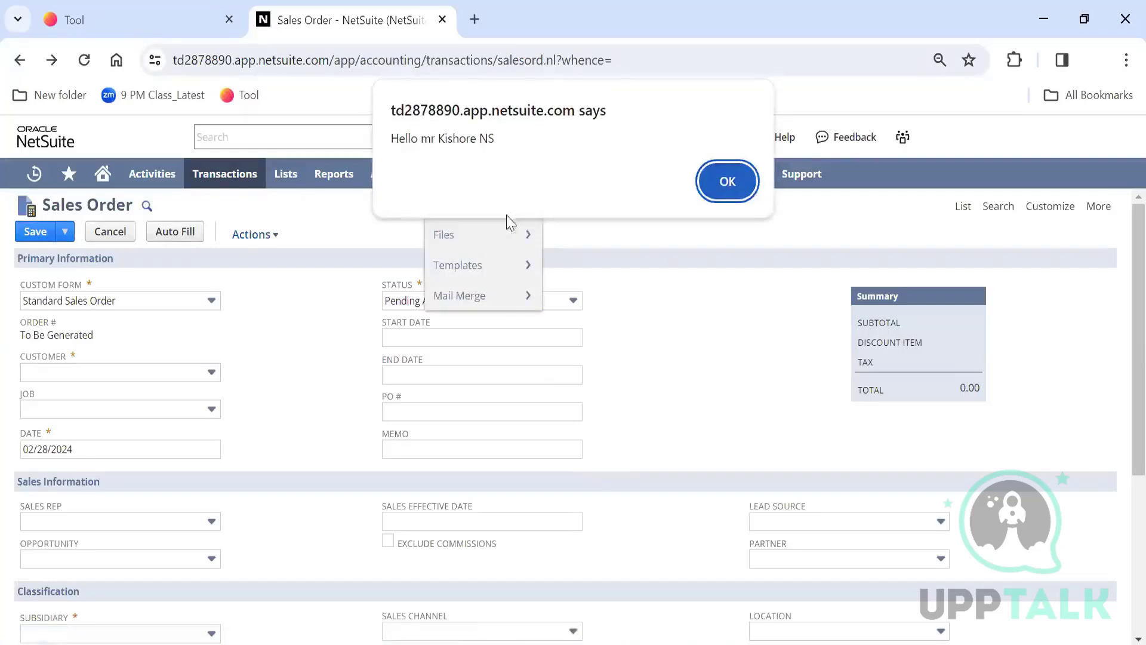
click(728, 178)
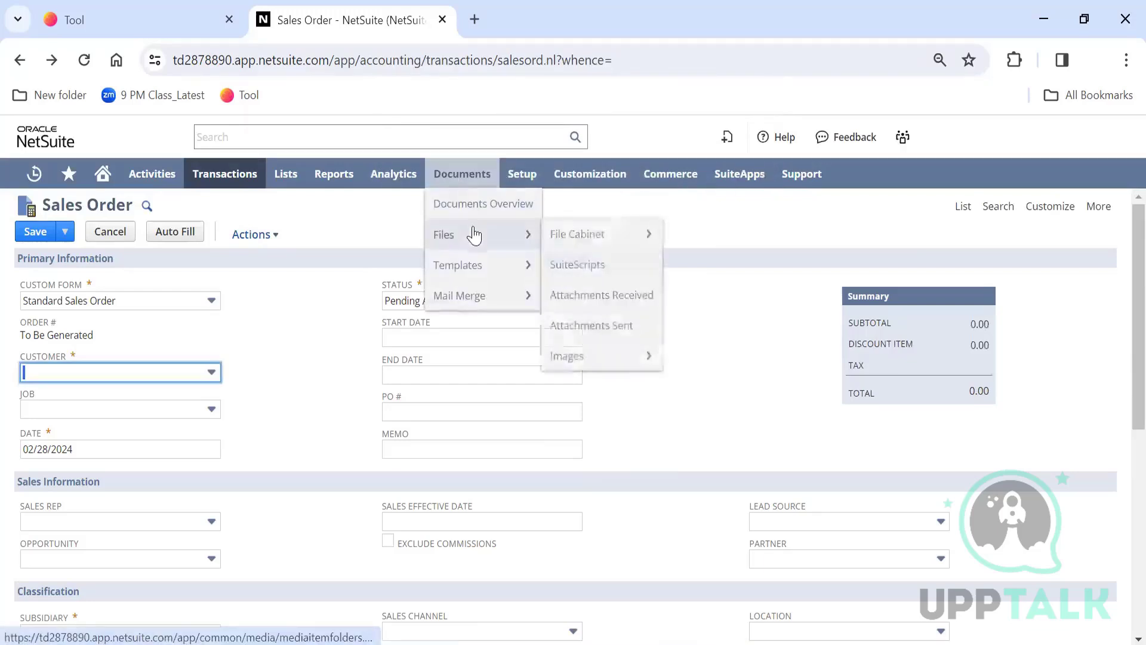
View the File Cabinet's User Documents folder, go back to the sales order form and dismiss the alert
click(590, 236)
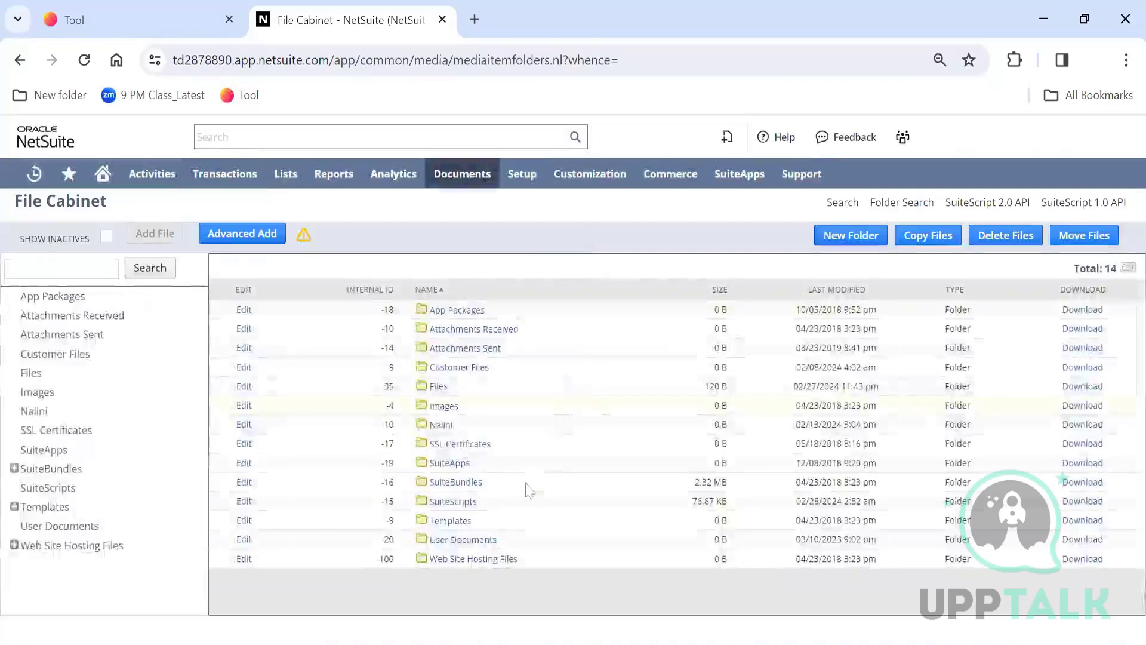
click(483, 540)
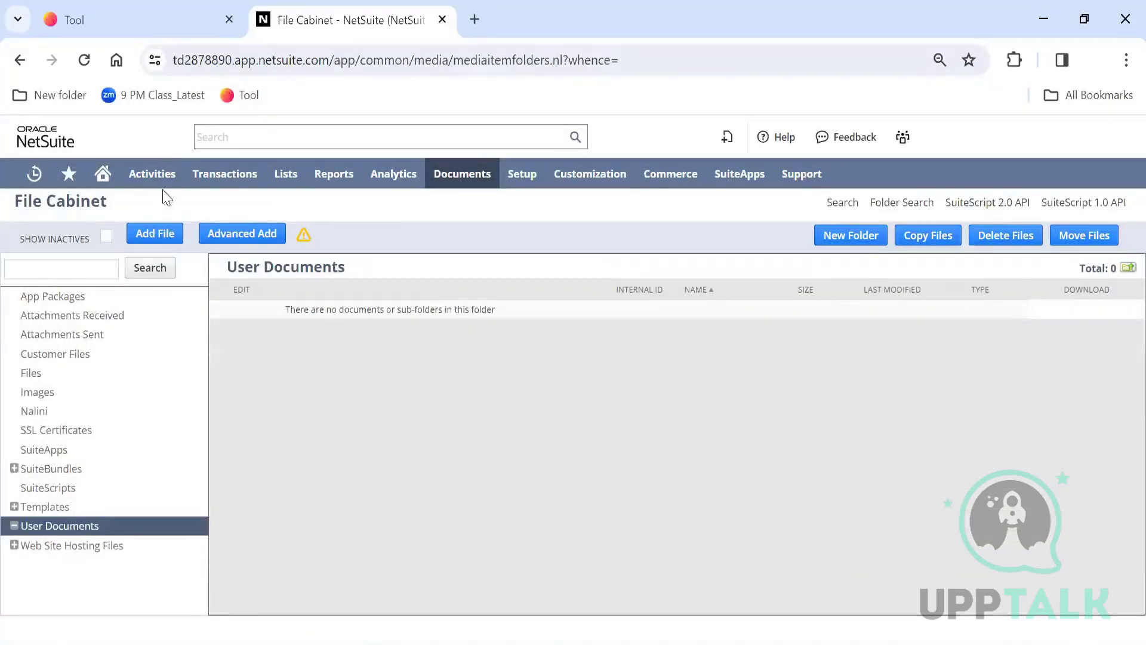
click(19, 60)
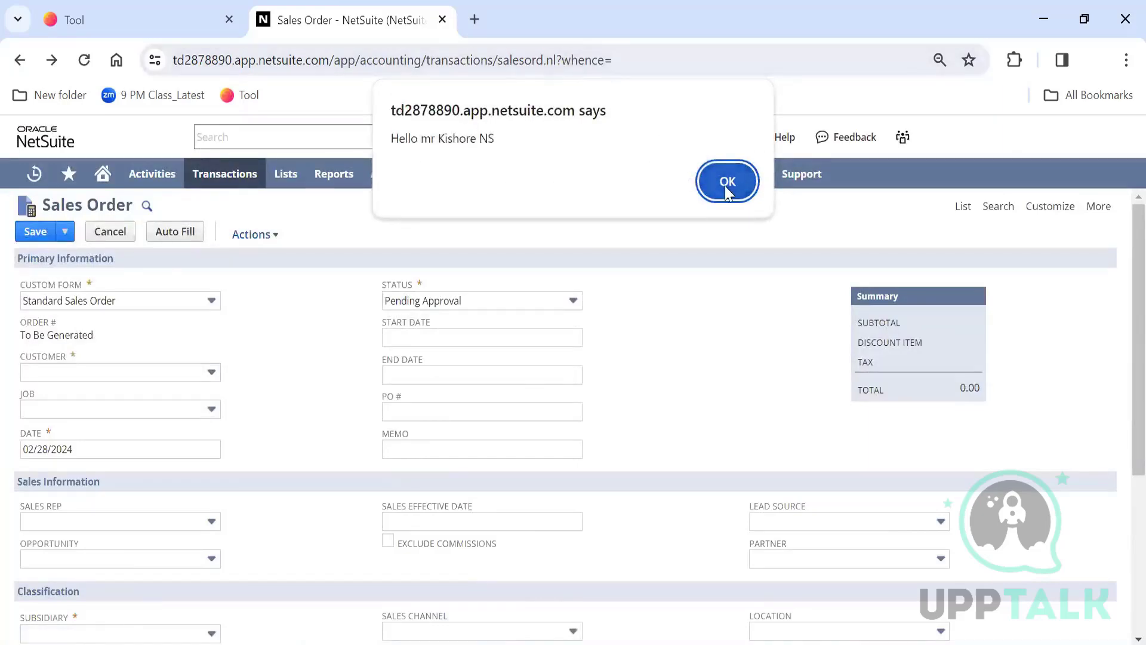
click(725, 180)
Reopen the File Cabinet from the sales order form and view its App Packages folder
mouse_move(462, 174)
click(447, 235)
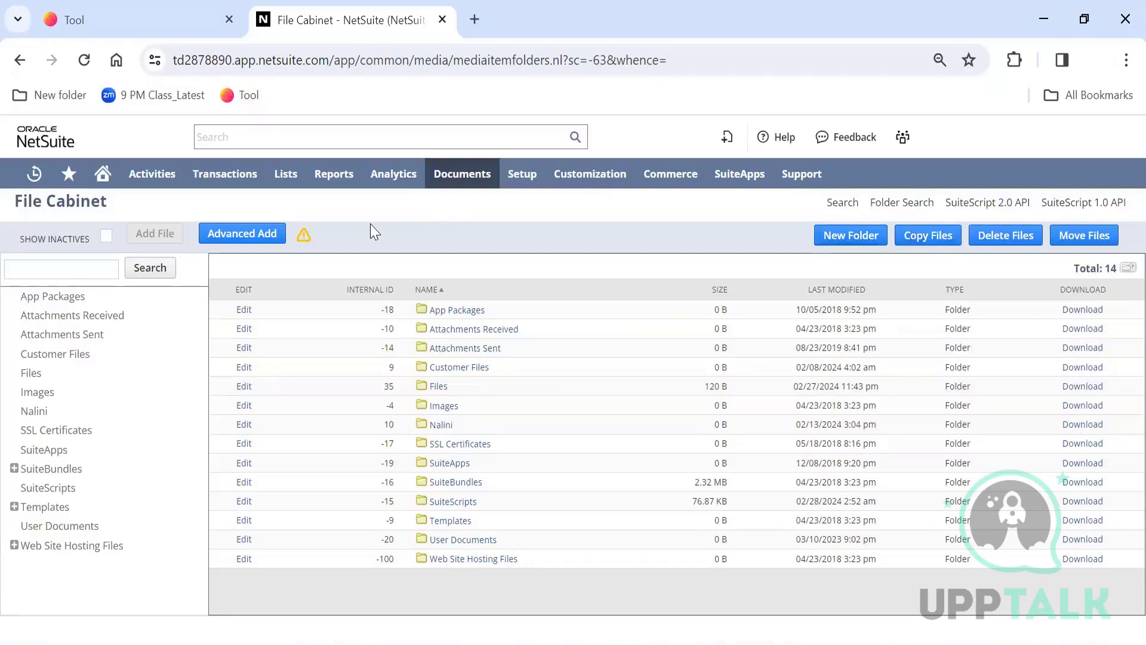
click(455, 310)
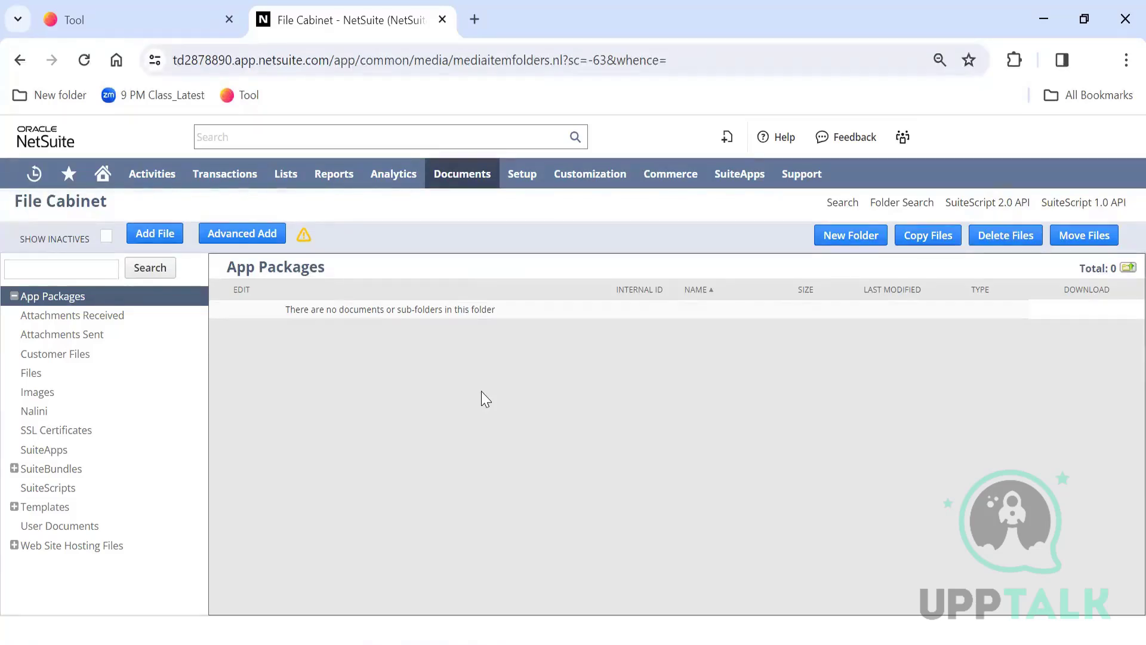
Open the Reports overview page and collapse the Inventory/Items group in its report links
mouse_move(332, 180)
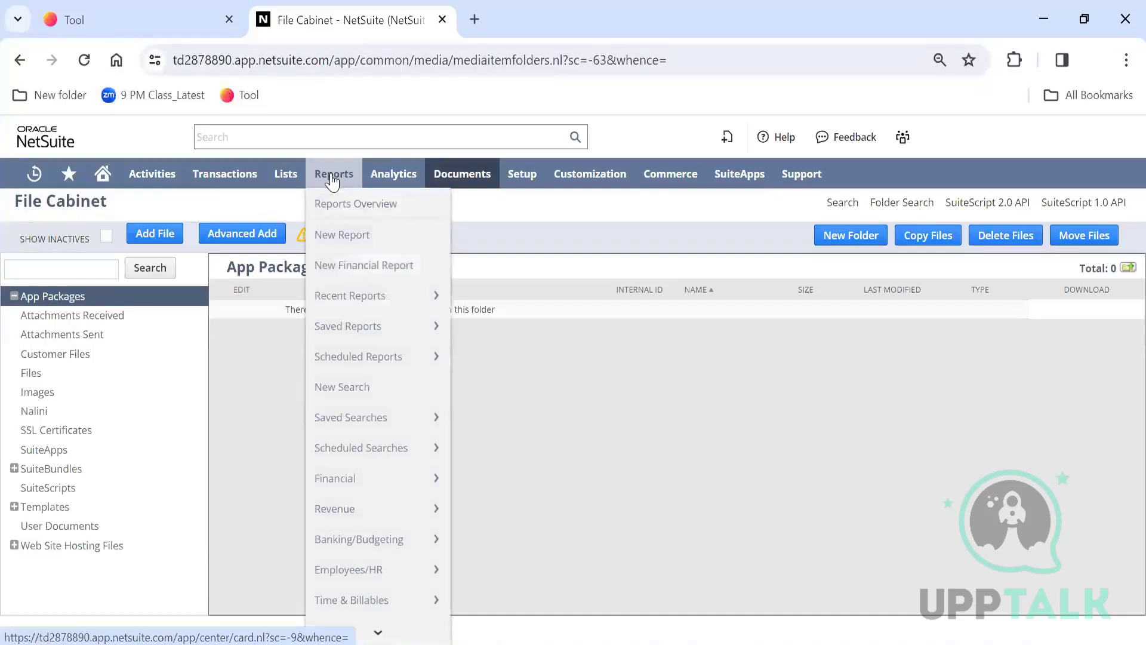
click(365, 206)
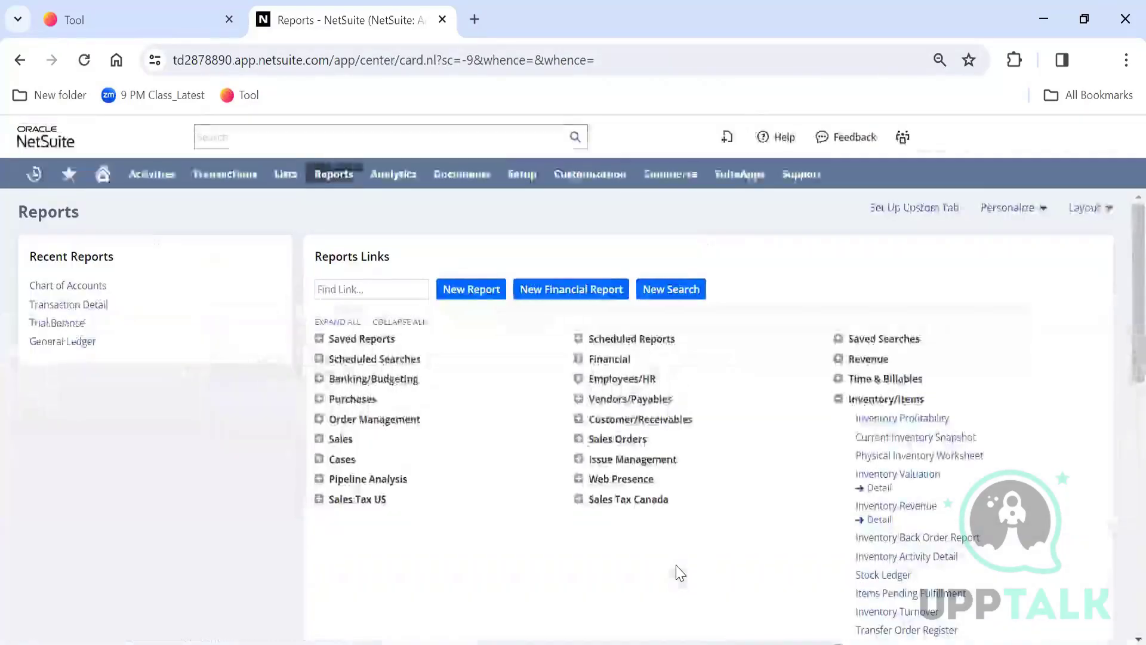
click(839, 399)
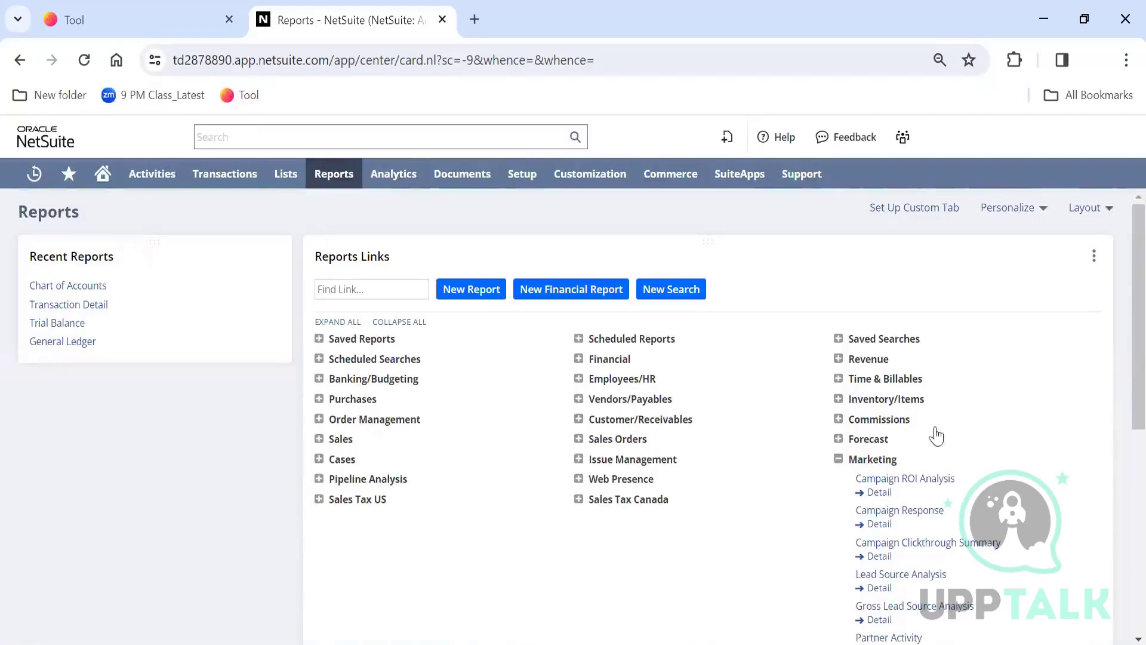
Collapse the Marketing report group and view the links in the Purchases group
click(839, 460)
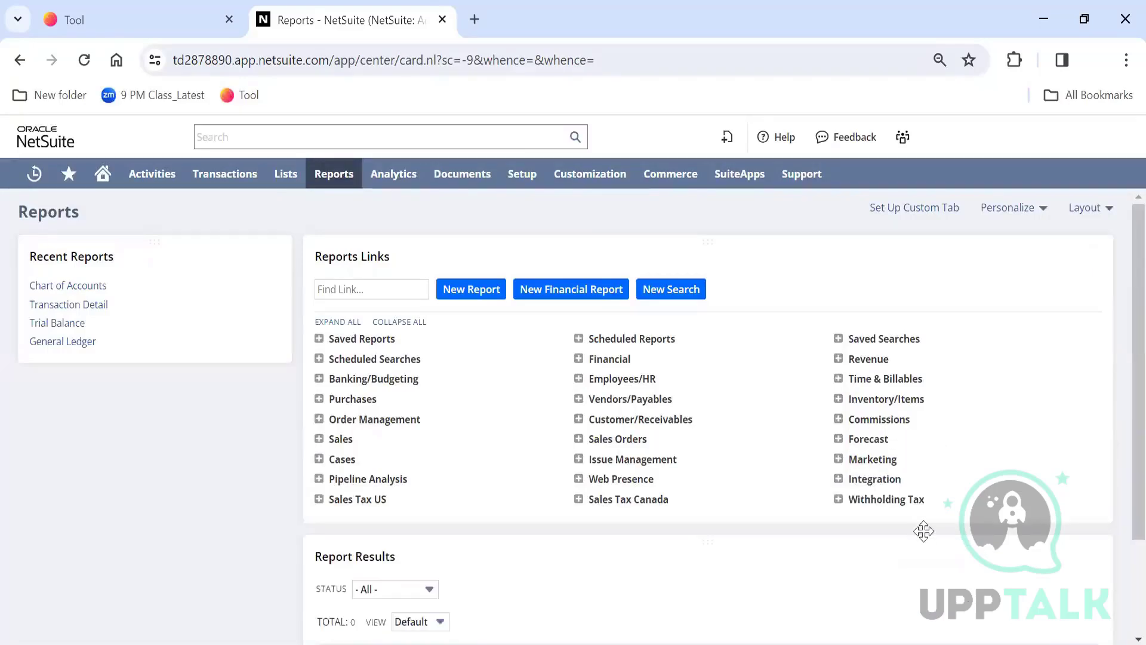
click(320, 399)
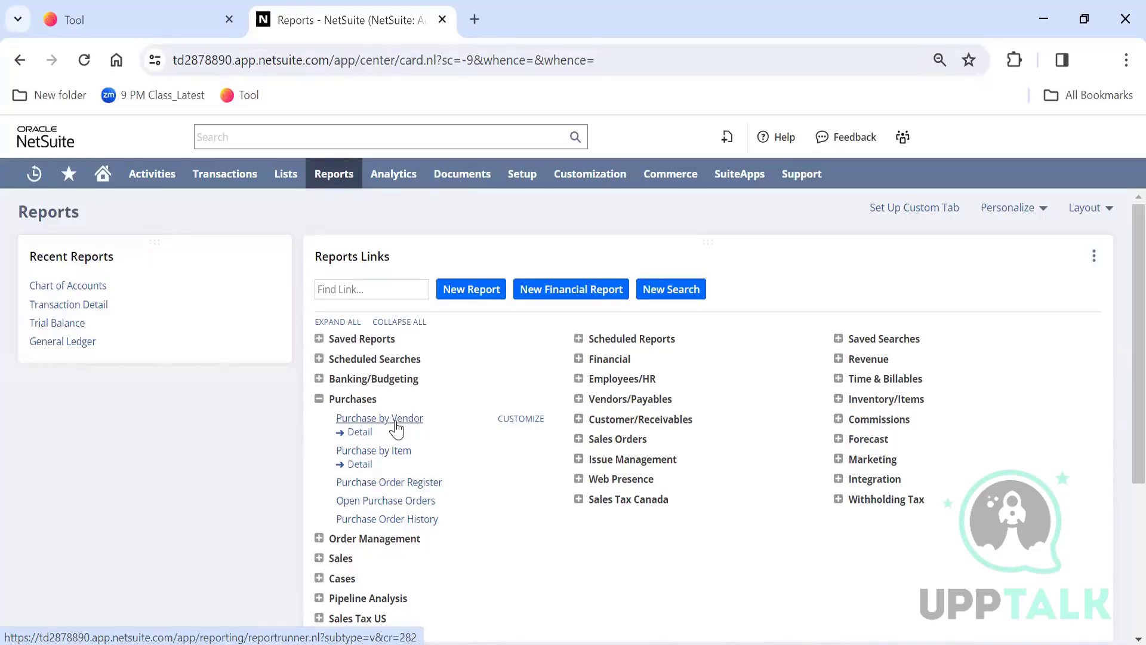
click(319, 399)
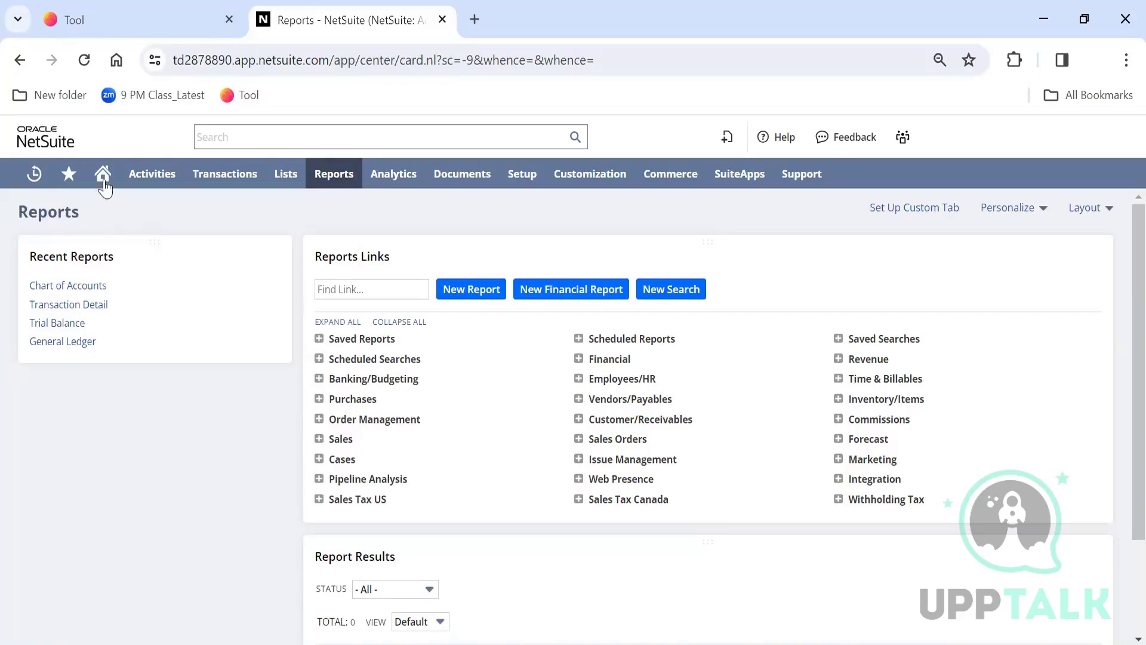
Open the Home dashboard and move the KPI Meter portlet below the Analytics Portlet
mouse_move(102, 176)
click(121, 206)
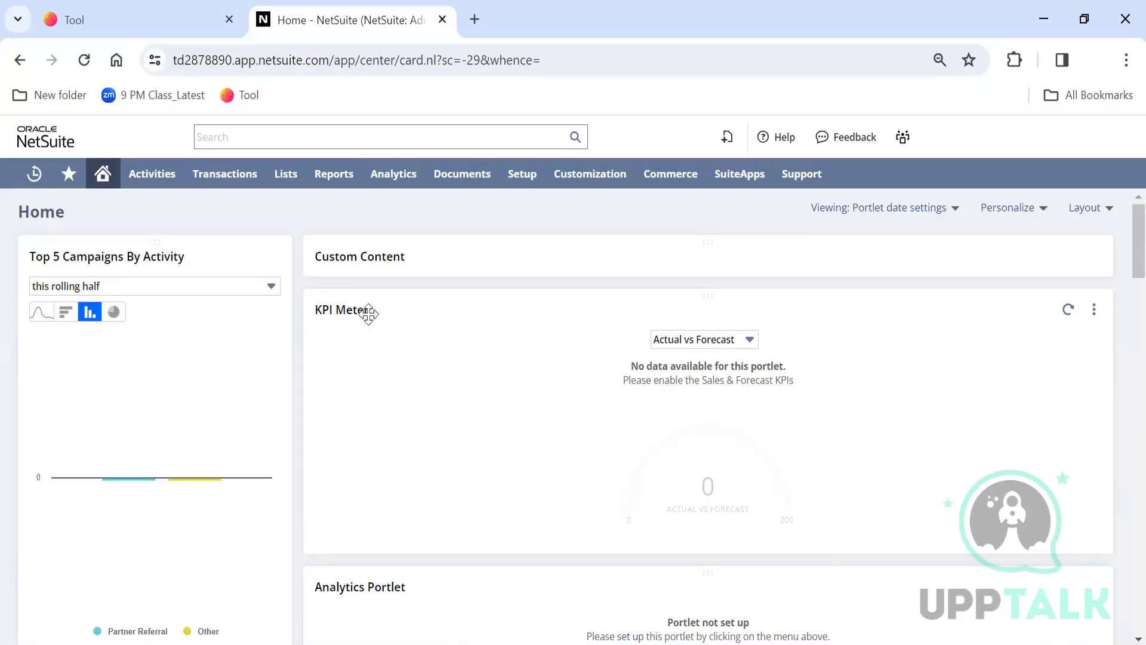
drag(366, 312, 366, 600)
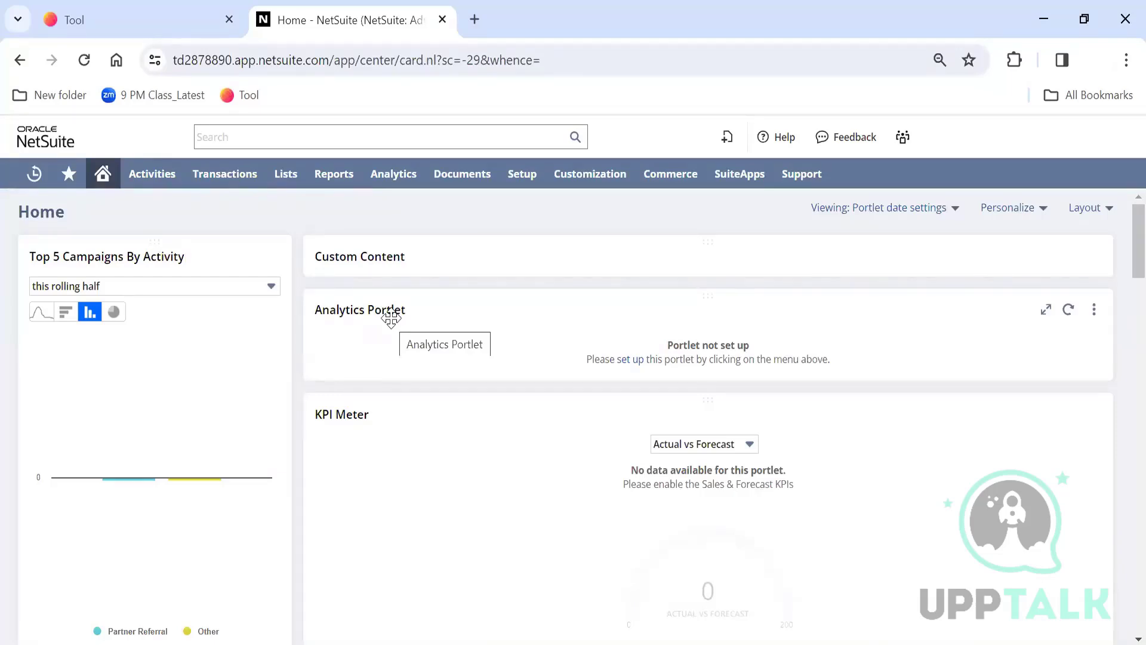
Move the Custom Content portlet below the Analytics Portlet and place the Comparative Sales portlet above them both
drag(396, 251, 393, 310)
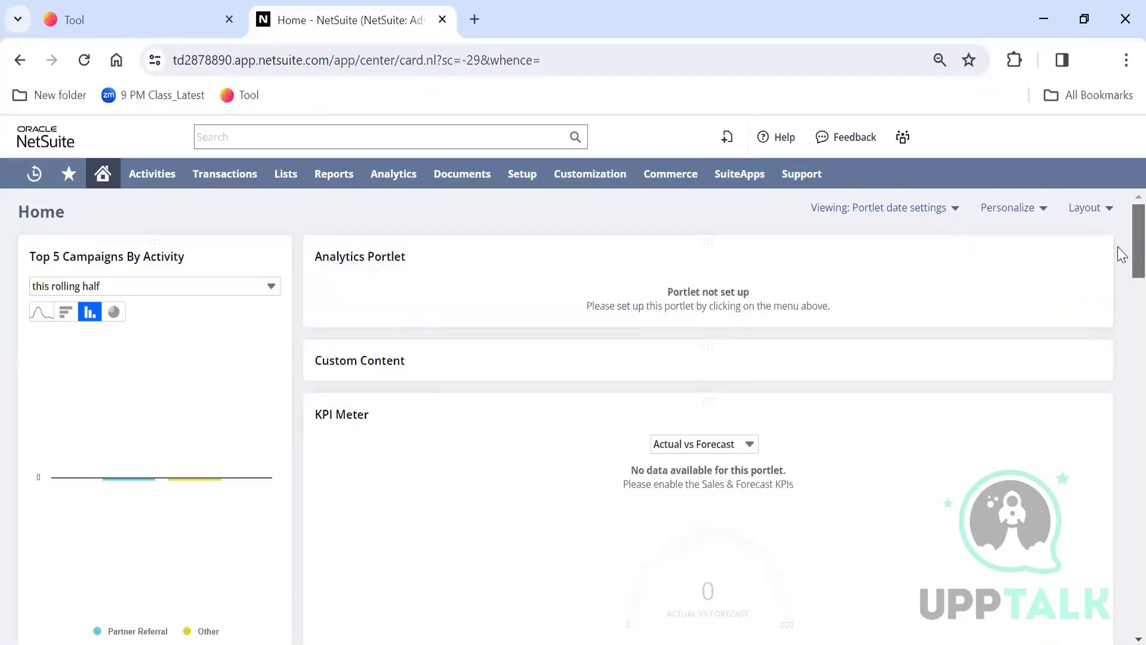
drag(1120, 253, 1118, 303)
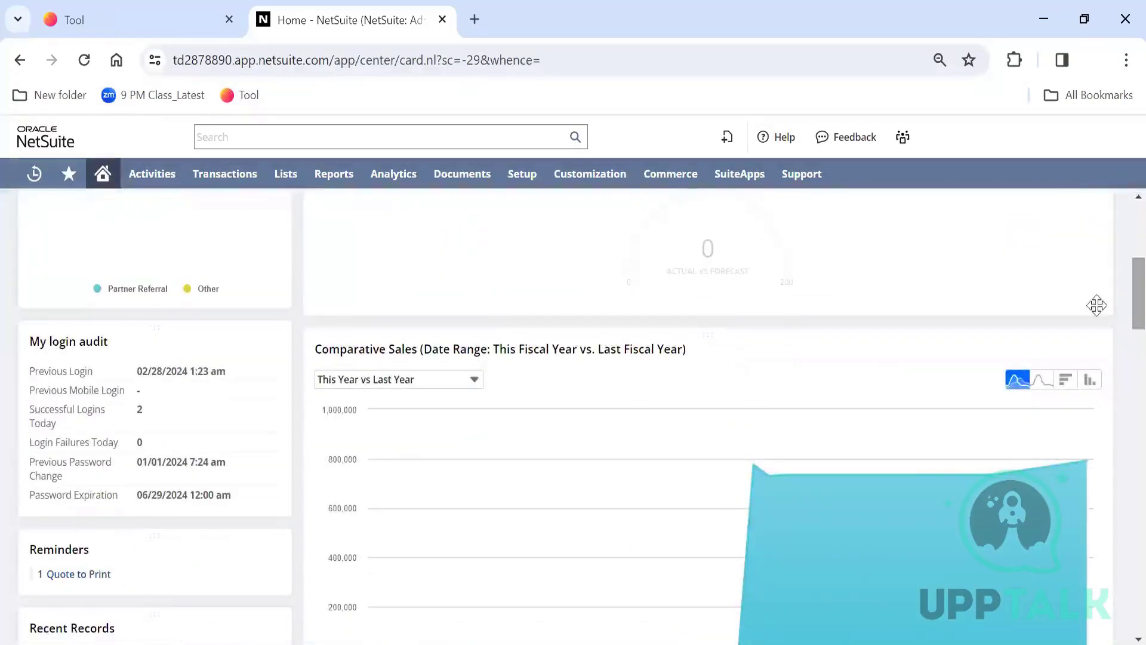
drag(764, 347, 757, 235)
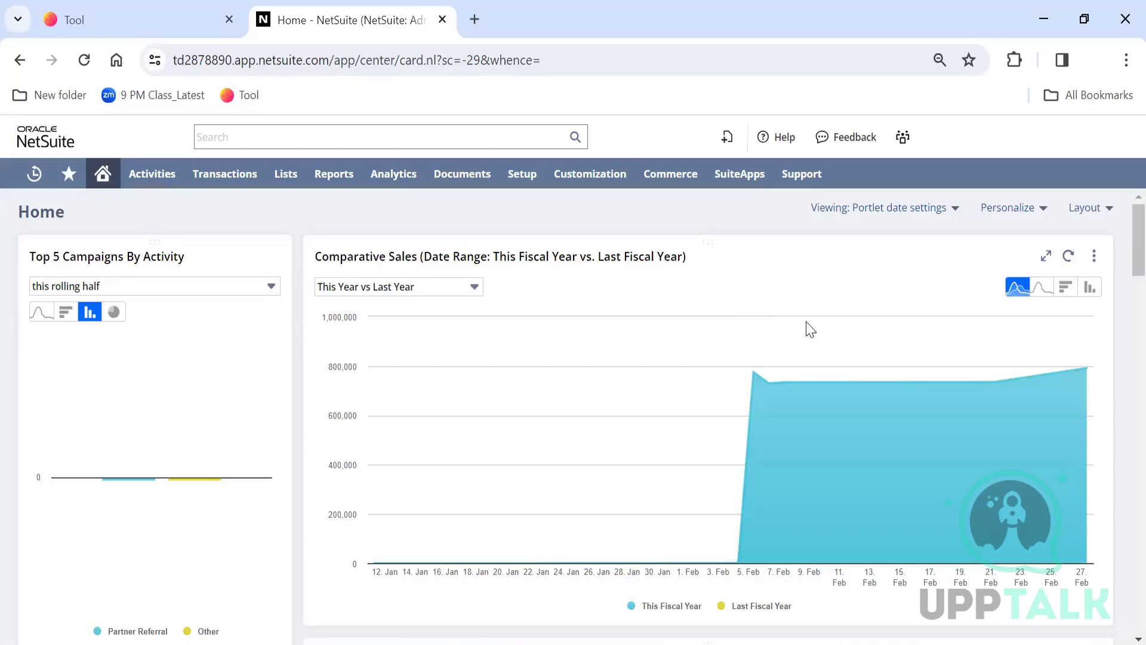
Open the dashboard personalization options and review the SuiteApps, Currently Used and Standard Content categories against the portlets on the dashboard
click(1045, 210)
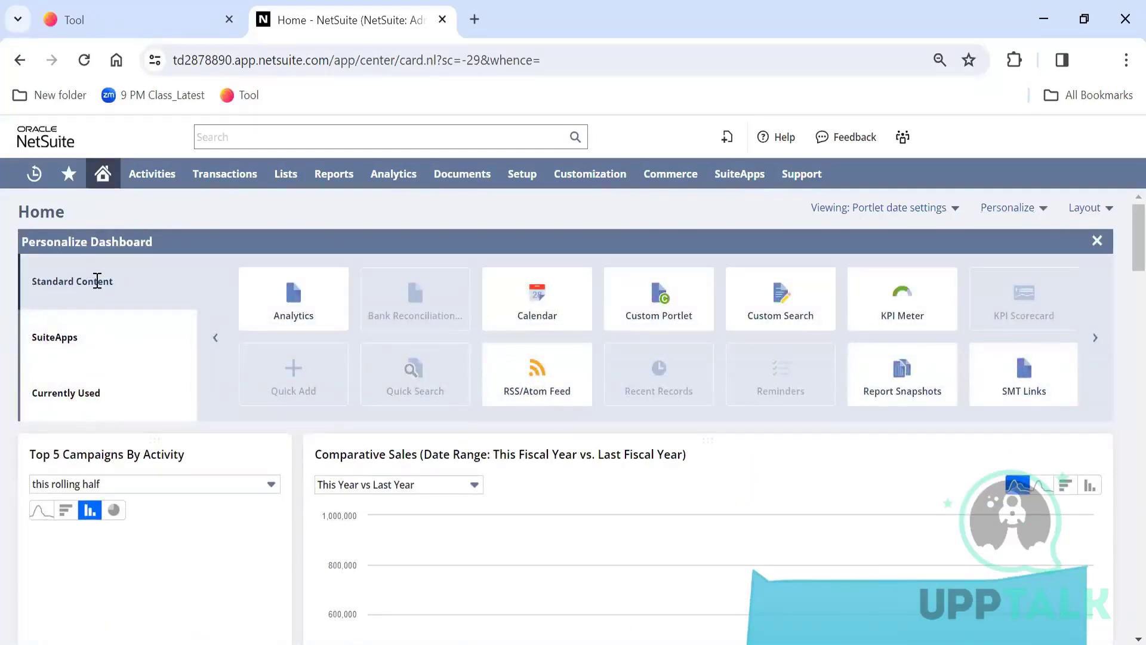
click(94, 333)
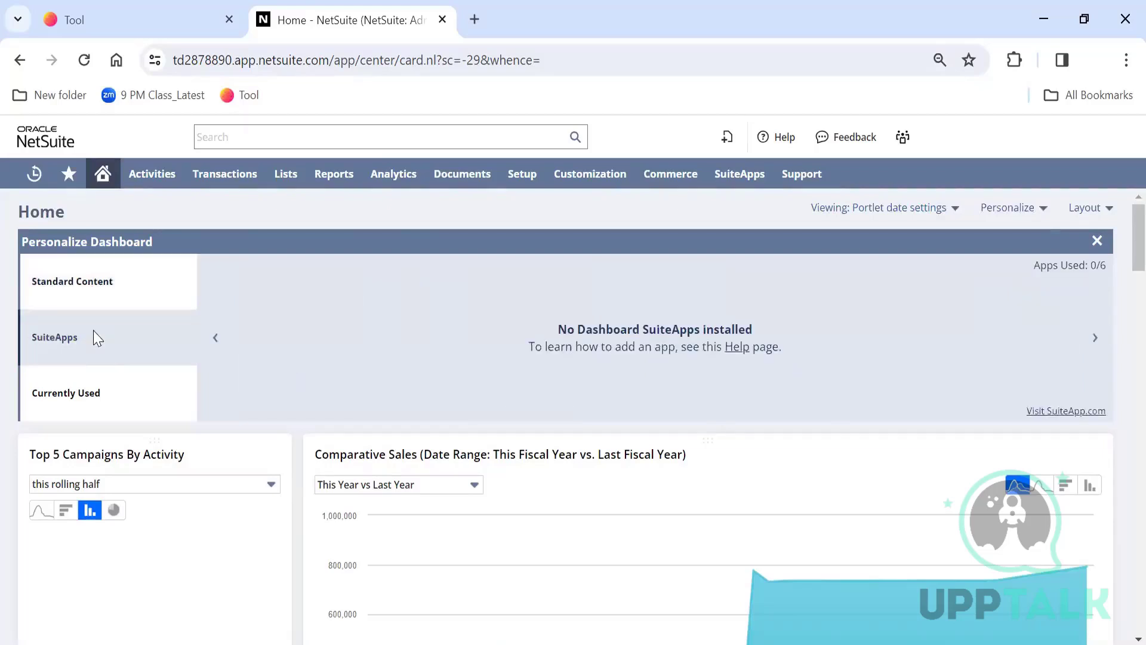
click(119, 416)
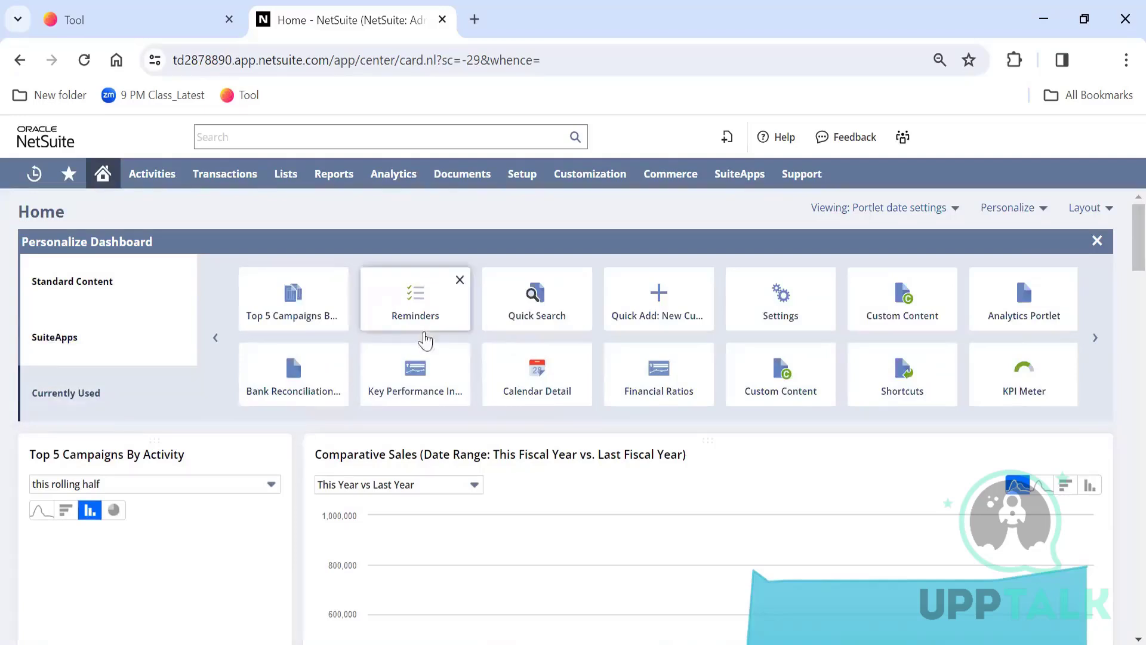
click(87, 276)
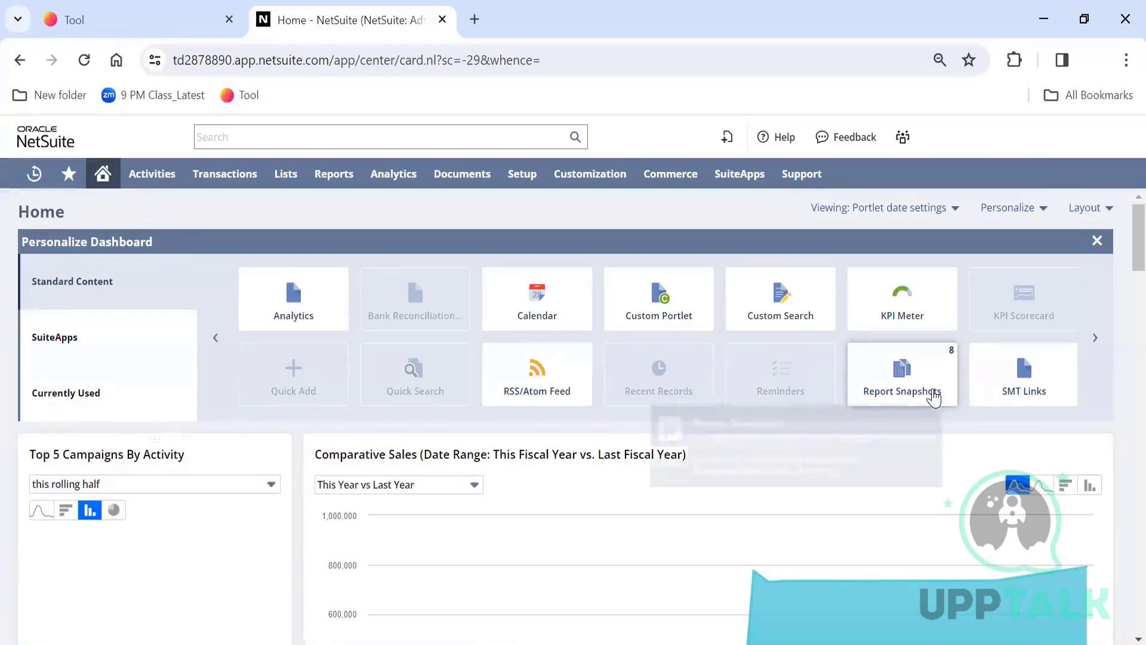
drag(933, 395, 913, 513)
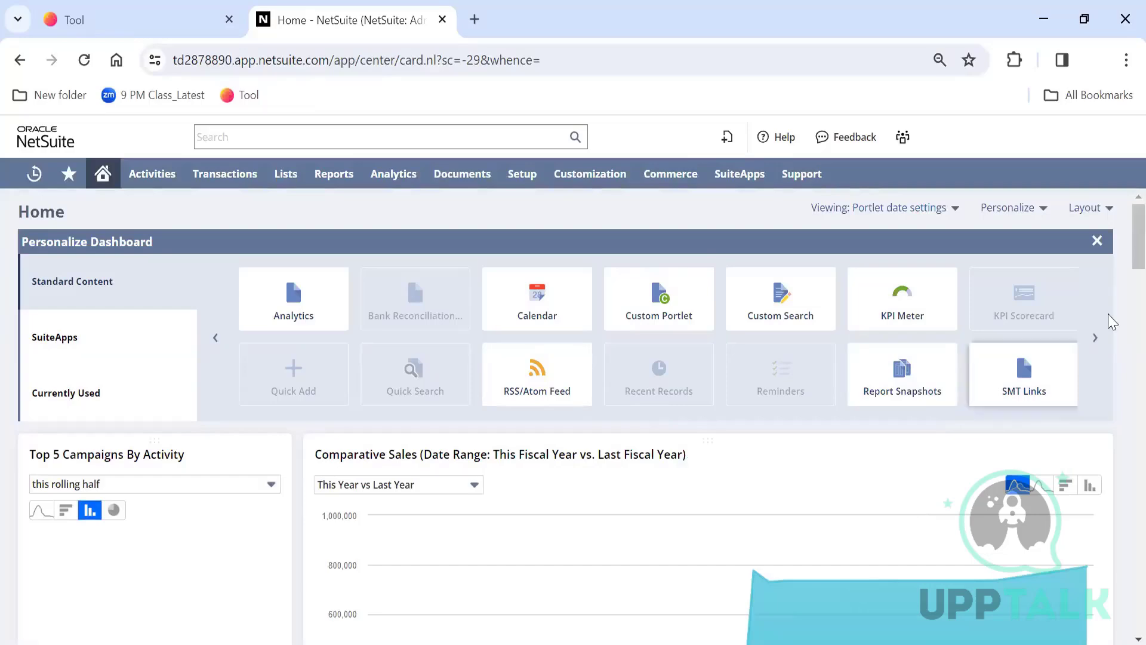
scroll(1120, 358, down, 15)
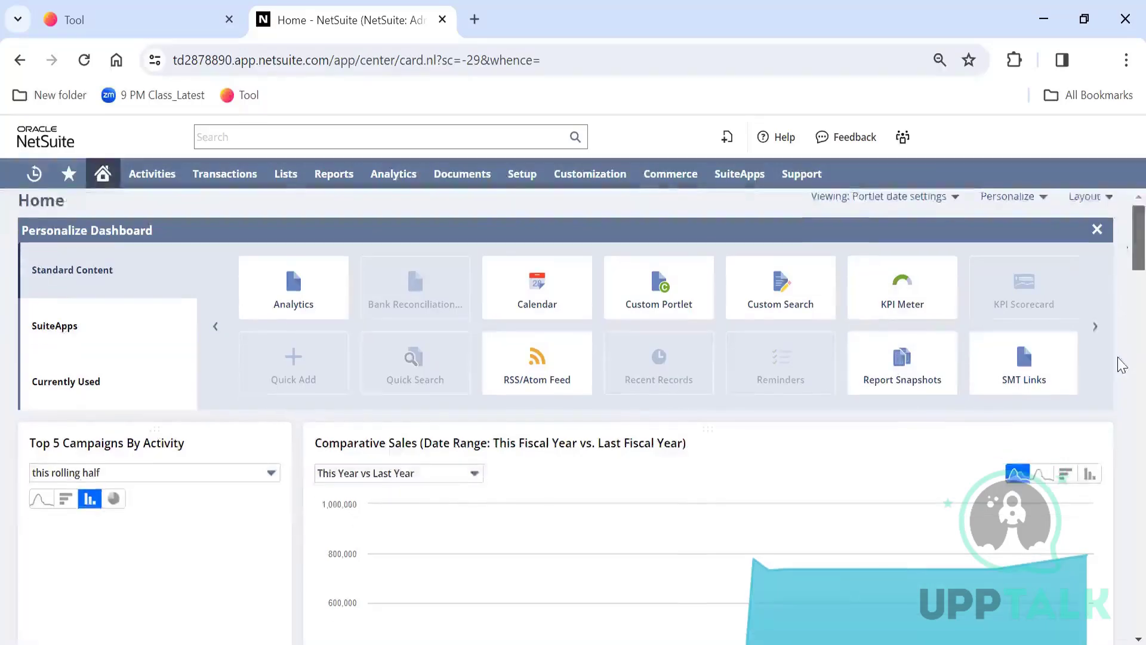
scroll(1122, 515, down, 5)
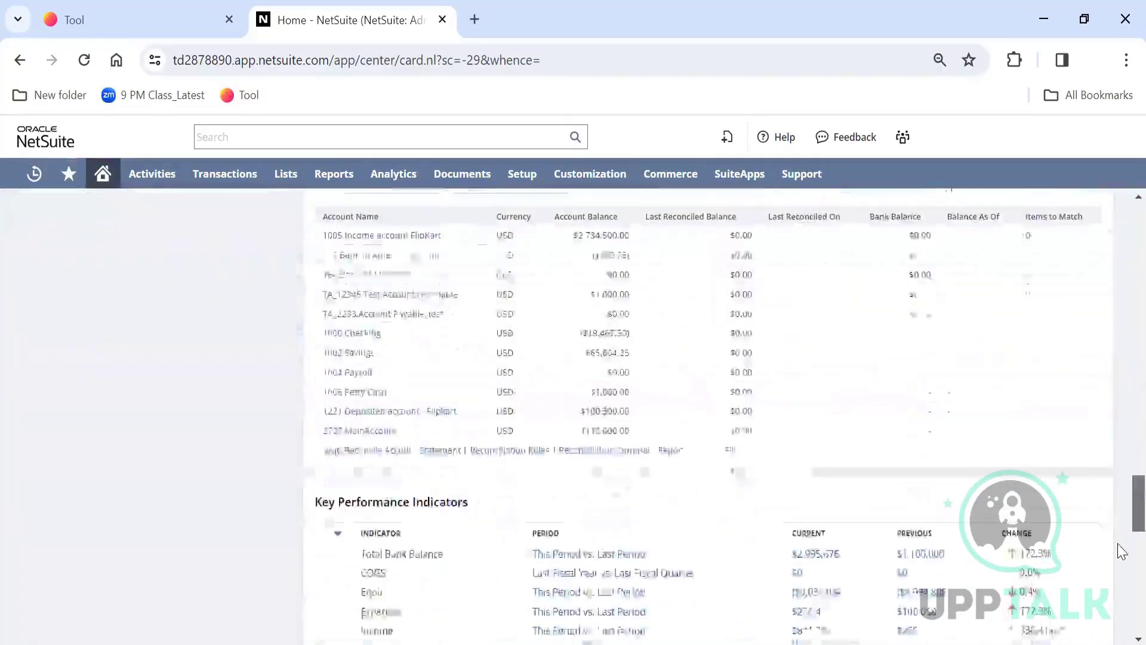
scroll(1122, 352, up, 10)
scroll(1121, 352, up, 5)
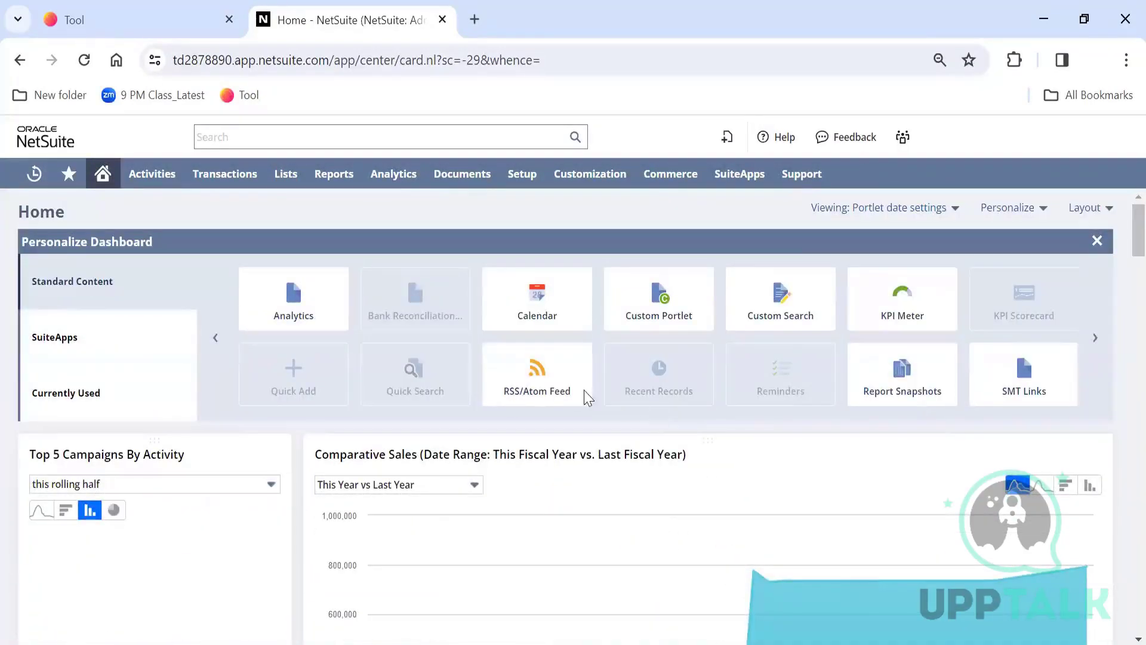
Add a Custom Search portlet from the standard content to the dashboard and remove it again
drag(576, 391, 428, 380)
click(1096, 337)
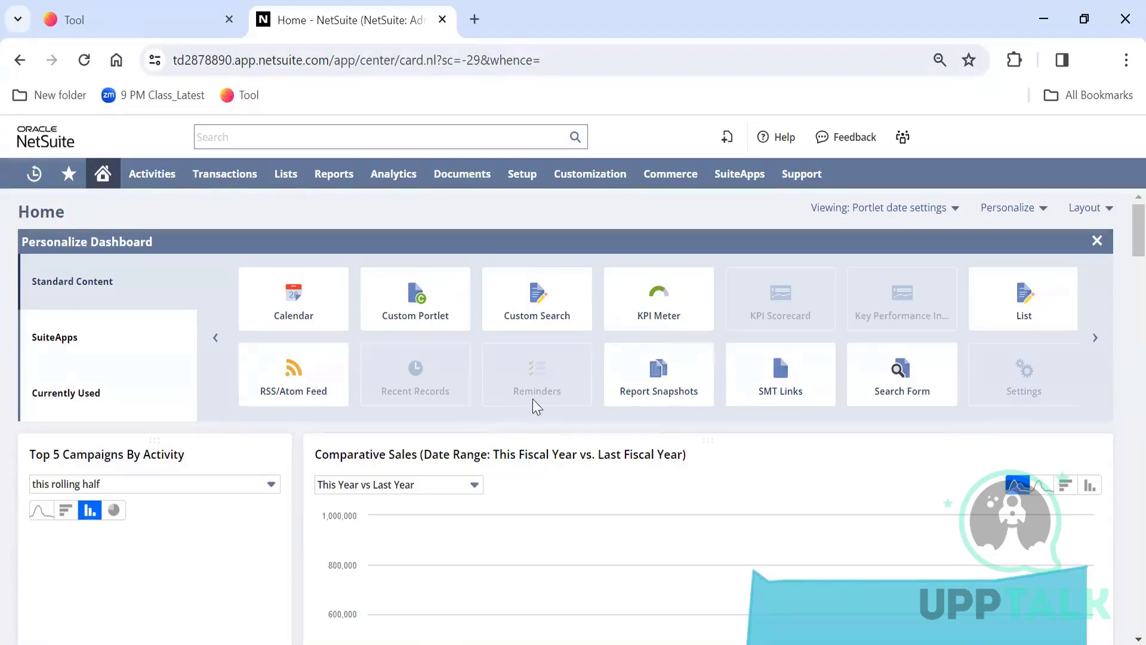
mouse_move(867, 320)
click(541, 298)
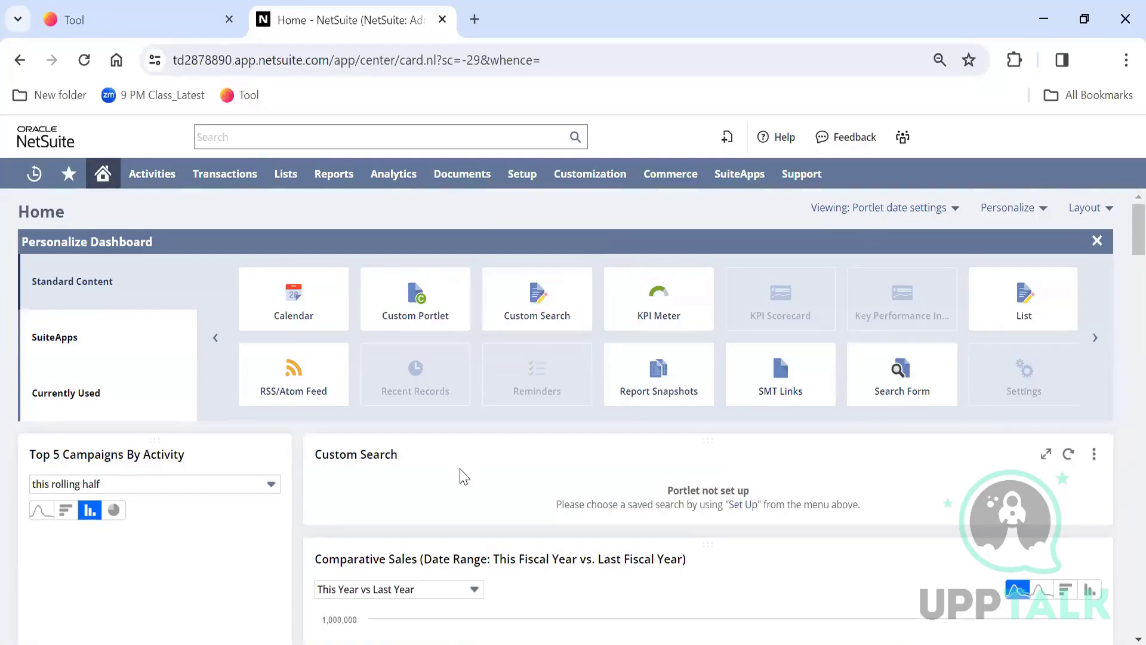
click(1096, 455)
click(1074, 501)
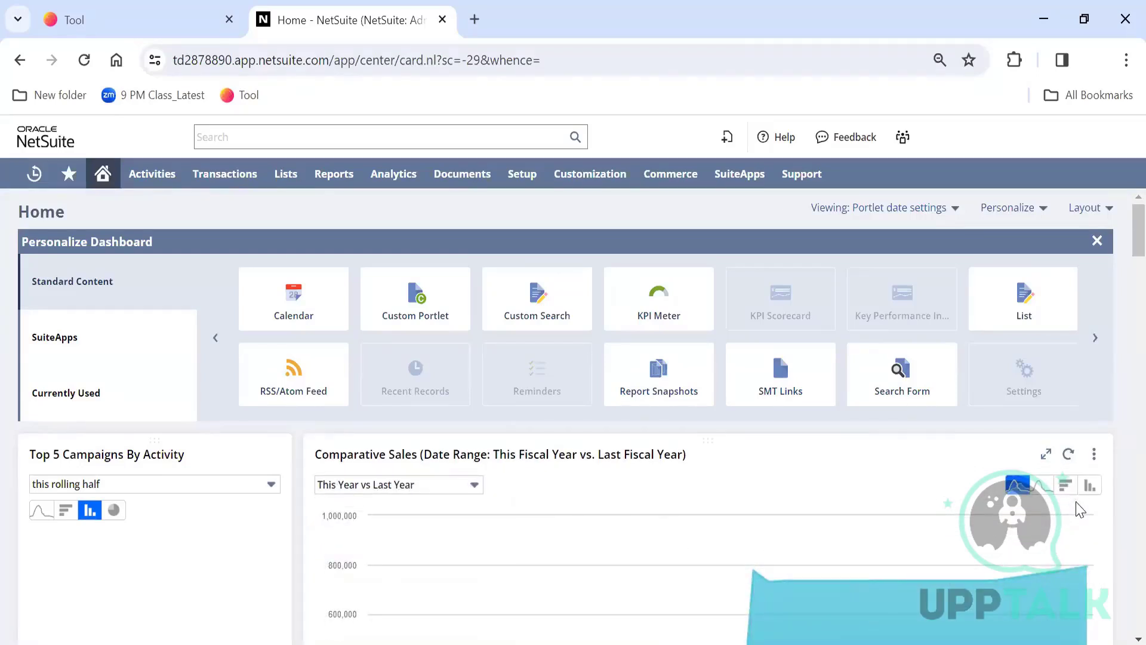
Add a Calendar portlet to the dashboard, remove it again and close the personalization options
click(315, 312)
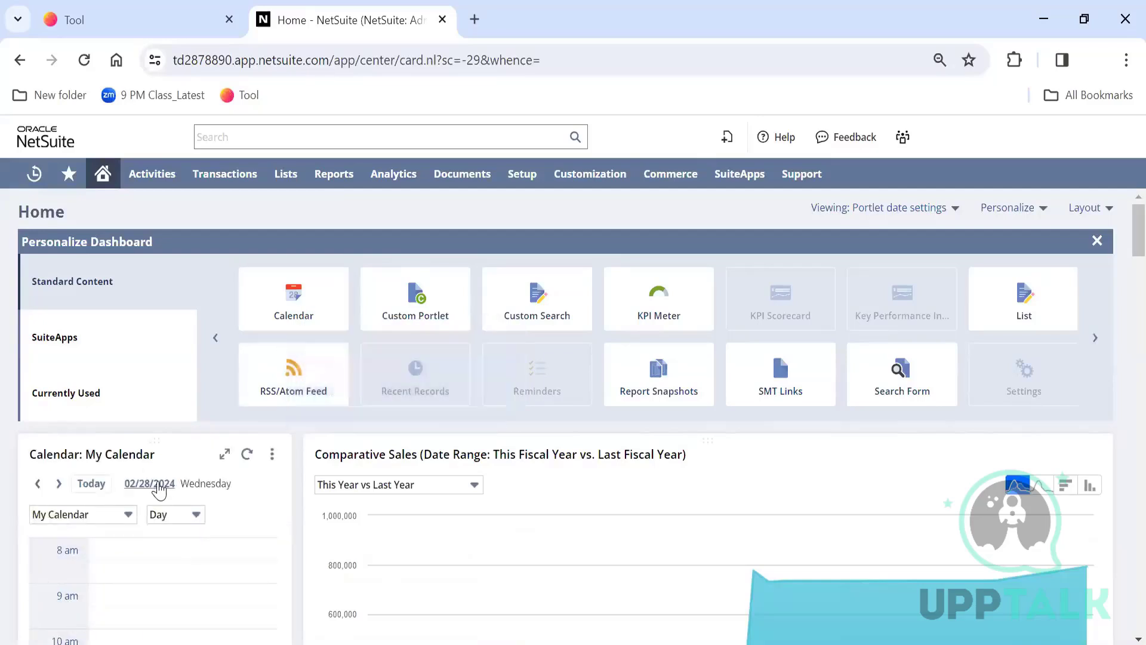
click(272, 454)
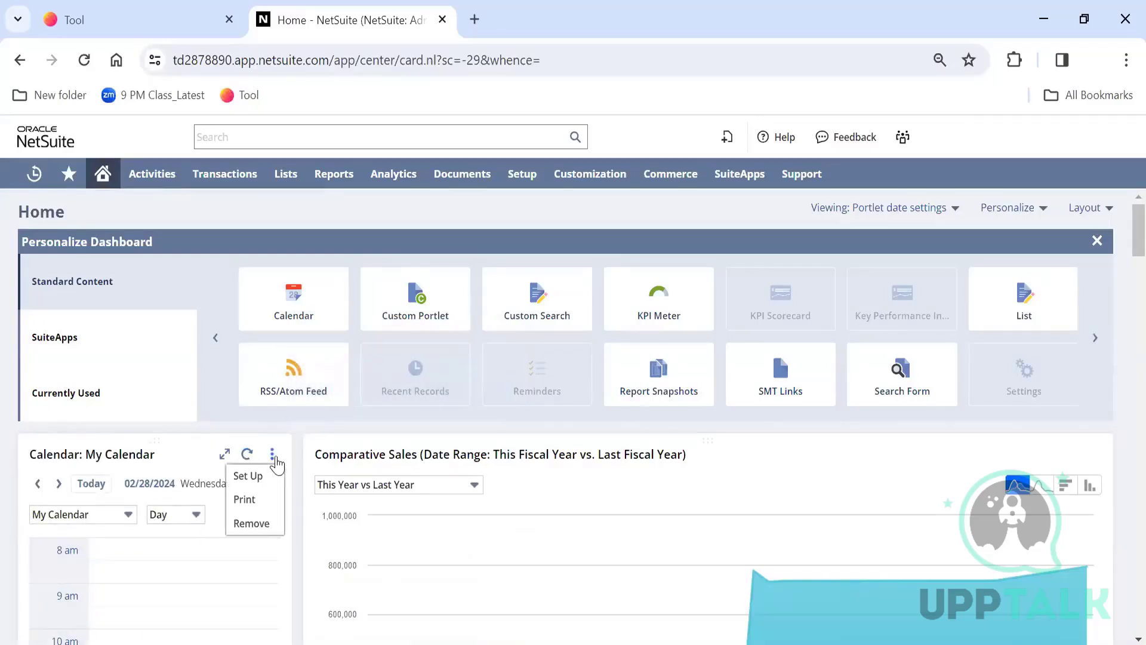
click(251, 523)
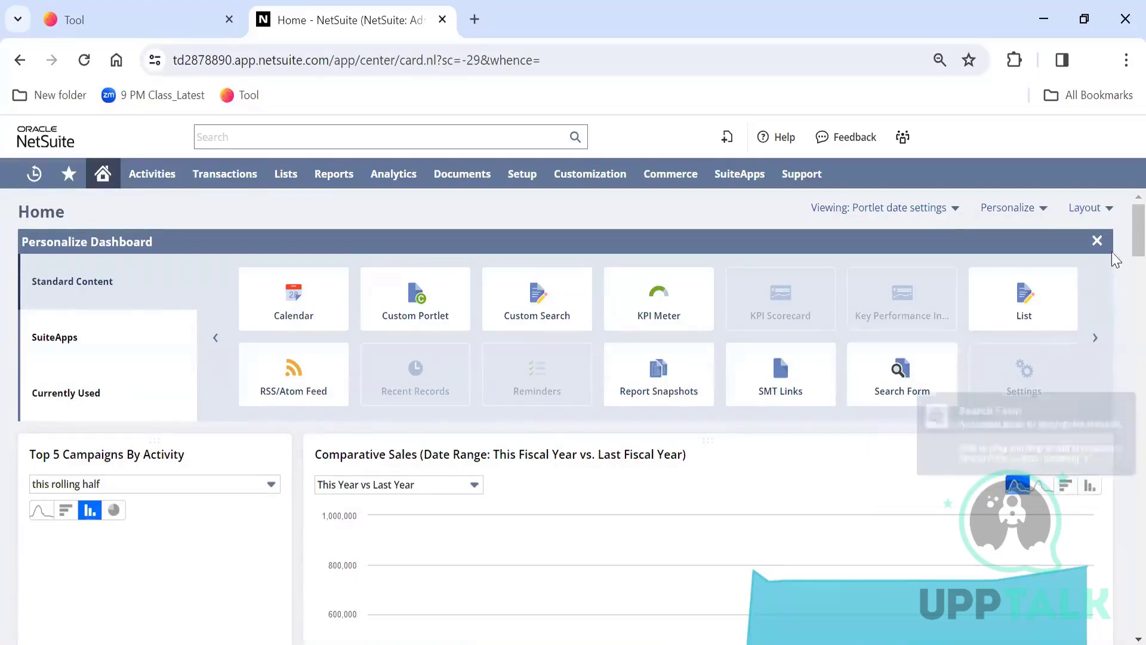
click(1097, 241)
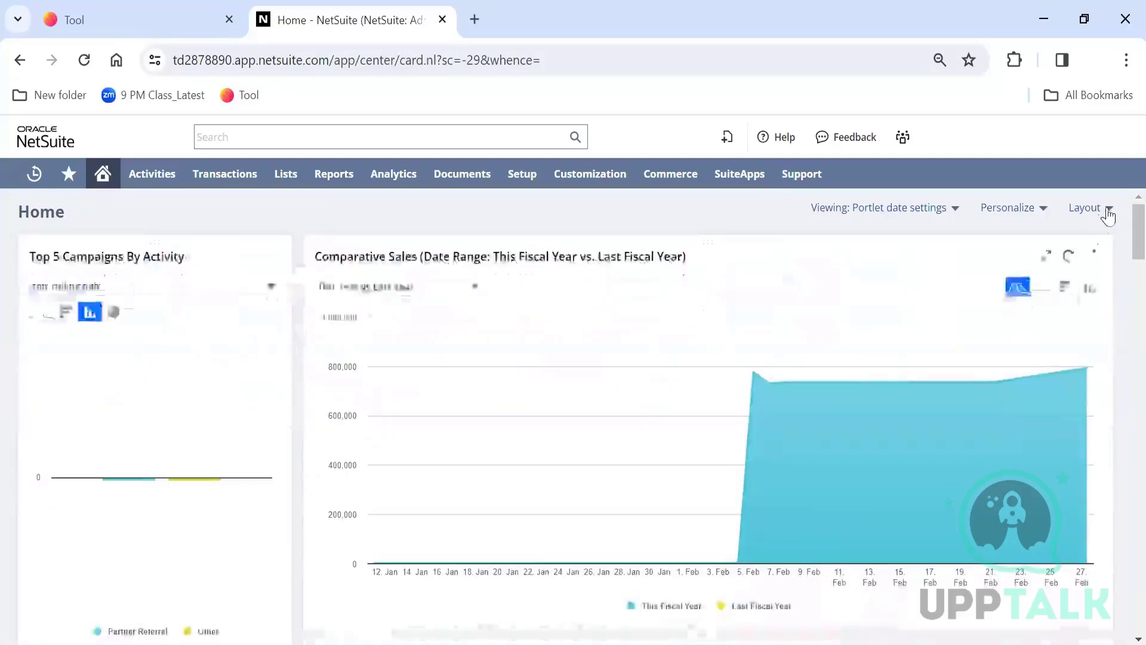
Review the Home dashboard's column layout choices, its portlets and its date range setting
click(1110, 211)
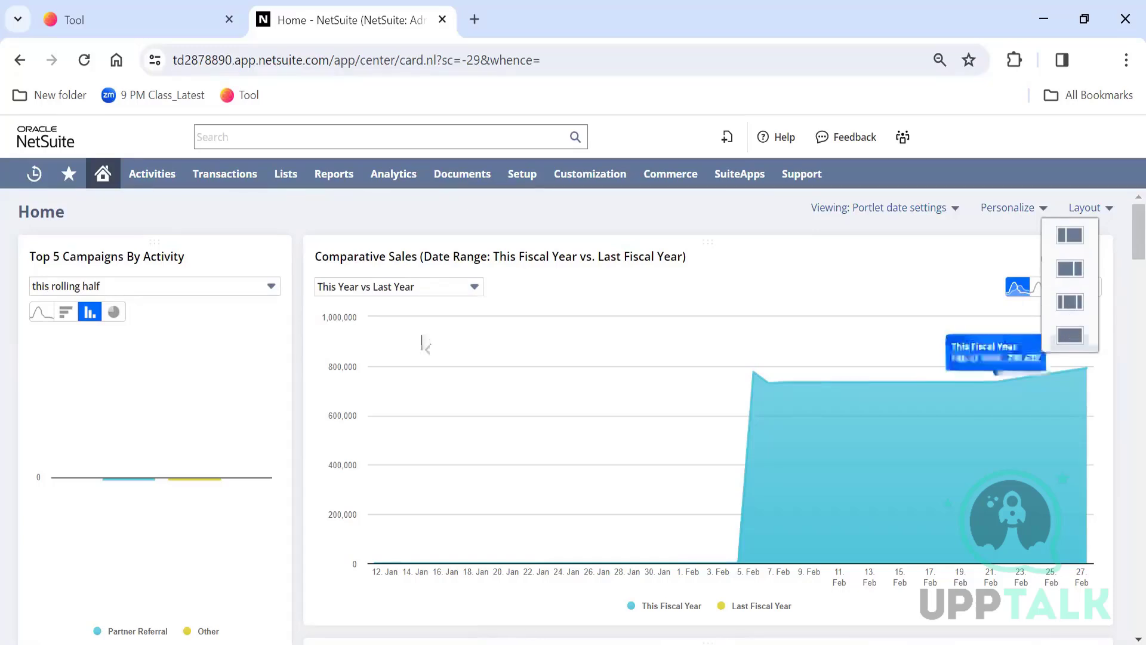
mouse_move(923, 373)
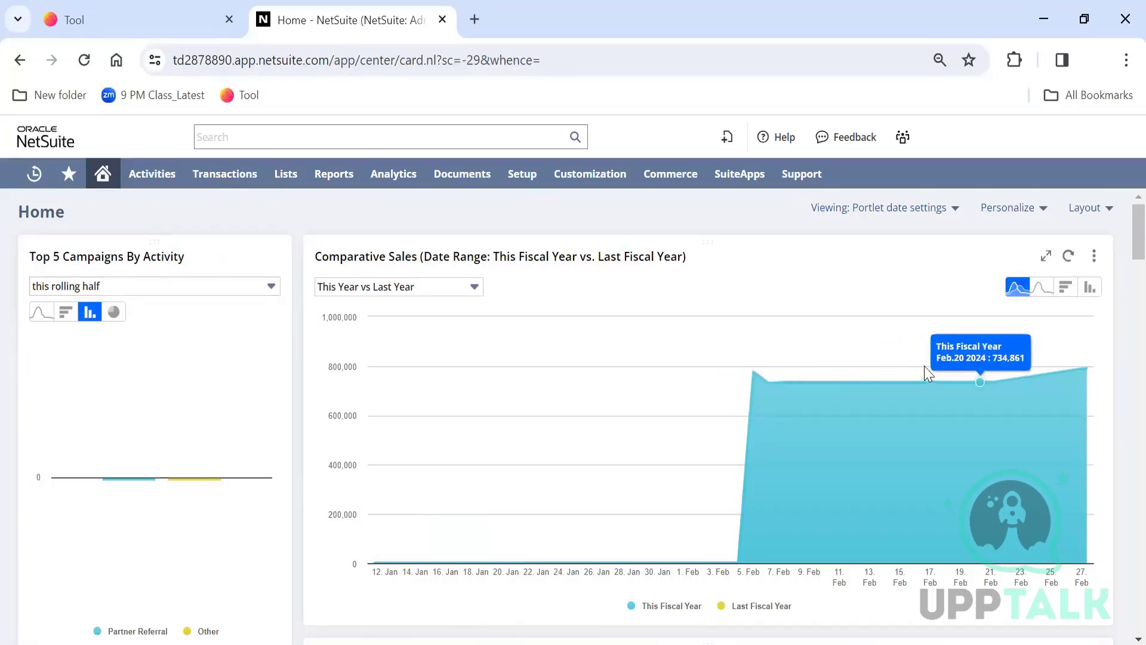
scroll(1122, 248, down, 8)
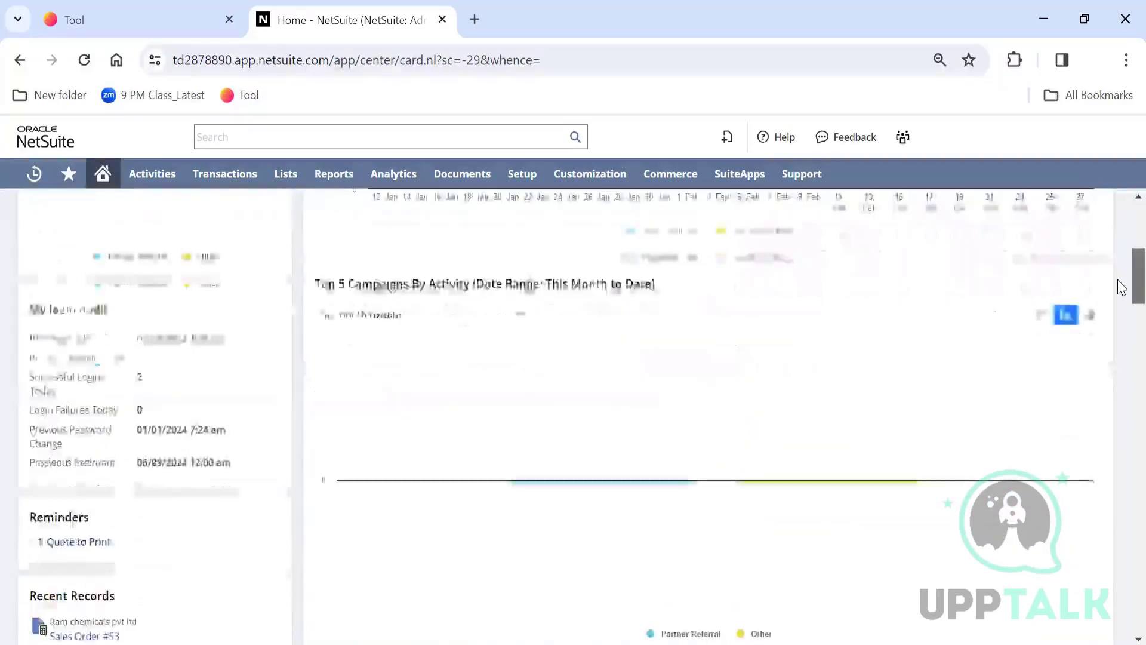
scroll(1121, 214, up, 8)
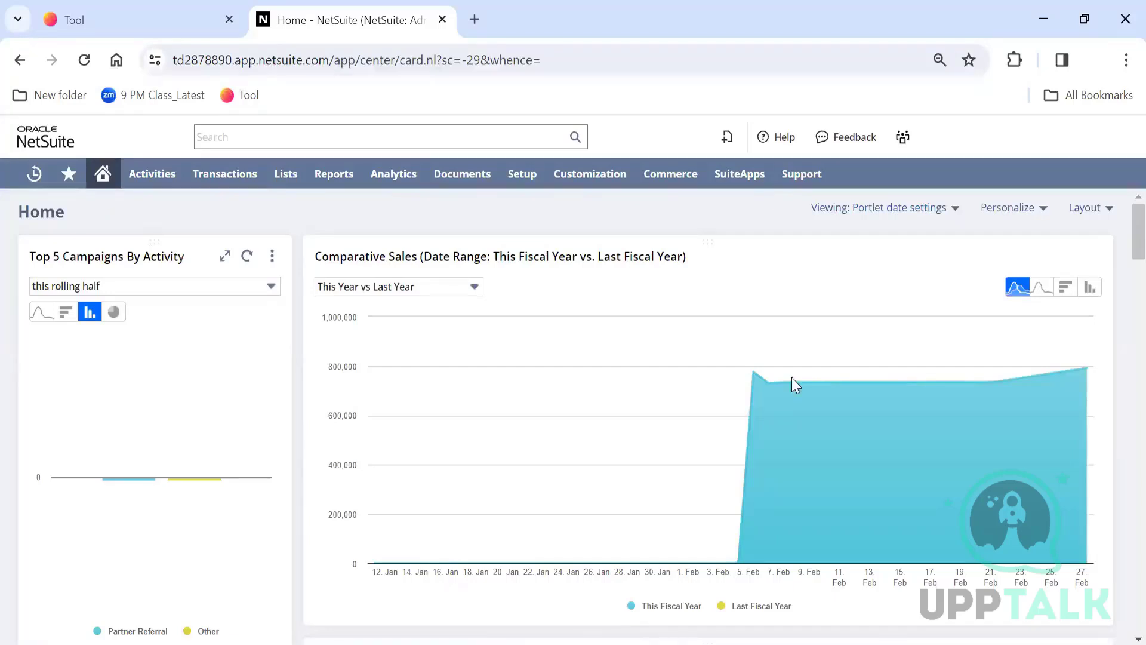
scroll(1122, 269, down, 1)
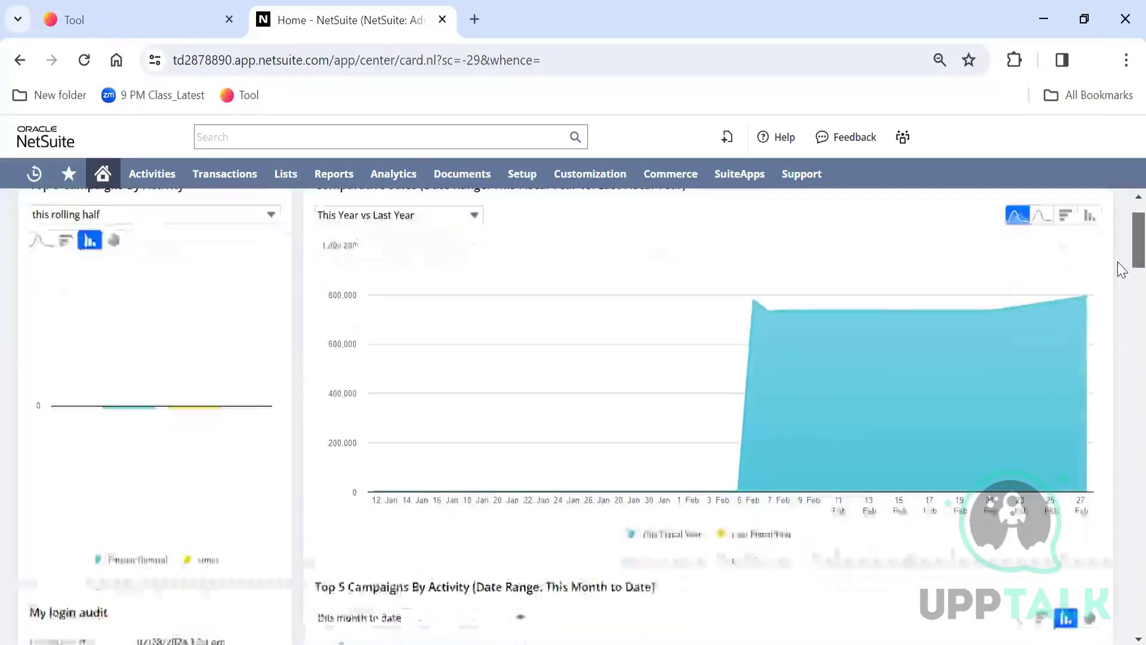
scroll(1122, 270, down, 5)
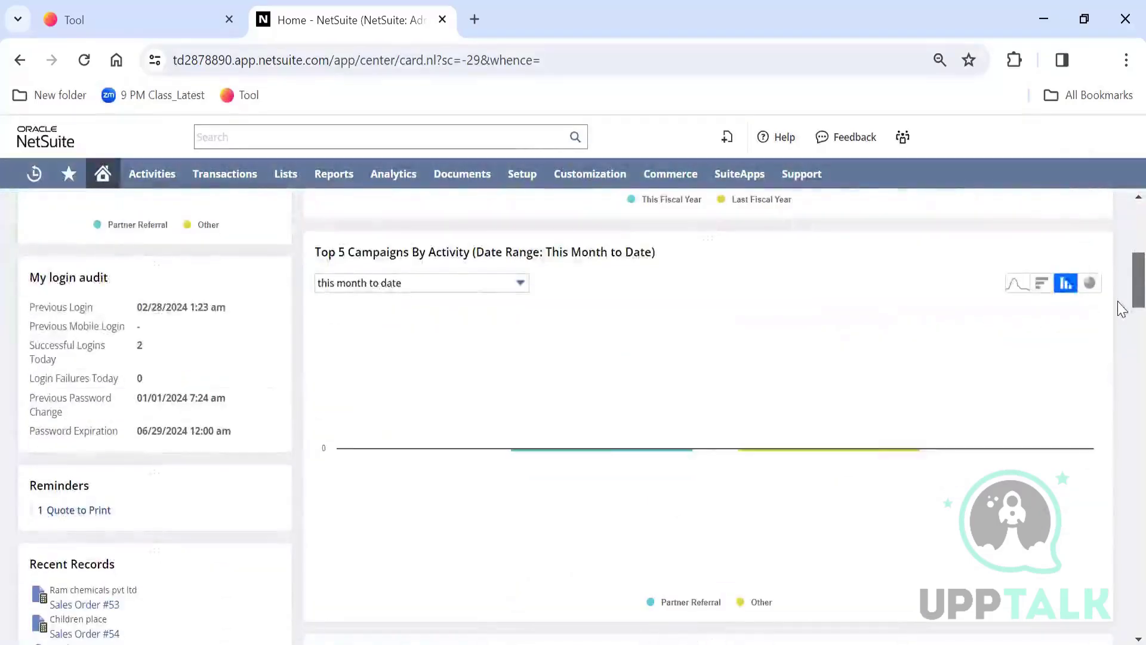
scroll(1122, 309, down, 1)
scroll(1123, 317, up, 7)
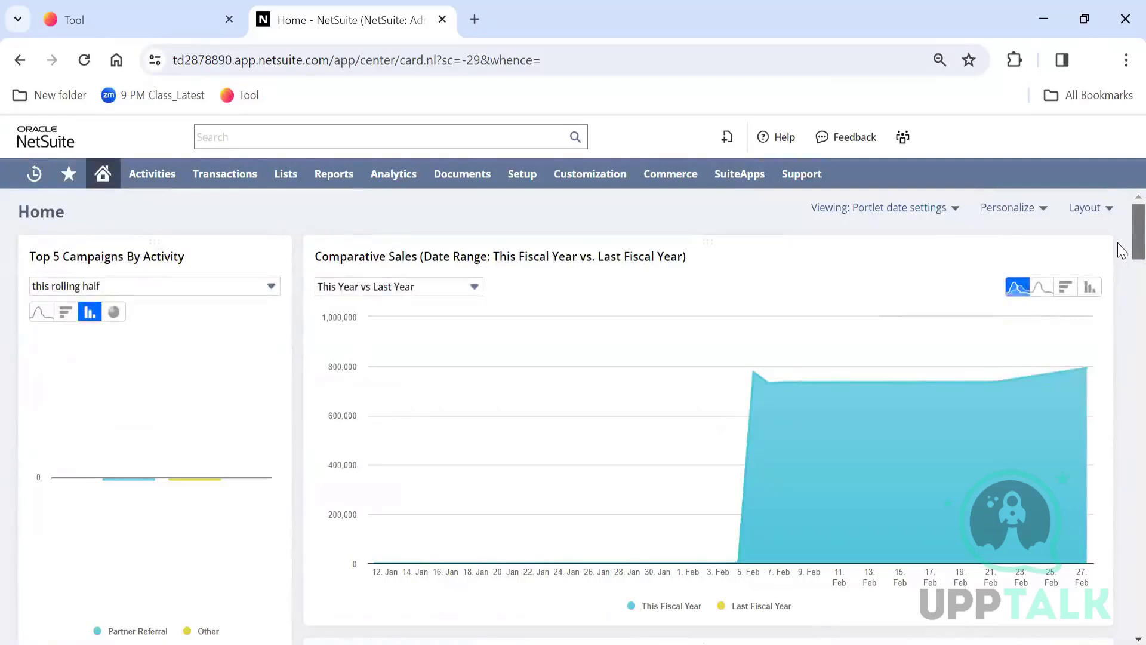
click(955, 212)
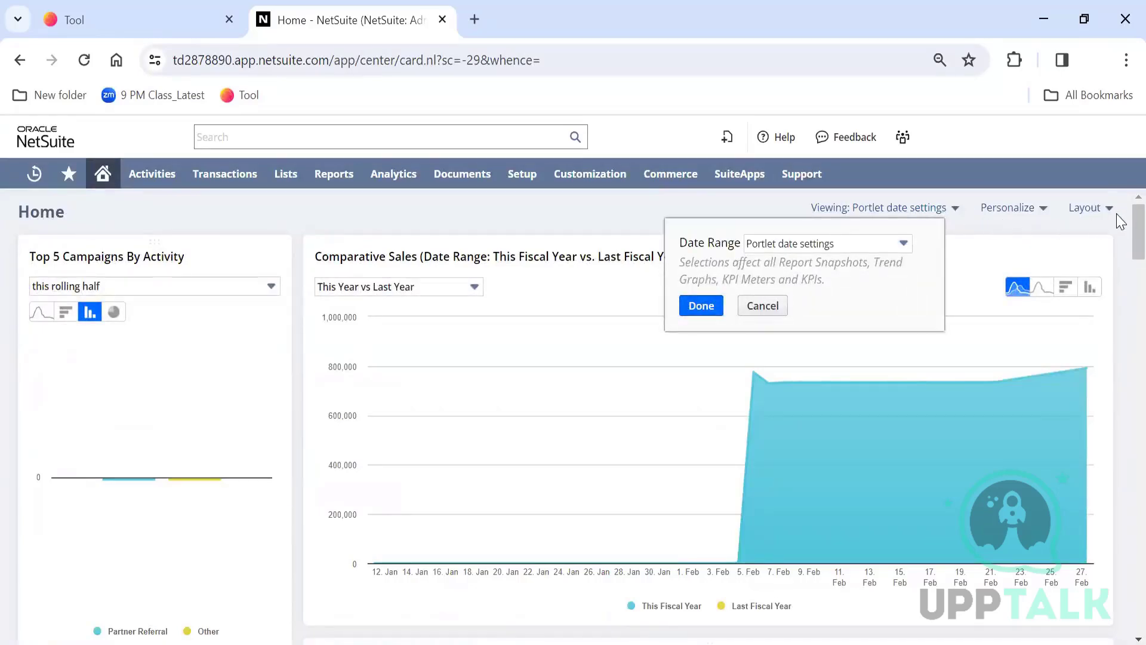
Switch the month-to-date Top 5 Campaigns By Activity chart to horizontal bars
scroll(1120, 239, down, 4)
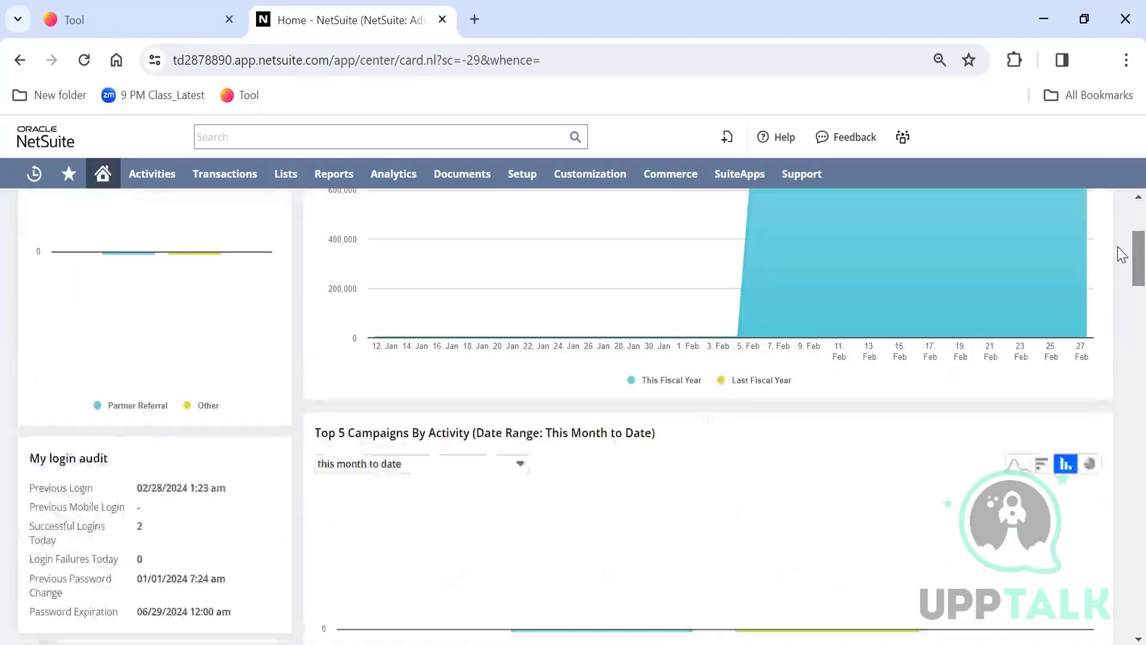
click(1043, 465)
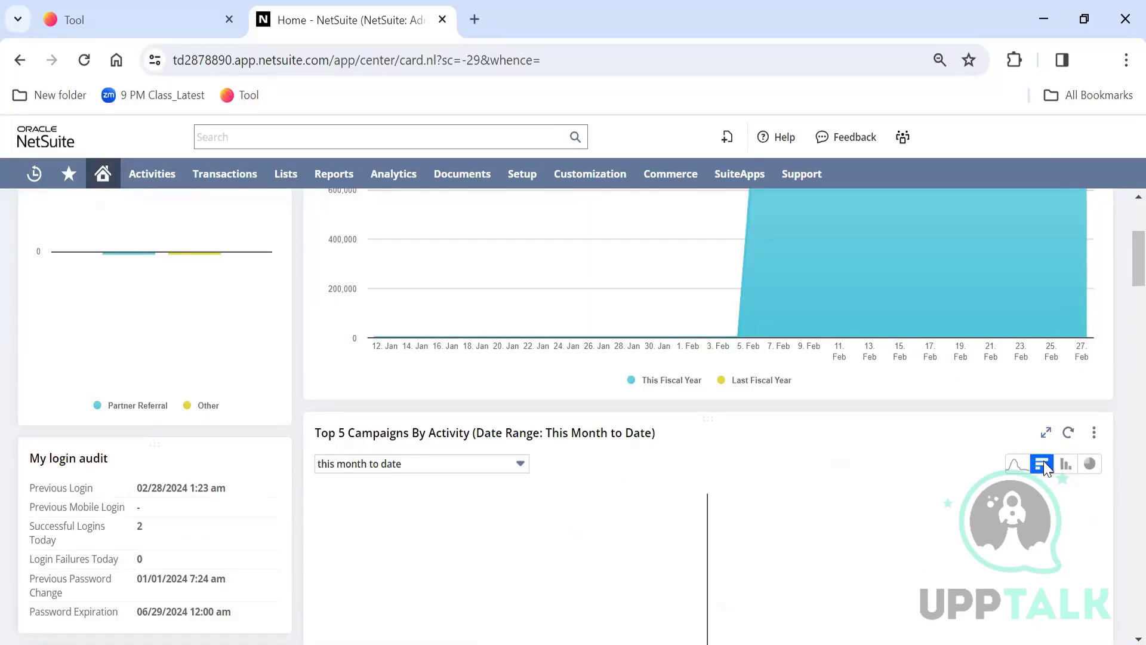
scroll(1121, 287, down, 4)
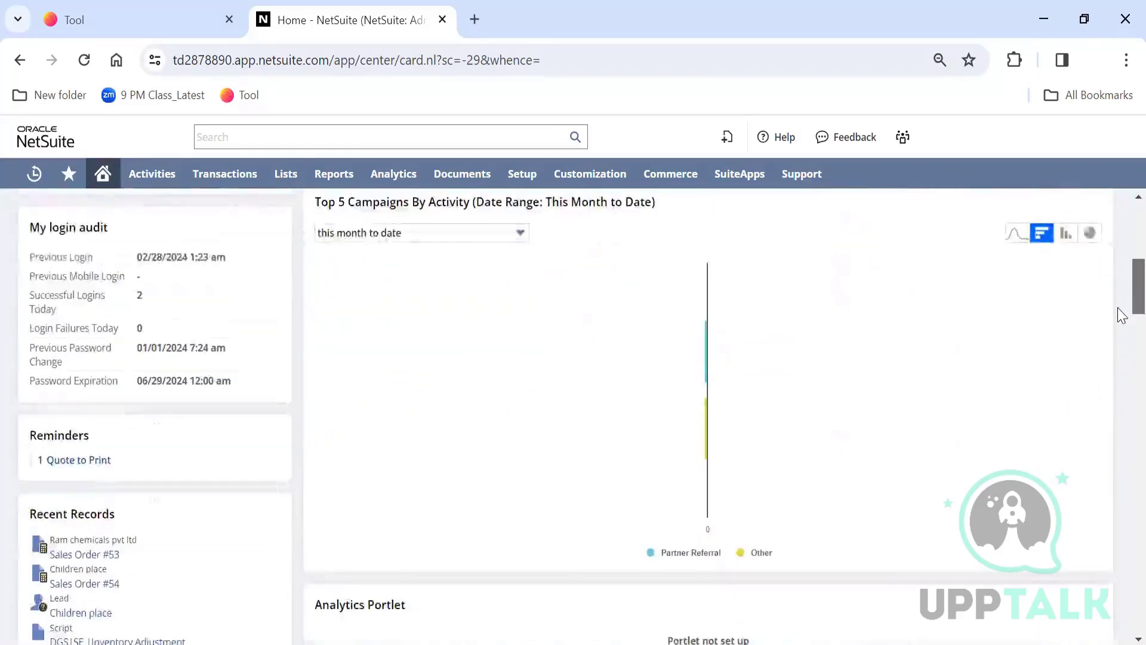
scroll(1119, 315, up, 1)
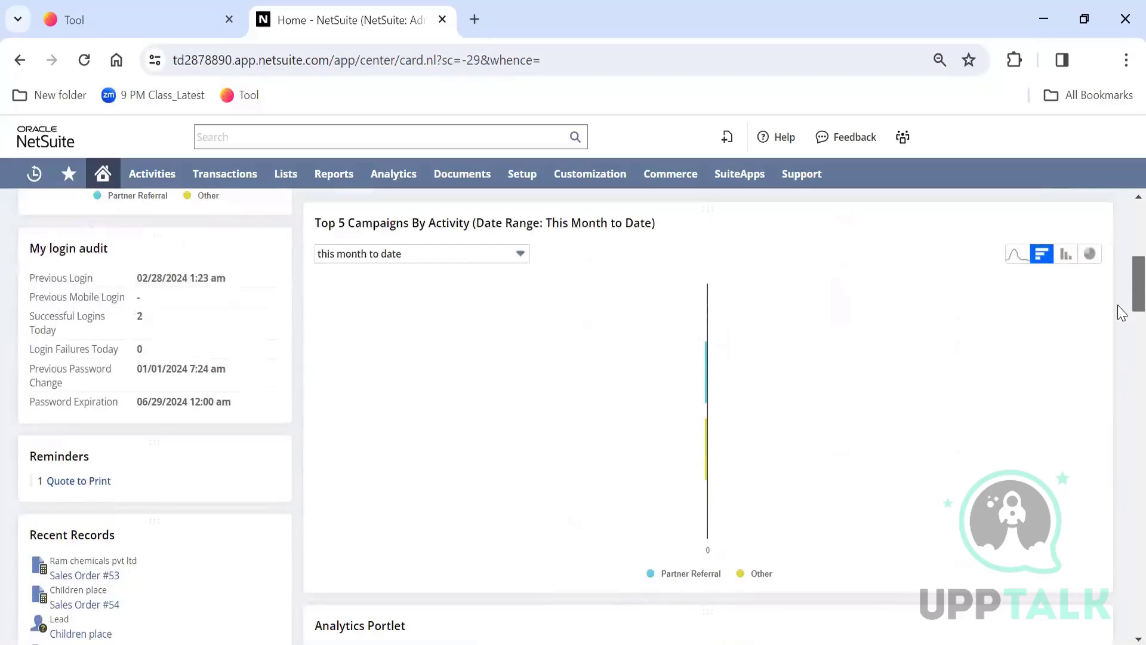
Display the month-to-date Top 5 Campaigns By Activity chart as vertical bars, then as a pie chart
click(1066, 256)
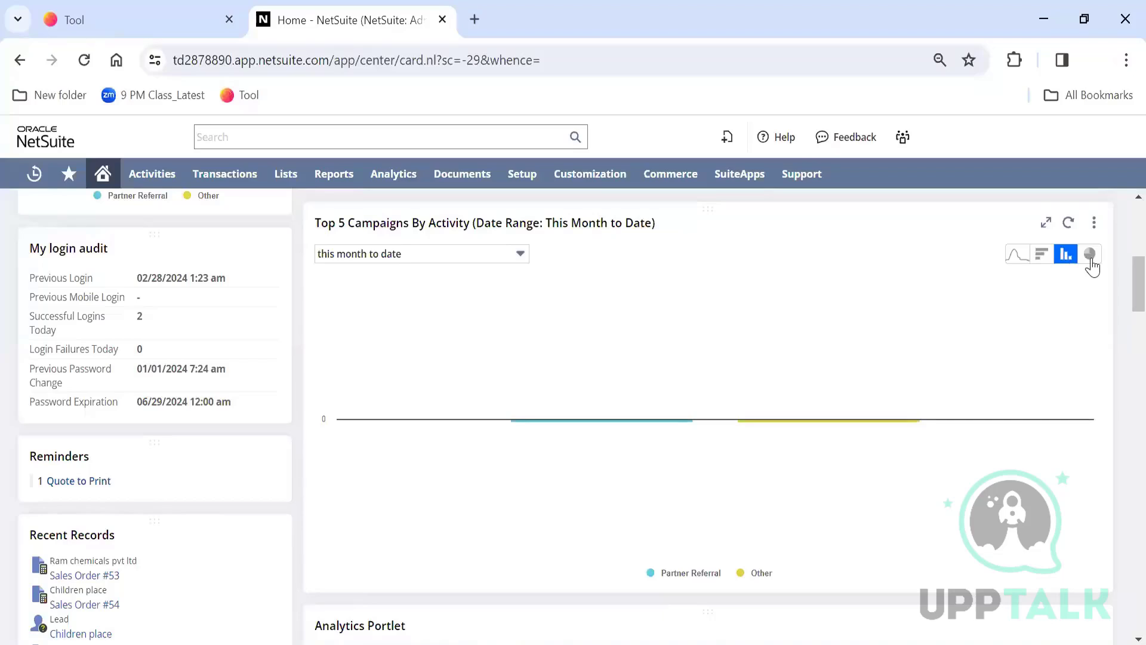
click(1090, 256)
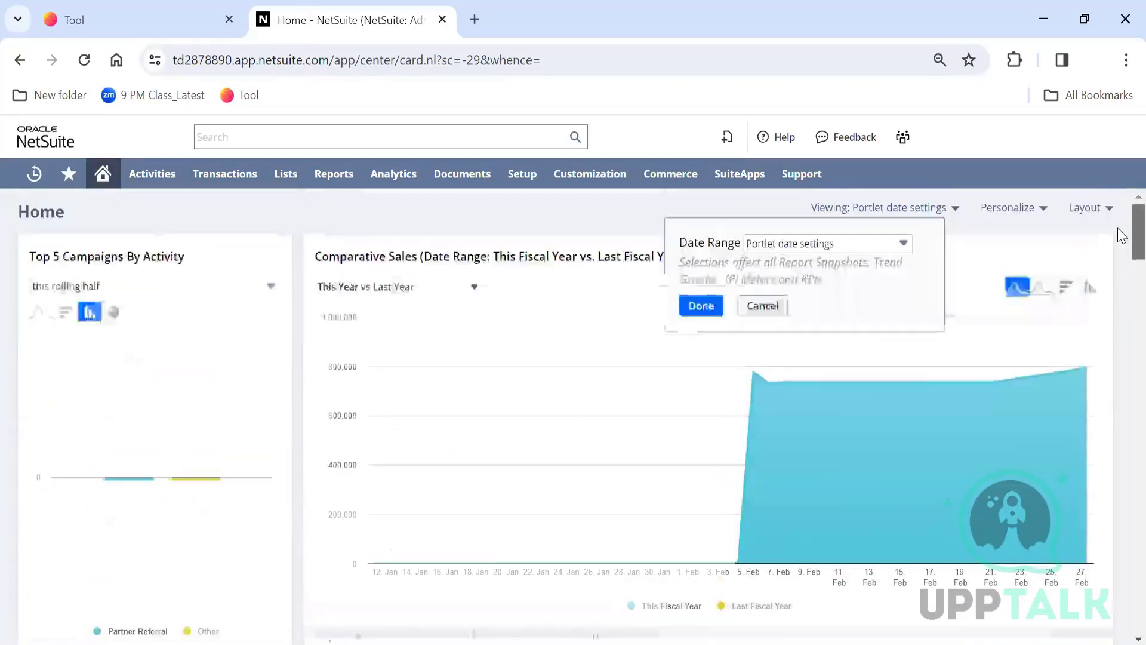
Switch the Comparative Sales chart to vertical bars, dismiss the dashboard's Date Range settings without saving, and inspect a bar's value
click(1091, 289)
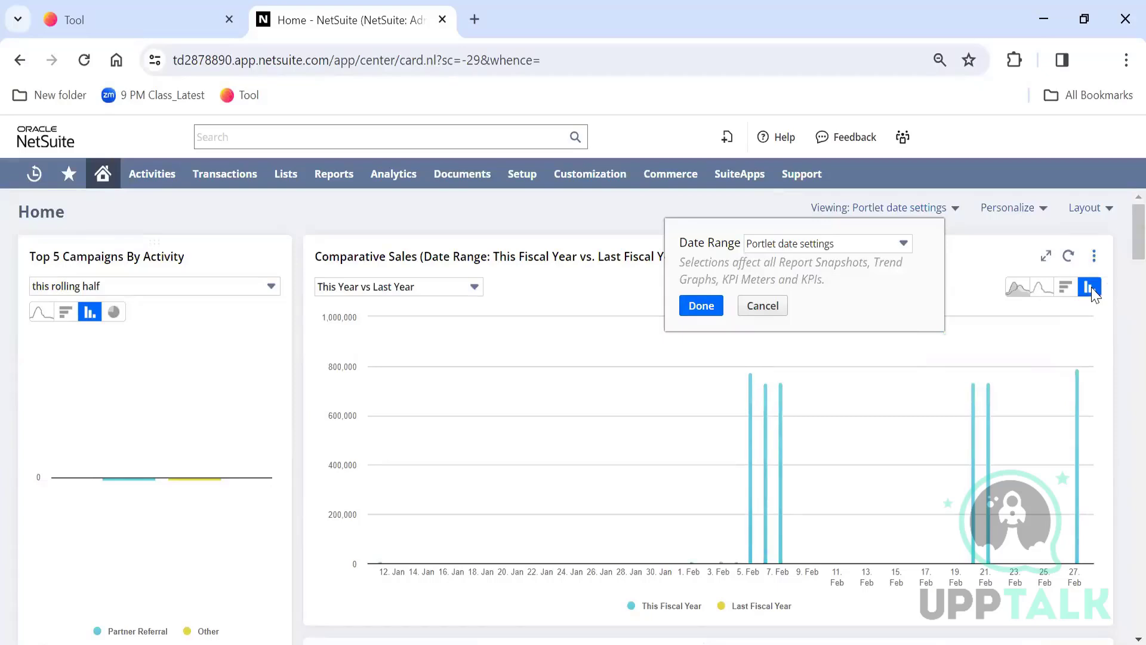
click(765, 314)
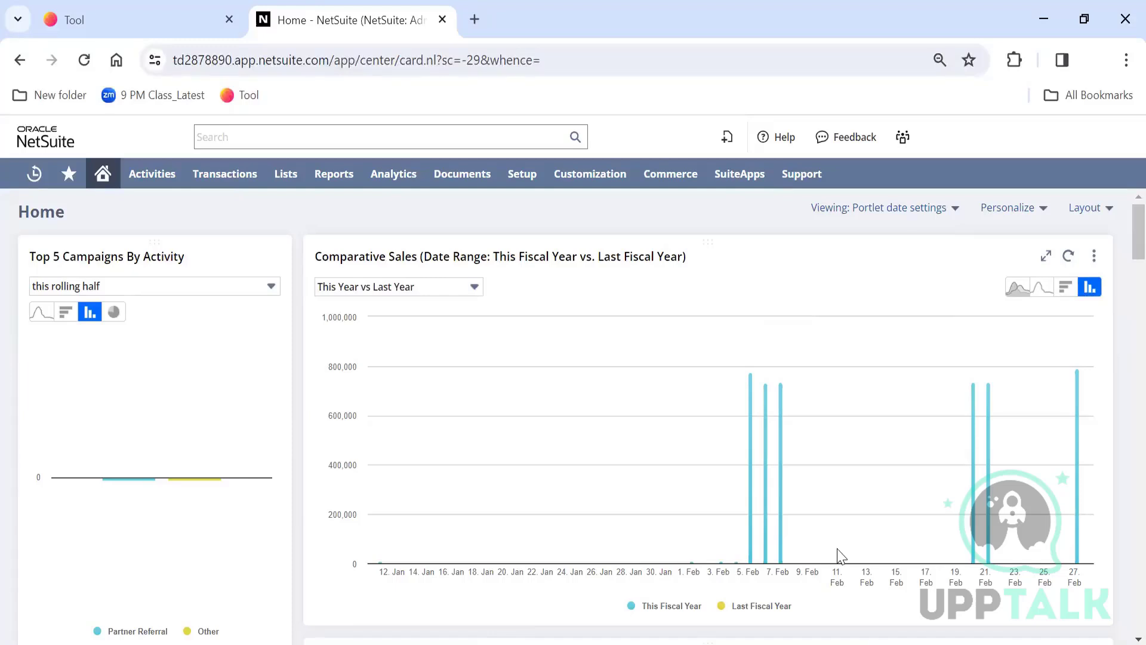
mouse_move(759, 518)
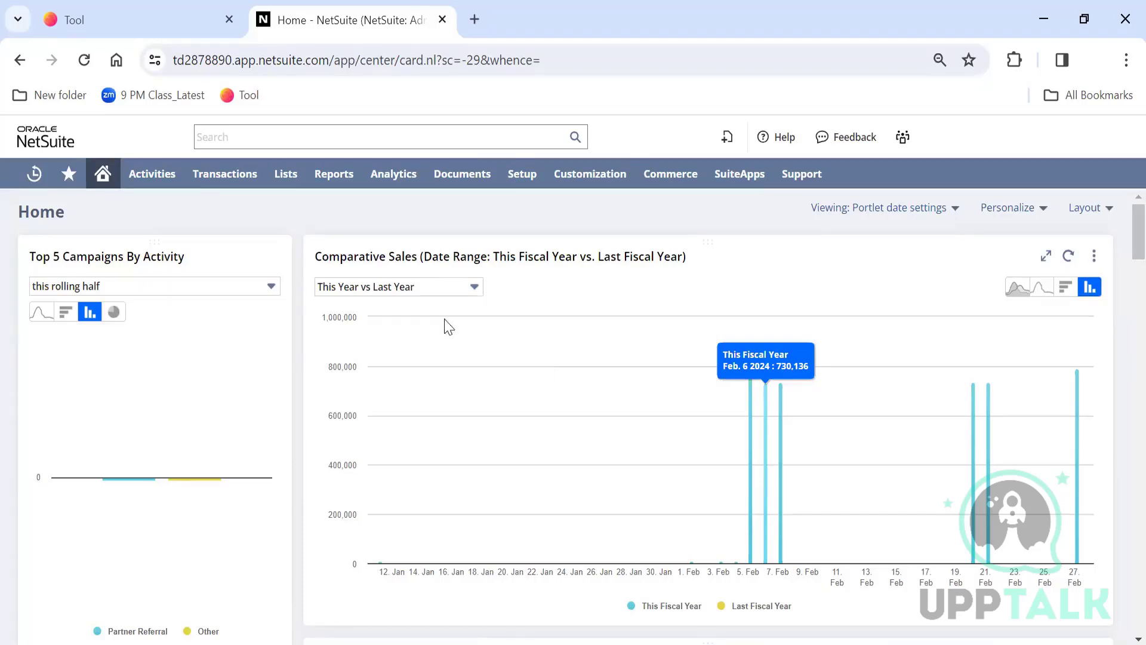
Set the Comparative Sales chart's comparison period to Last Month vs Month Before Last, then to Today vs Yesterday
click(433, 289)
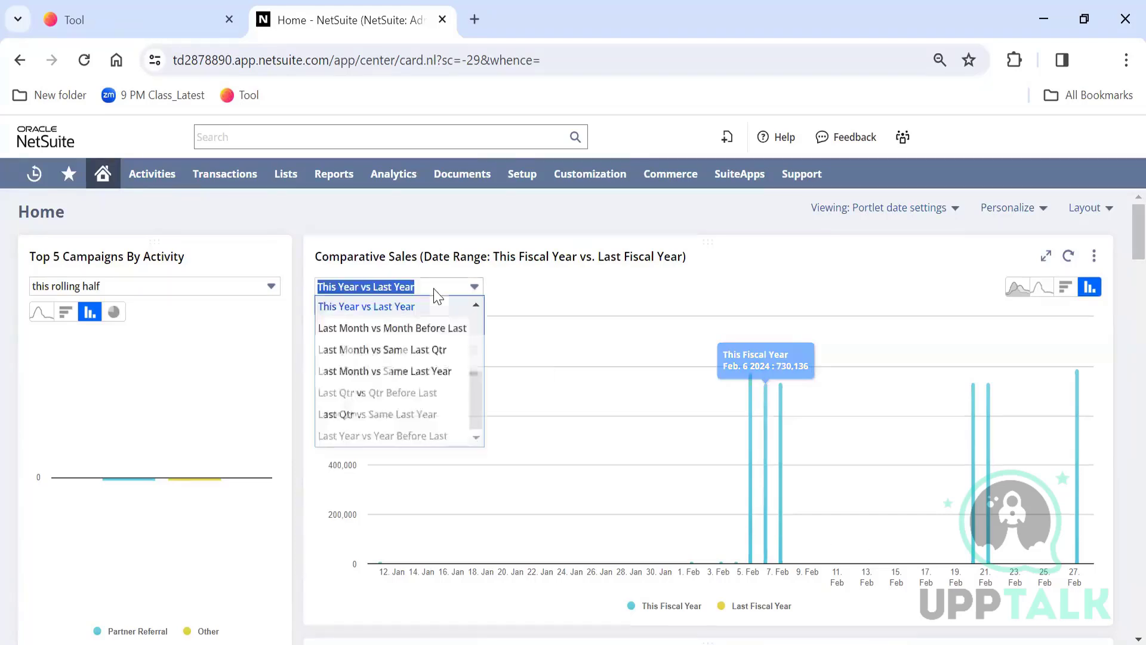
click(423, 329)
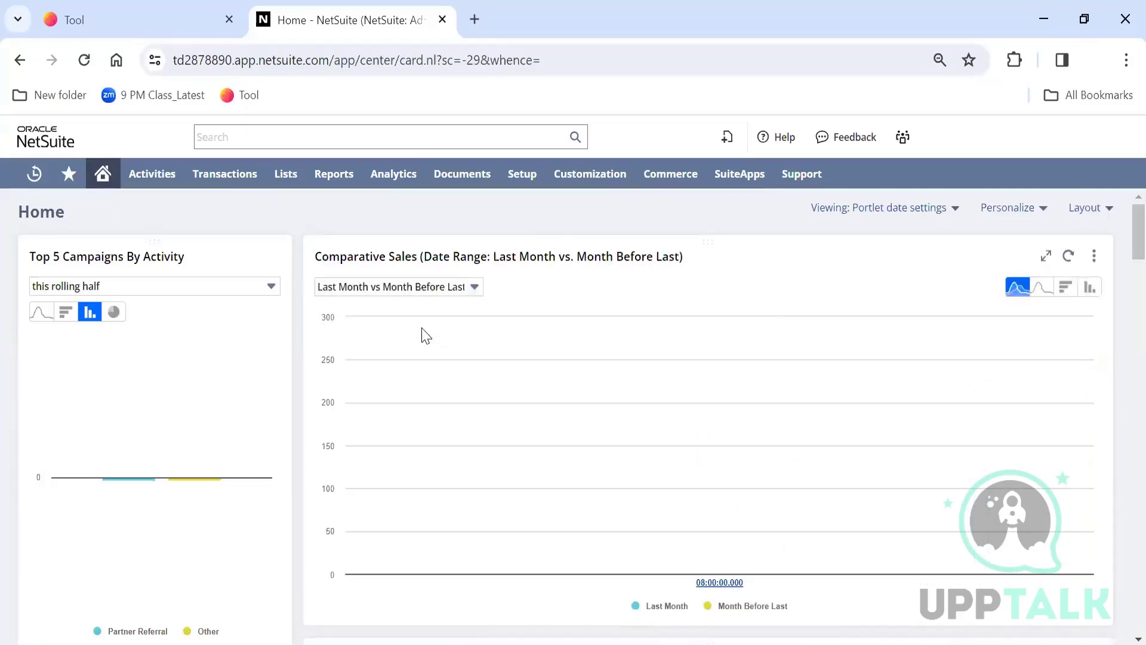
click(433, 288)
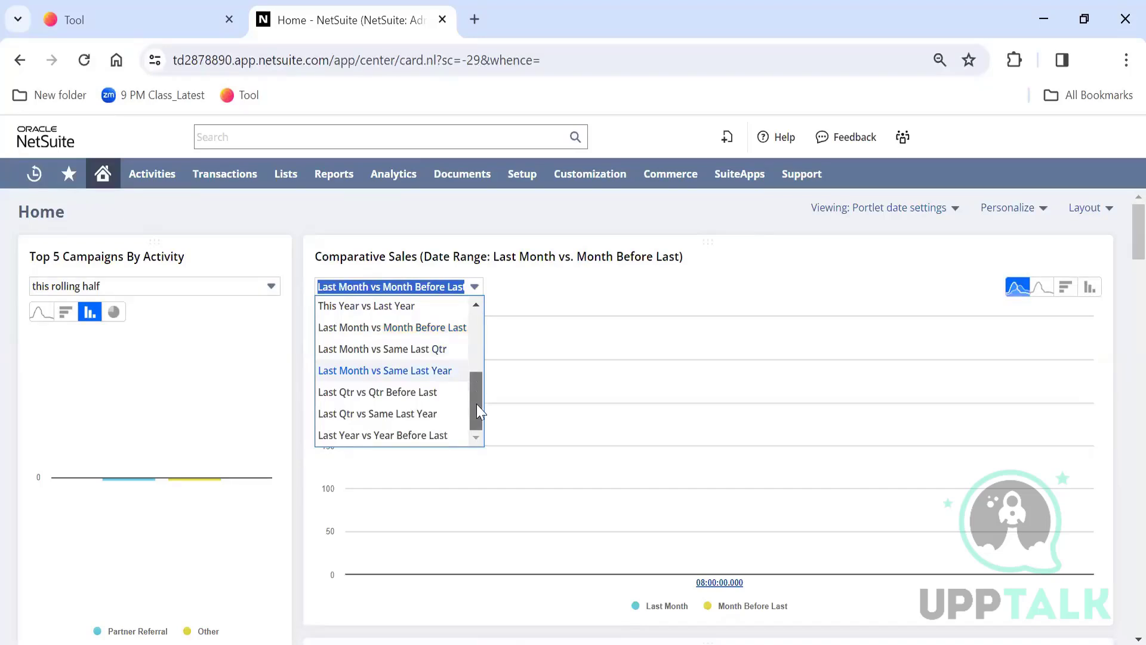
drag(481, 412, 484, 328)
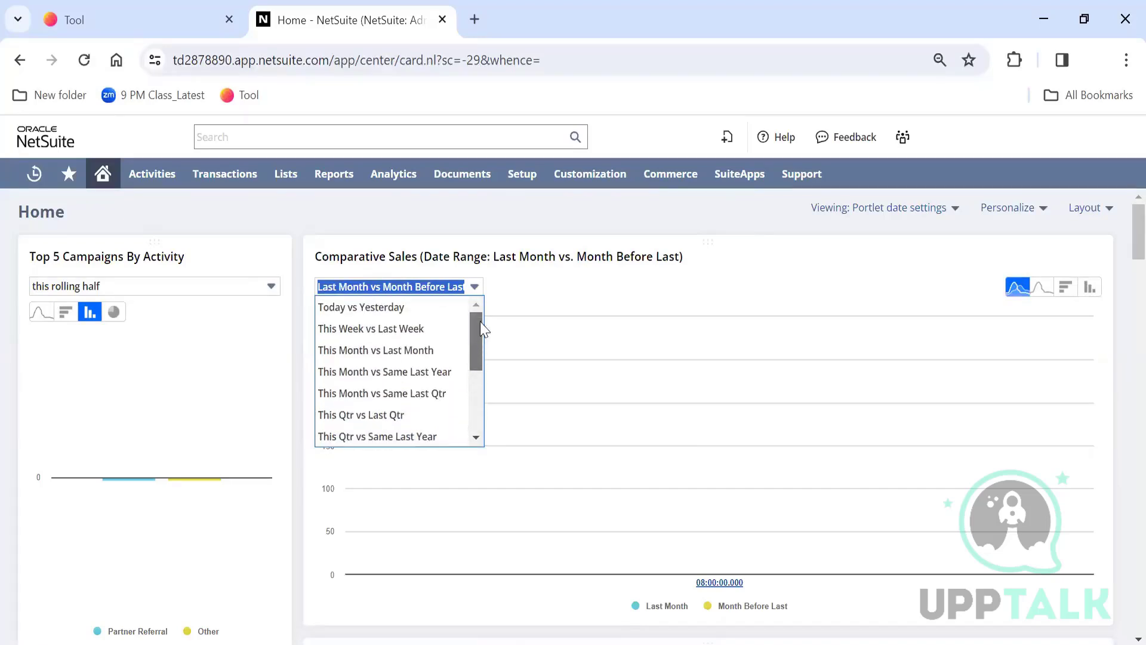
click(420, 307)
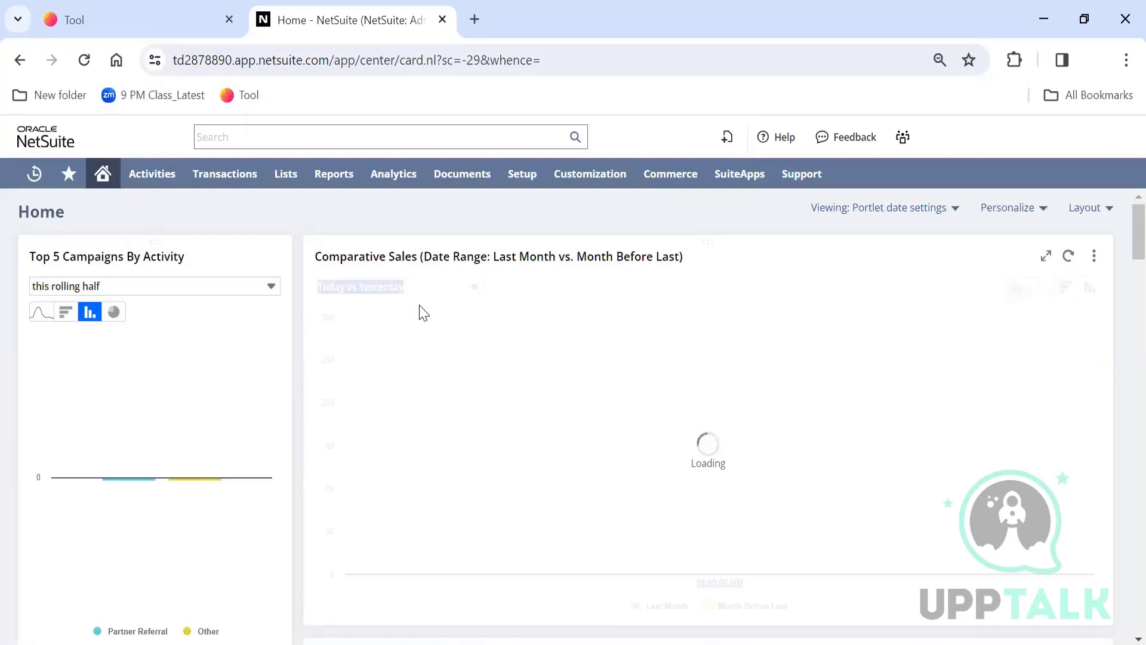
mouse_move(727, 397)
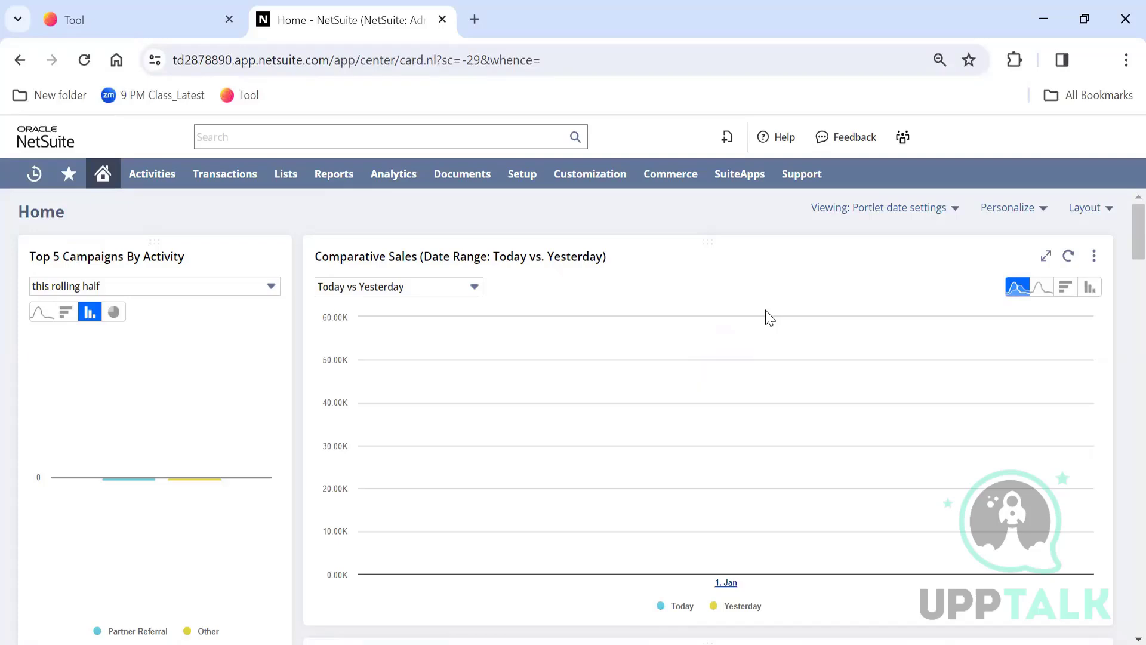
Examine the Comparative Sales portlet's available options and look over the other portlets on the Home dashboard
click(1093, 257)
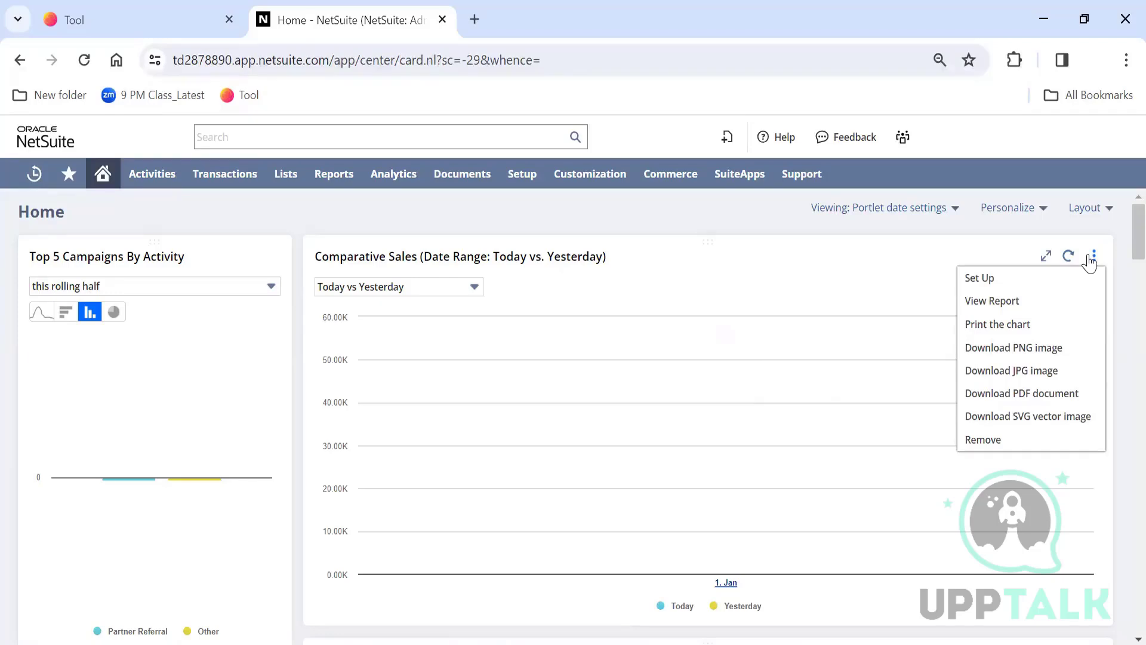
click(1093, 255)
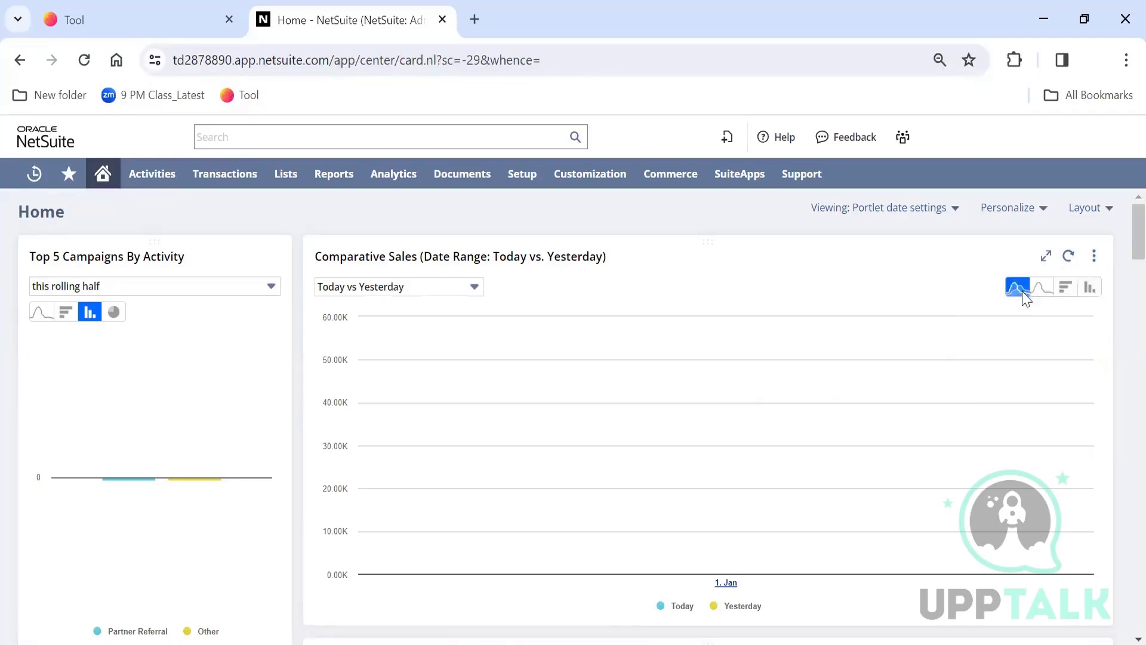
click(1094, 256)
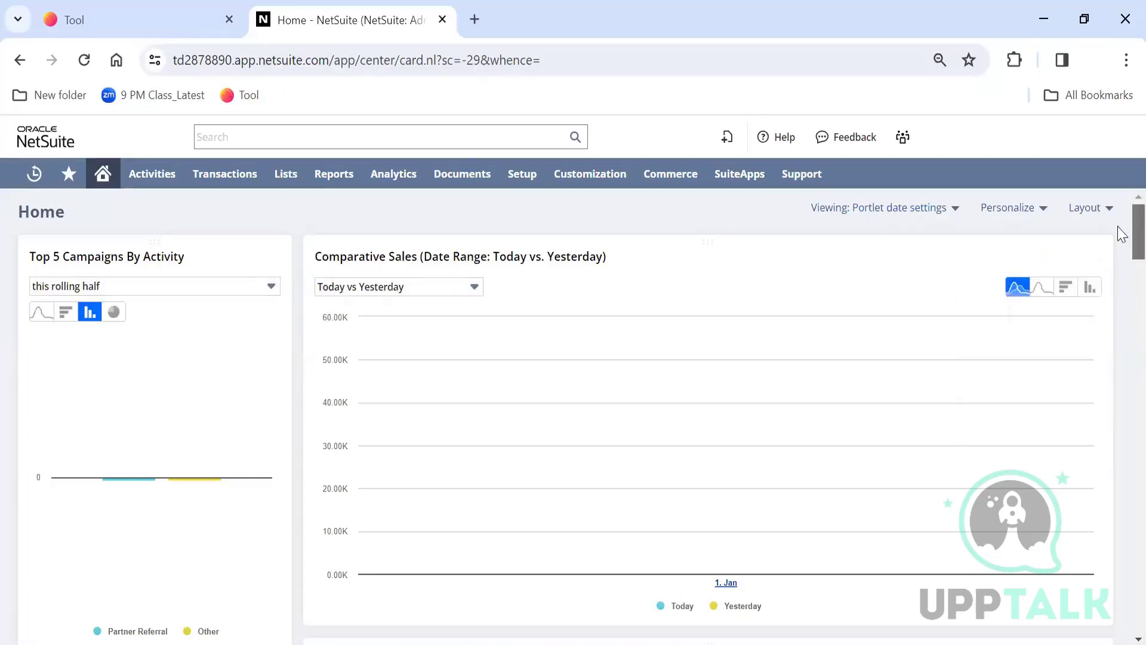
scroll(1118, 227, down, 8)
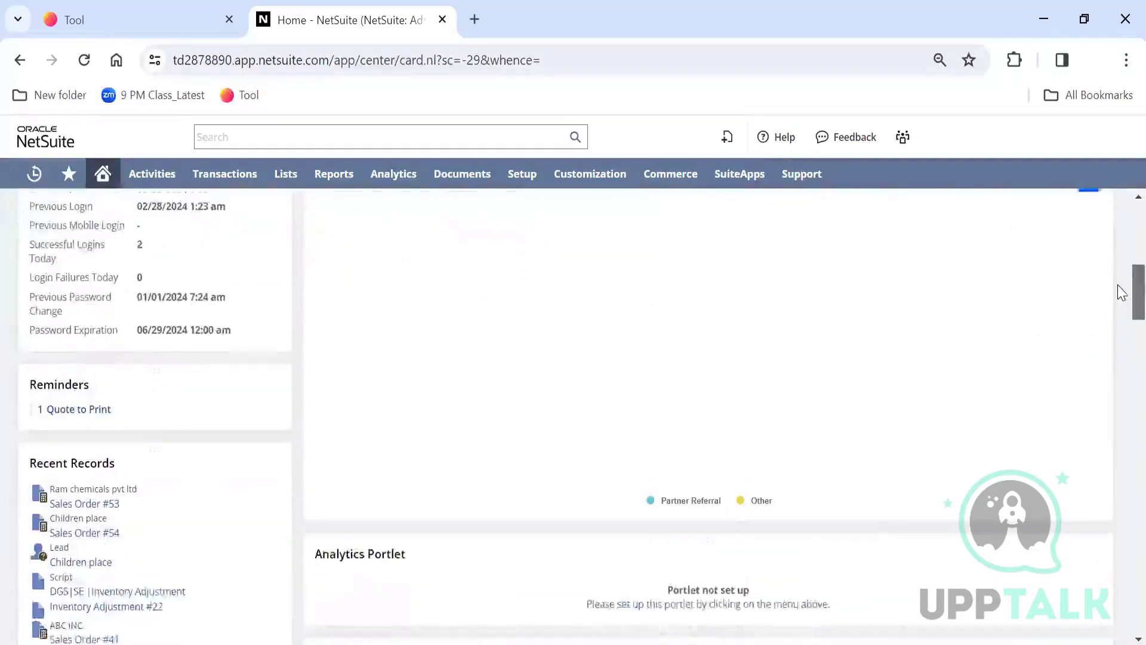
scroll(1121, 285, up, 1)
scroll(1121, 284, up, 5)
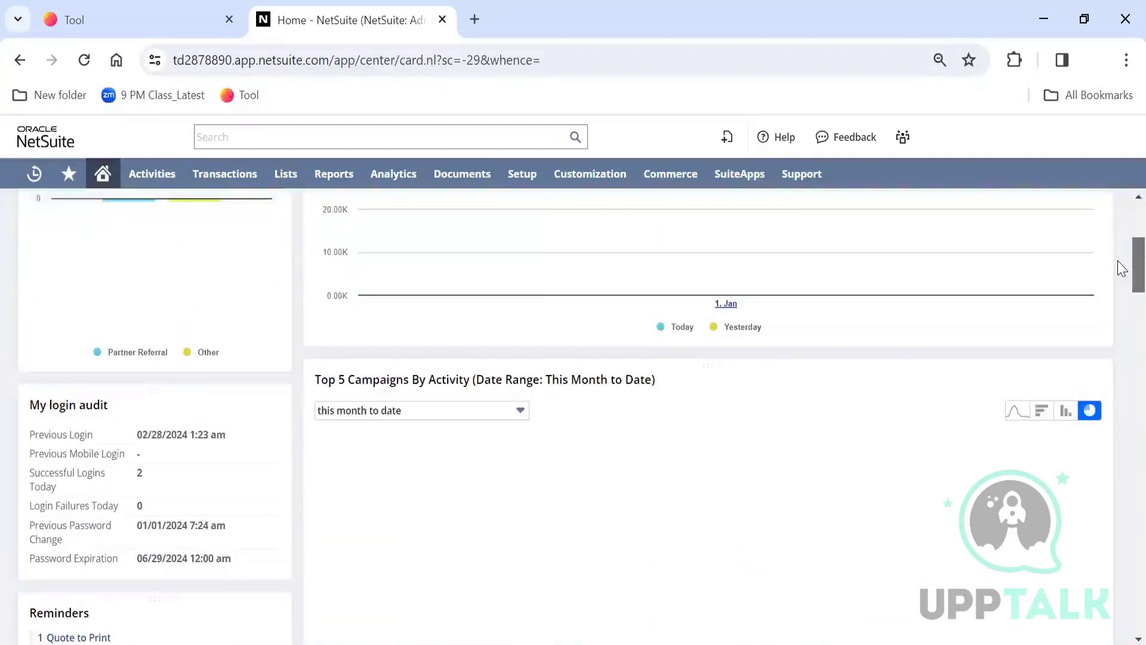
scroll(1122, 246, up, 3)
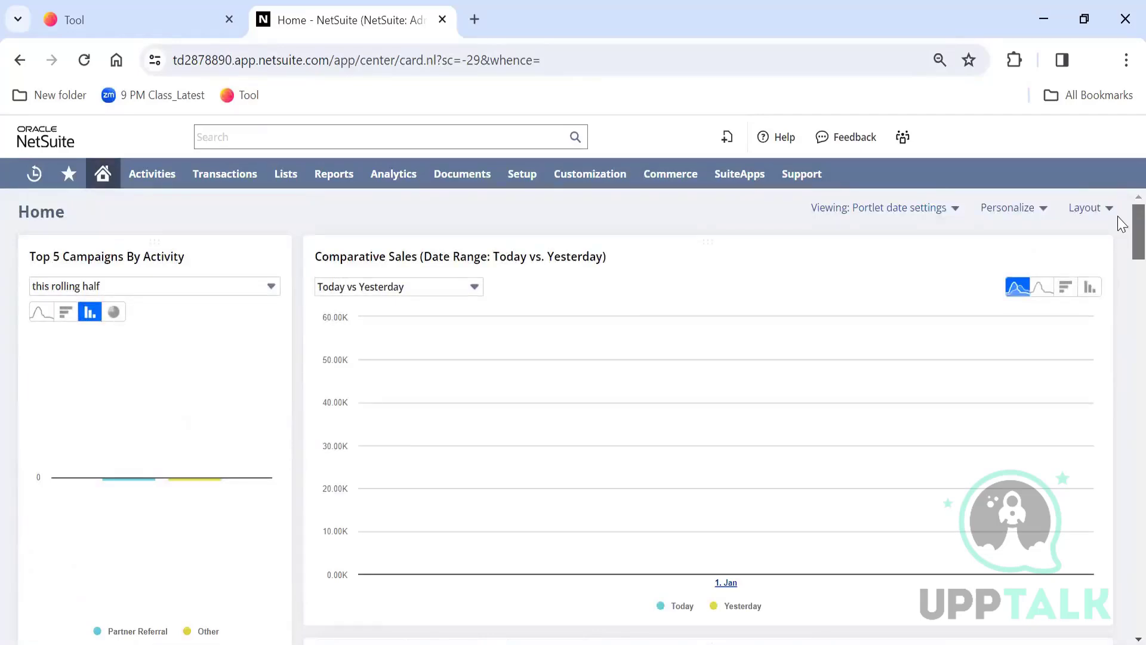
Move the Reminders portlet to the head of its dashboard column, above the narrow Top 5 Campaigns By Activity portlet
scroll(1120, 251, down, 8)
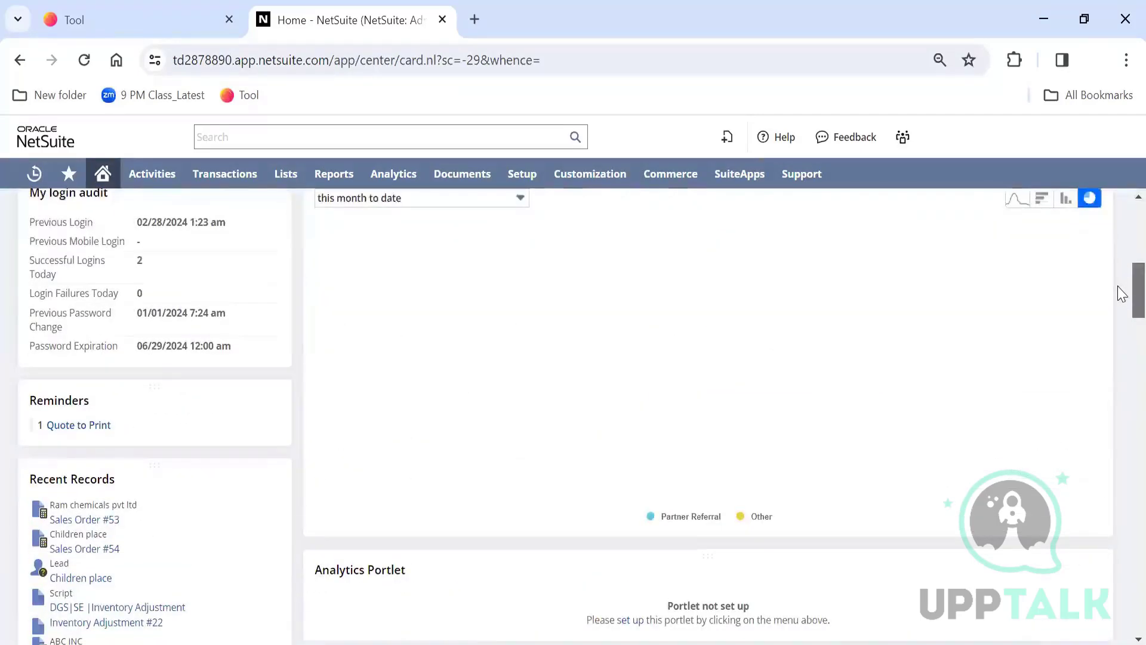
mouse_move(113, 399)
drag(131, 391, 133, 230)
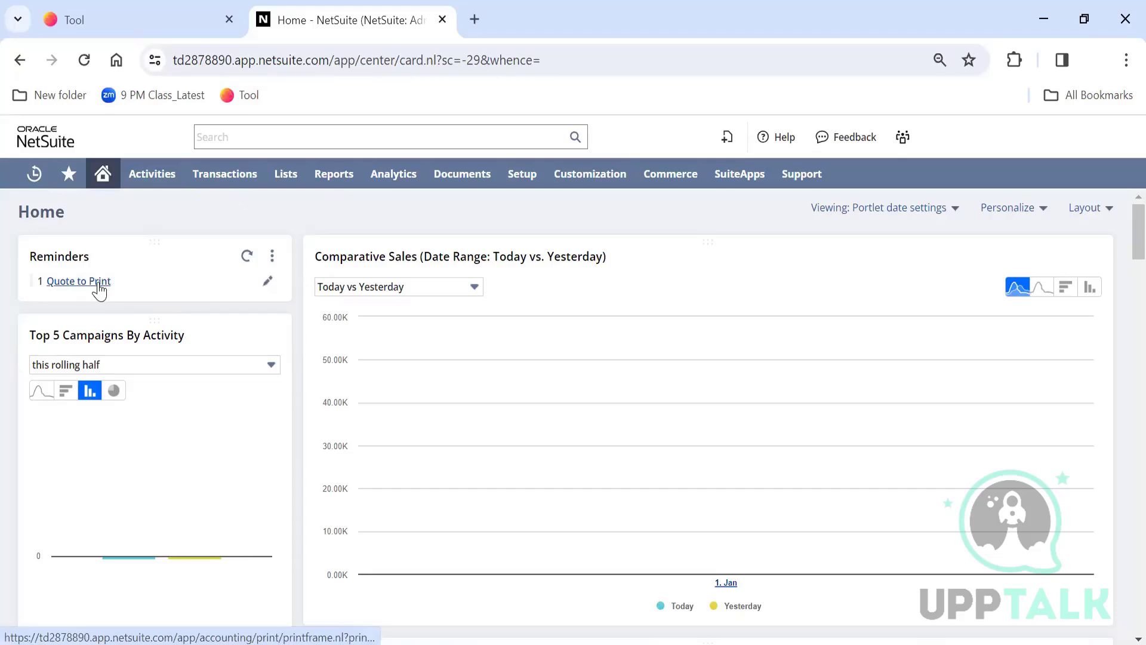
Add Bills to Pay, Bills to Approve and Orders to Fulfill to the Reminders portlet and save the selection
click(272, 257)
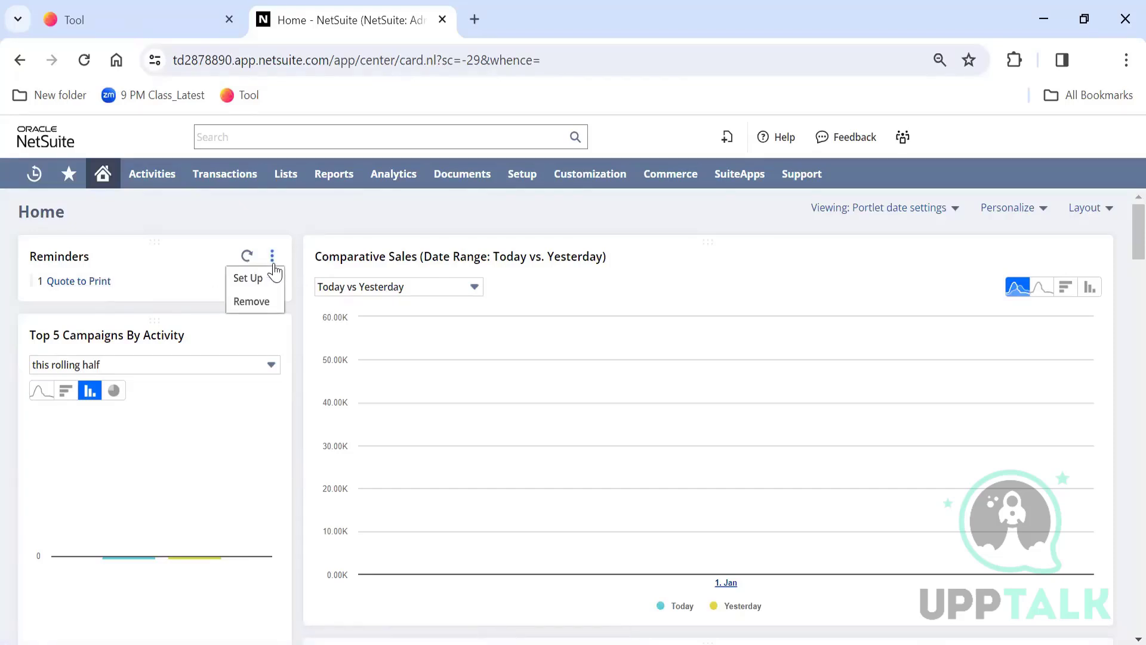
click(269, 281)
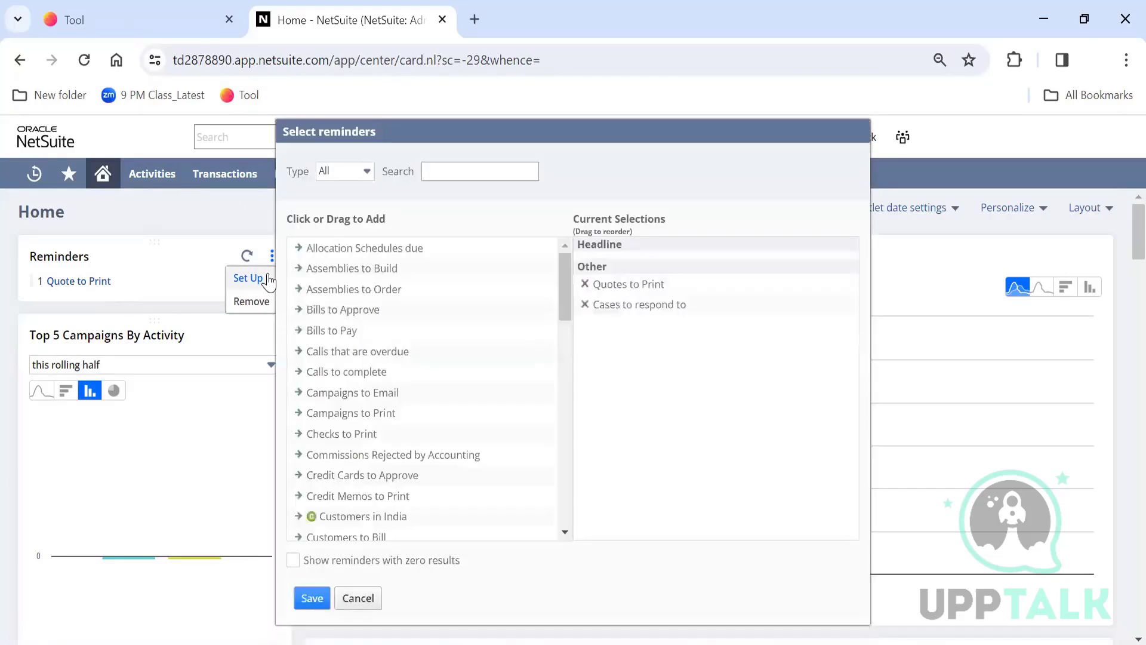
click(349, 330)
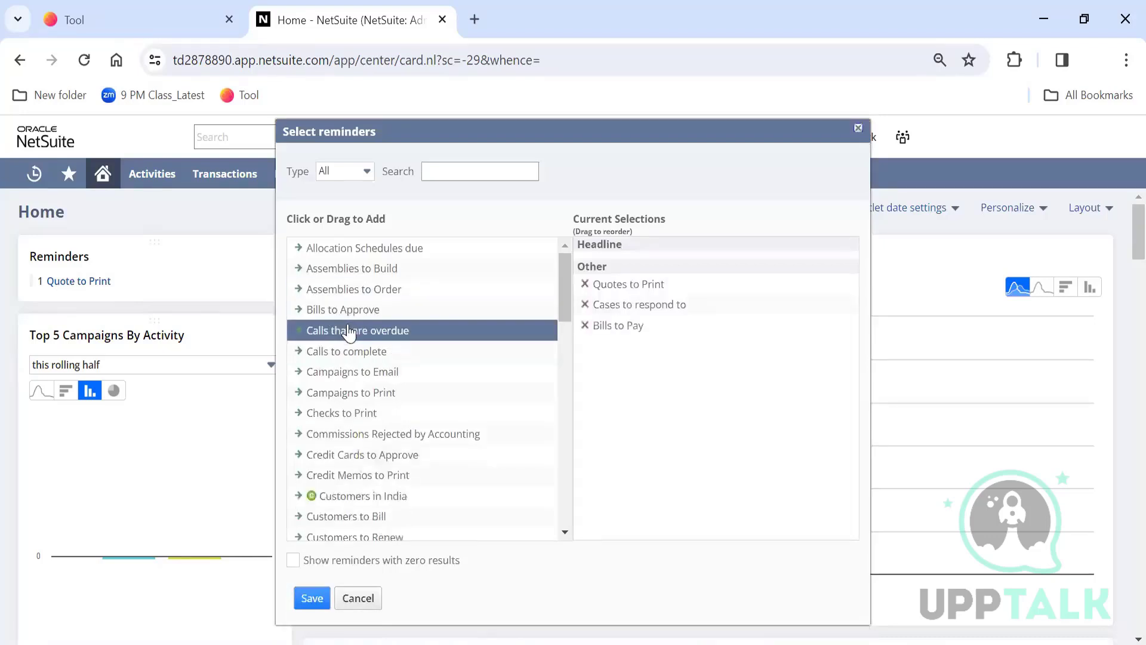
click(355, 309)
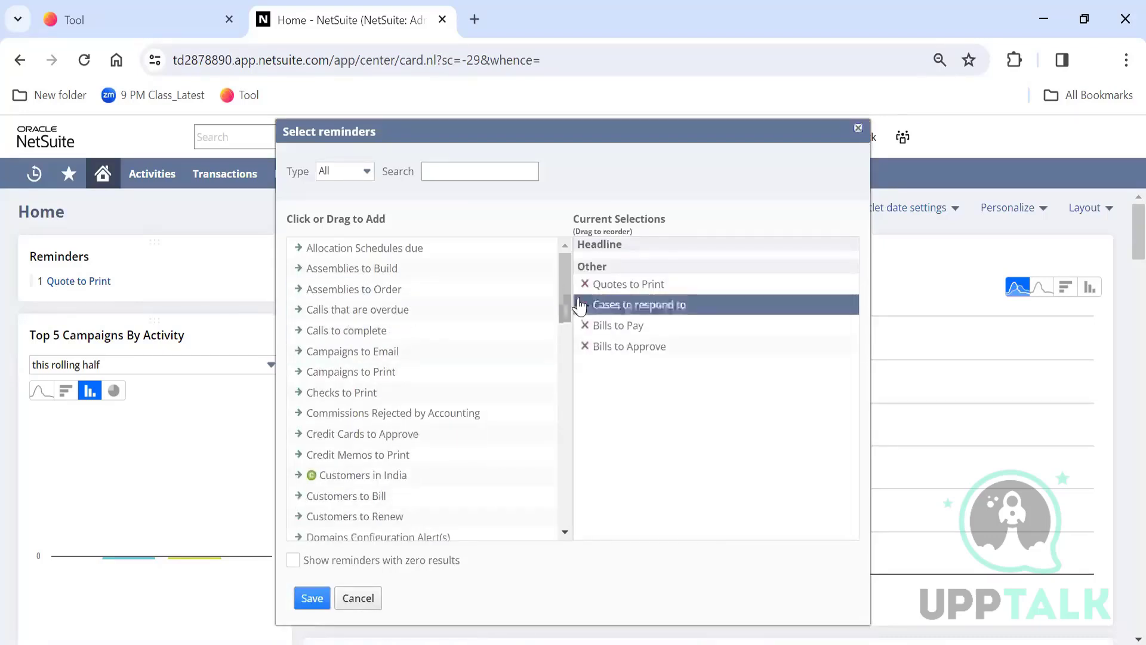
drag(570, 288, 564, 364)
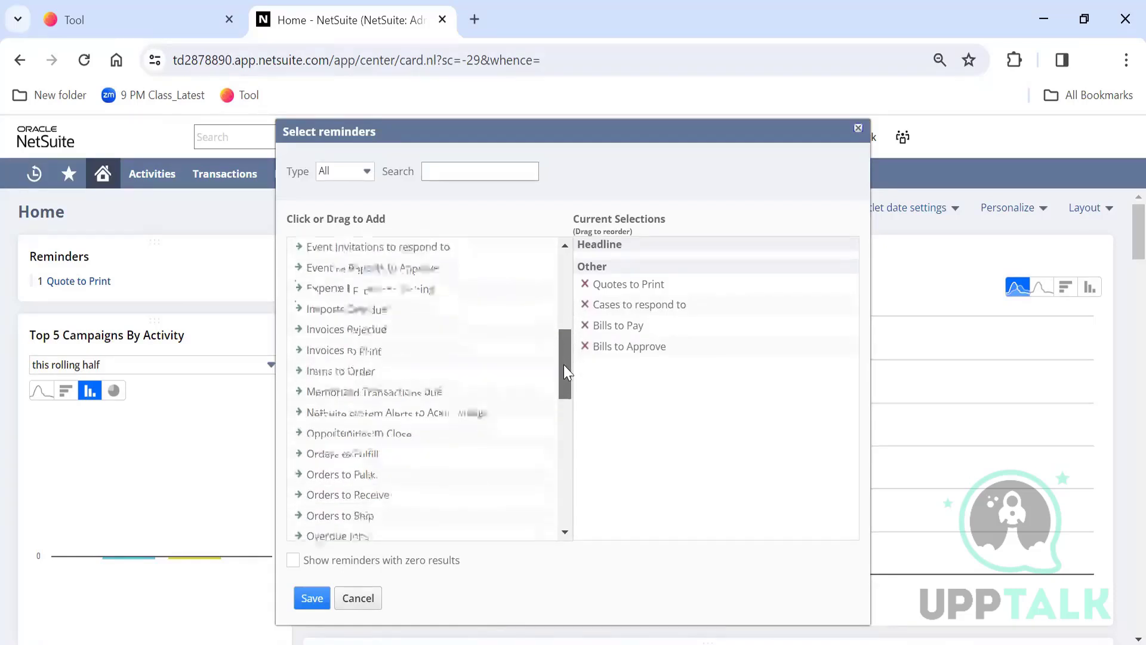
click(359, 446)
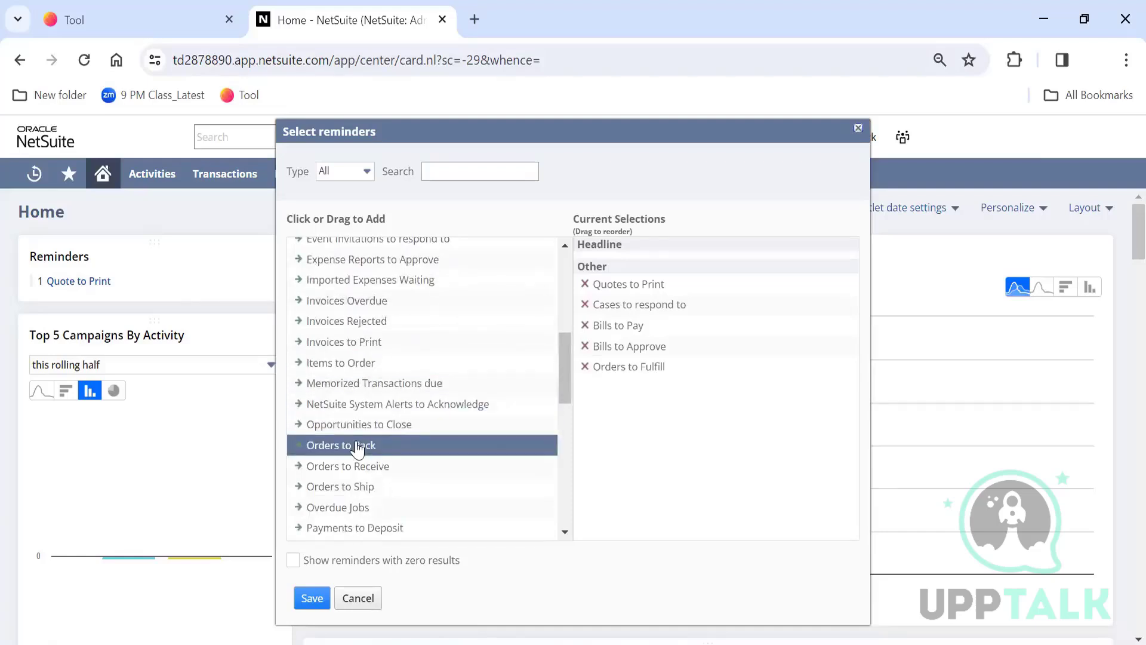
click(311, 598)
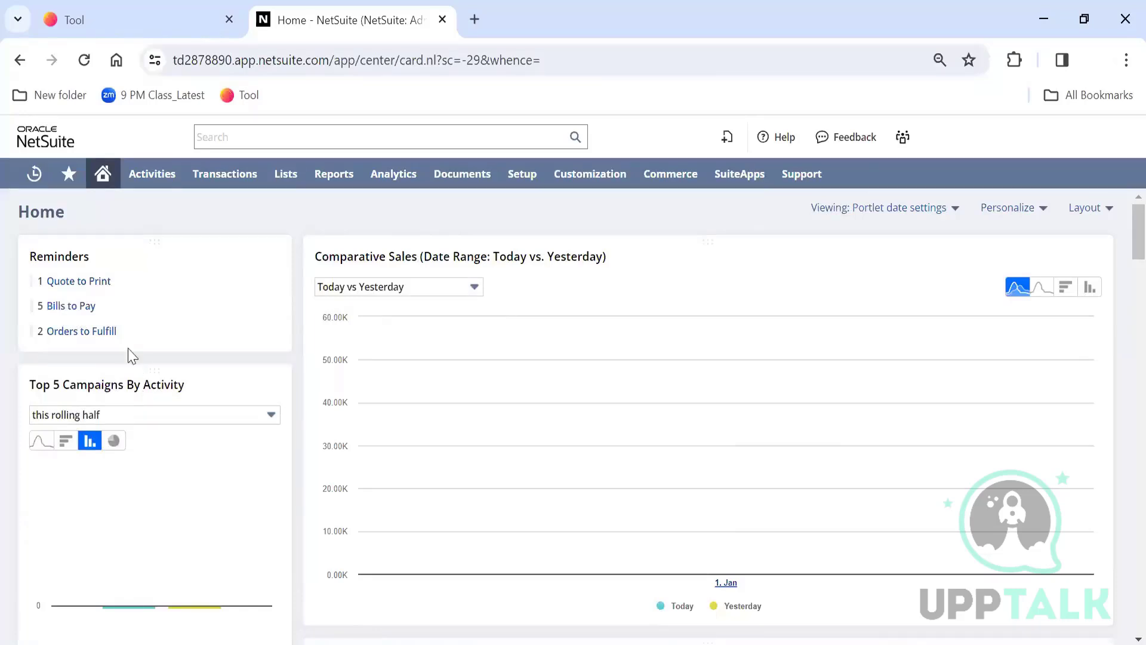
Open the Bills to Pay reminder in a new browser tab and review the bills listed for payment
right_click(86, 315)
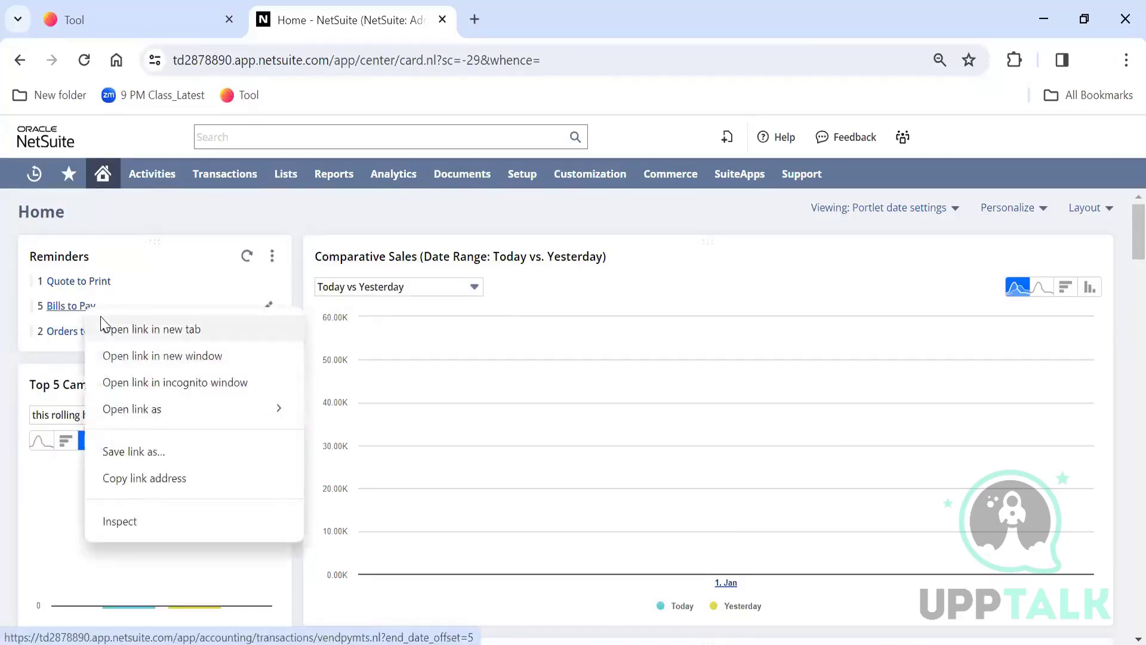
click(137, 329)
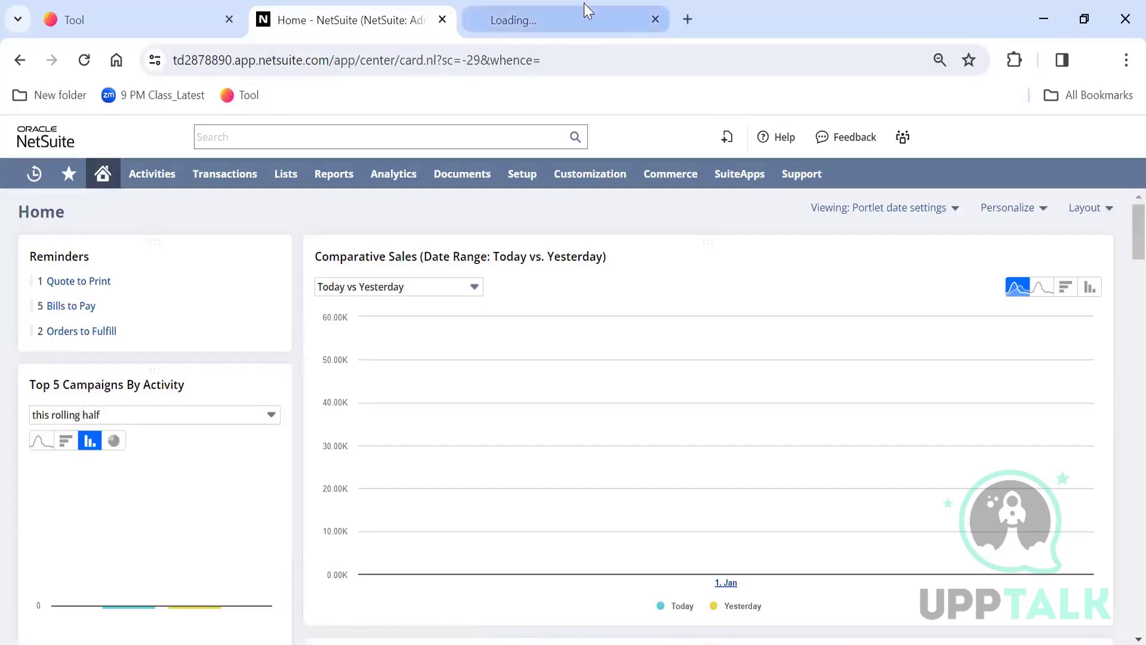
click(585, 6)
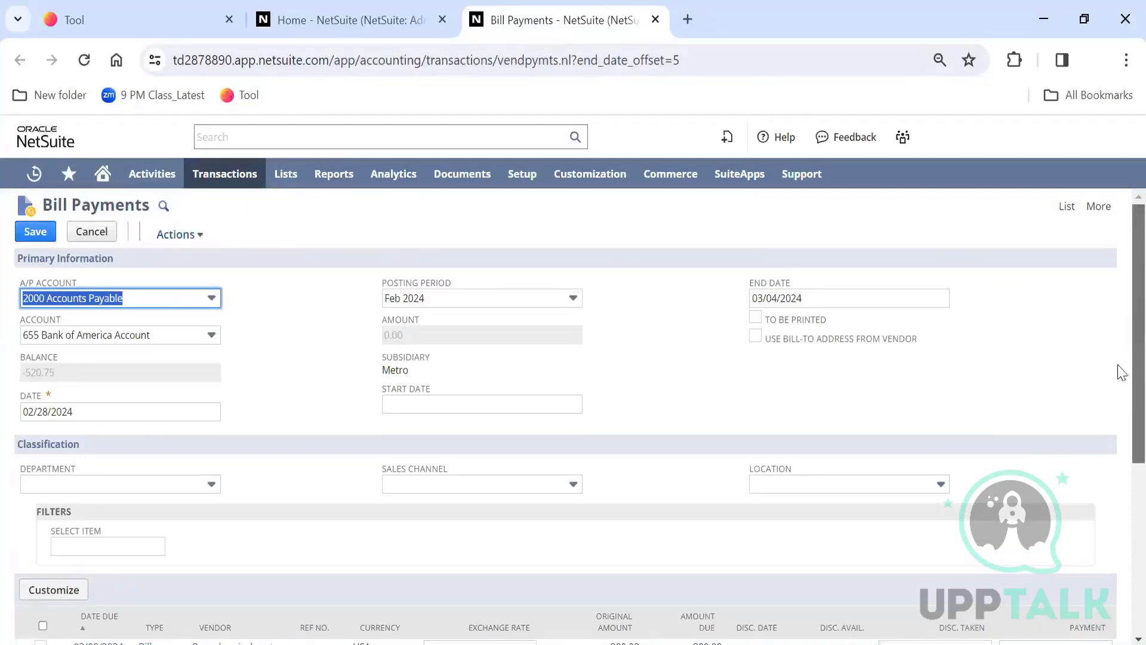
scroll(1119, 382, down, 3)
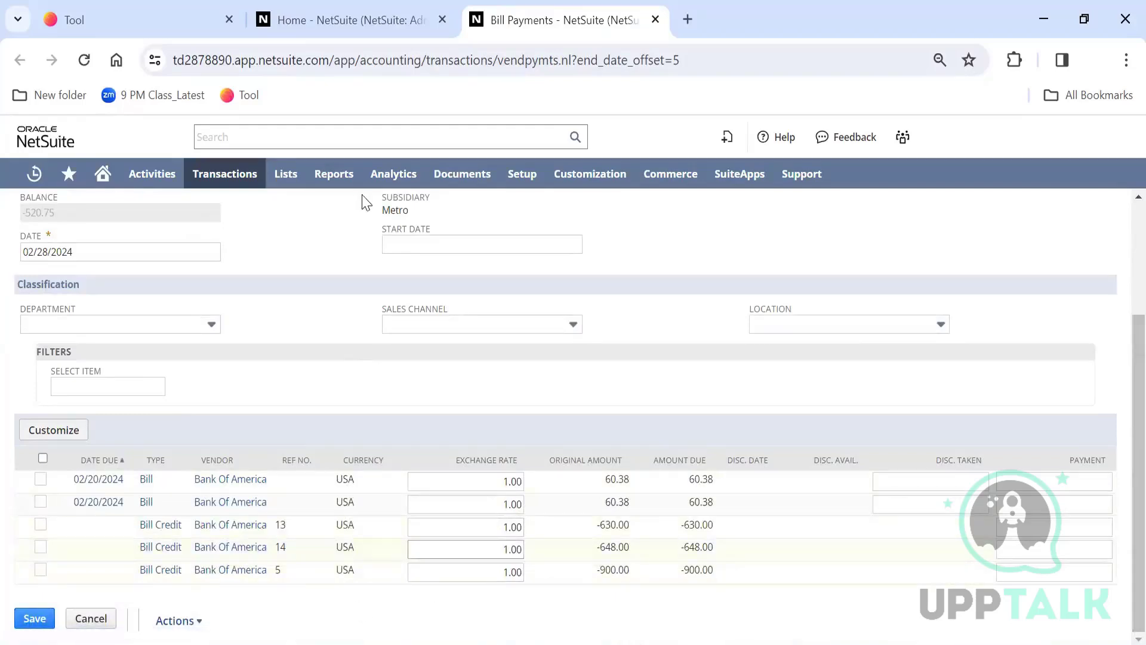
Back on the Home dashboard, search the available reminders for "approve", add Sales Orders to Approve to the Reminders portlet and save
click(342, 24)
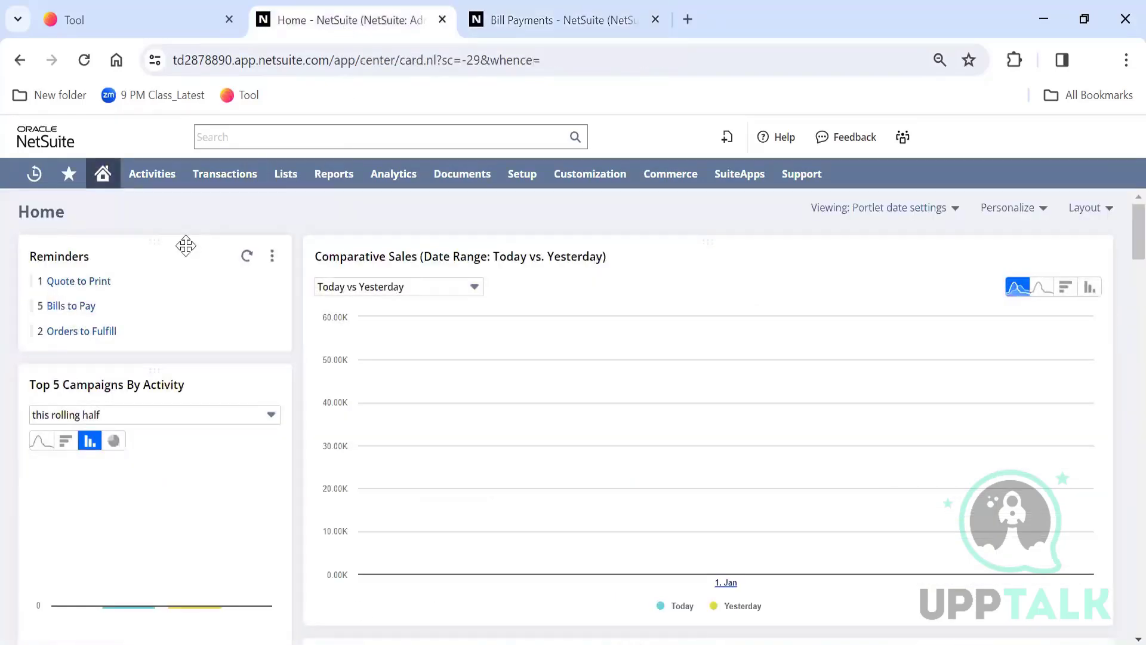
click(272, 256)
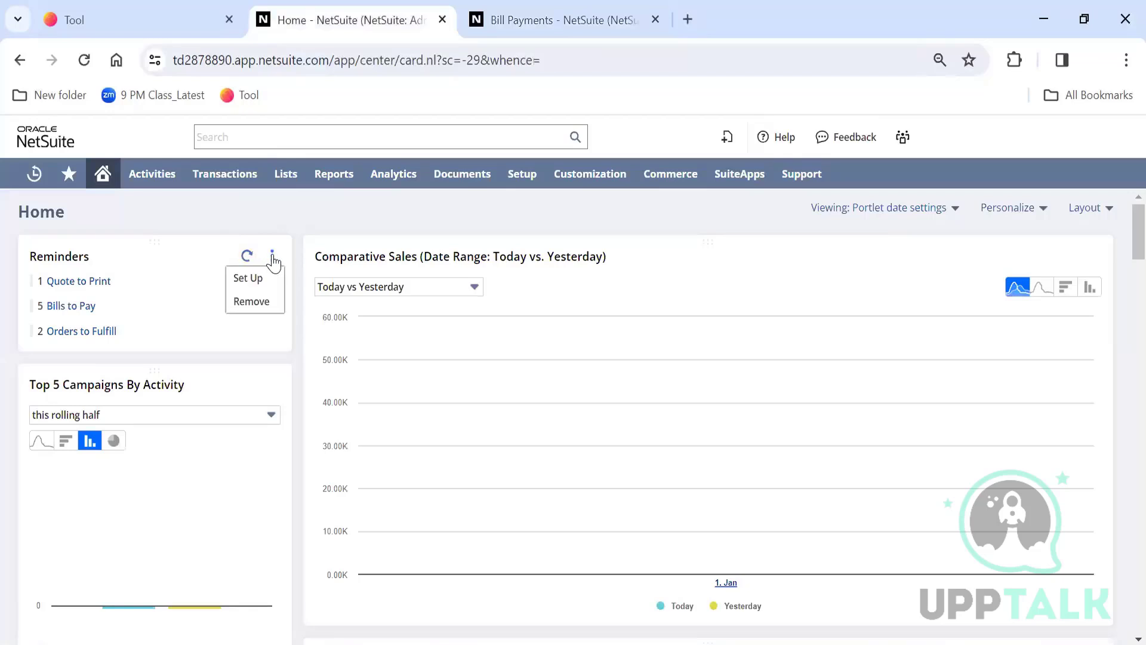
click(268, 281)
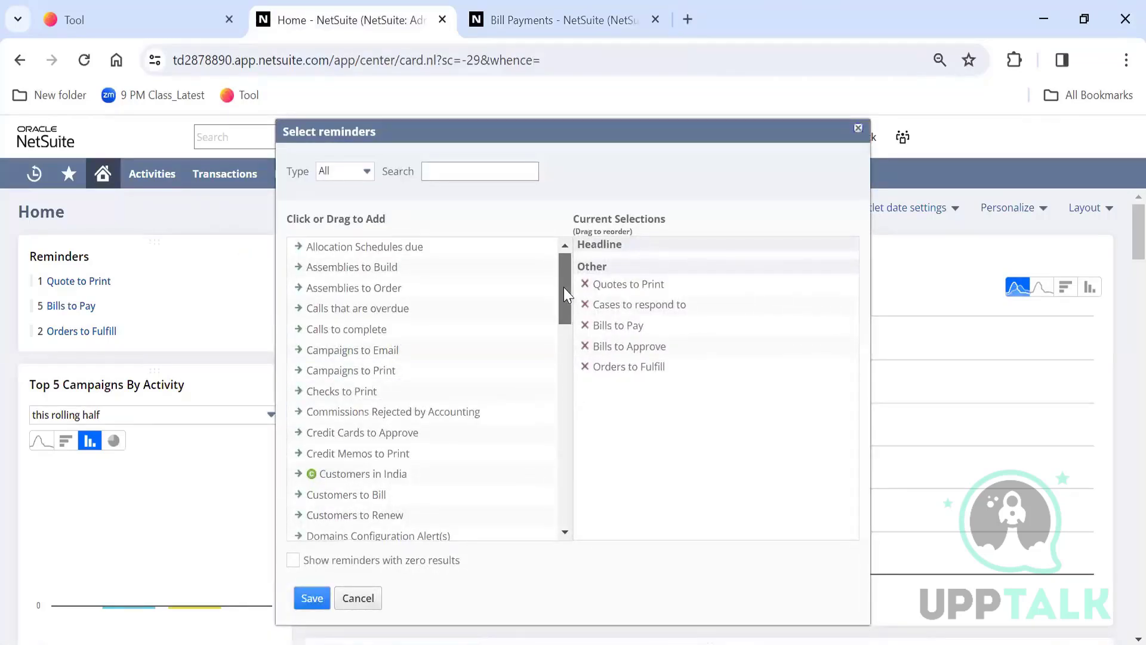
drag(563, 287, 587, 443)
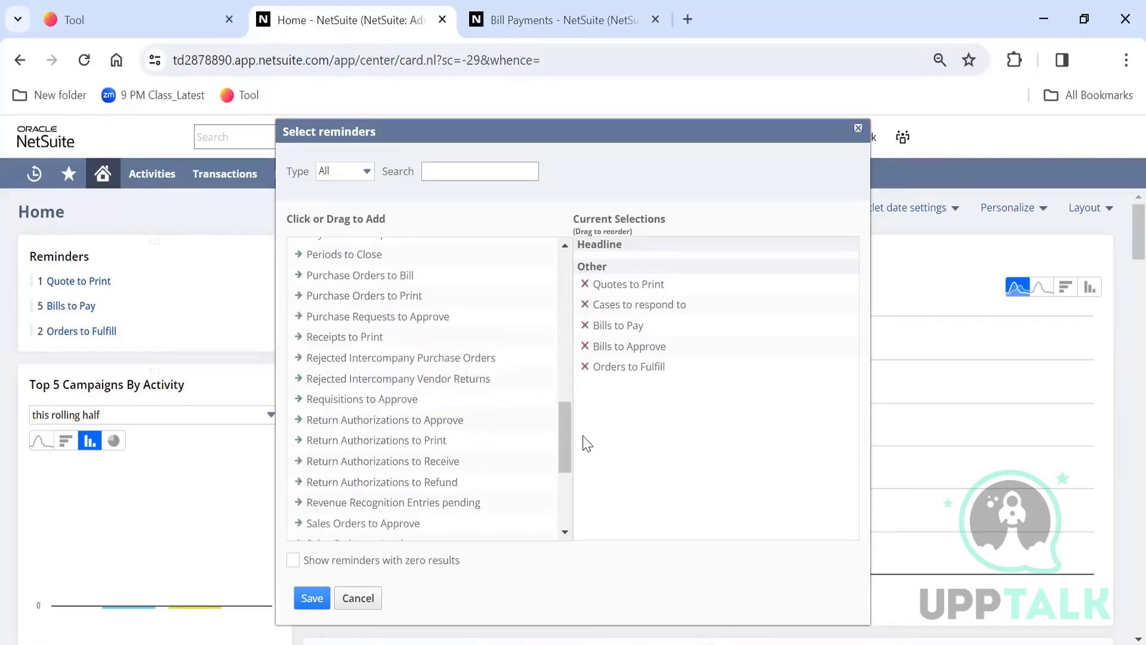
key(ctrl+f)
text(approve)
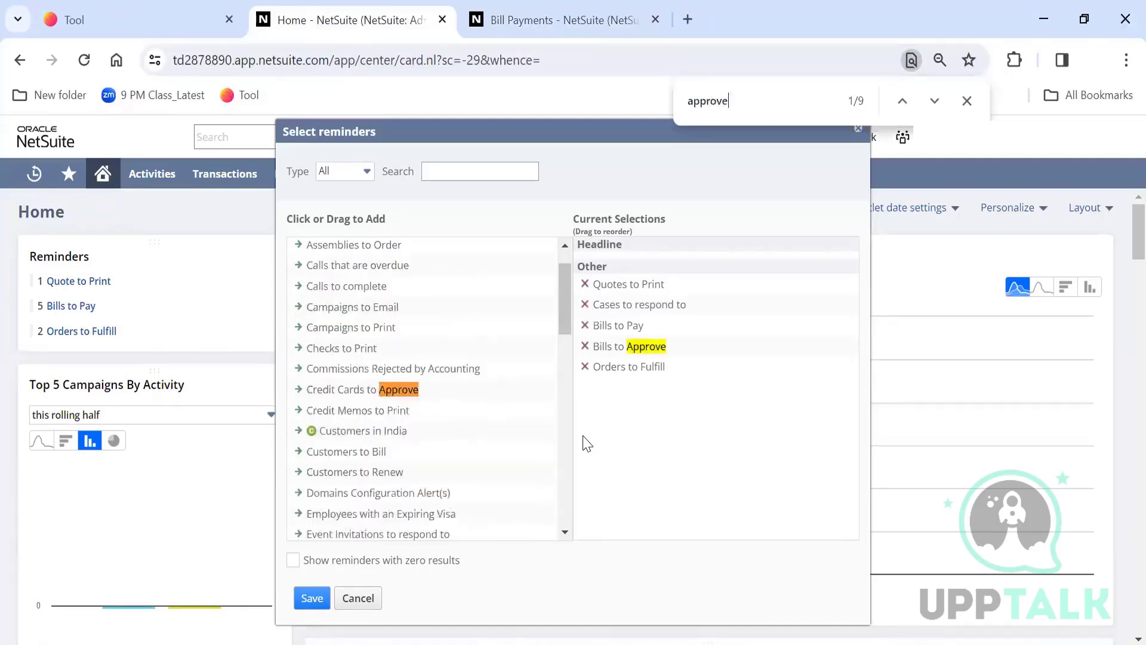
key(Return)
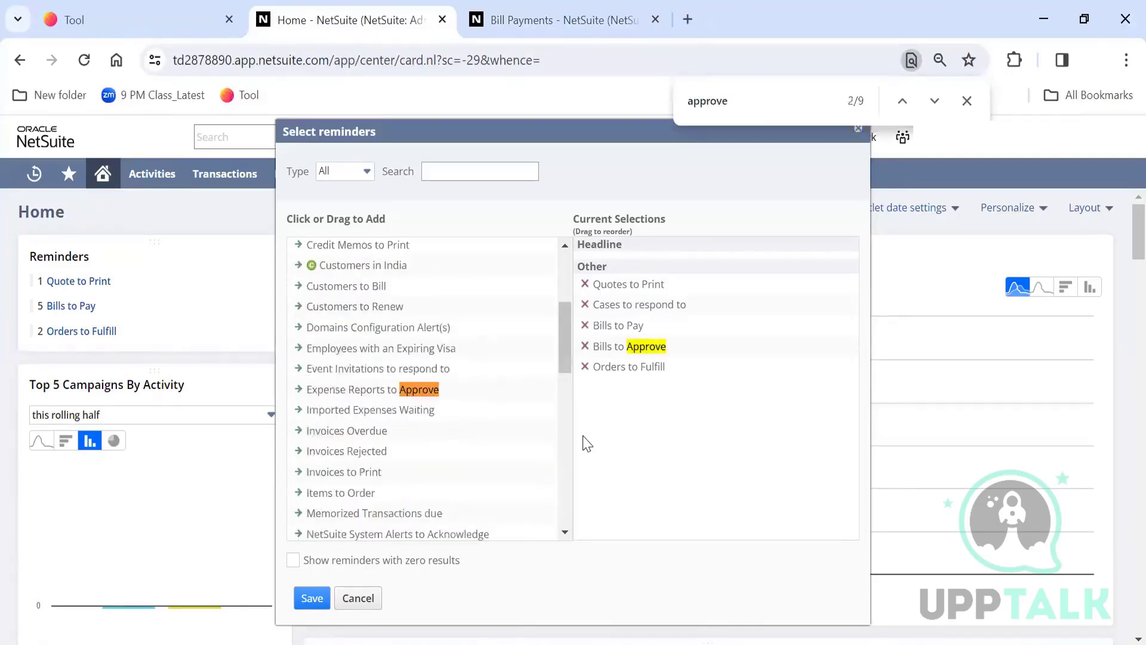
key(Return)
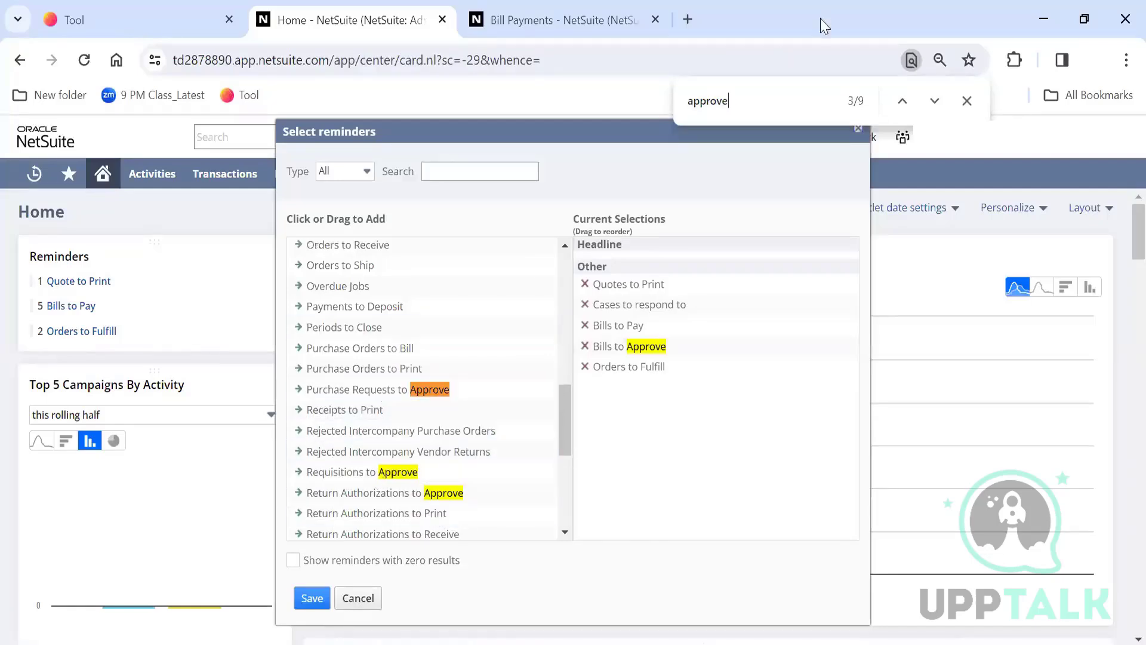
key(Return)
key(Return)
key(Return)
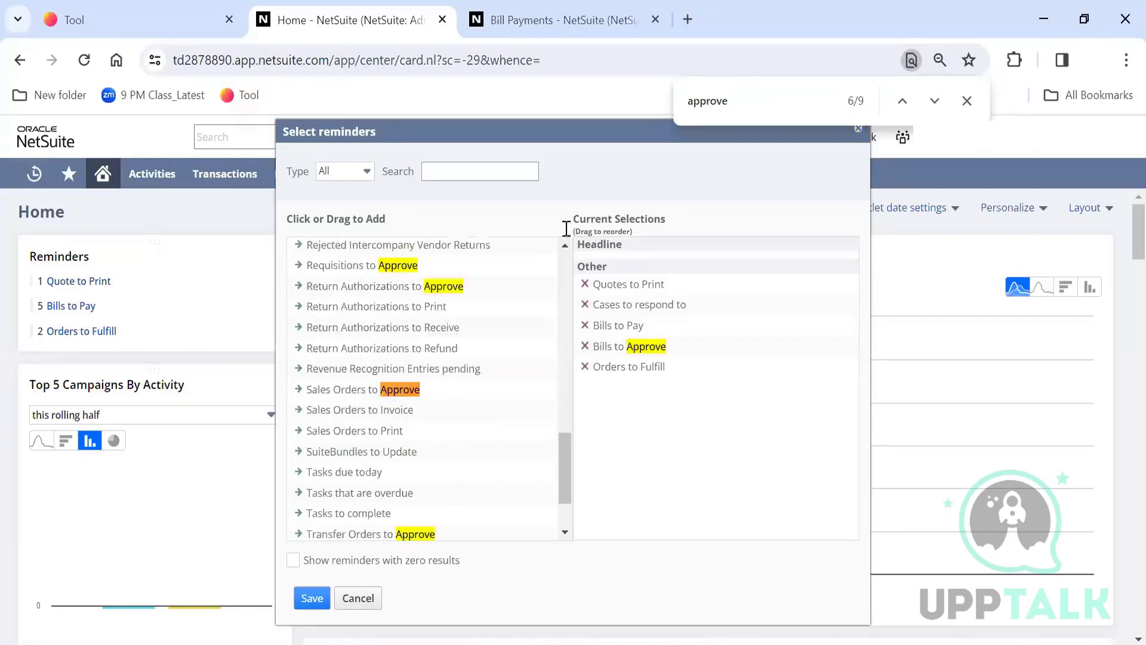
click(370, 390)
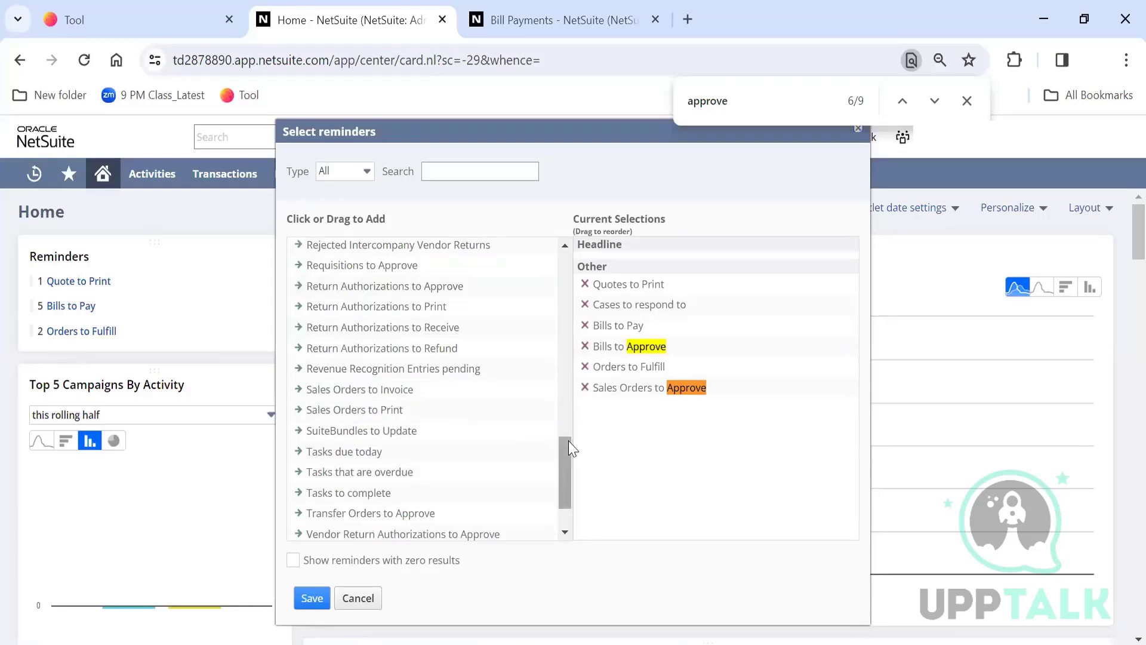
click(317, 600)
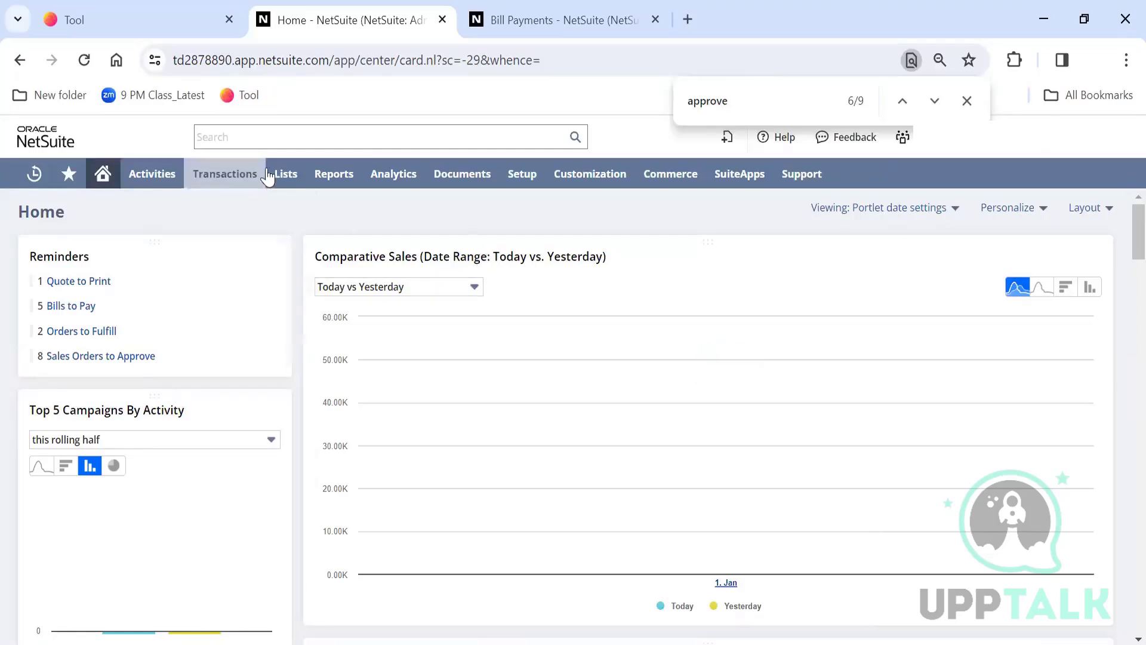
Open the purchase order entry form in a new browser tab and dismiss its alert
mouse_move(286, 174)
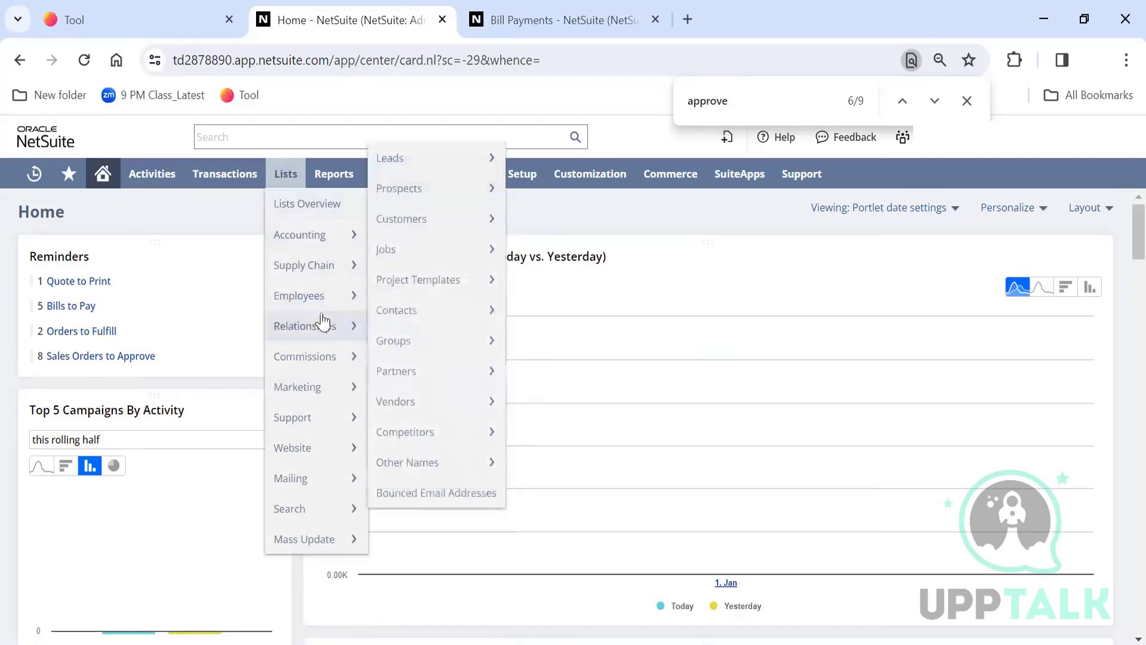
mouse_move(233, 179)
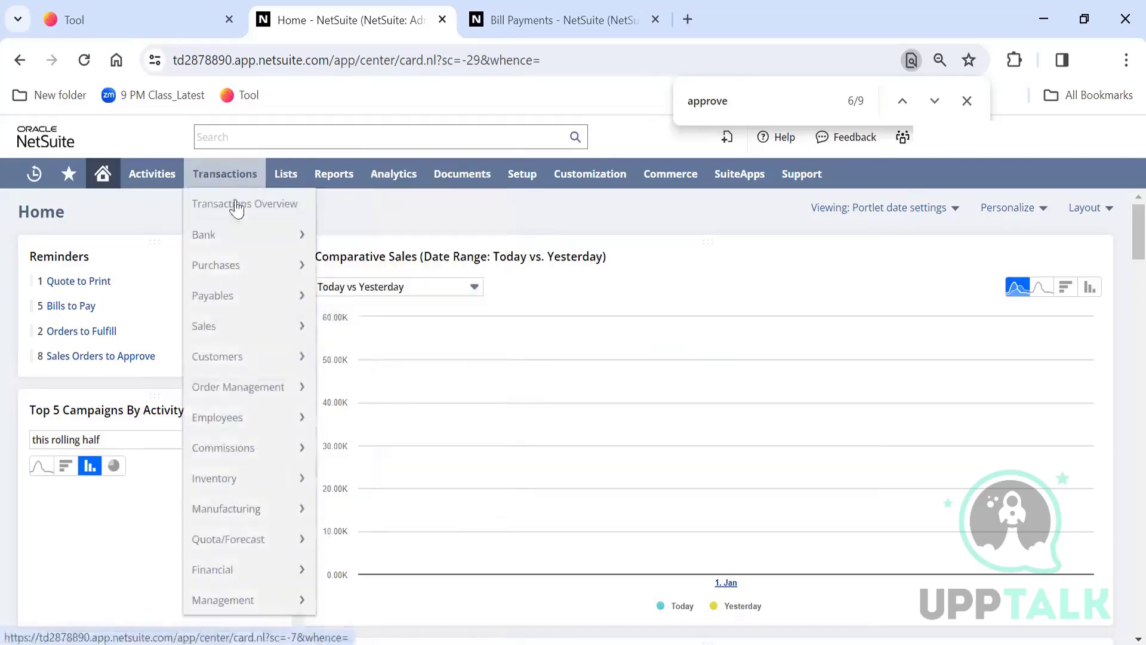
mouse_move(231, 265)
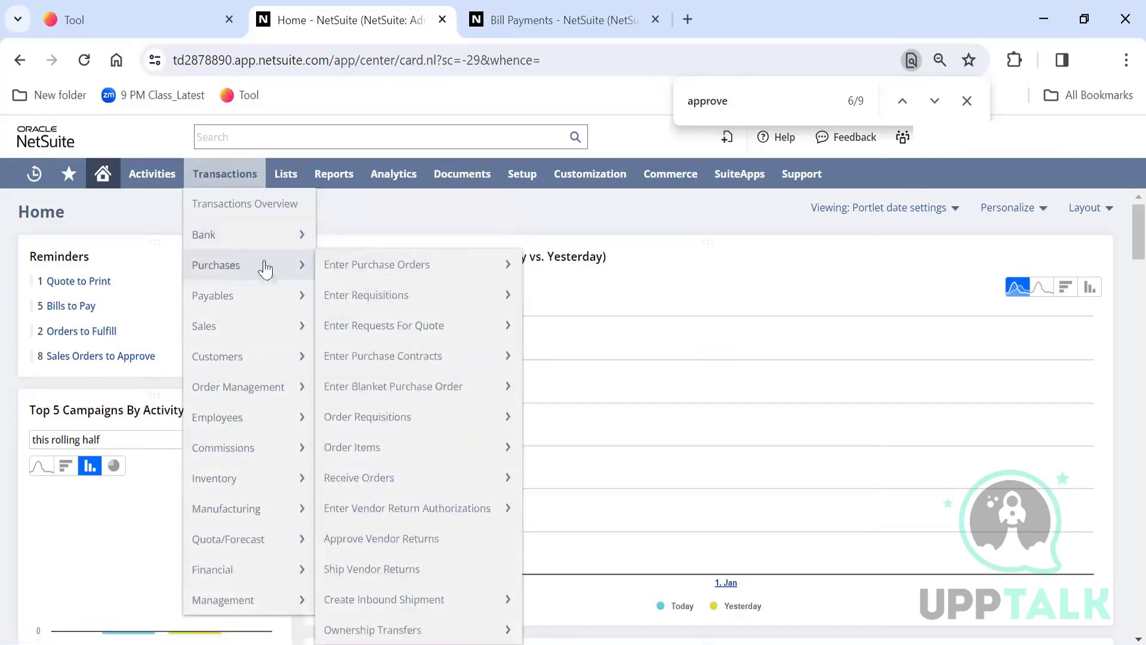
right_click(403, 279)
click(436, 292)
click(806, 12)
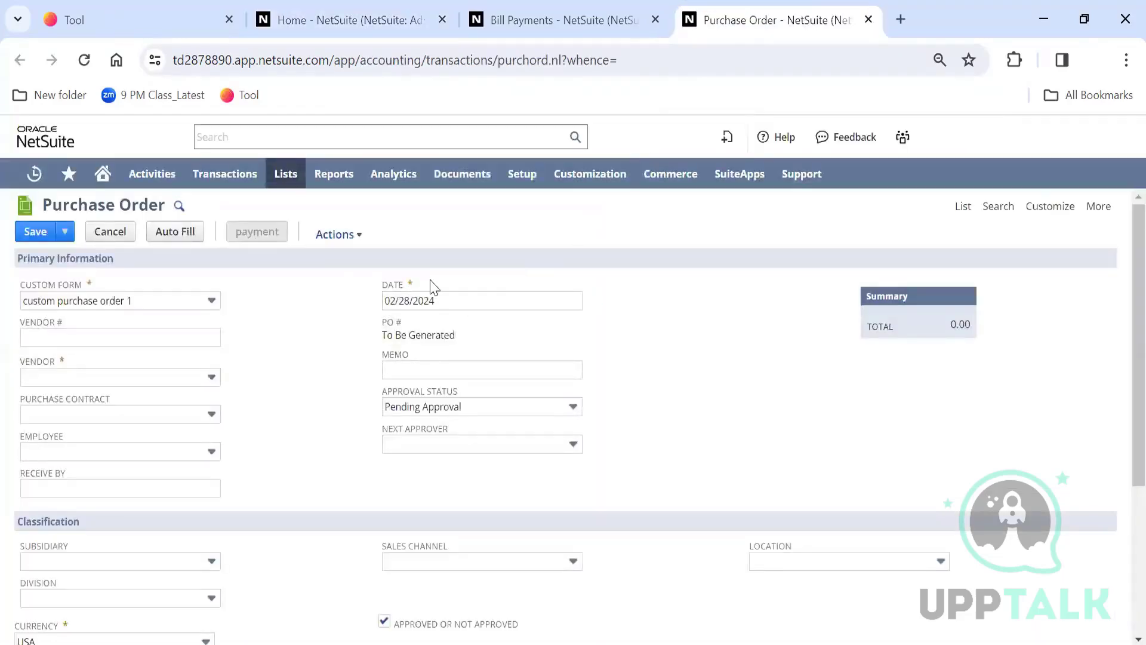
click(726, 181)
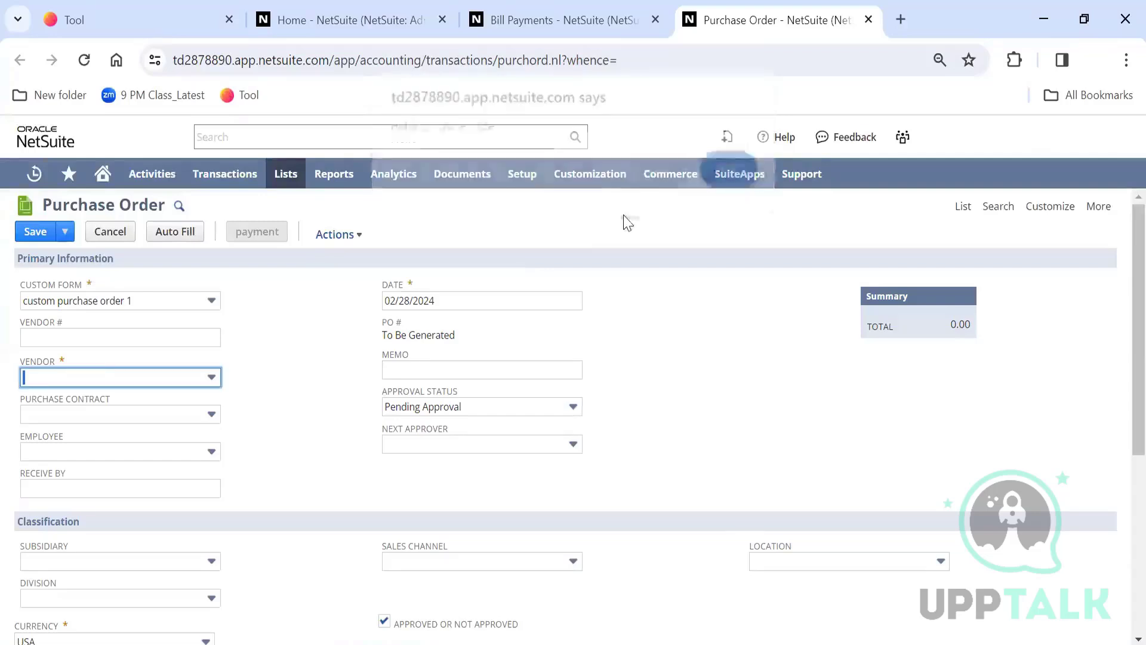
Search the purchase order form's vendor list for "horntec", look through the listed vendors and close the page search
click(173, 378)
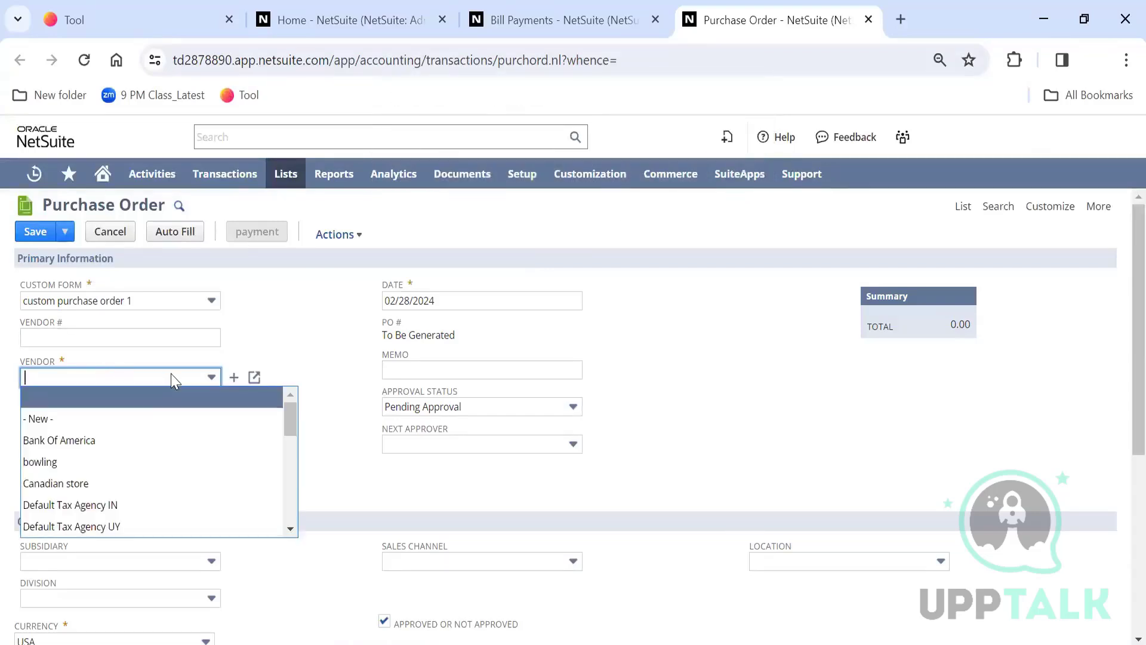
key(ctrl+f)
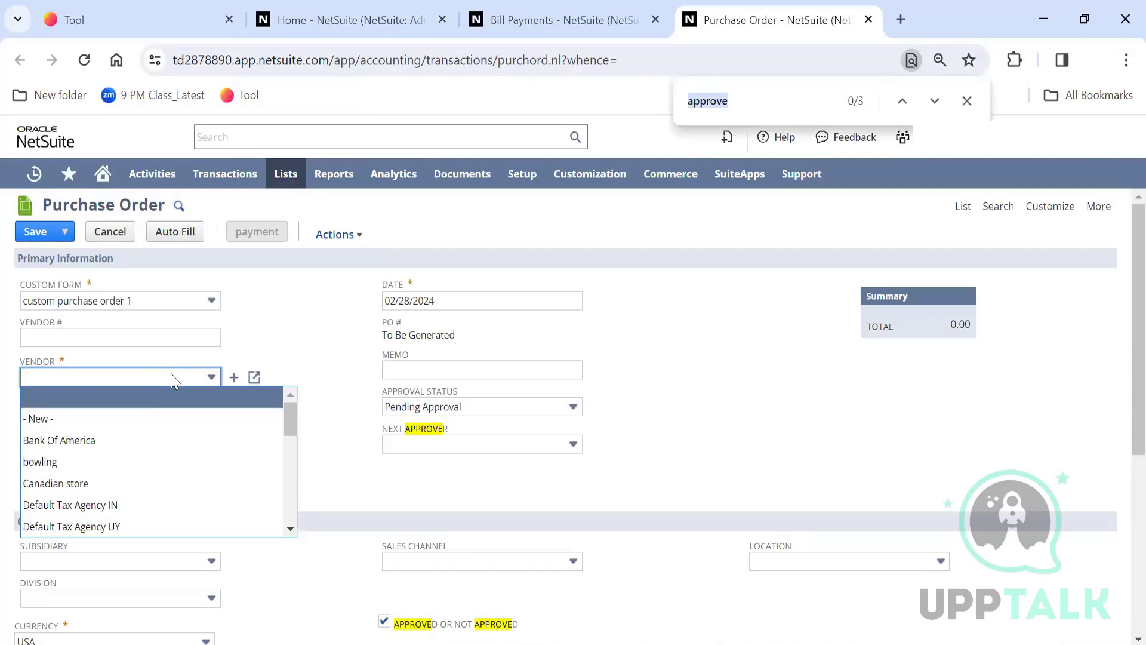
text(horntec)
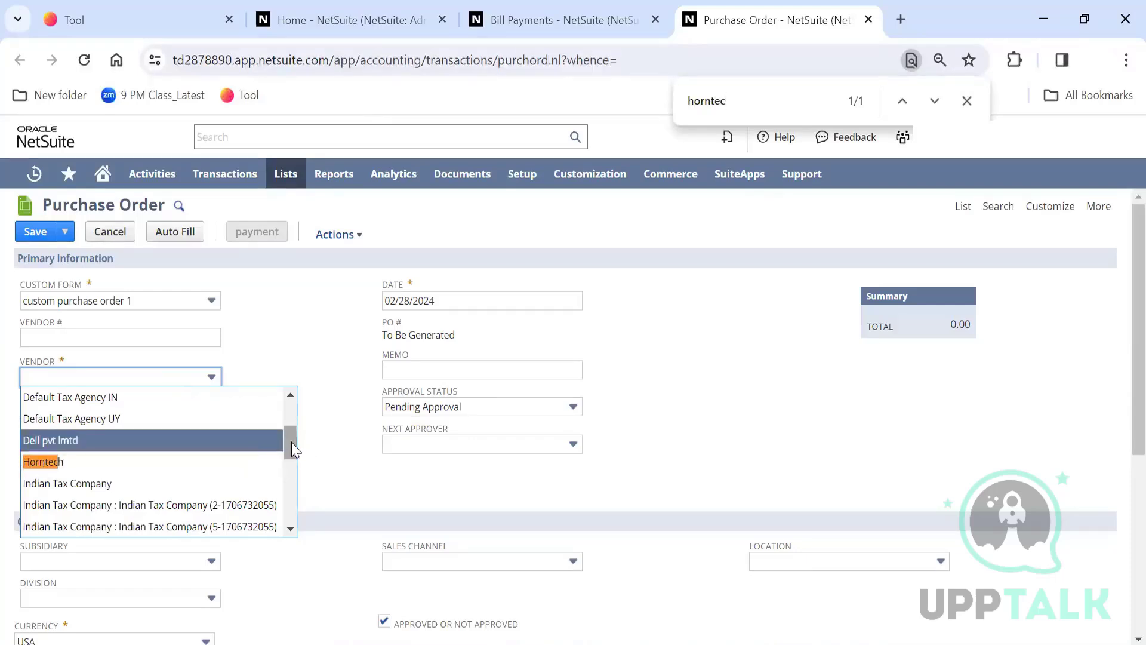
scroll(291, 442, down, 3)
scroll(295, 510, down, 2)
scroll(295, 429, up, 6)
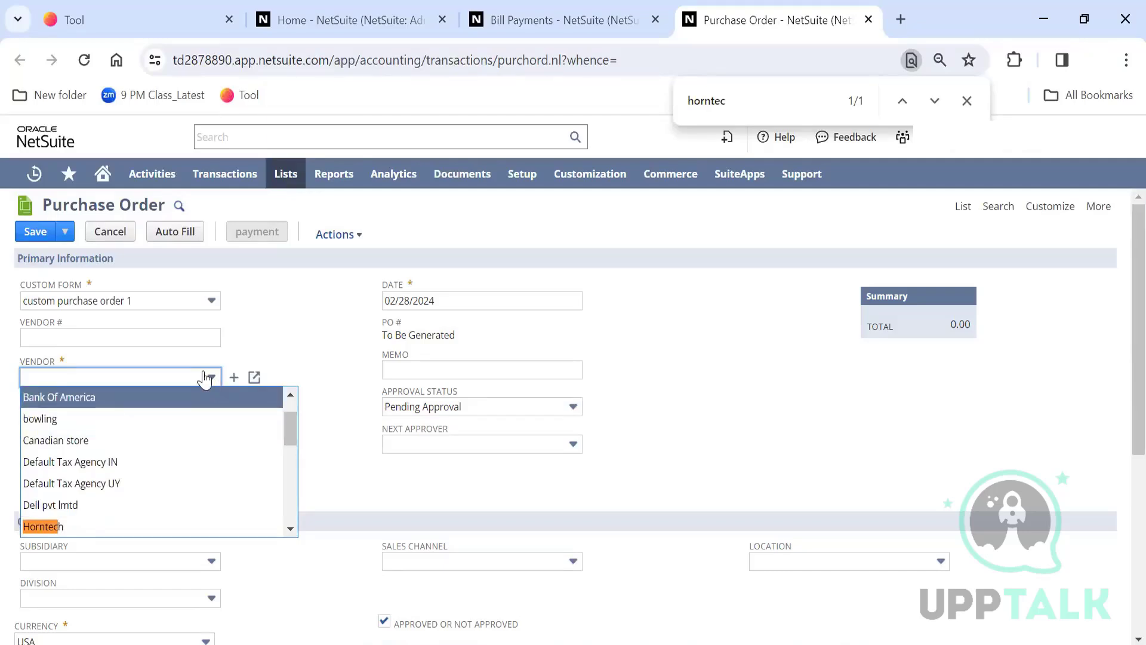
click(750, 108)
mouse_move(289, 419)
mouse_down()
mouse_move(291, 457)
mouse_move(290, 431)
mouse_up()
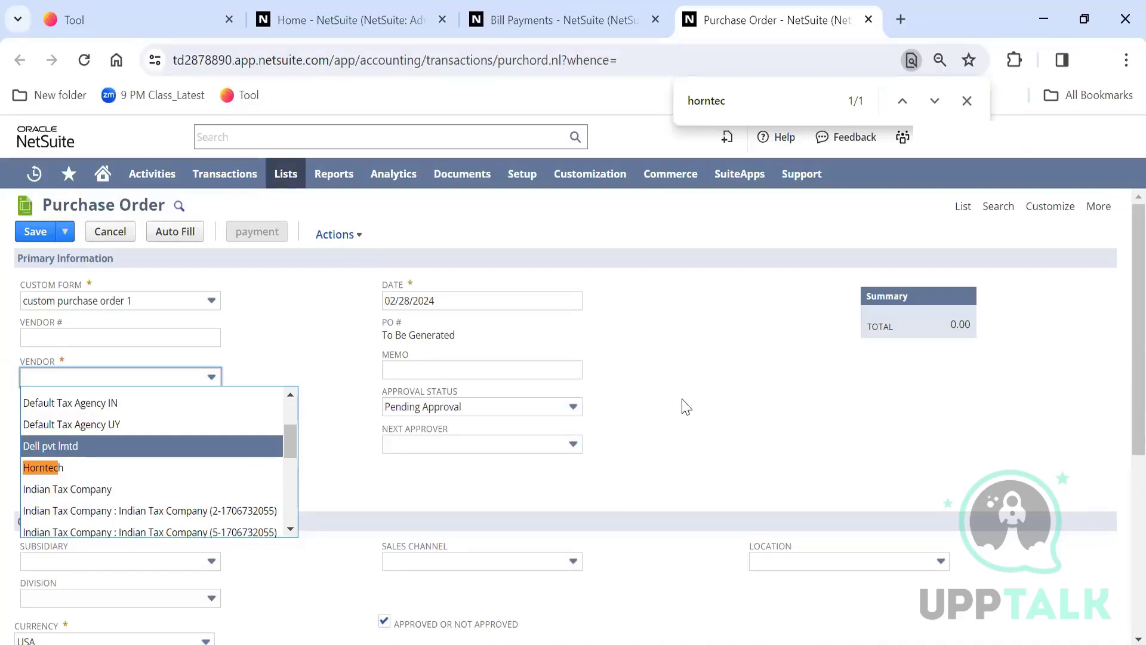
click(967, 100)
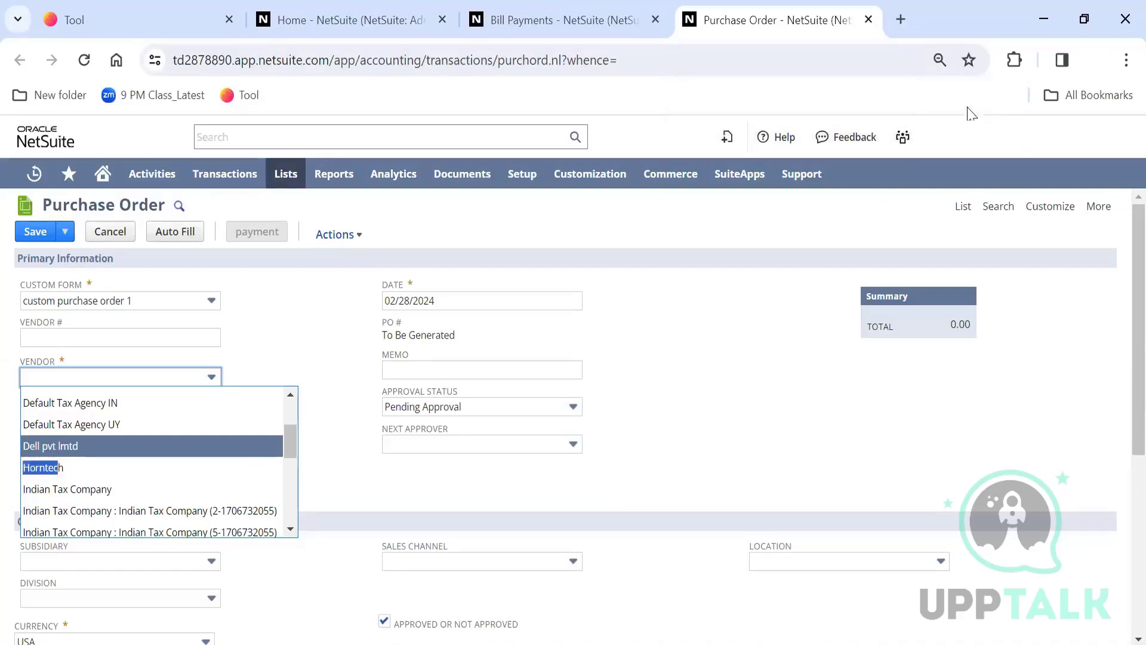
Close the Purchase Order and Bill Payments browser tabs and return to the Home dashboard
click(869, 19)
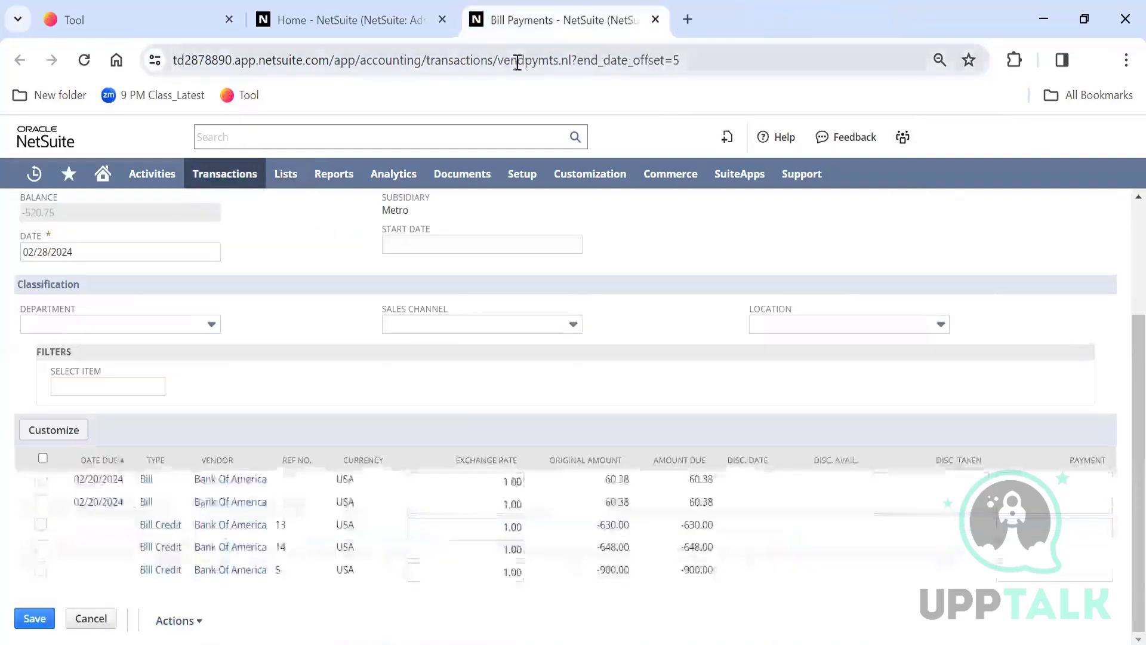
click(655, 19)
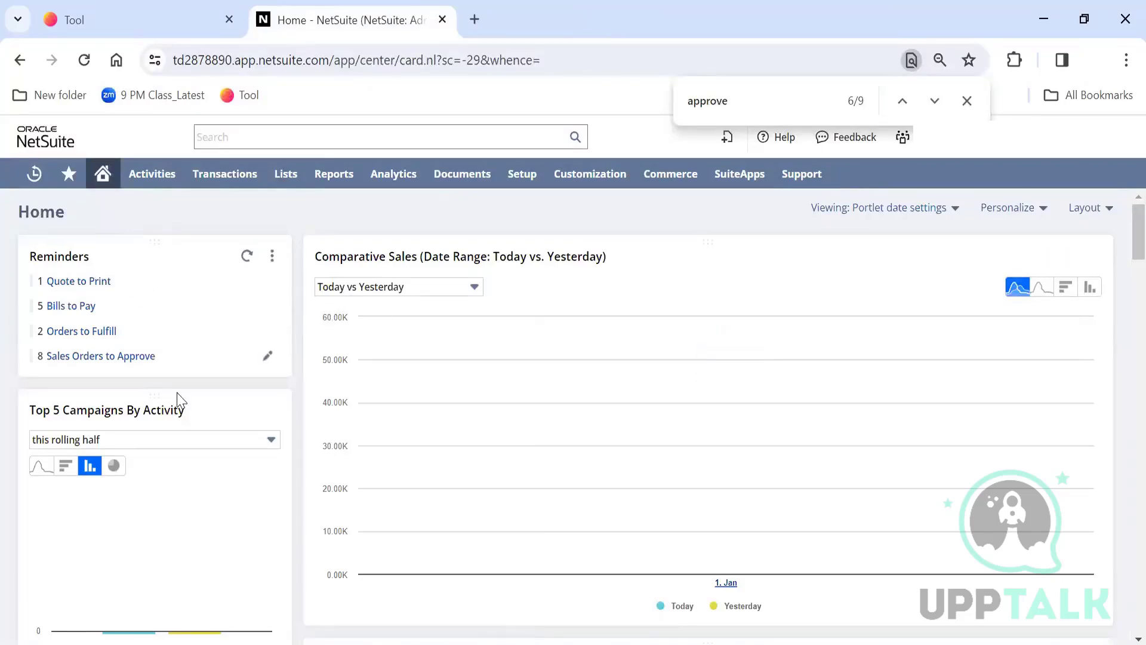
click(272, 411)
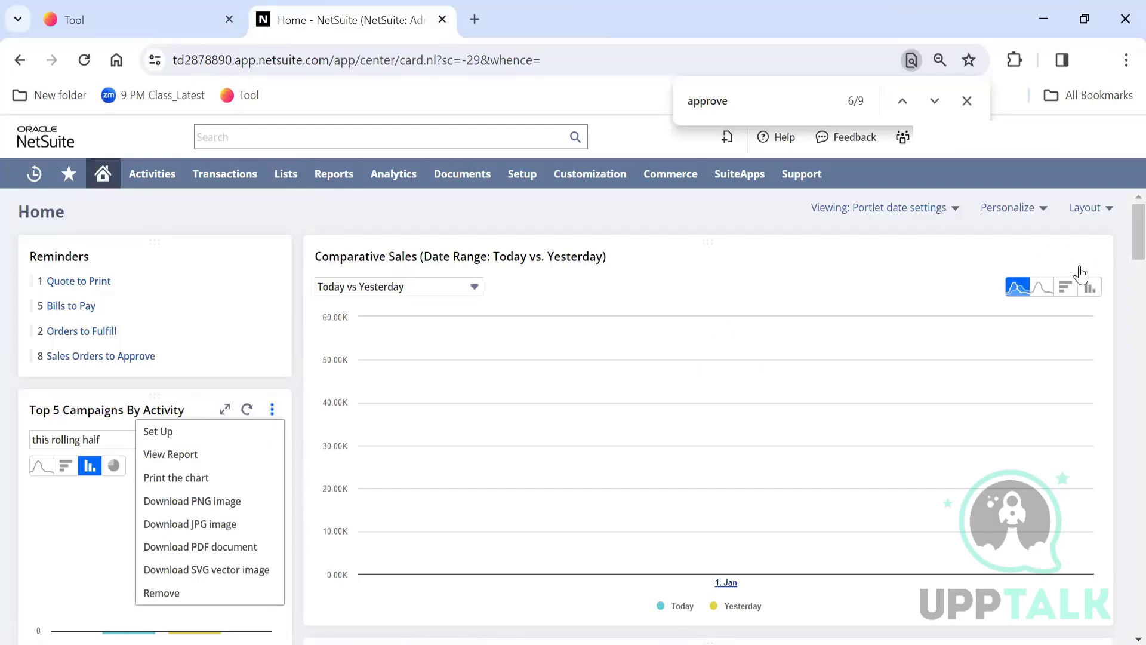
Remove the Recent Records portlet from the Home dashboard
scroll(1122, 239, down, 3)
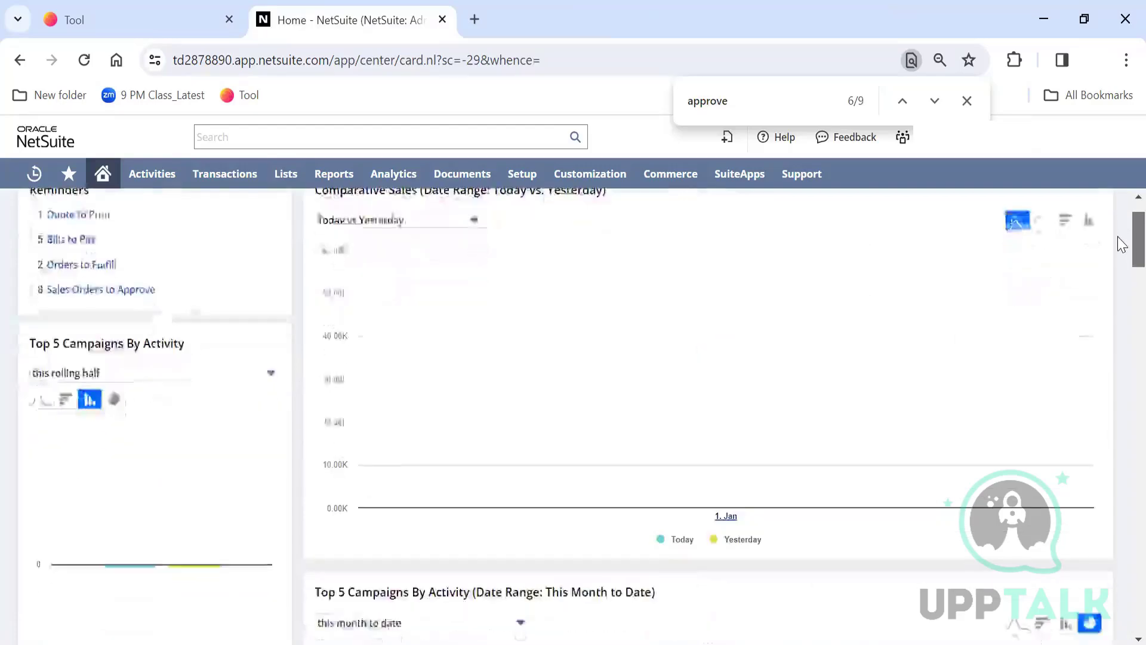
scroll(1122, 275, down, 3)
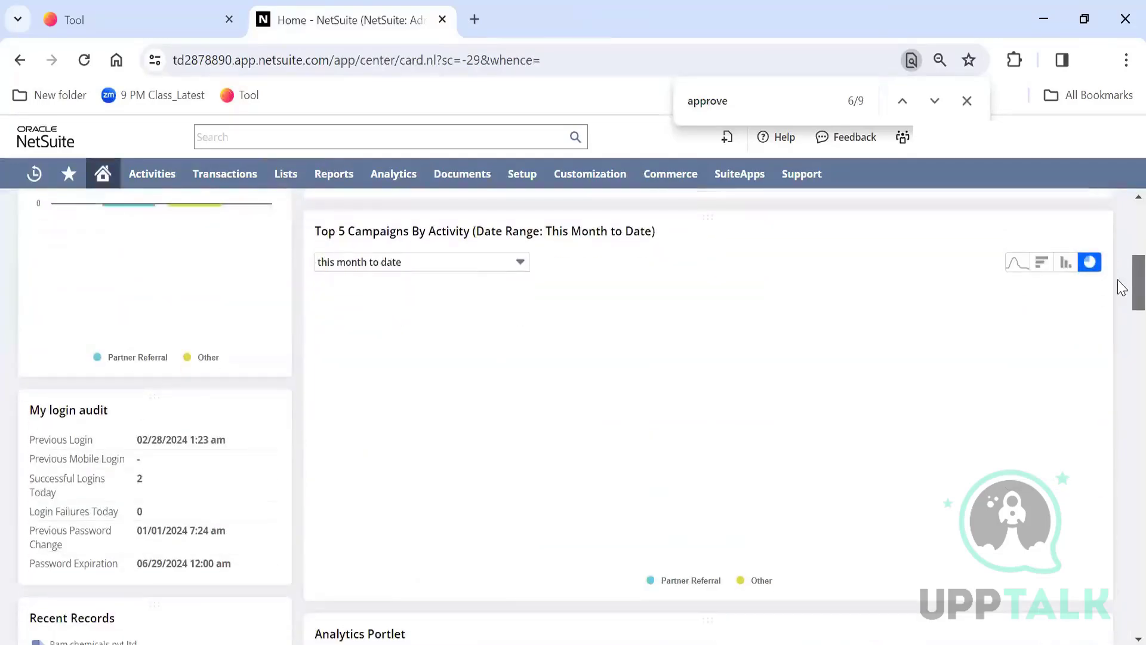
scroll(1121, 290, down, 1)
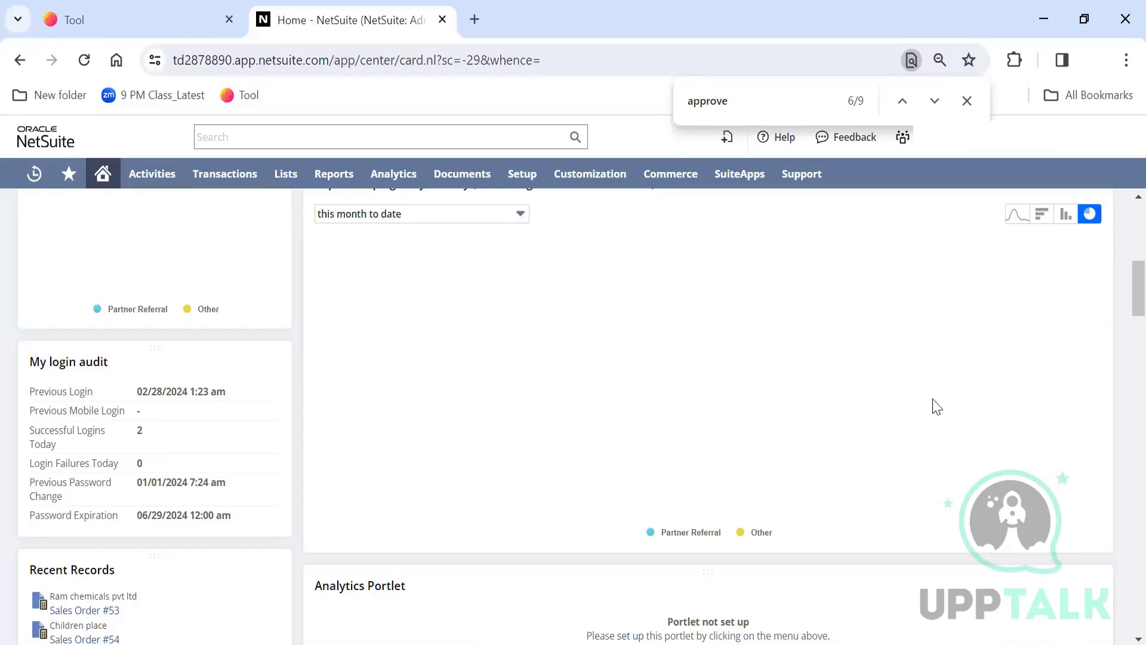
drag(1123, 289, 1123, 328)
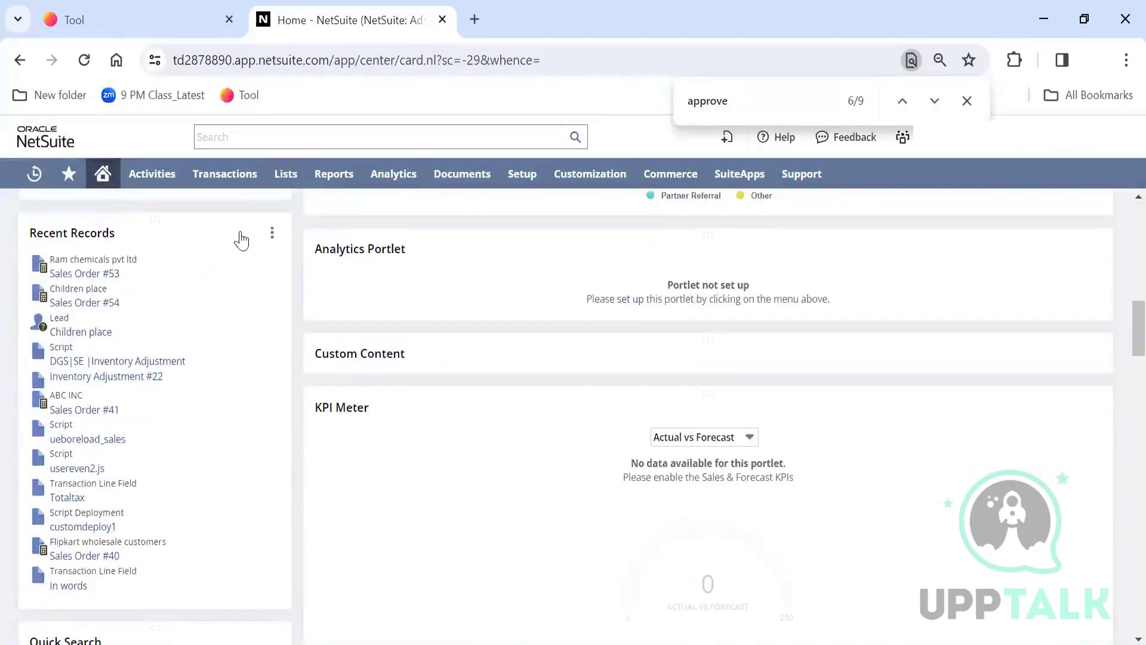
click(277, 231)
mouse_move(77, 182)
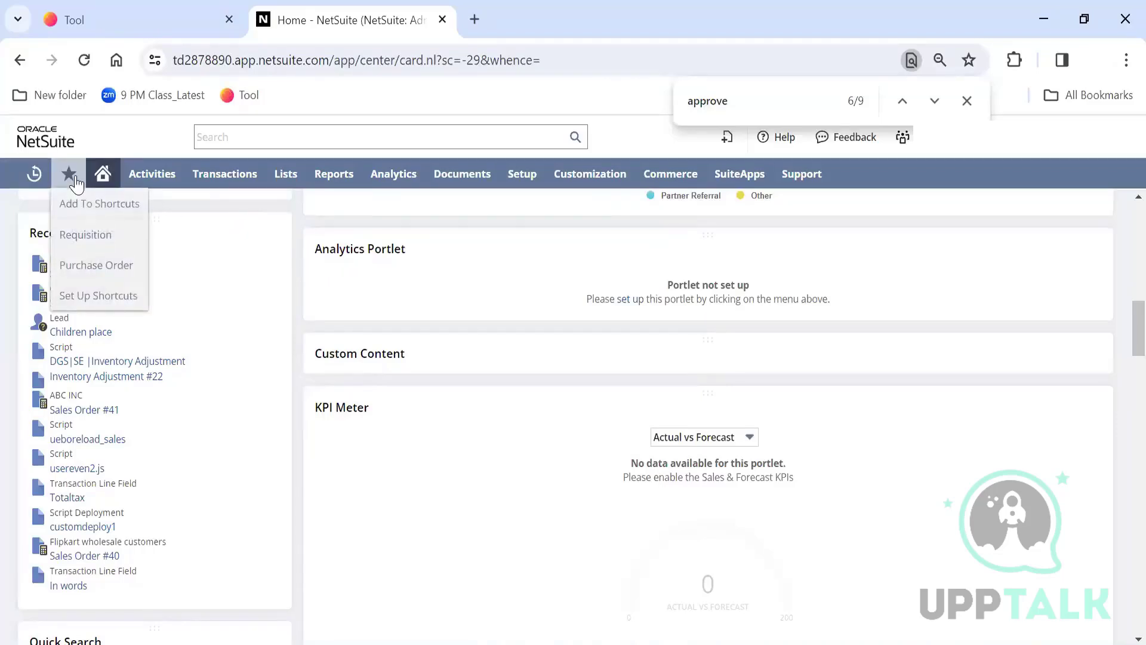
mouse_move(42, 181)
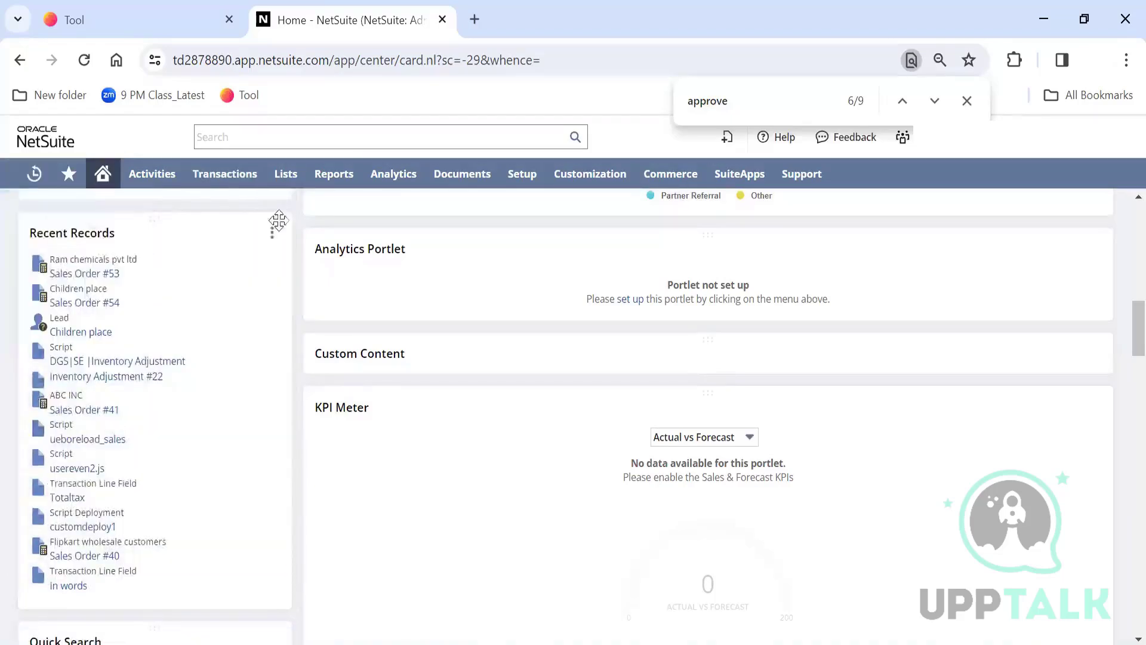
mouse_move(274, 234)
click(256, 256)
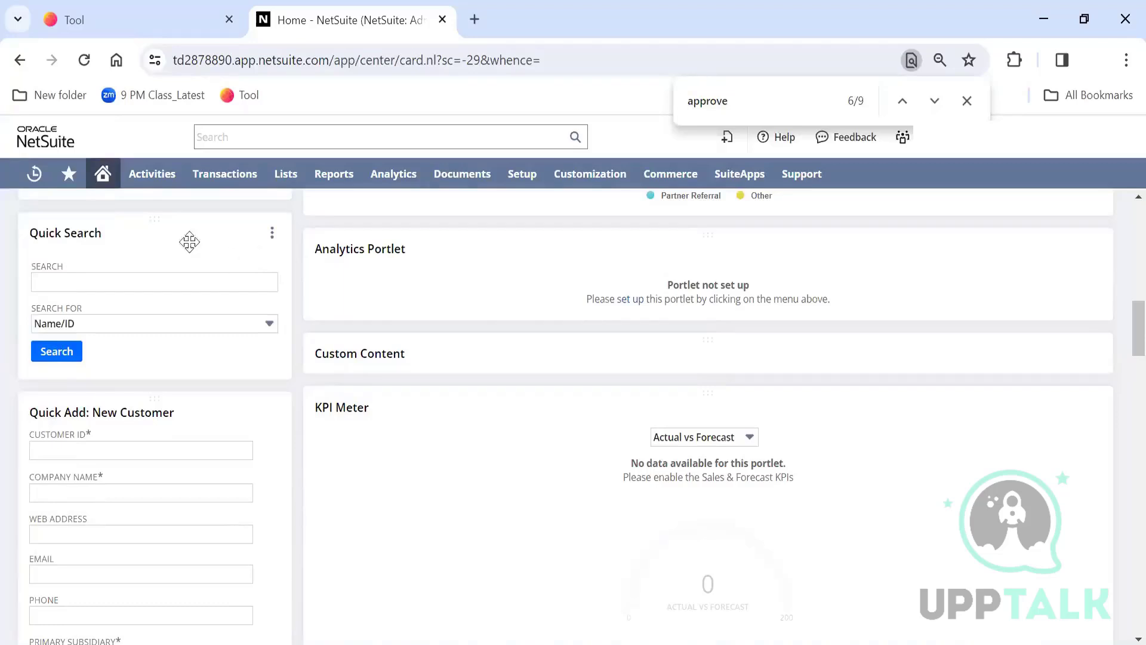
Remove the Quick Search portlet from the Home dashboard
click(135, 287)
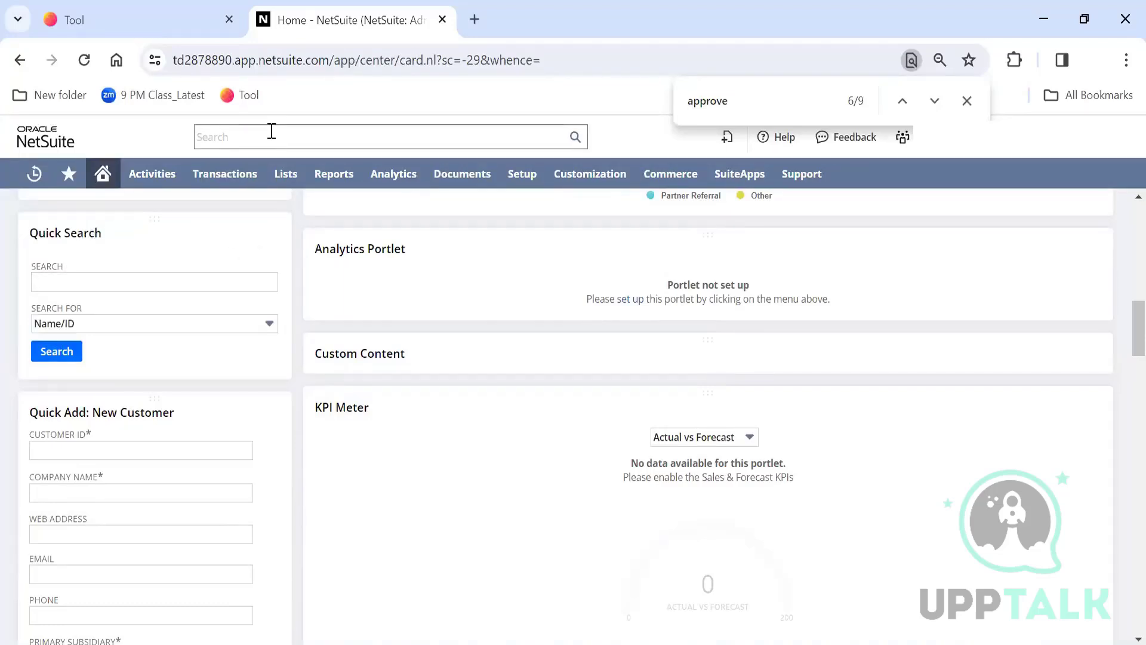
click(272, 233)
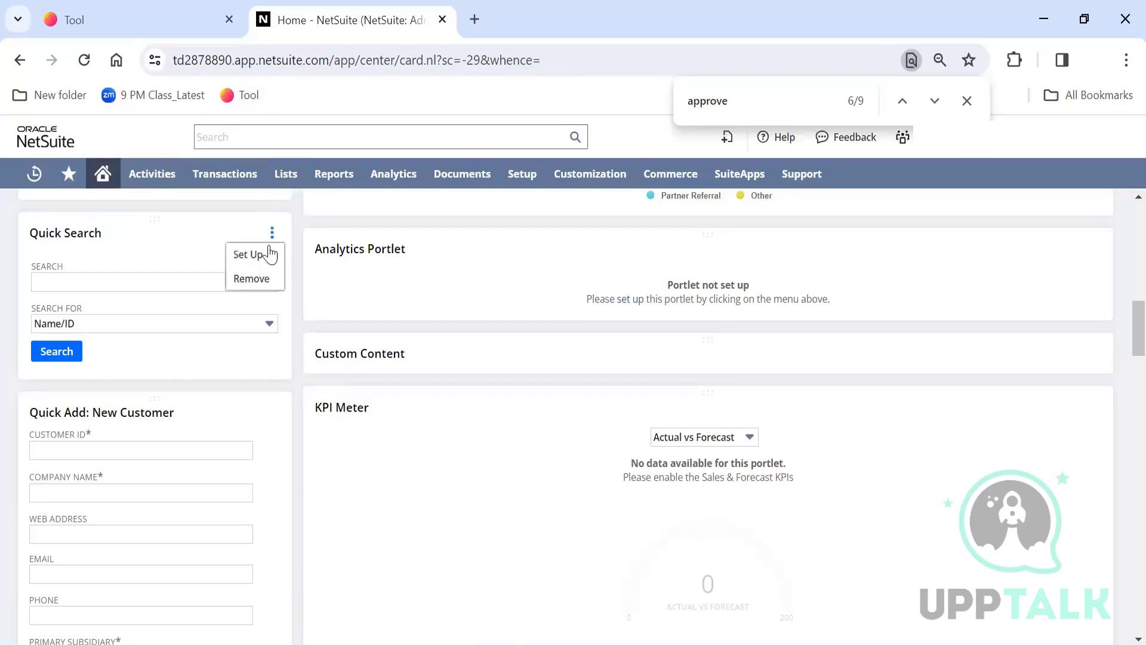
click(262, 278)
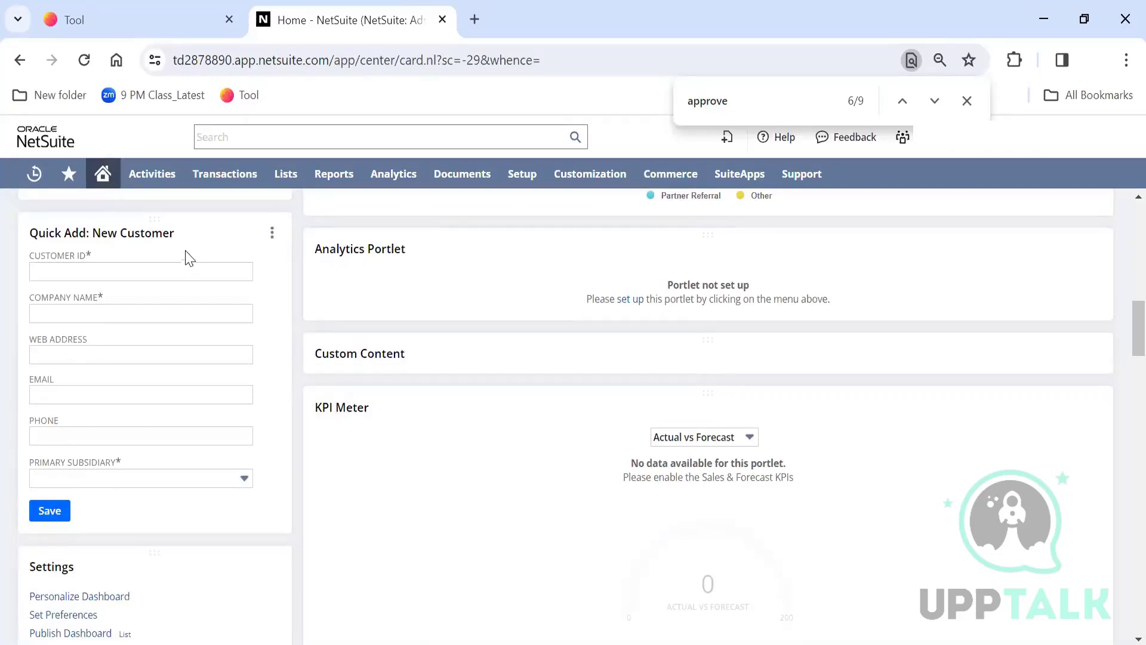
Change the Quick Add portlet's type to Case, save it and try its Subject and Company fields
mouse_move(293, 182)
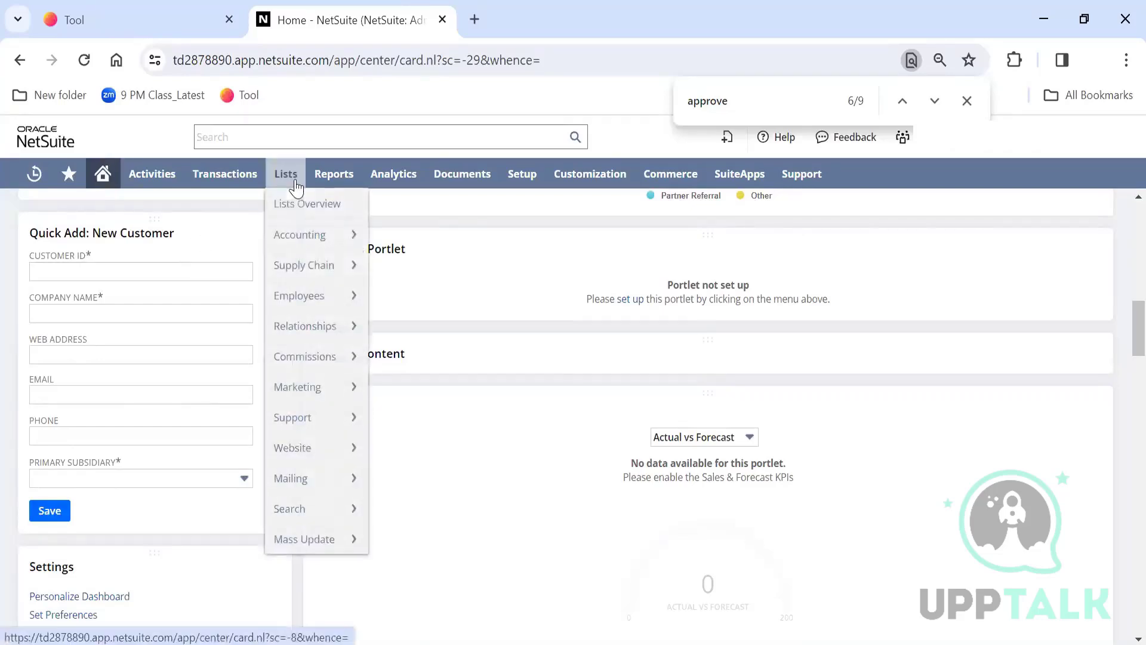
mouse_move(327, 324)
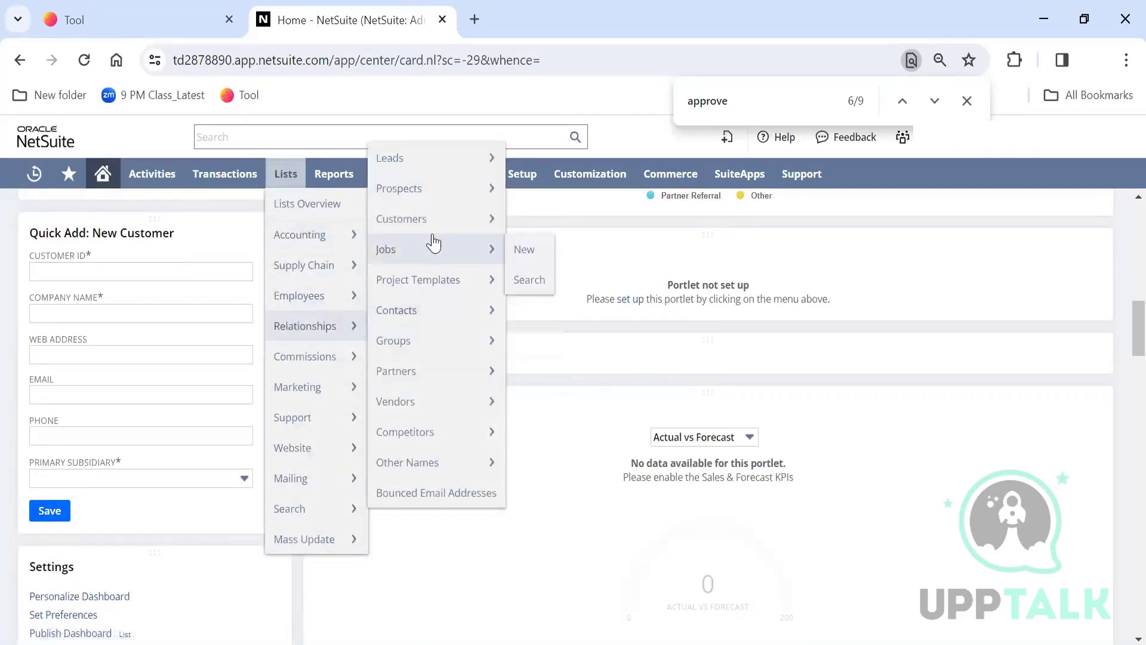
mouse_move(435, 220)
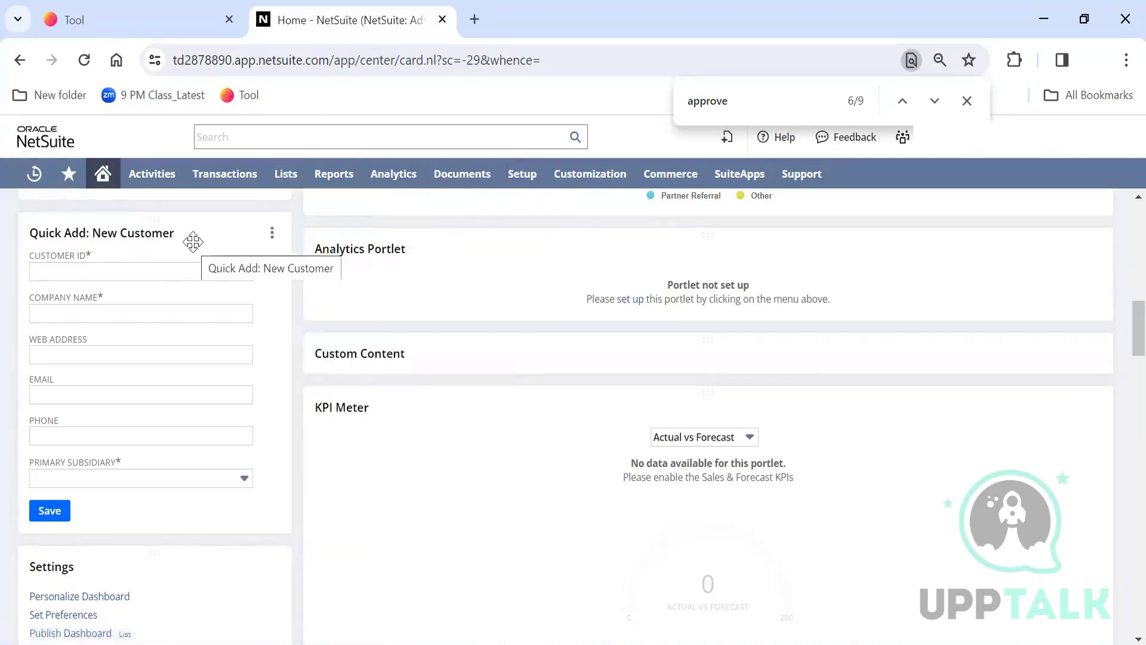
click(272, 233)
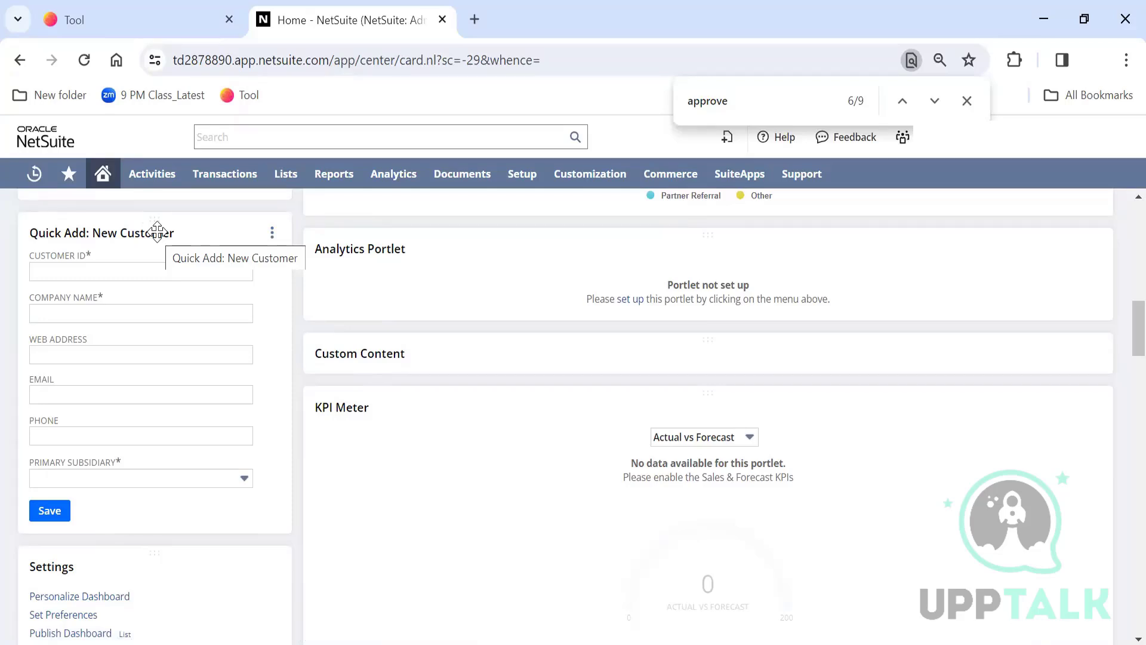
click(272, 232)
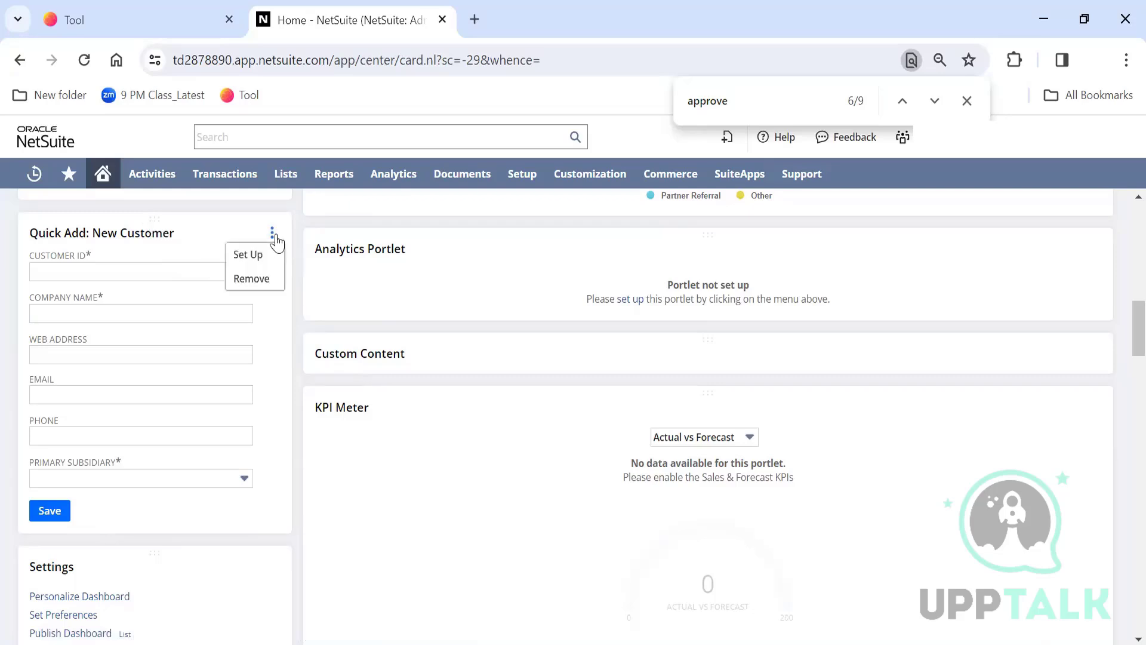
click(272, 256)
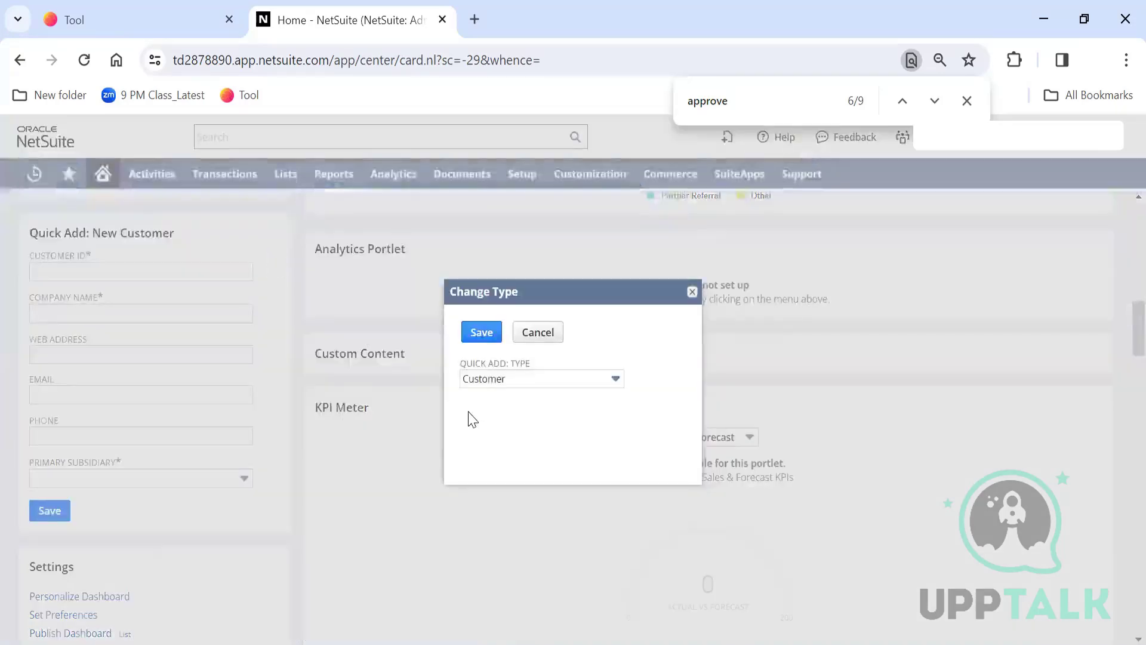
click(535, 380)
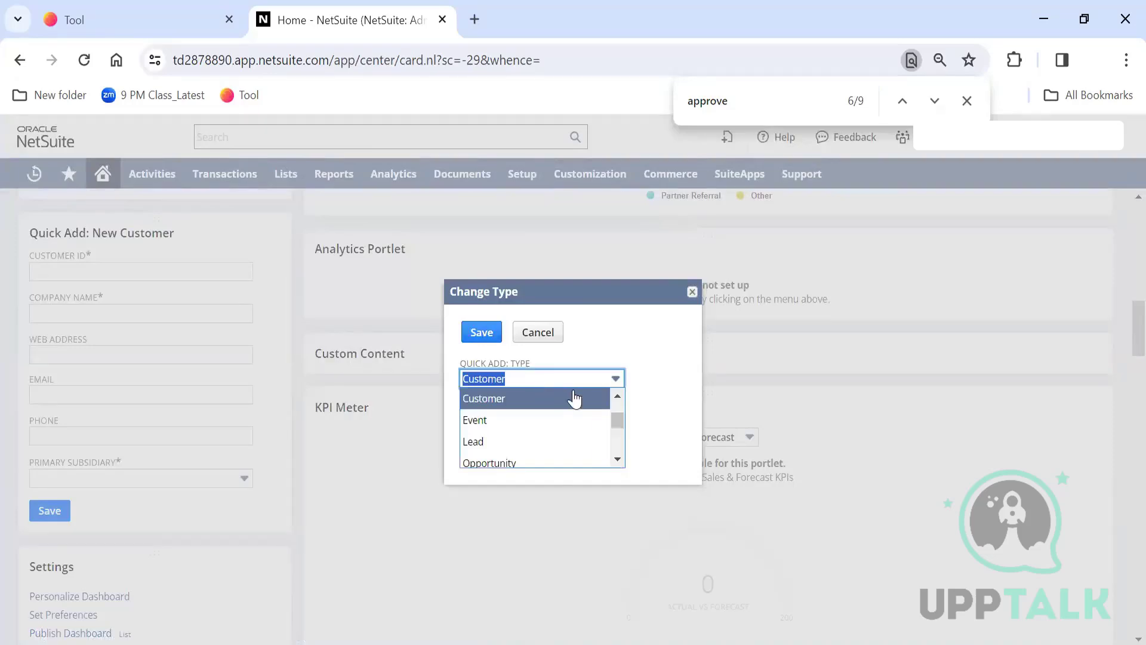
scroll(618, 412, up, 2)
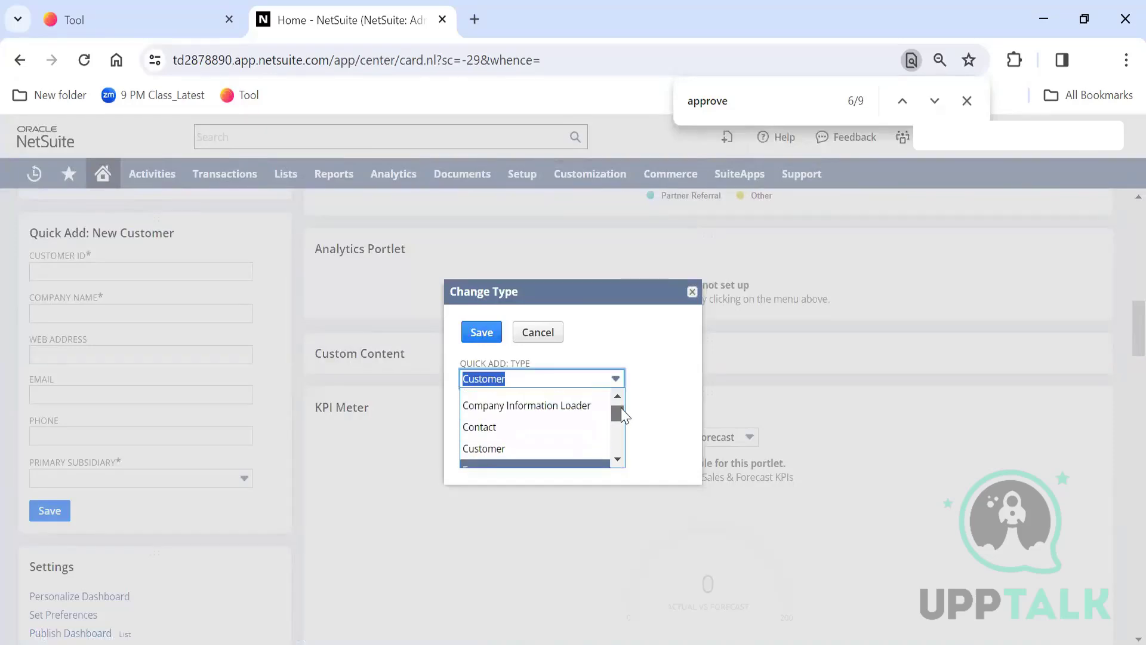
drag(621, 410, 596, 404)
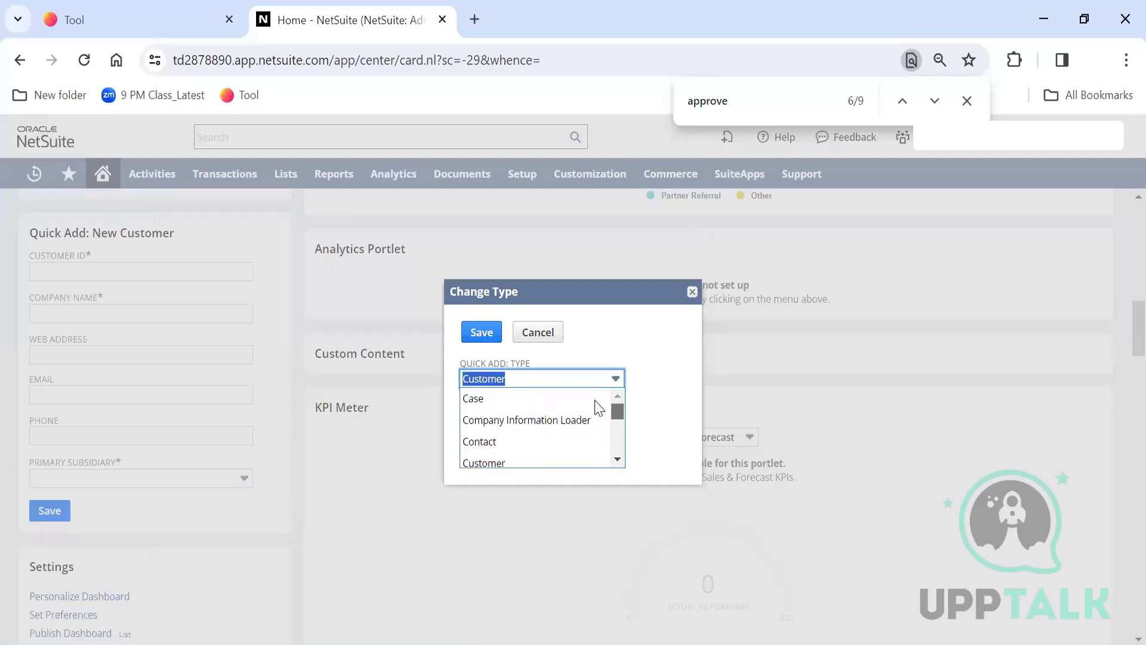
click(581, 399)
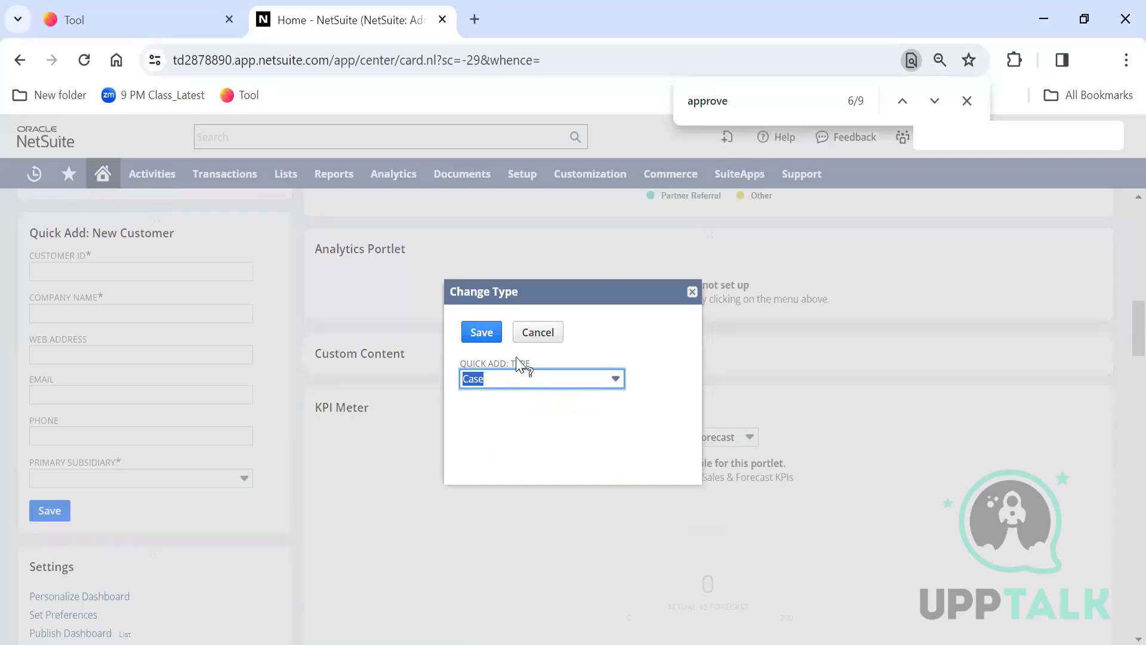
click(491, 333)
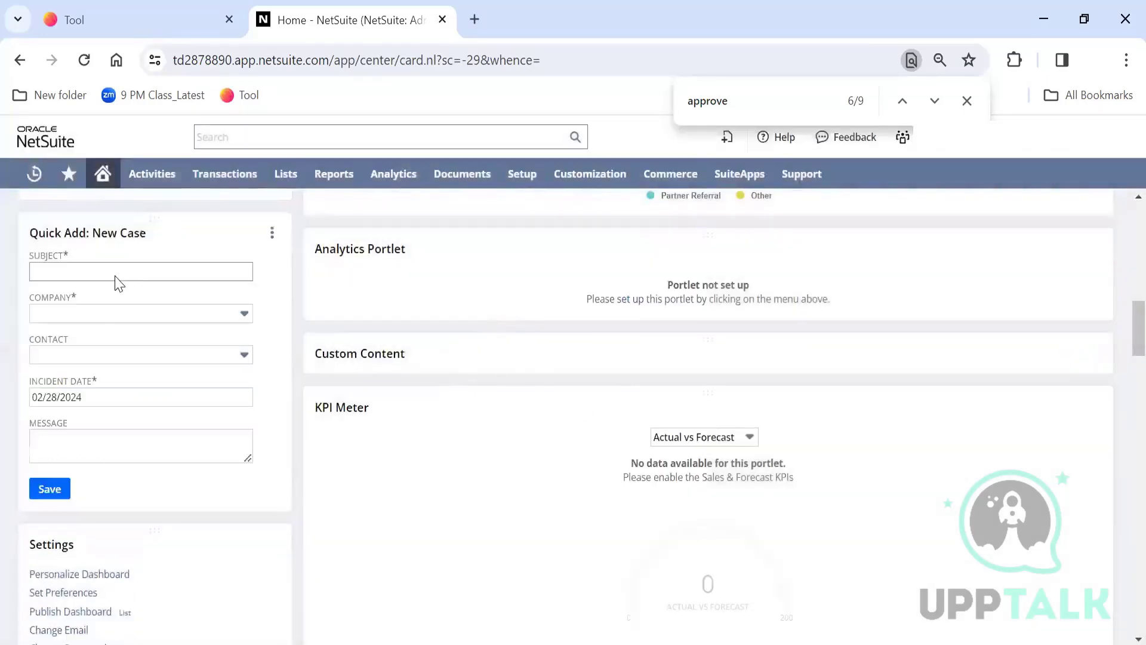
click(115, 271)
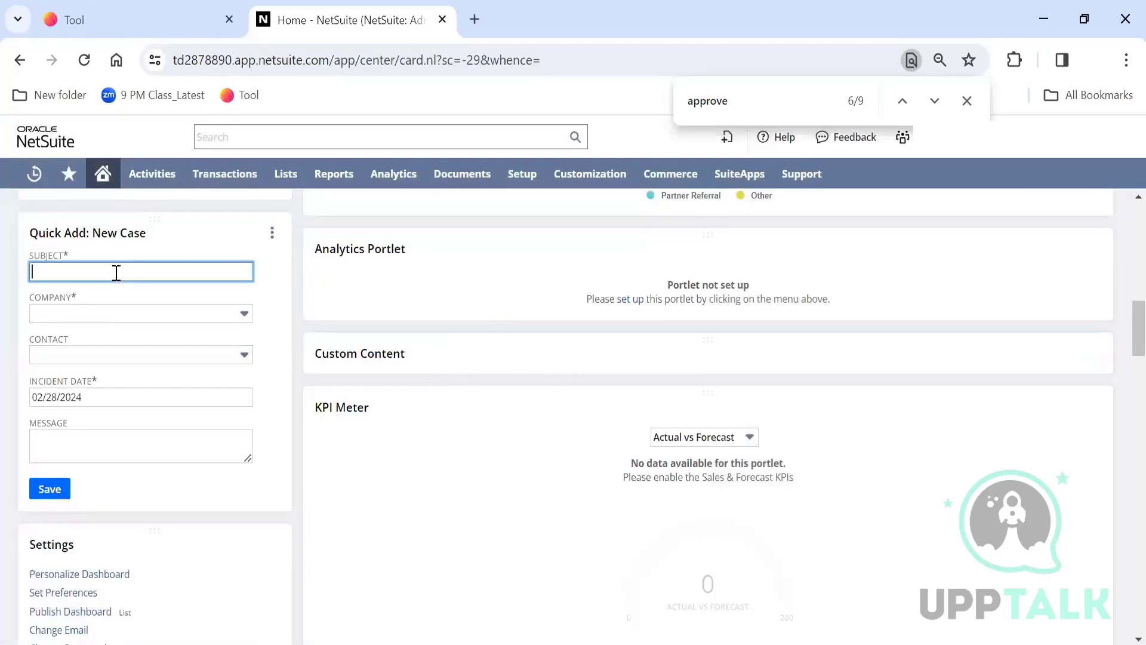
click(122, 313)
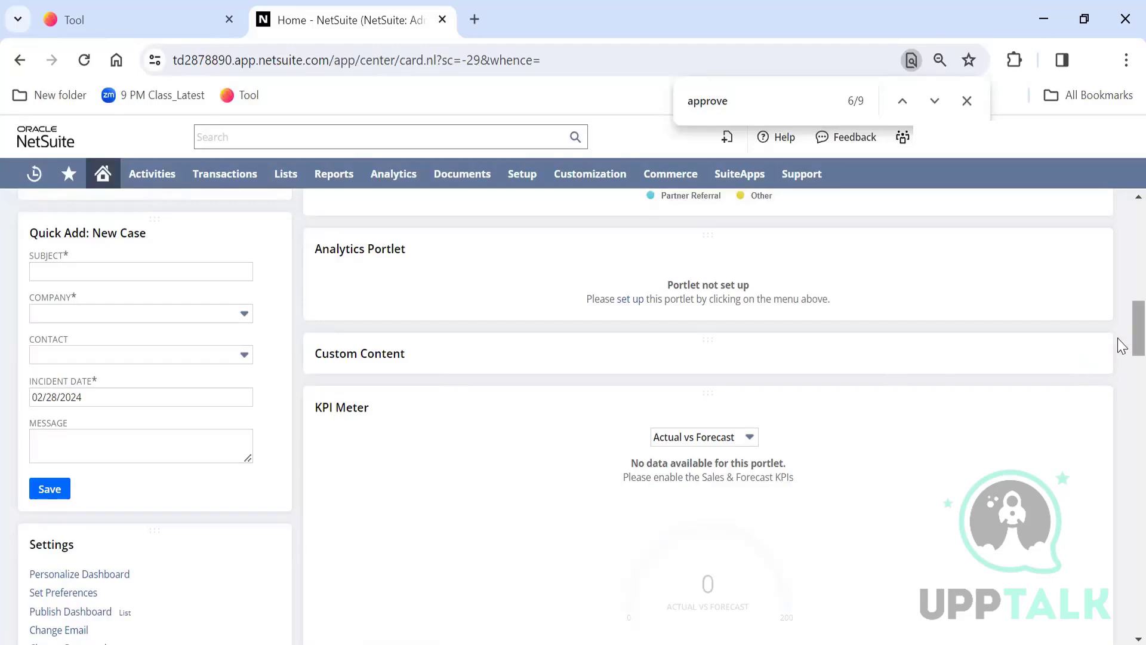
Remove the Custom Content portlet from the Home dashboard
mouse_move(1123, 345)
mouse_down()
mouse_move(1122, 358)
mouse_move(1116, 343)
mouse_up()
click(1095, 344)
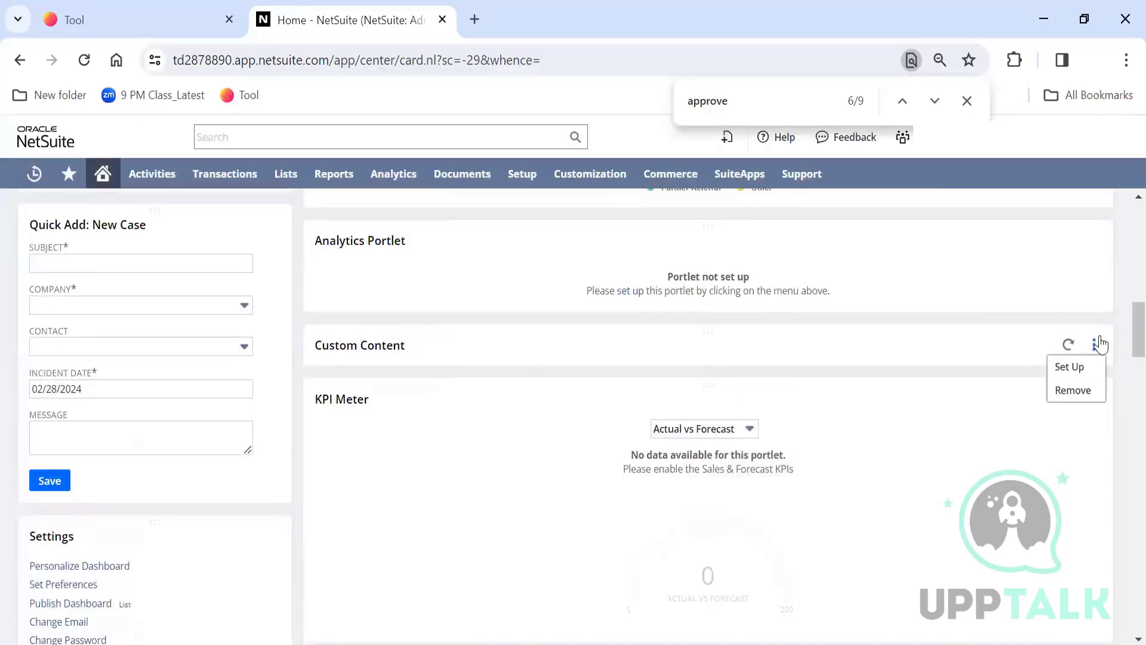
click(1082, 391)
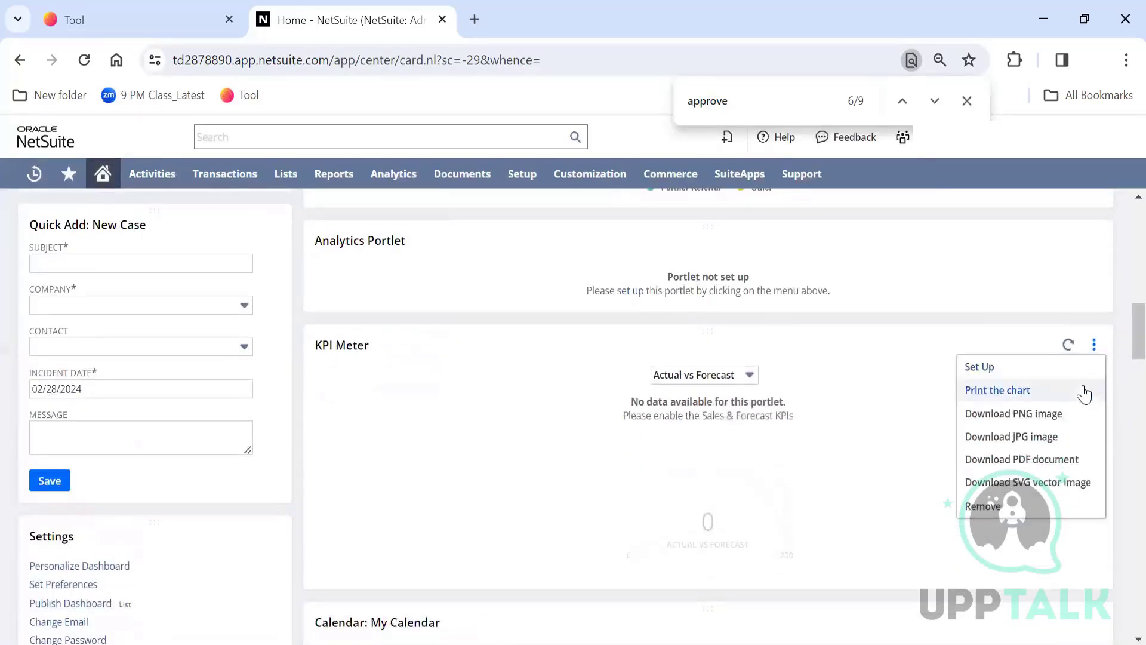
drag(1120, 330, 1118, 400)
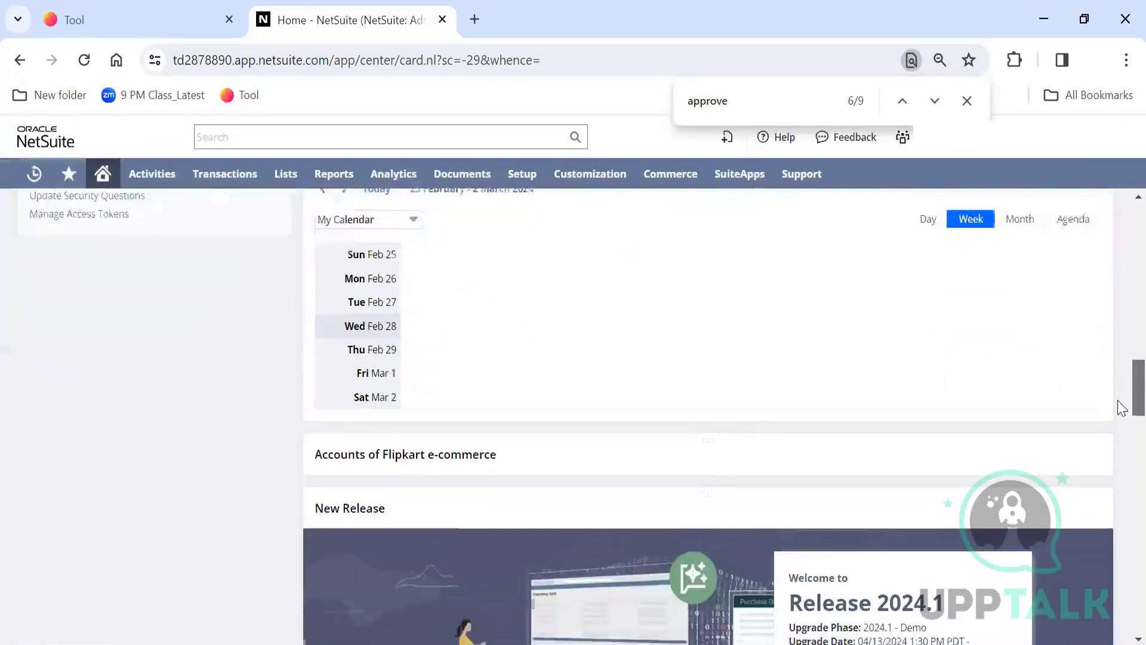
Remove the Accounts of Flipkart e-commerce and New Release portlets from the Home dashboard
click(1094, 302)
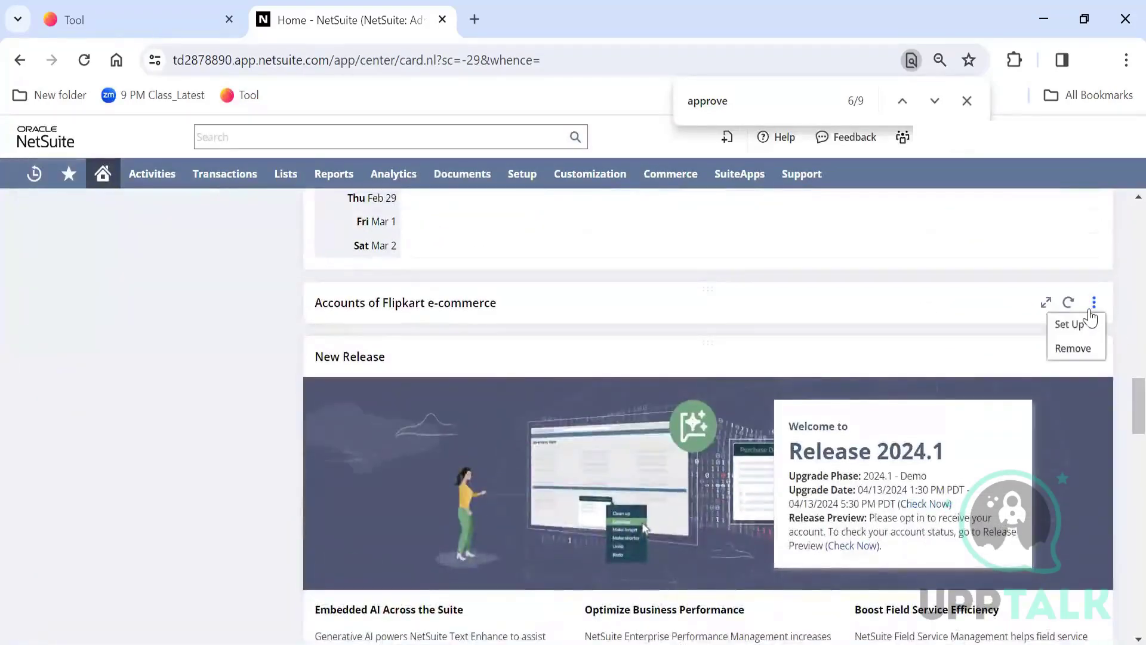
click(1077, 347)
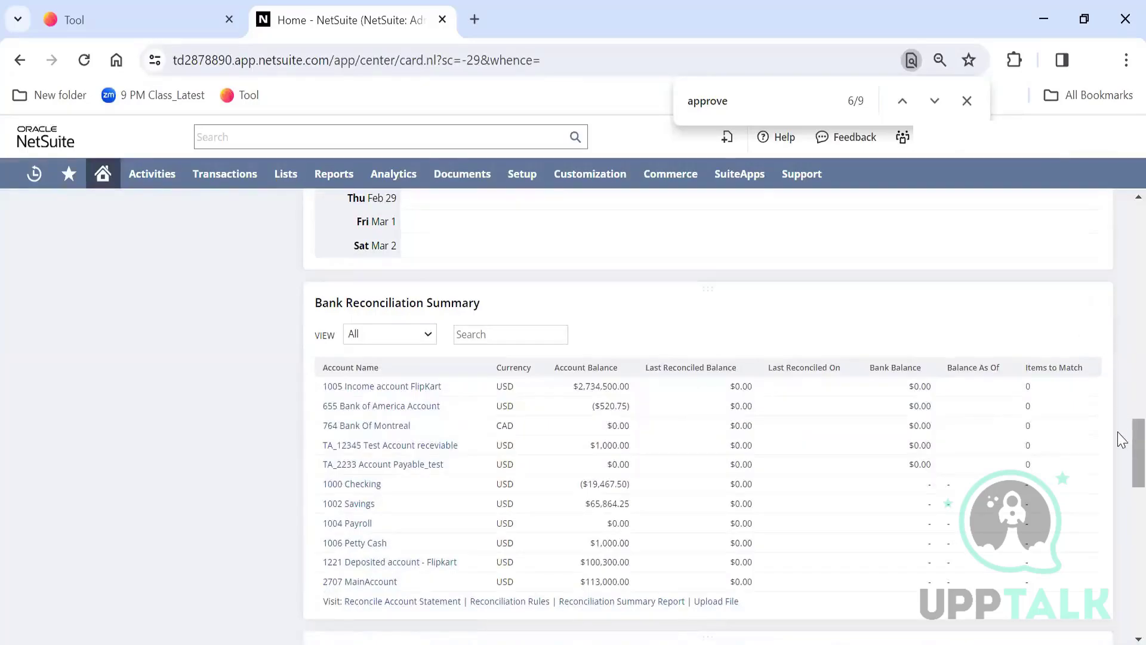
Remove the Day-view My Calendar portlet below Key Performance Indicators from the Home dashboard
scroll(1119, 471, down, 1)
scroll(1122, 484, down, 5)
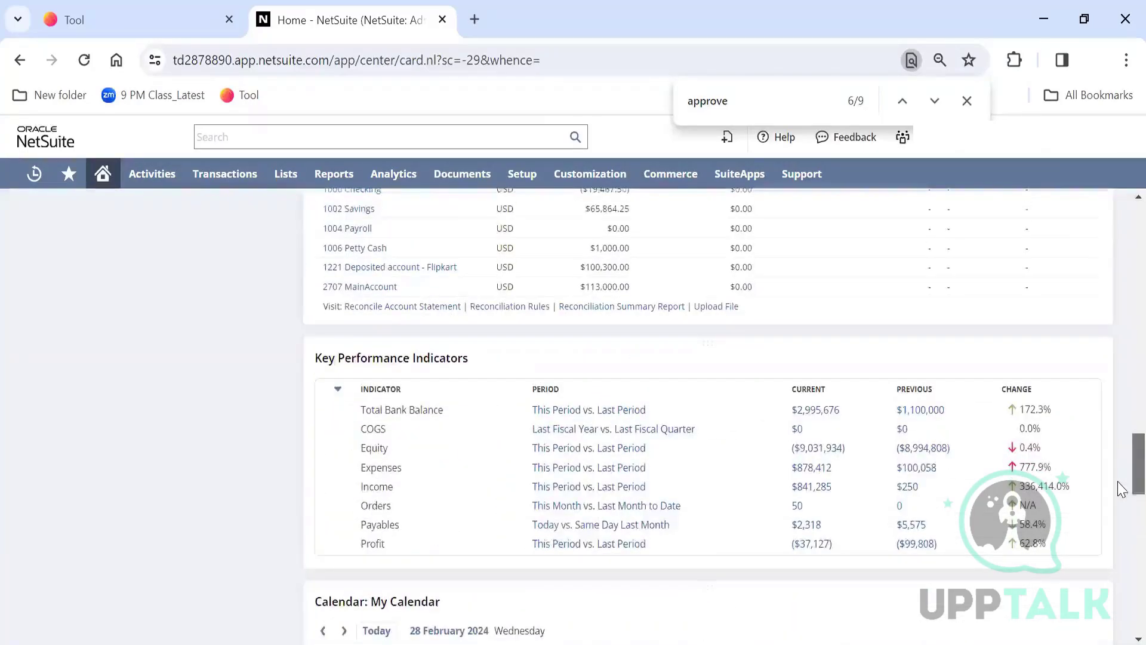
scroll(1120, 490, down, 1)
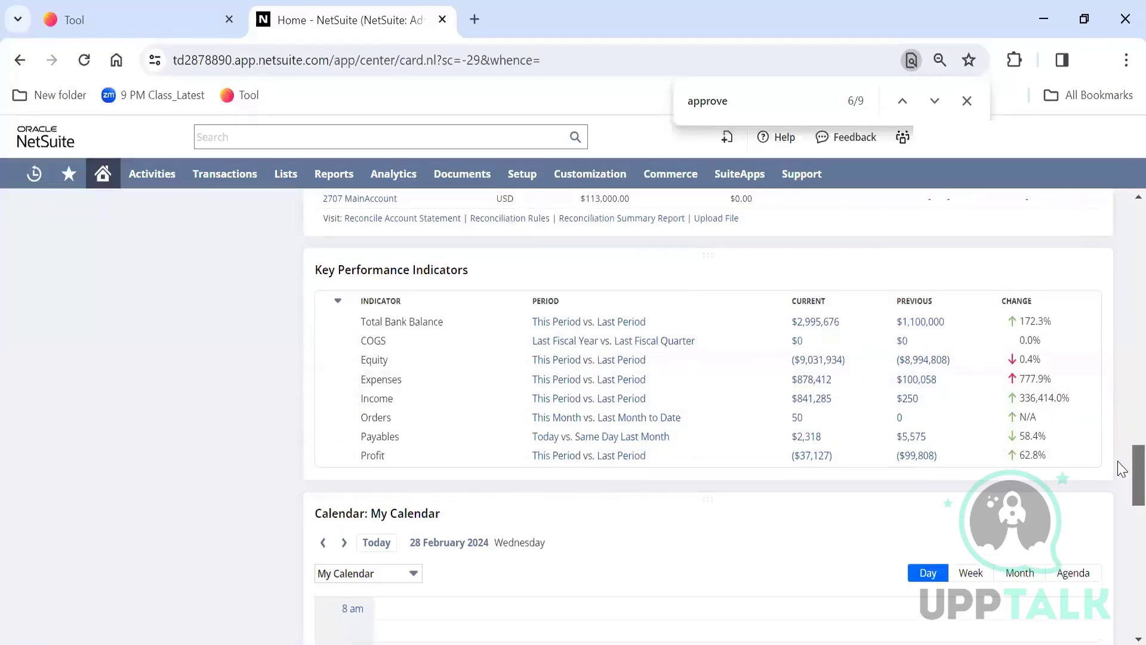
scroll(1122, 469, down, 3)
click(1095, 331)
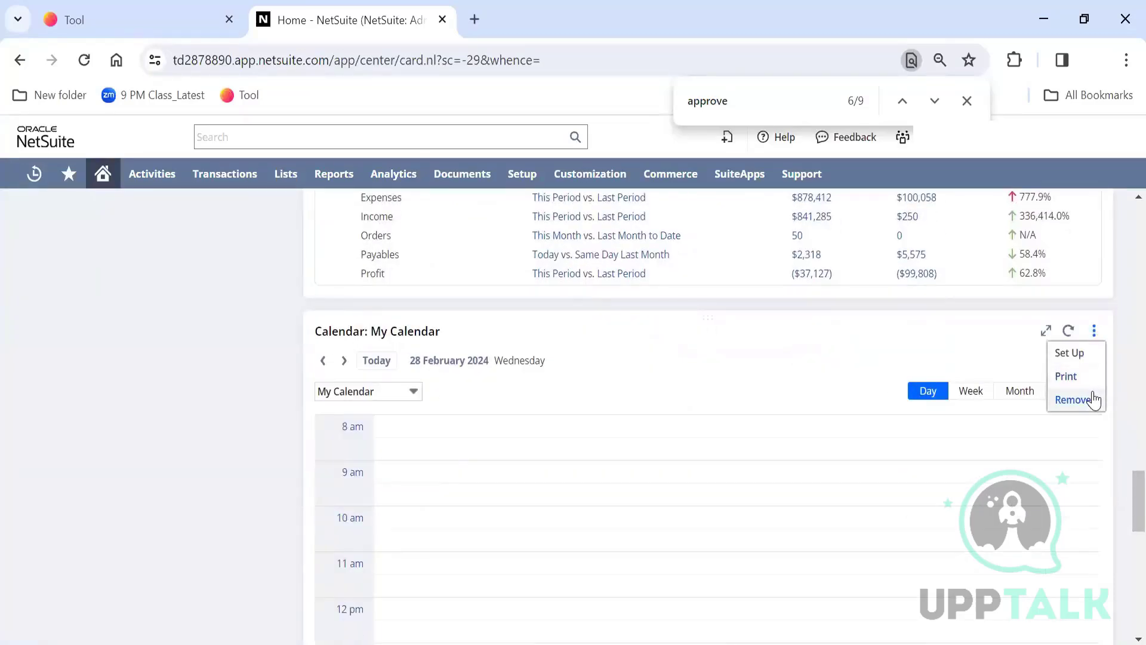
click(1073, 399)
click(1095, 331)
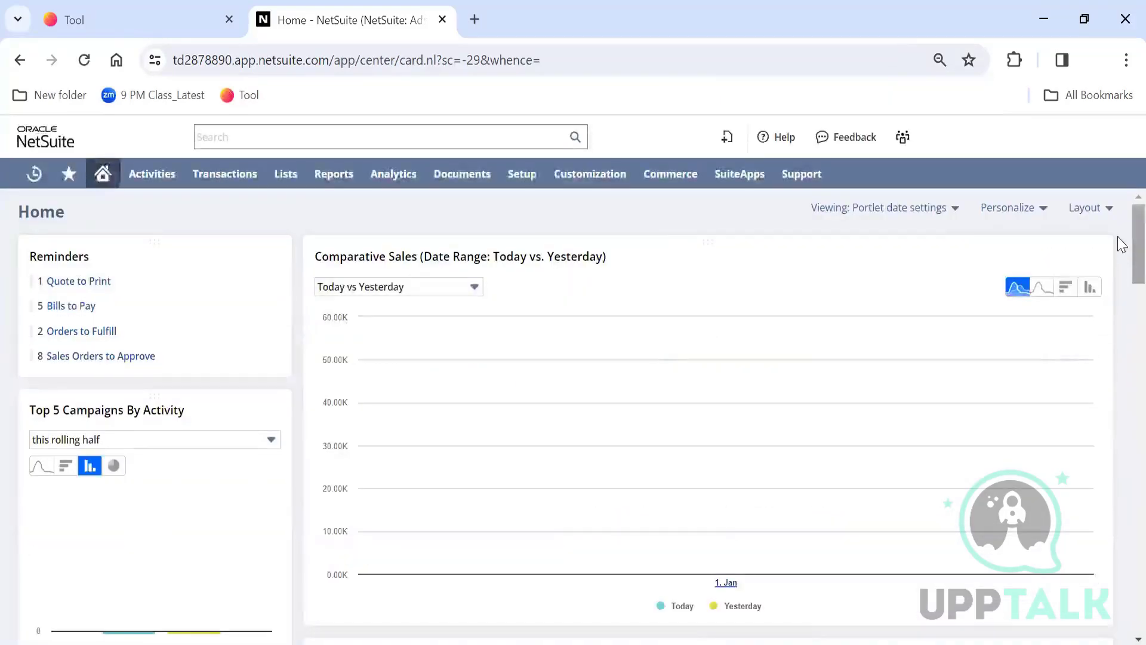
Remove the second Custom Content portlet and the Shortcuts portlet at the end of the Home dashboard
scroll(1120, 243, down, 20)
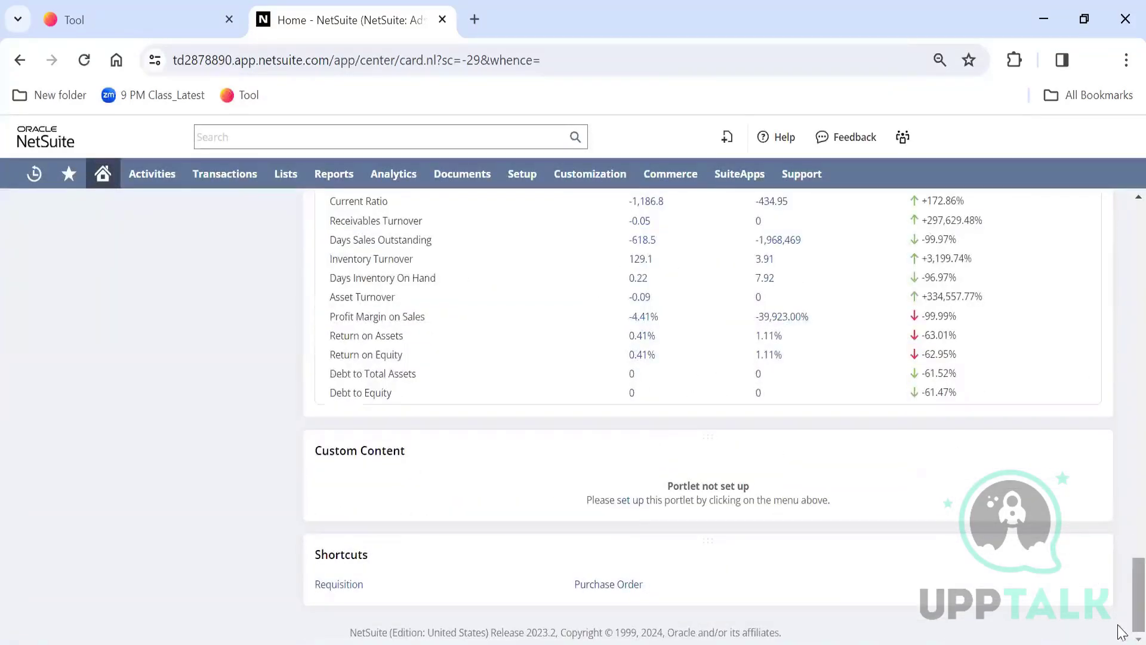
click(1095, 448)
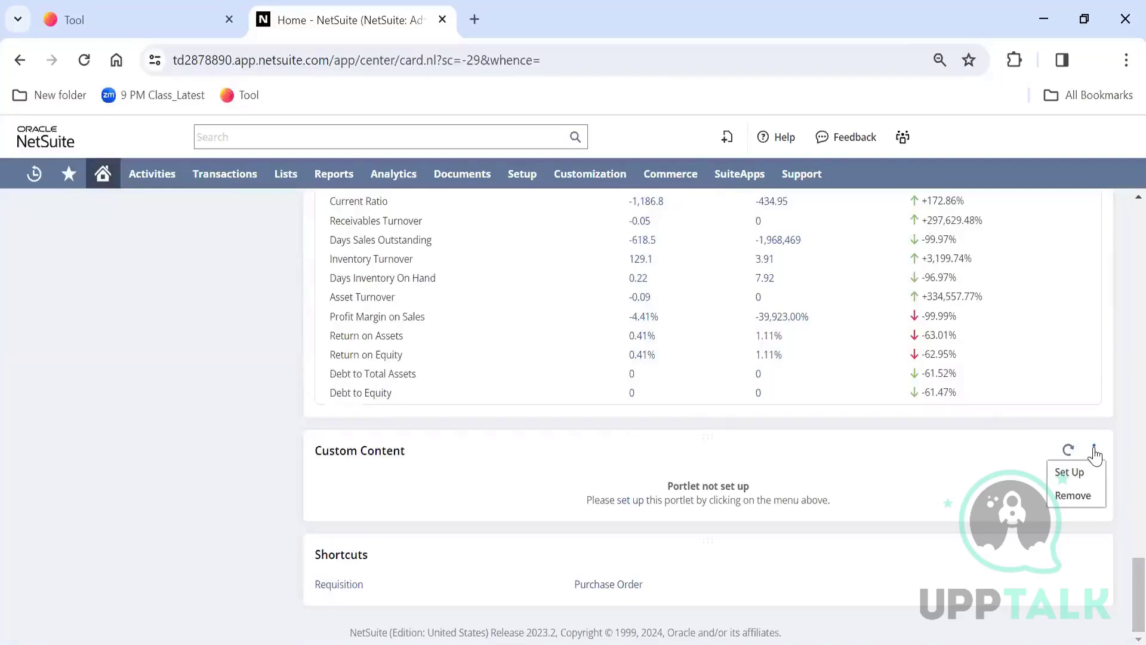
click(1090, 494)
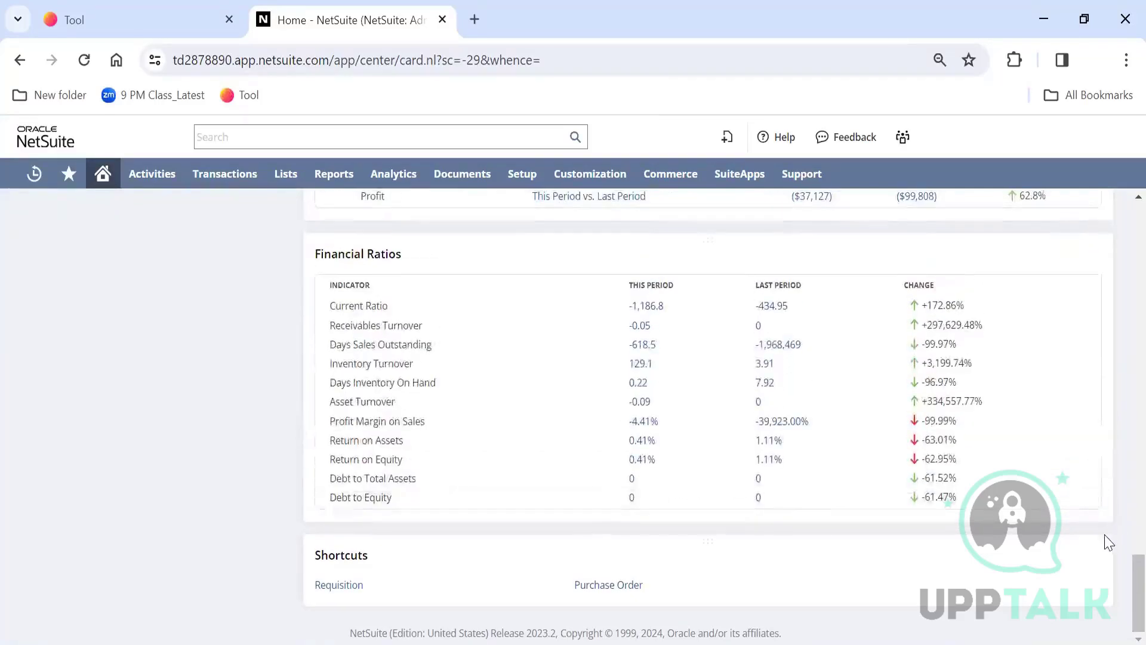
click(1094, 555)
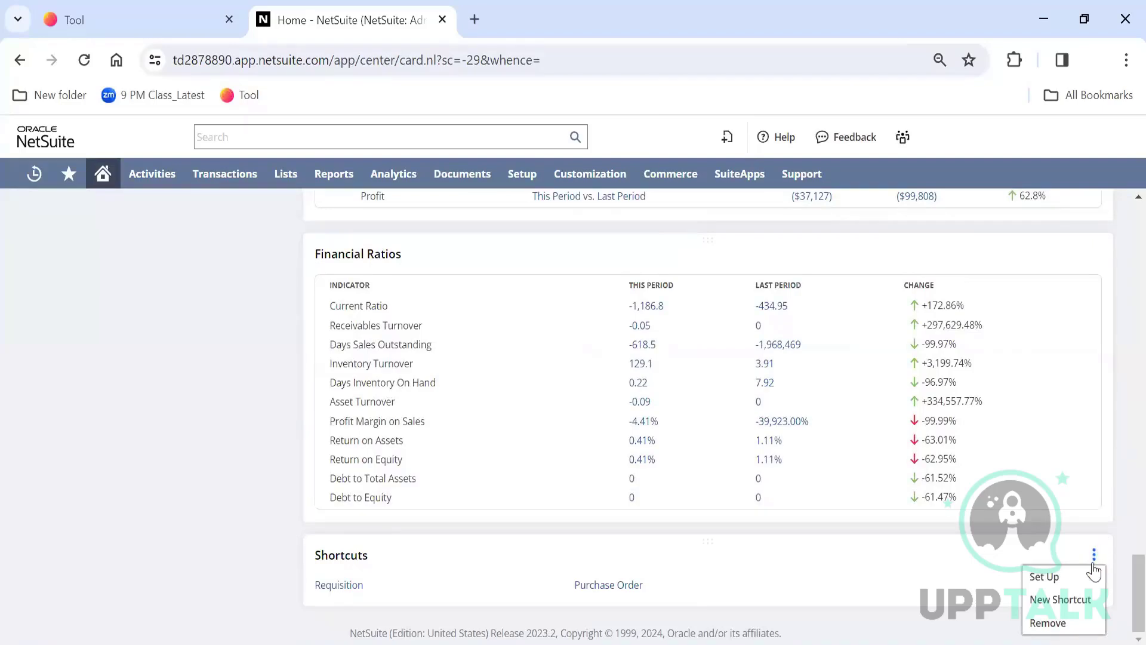
click(1077, 623)
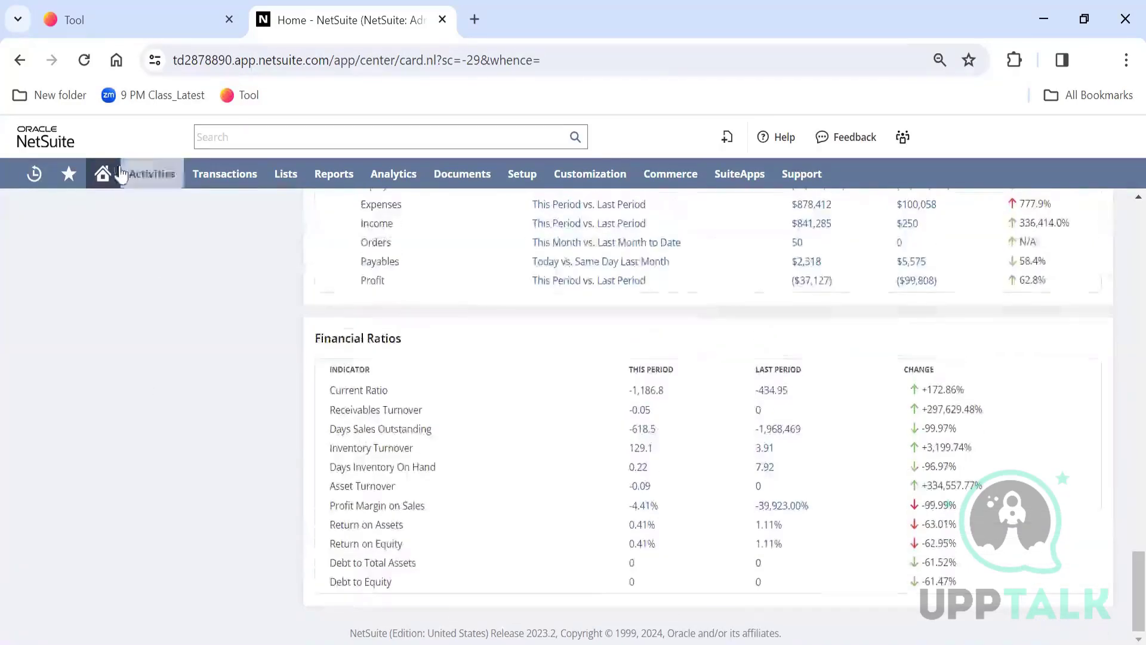
Remove the Financial Ratios portlet from the Home dashboard
mouse_move(69, 173)
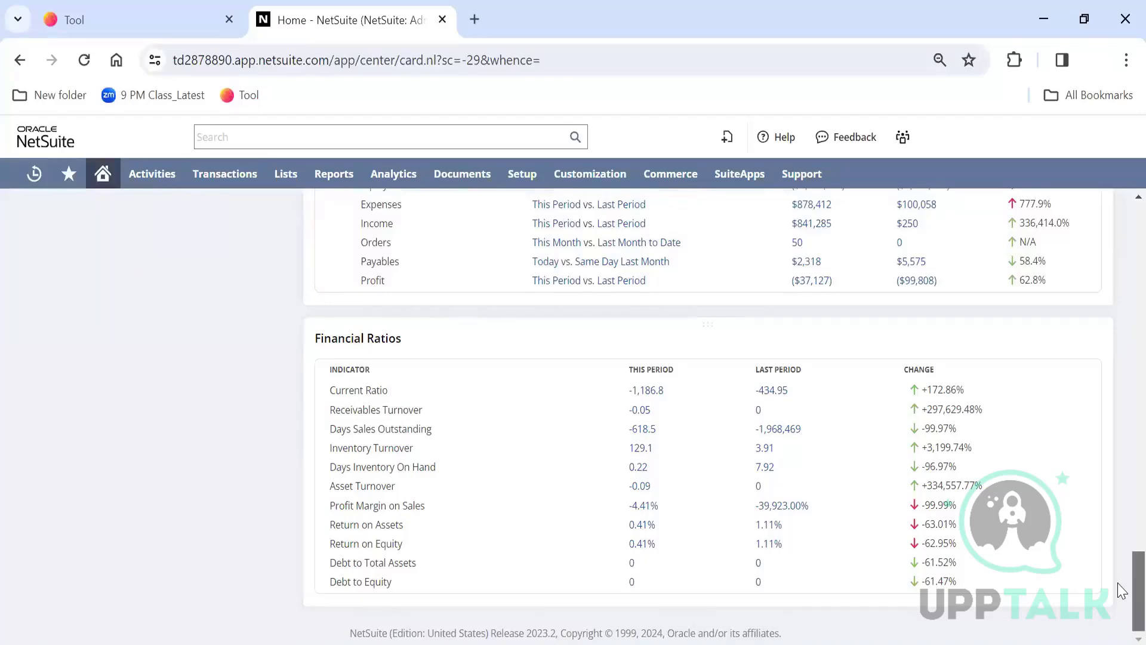
scroll(1118, 583, up, 1)
scroll(1120, 585, down, 1)
click(1094, 338)
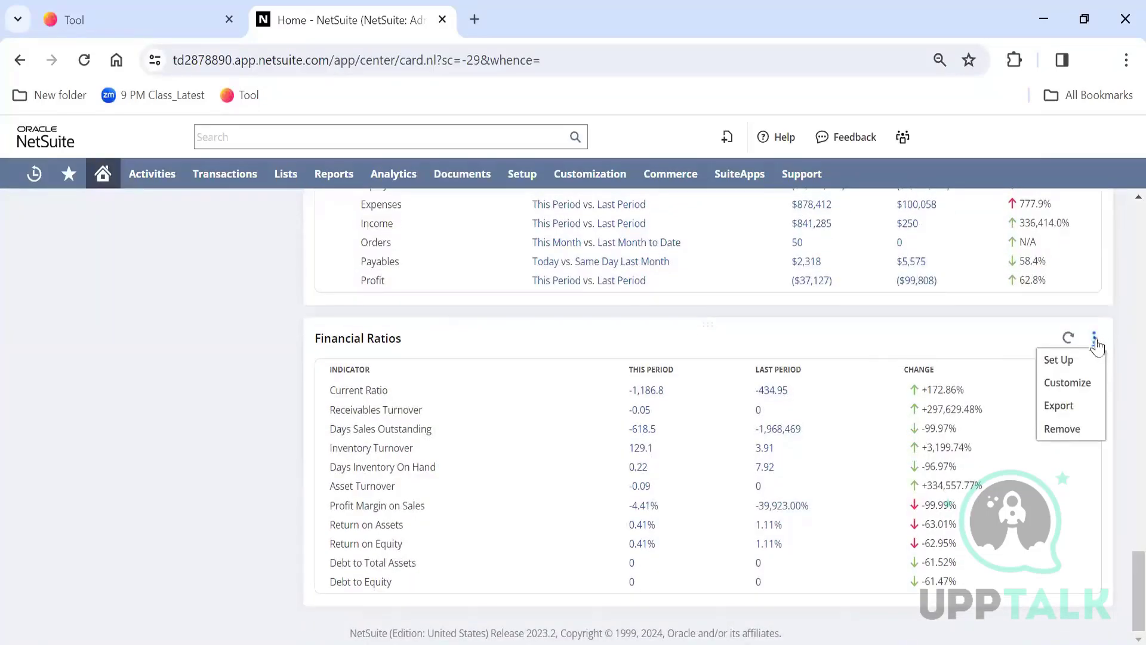
click(1085, 425)
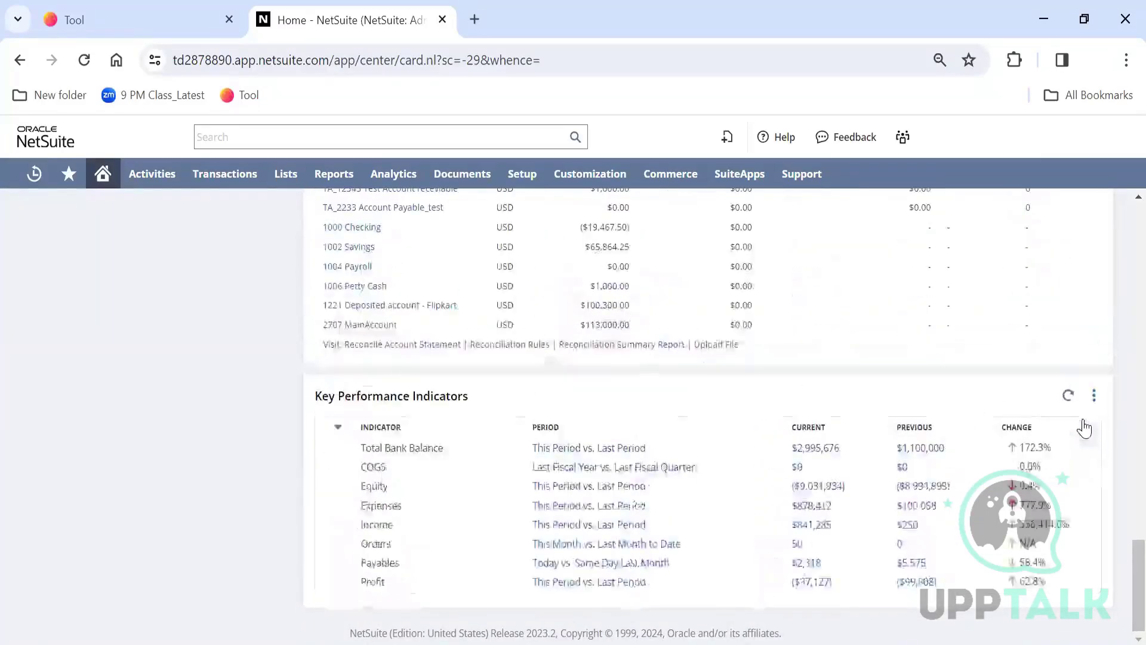
Open Personalize Dashboard through the Settings portlet to view the available content, and close it again
drag(1137, 558, 1082, 416)
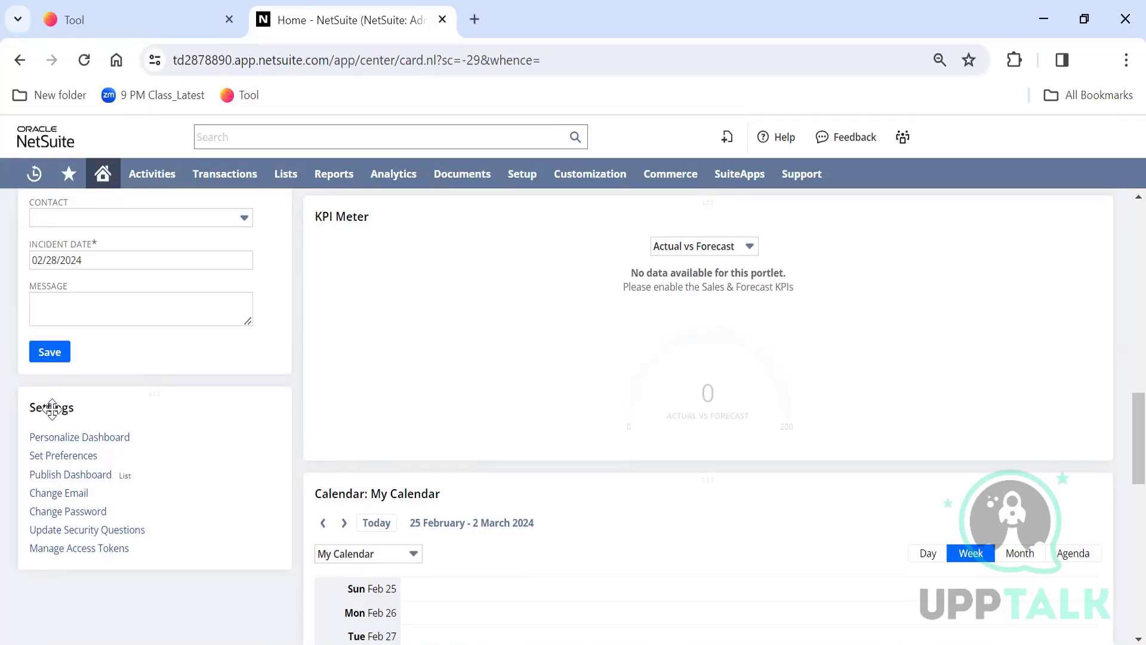
right_click(79, 436)
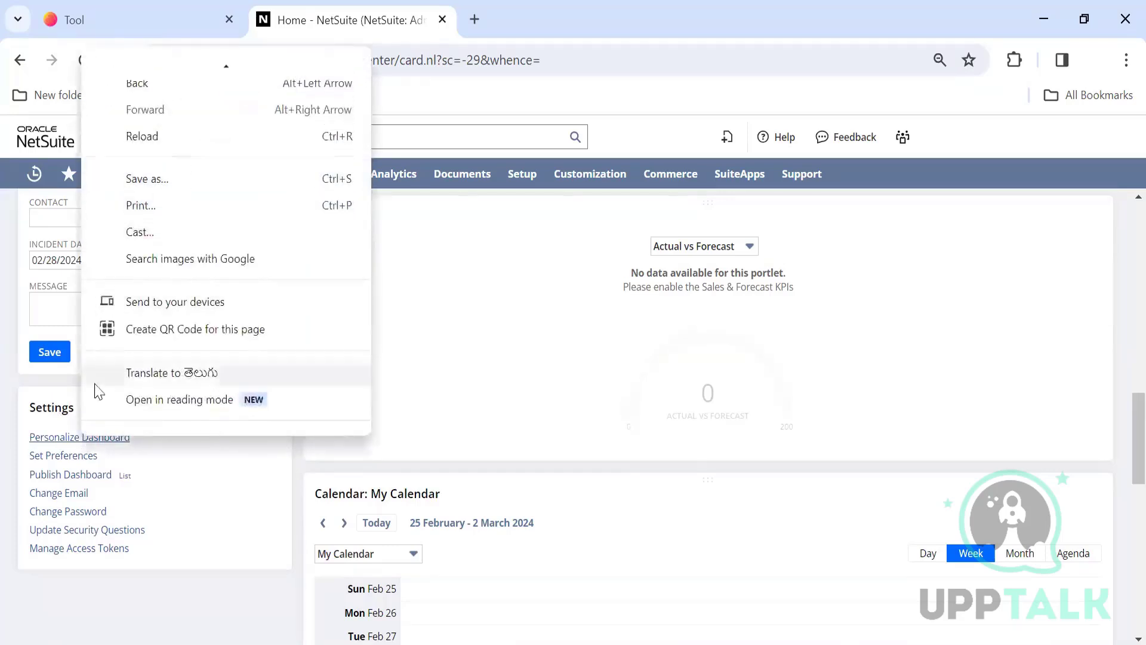
click(78, 437)
click(78, 437)
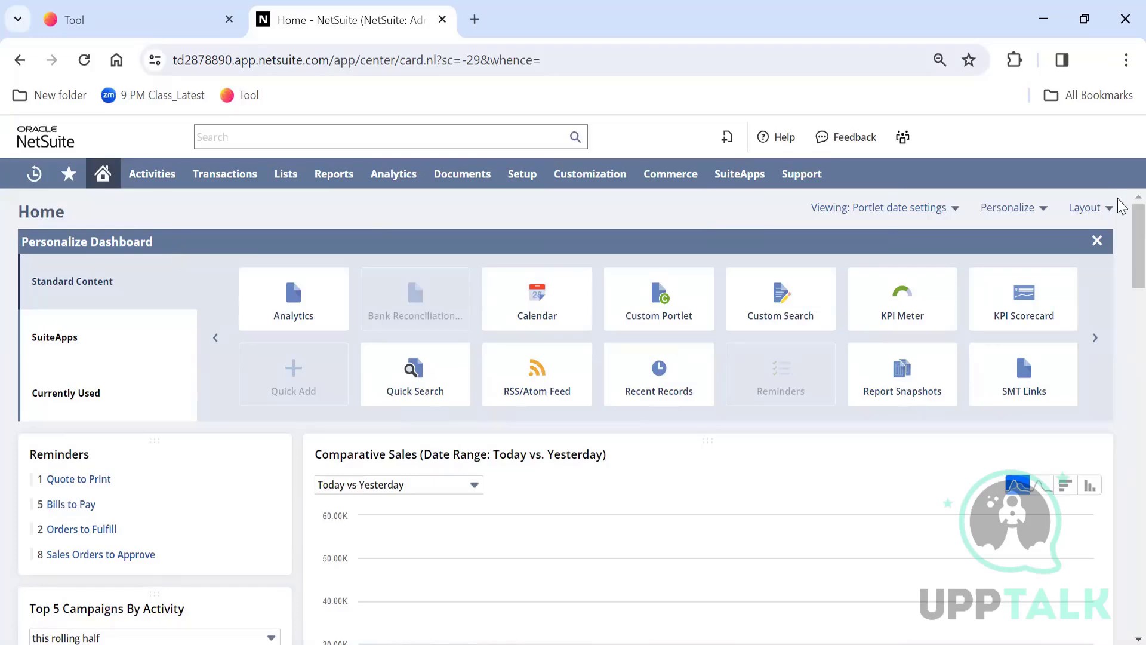
click(1098, 242)
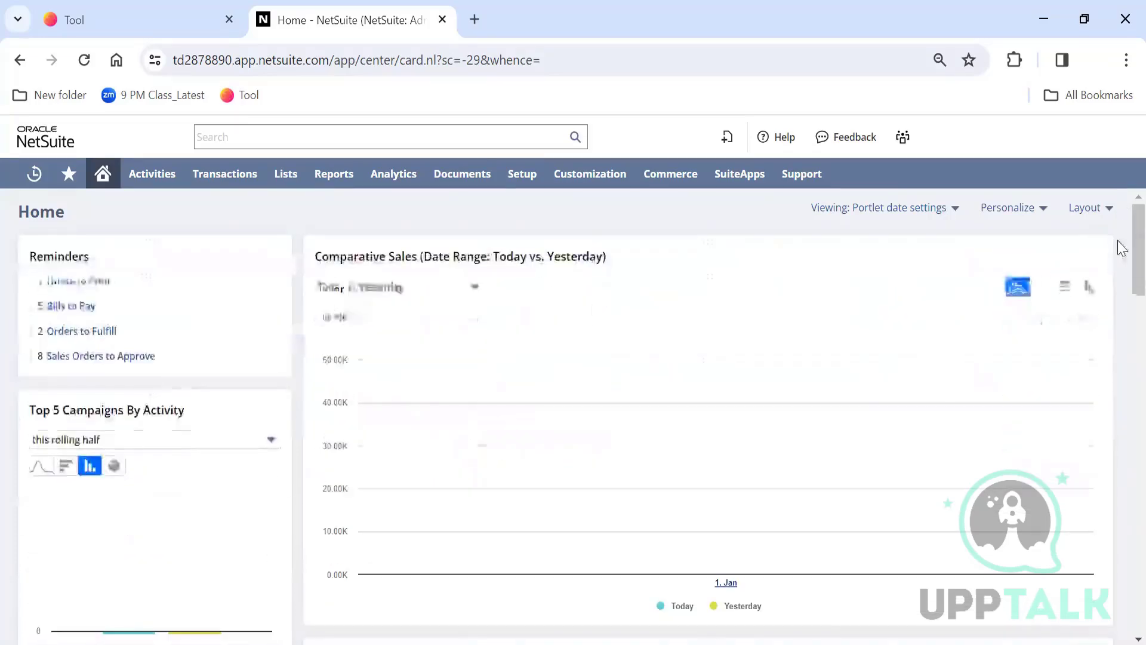
Open Set Preferences from the Settings portlet and go to the Formatting section of the general preferences
scroll(1118, 384, down, 10)
scroll(1121, 472, down, 7)
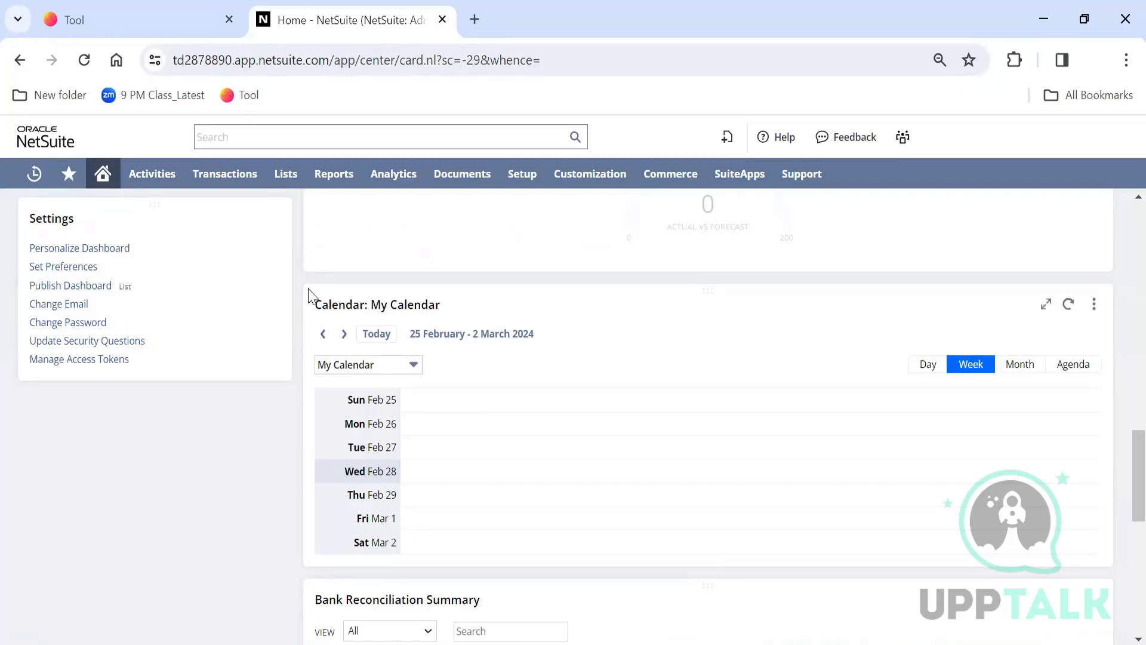
click(81, 272)
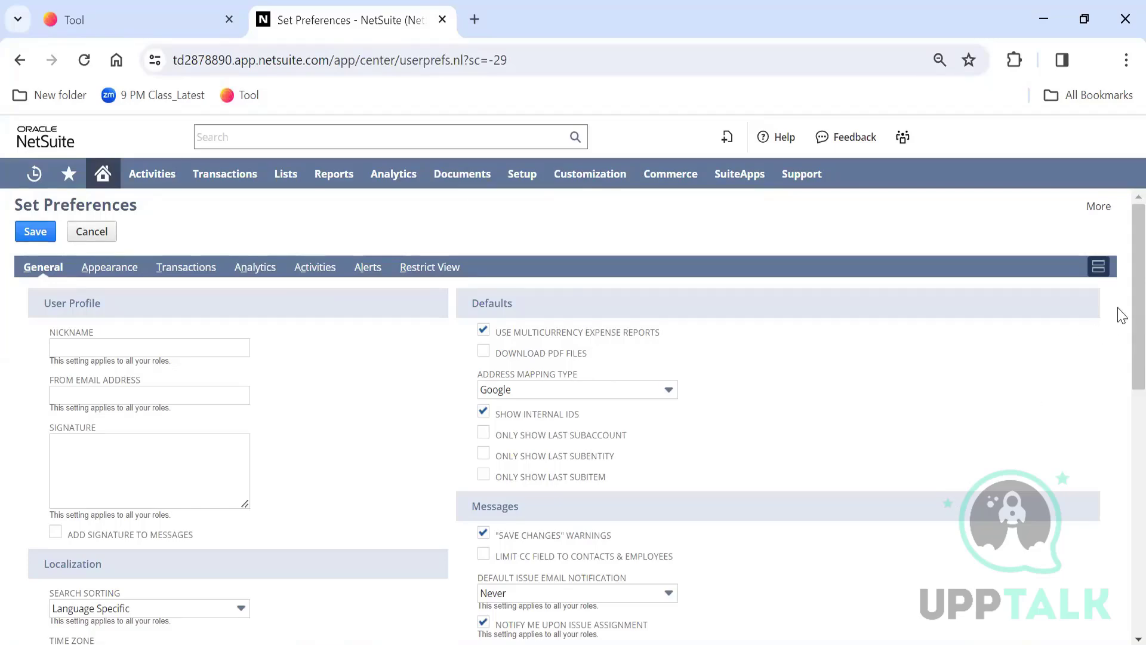
drag(1122, 314, 1122, 486)
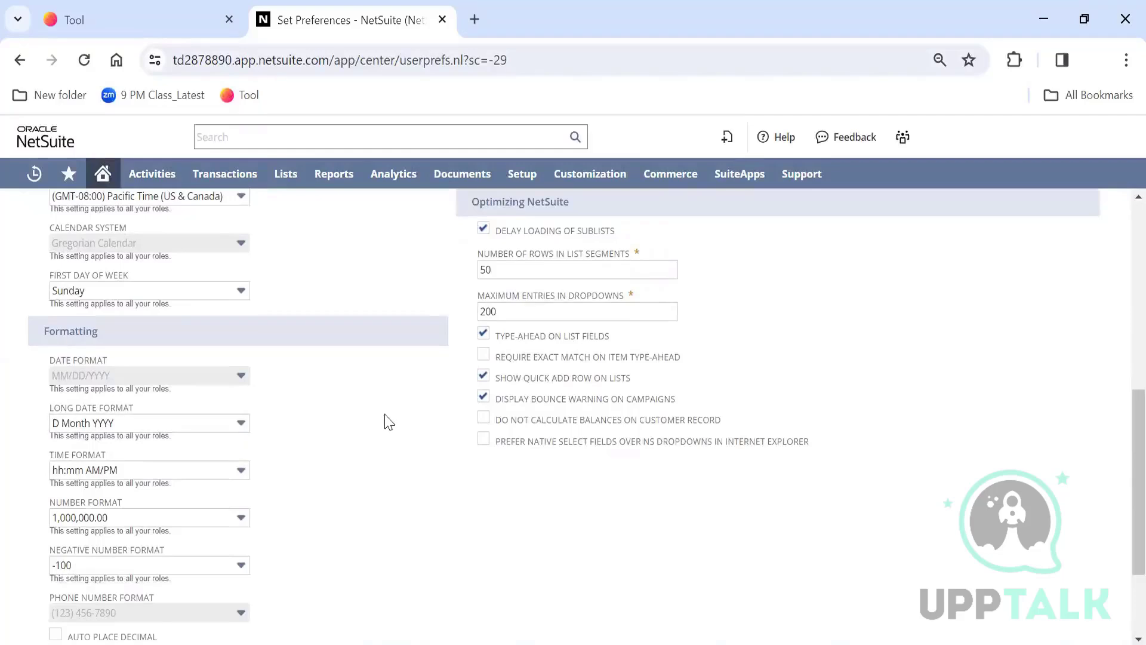
Open the company's General Preferences in a new browser tab and switch to it
mouse_move(507, 190)
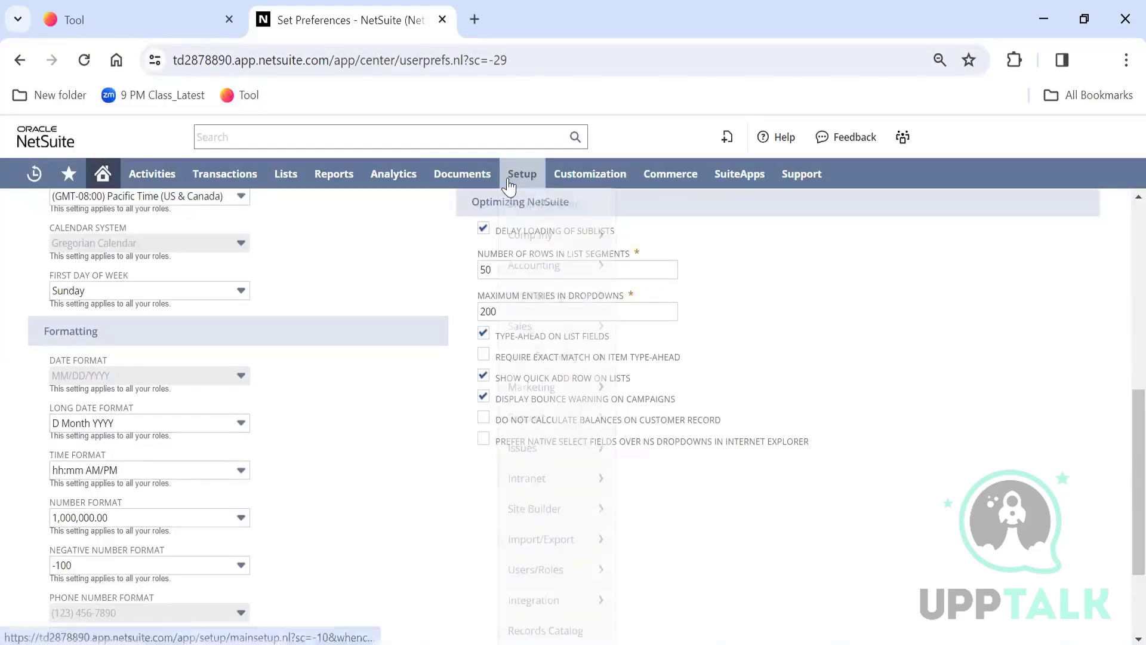
mouse_move(556, 245)
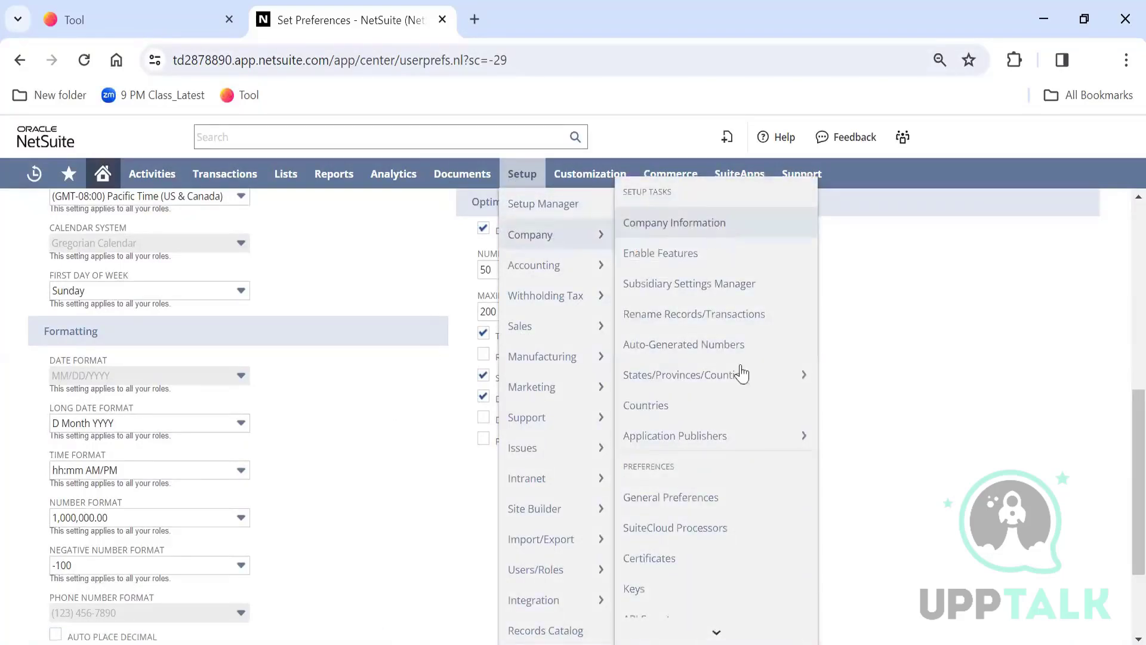
right_click(751, 499)
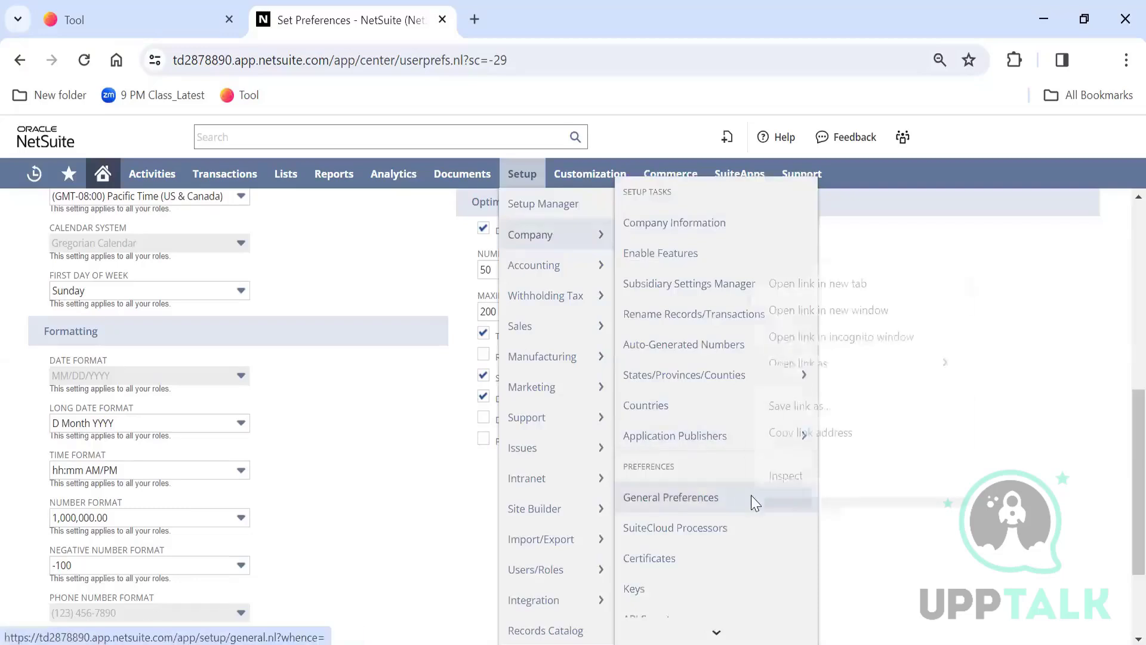
click(804, 284)
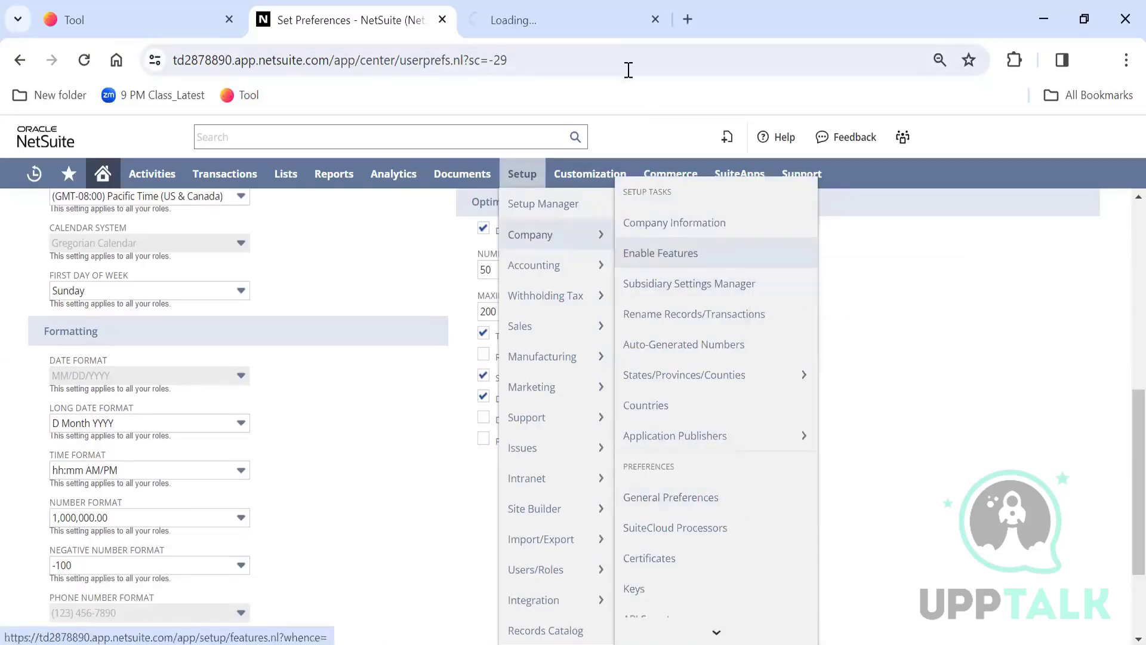
click(599, 29)
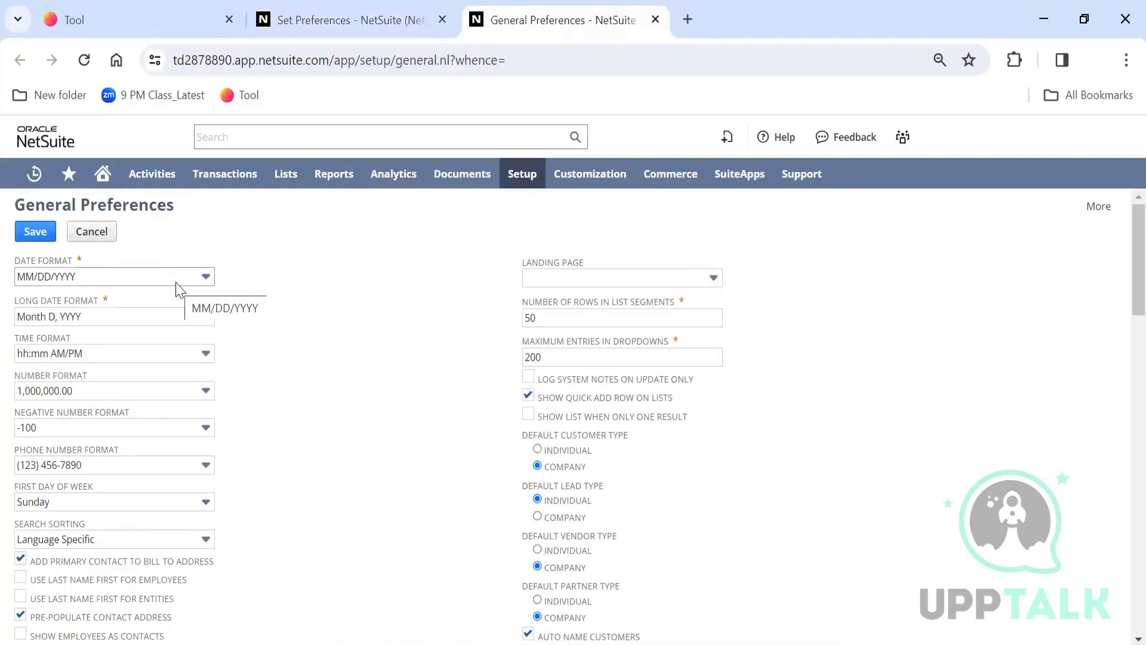
Return to the Set Preferences page and examine the Date Format field under Formatting
click(339, 22)
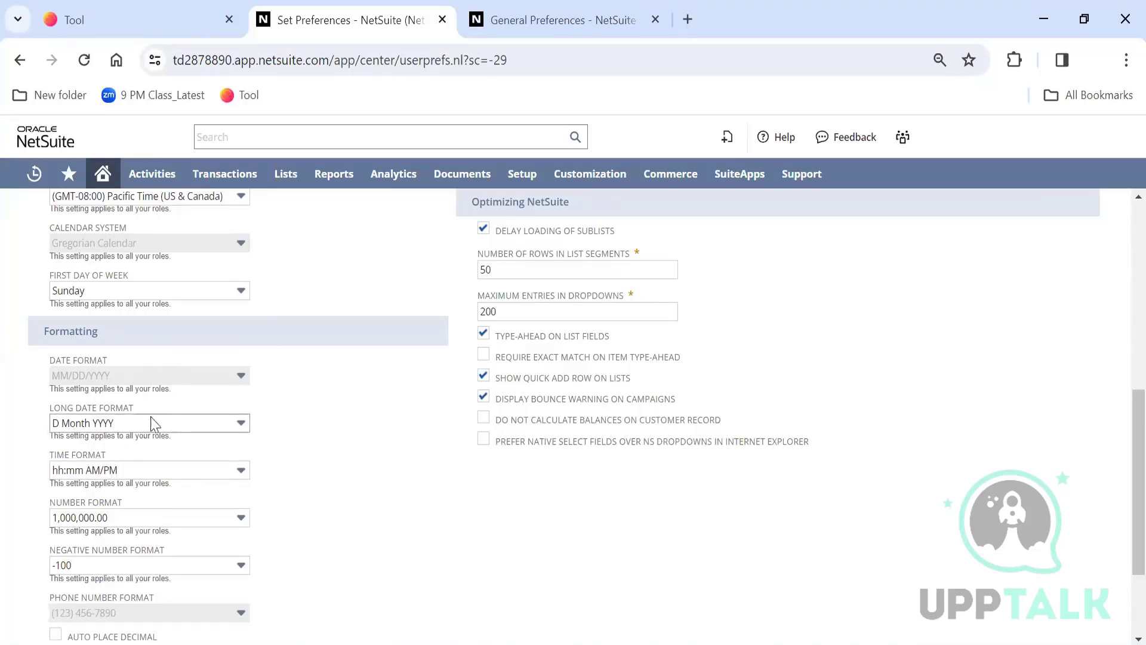
scroll(1121, 397, up, 2)
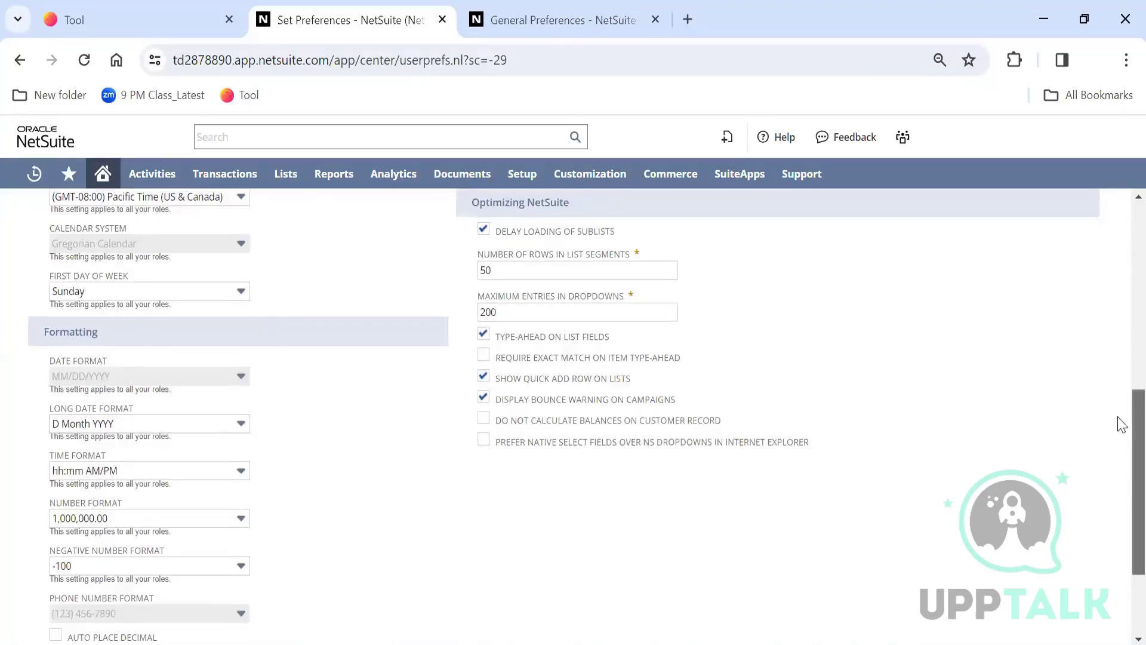
scroll(1121, 397, up, 5)
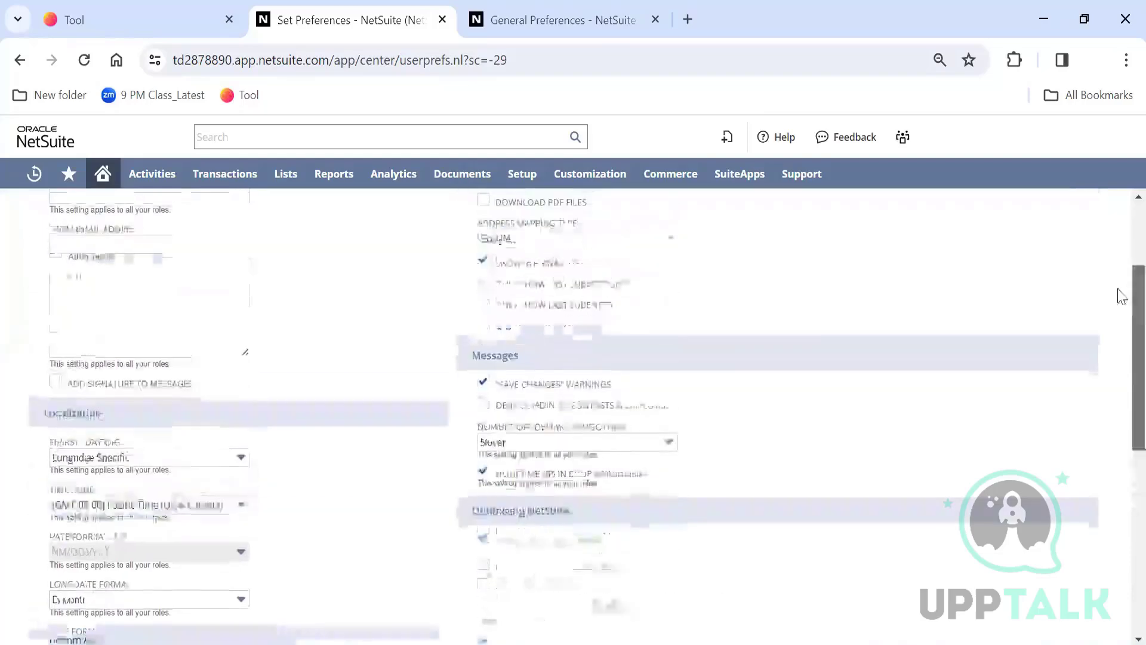
scroll(1121, 391, down, 7)
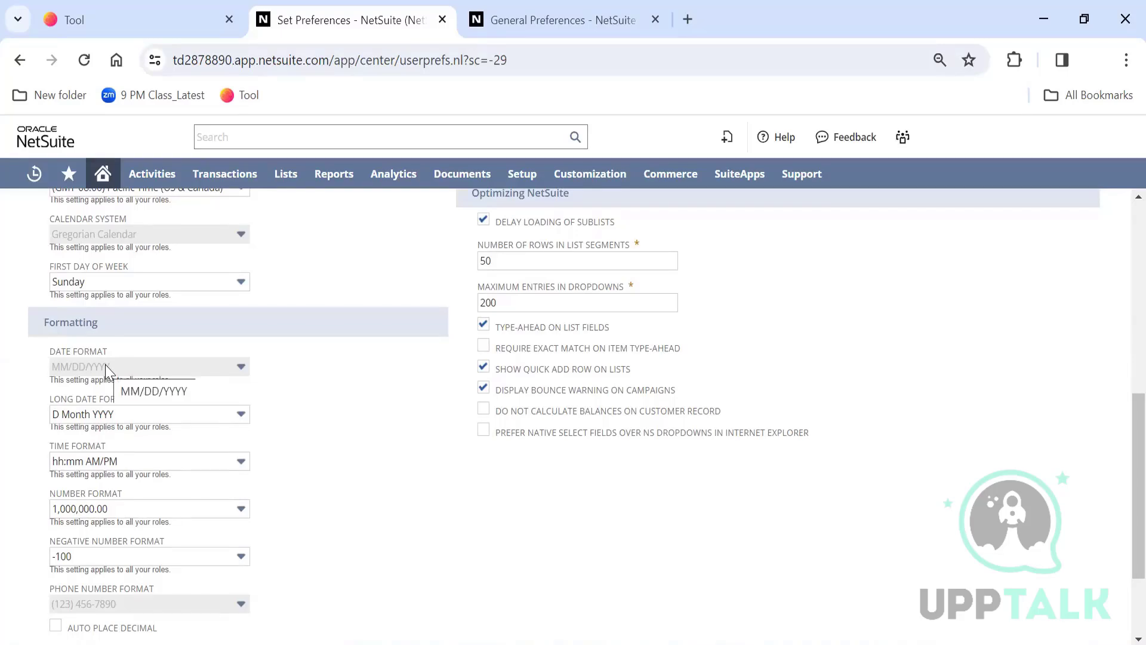
Check the Allow Override setting for Date Format under Overriding Preferences in General Preferences, and return to Set Preferences
click(520, 34)
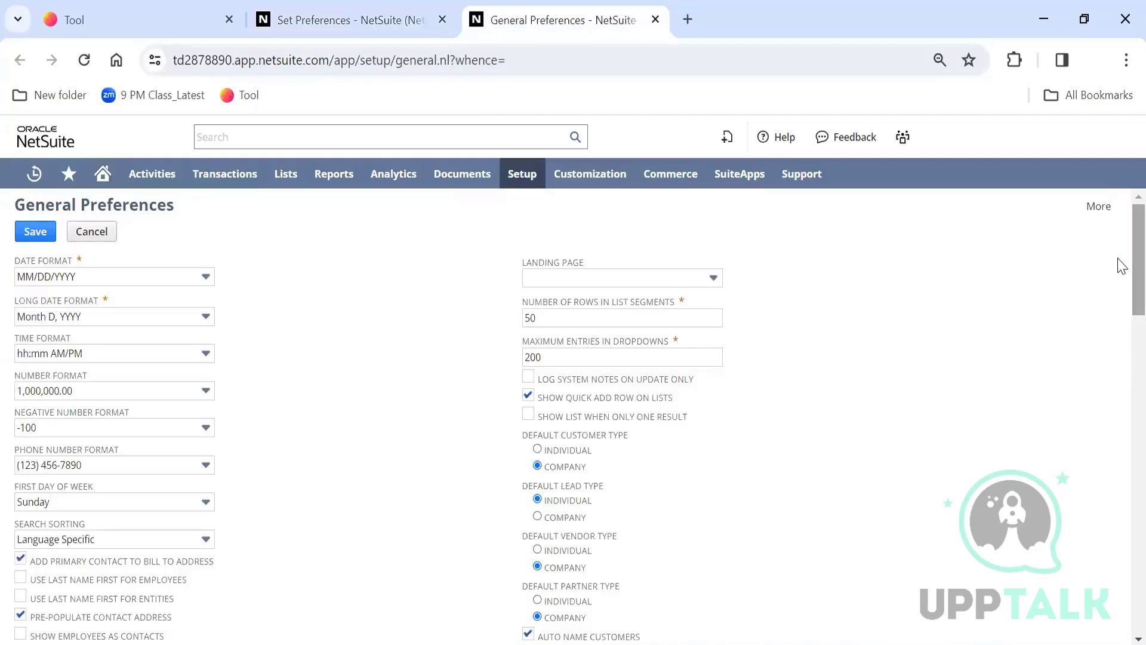
scroll(1122, 329, down, 15)
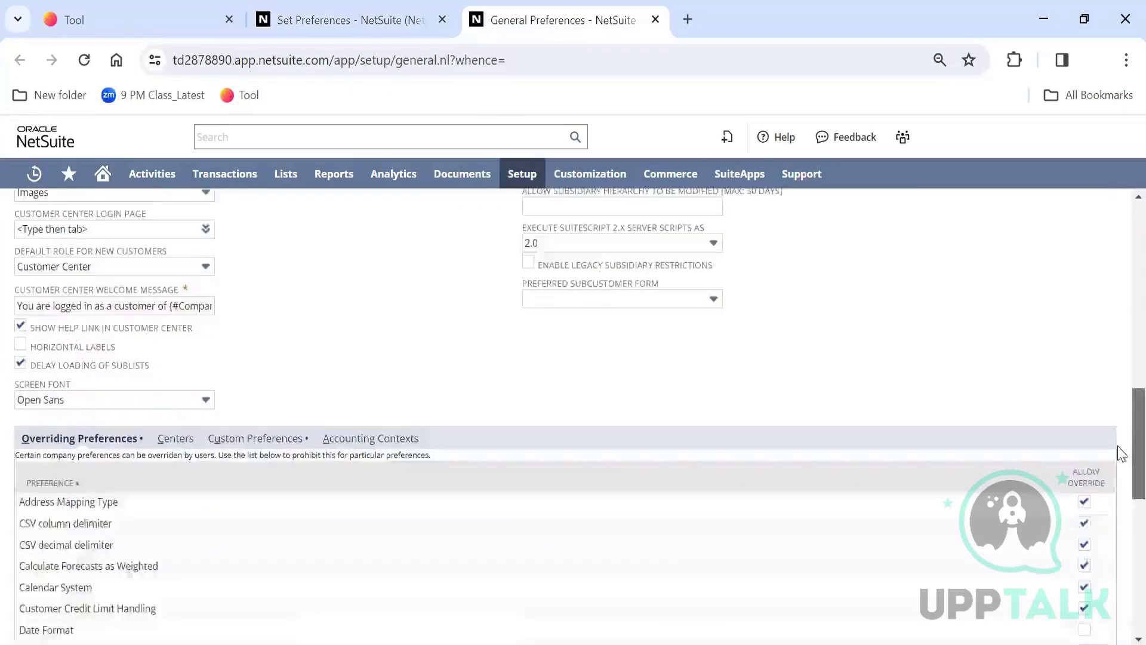
scroll(1122, 476, down, 1)
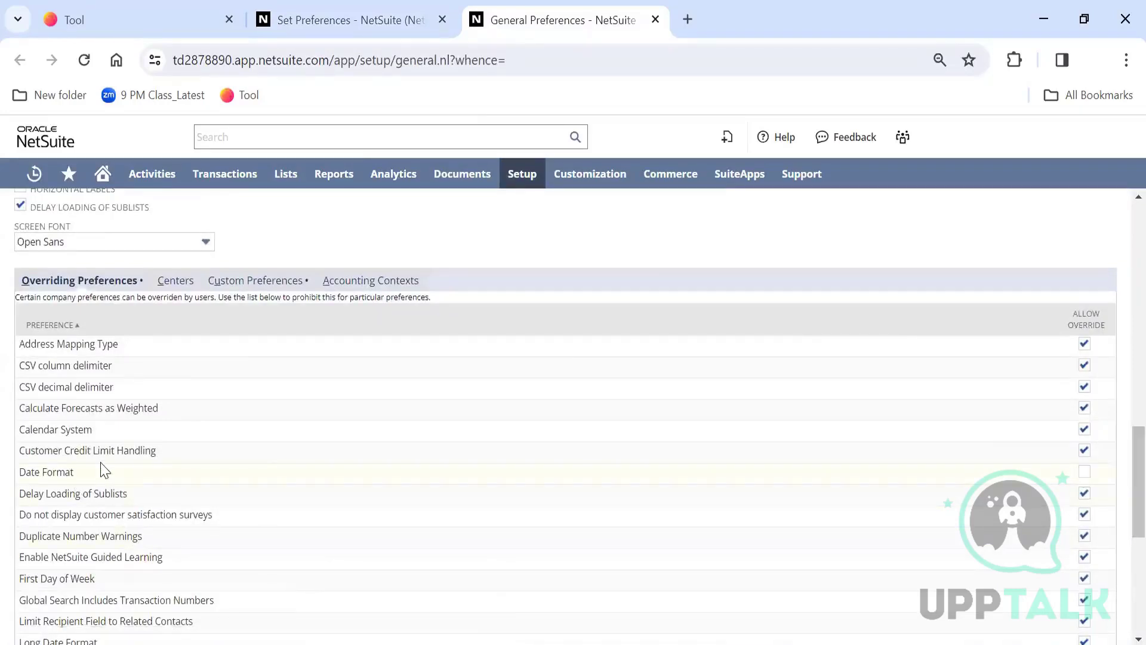
drag(92, 472, 18, 472)
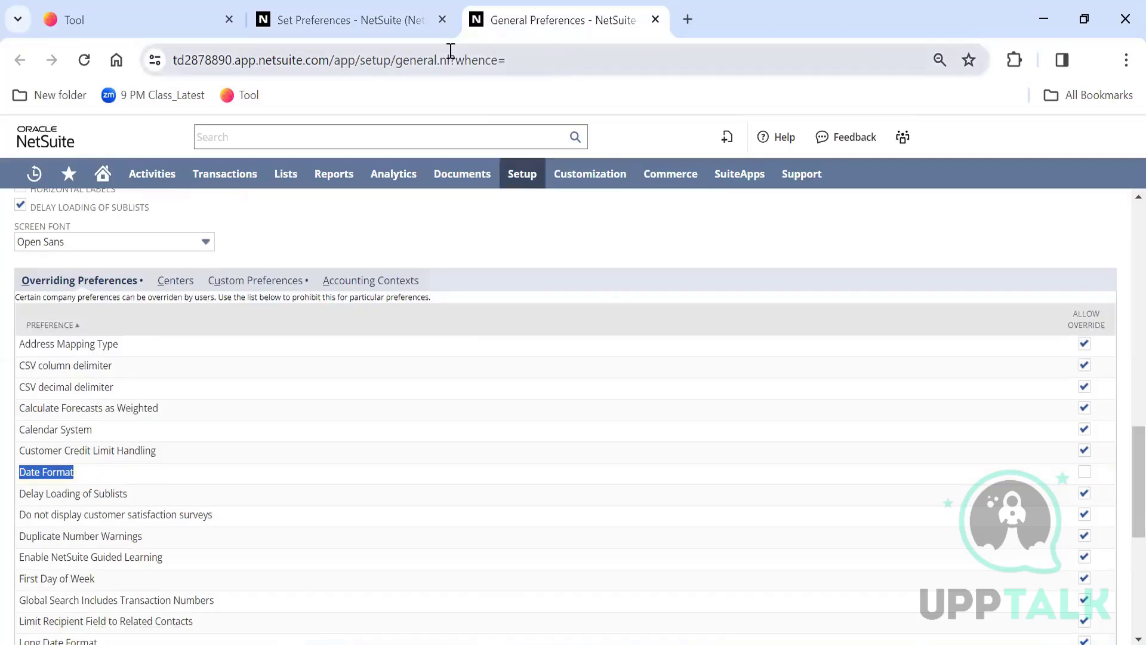
click(344, 24)
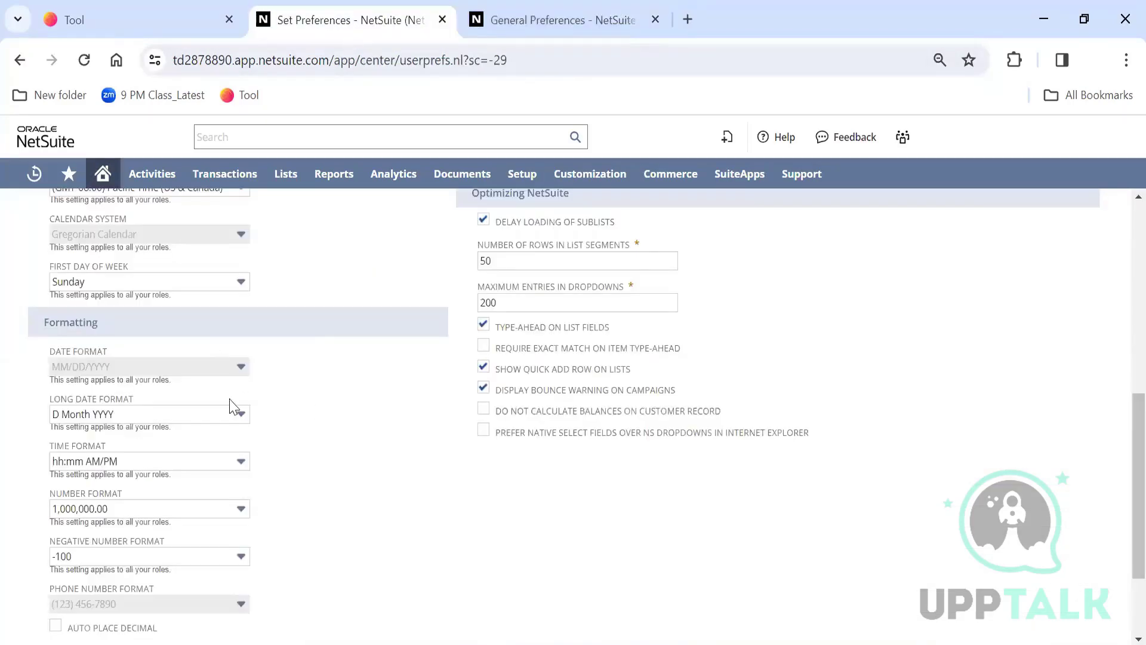
Clear Allow Override for Long Date Format under Overriding Preferences in General Preferences, and save the company preferences
double_click(171, 380)
click(168, 372)
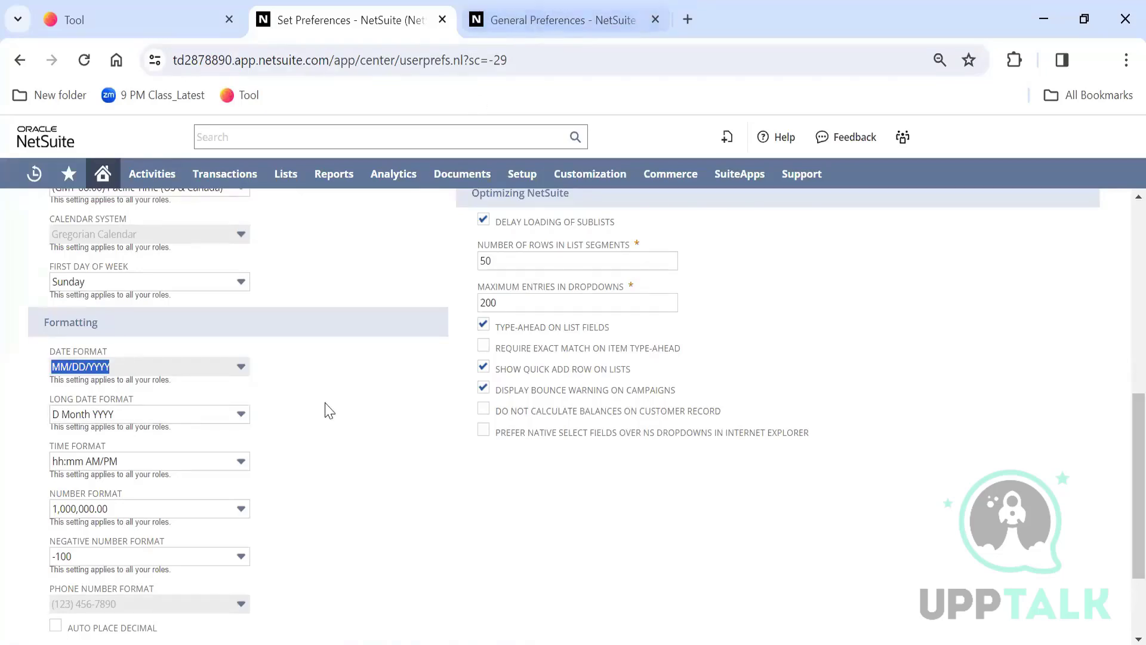
click(575, 8)
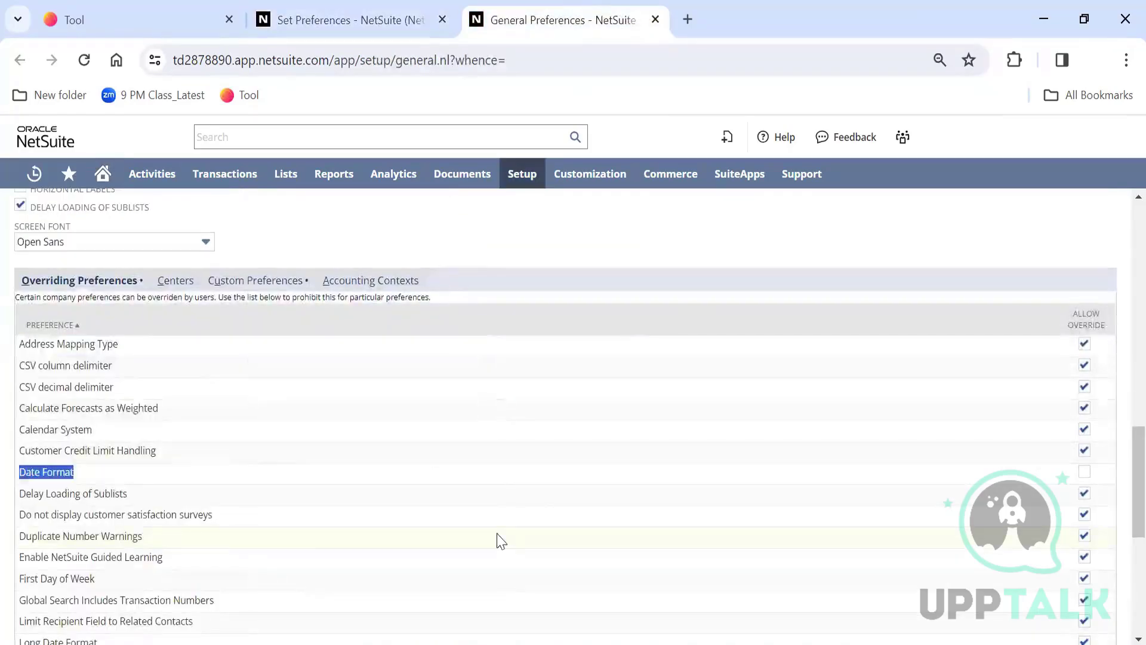
key(ctrl+f)
text(long d)
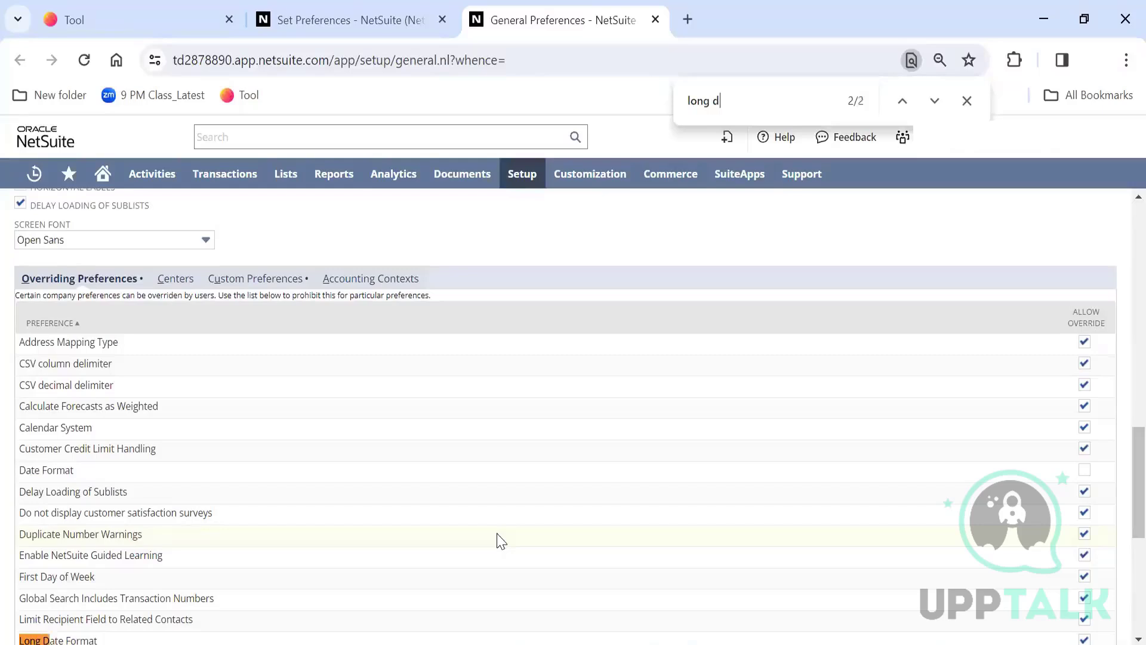
text(a)
scroll(1121, 481, down, 2)
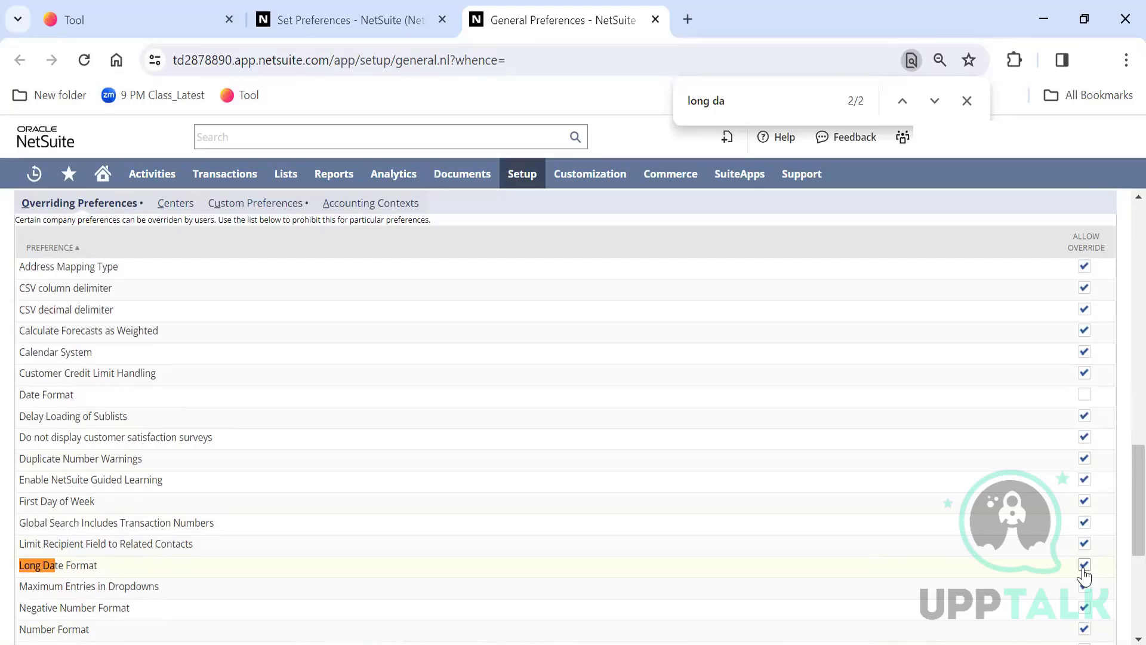
click(1084, 565)
scroll(186, 555, down, 5)
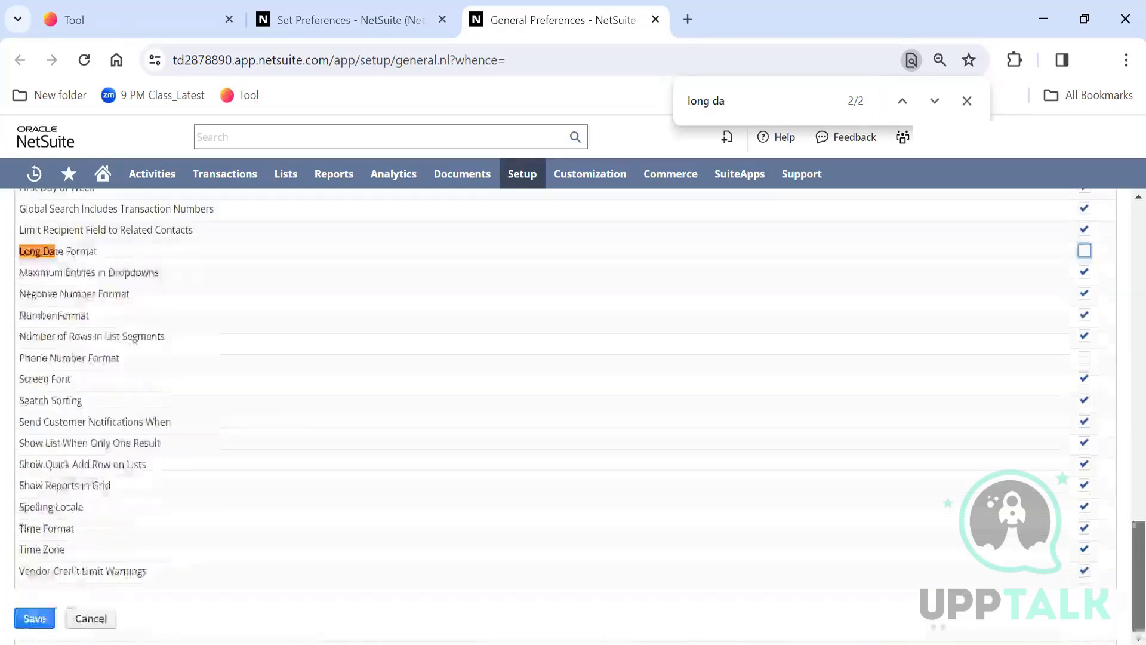
click(34, 620)
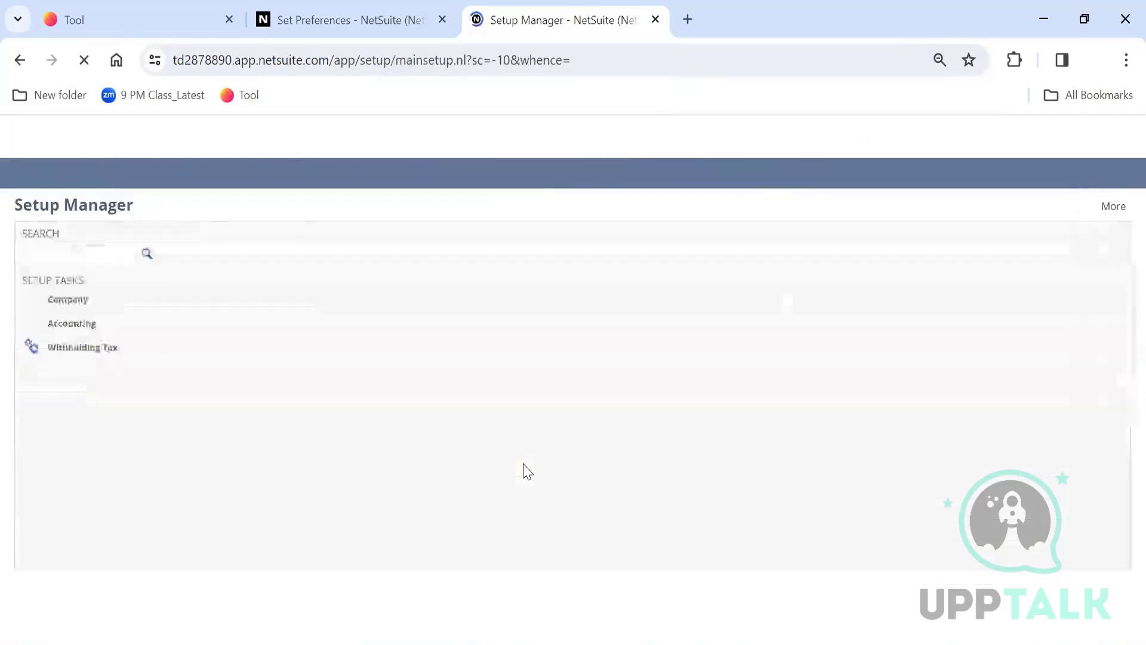
Reload the Set Preferences page and check the Long Date Format field under Formatting
click(353, 33)
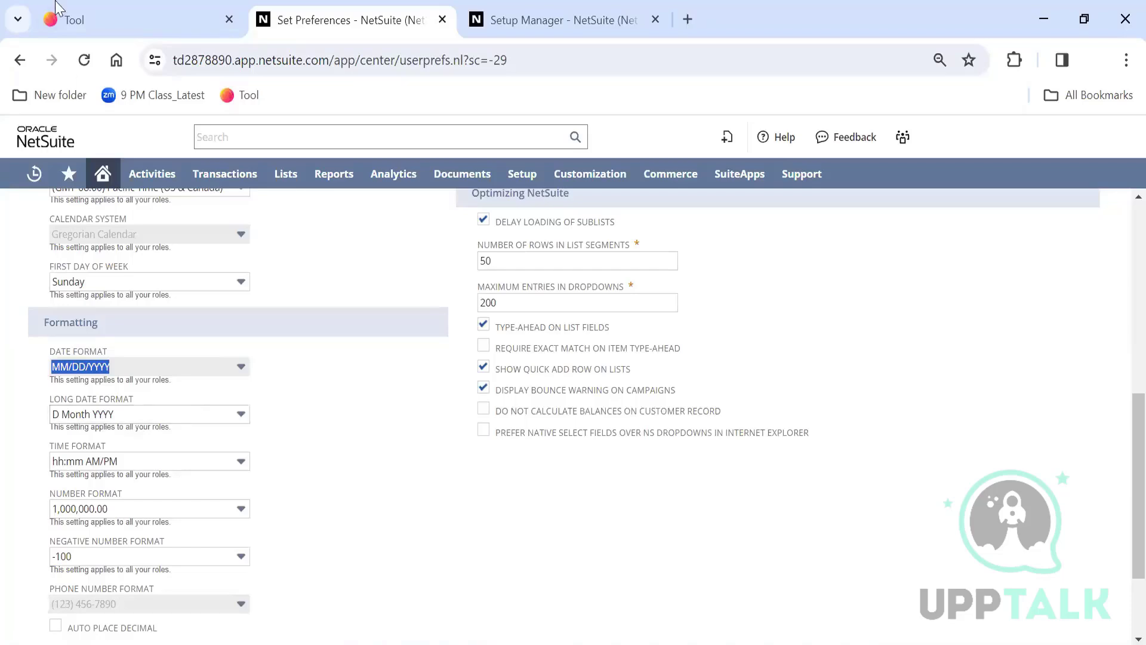
click(86, 62)
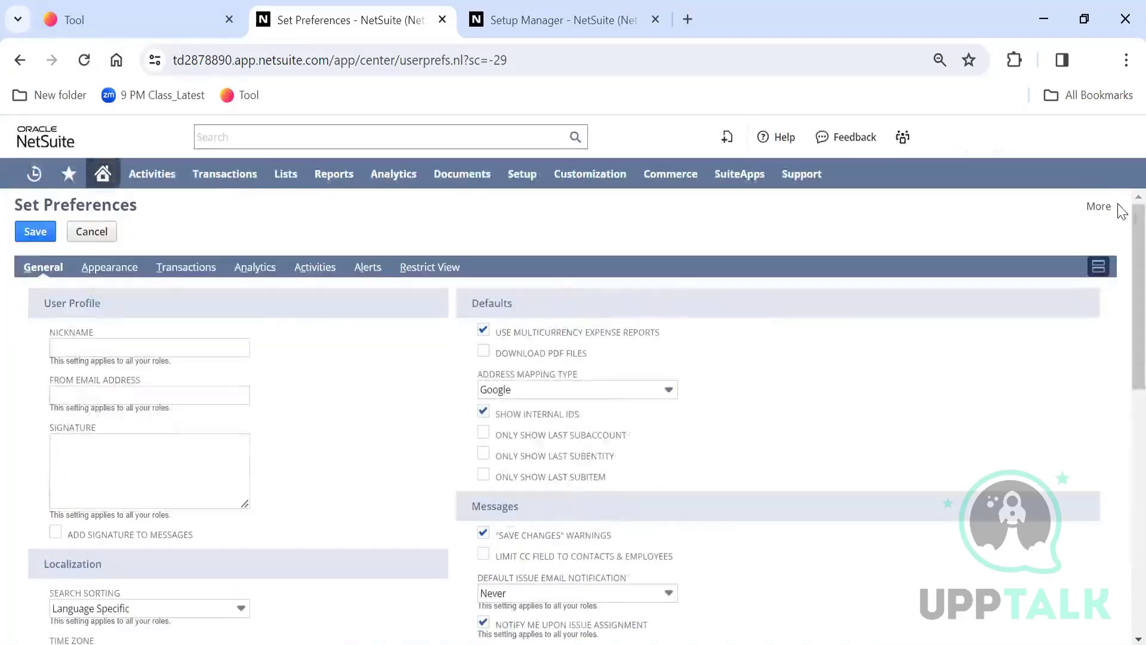
scroll(1122, 215, down, 3)
scroll(1120, 338, down, 5)
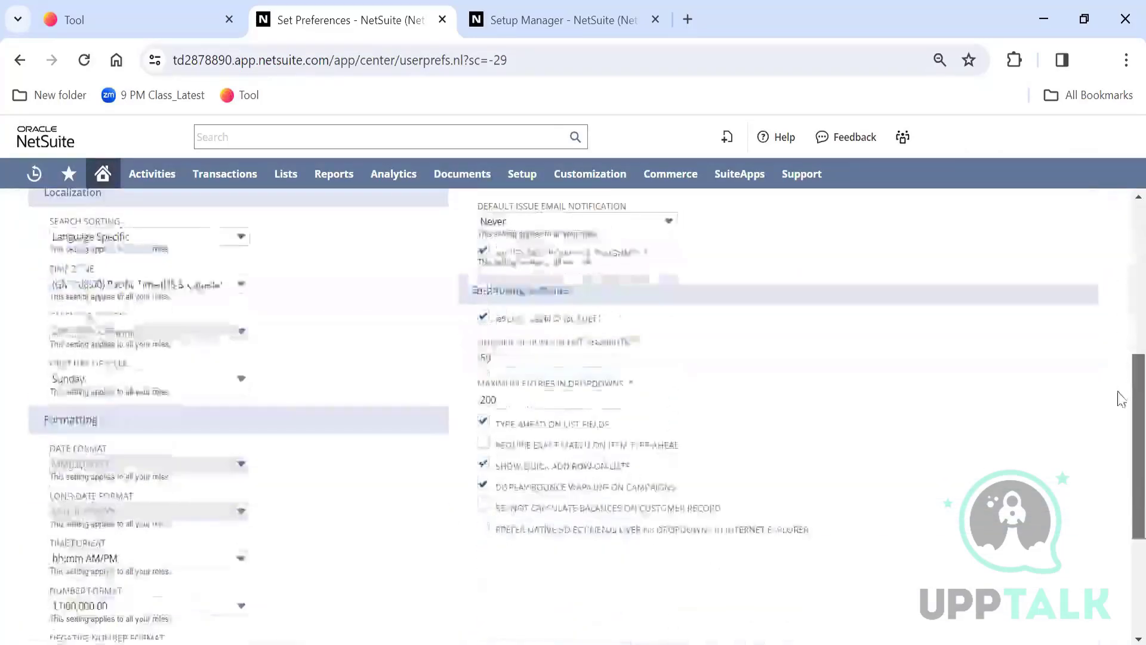
drag(122, 430, 55, 434)
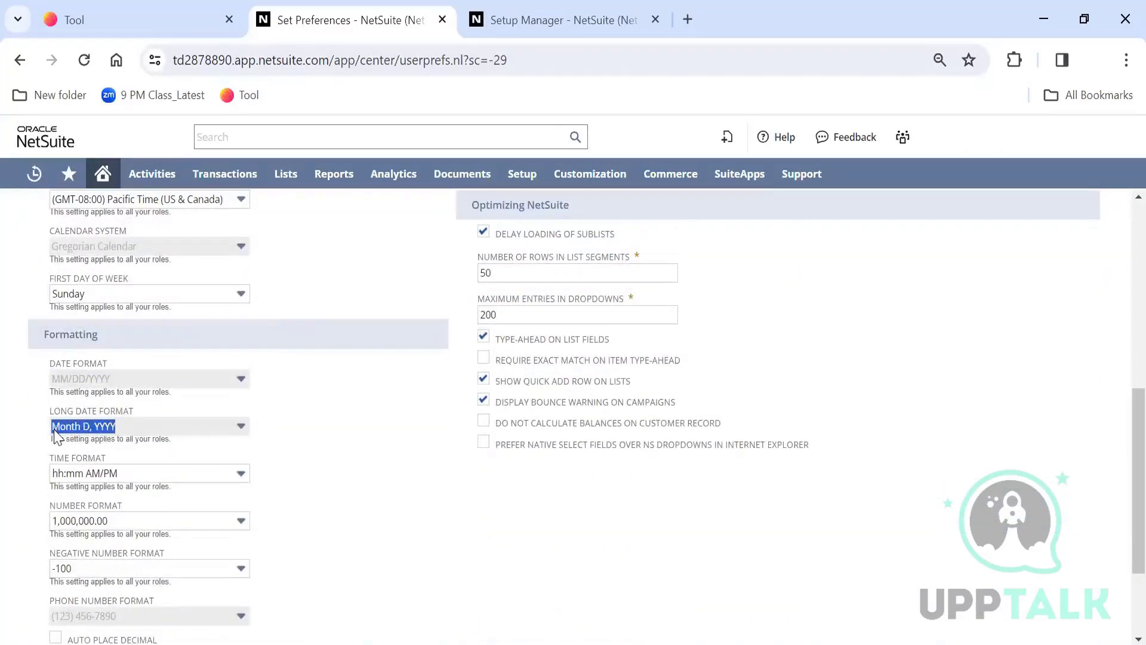
click(326, 416)
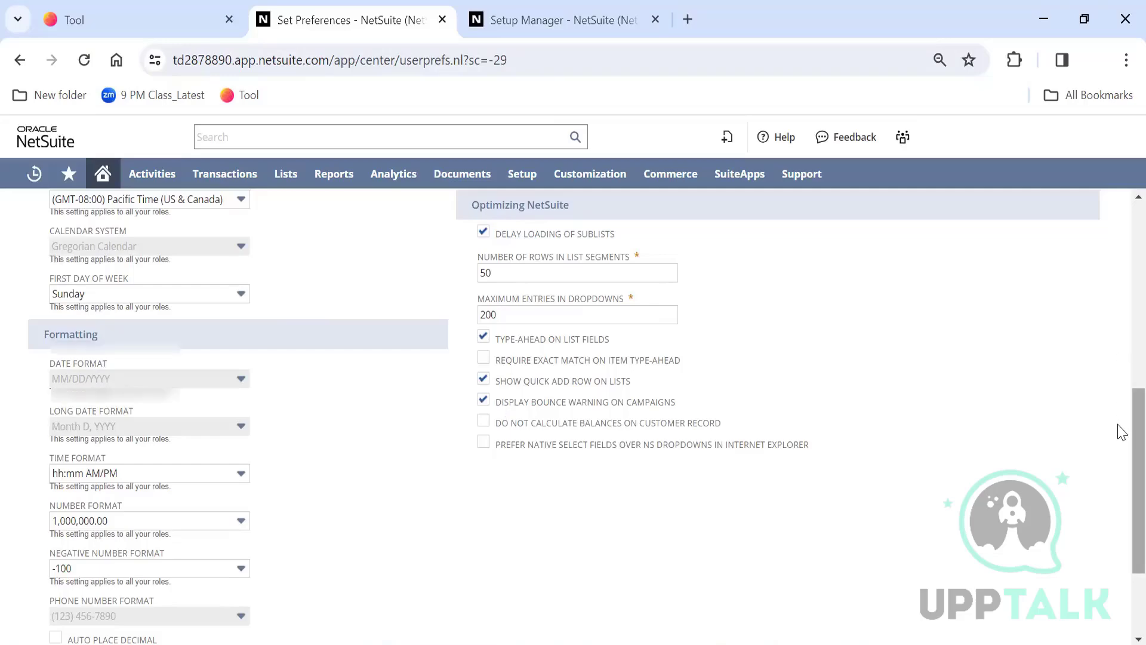
Fill in the user's nickname and From Email Address in the User Profile section
drag(1120, 409, 1120, 229)
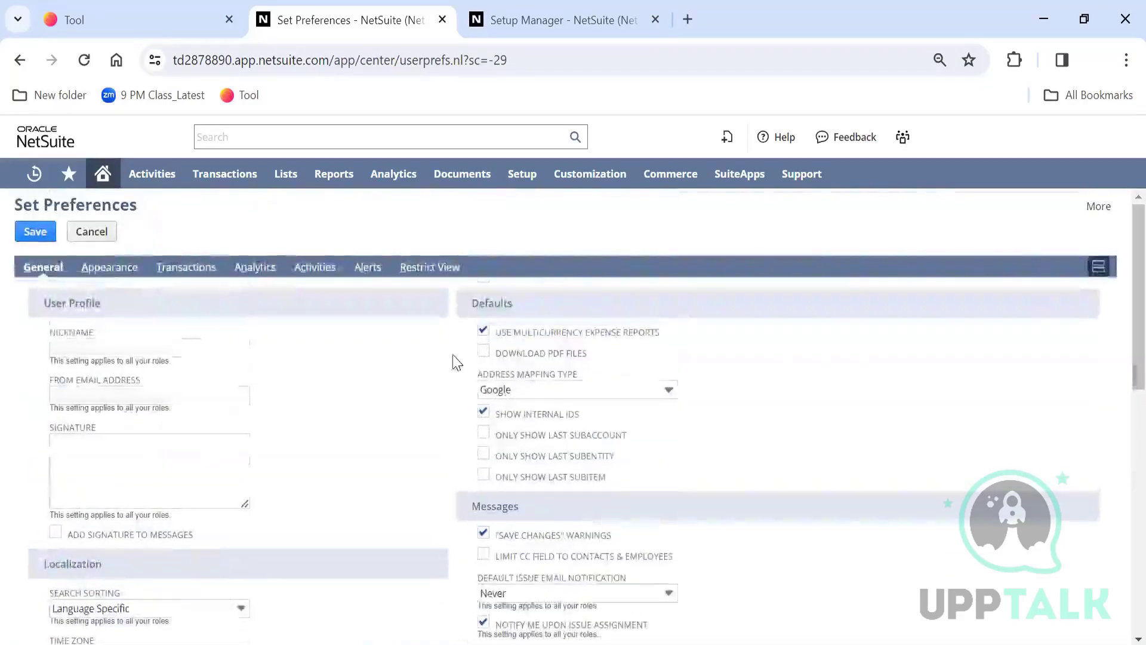
click(213, 349)
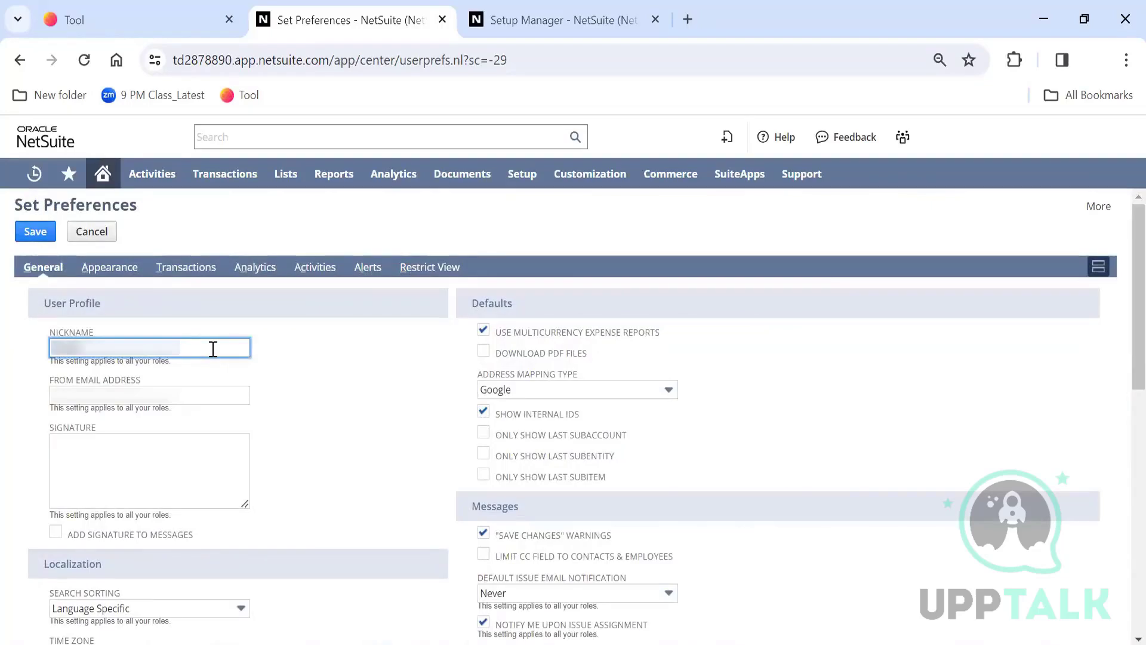
key(Tab)
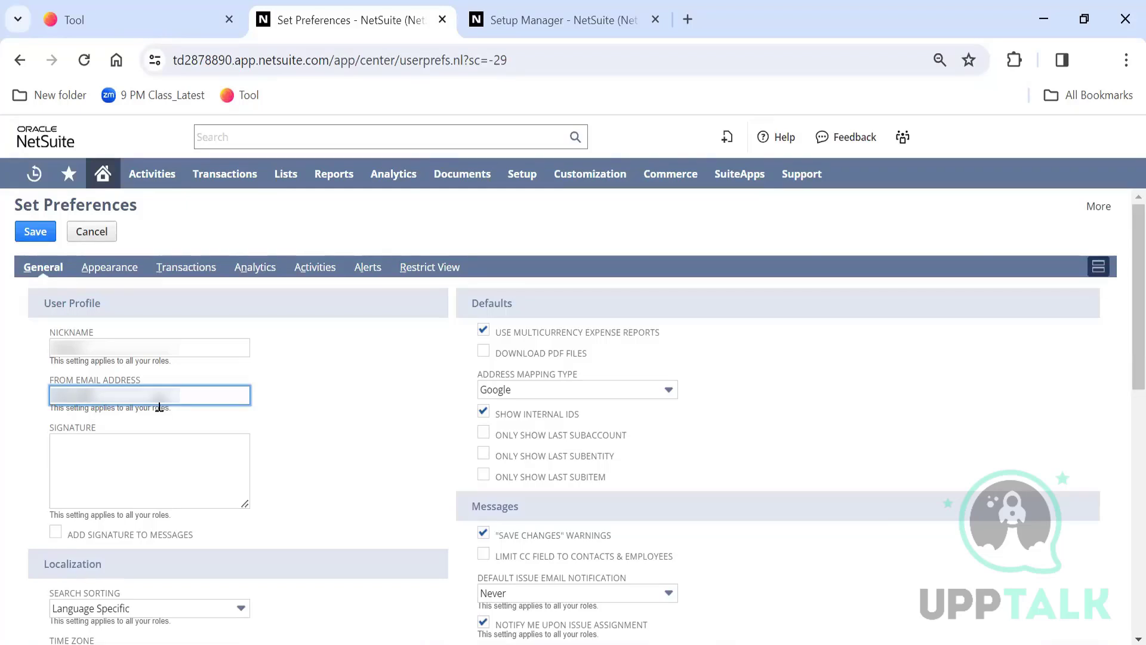
key(Tab)
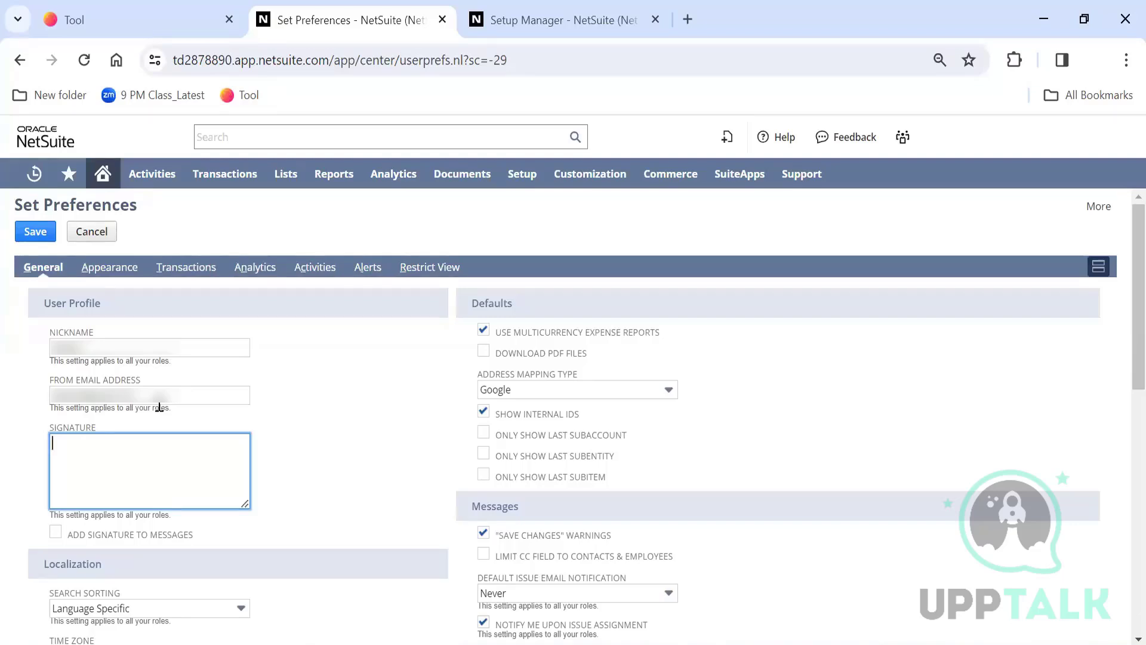
double_click(160, 406)
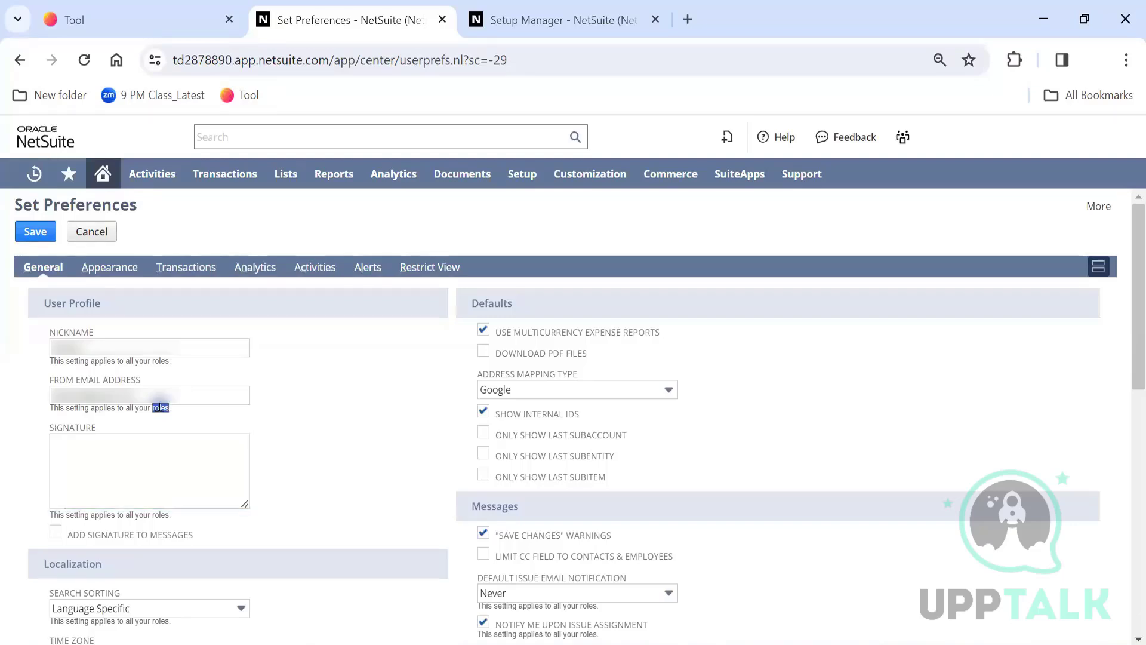
double_click(123, 395)
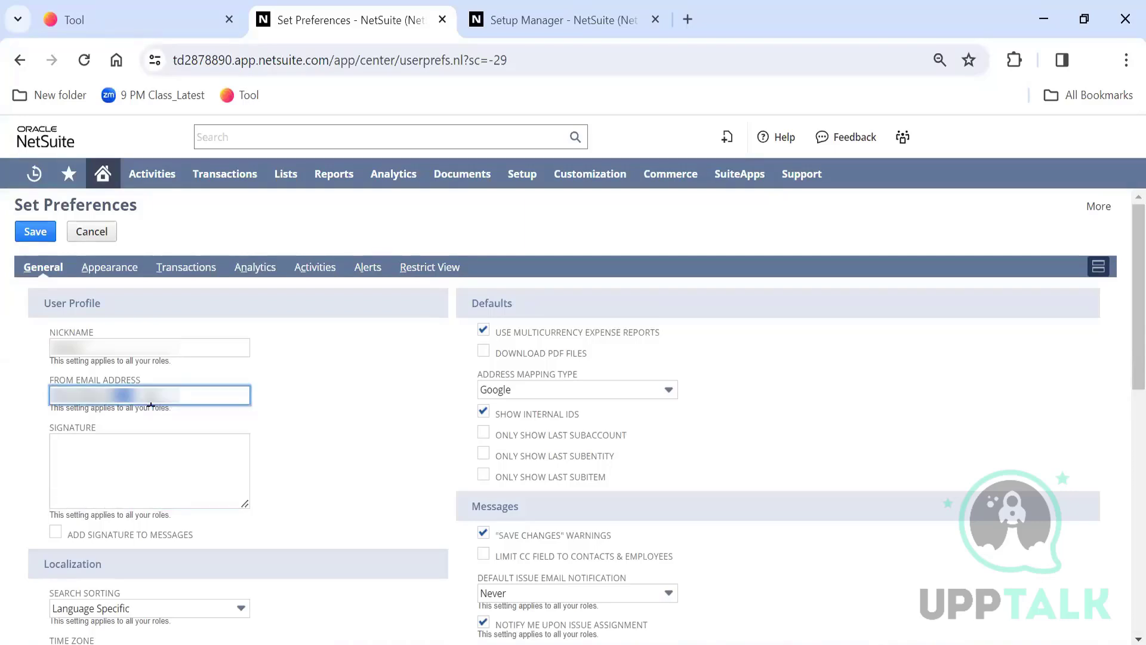
Enter a three-line signature with the user's name, "Purchase Manager" and "Rolls Royce", and enable Add Signature to Messages
click(158, 488)
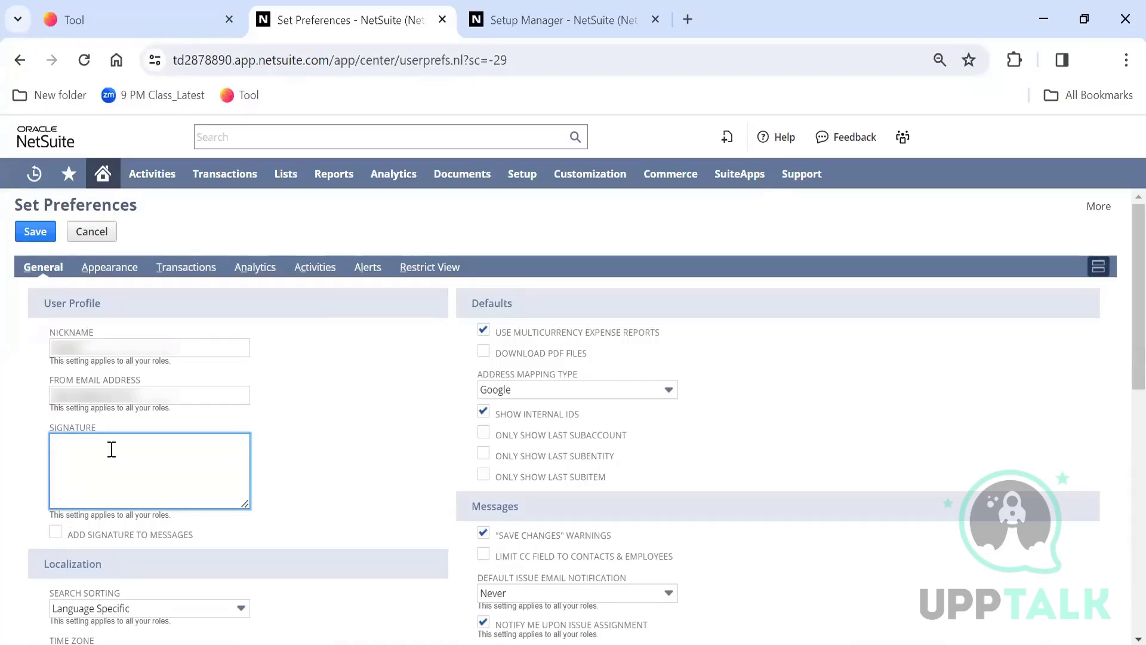
text(Kalyan)
key(Return)
text(Purchase )
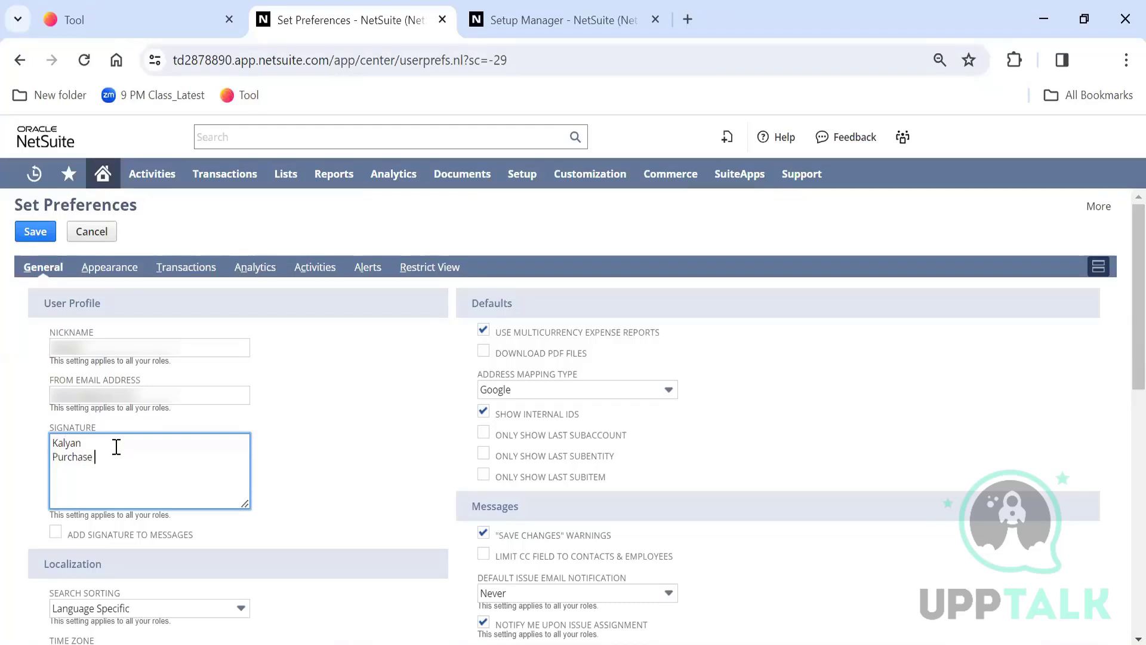
text(Manager )
text(Rolls )
text(Royce)
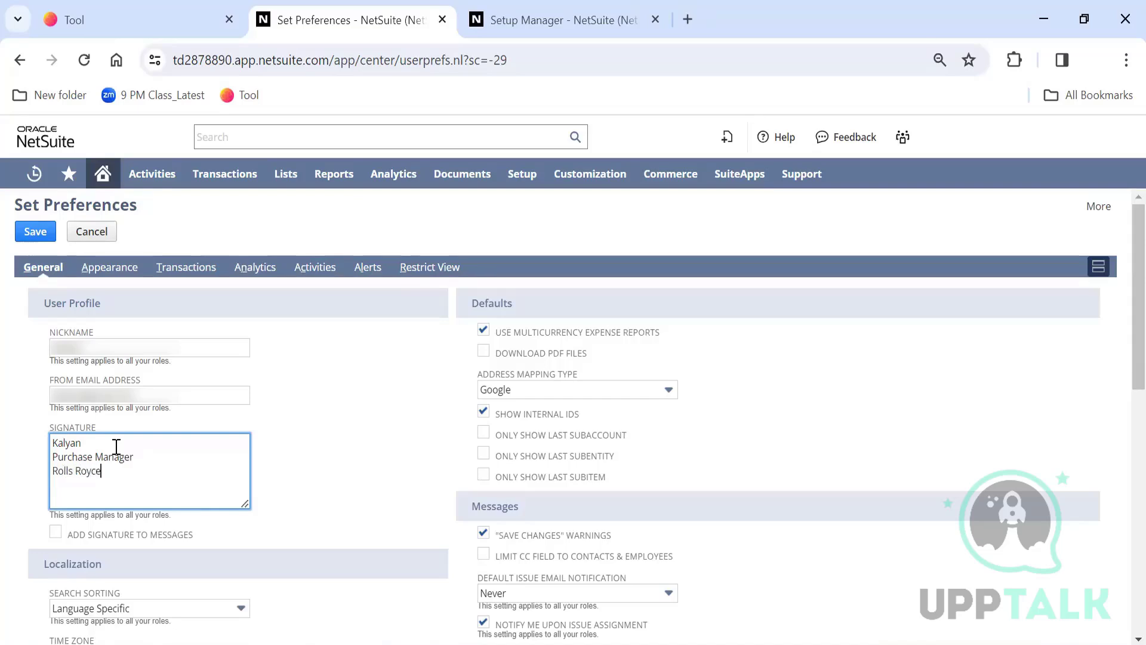
key(Tab)
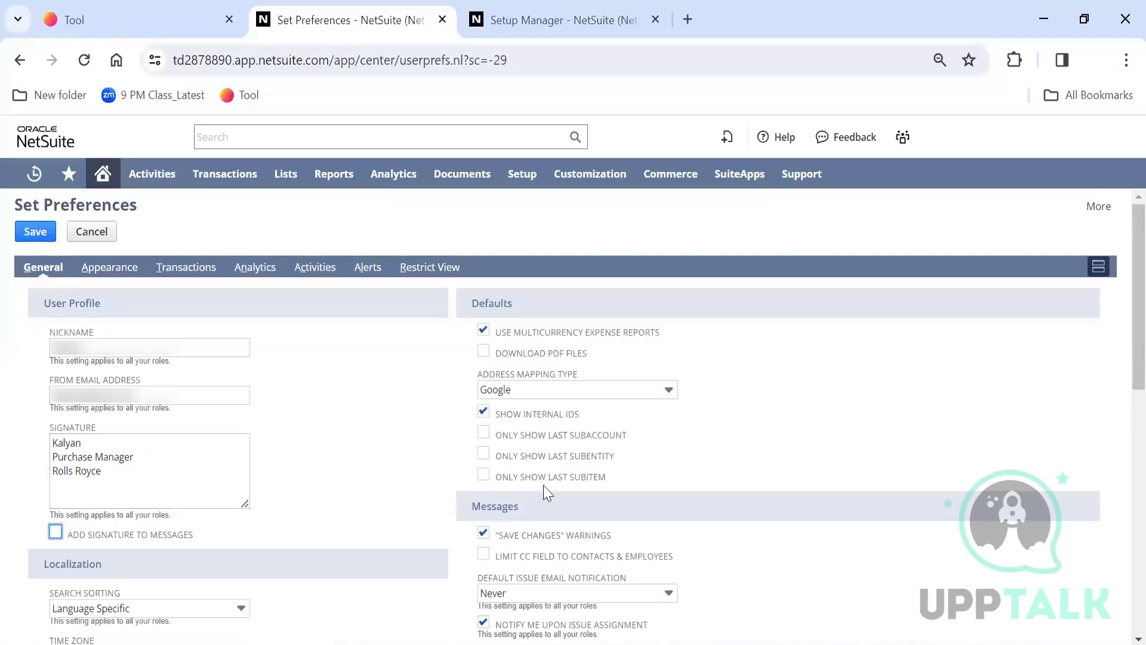
scroll(1120, 325, down, 1)
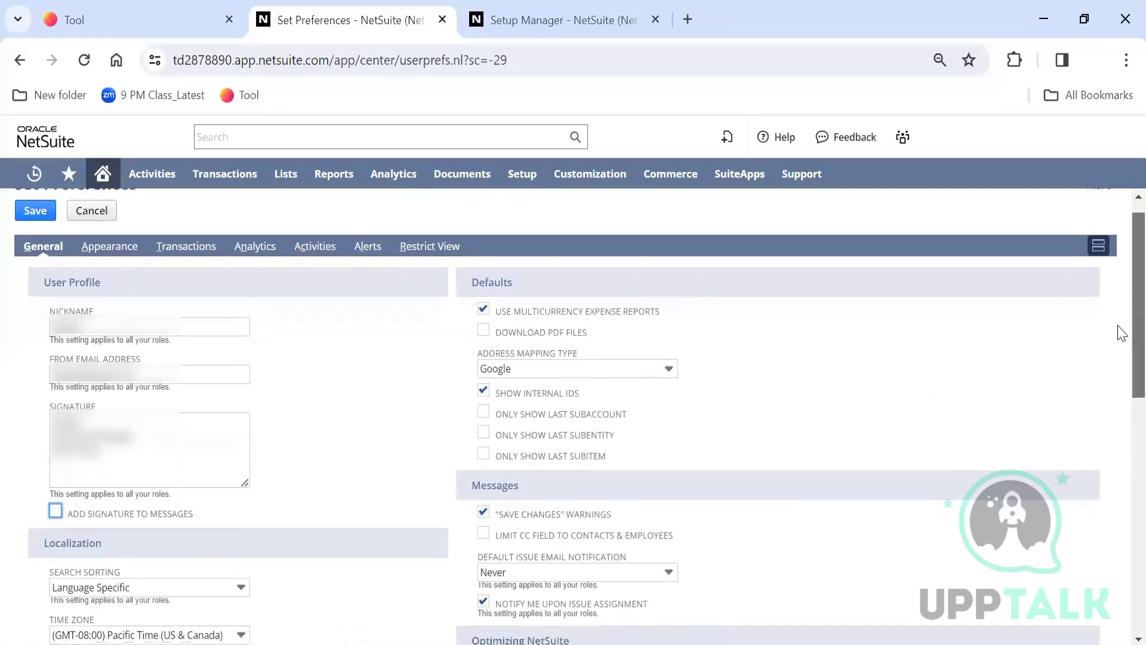
click(54, 508)
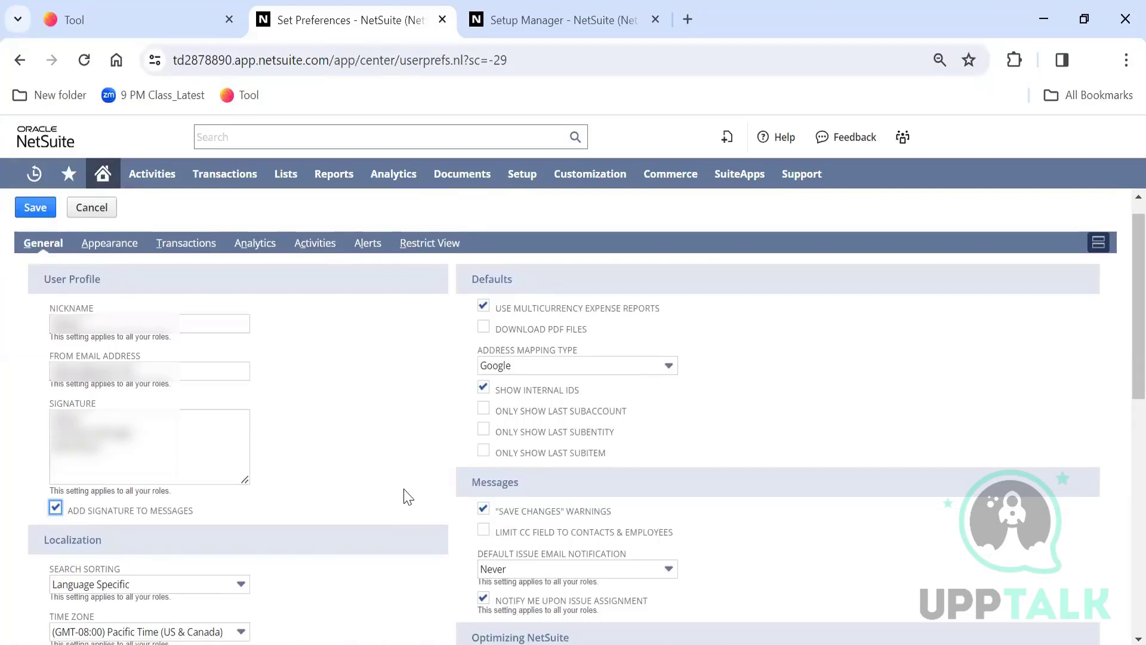
drag(186, 374, 74, 358)
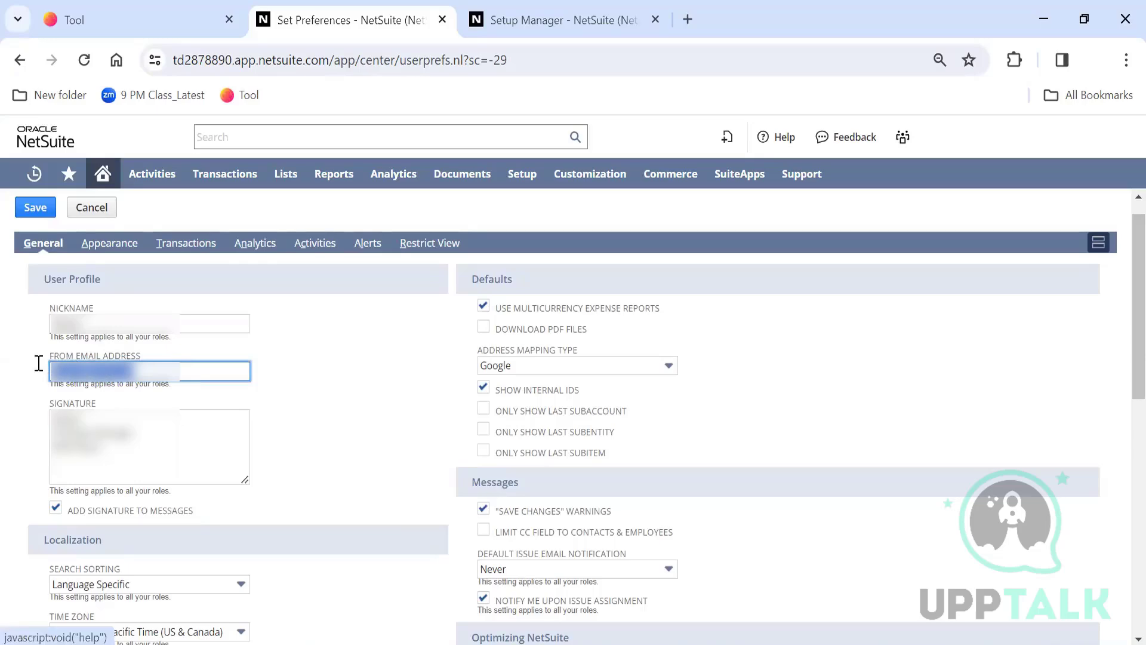
click(416, 414)
click(497, 411)
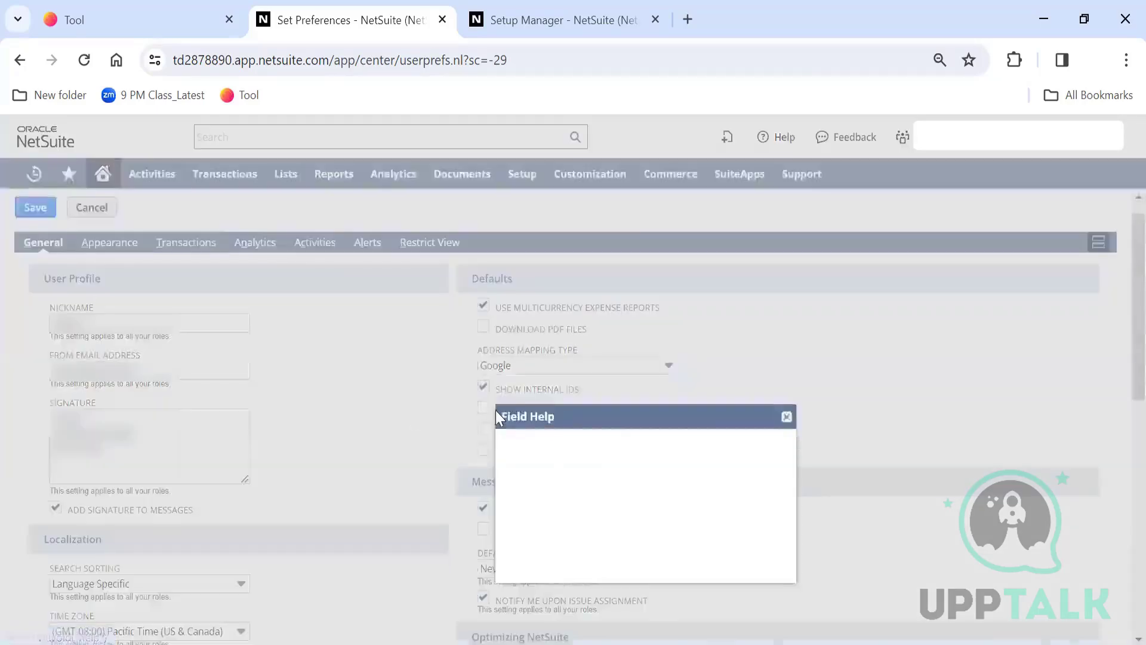
click(788, 416)
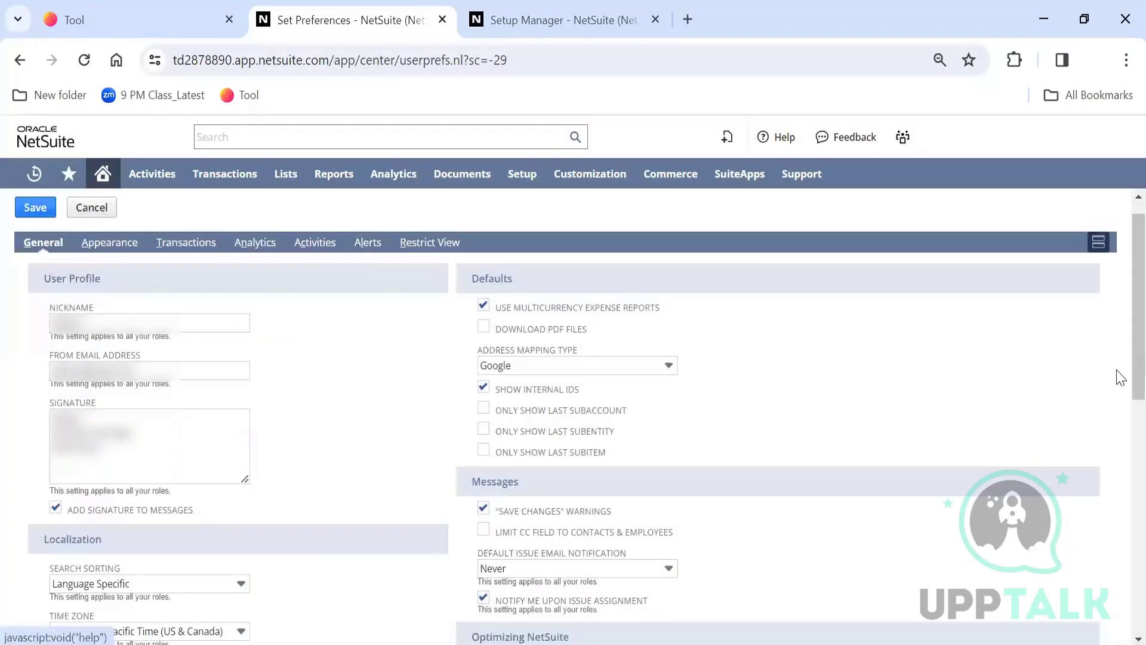
Examine the Search Sorting options under Localization and the Number of Rows in List Segments field under Optimizing NetSuite
scroll(1118, 326, down, 3)
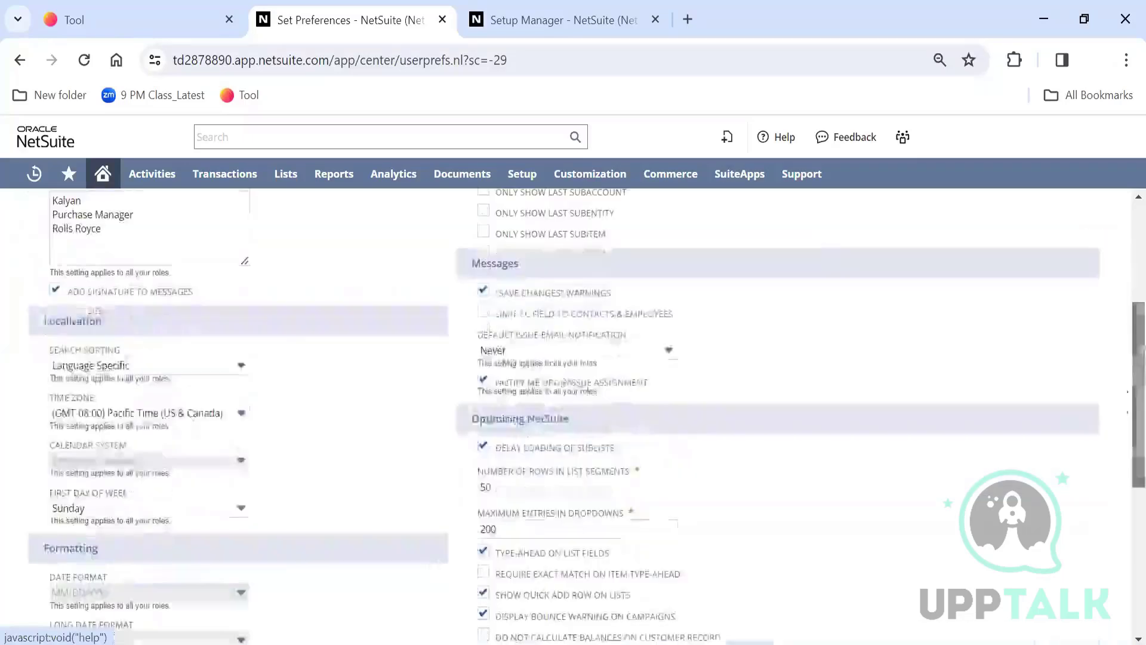
click(182, 366)
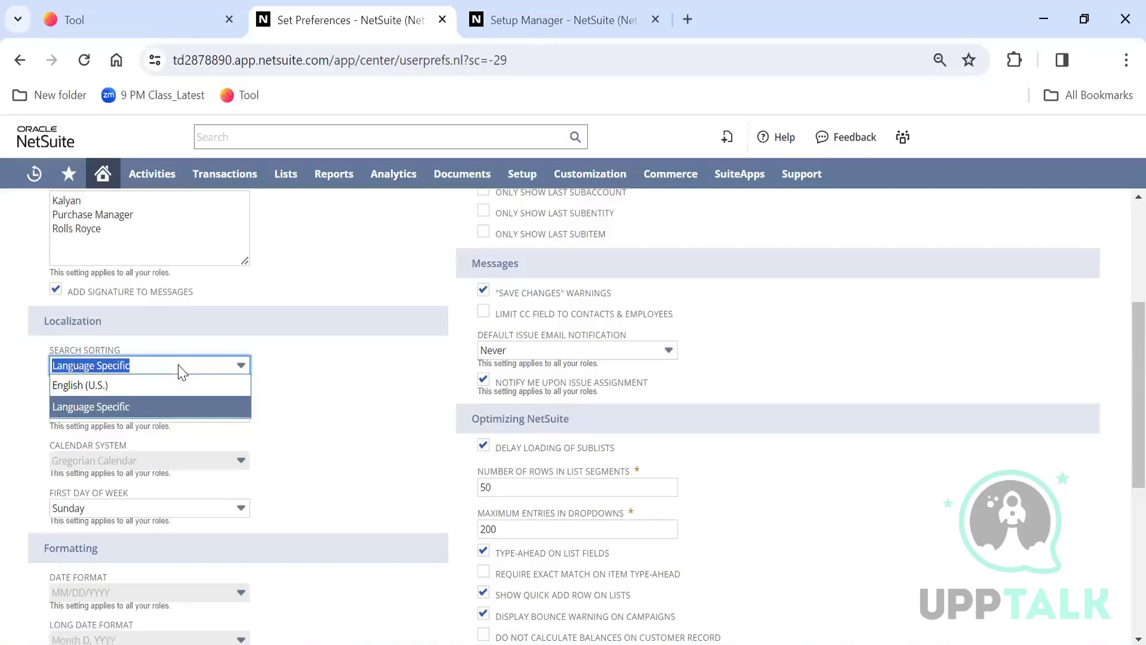
click(364, 431)
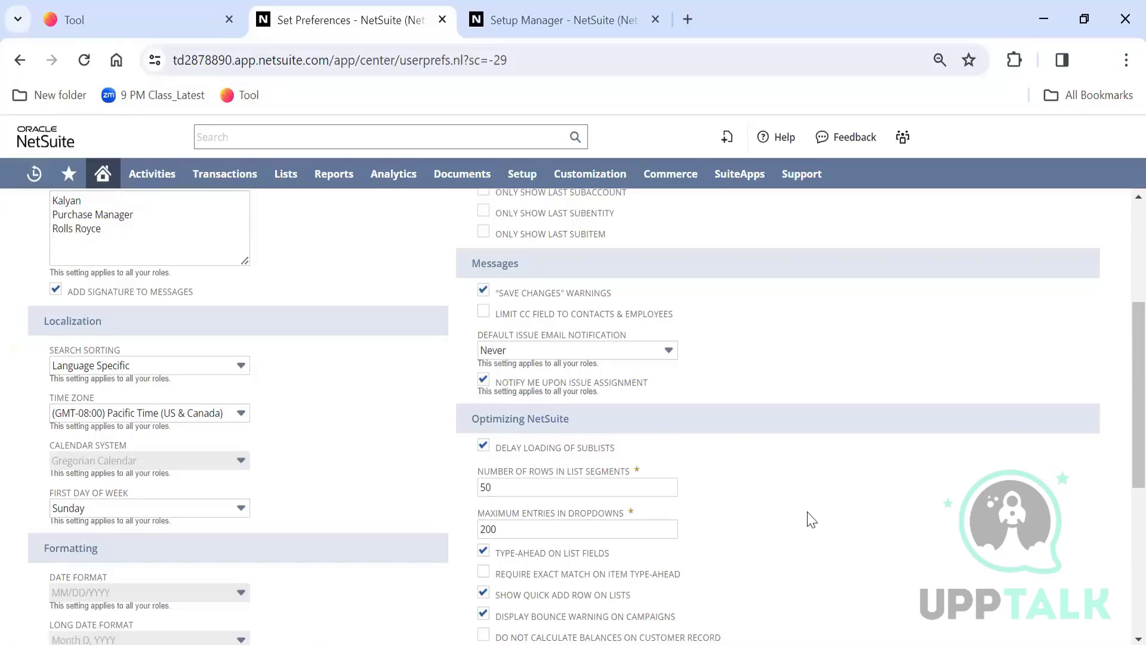
drag(1121, 347, 1121, 388)
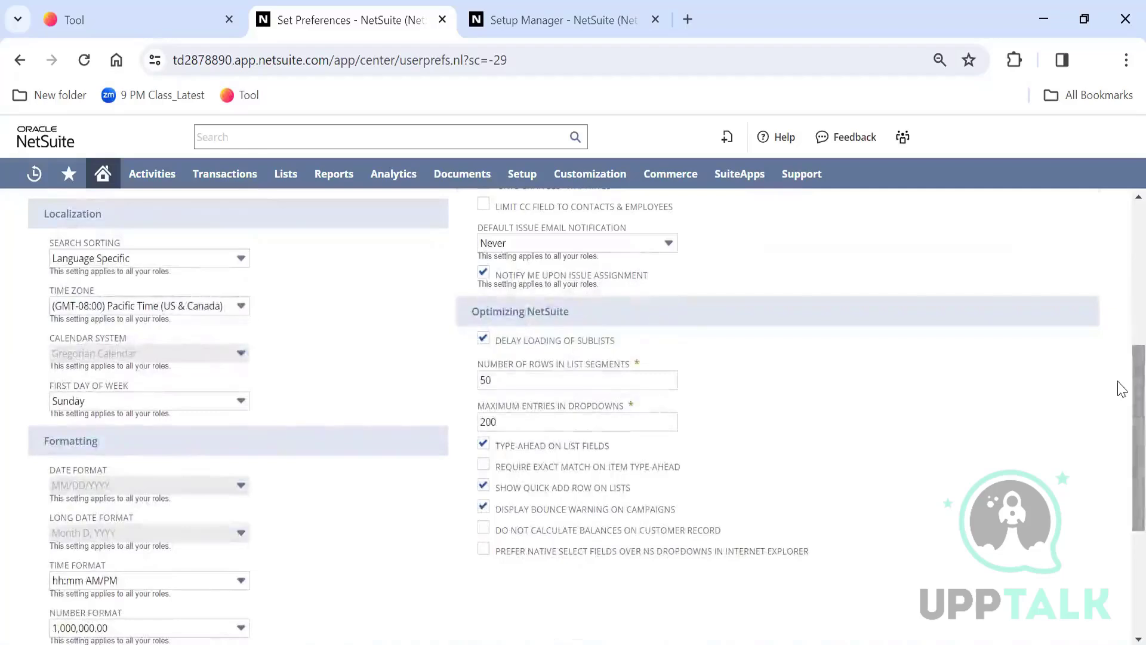
click(650, 385)
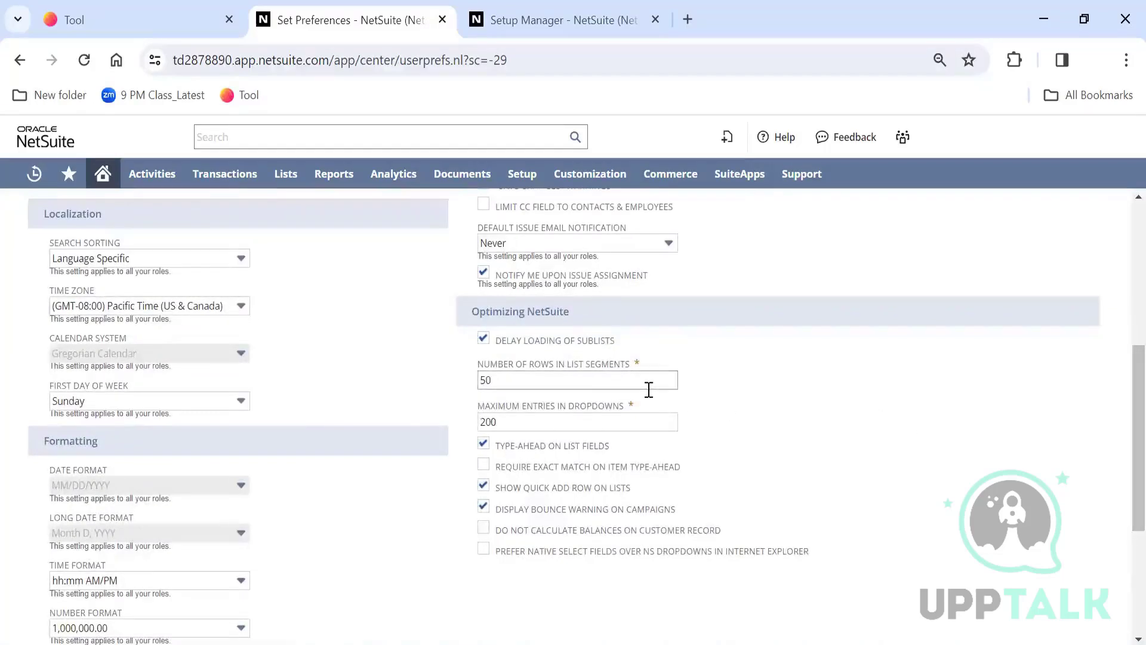
click(607, 386)
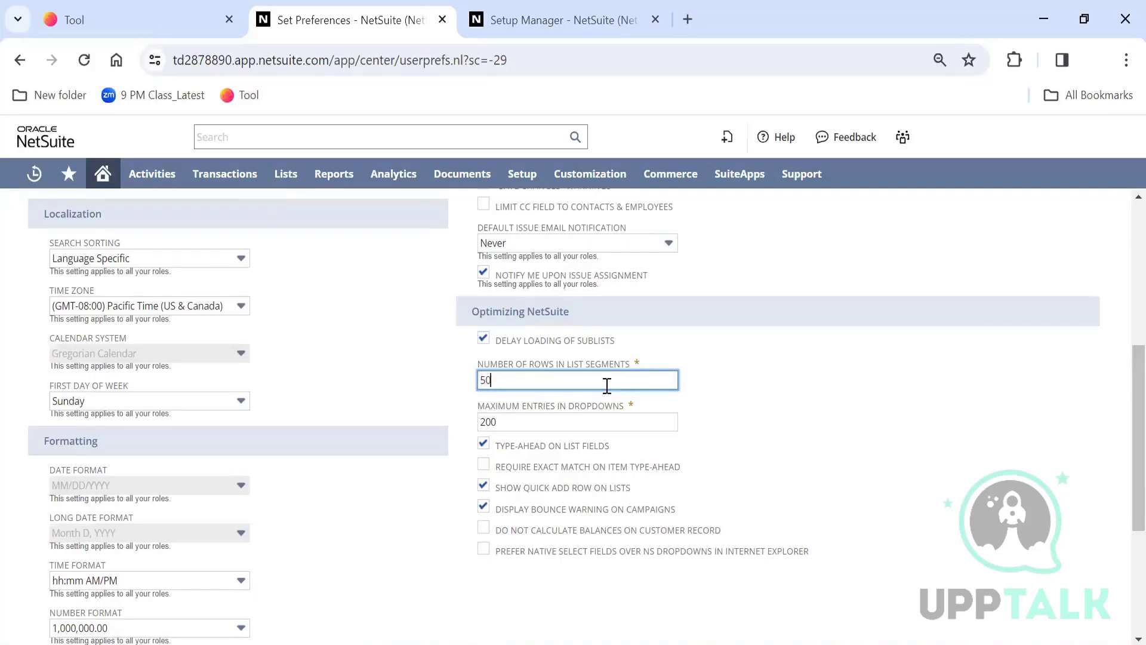
scroll(1118, 442, up, 3)
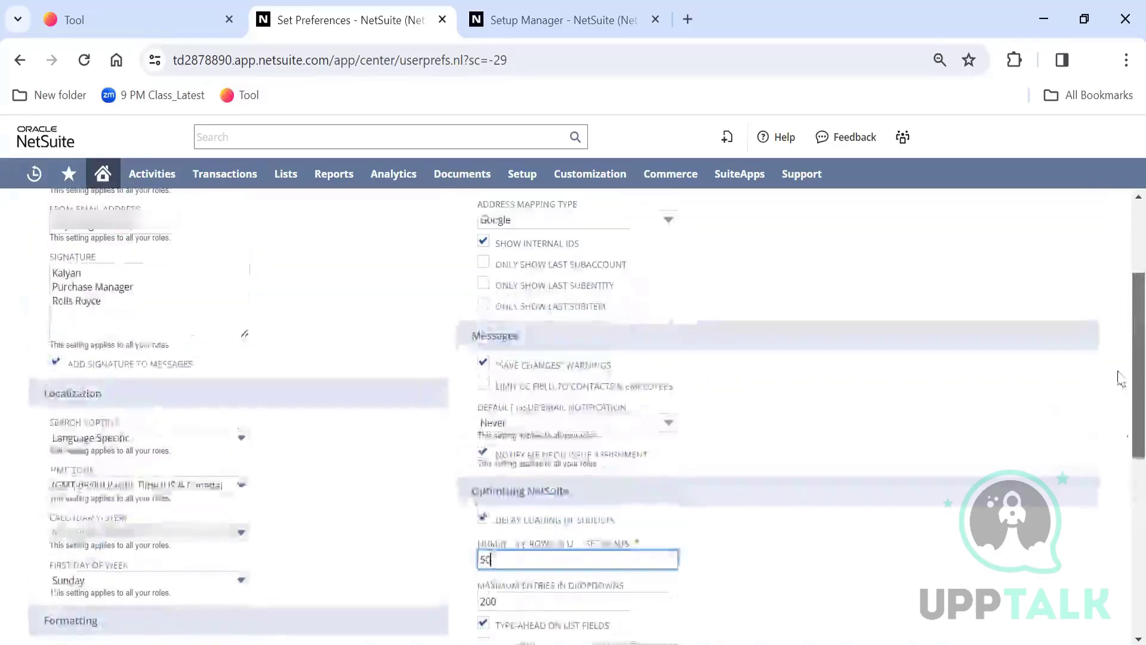
scroll(1118, 378, up, 3)
scroll(1121, 320, down, 1)
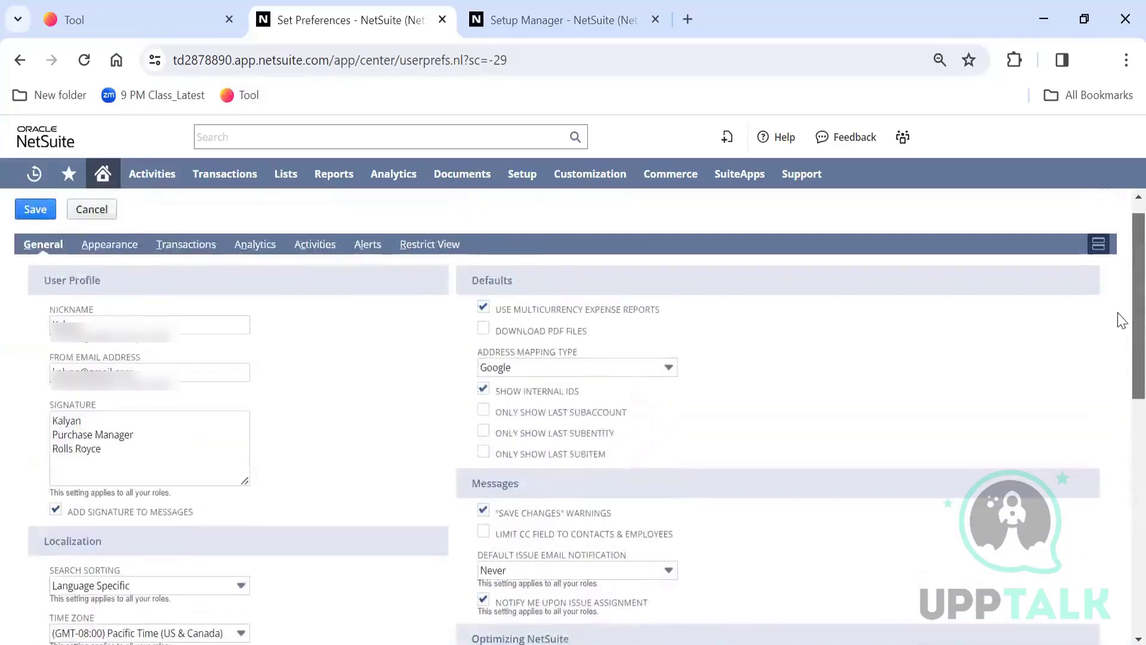
scroll(1120, 358, down, 5)
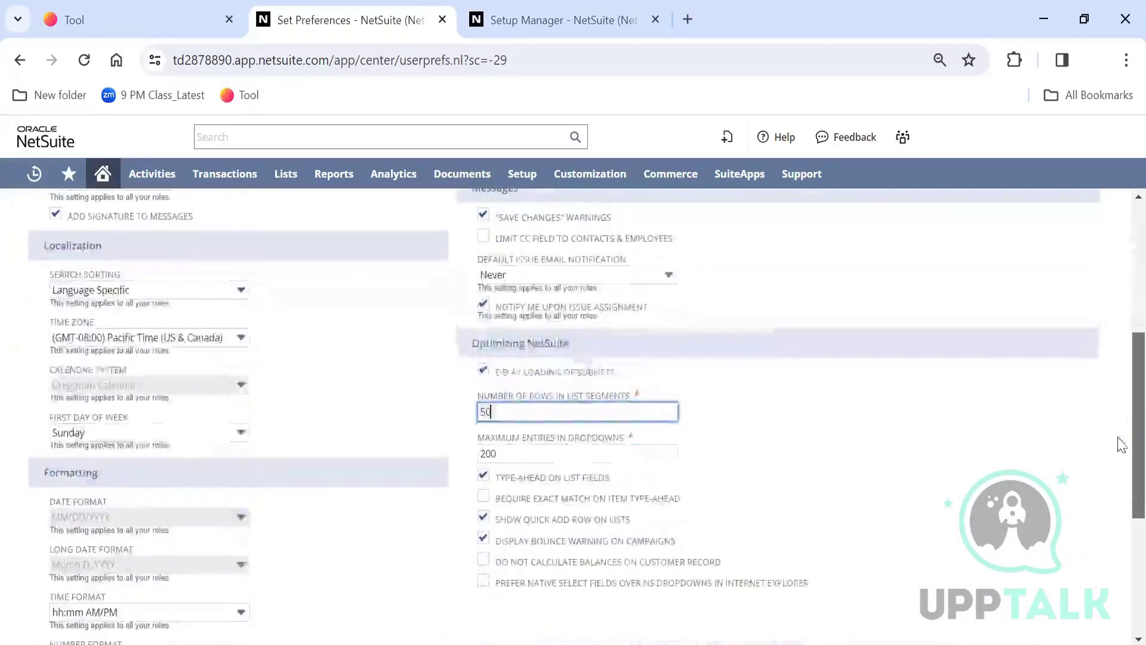
Examine the Maximum Entries in Dropdowns field and the other options under Optimizing NetSuite
scroll(1121, 448, down, 3)
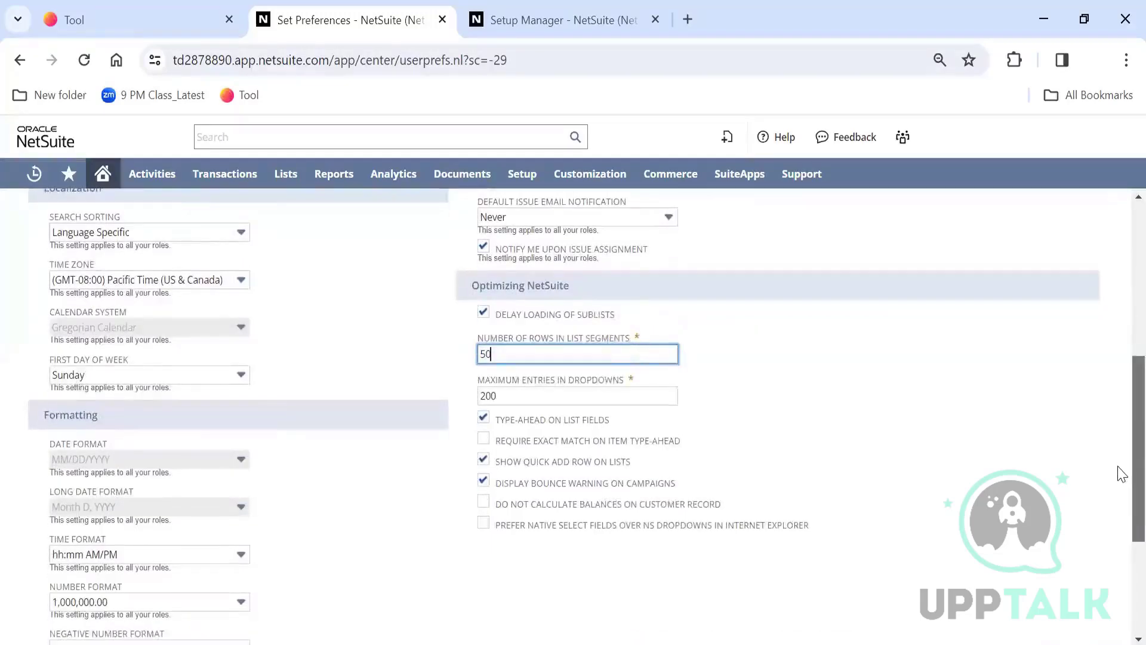
scroll(1120, 474, down, 3)
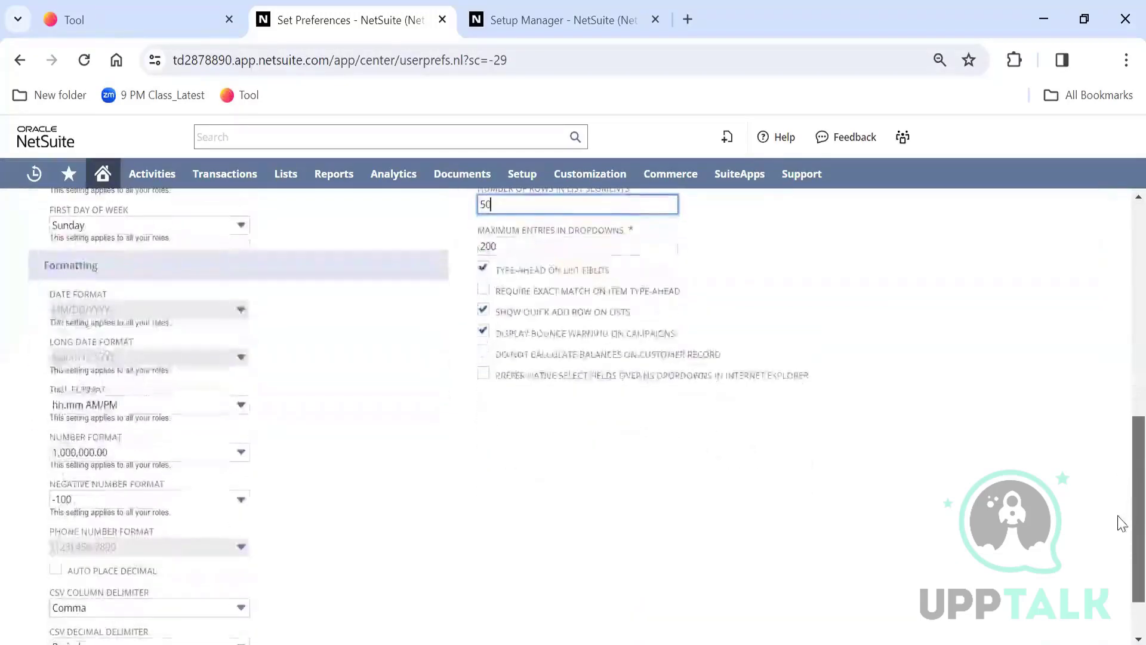
scroll(1121, 513, up, 1)
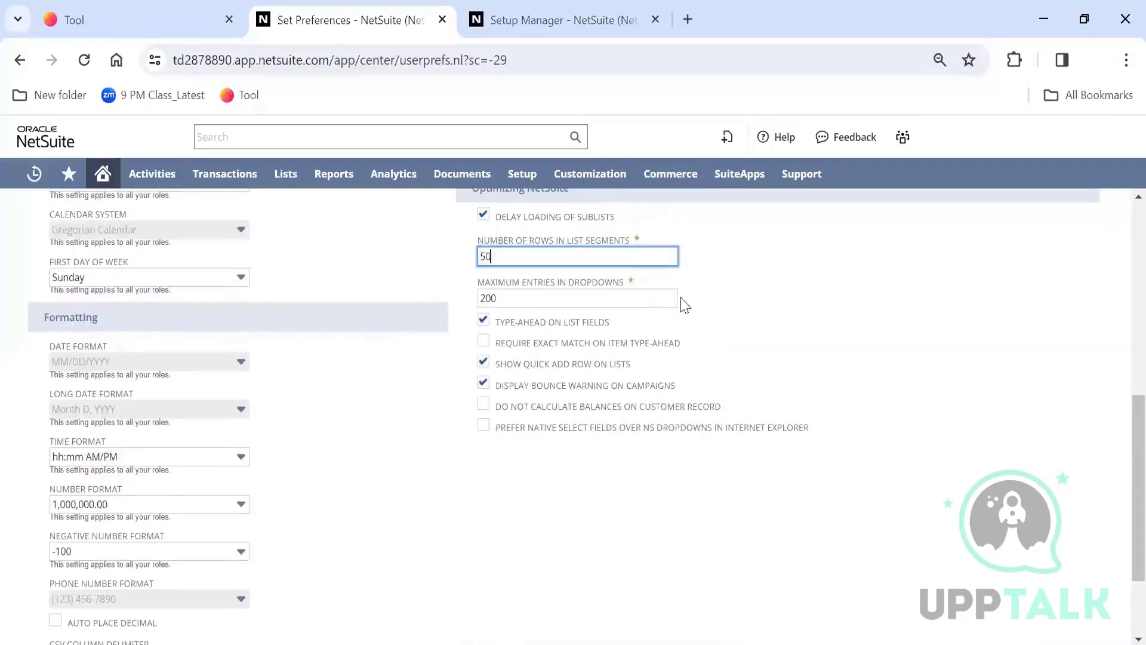
click(589, 300)
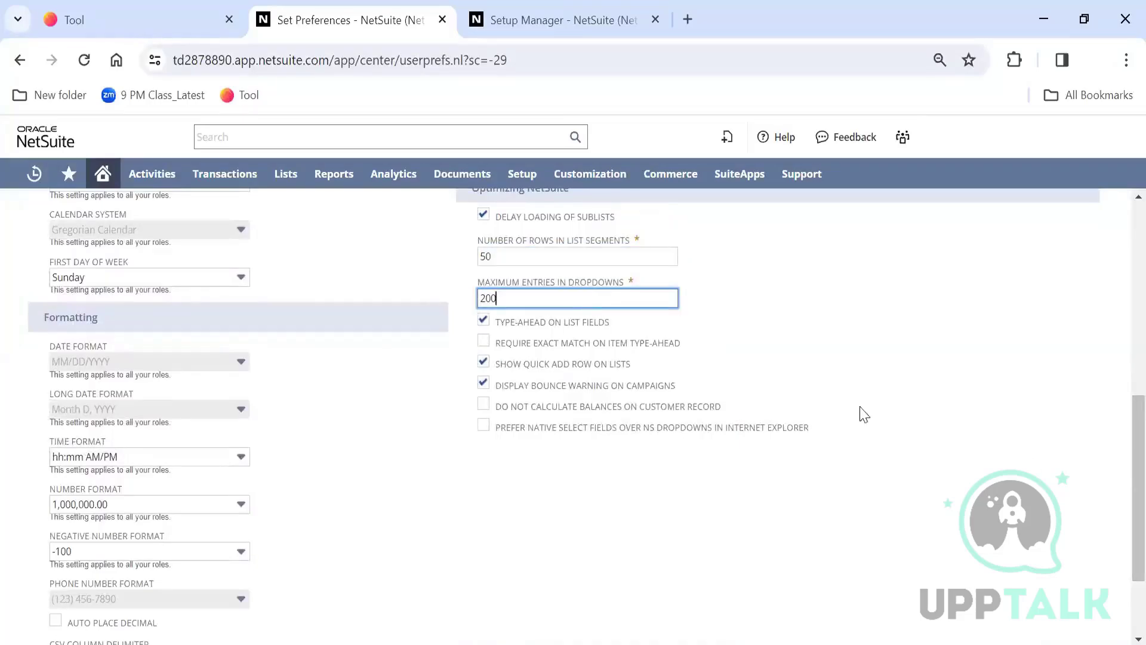
scroll(1121, 500, up, 2)
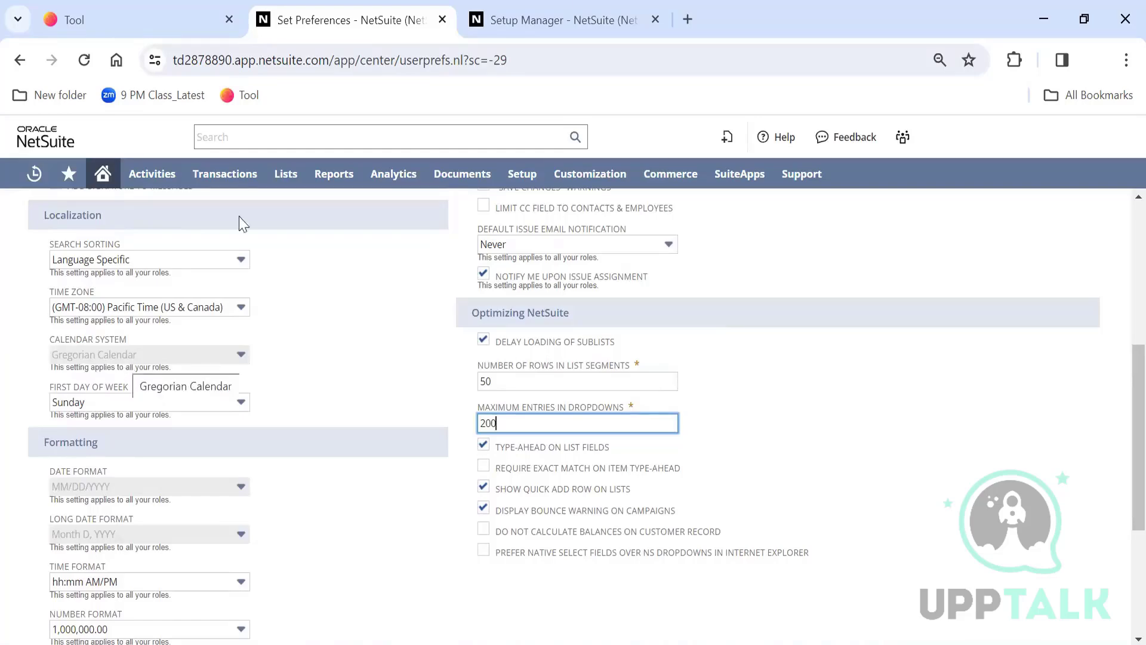
Open the company's General Preferences page from the Setup Manager page
click(579, 8)
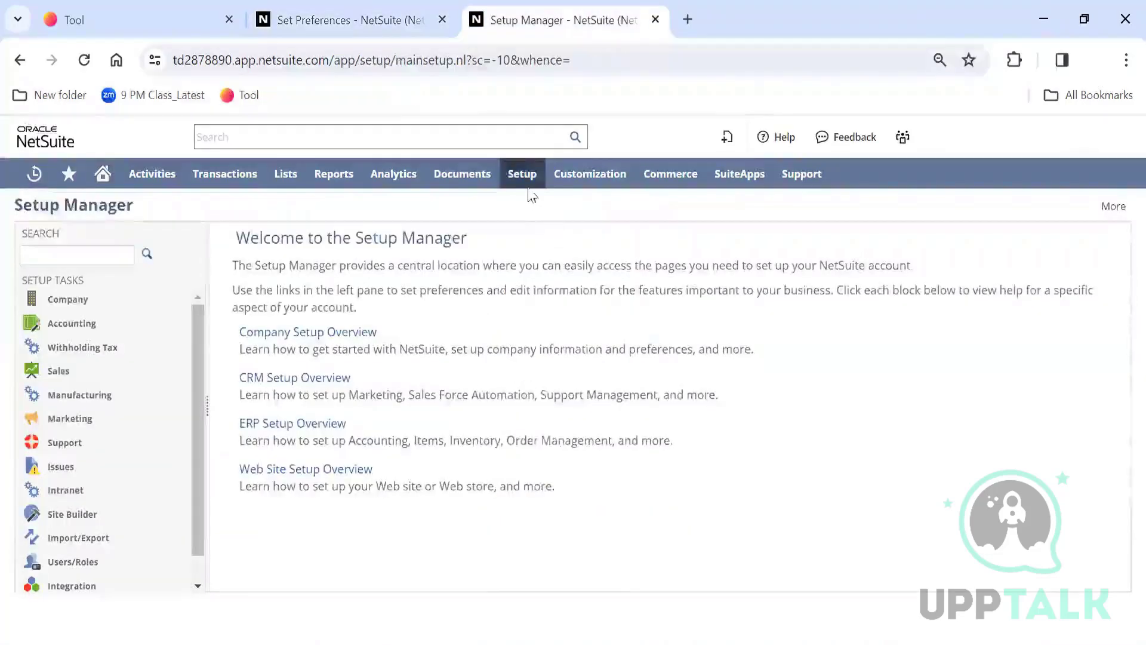
mouse_move(522, 174)
mouse_move(572, 240)
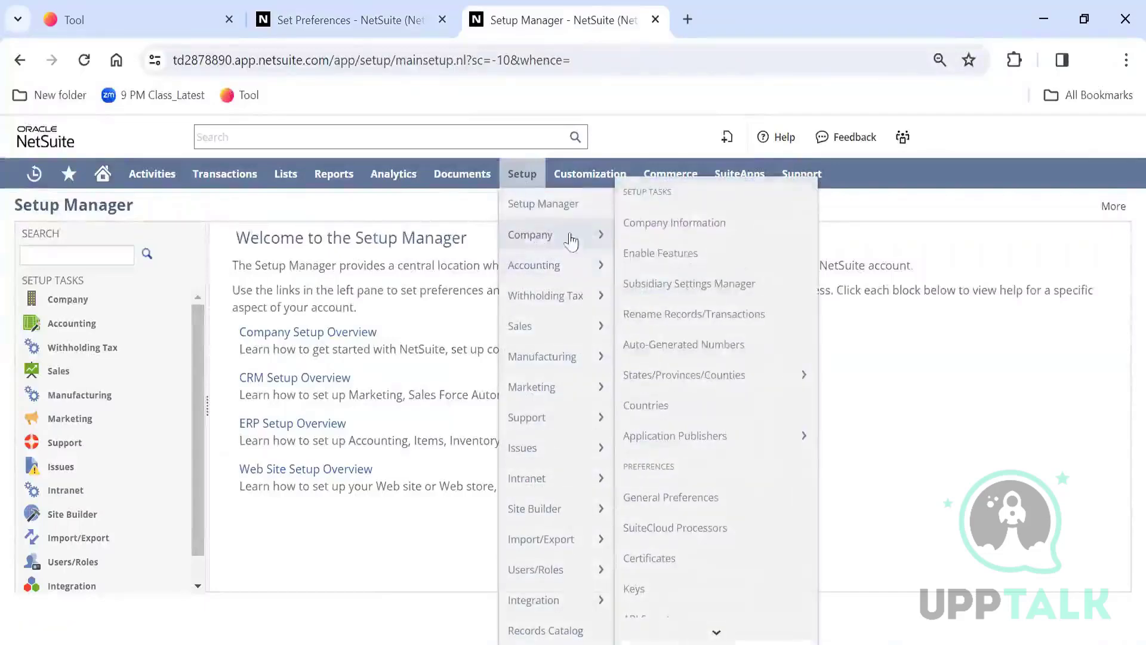
click(725, 501)
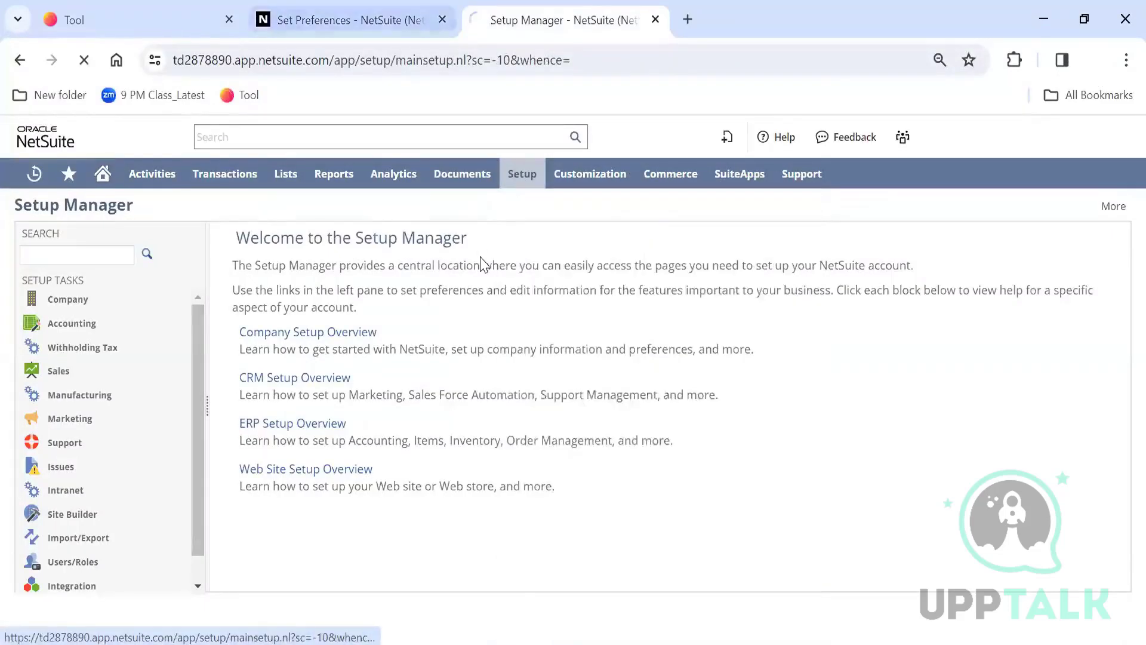
Return to the Set Preferences page and review its Localization and Formatting settings
click(303, 3)
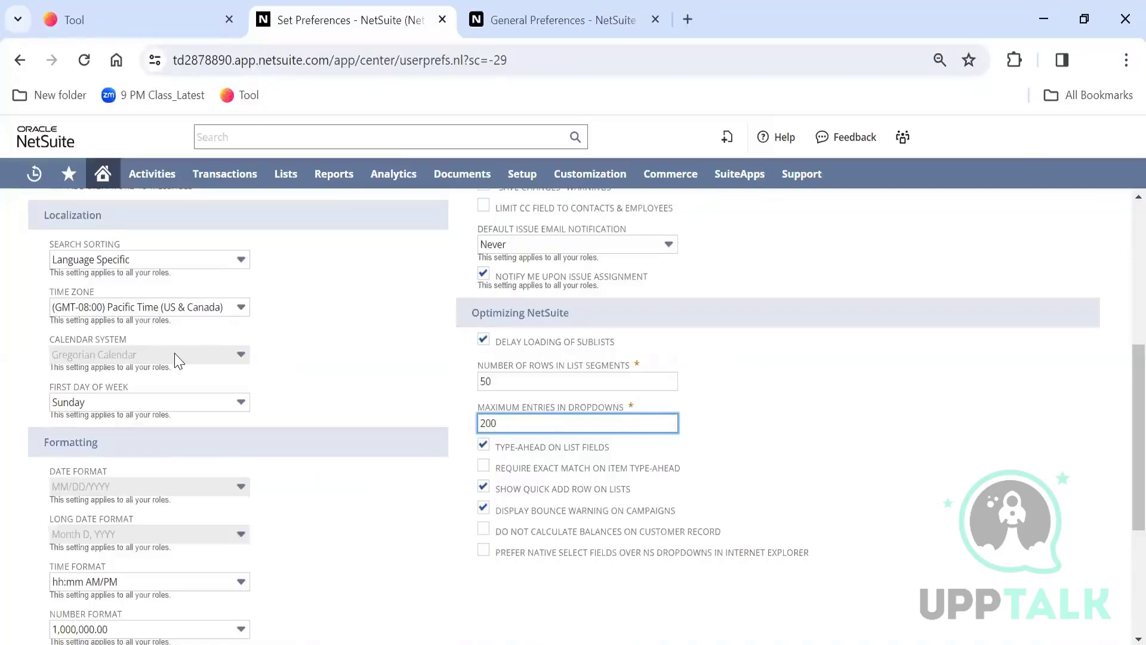
click(985, 440)
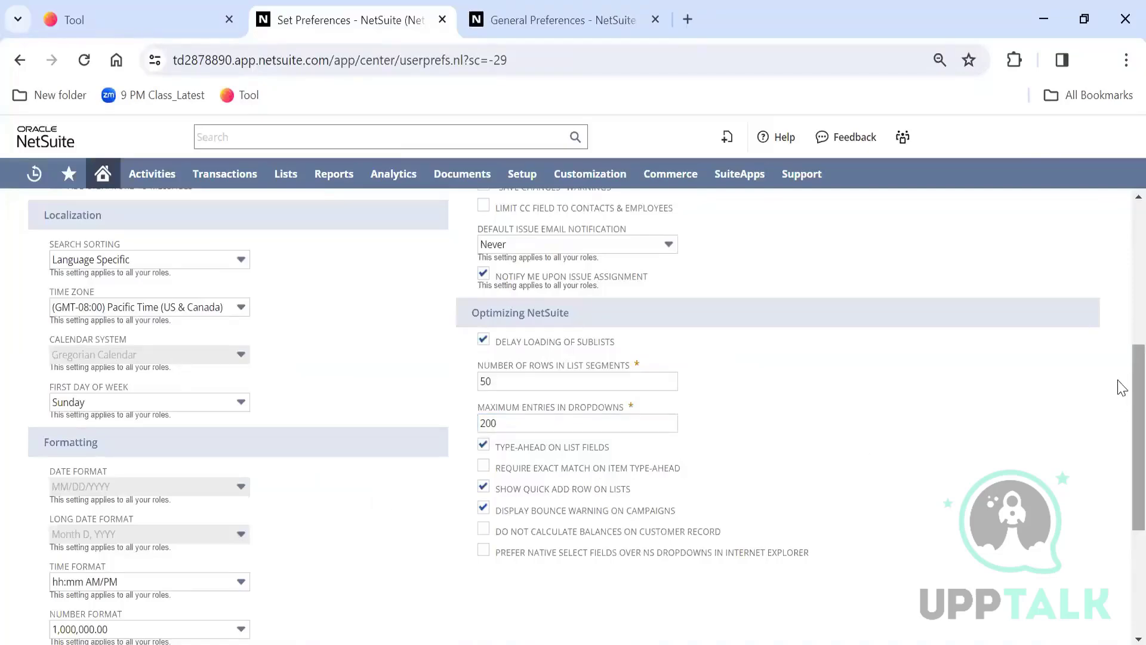
scroll(1121, 387, down, 5)
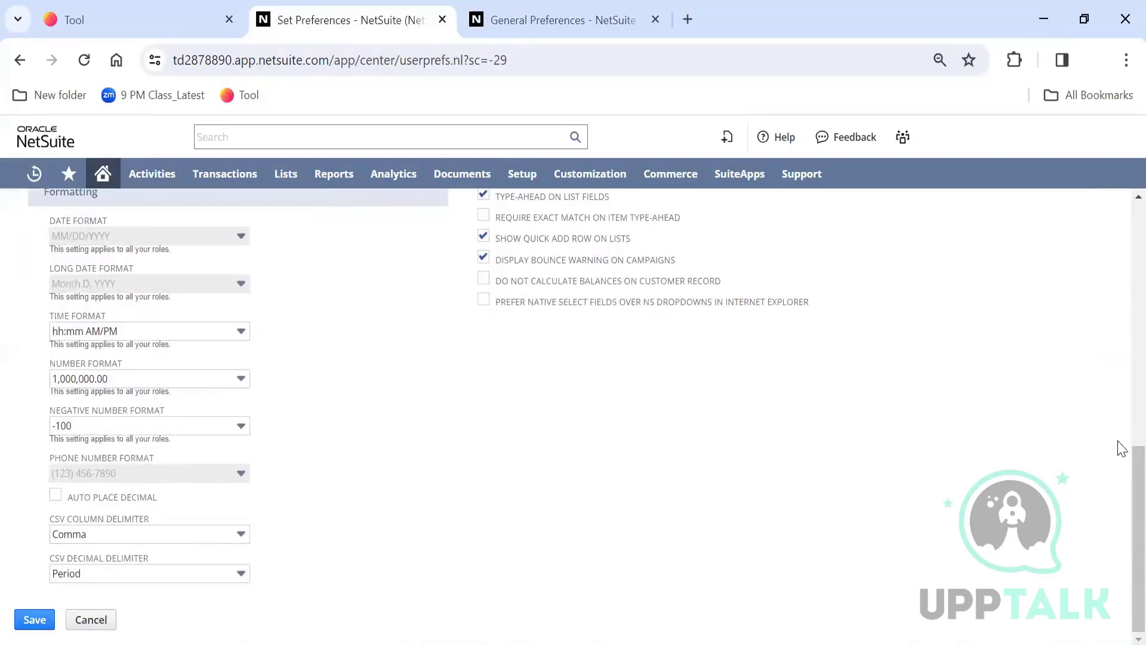
drag(1121, 455, 1118, 247)
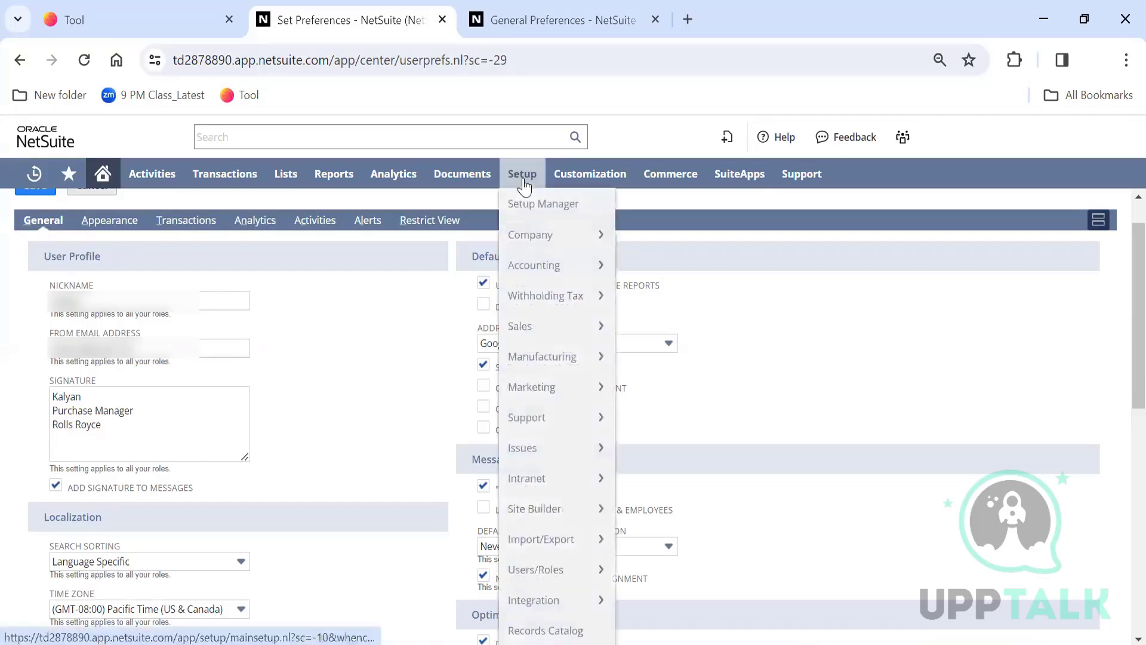
Open the Chart of Accounts in a separate browser tab and inspect the Internal ID values of the first accounts
mouse_move(286, 174)
mouse_move(302, 239)
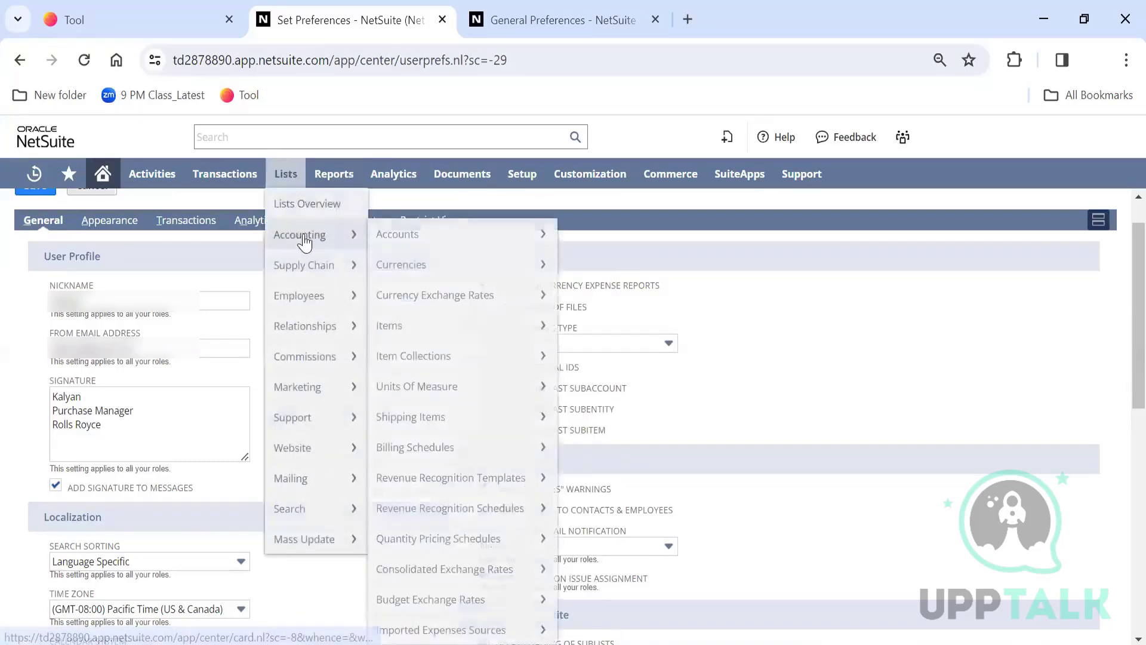
right_click(437, 239)
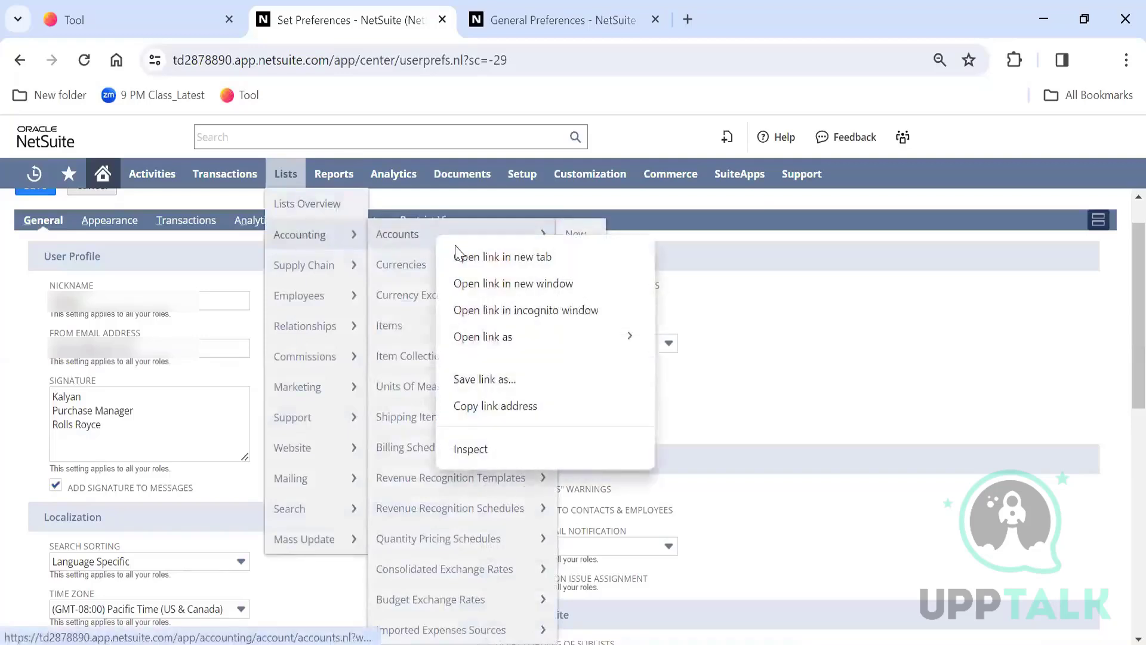
click(457, 256)
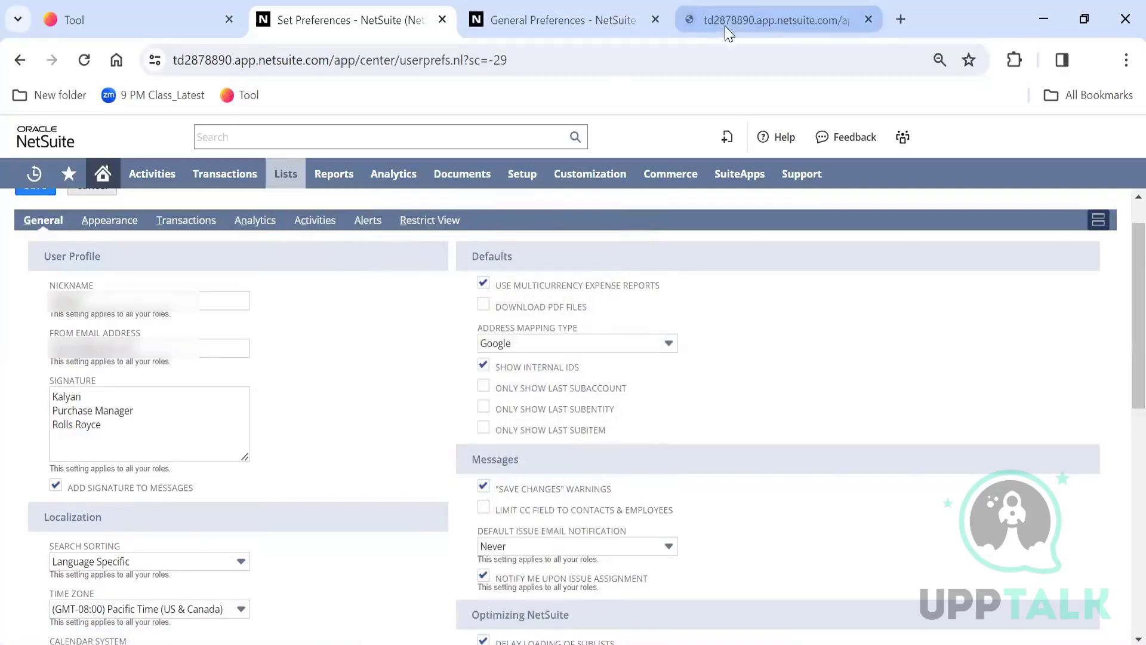
click(727, 27)
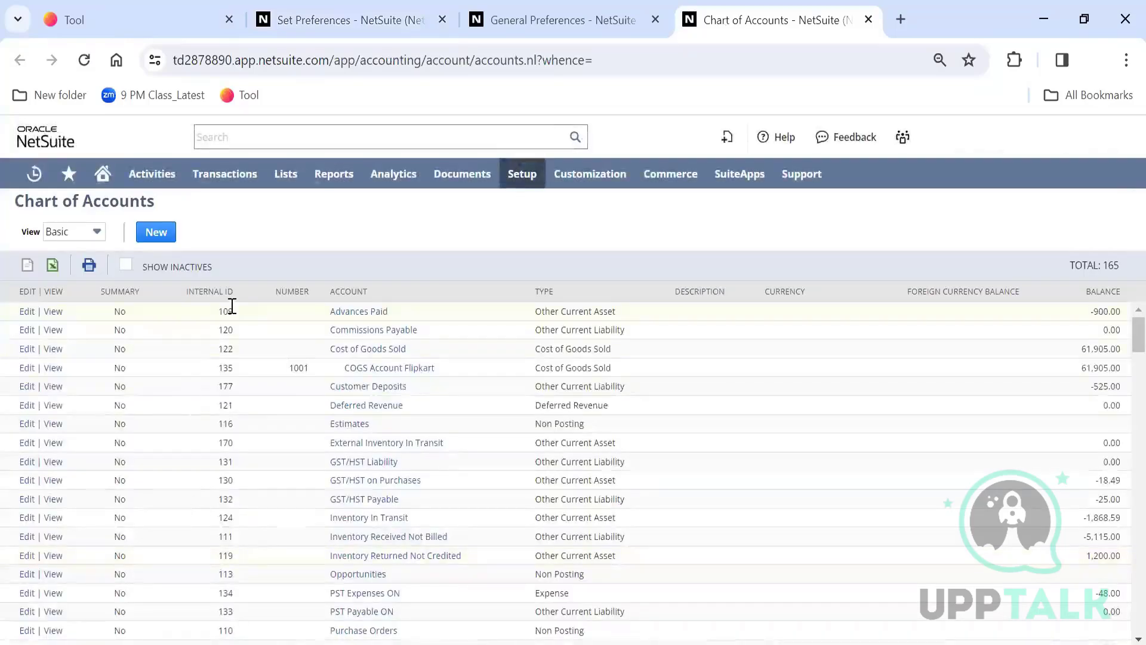
double_click(226, 309)
double_click(225, 330)
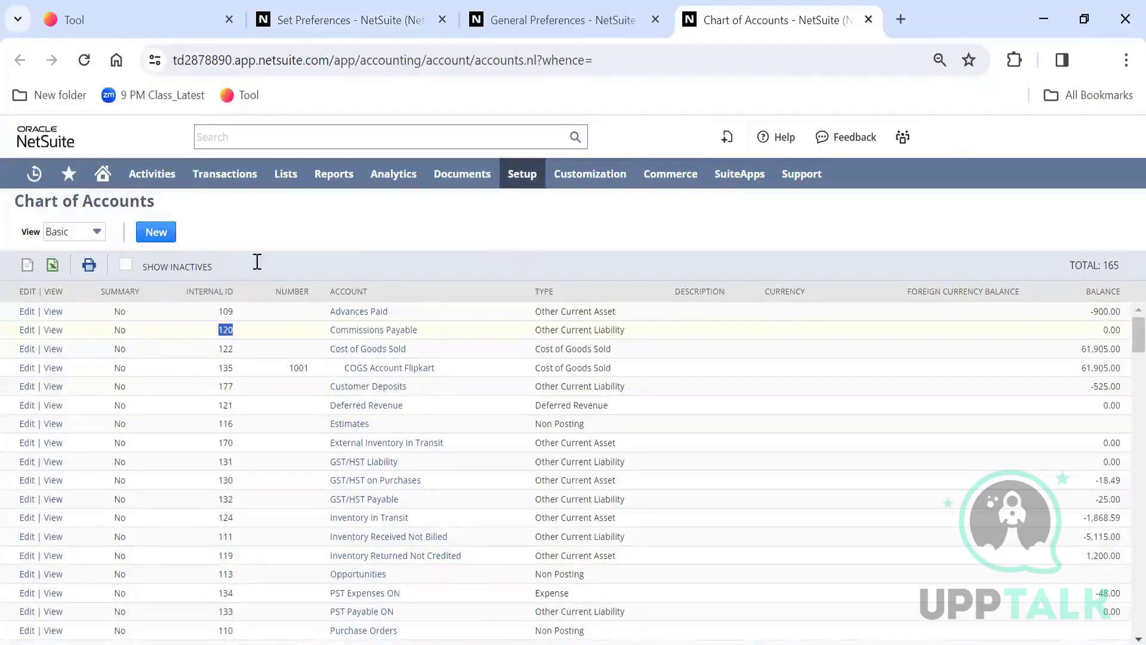
Disable Show Internal IDs under Defaults in Set Preferences and save the preferences
click(384, 27)
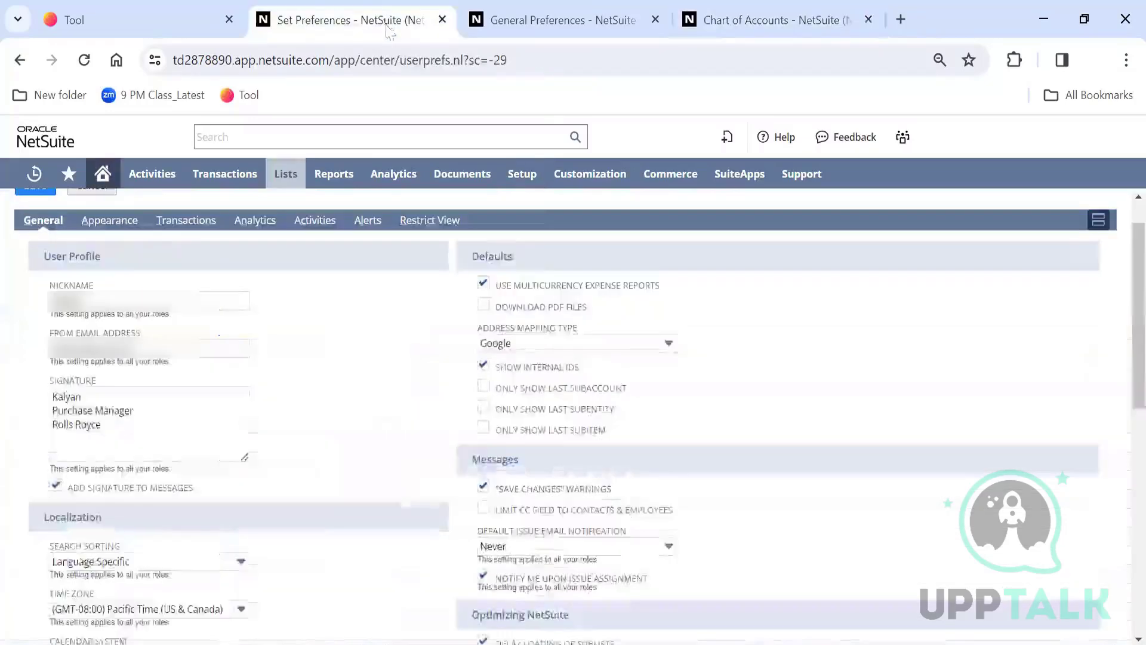
click(483, 365)
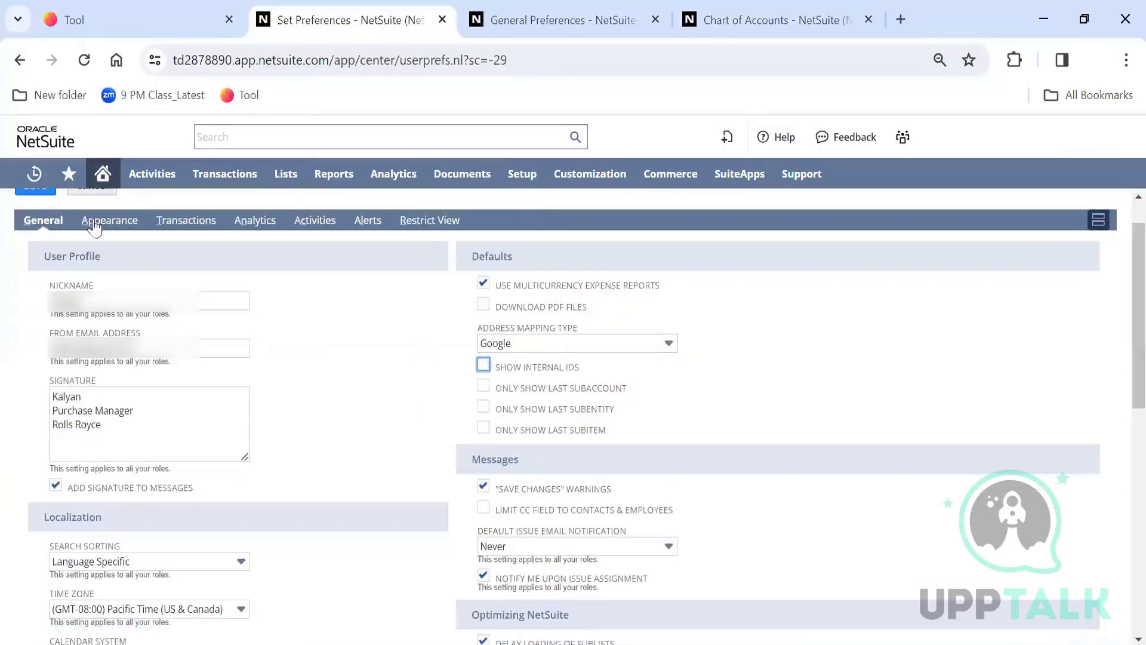
click(46, 201)
scroll(1119, 302, up, 1)
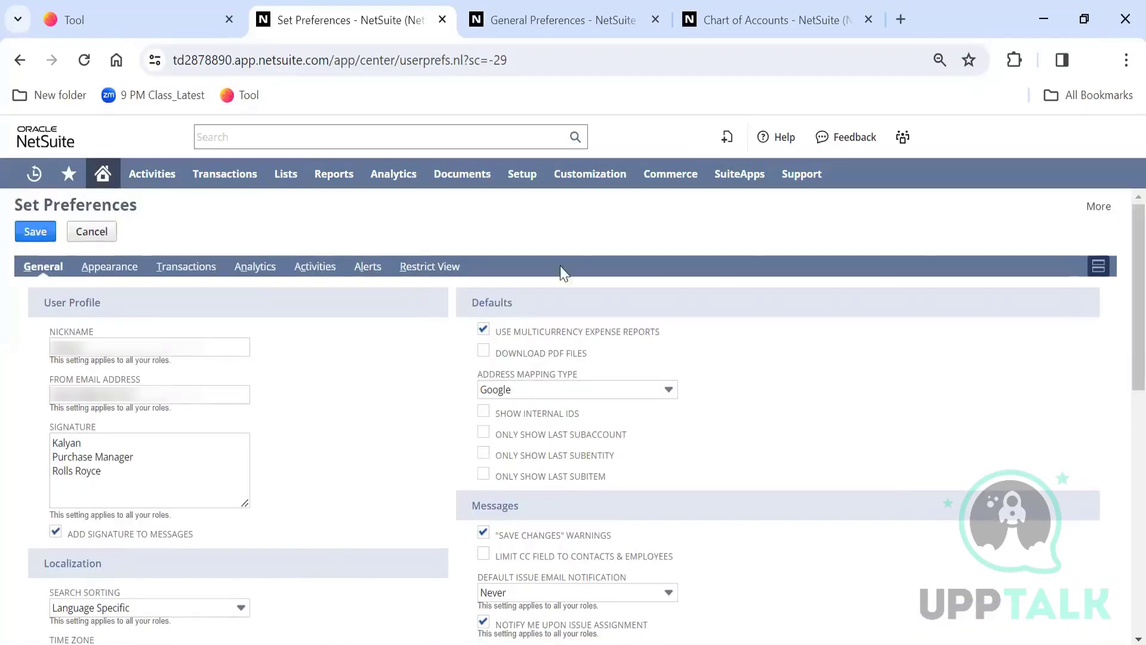
click(35, 233)
Reload the Chart of Accounts and check its columns for the Internal ID
click(714, 25)
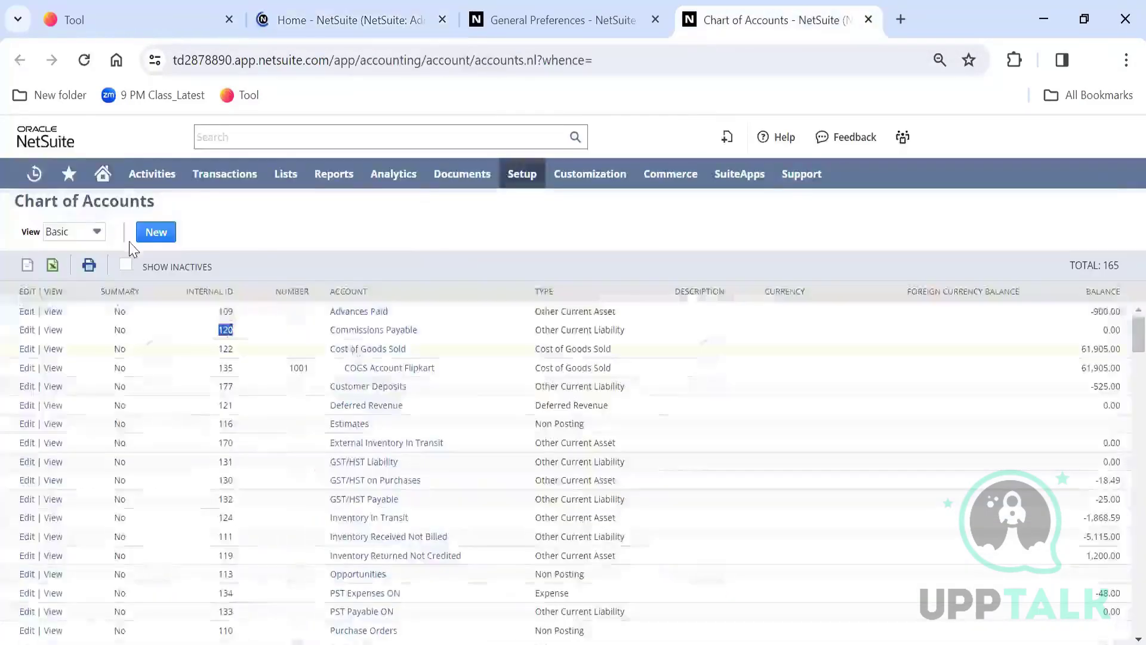
click(84, 61)
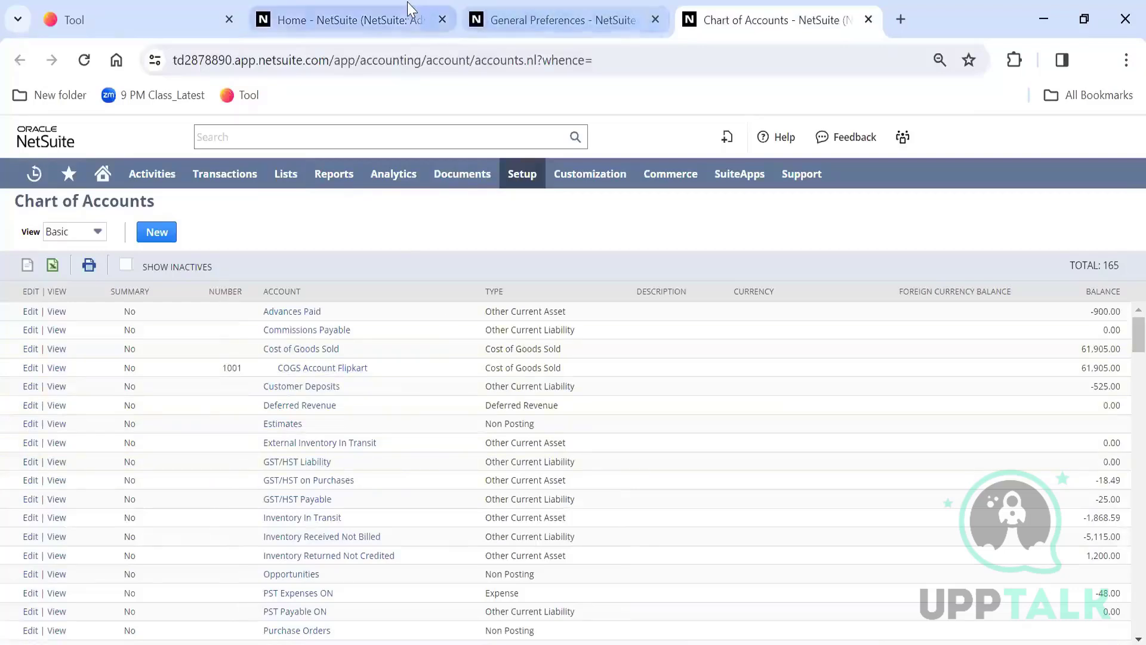
Look over the Home dashboard, reopen Set Preferences, and enable Show Internal IDs under Defaults
click(391, 13)
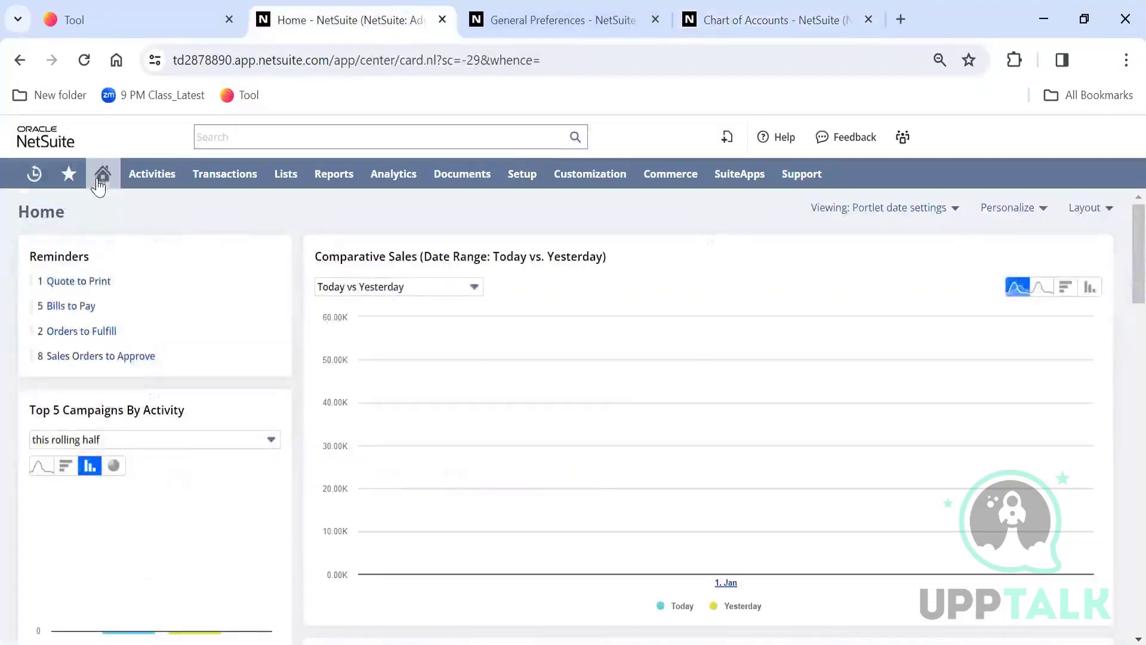
mouse_move(103, 174)
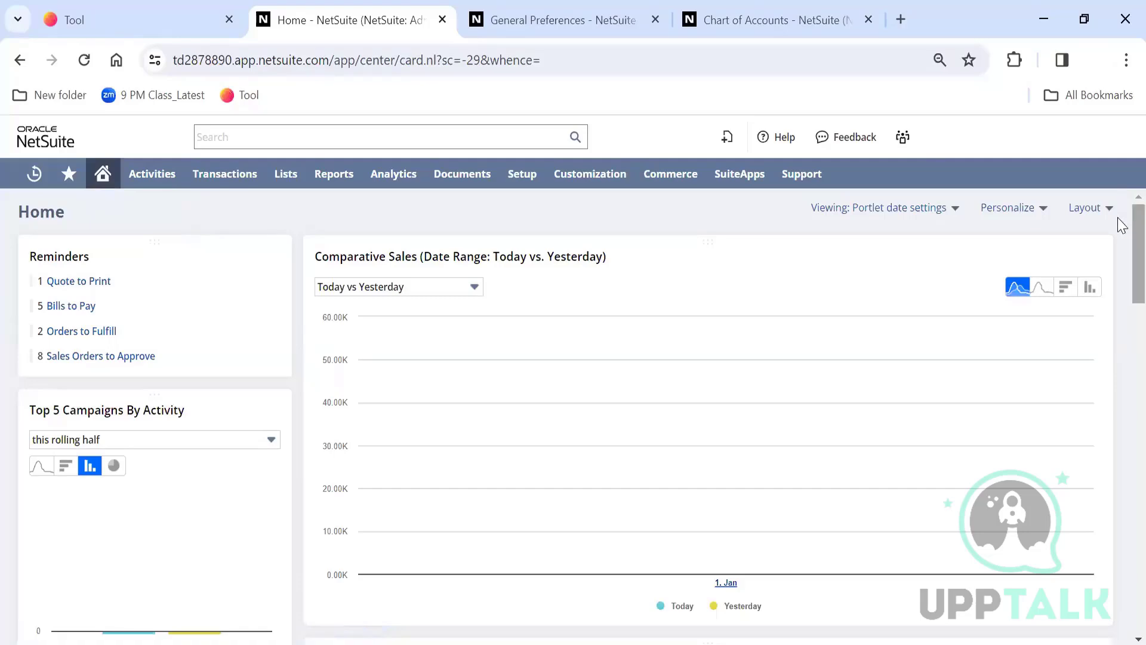
scroll(1120, 359, down, 15)
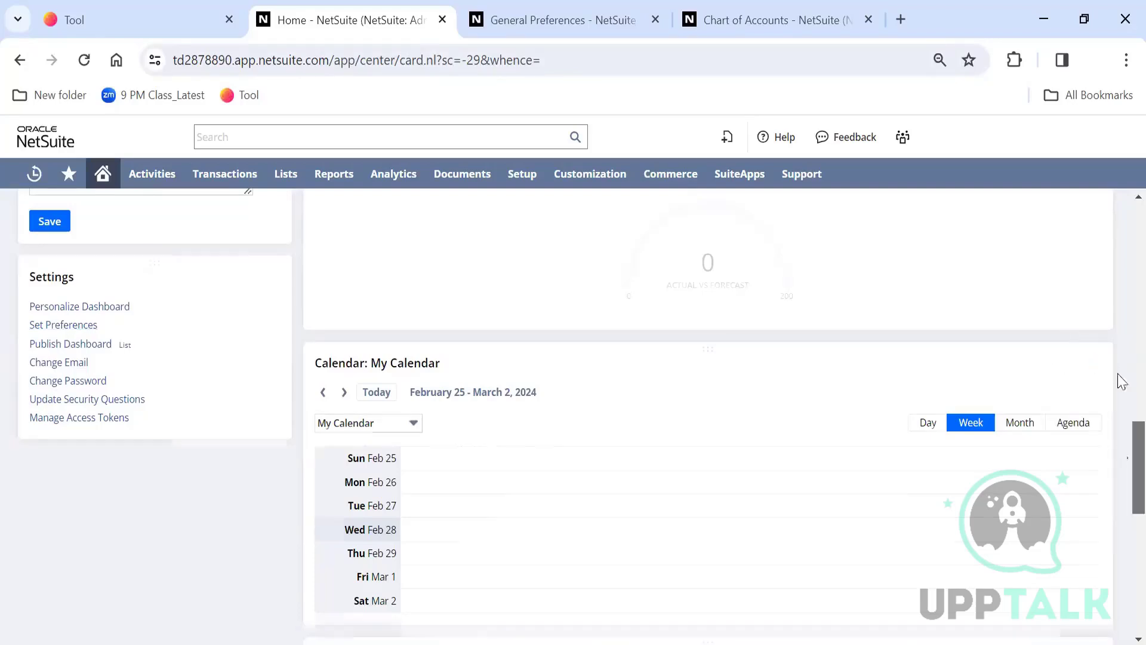
scroll(1122, 381, up, 15)
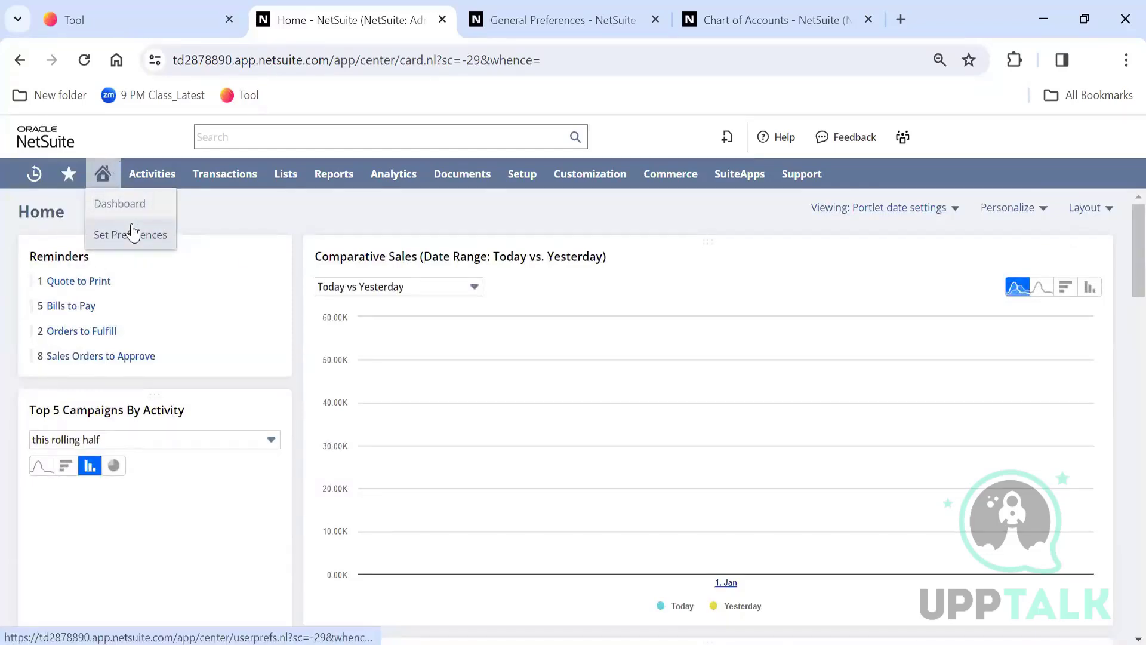
click(133, 233)
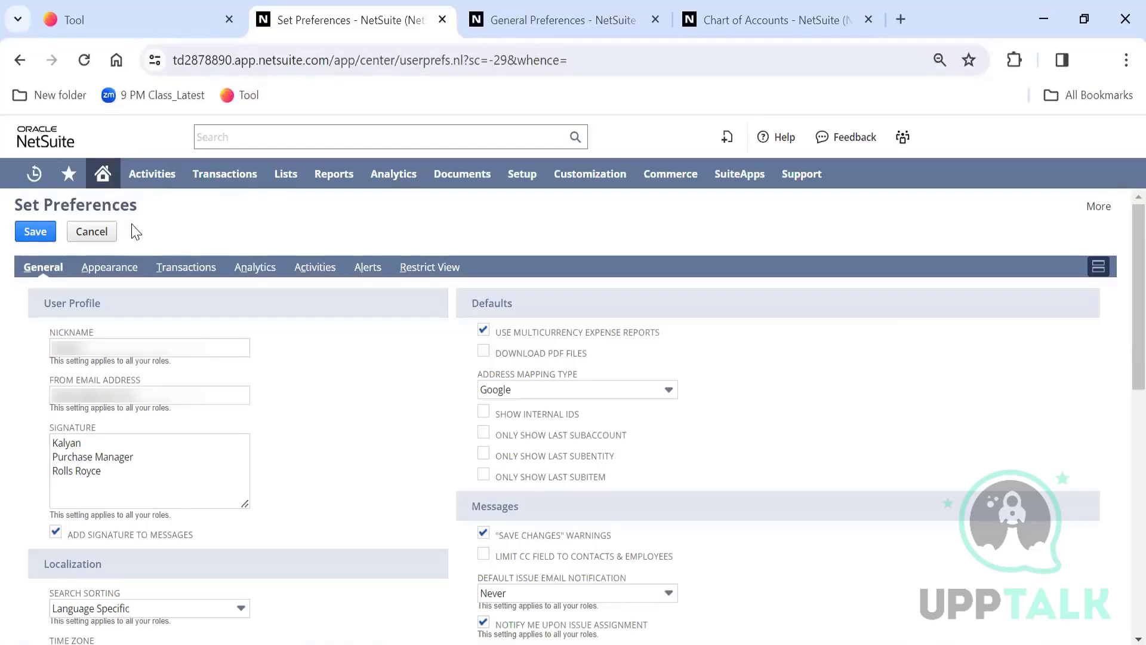
click(482, 421)
click(484, 434)
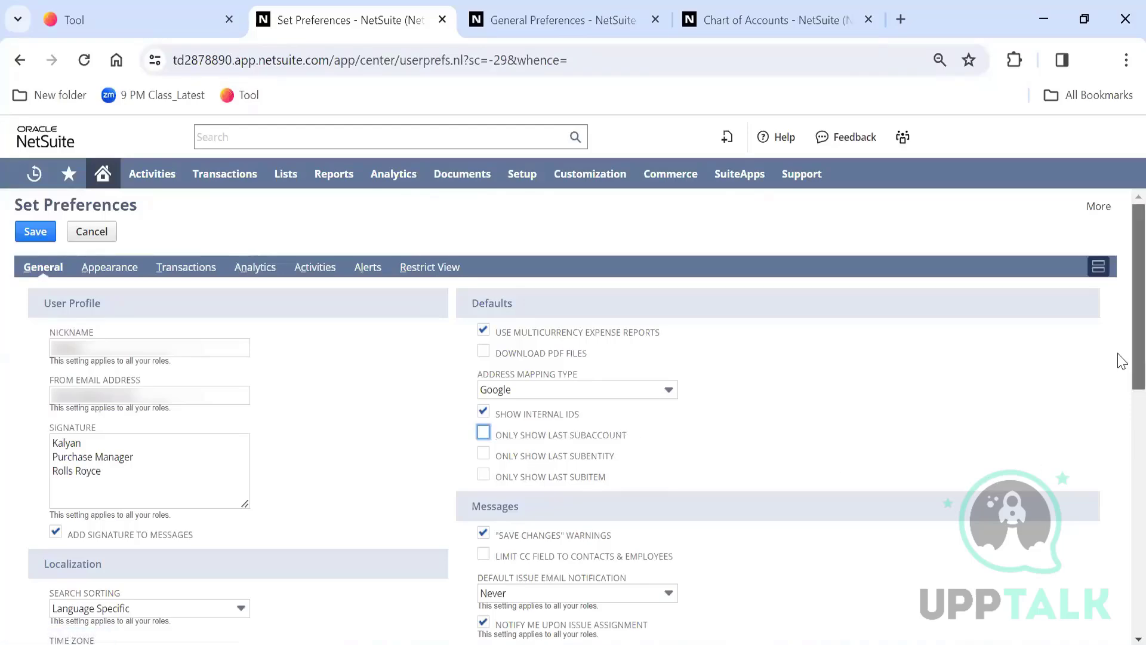
Read the field help for Type-Ahead on List Fields under Optimizing NetSuite, enlarging its window, and close it
scroll(1118, 370, down, 3)
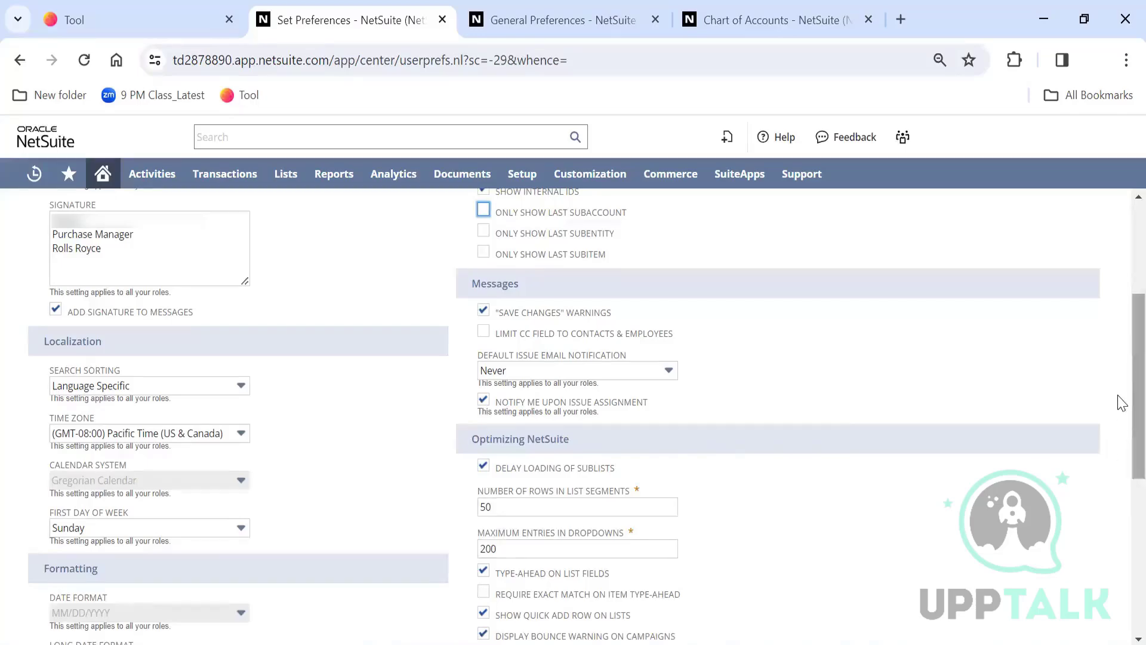
drag(1120, 402, 1119, 471)
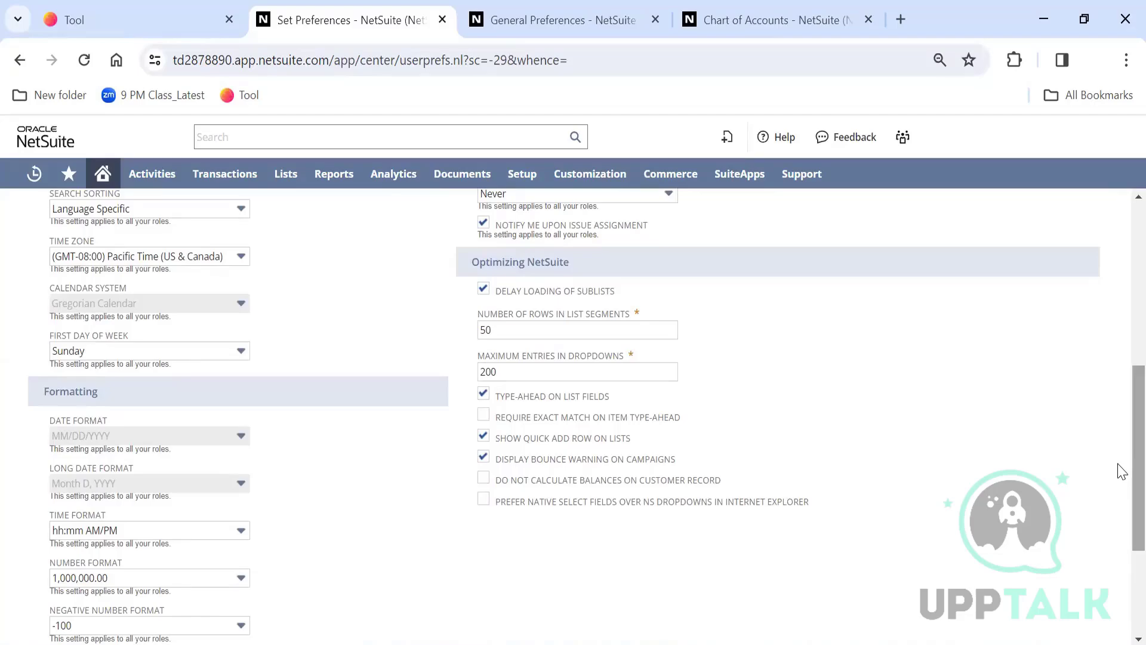
mouse_move(1119, 466)
mouse_down()
mouse_move(1120, 301)
mouse_move(1121, 516)
mouse_up()
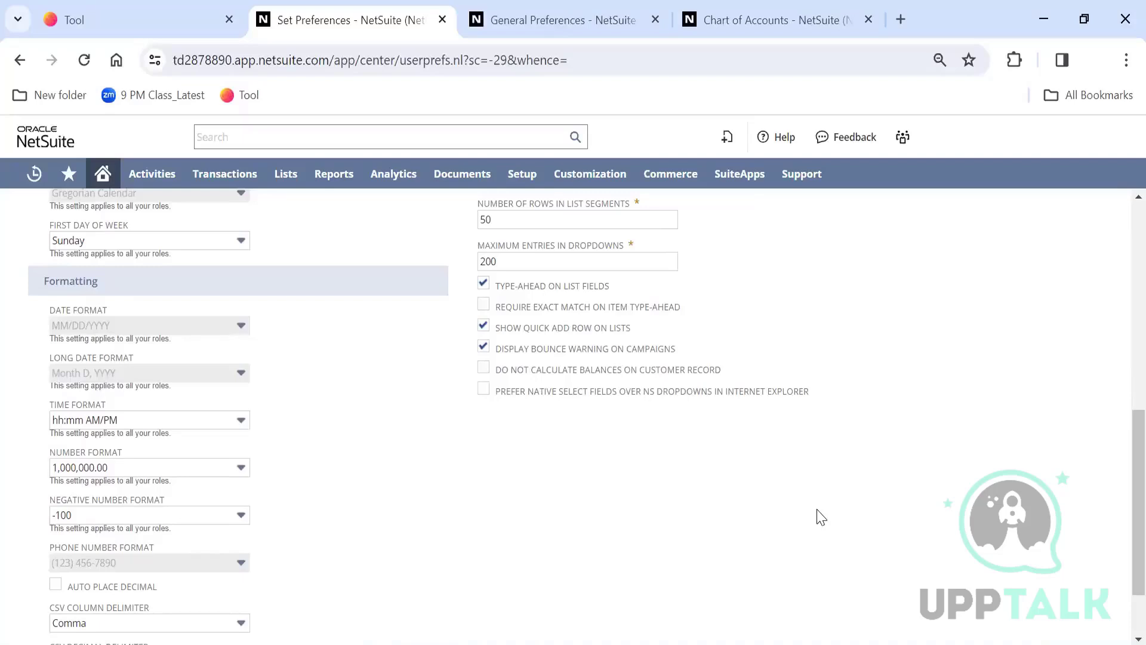
click(554, 289)
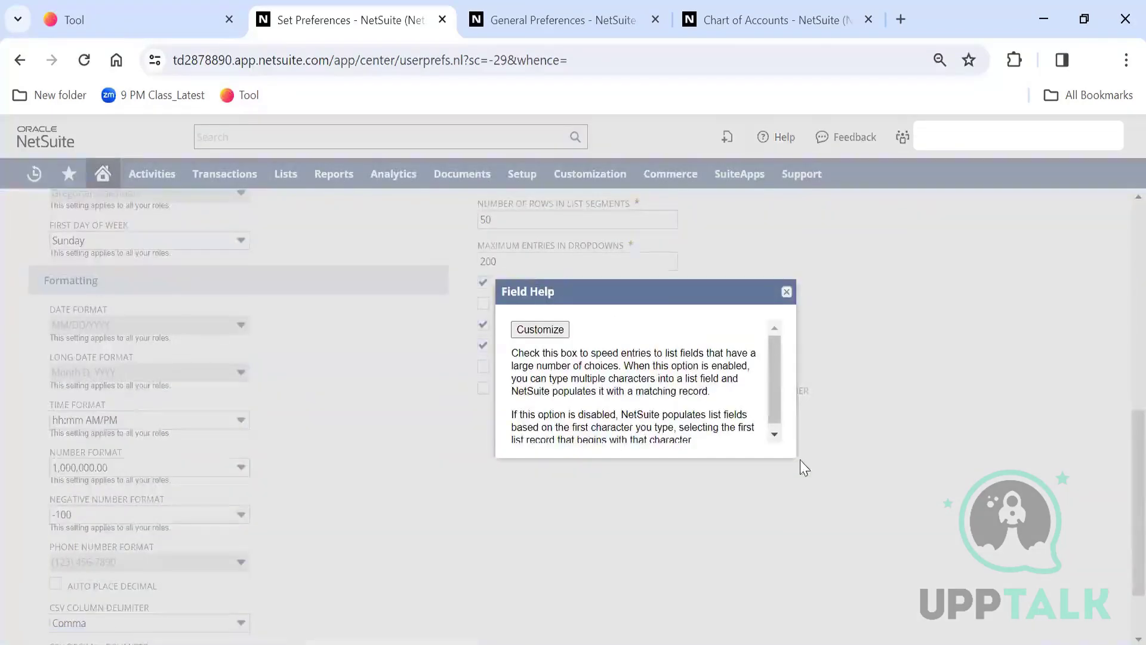
drag(795, 459, 876, 526)
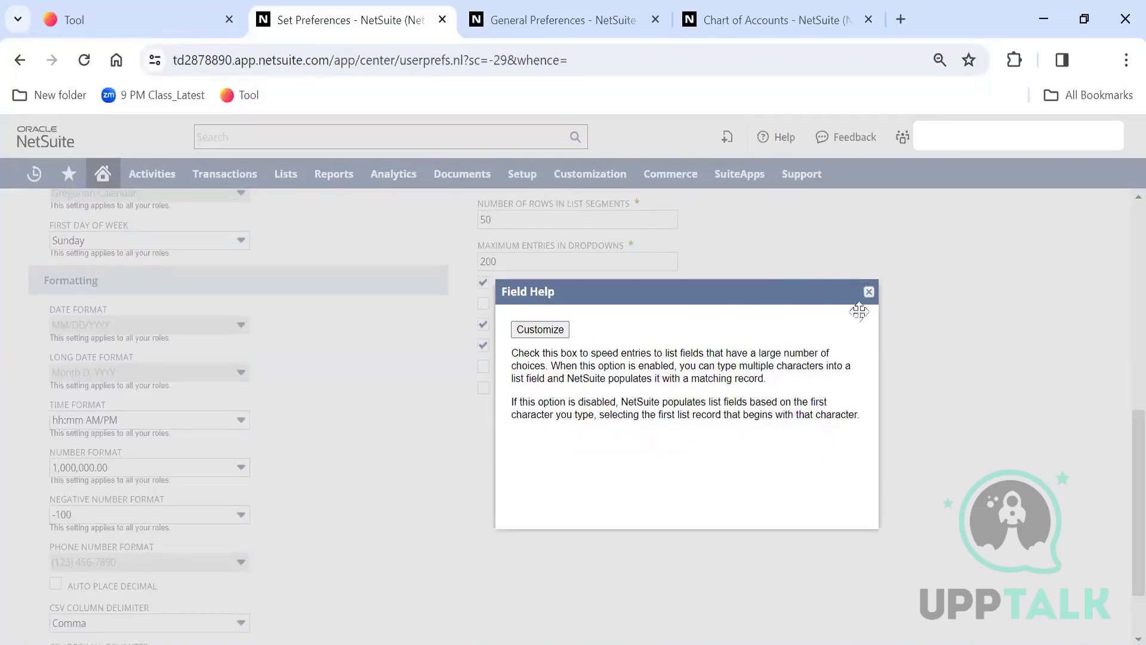
click(868, 291)
Read the field help for Show Internal IDs under Defaults, enlarging its window, and close it
scroll(1122, 541, up, 6)
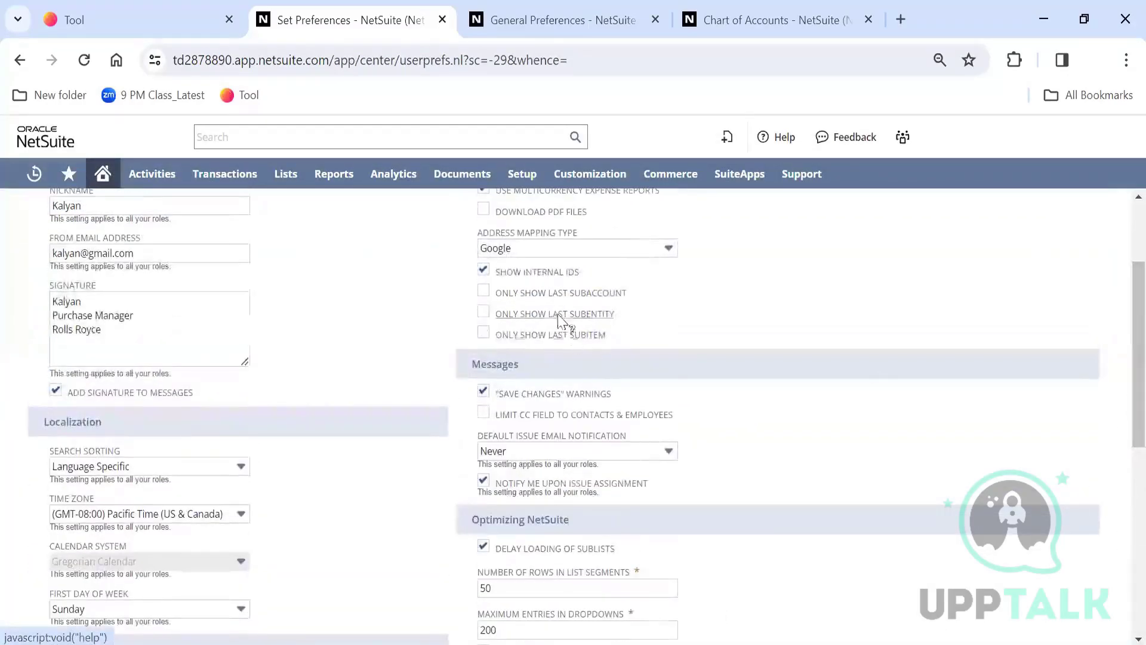
click(540, 272)
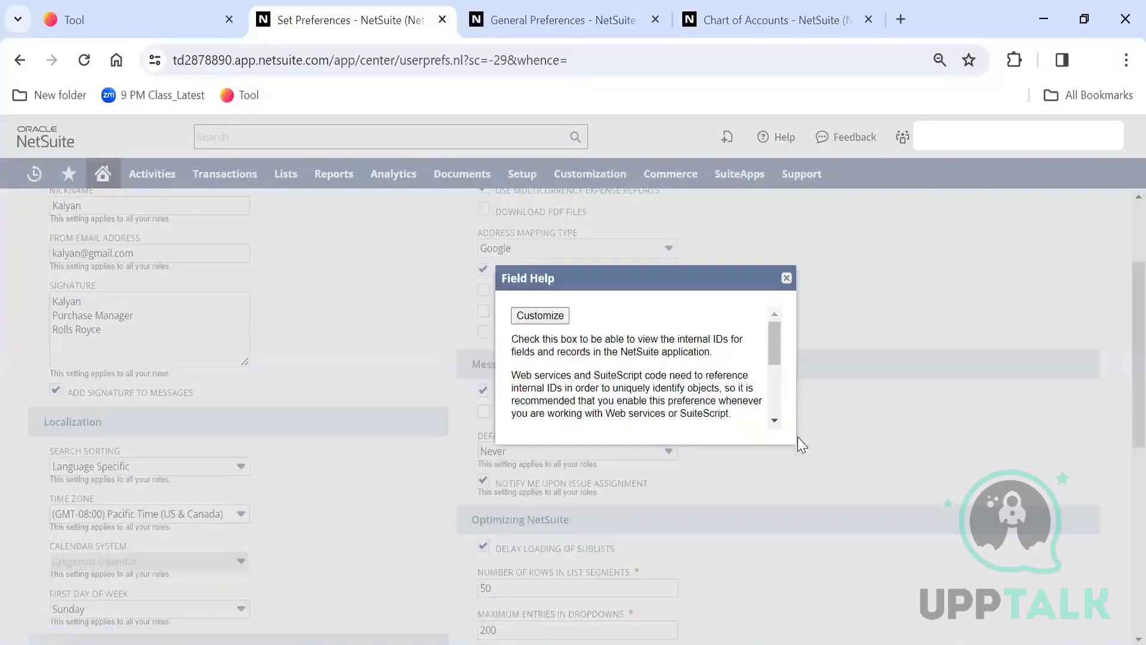
drag(798, 444, 982, 555)
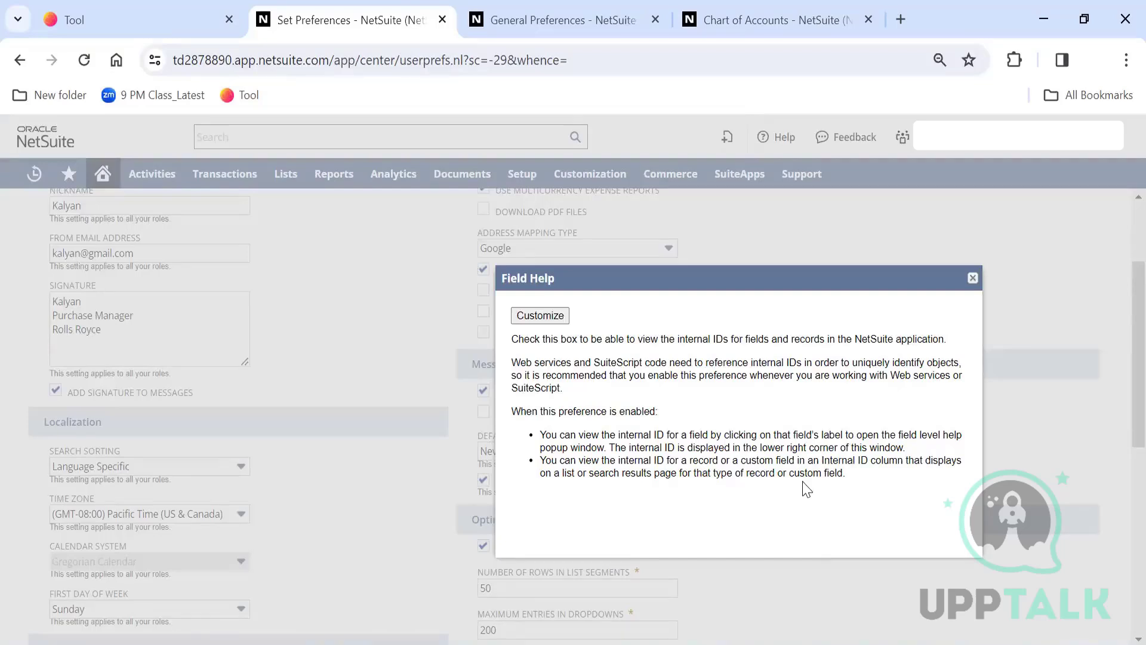
click(973, 278)
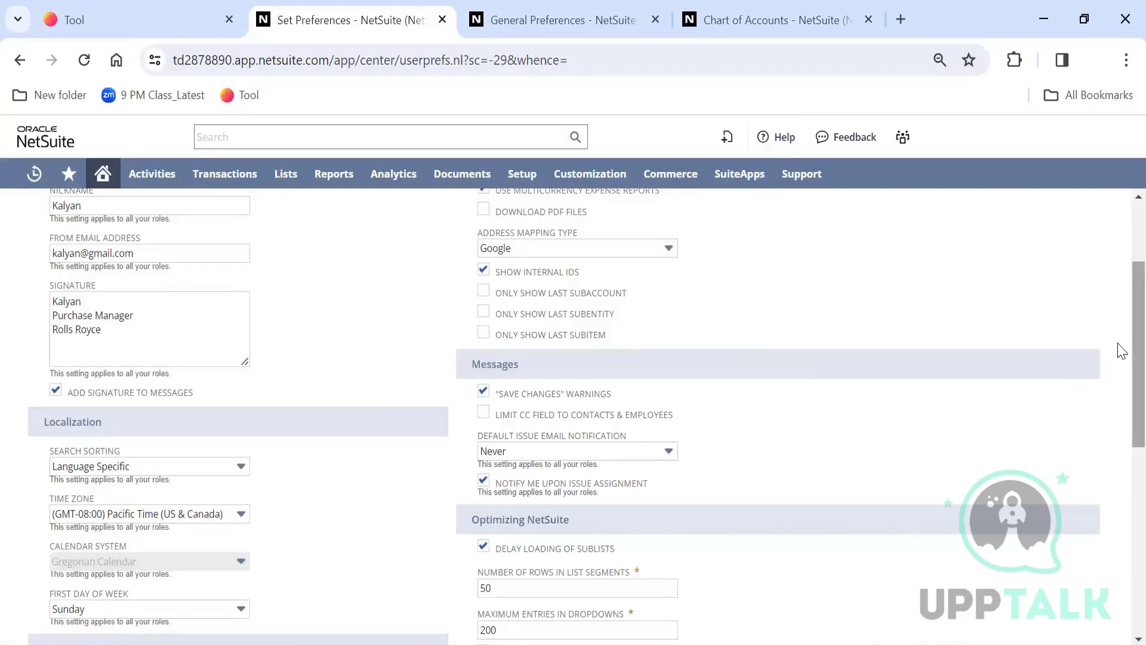
Look over the General preferences, then read and close the field help for Download PDF Files under Defaults
scroll(1122, 351, up, 2)
scroll(1122, 430, down, 9)
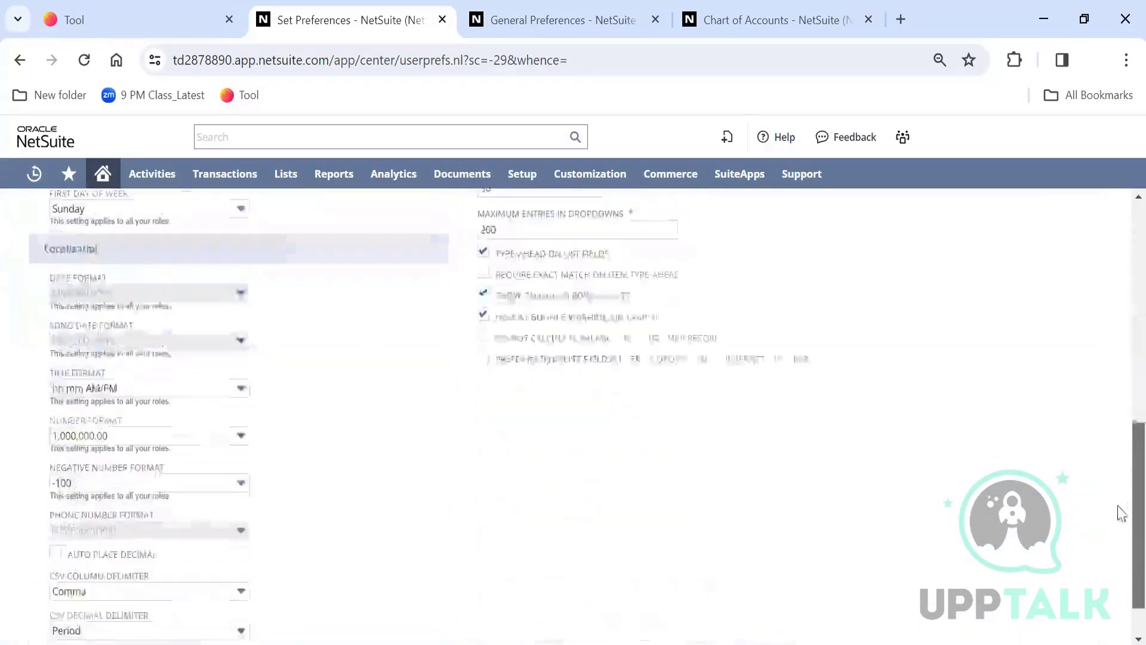
scroll(1118, 548, down, 2)
scroll(1119, 501, up, 5)
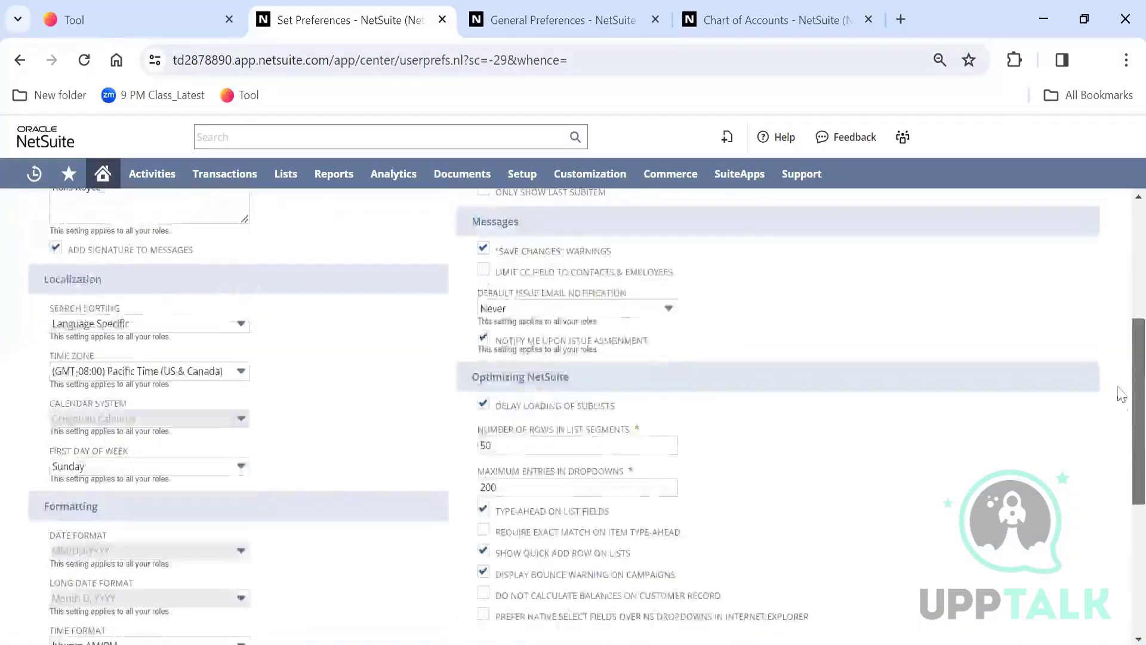
scroll(1122, 394, up, 5)
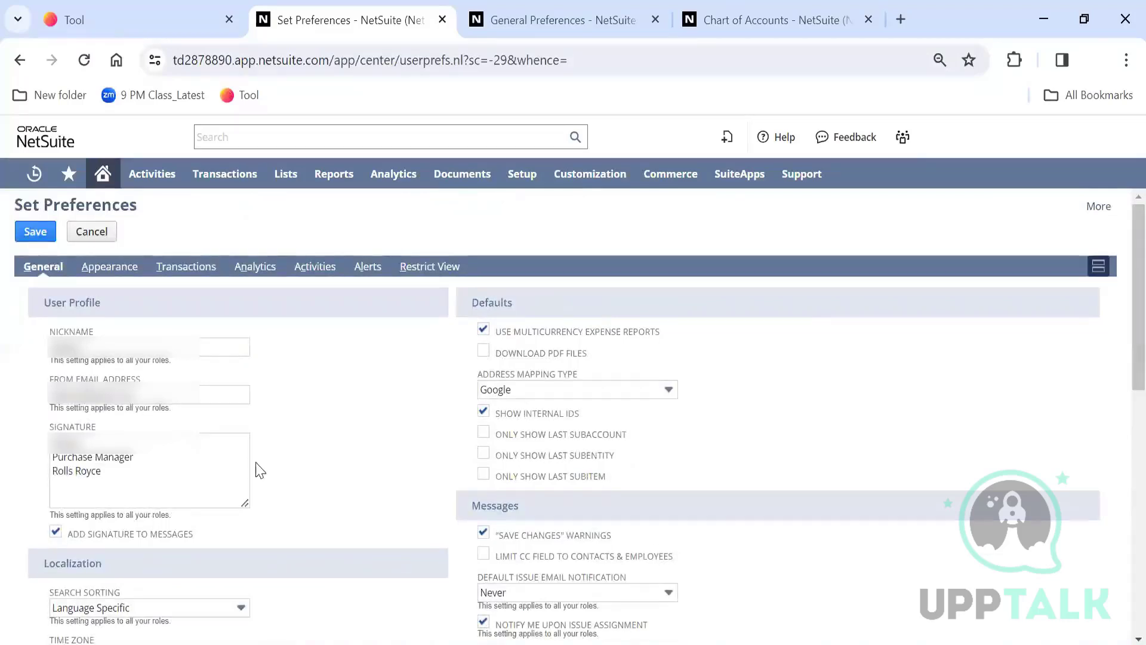
click(546, 354)
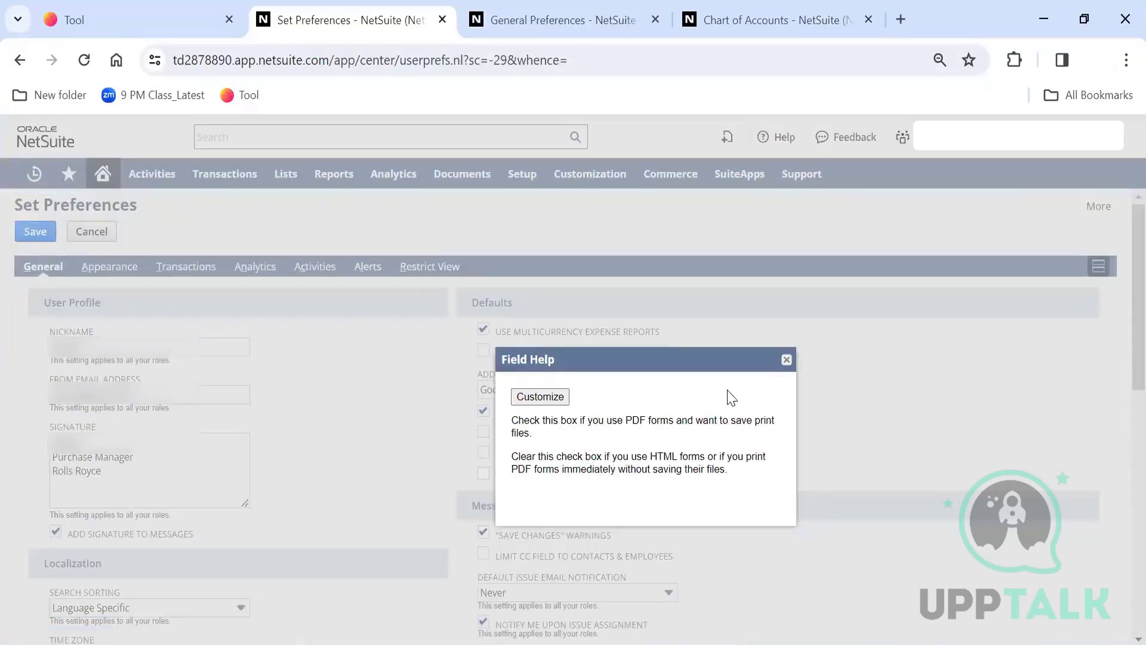
click(787, 360)
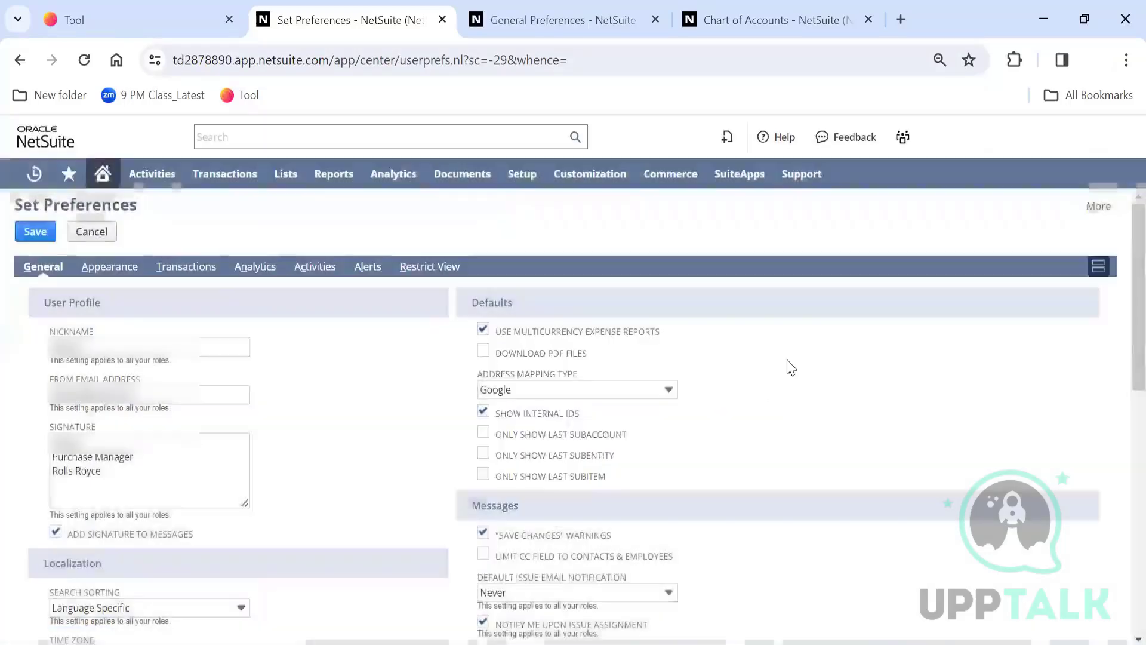
Set the color theme to Basic : Moss Green in the Appearance preferences and save
click(124, 271)
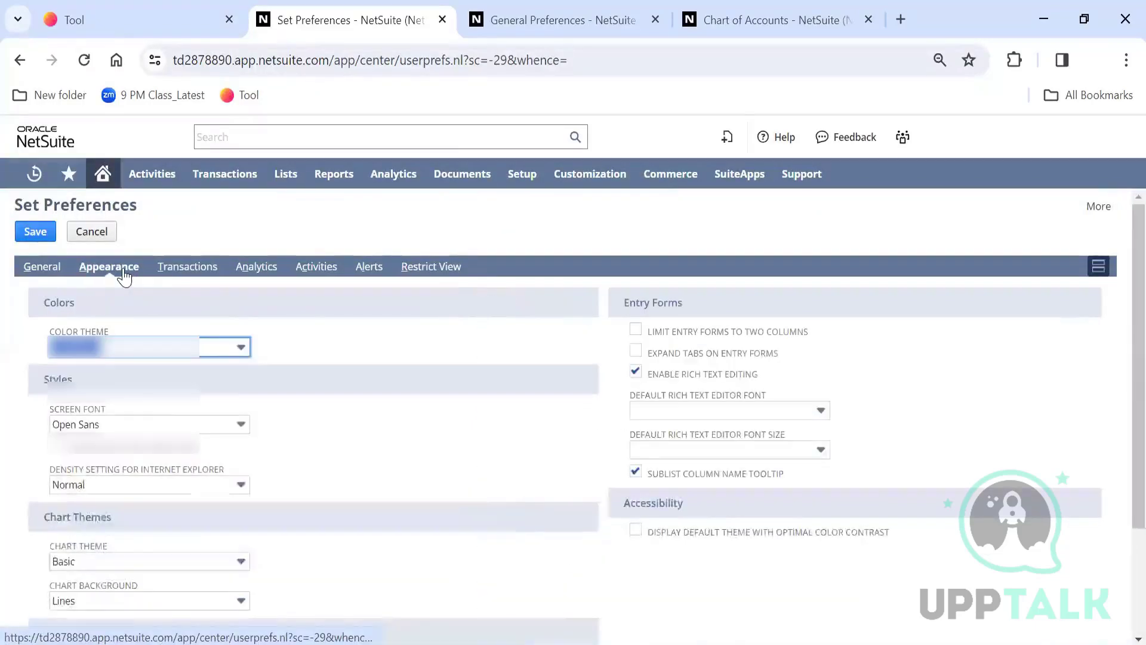
click(212, 350)
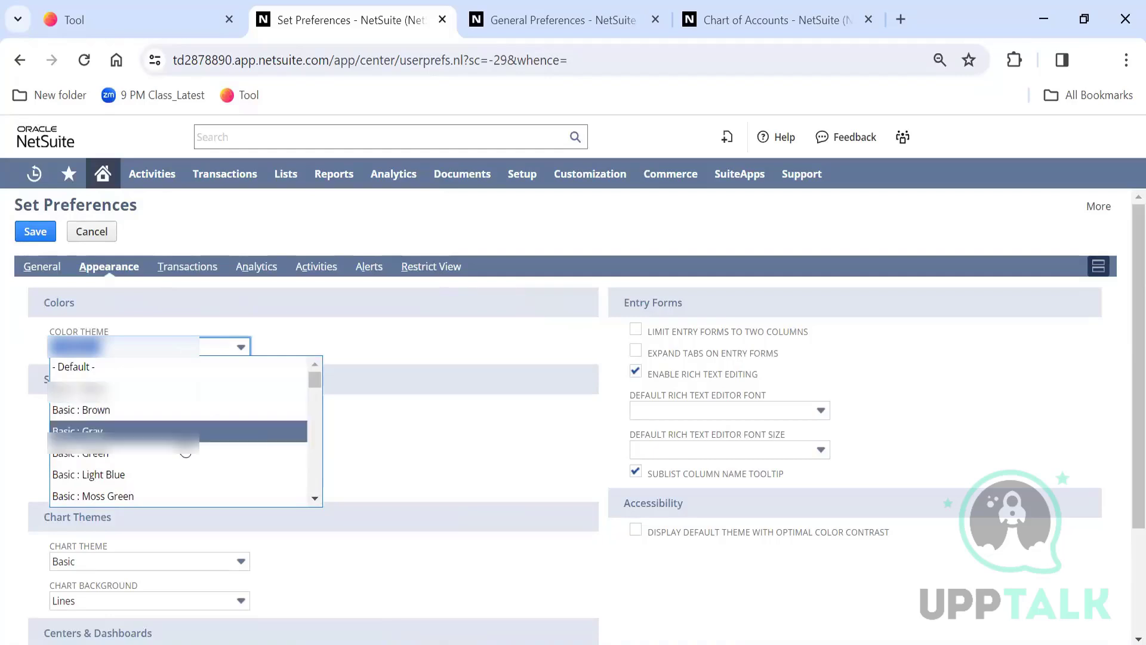
click(184, 495)
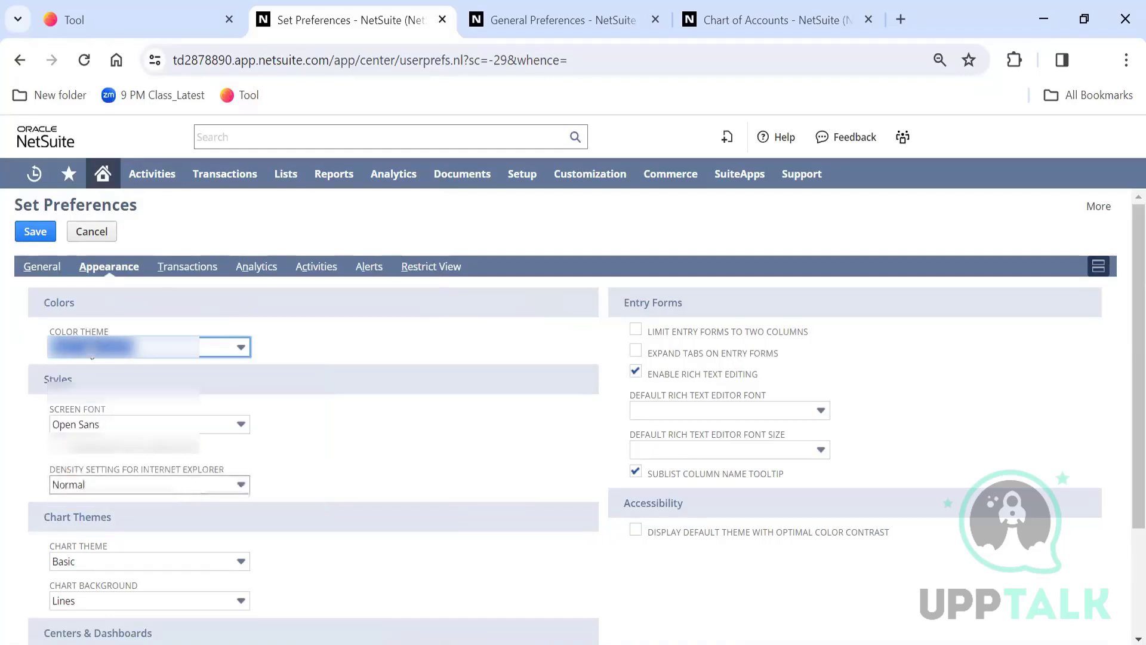
click(35, 231)
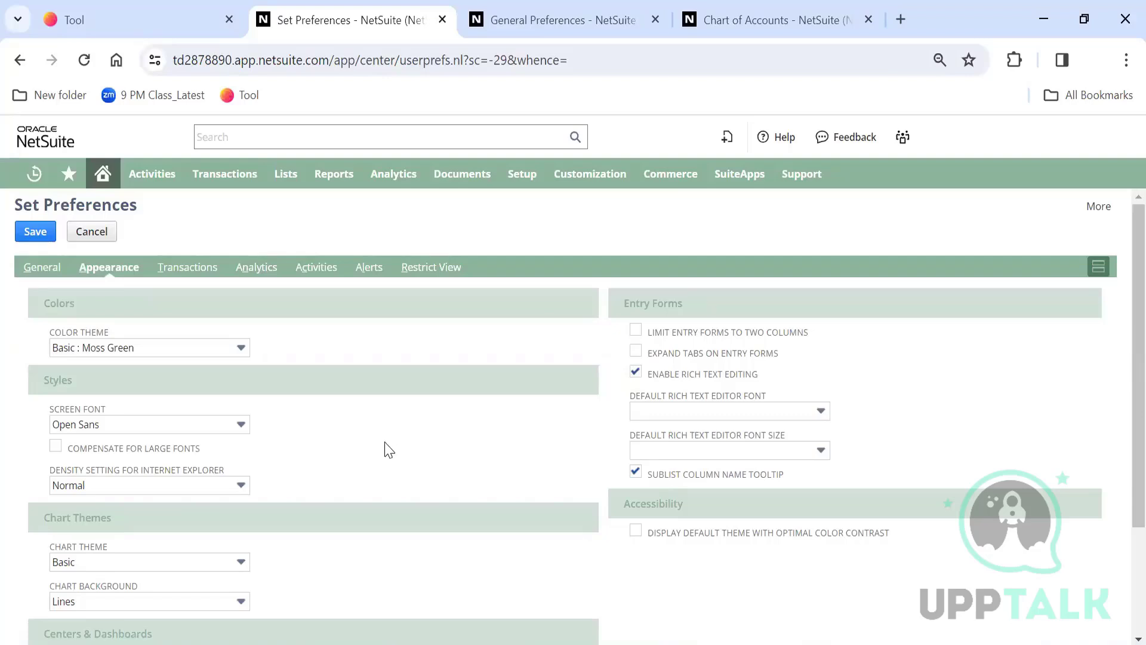
Set the chart theme to Match Color Theme - Bold and the chart background to Bands
click(203, 425)
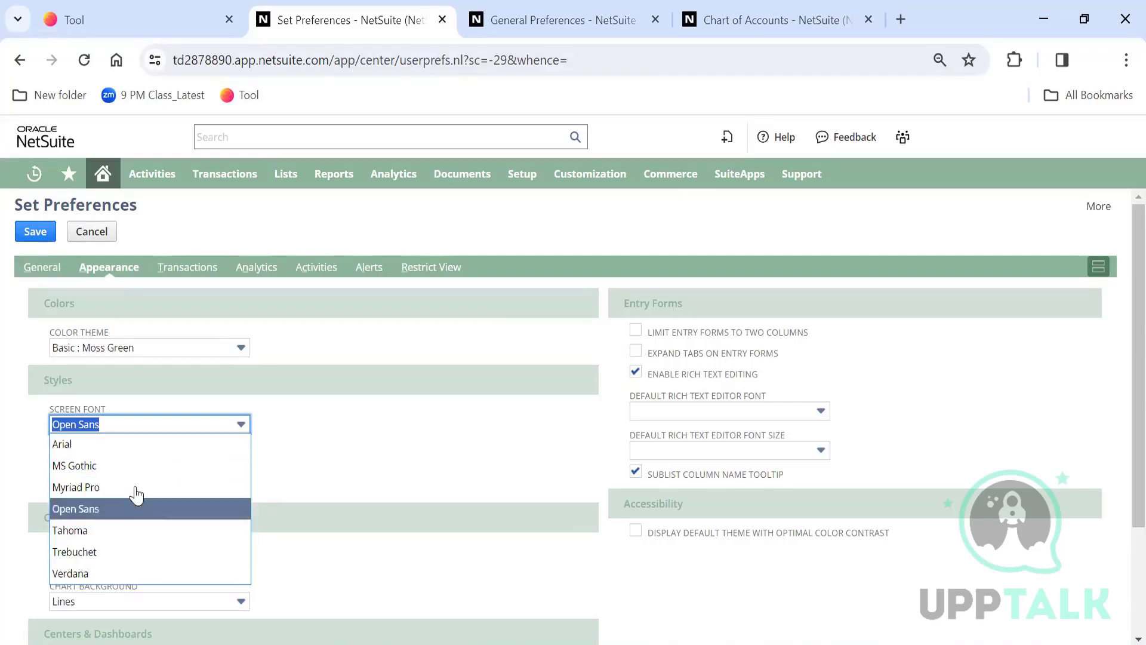
click(381, 455)
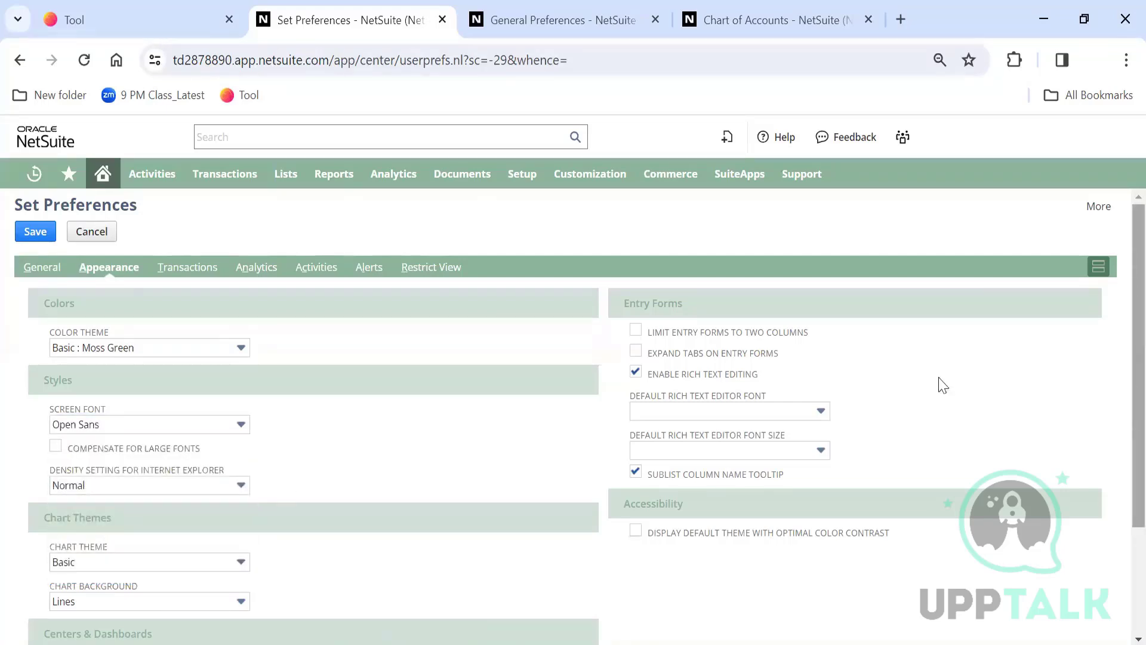
scroll(1118, 332, down, 1)
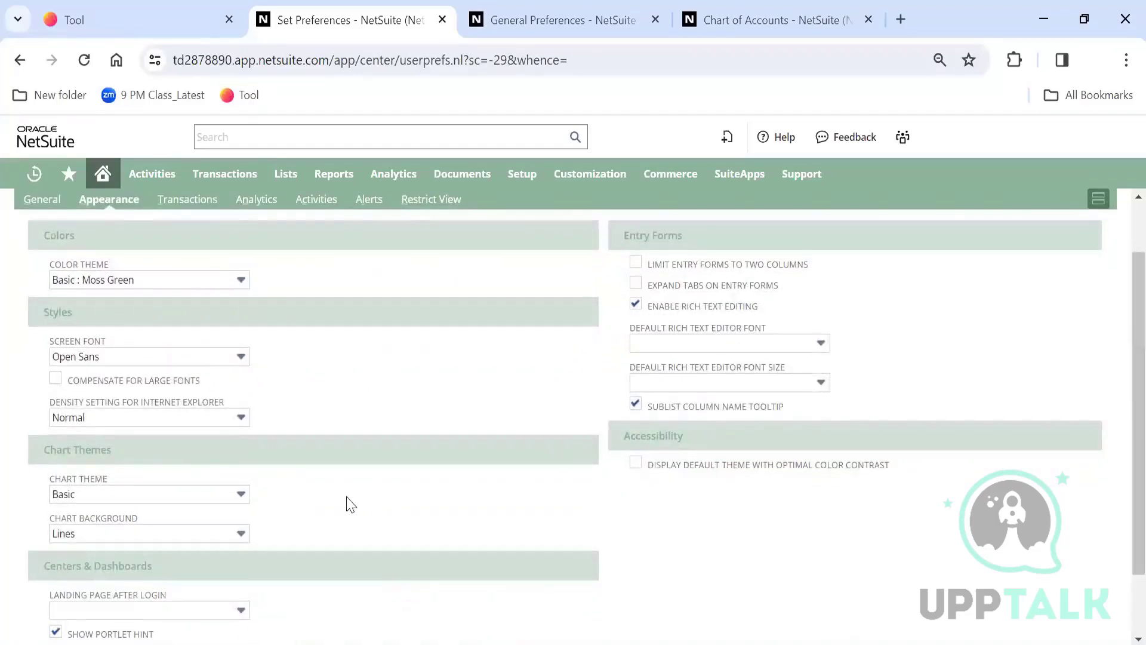
click(189, 501)
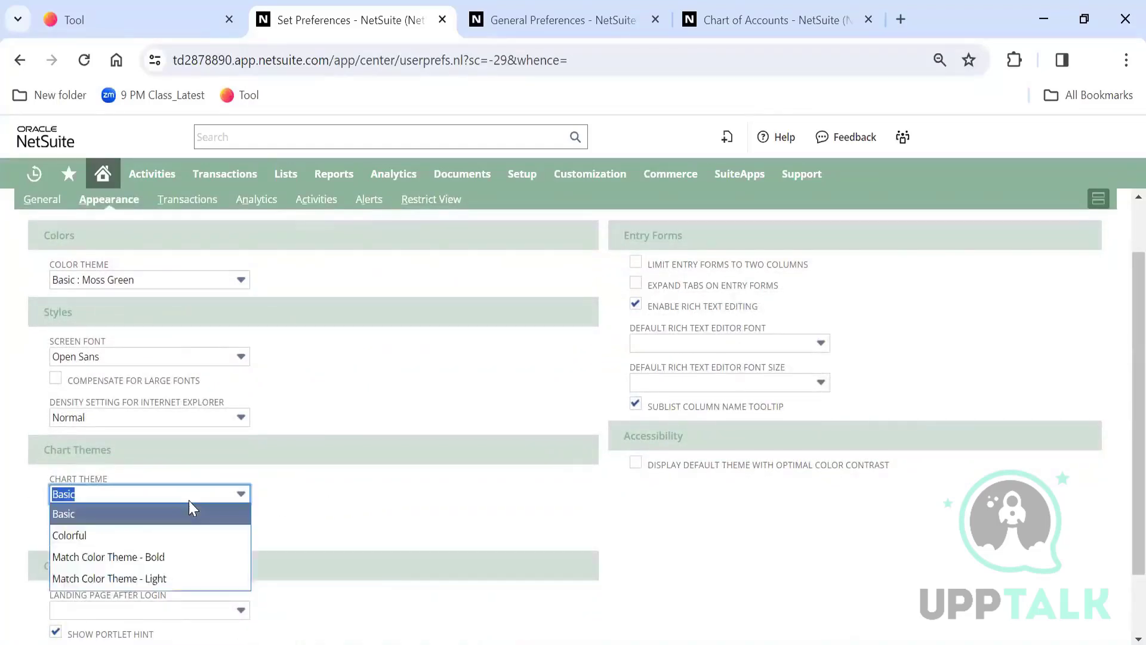
click(188, 550)
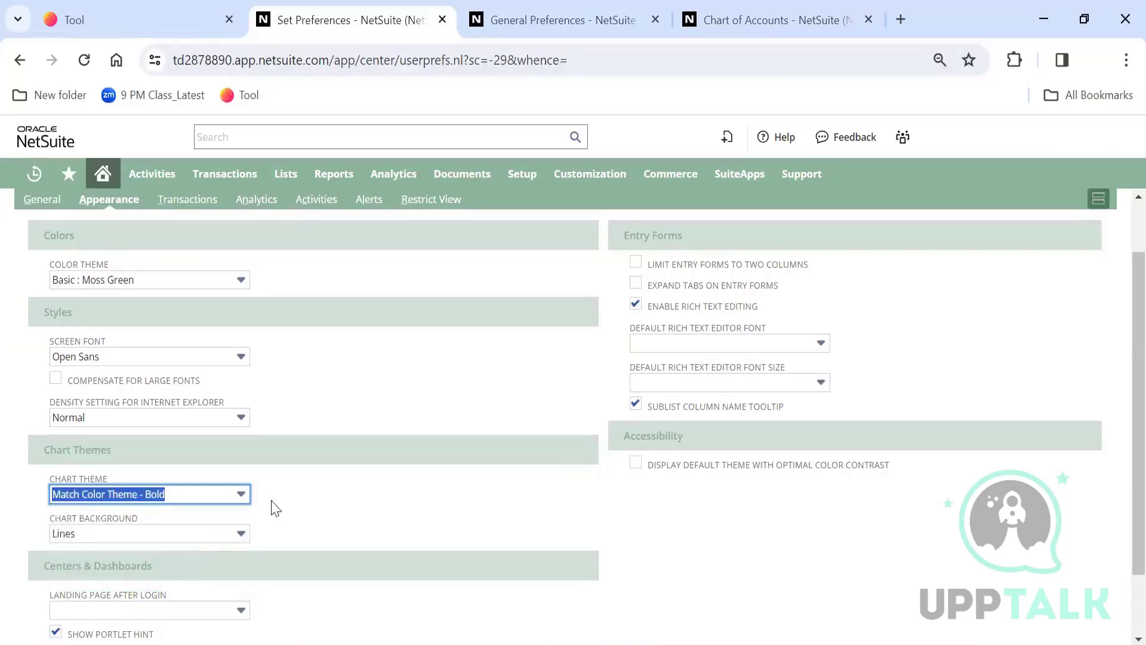
click(291, 511)
click(179, 532)
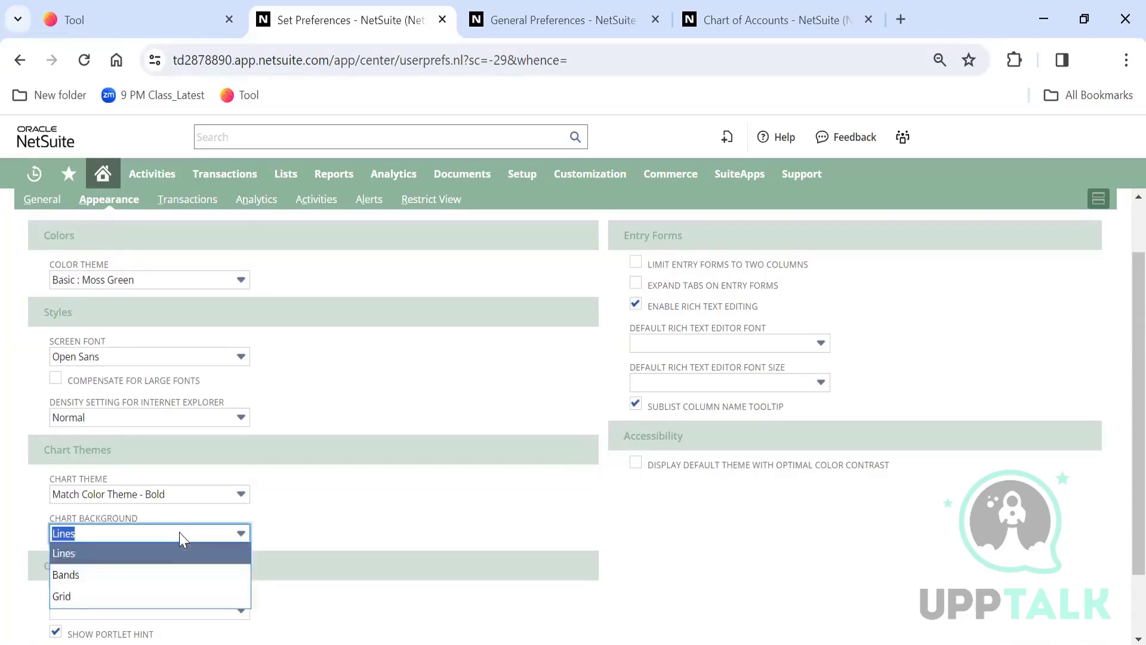
click(154, 573)
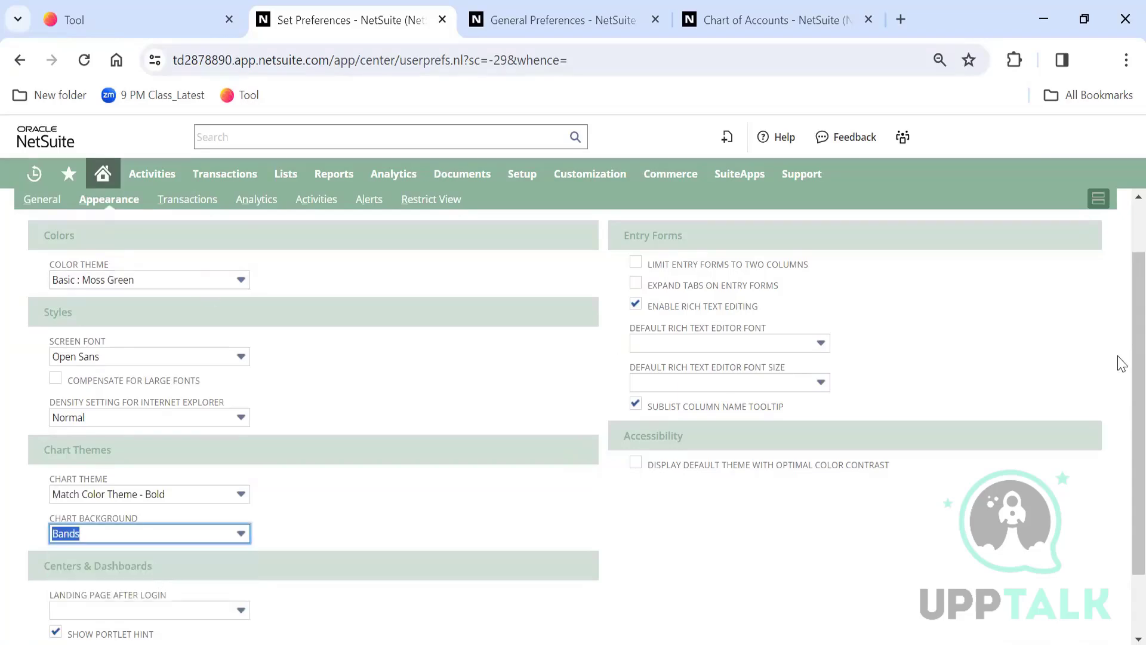
Set the landing page after login to Transactions under Centers & Dashboards
scroll(1121, 361, down, 1)
scroll(1121, 361, down, 1)
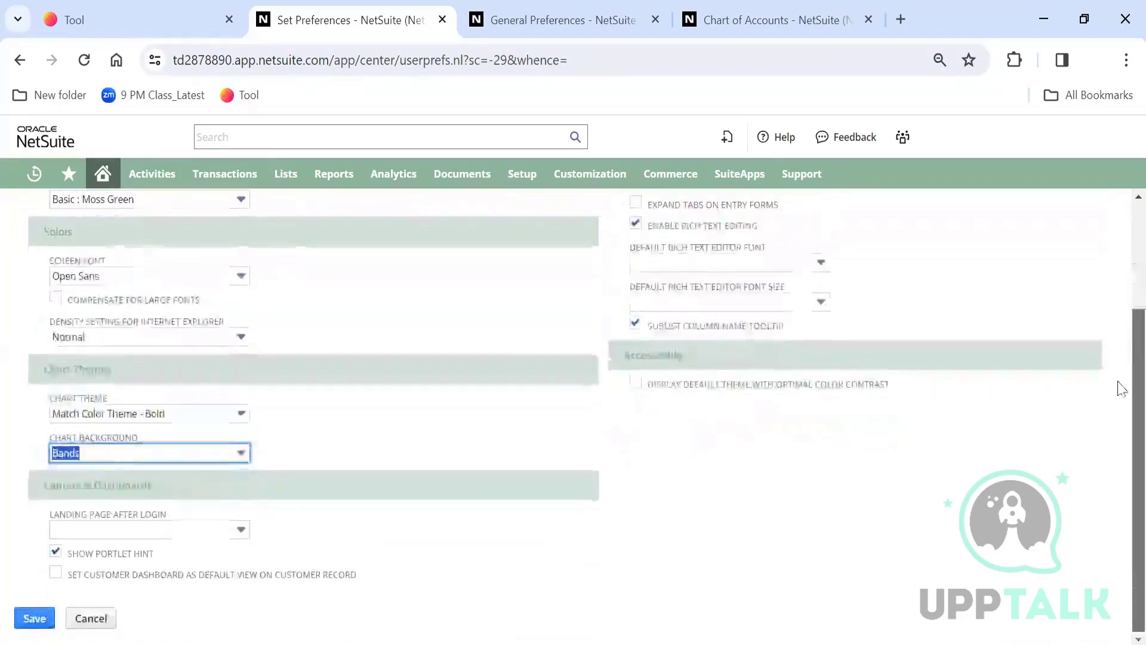
click(148, 530)
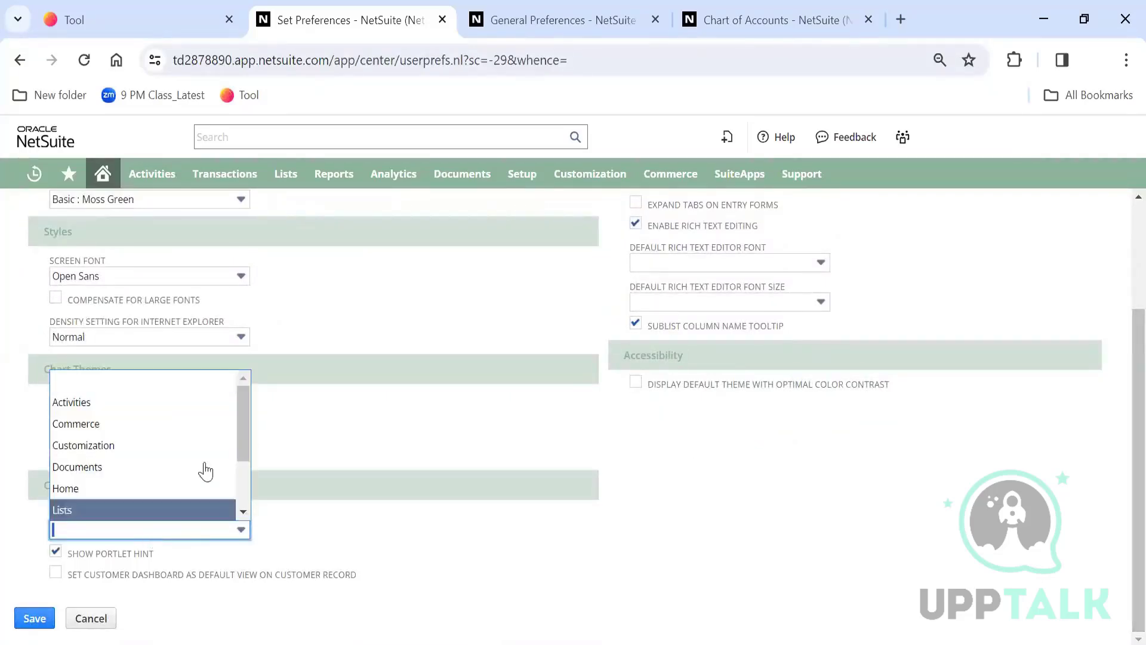
drag(238, 428, 244, 468)
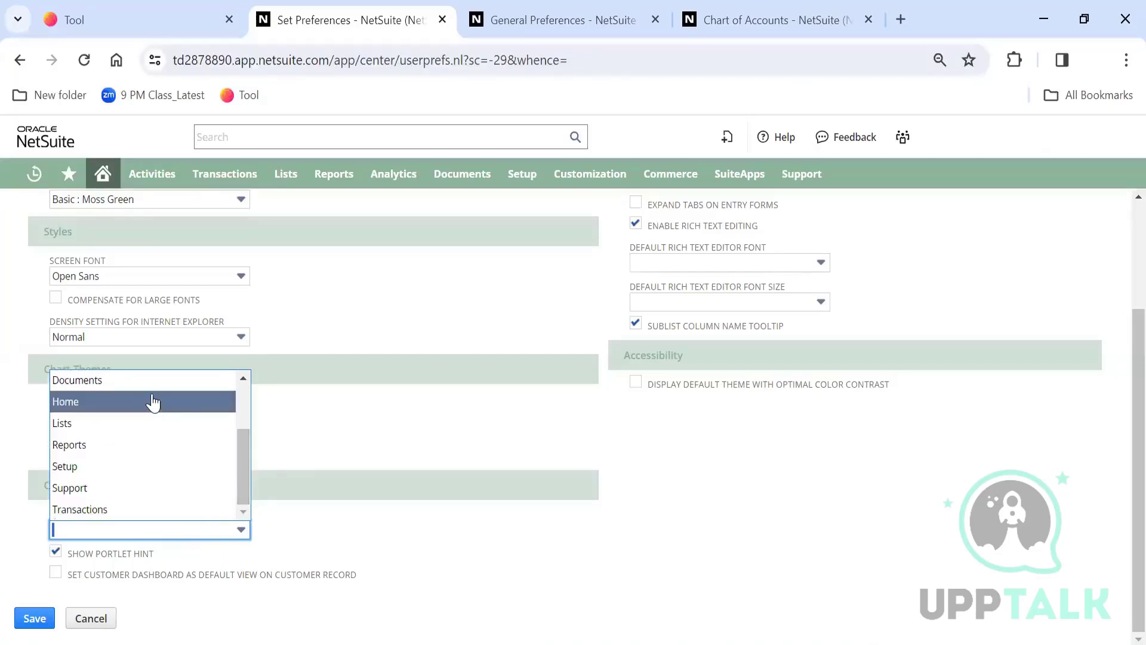
click(160, 509)
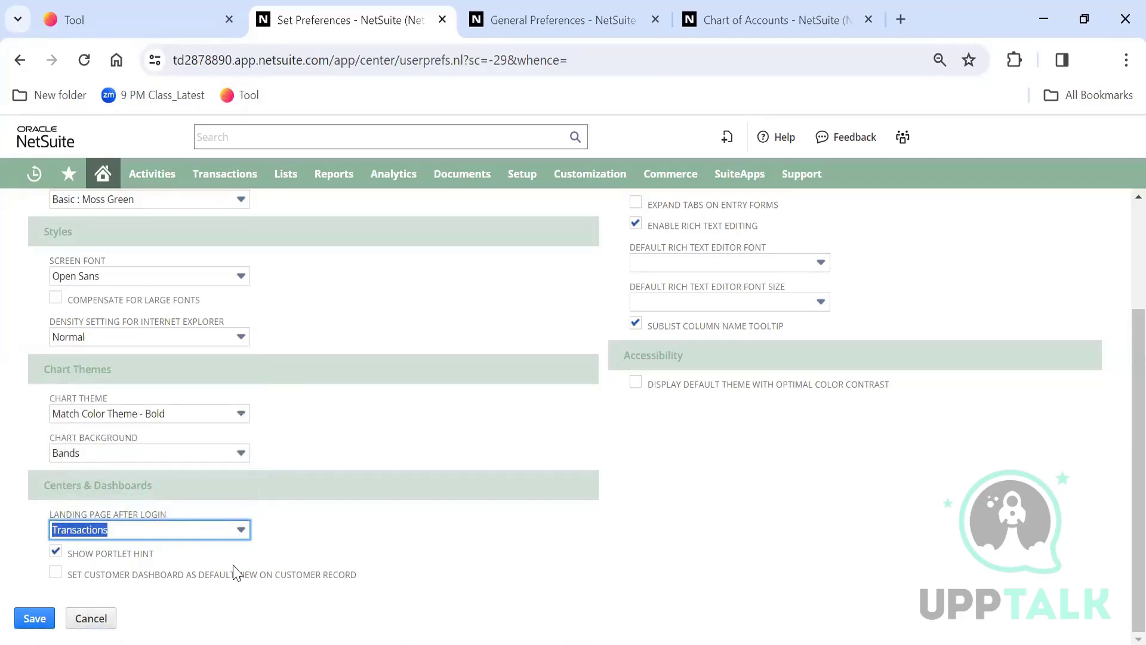
View the Transactions overview page, discarding the unsaved preference changes, and return to the Home dashboard
click(222, 174)
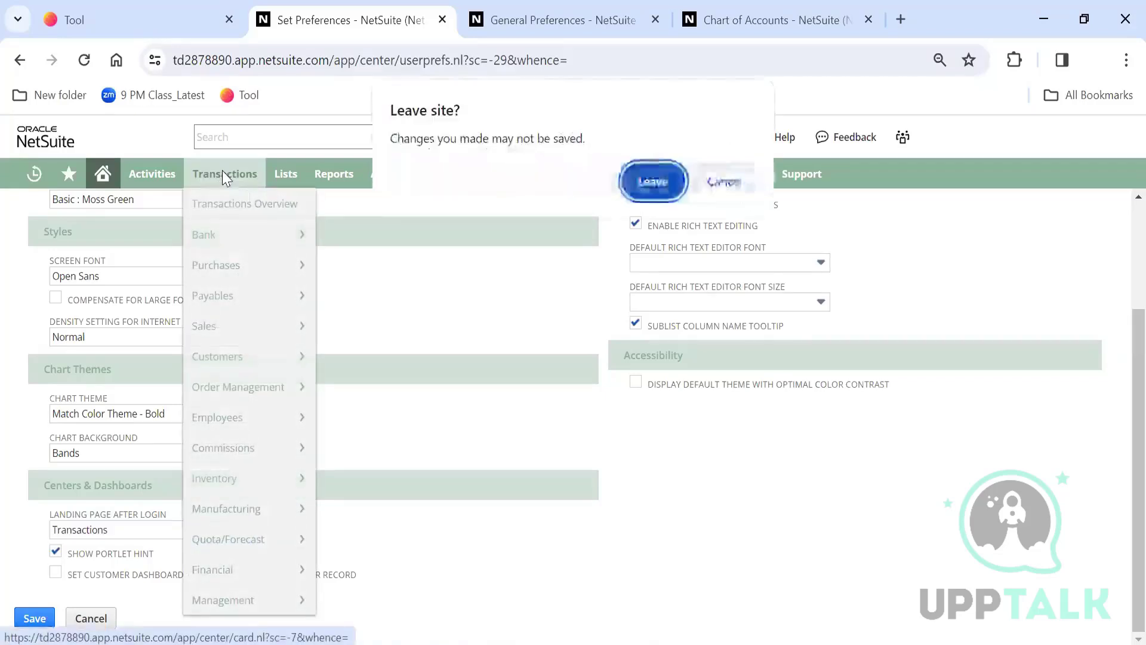
click(651, 181)
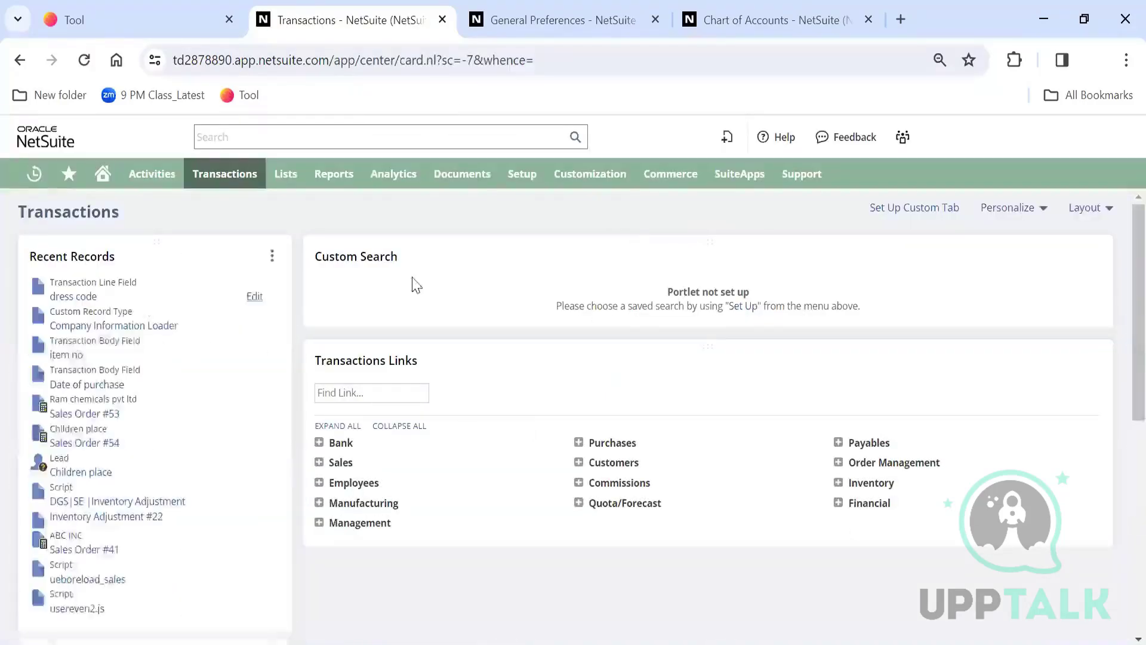
click(100, 175)
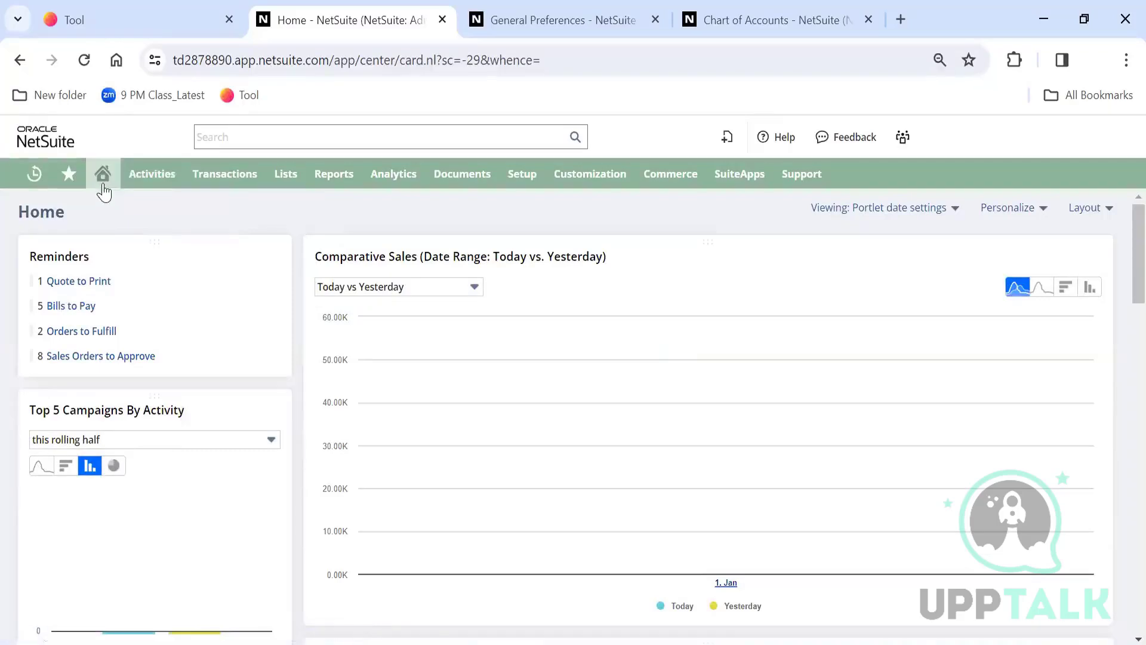
Reopen Set Preferences and review the Appearance settings for colors, styles, chart themes, dashboards, entry forms and accessibility
mouse_move(102, 180)
click(115, 234)
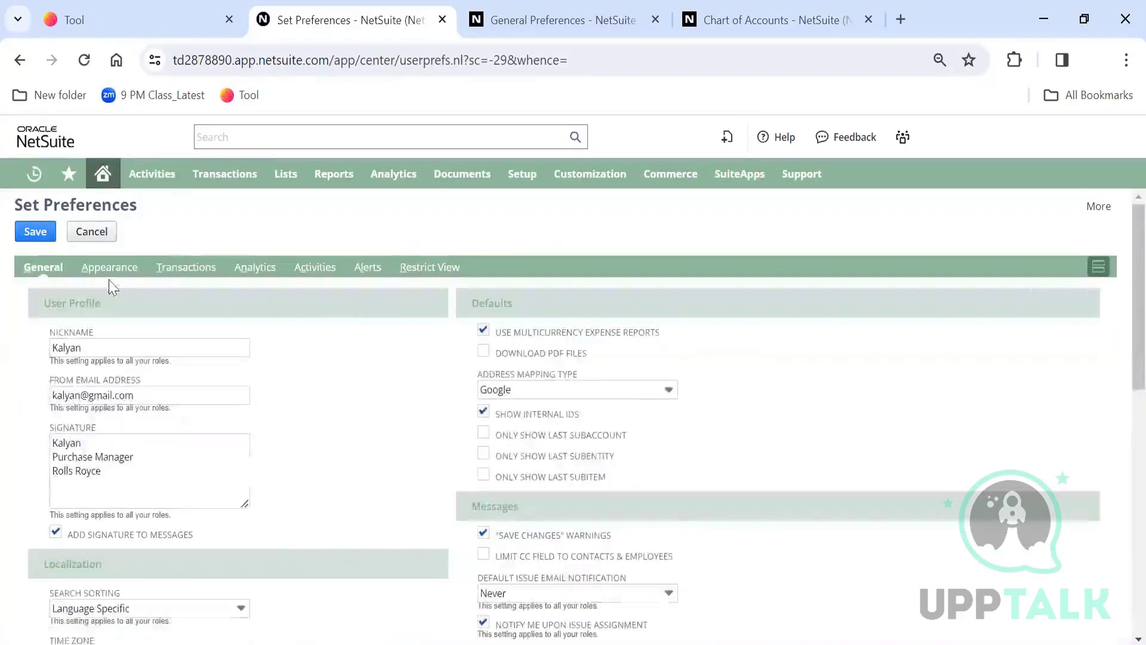
click(107, 268)
click(1101, 439)
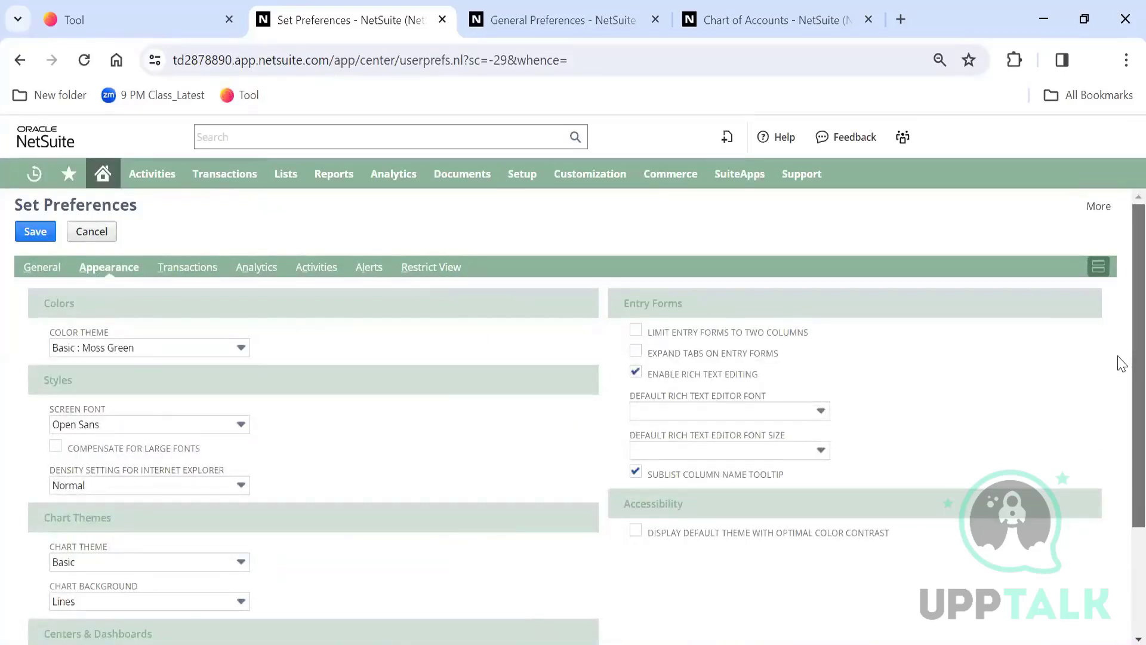
scroll(1122, 367, down, 2)
scroll(1121, 424, down, 2)
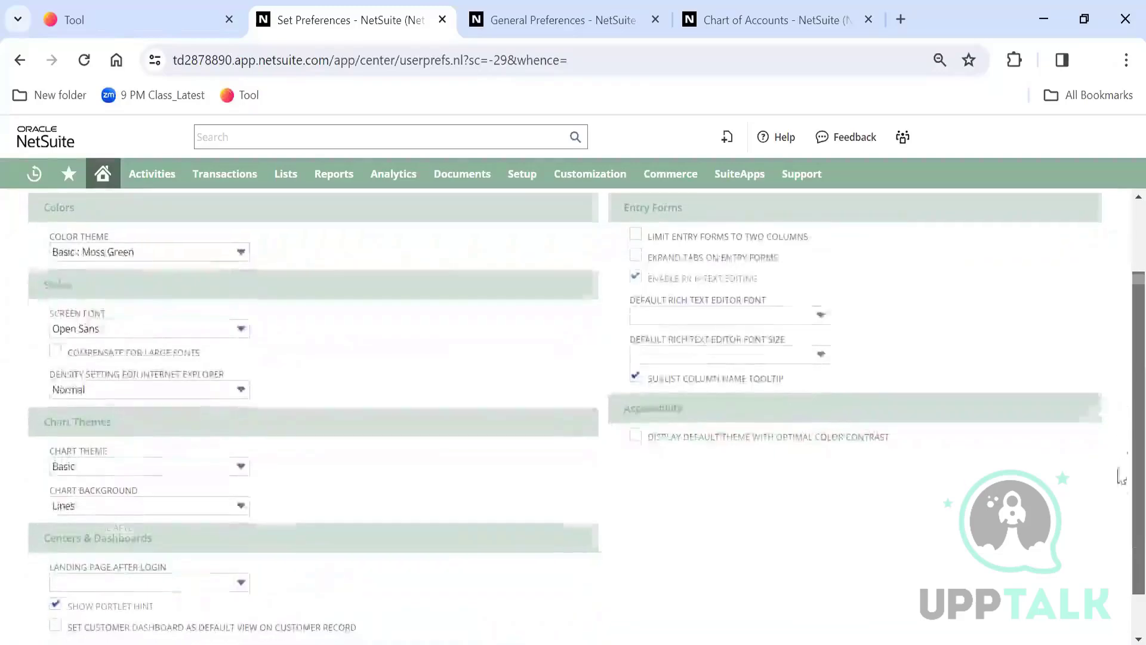
scroll(1118, 494, up, 2)
scroll(1121, 493, down, 2)
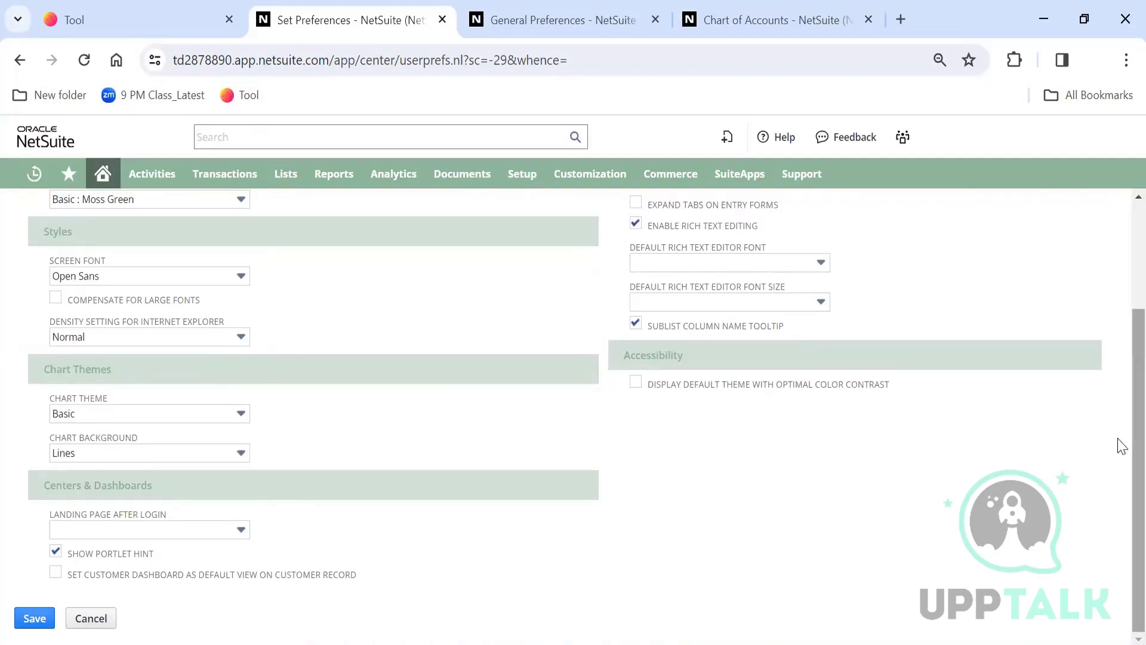
scroll(1120, 424, up, 2)
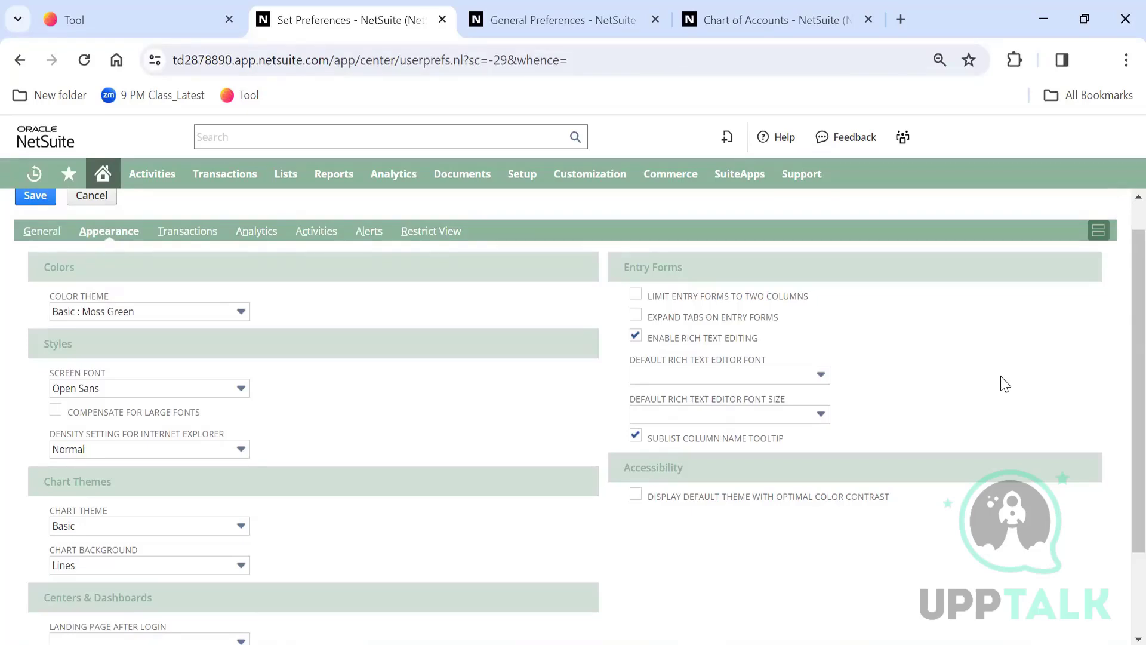
scroll(1118, 353, up, 1)
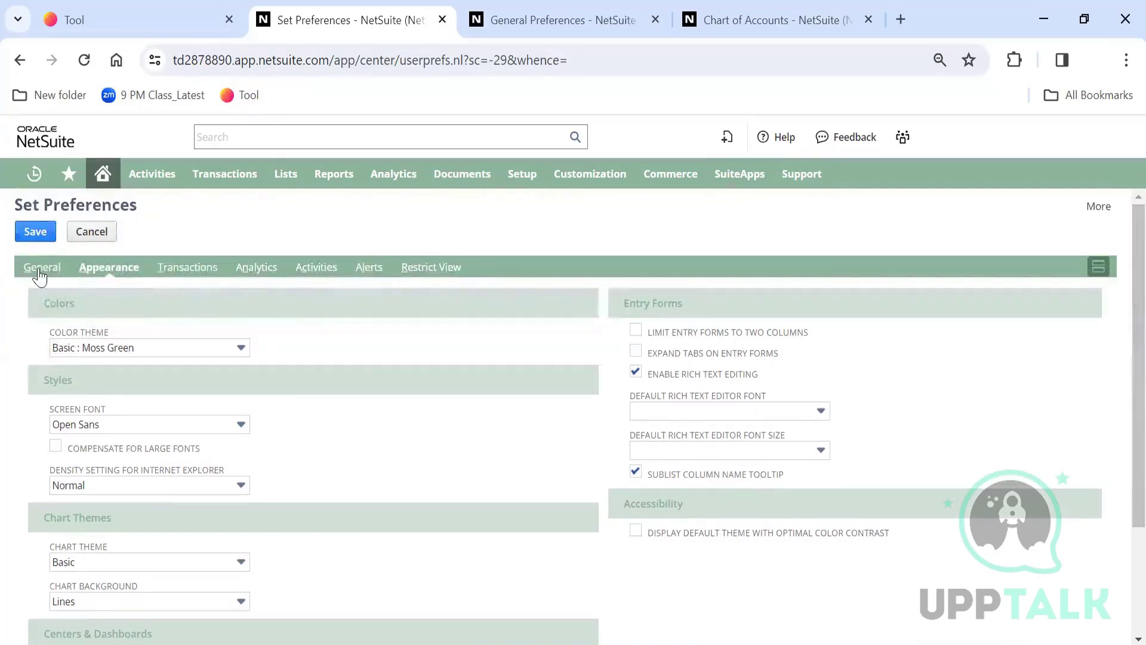
Look through the Transactions and Analytics preferences, including the reporting, search and PDF settings
click(180, 272)
click(255, 274)
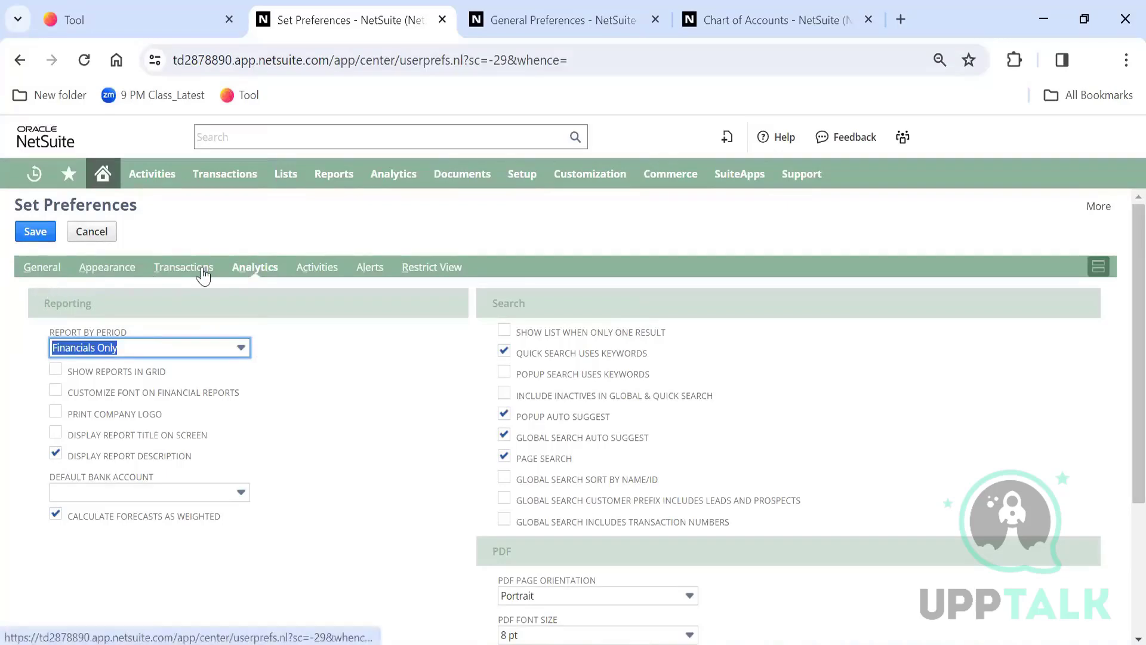
mouse_move(1097, 206)
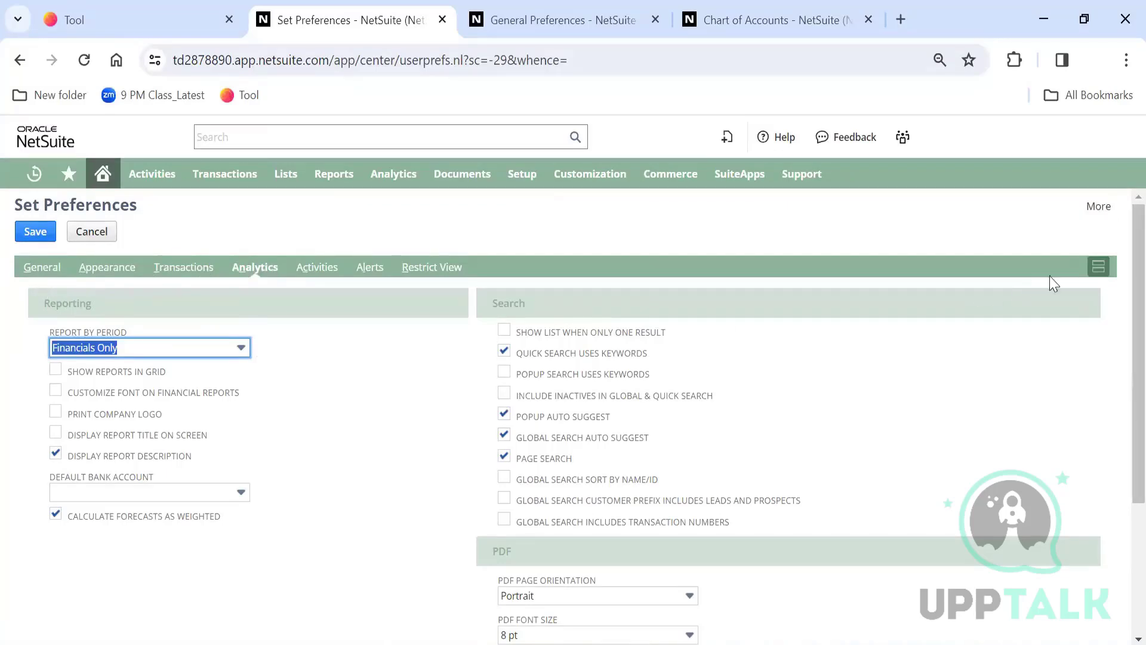
Show all preference sections on one continuous page, look through General and Appearance, and restore the layout with separate sections
click(1099, 269)
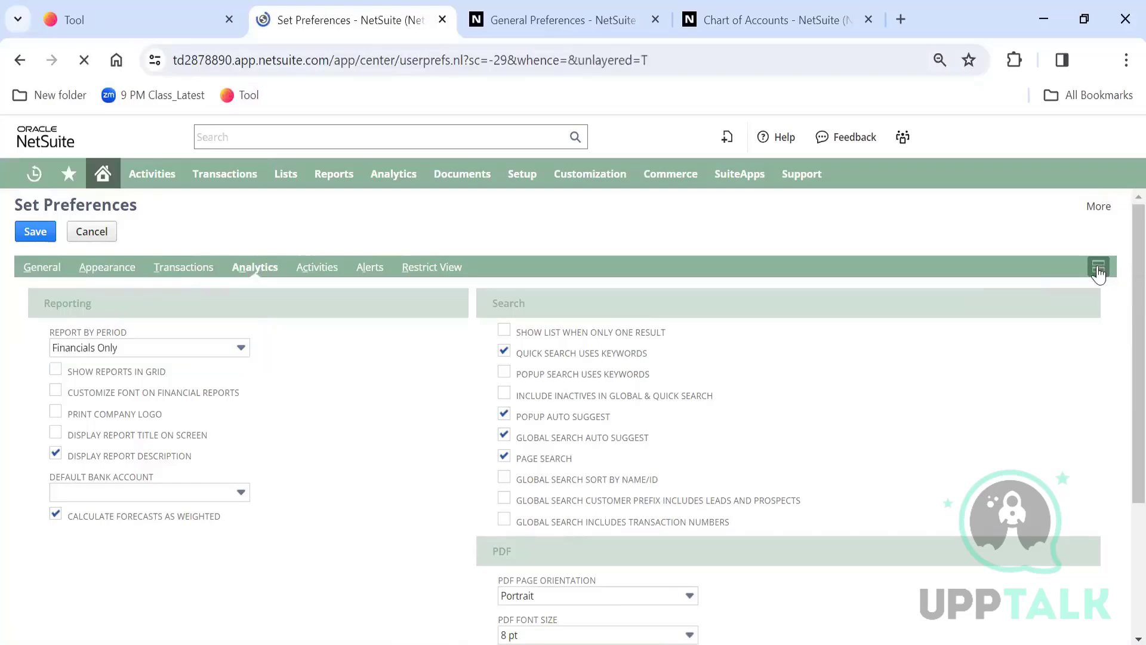
scroll(1122, 224, down, 8)
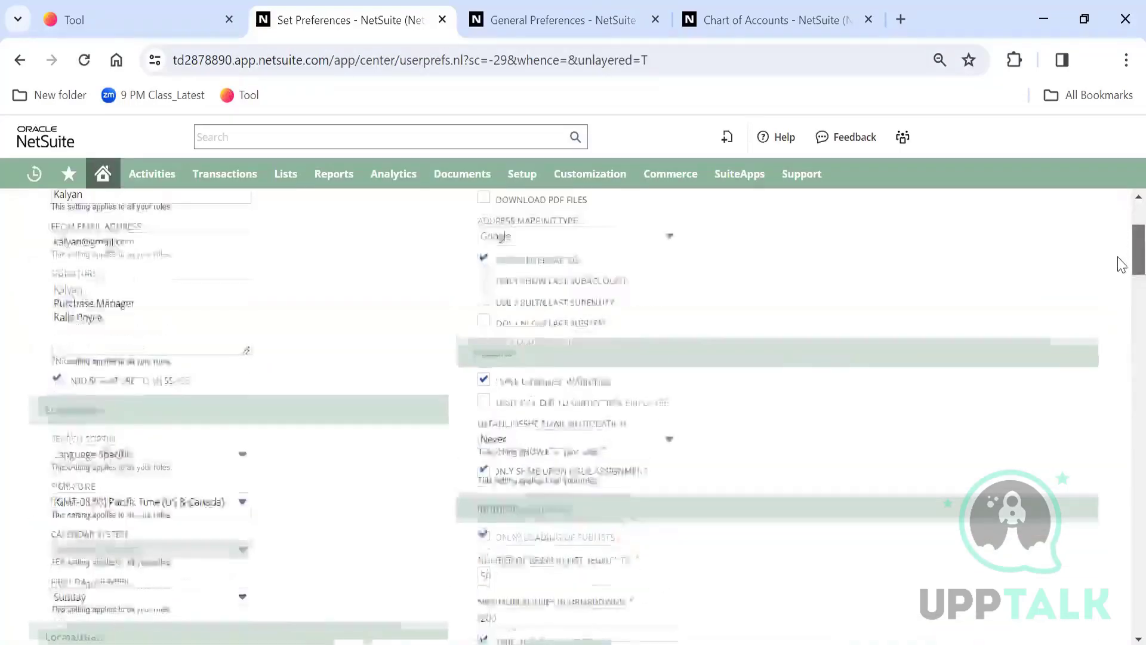
scroll(1122, 303, down, 5)
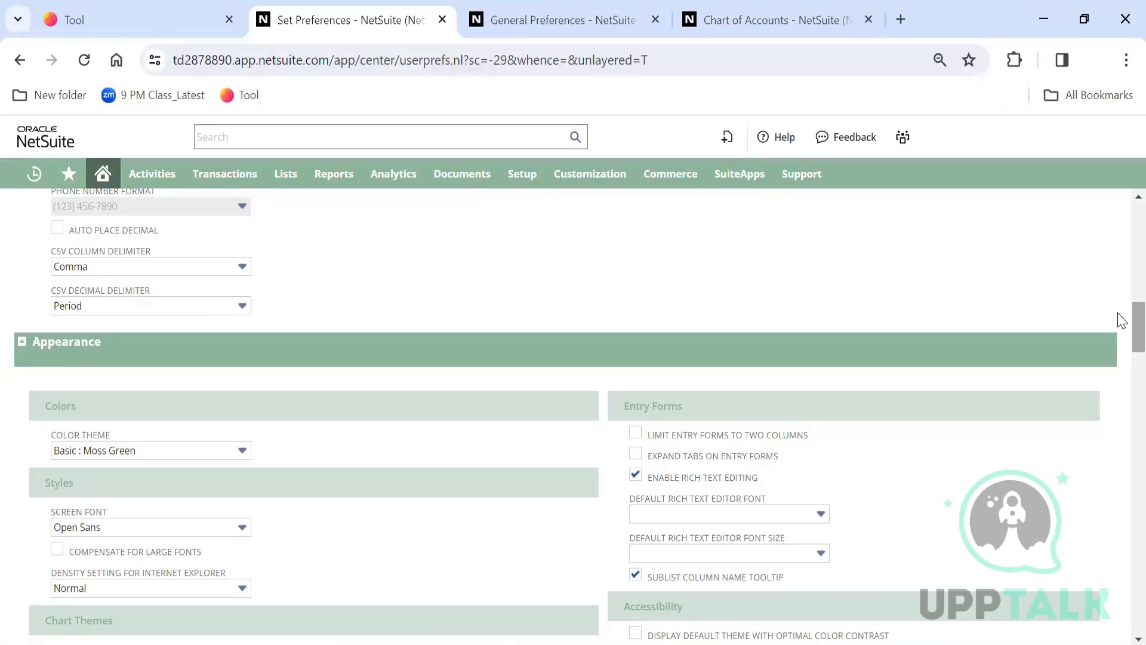
scroll(1121, 268, up, 10)
click(1103, 247)
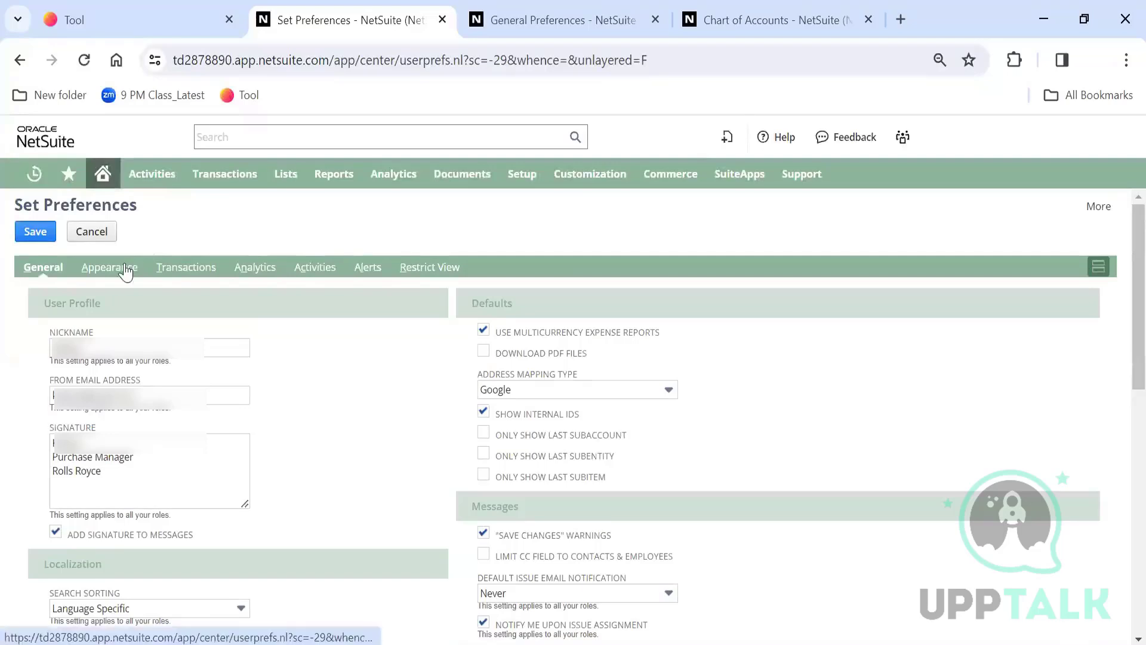
Search within the Appearance preferences for "nick" and "subsi", checking the Restrict View fields between the two searches
click(126, 270)
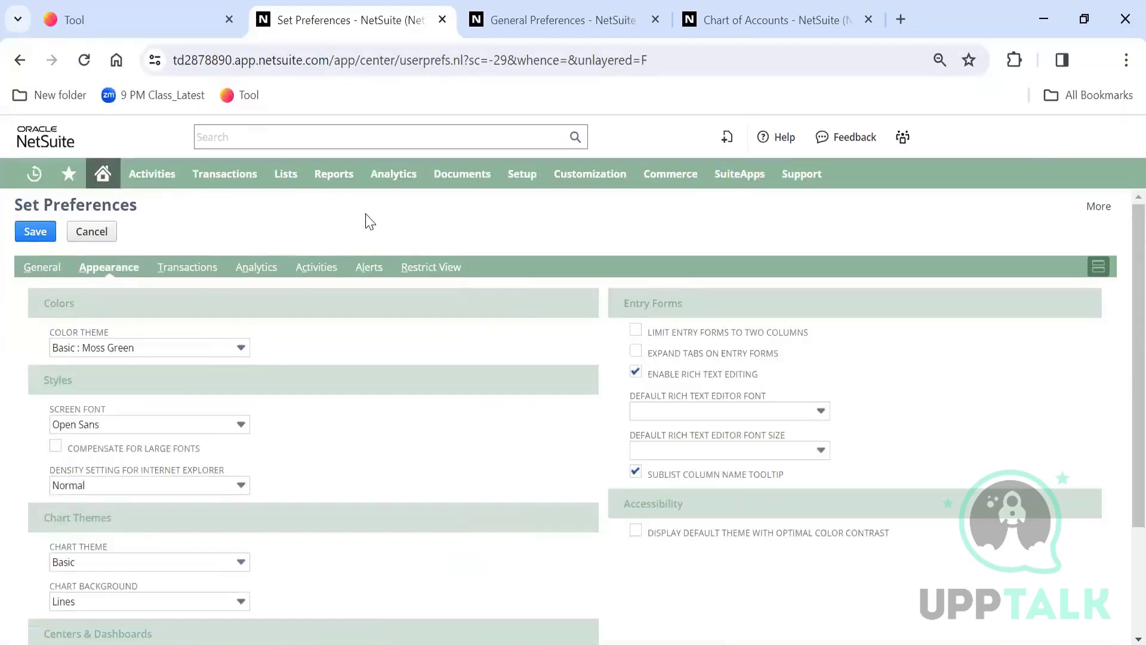
key(ctrl+f)
text(nick)
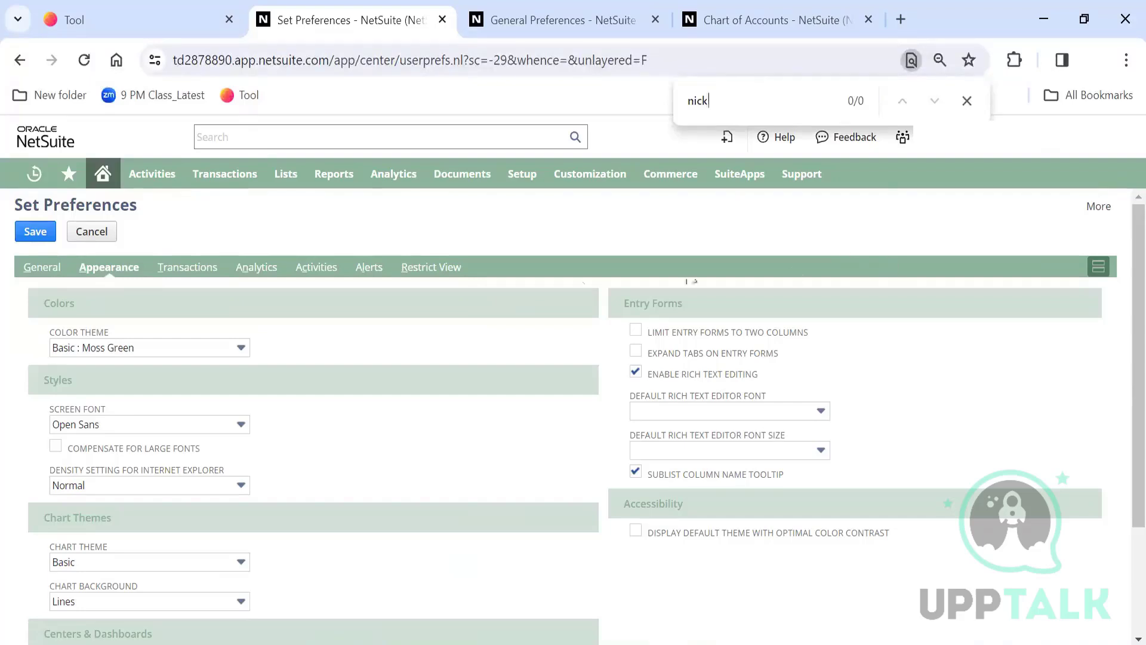
click(427, 268)
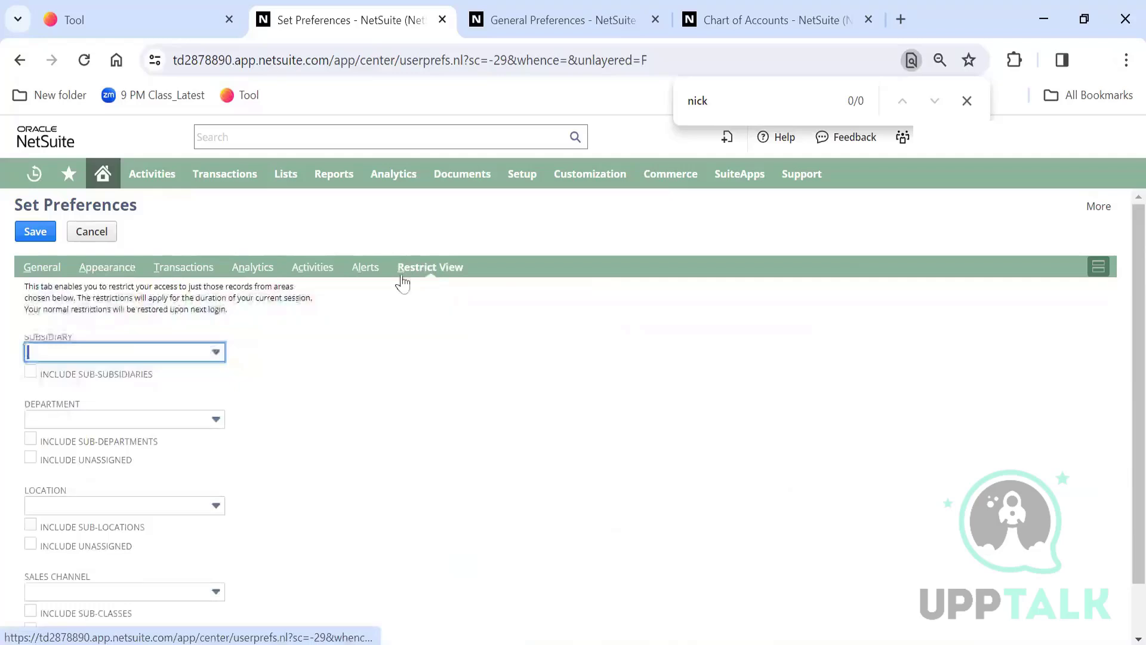
click(118, 275)
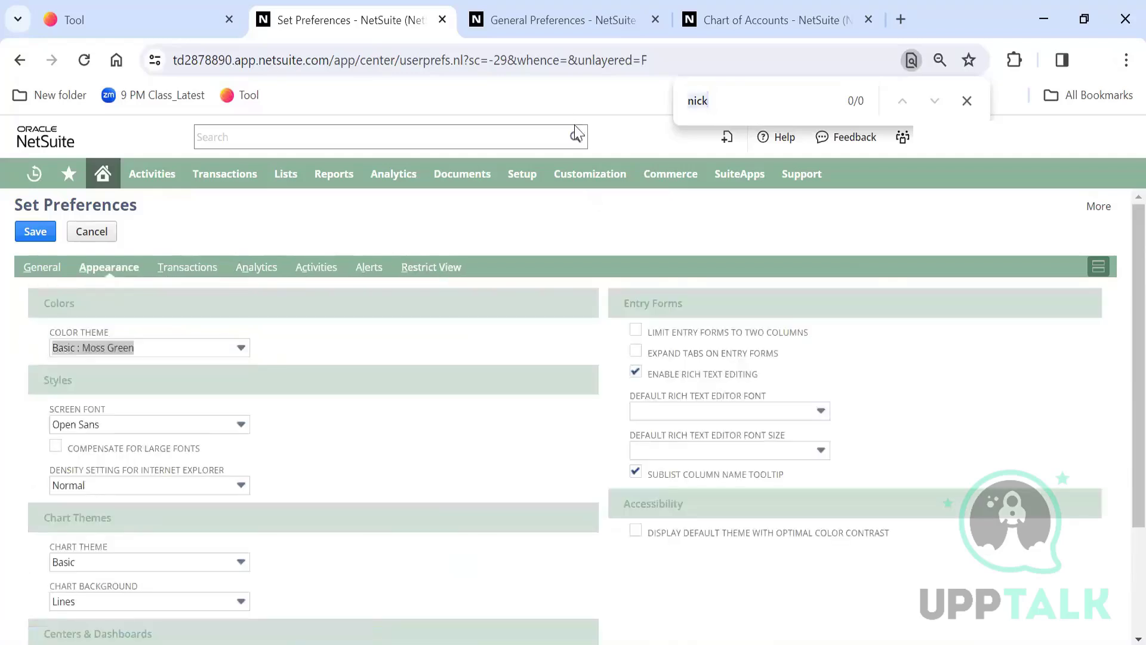
key(ctrl+f)
text(subsi)
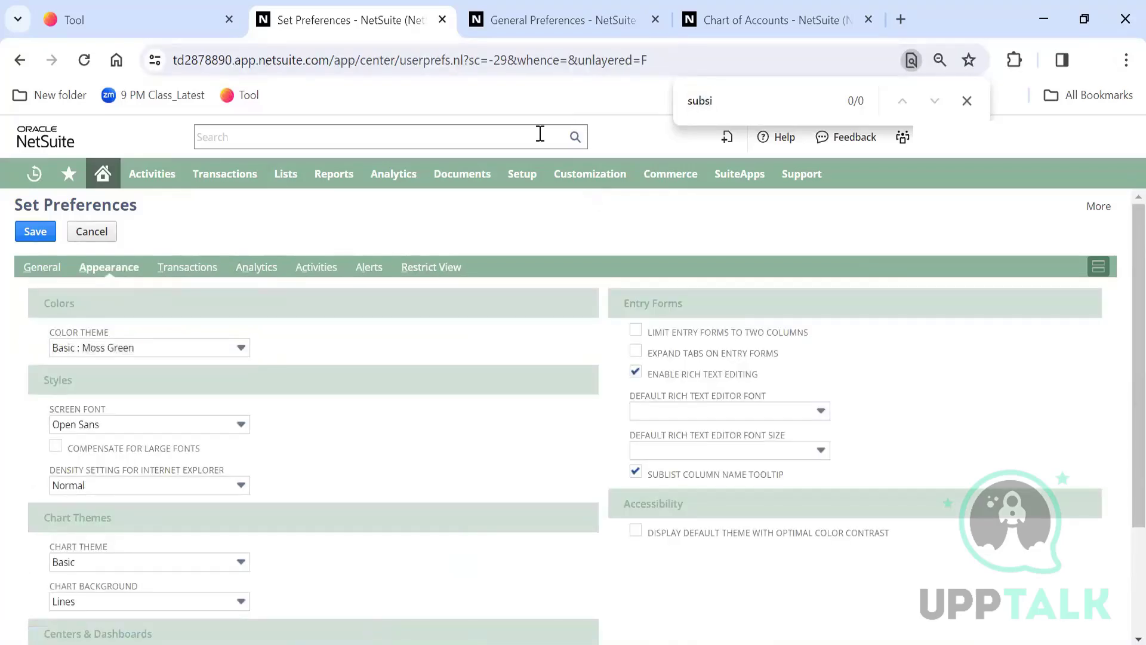
Show all preference sections on one page and find "subsi" to locate the Subsidiary field under Restrict View
click(1103, 273)
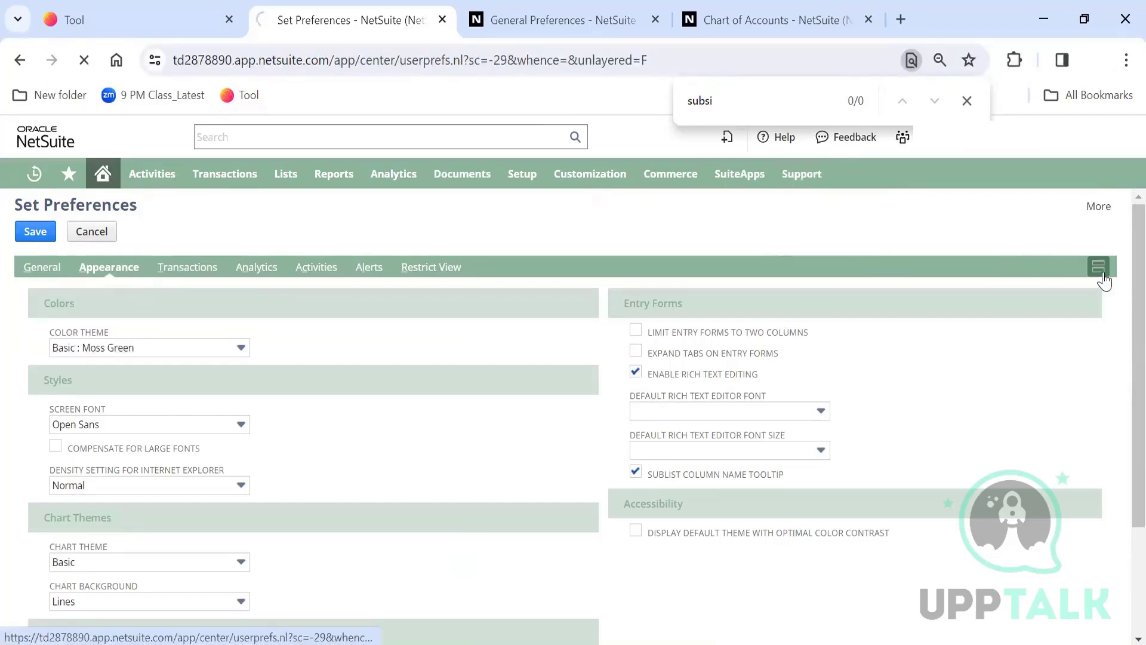
key(ctrl+f)
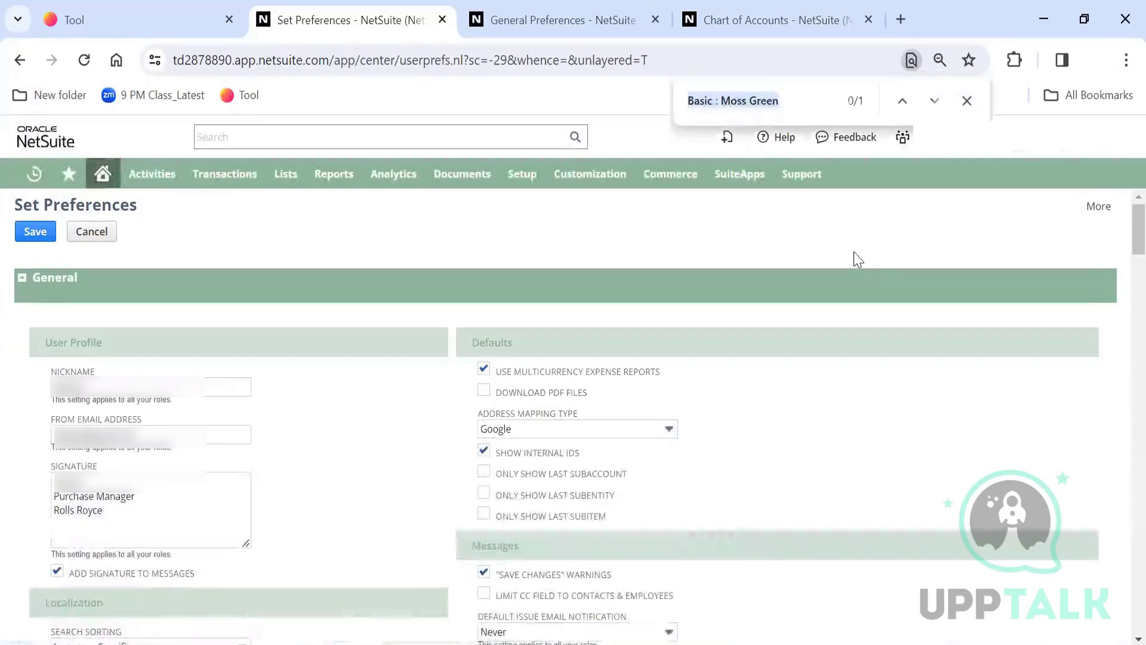
text(sub)
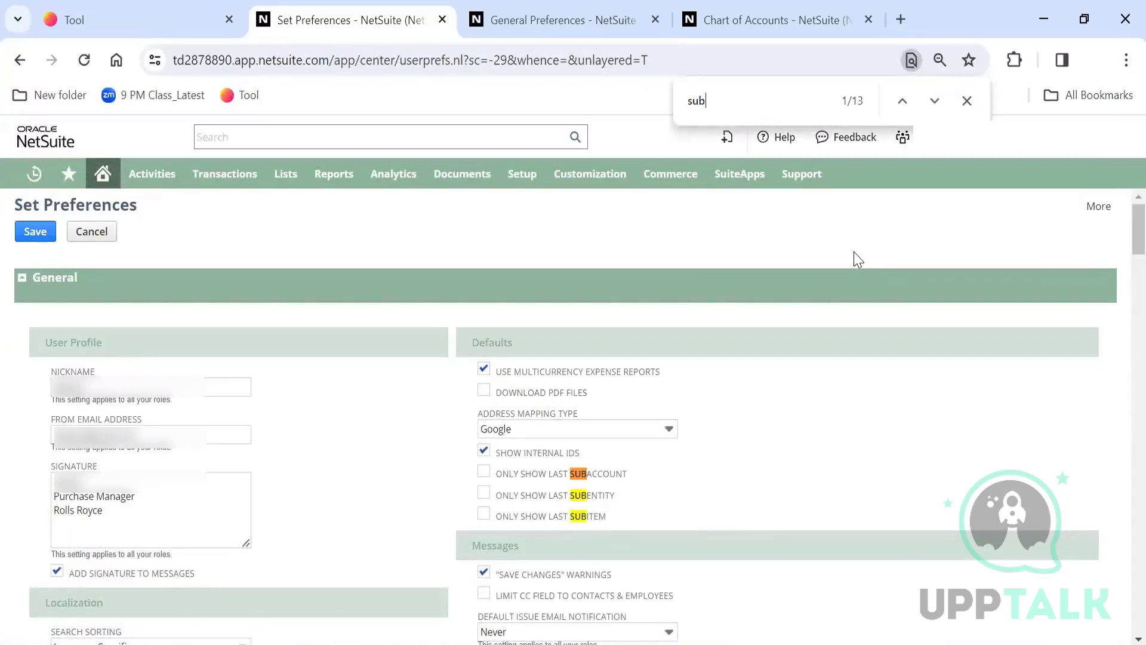
text(si)
key(Return)
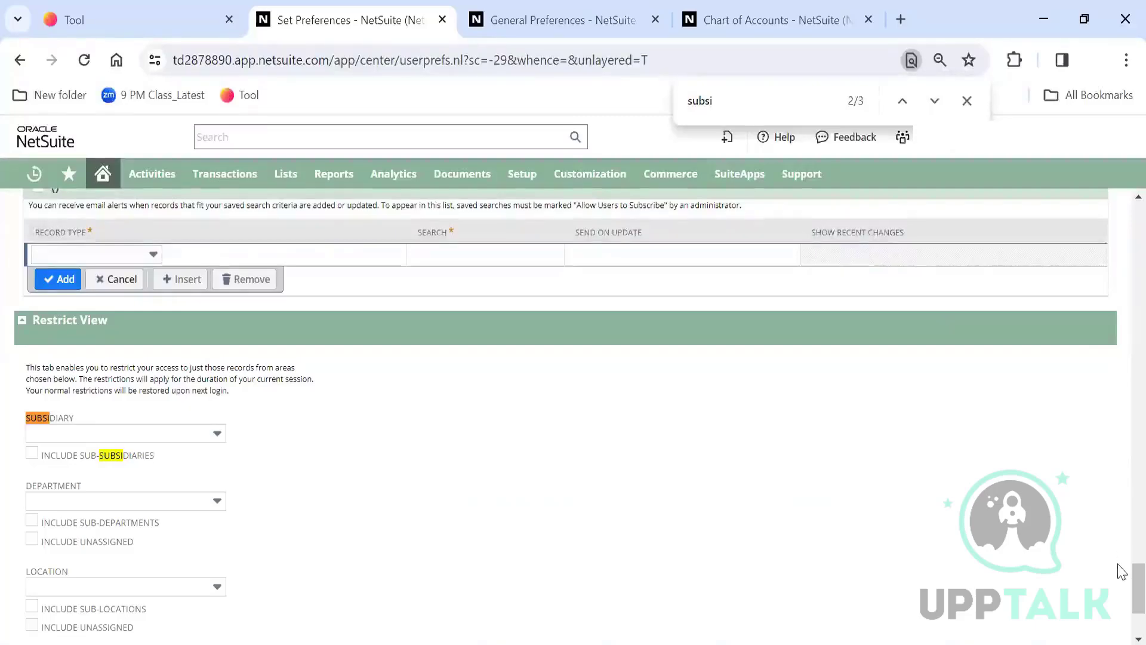
scroll(1121, 567, up, 3)
scroll(1121, 575, up, 10)
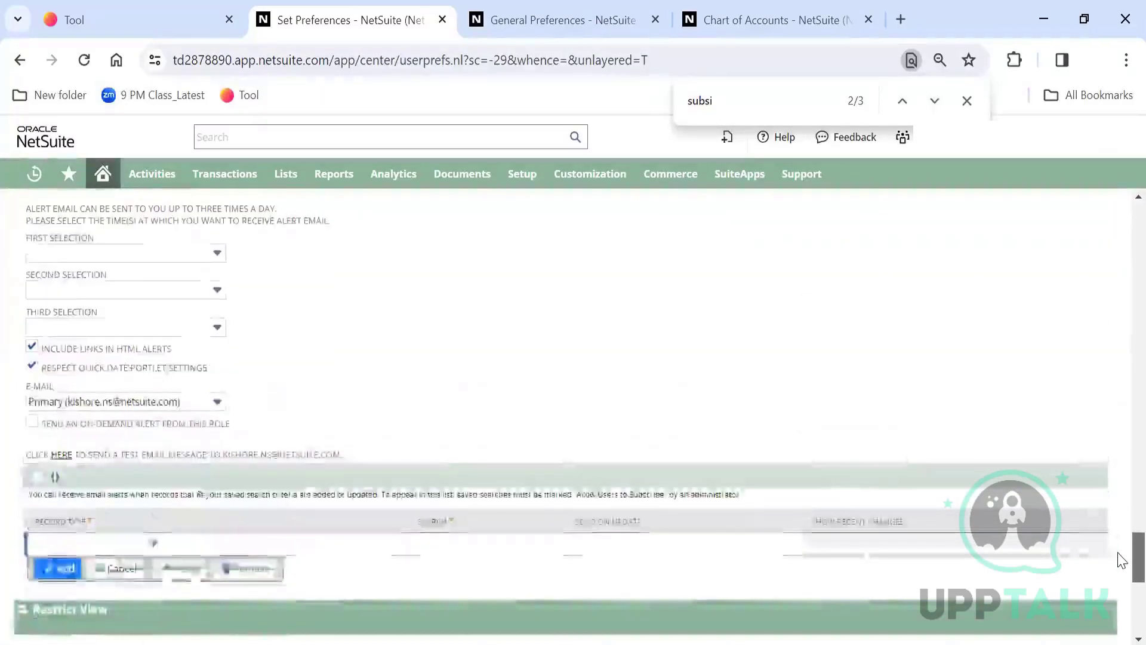
scroll(1121, 456, up, 10)
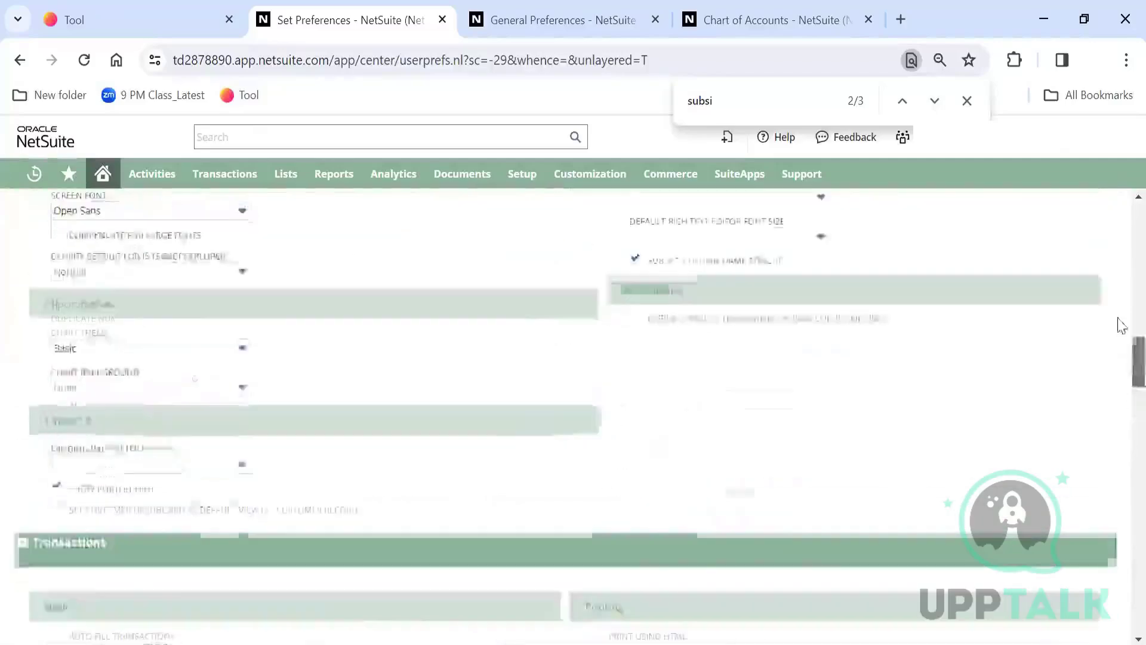
scroll(1121, 239, up, 2)
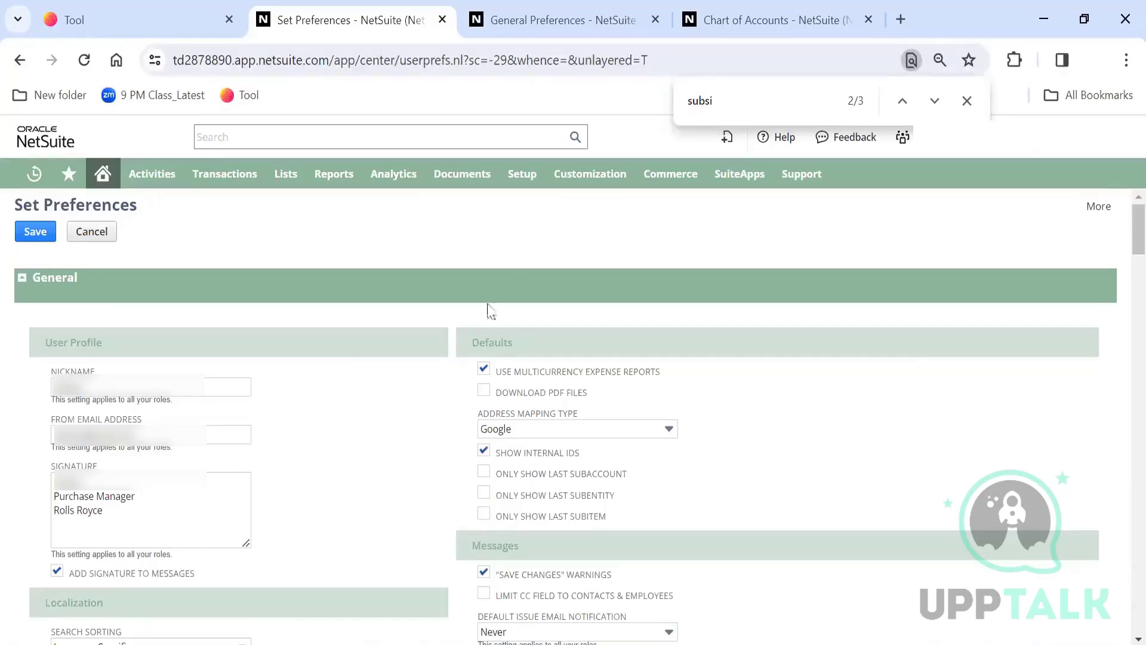
Collapse and expand all the preference sections on the single page, and return to the layout with separate sections
mouse_move(521, 174)
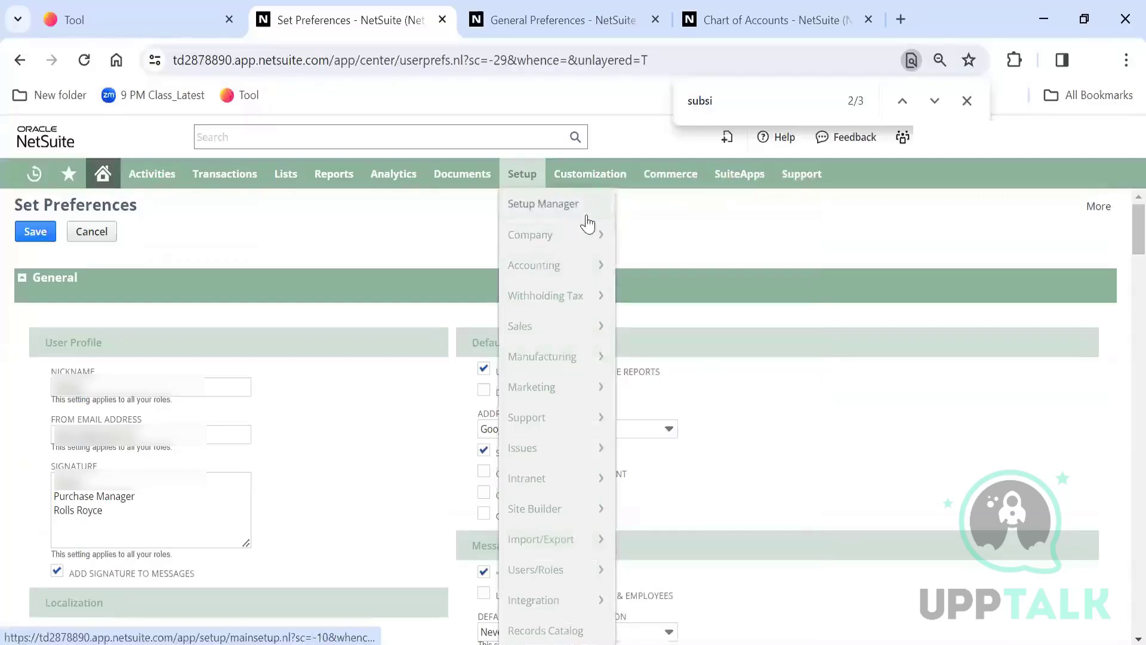
mouse_move(593, 235)
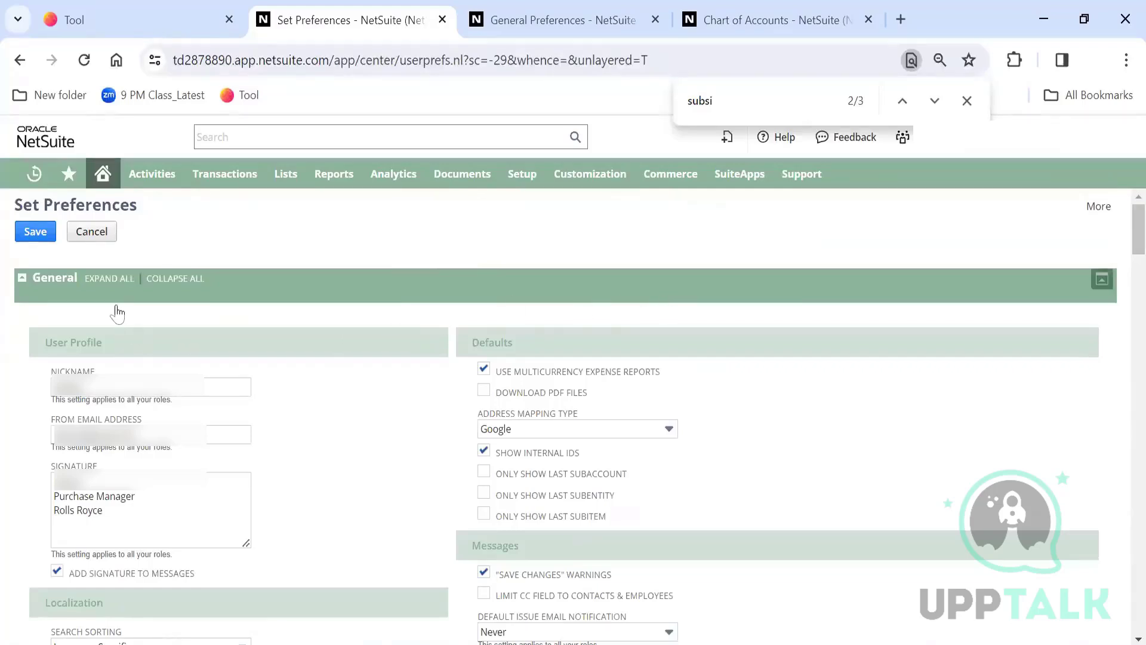
click(174, 280)
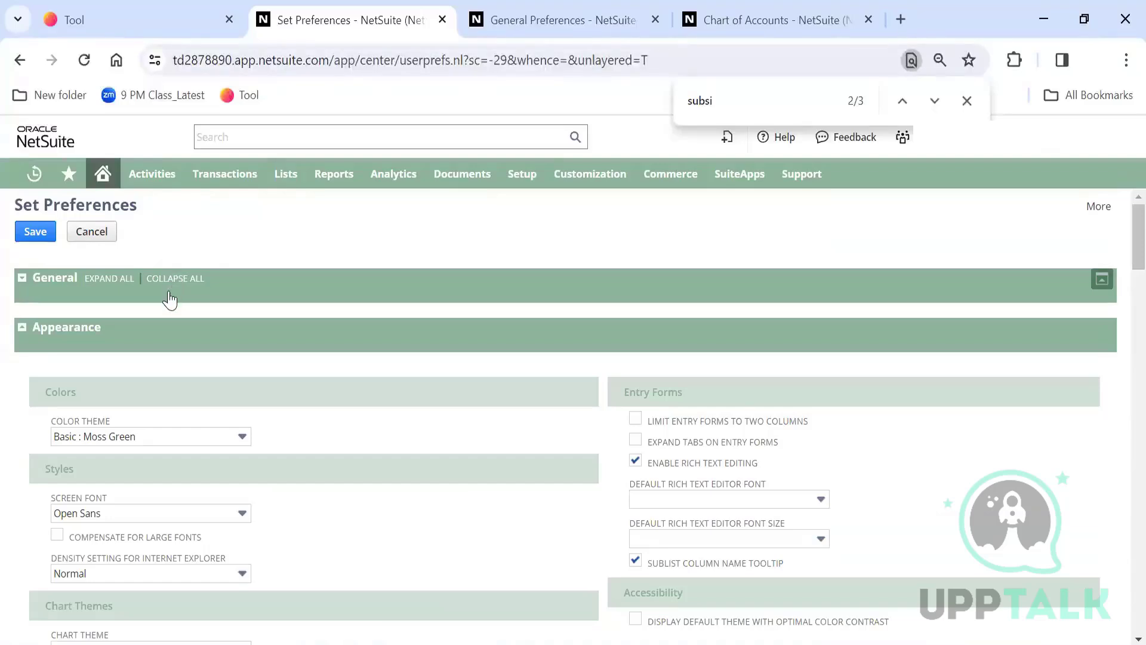
click(191, 330)
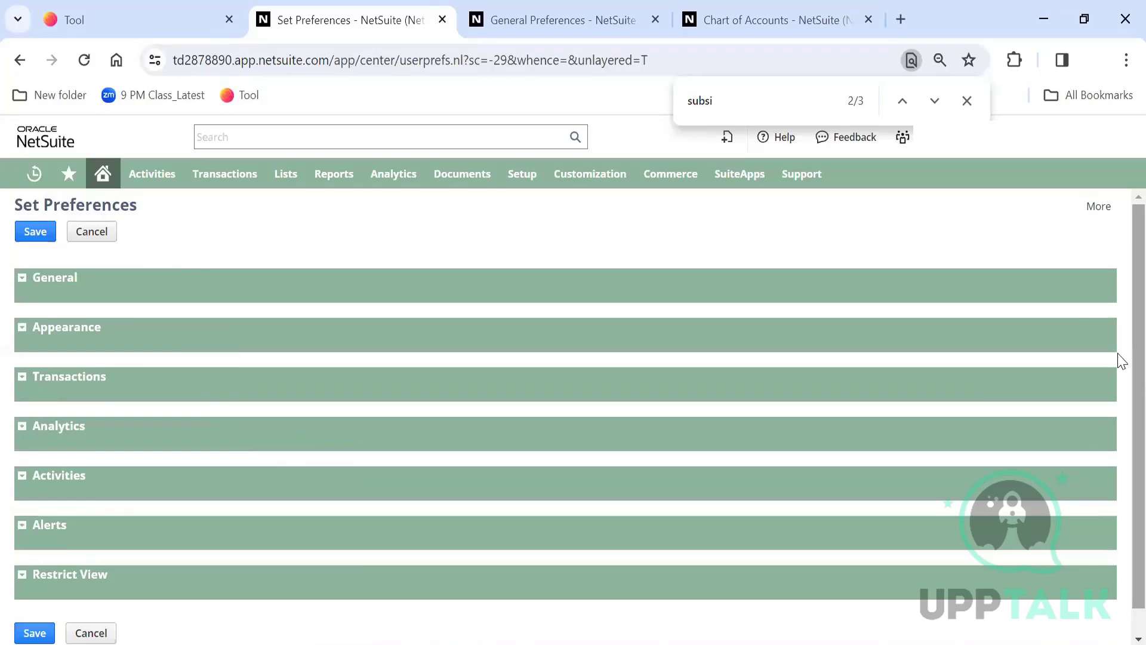
scroll(1120, 369, down, 1)
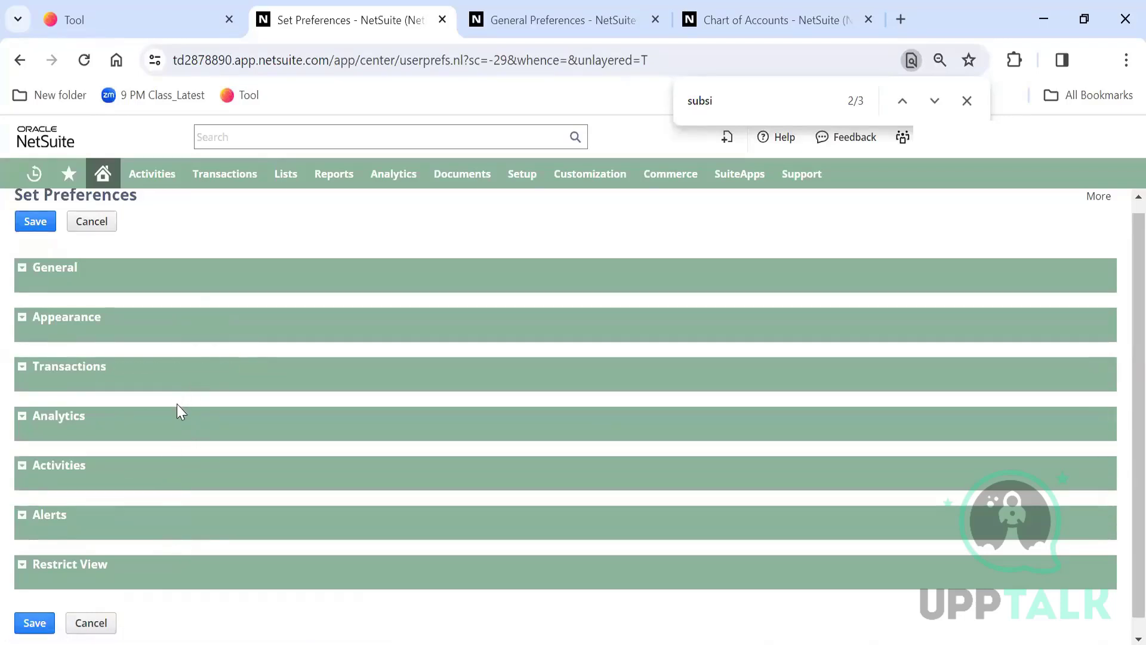
click(154, 369)
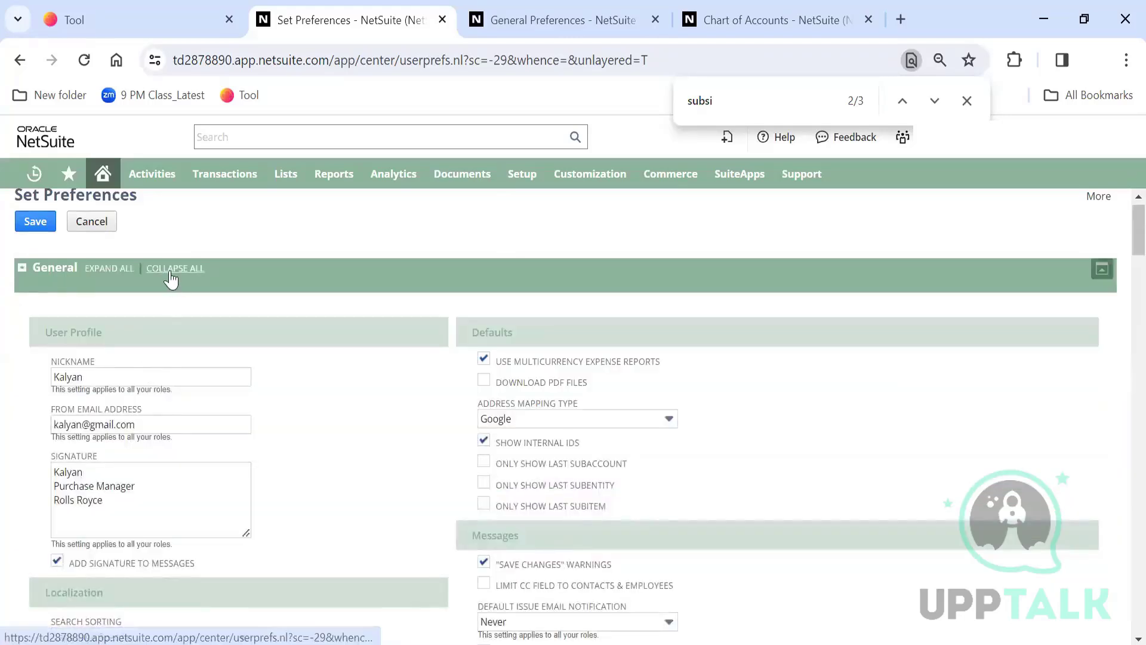
click(172, 273)
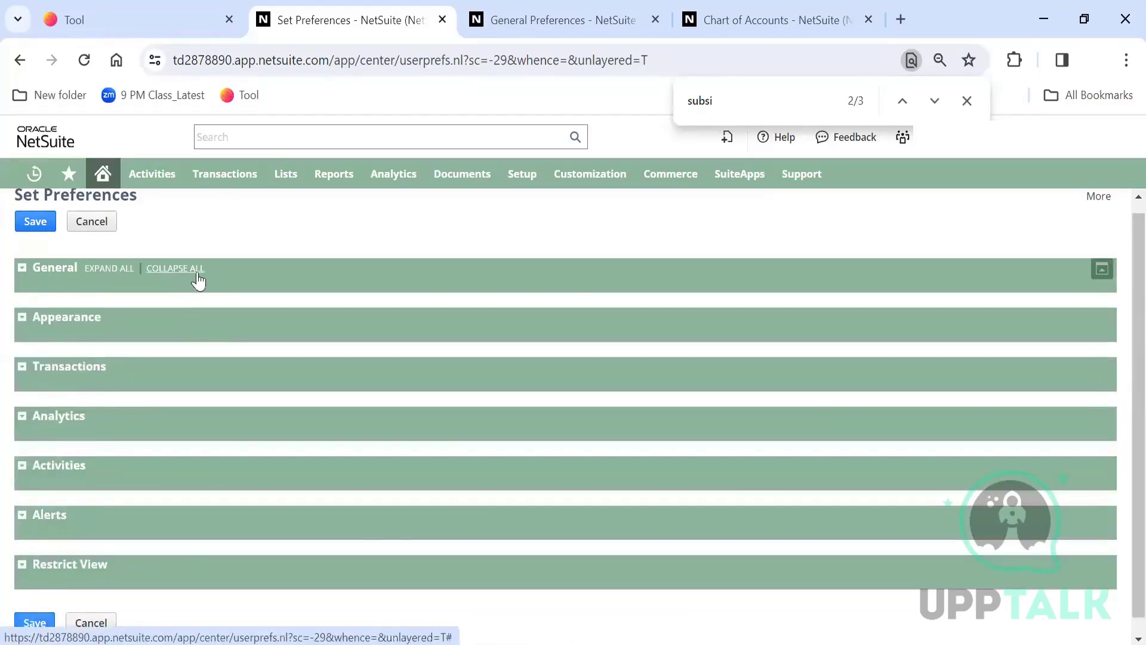
click(1102, 270)
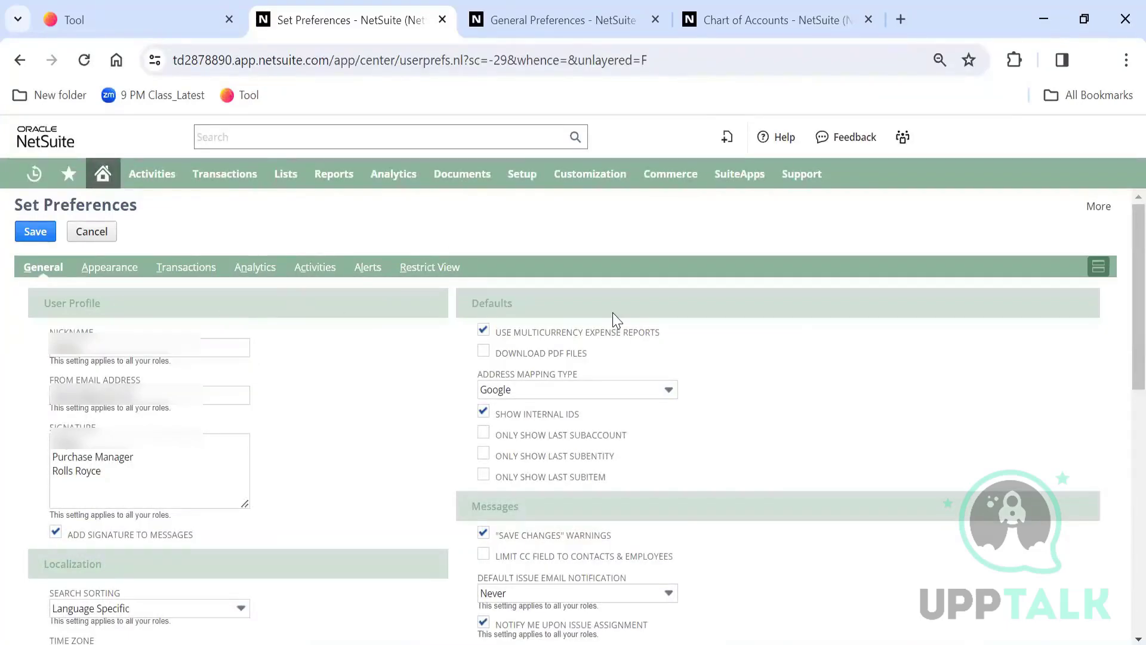
Review the Appearance preferences, examining the Expand Tabs on Entry Forms option and the single-page layout it relates to
click(109, 267)
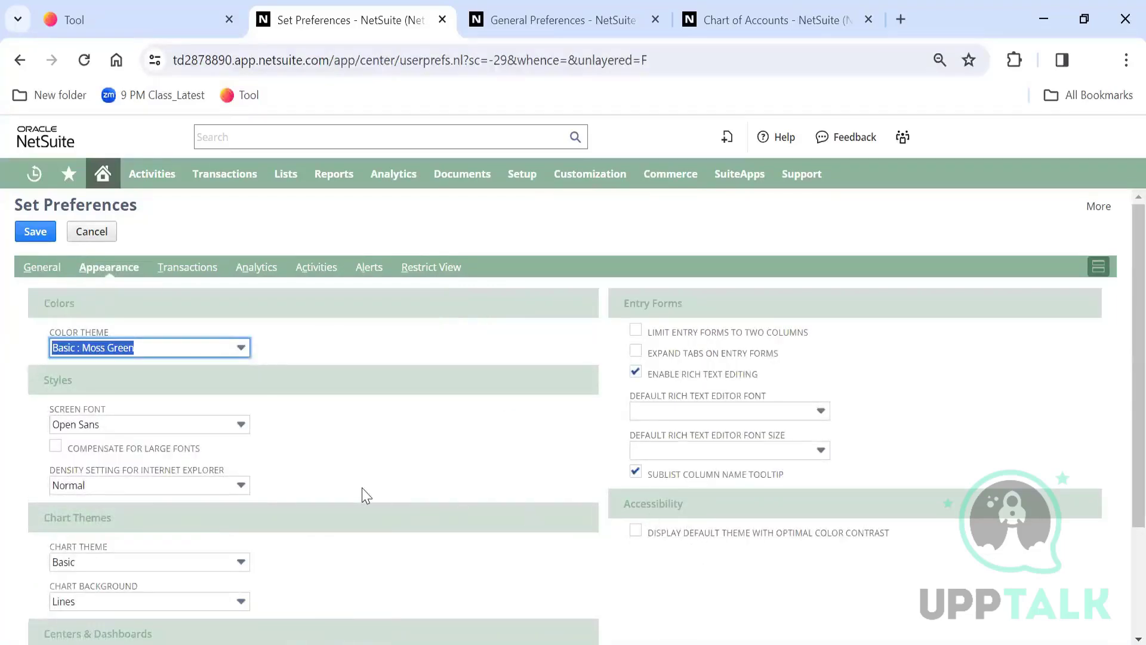
click(394, 461)
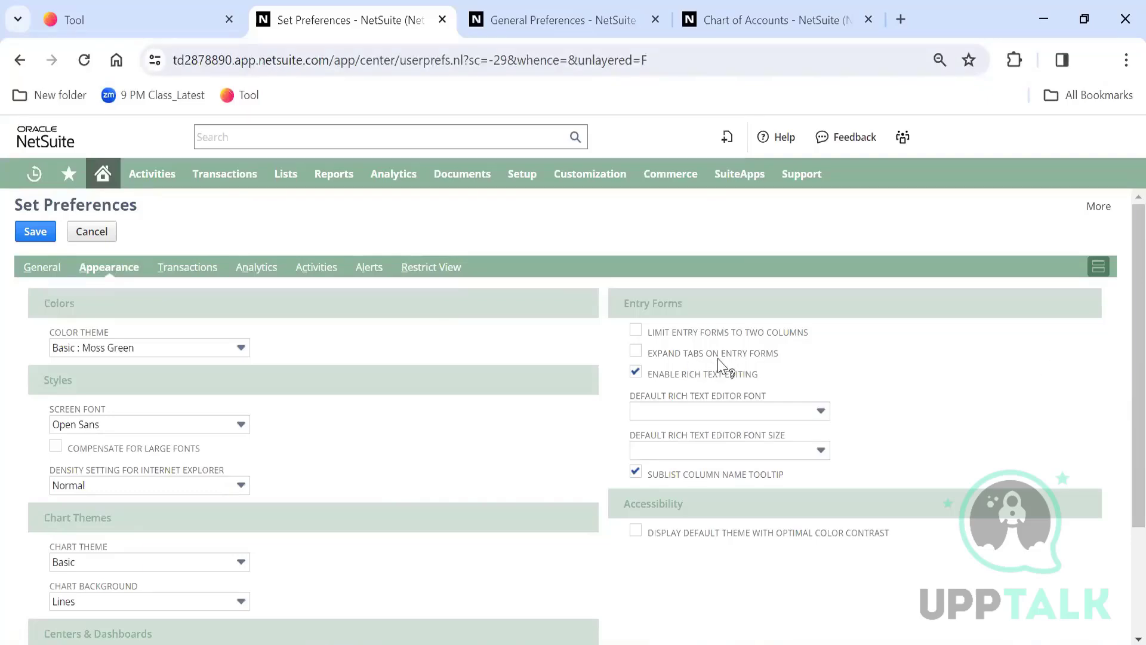
drag(779, 354, 685, 350)
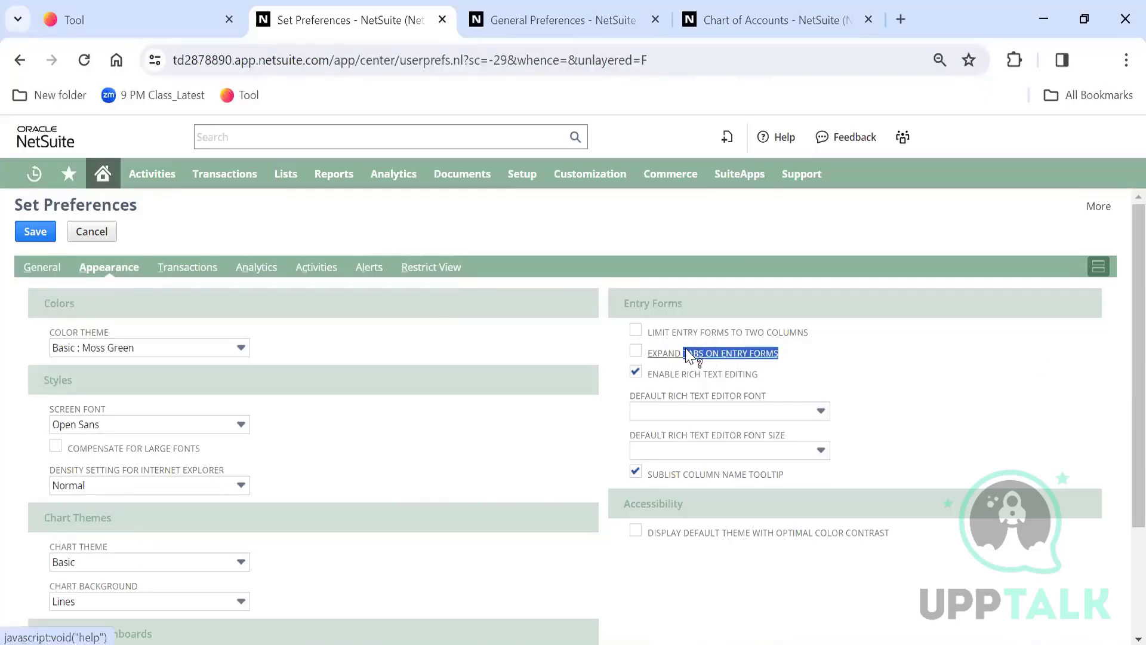
click(1098, 267)
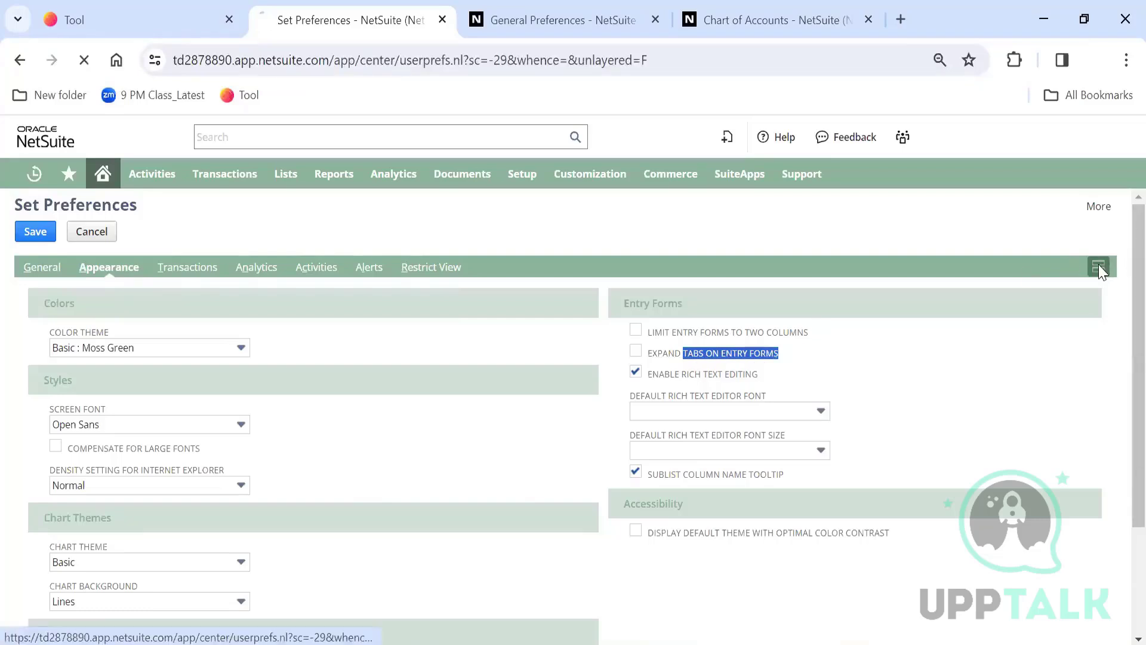
click(98, 271)
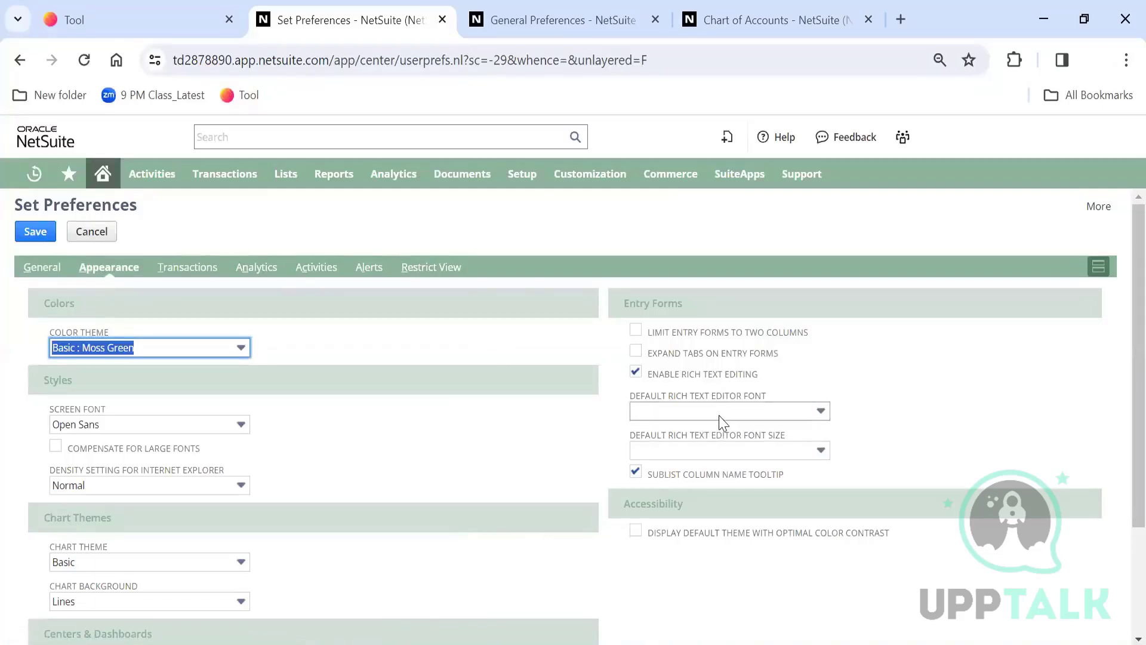
Try Warn and Block for Duplicate Number Warnings in the Transactions preferences and set it back to Warn (UI only)
click(189, 272)
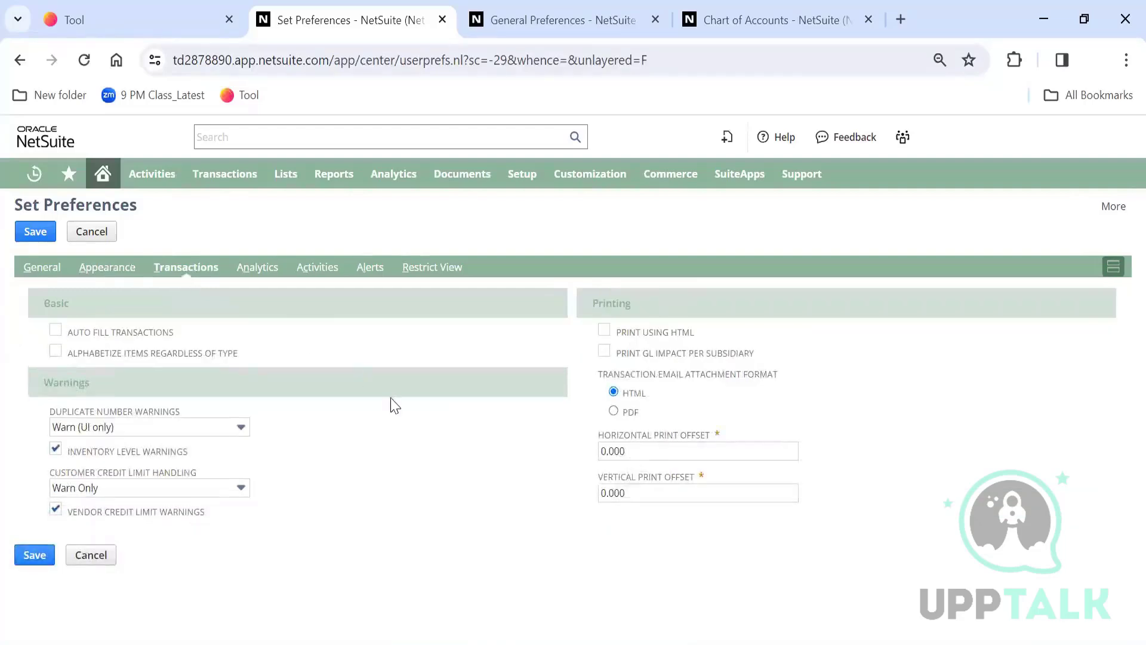
click(190, 427)
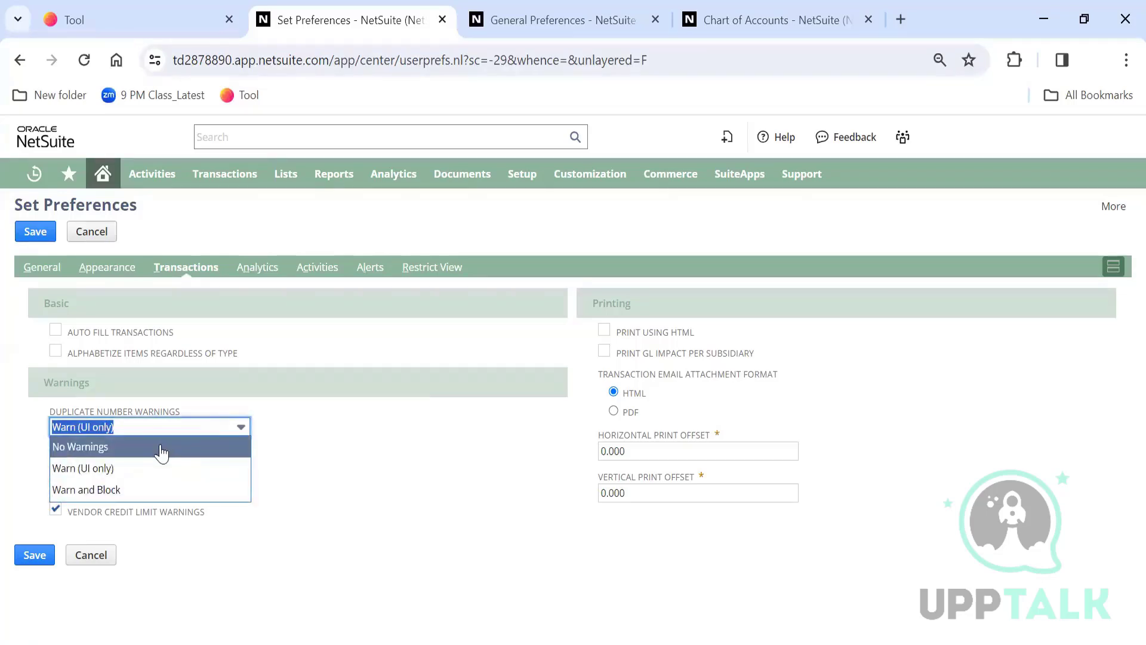
click(176, 496)
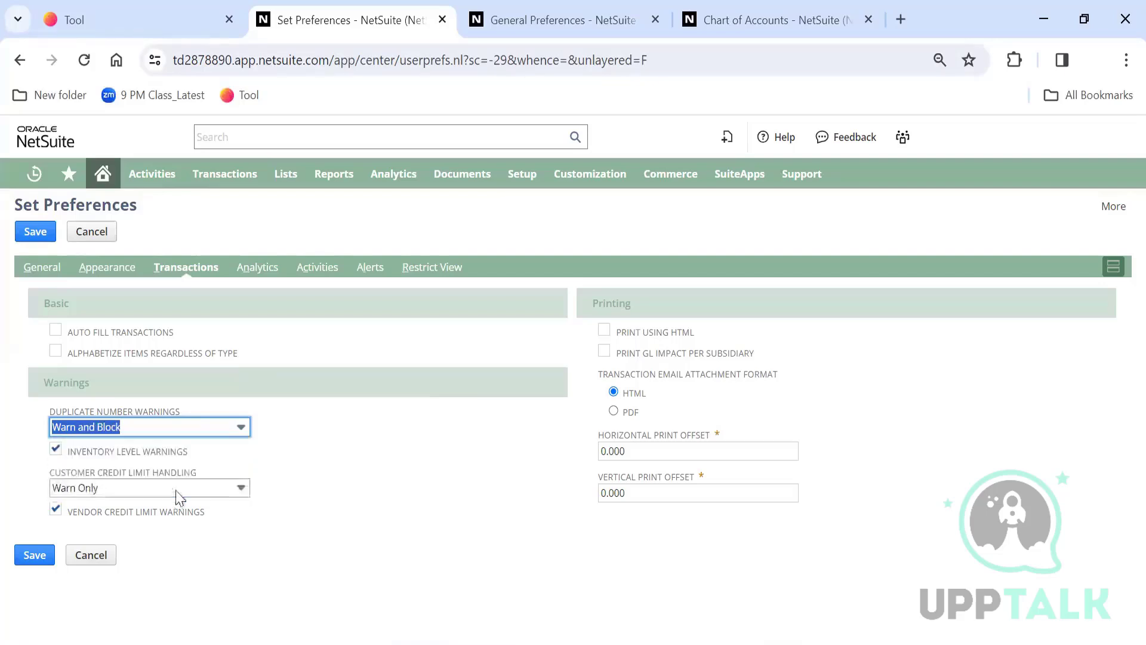
click(425, 477)
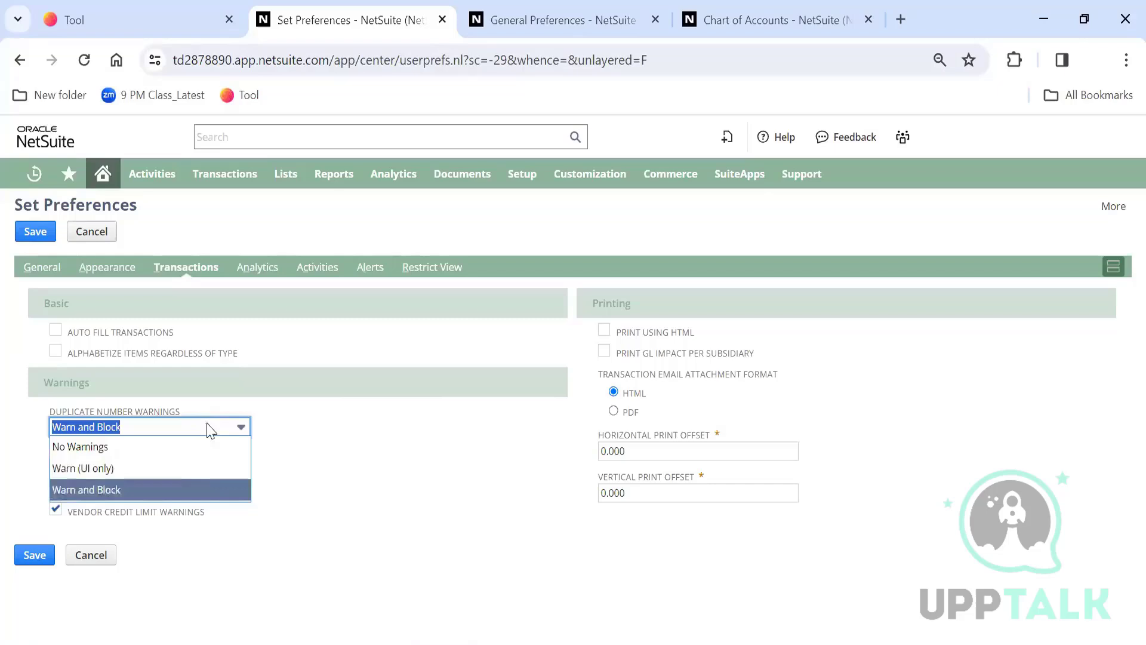
click(193, 468)
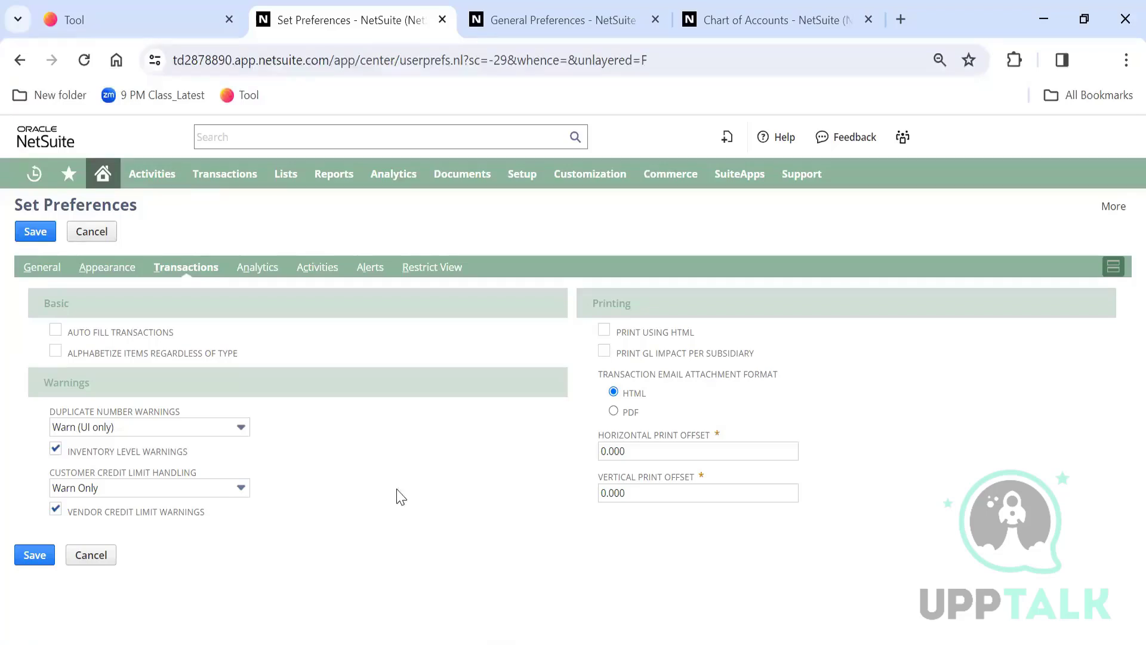
Examine the Customer Credit Limit Handling options in the Transactions preferences and the PDF Page Orientation setting in the Analytics preferences
click(204, 488)
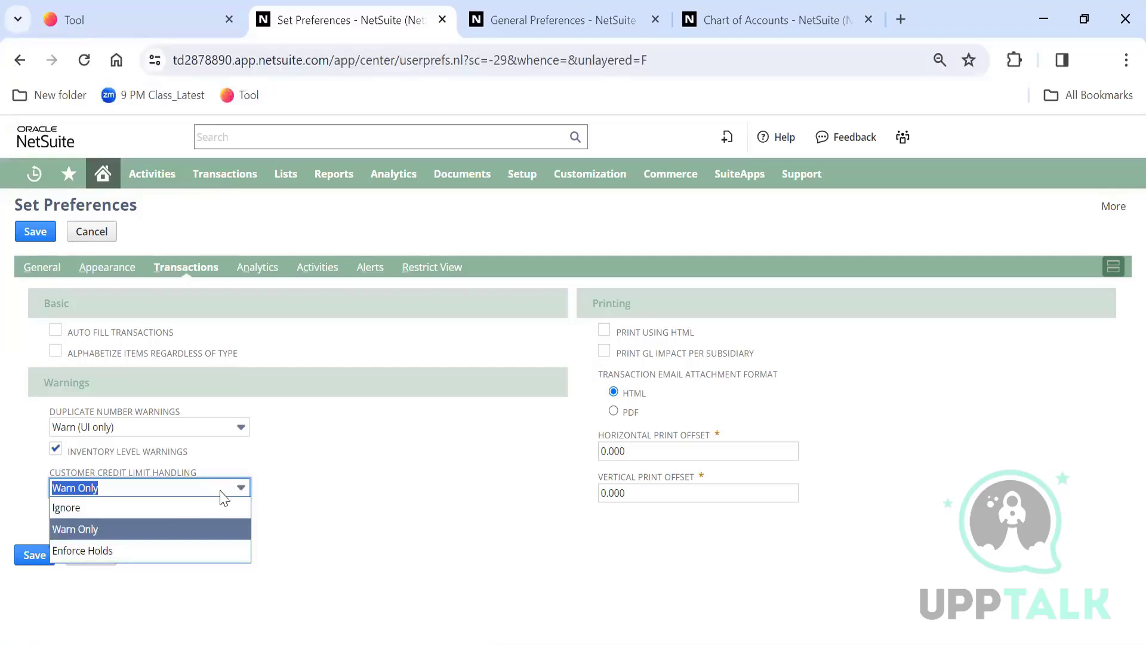
click(394, 491)
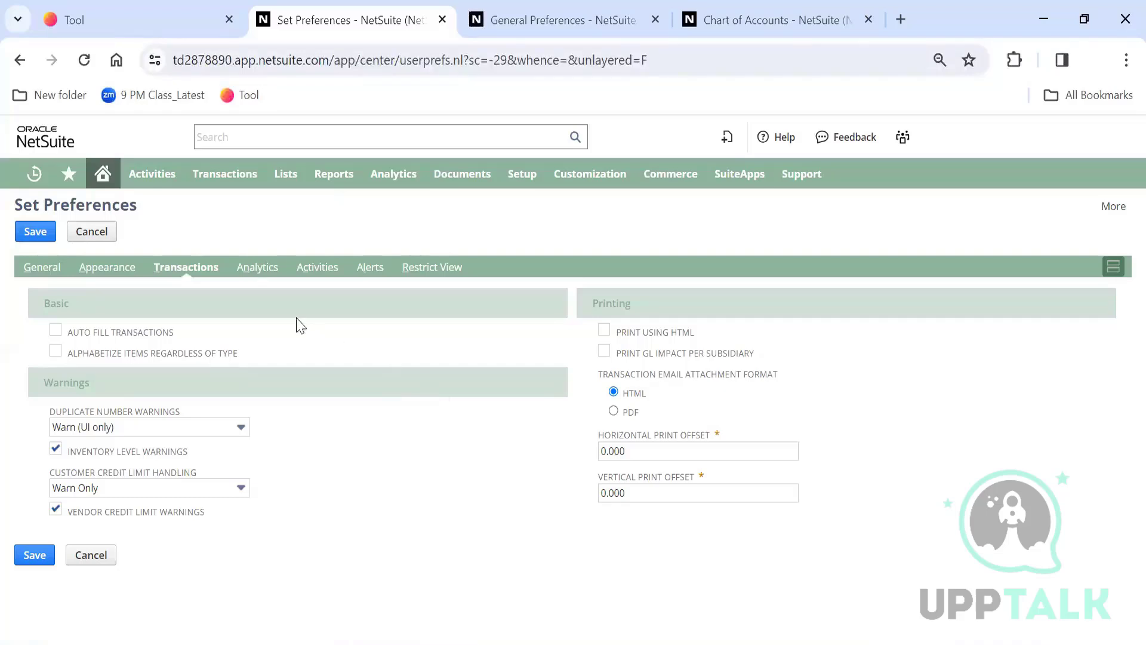
click(249, 269)
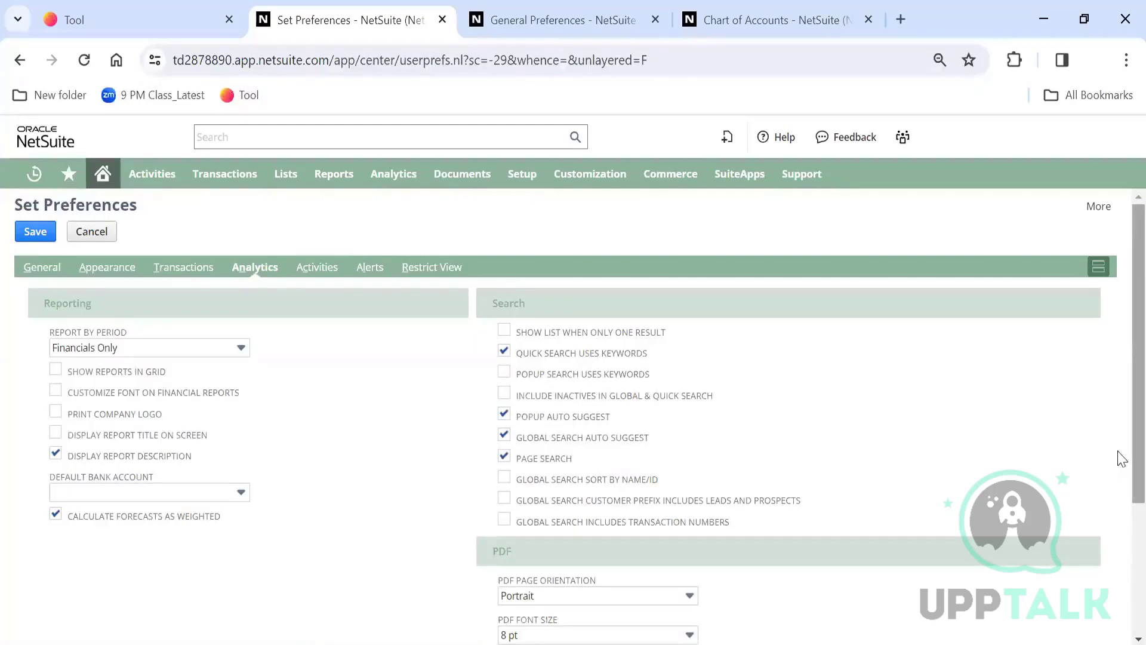
scroll(1119, 394, down, 2)
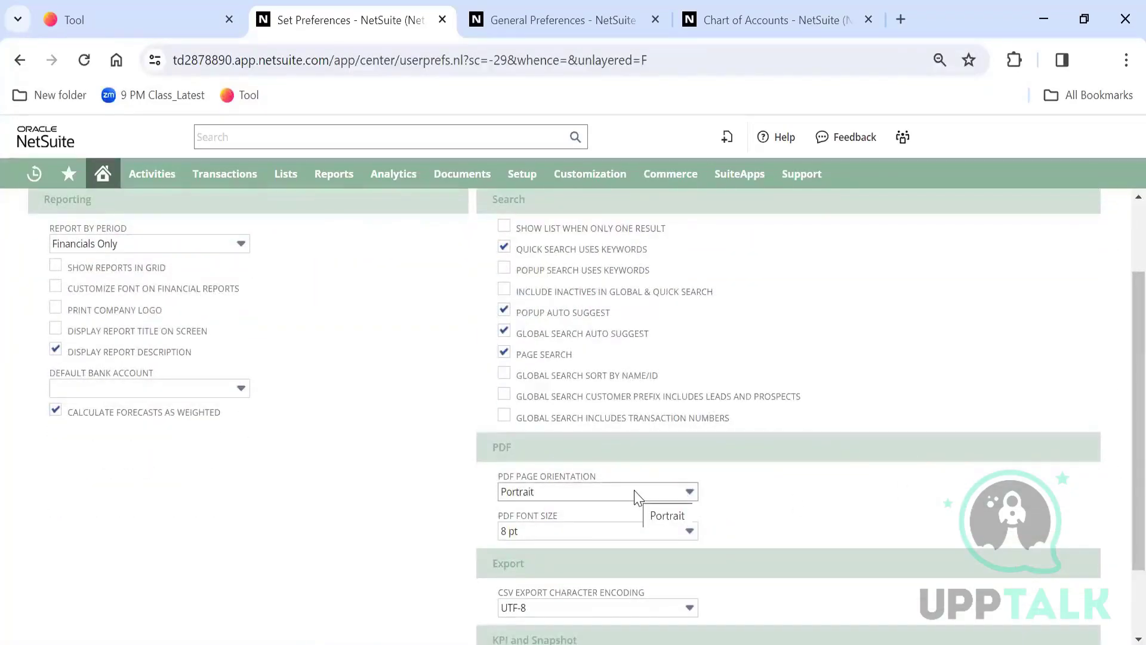
click(634, 494)
click(382, 525)
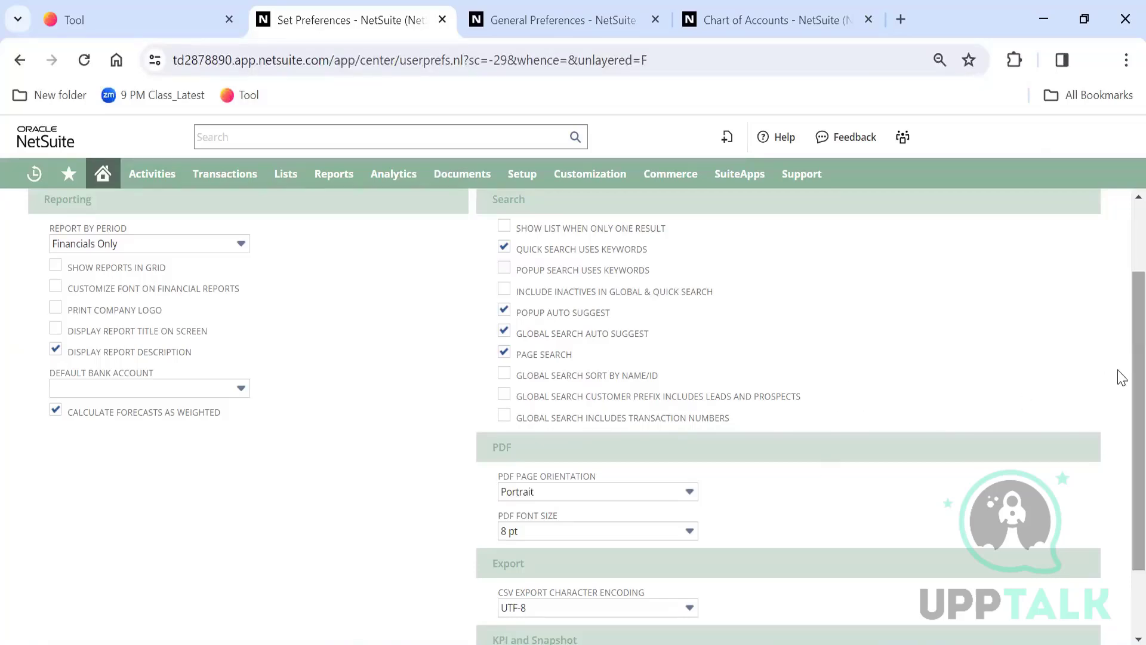
Enable Global Search Sort by Name/ID in the Analytics search preferences and activate the global search field it relates to
scroll(1123, 370, up, 1)
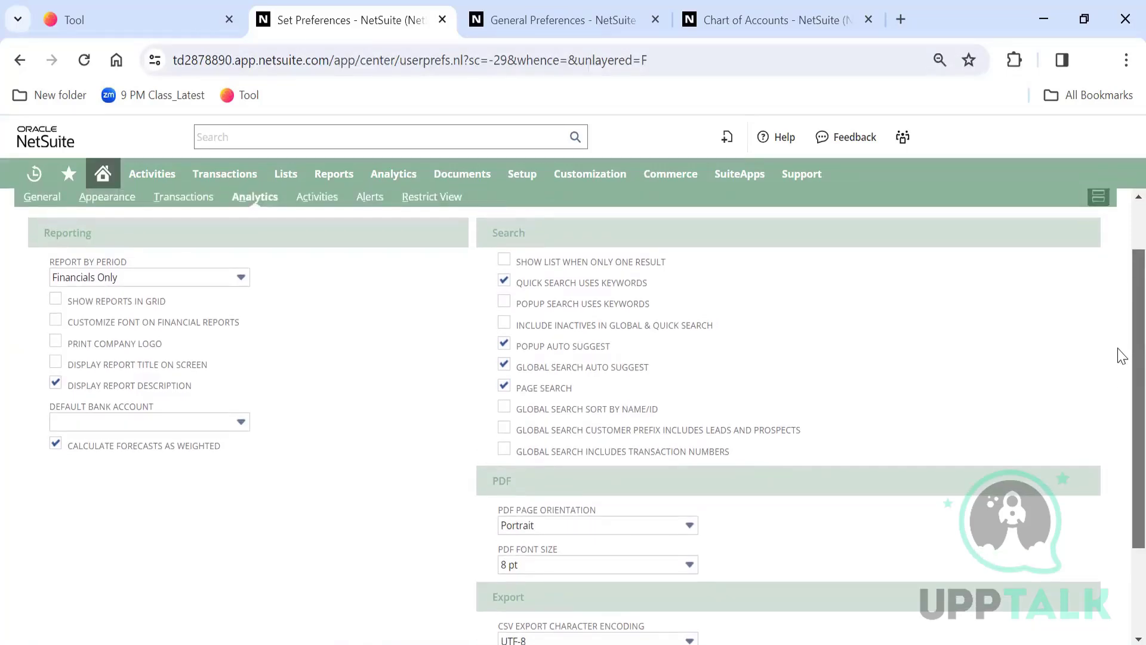
scroll(1123, 354, up, 1)
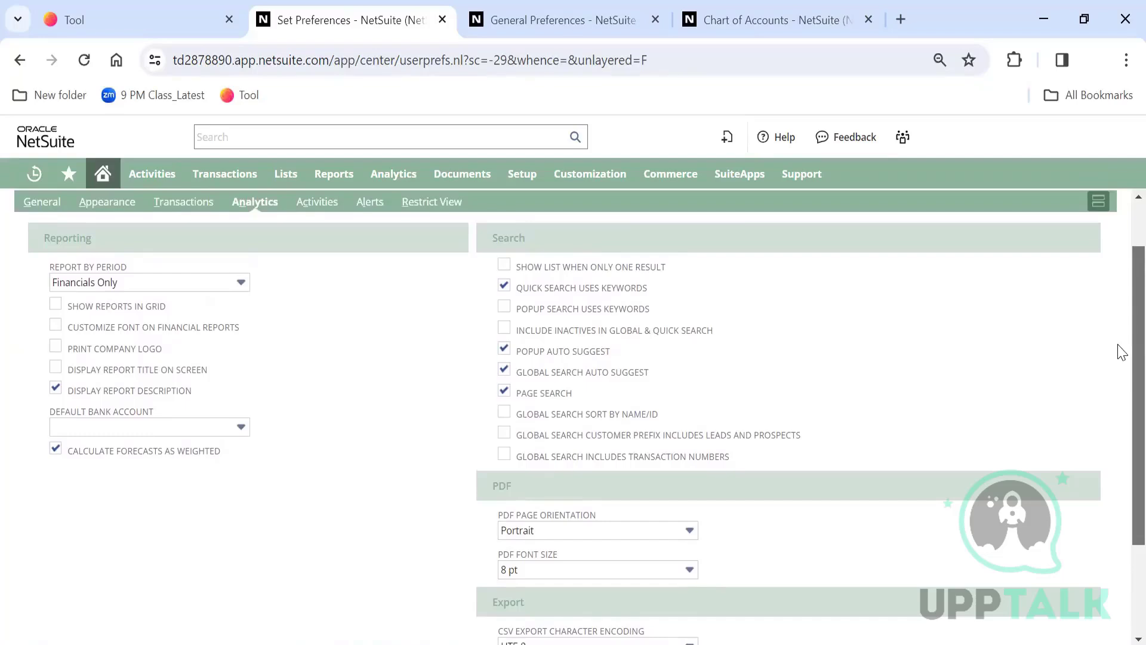
scroll(1121, 361, down, 1)
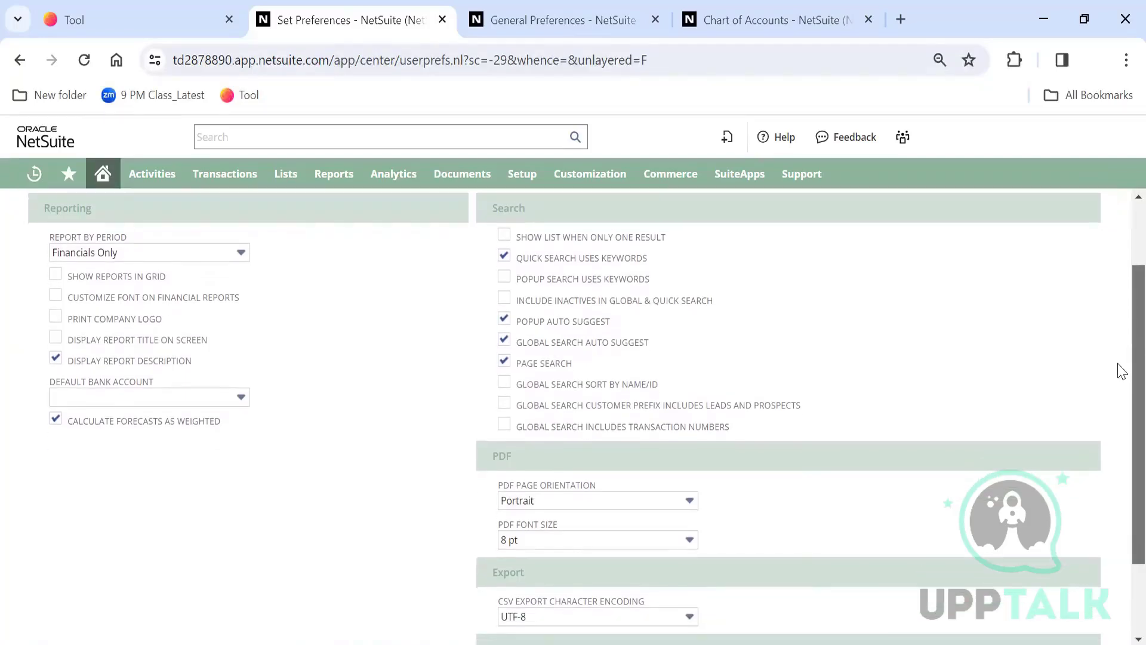
scroll(1120, 406, down, 1)
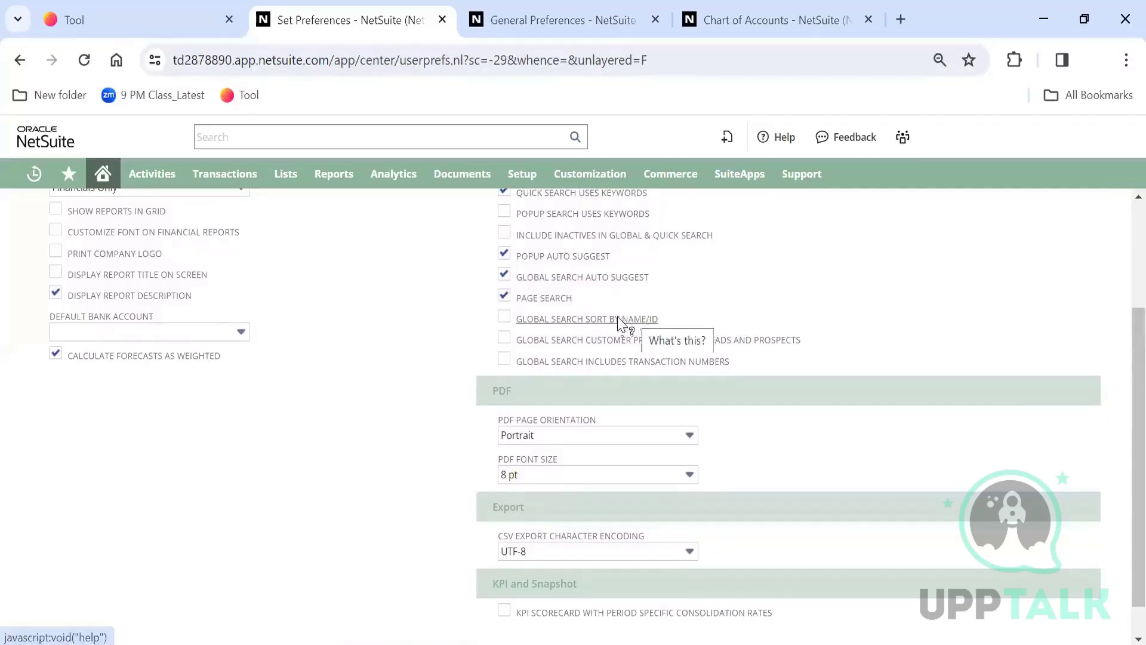
click(505, 318)
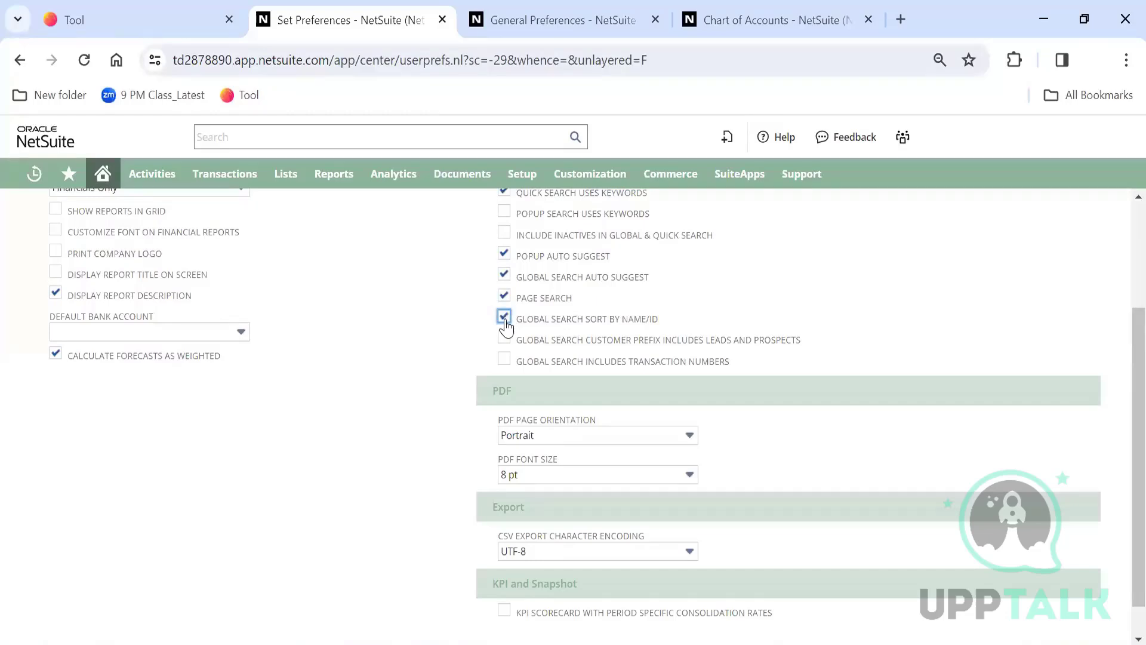
click(368, 136)
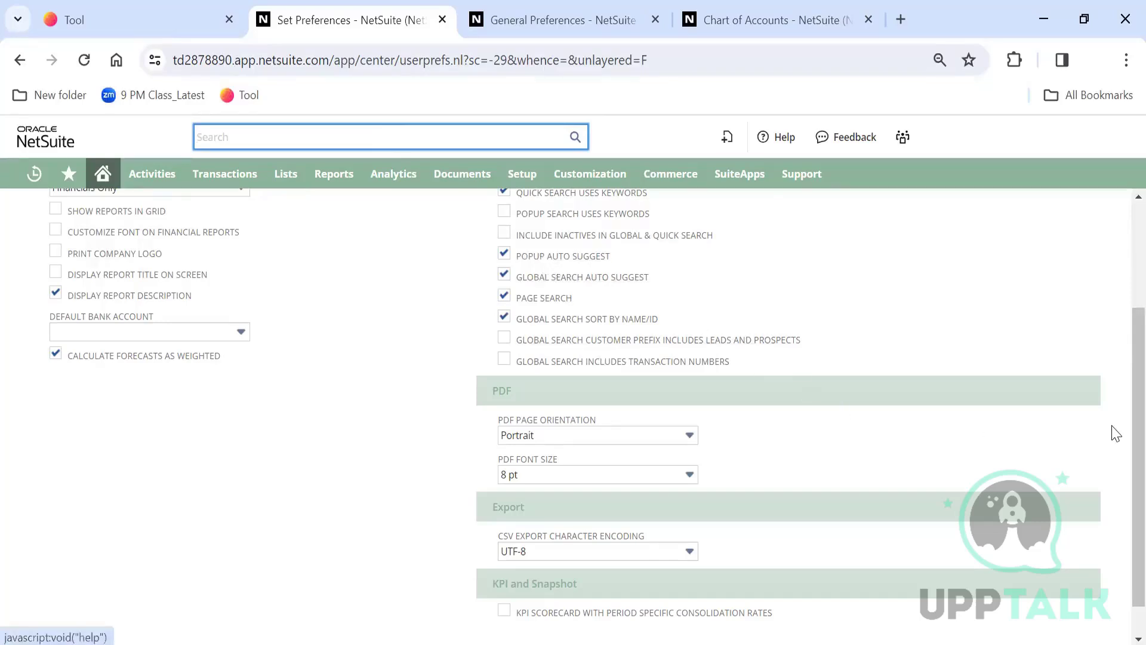
View and close the field help for Popup Search Uses Keywords, and show the Activities preferences
scroll(1120, 418, up, 2)
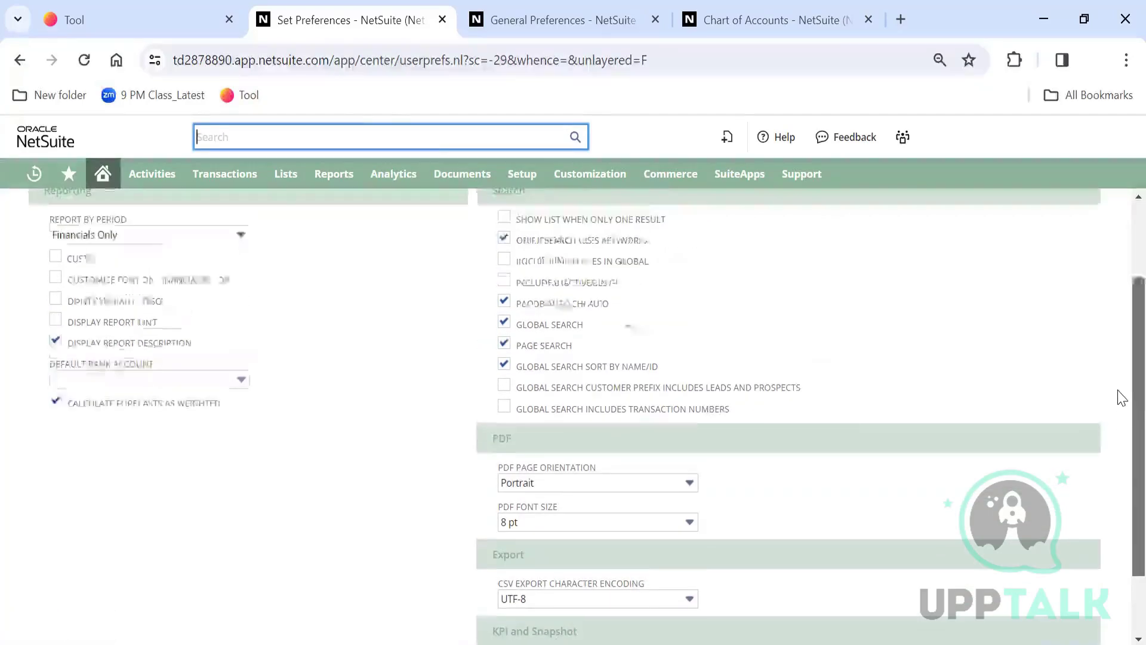
scroll(1118, 389, up, 1)
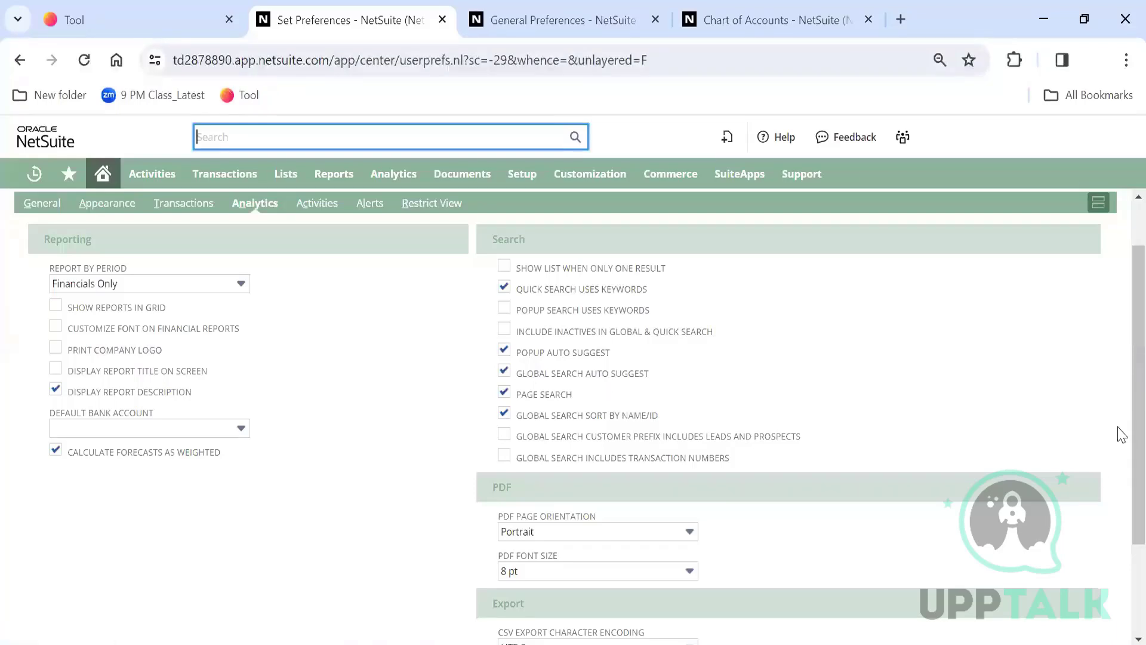
scroll(1120, 394, up, 2)
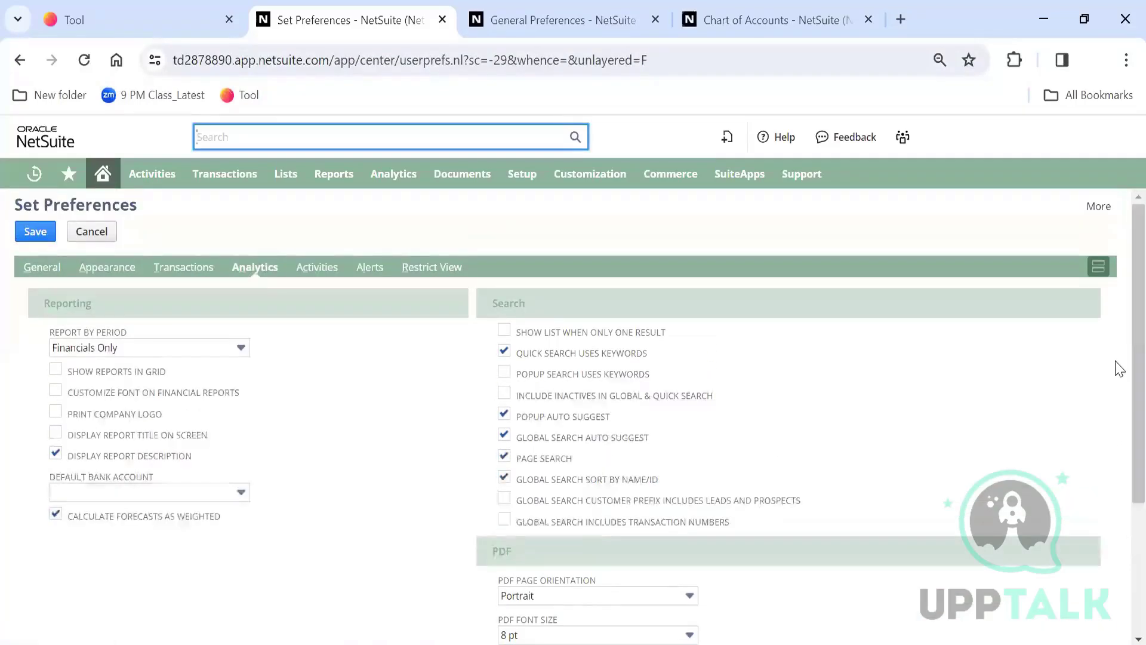
click(627, 376)
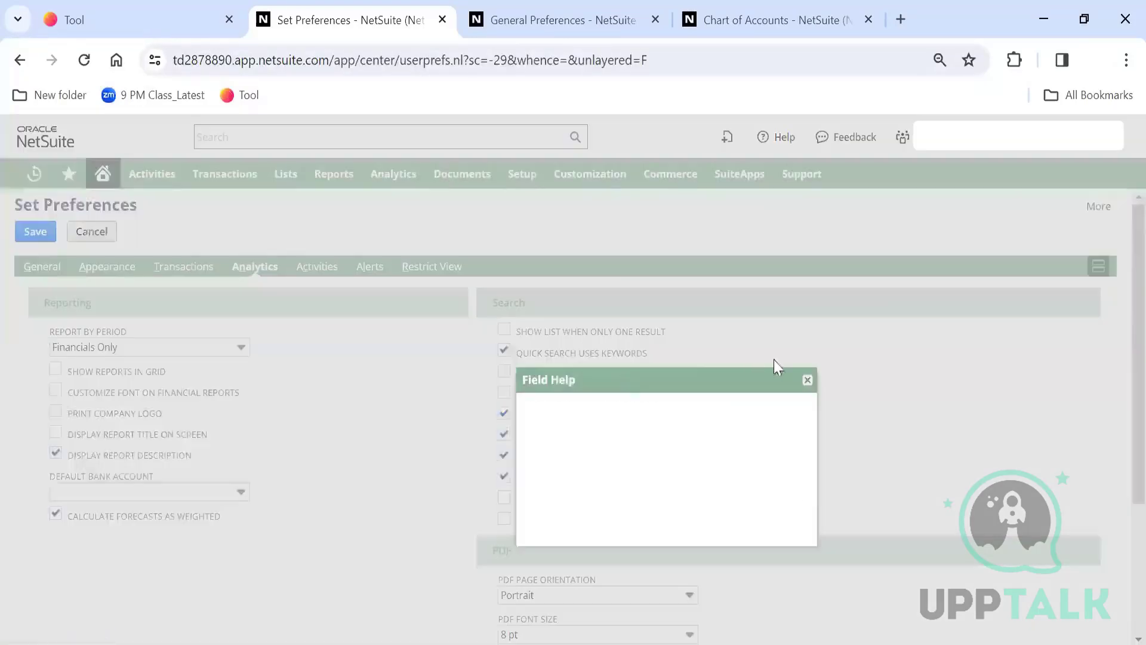
click(807, 379)
click(304, 265)
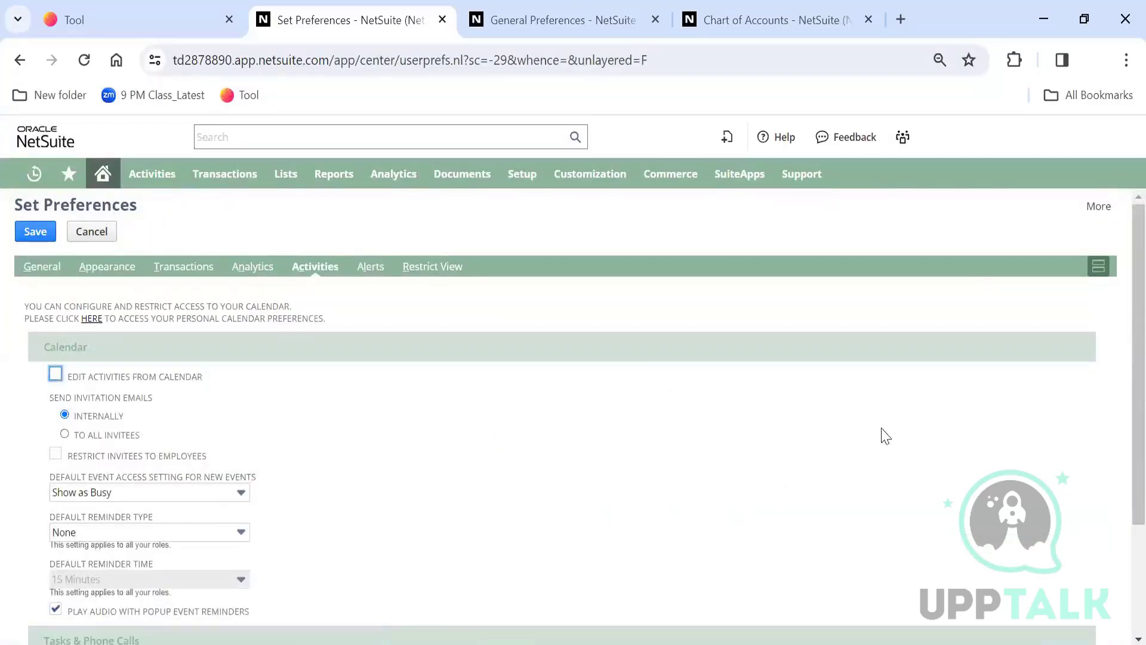
Set Subsidiary to Amazon inco in the Restrict View preferences
click(448, 273)
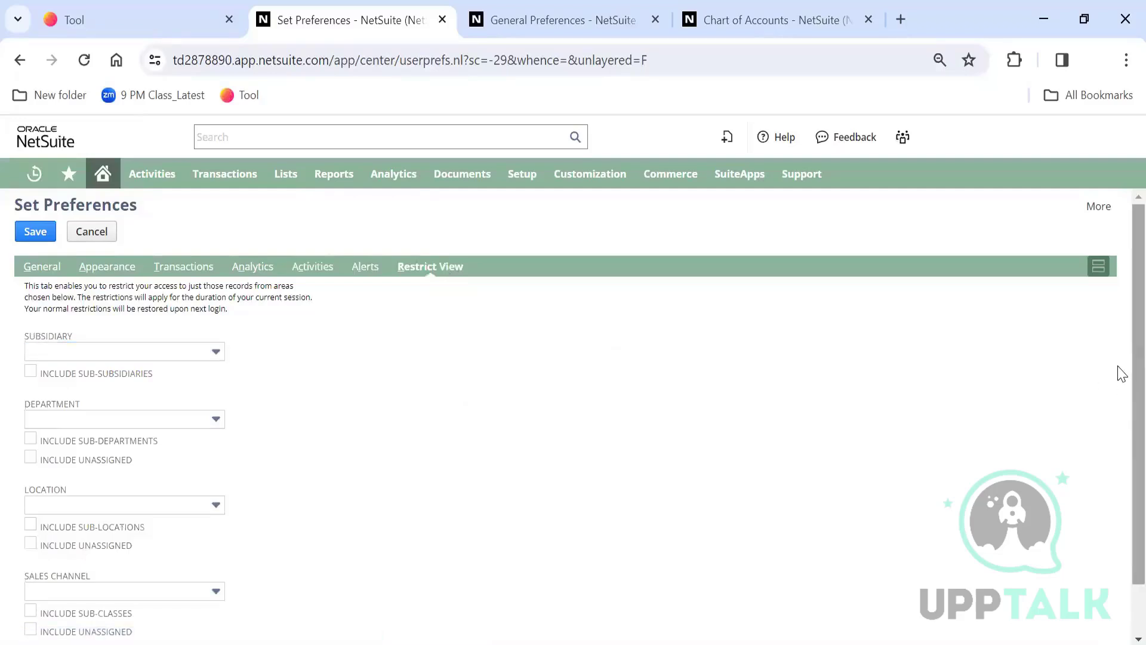
scroll(1119, 418, down, 1)
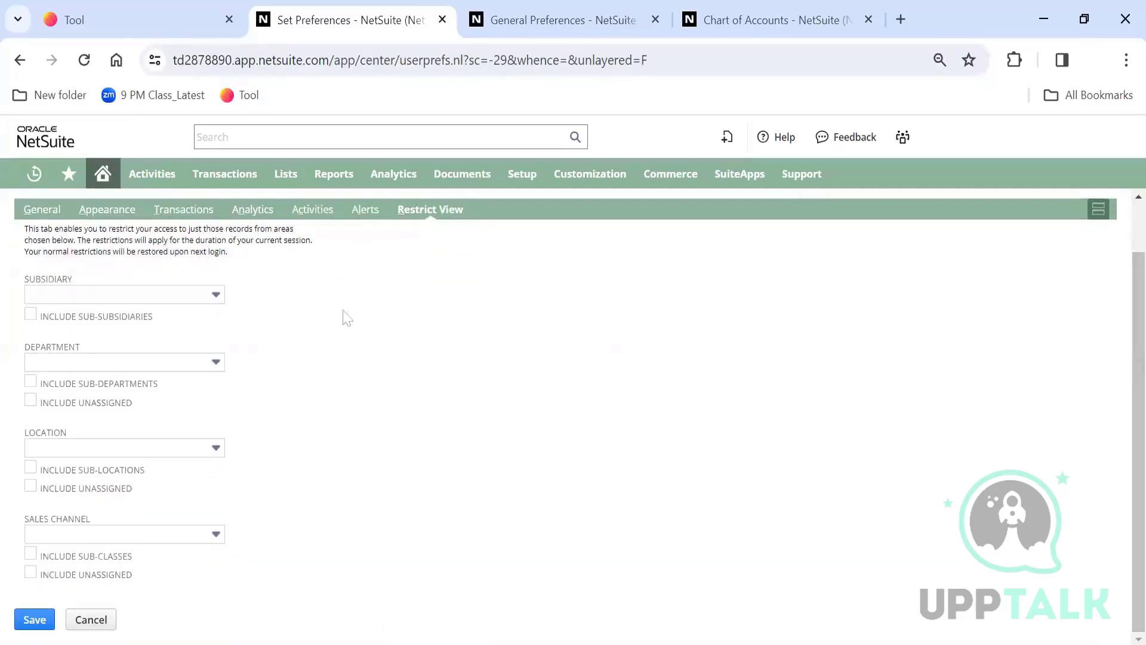
click(199, 299)
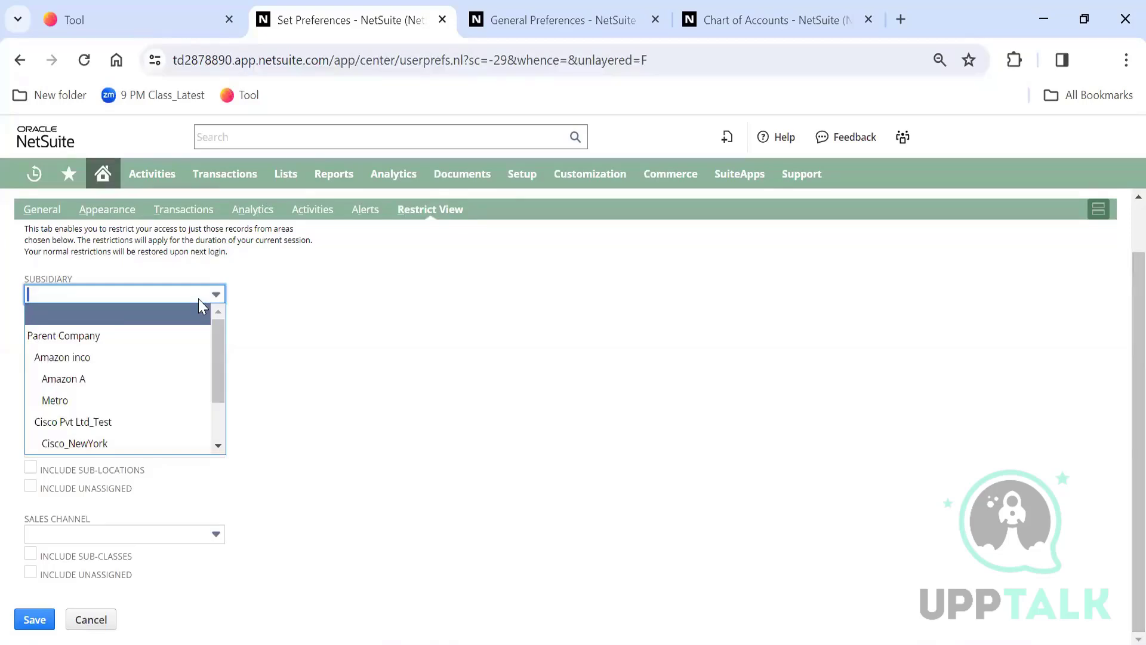
click(184, 360)
click(365, 378)
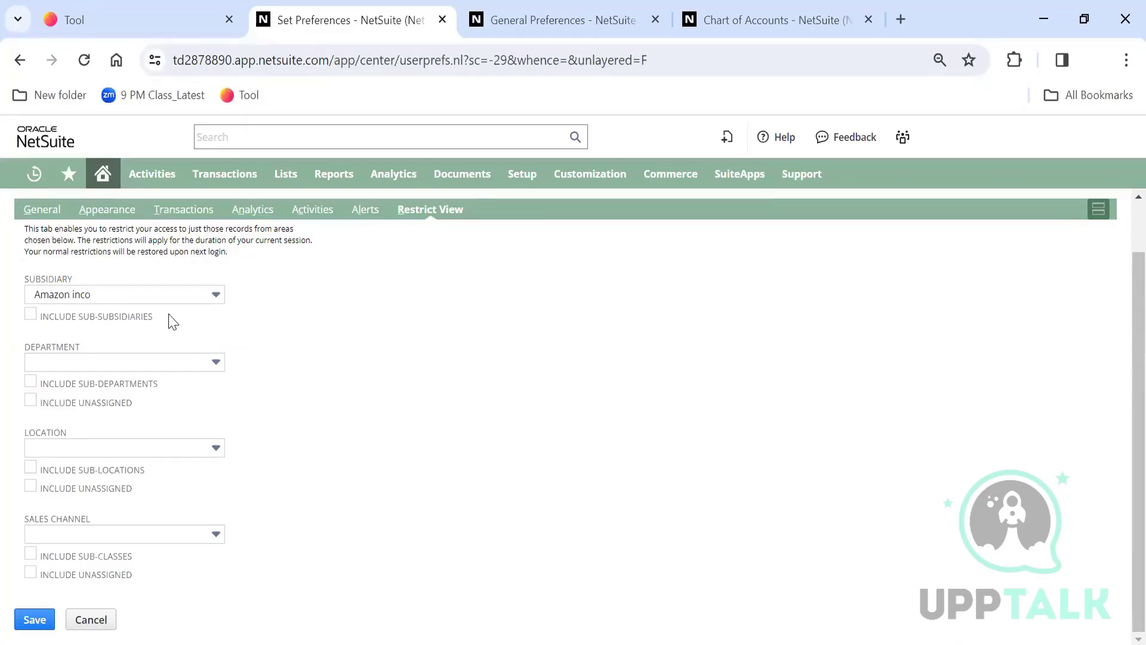
Restrict the view to the Electronics department and the Flipkart retail store location
click(162, 362)
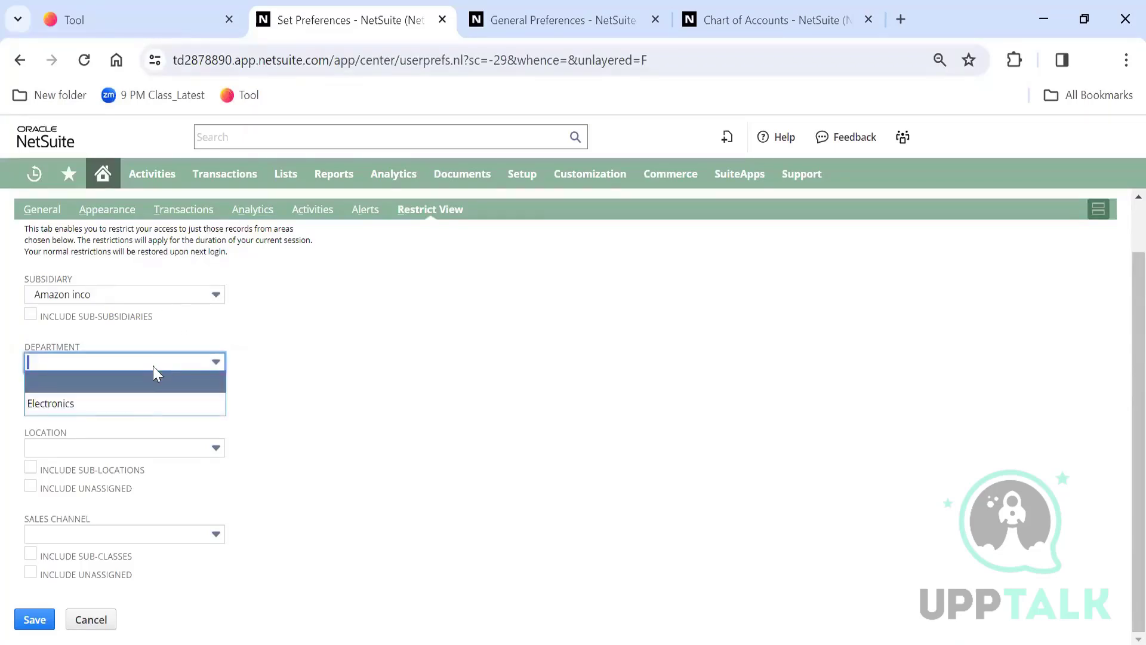
click(144, 403)
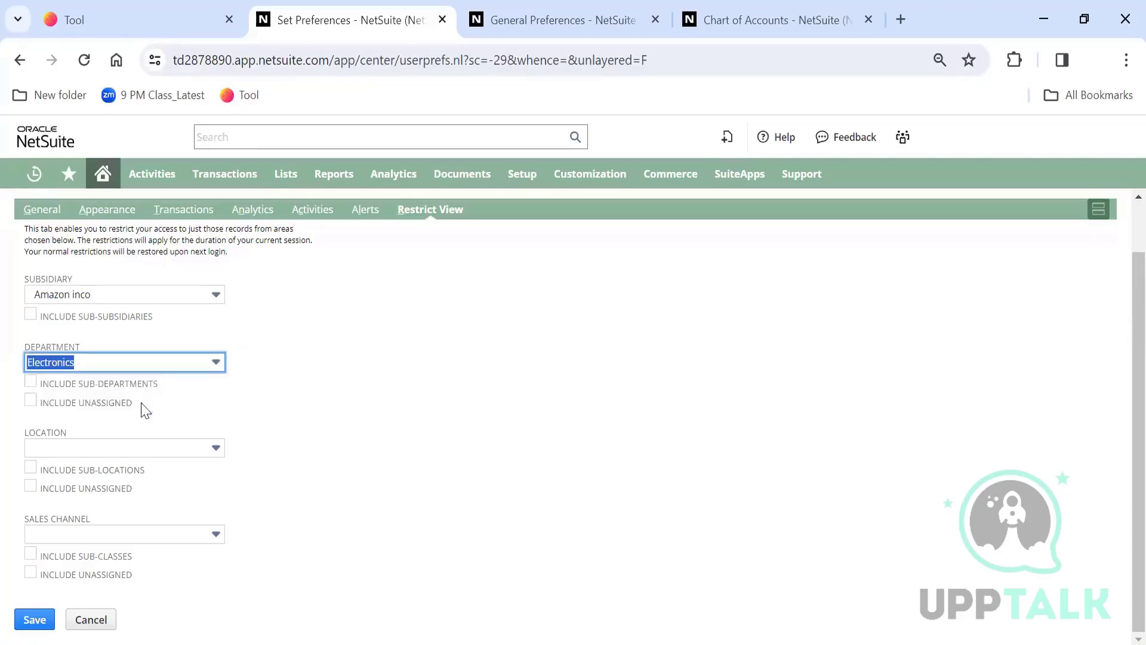
click(136, 449)
click(121, 517)
click(123, 531)
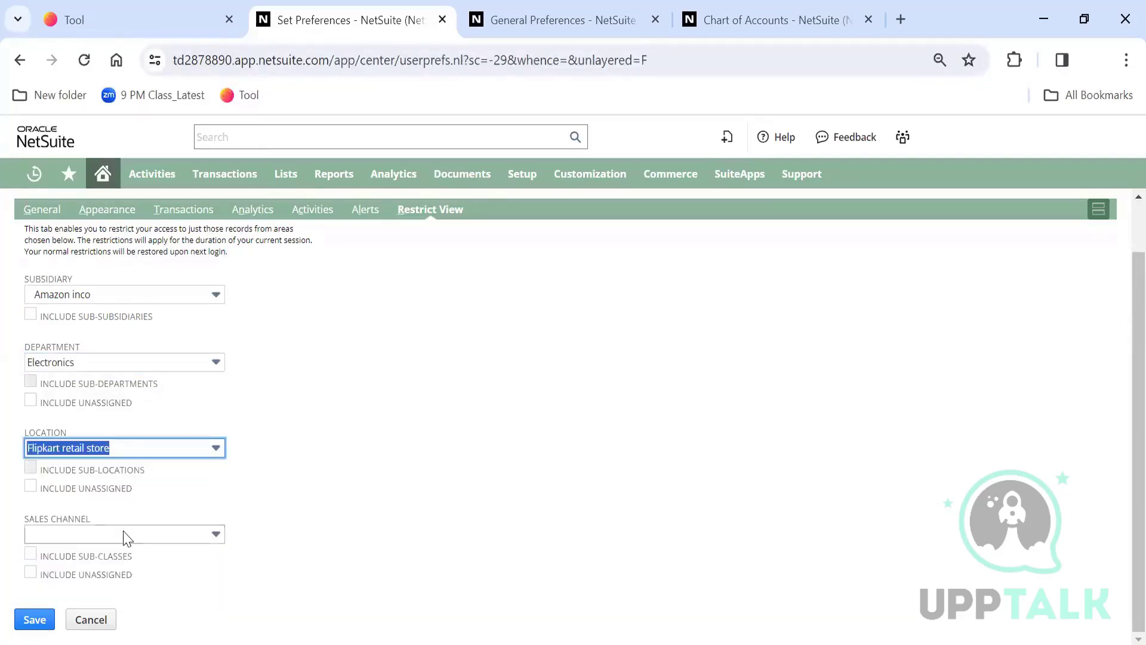
click(328, 517)
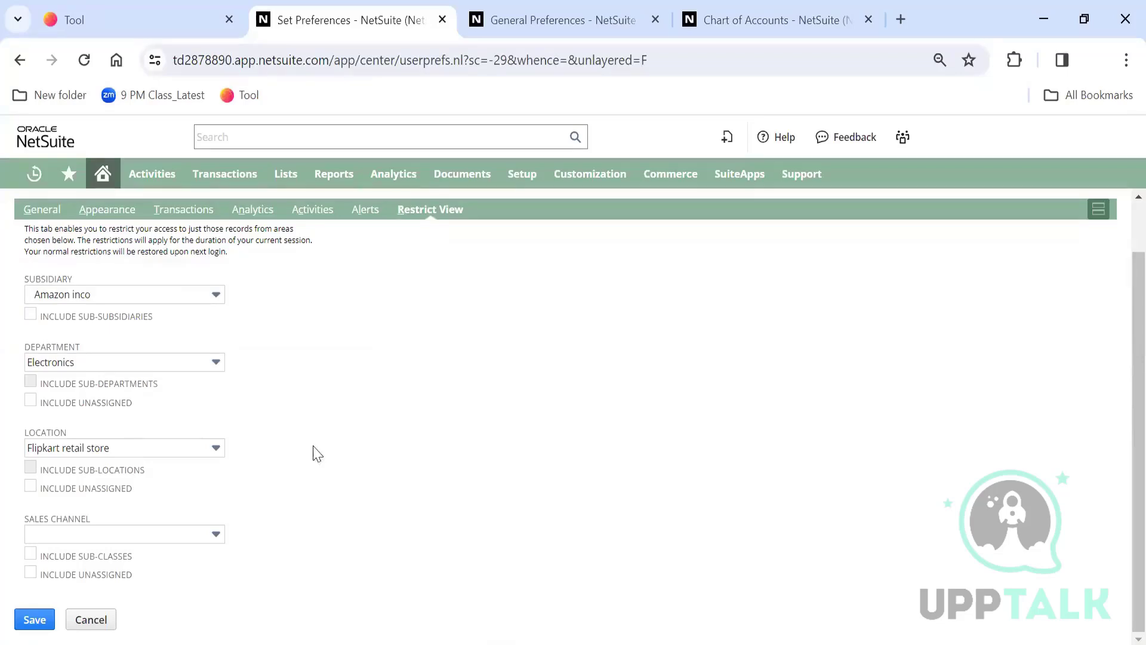
Look through the available subsidiaries in the Restrict View preferences and set Subsidiary to Amazon A
click(171, 295)
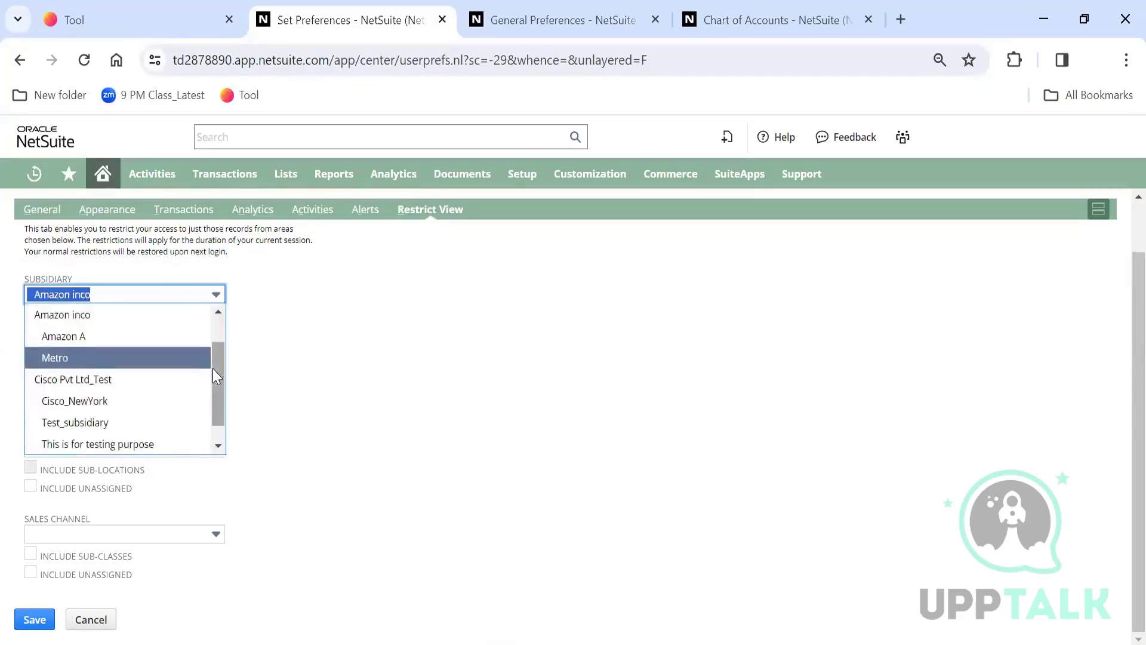
drag(215, 368, 218, 400)
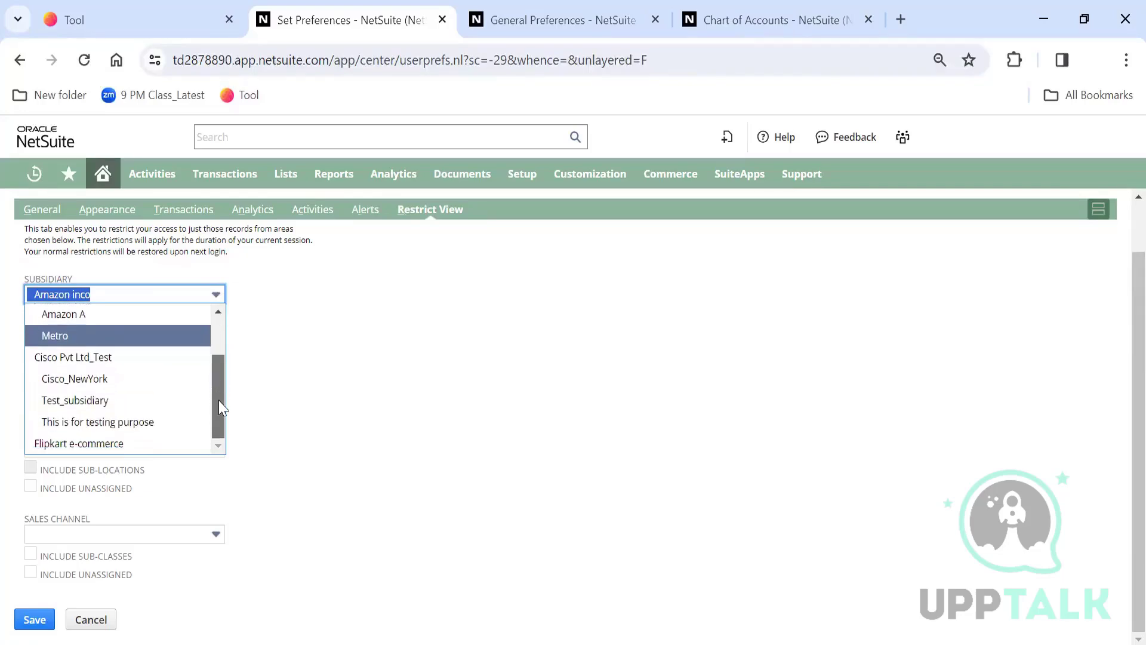
click(317, 423)
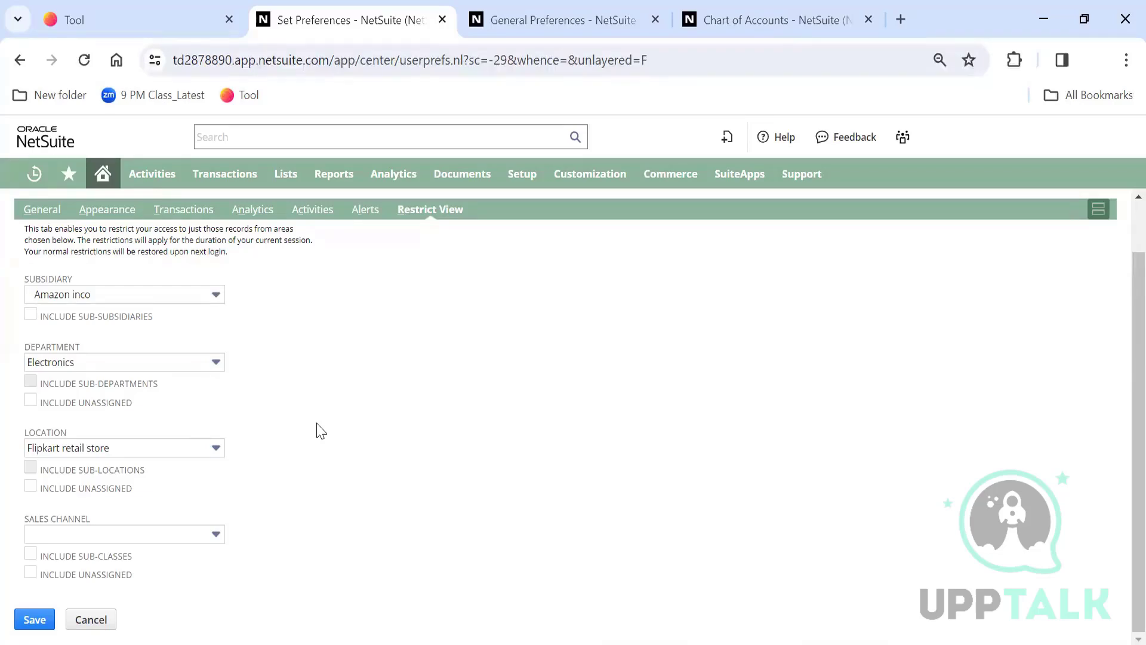
click(190, 295)
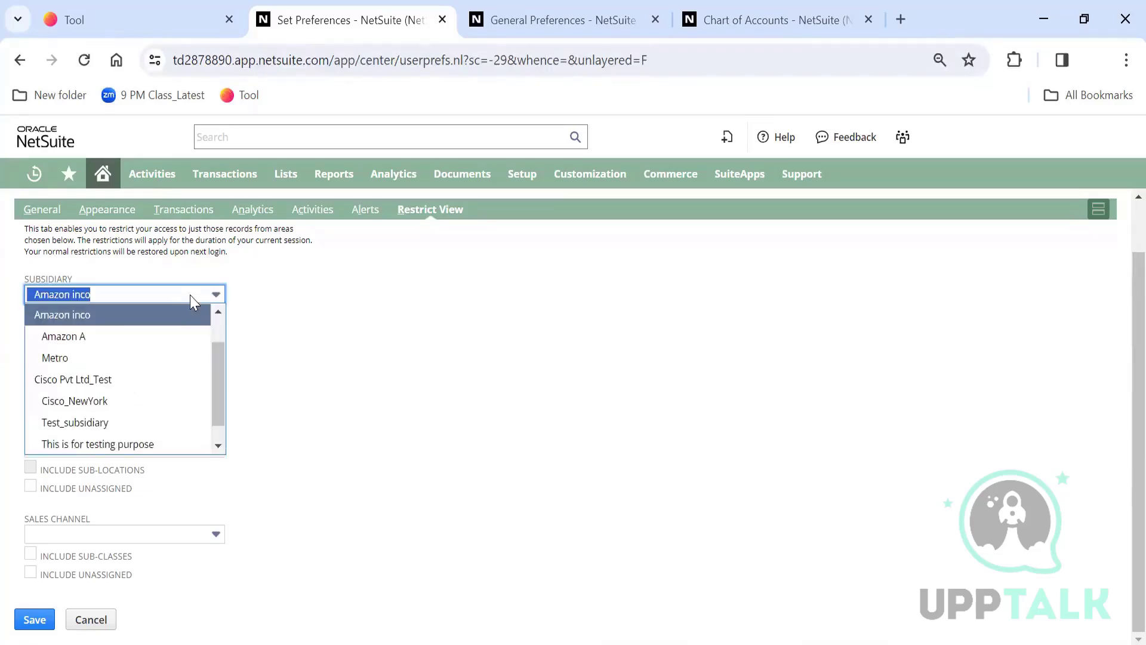
click(179, 337)
click(311, 423)
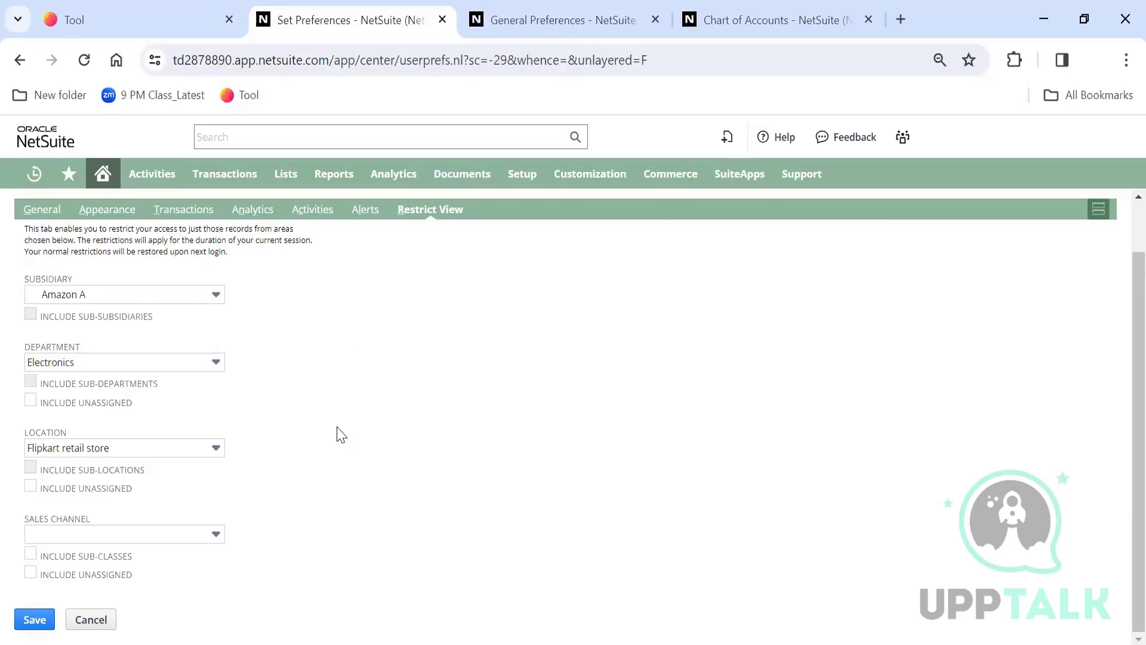
Review the Alerts preferences, examining the alert email times, the e-mail setting and the saved search alert list
click(362, 220)
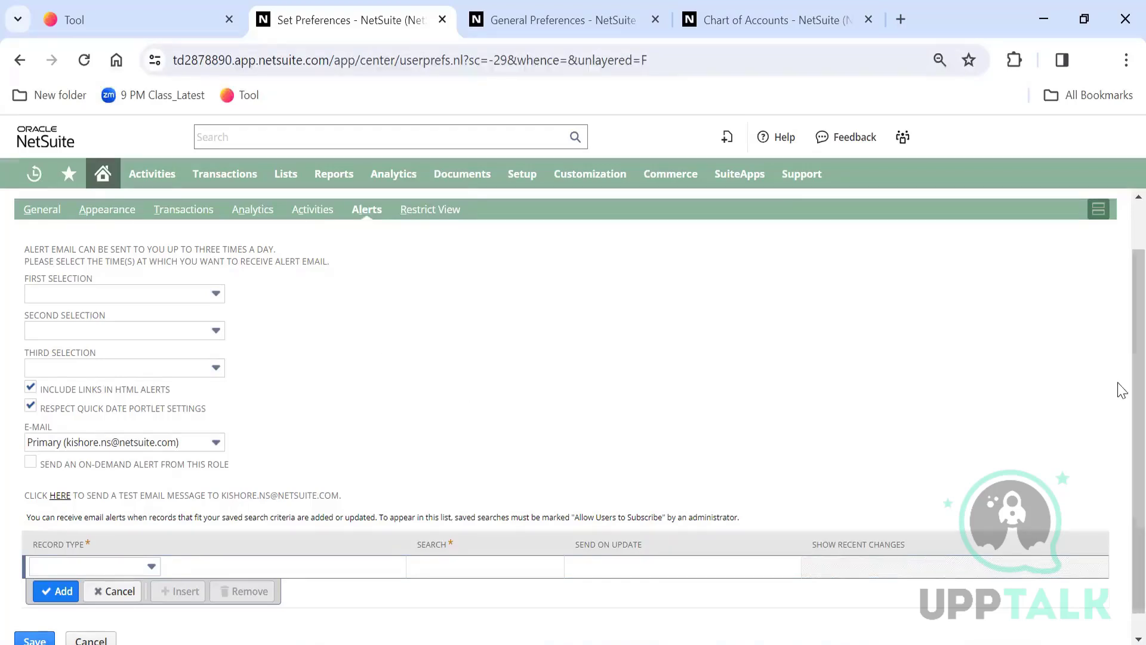
scroll(1121, 308, up, 1)
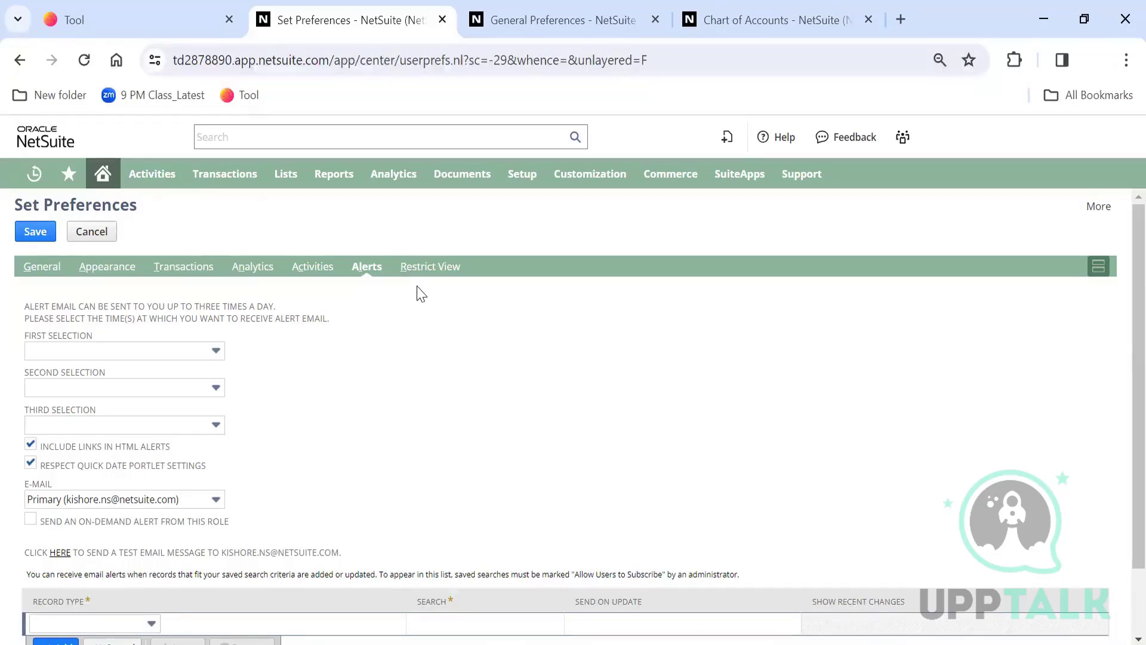
Close the General Preferences and Chart of Accounts pages, and return to the Set Preferences page
click(558, 33)
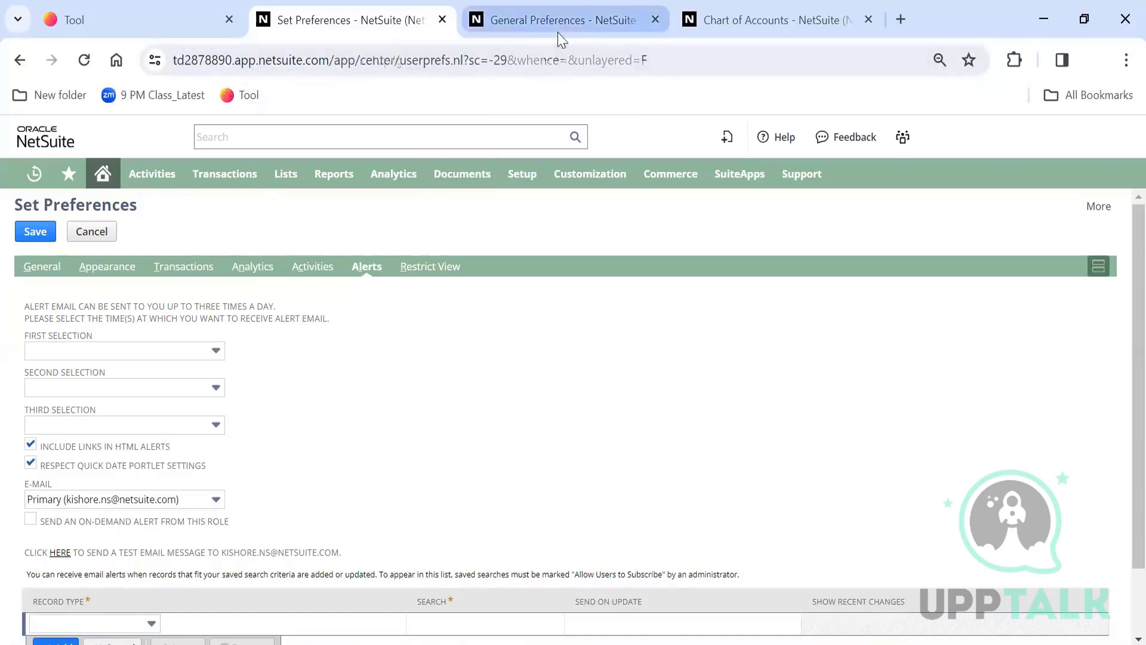
click(475, 437)
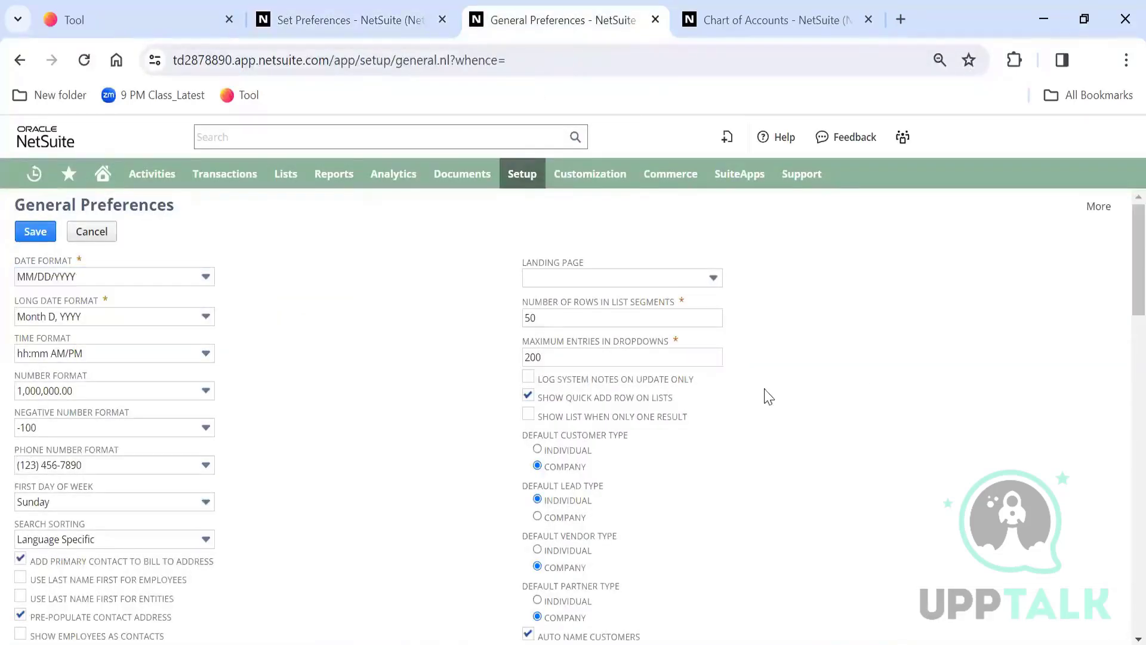
click(656, 20)
click(655, 19)
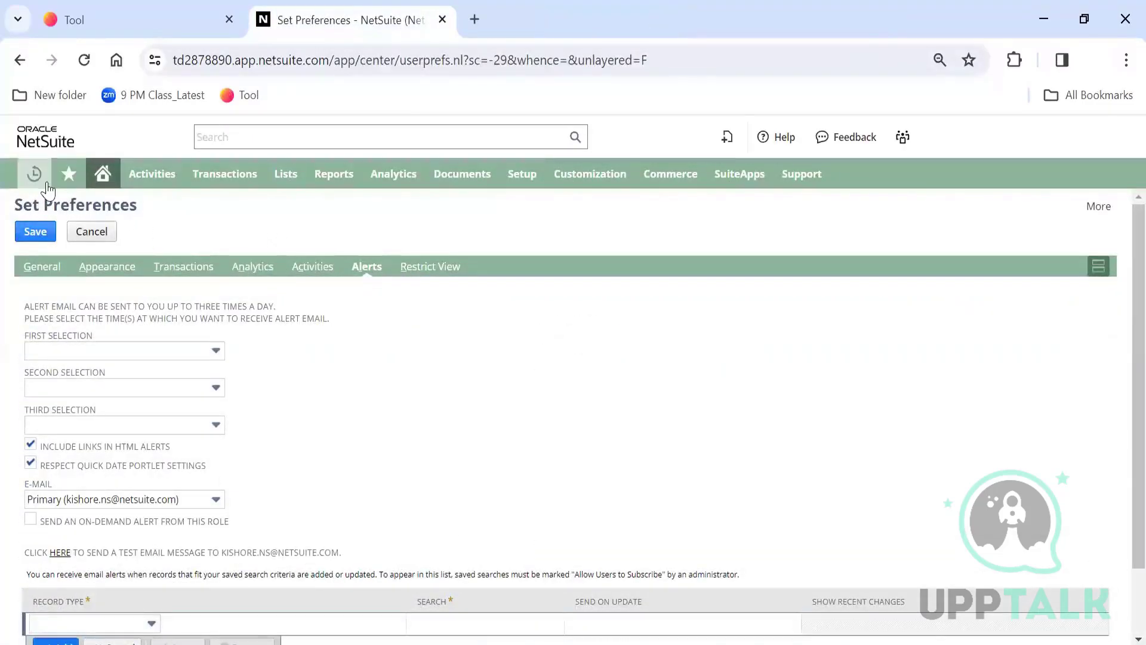
mouse_move(48, 189)
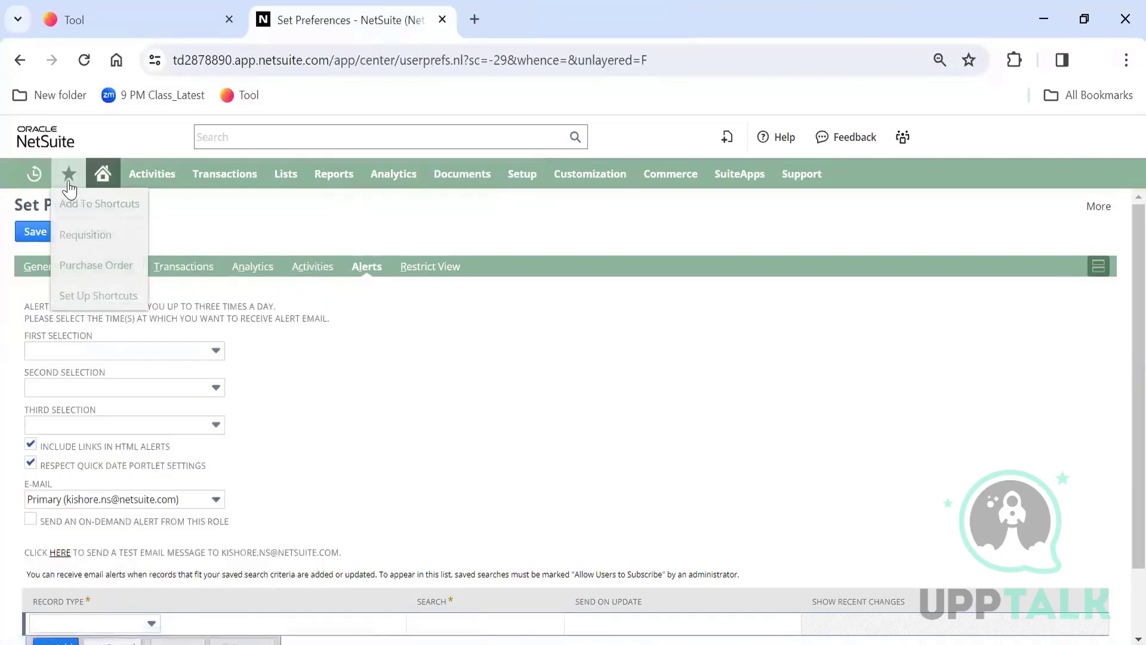
Go back to the Home dashboard, leaving the Set Preferences page without saving its changes
mouse_move(127, 199)
mouse_move(103, 182)
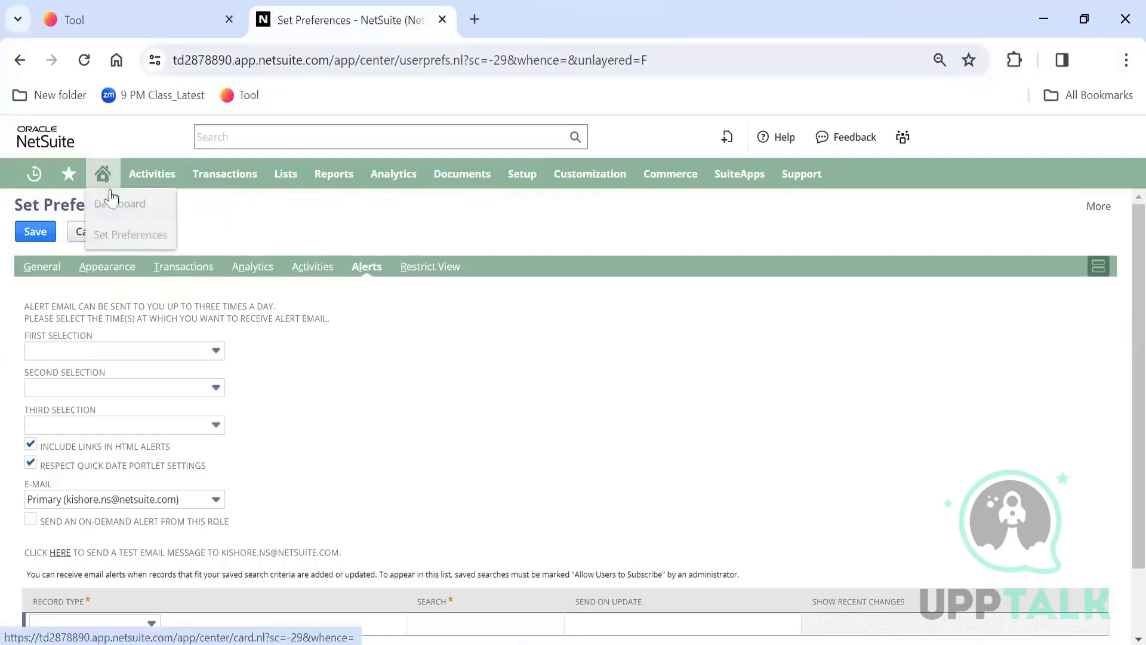
click(134, 213)
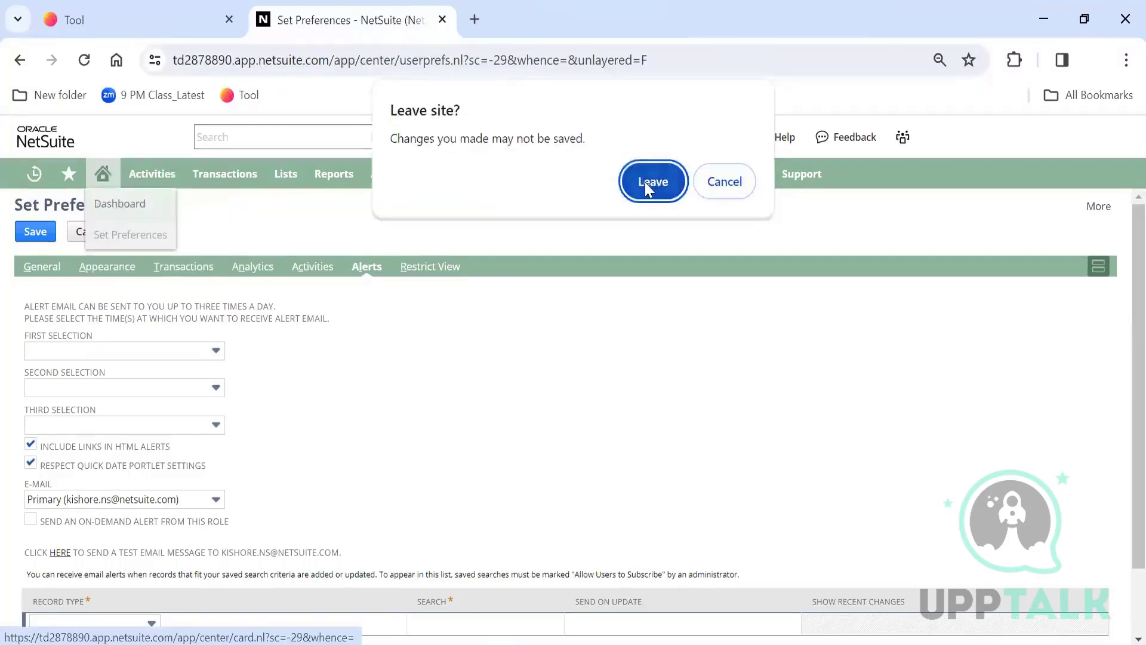
click(648, 181)
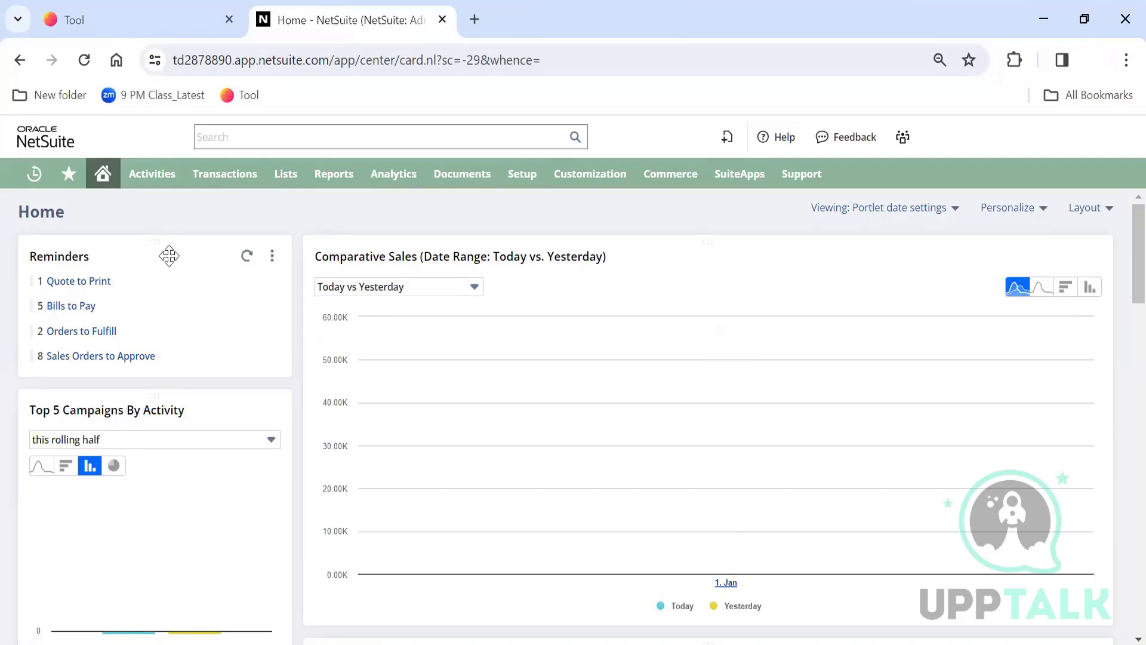
Set up the Reminders portlet to show reminders with zero results and save the selection
click(272, 256)
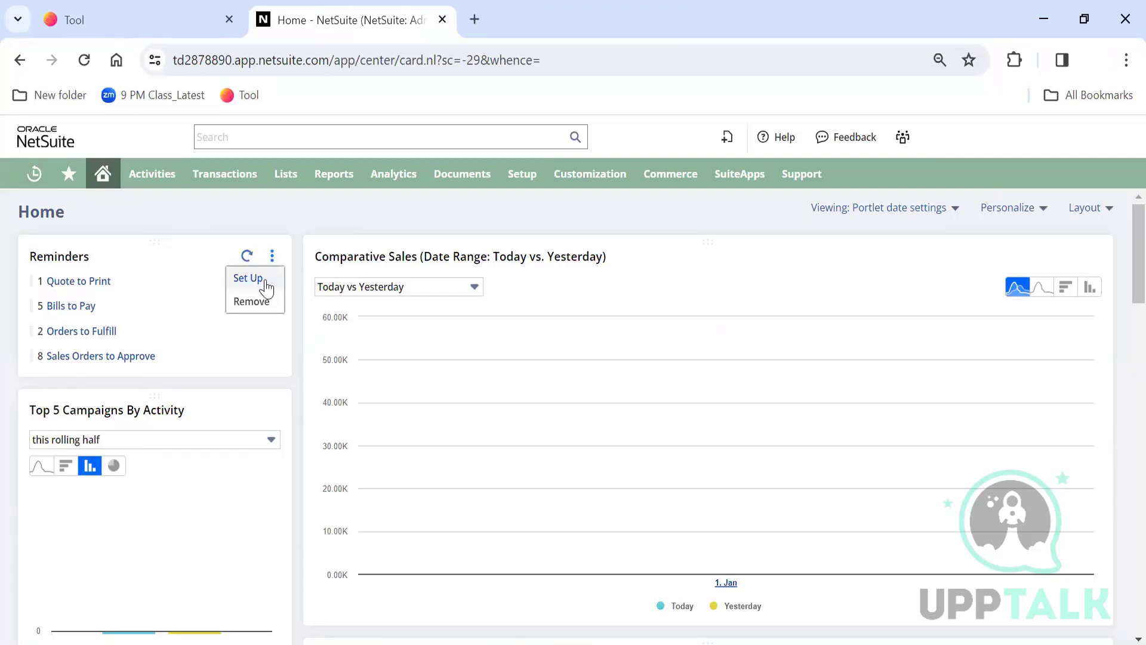
click(266, 288)
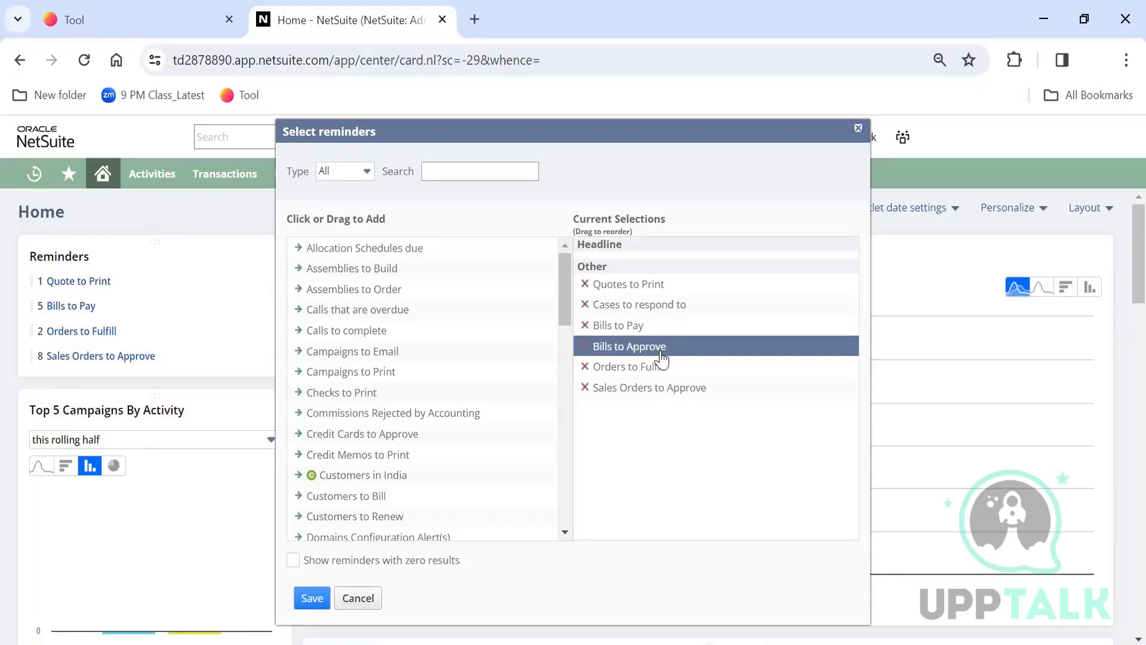
click(291, 561)
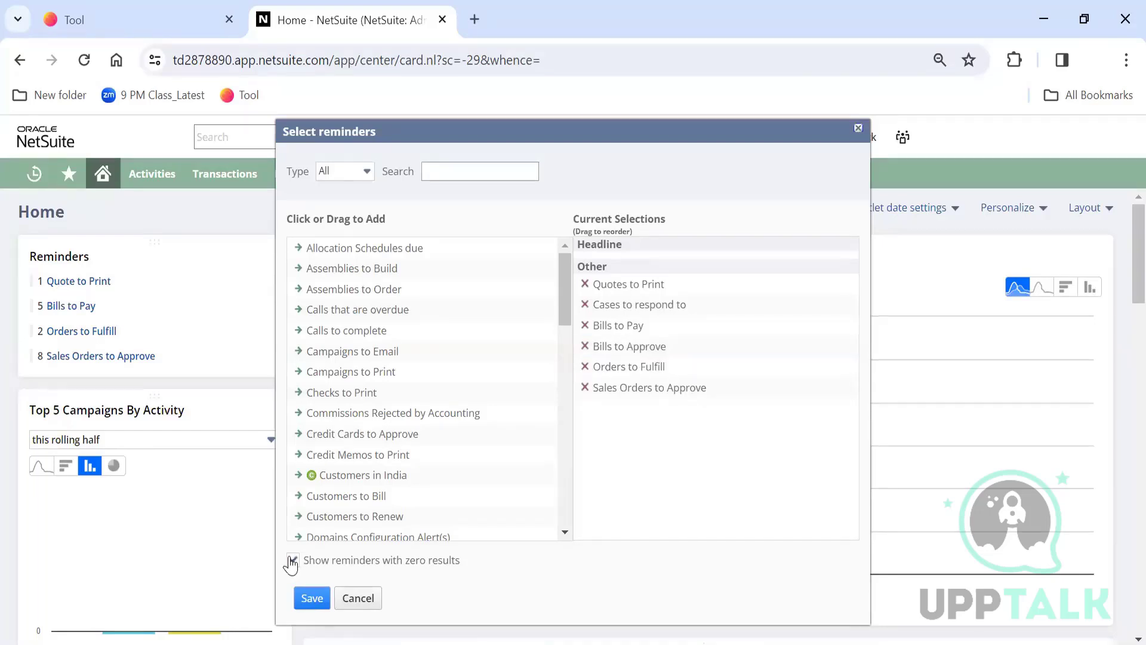
click(308, 598)
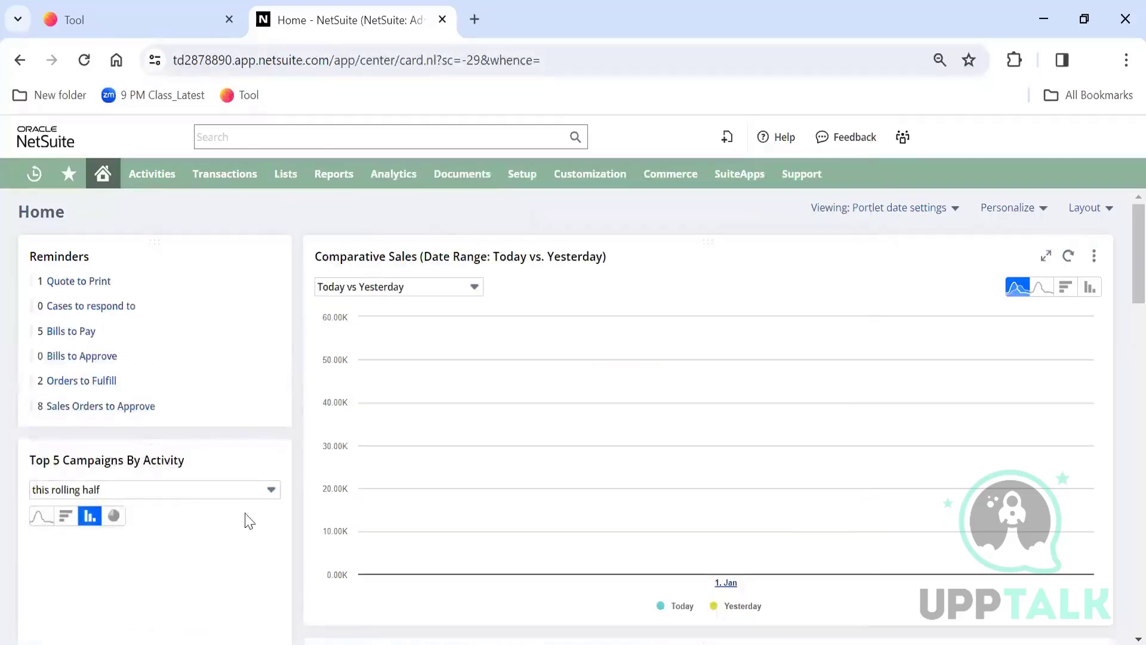